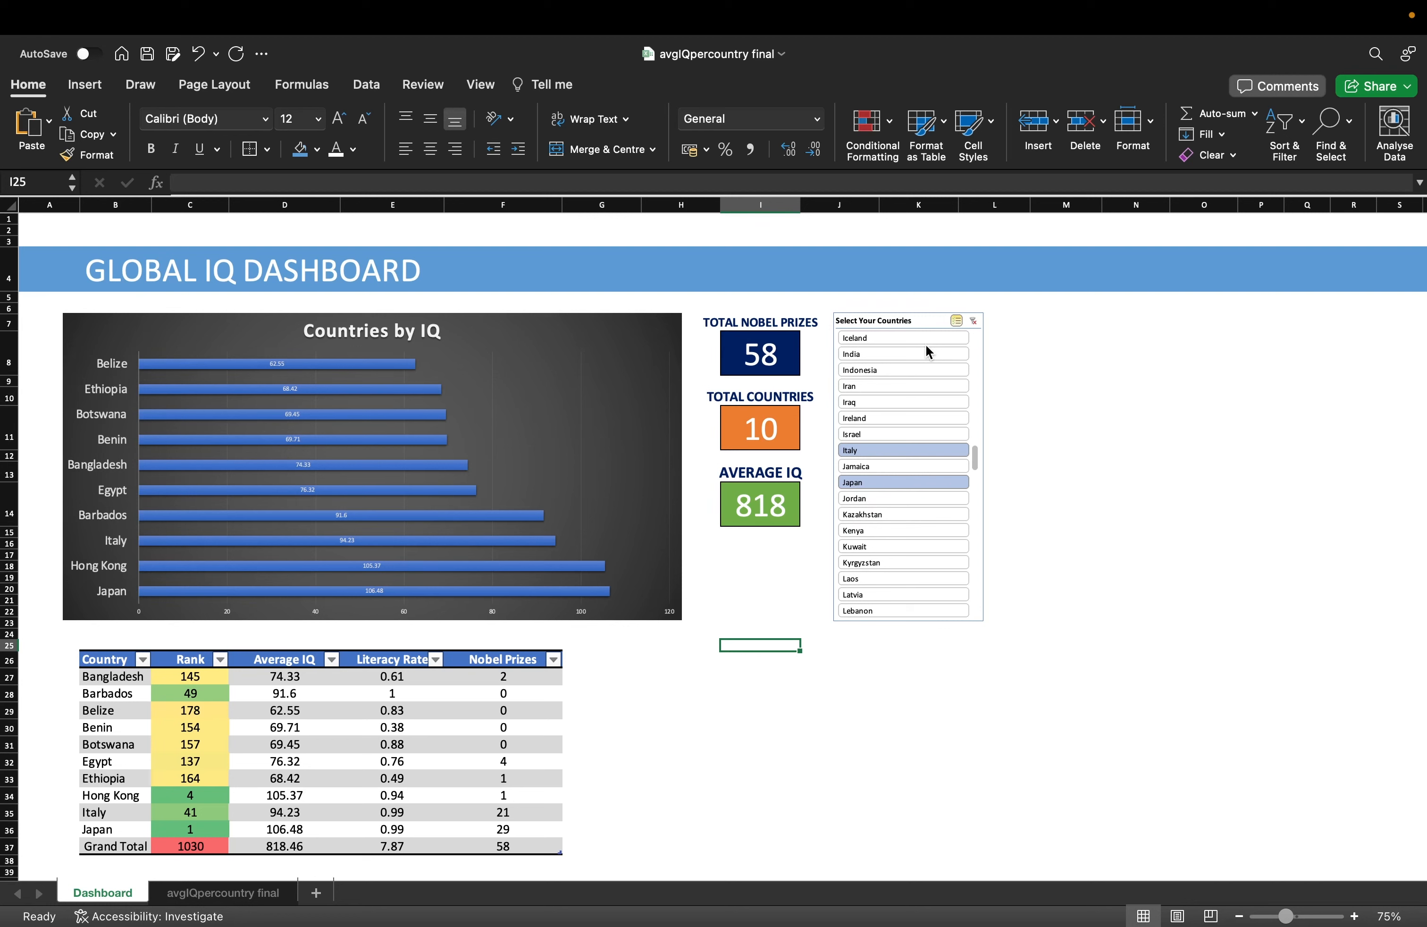
Inspect the GLOBAL IQ DASHBOARD title cells and the avgIQpercountry final sheet, then switch to Chrome.
{"action": "left_click", "coordinate": [615, 706]}
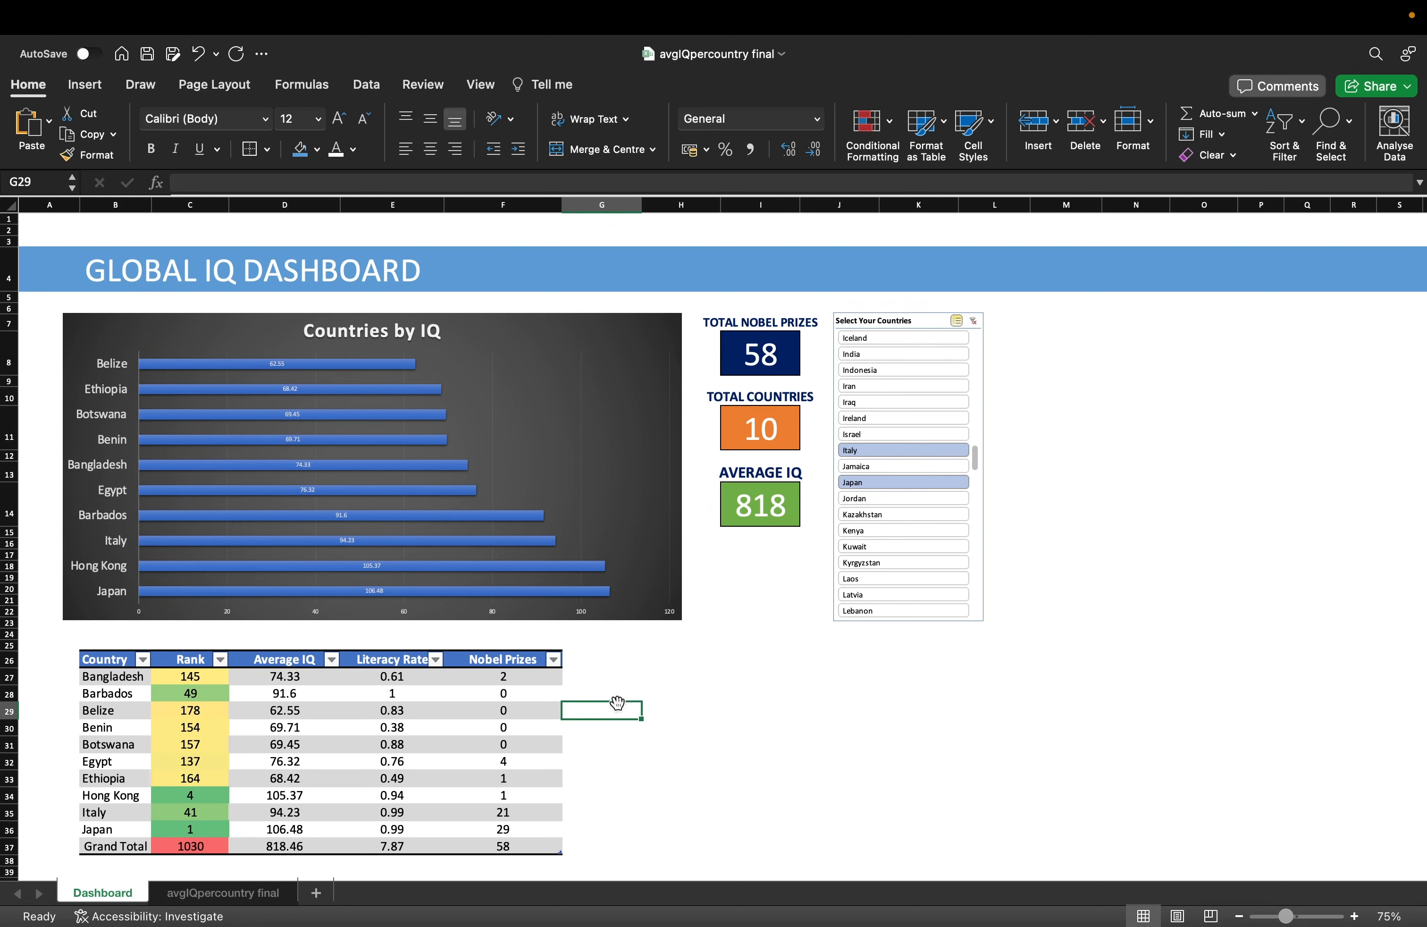
{"action": "left_click", "coordinate": [488, 276]}
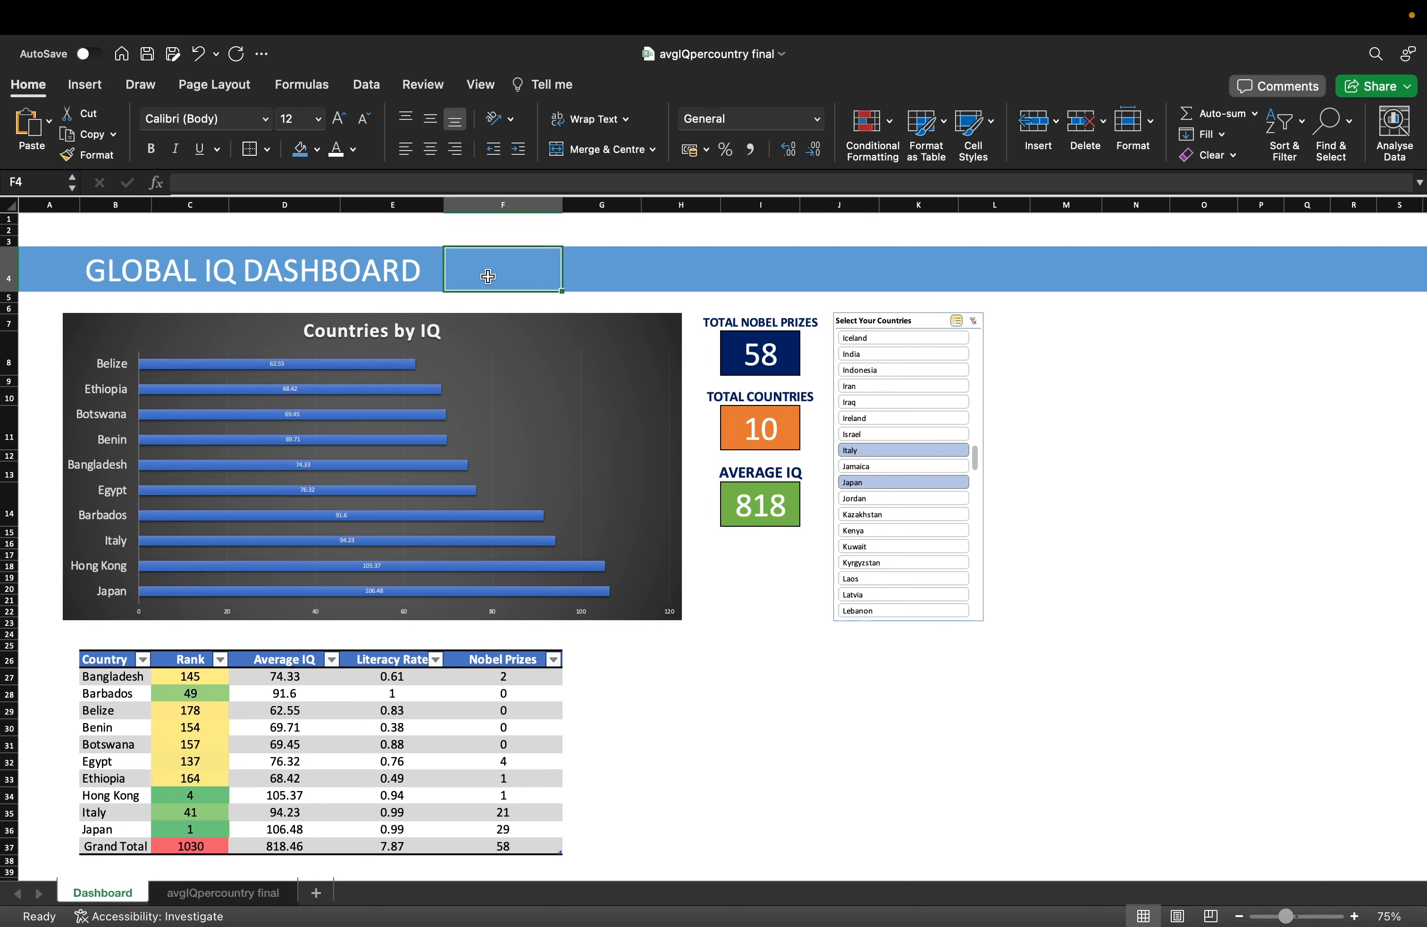
{"action": "left_click", "coordinate": [141, 271]}
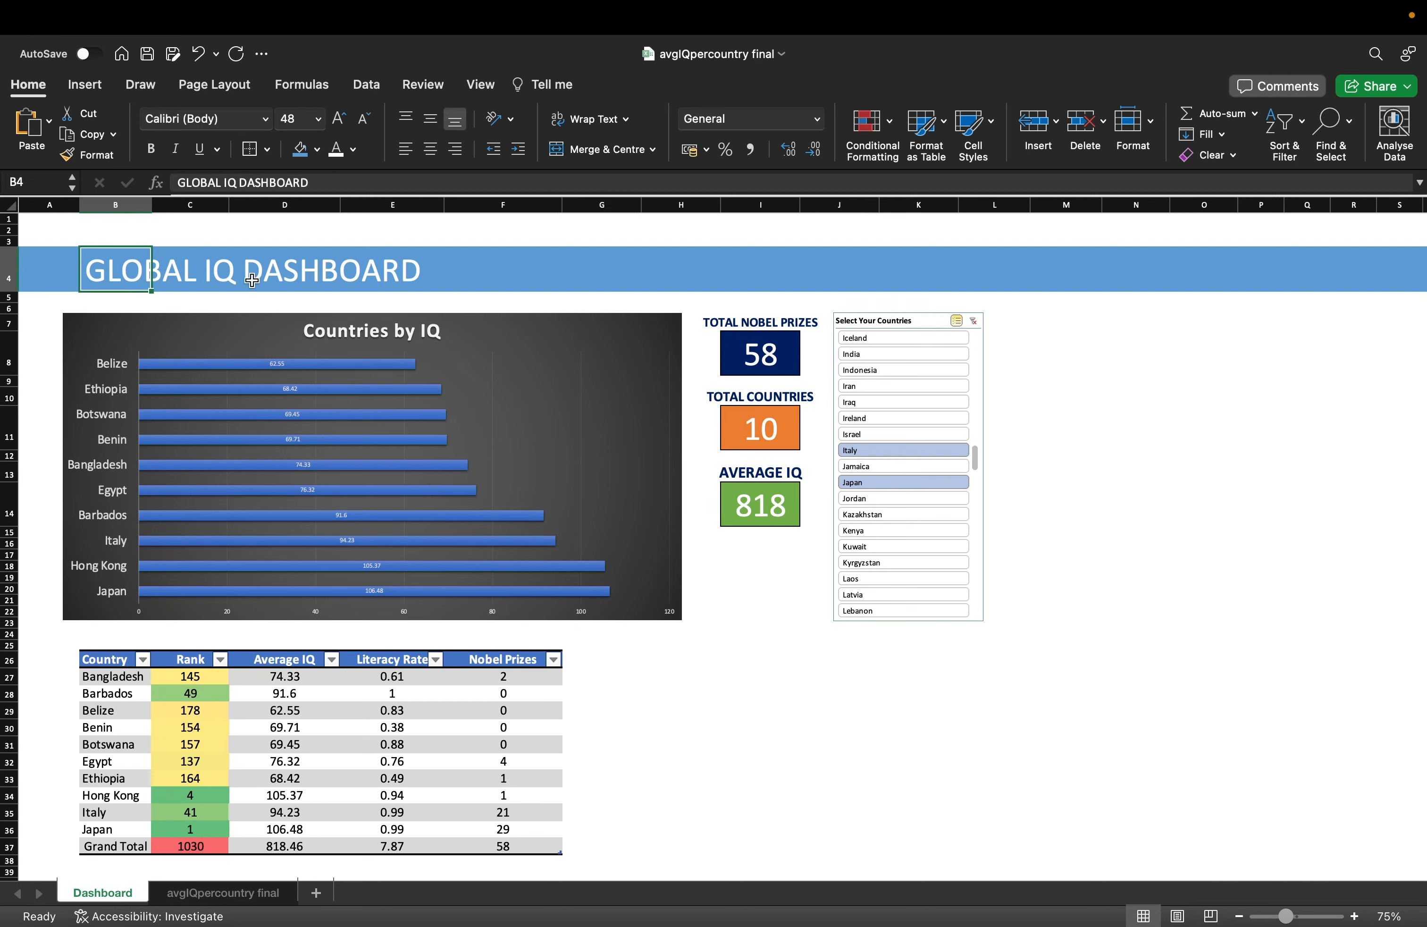
{"action": "left_click", "coordinate": [57, 275]}
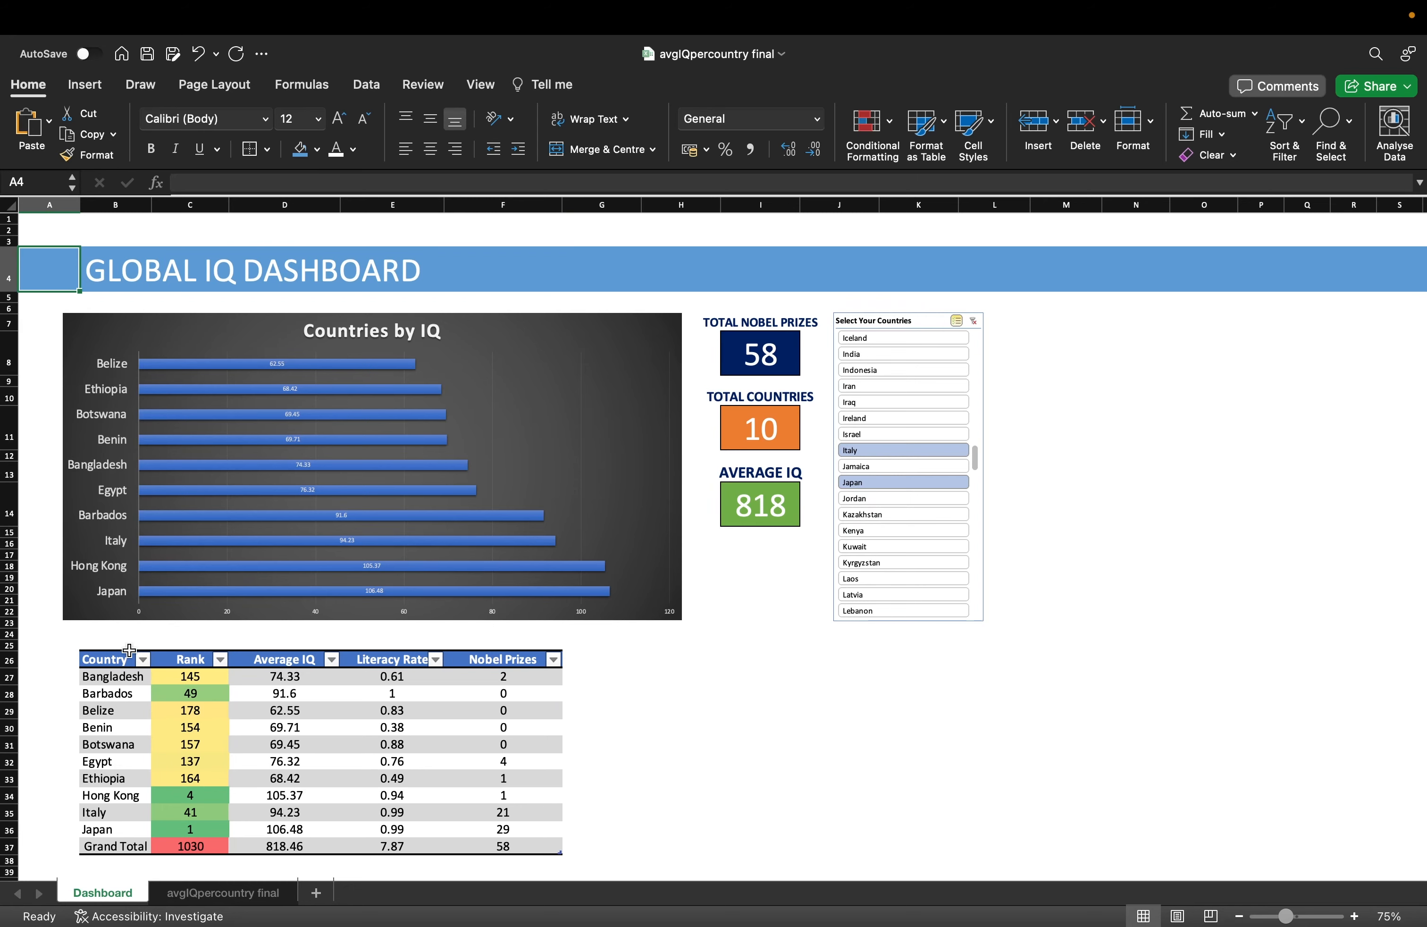
{"action": "left_click", "coordinate": [222, 892]}
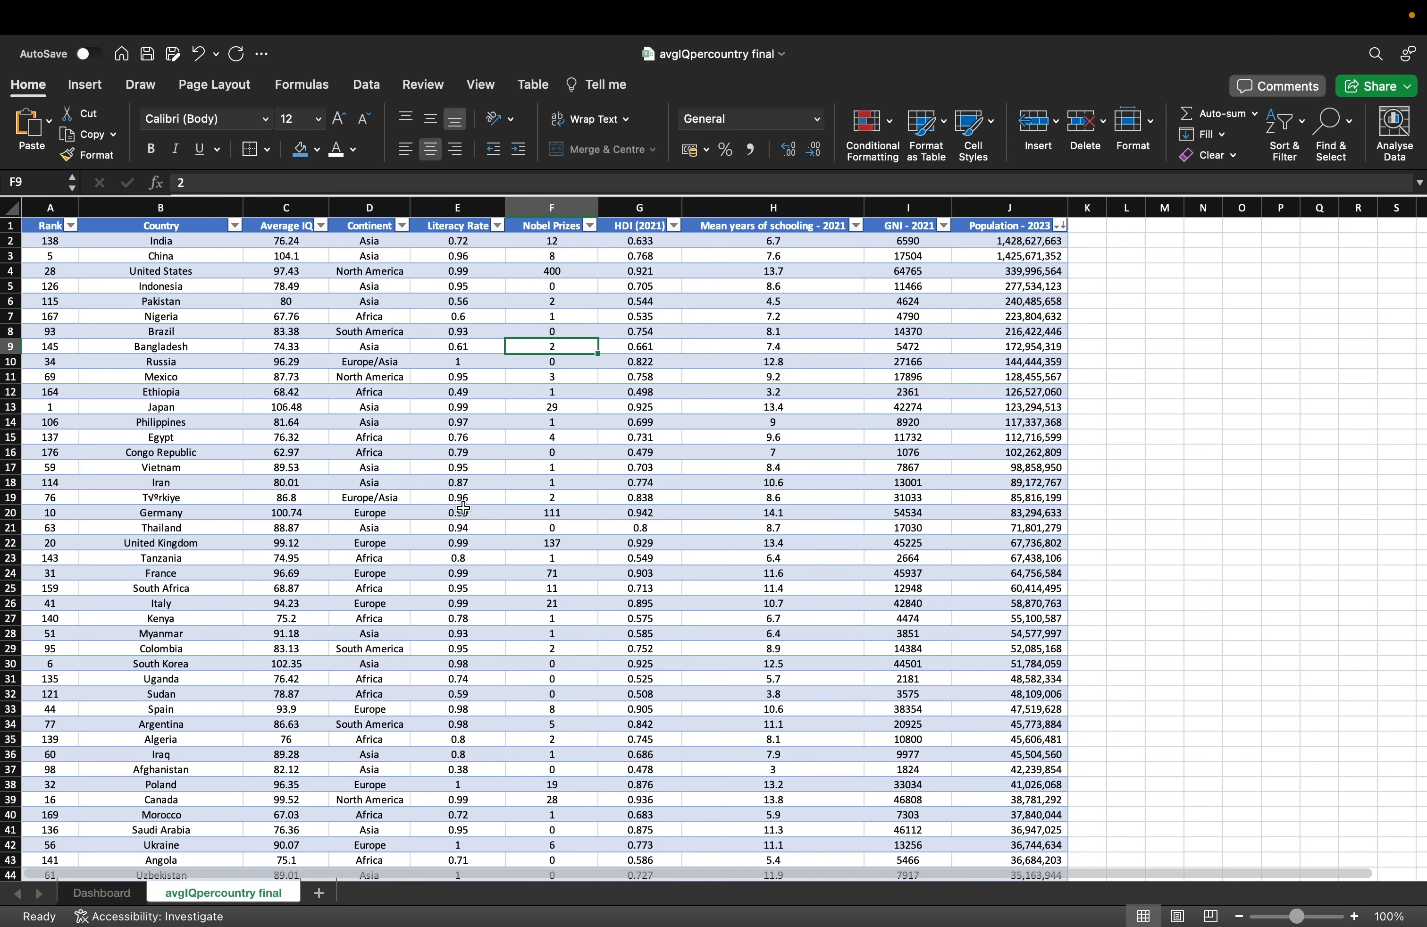
{"action": "key", "text": "super+Tab"}
{"action": "key", "text": "super+Tab"}
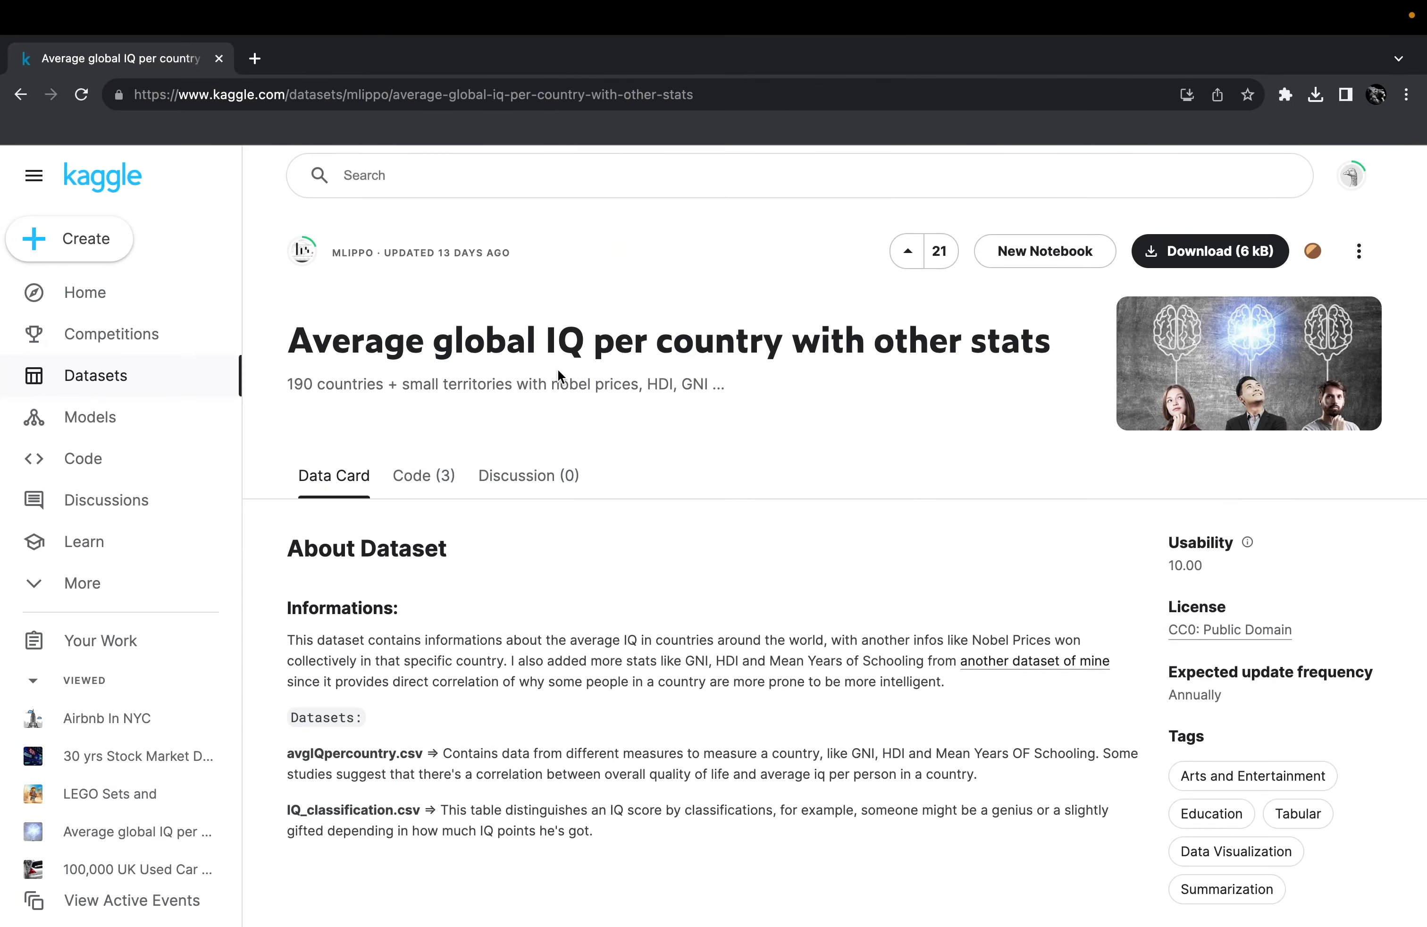
Search Kaggle Datasets for 'average iq' and open the Average global IQ per country dataset.
{"action": "left_click", "coordinate": [150, 295]}
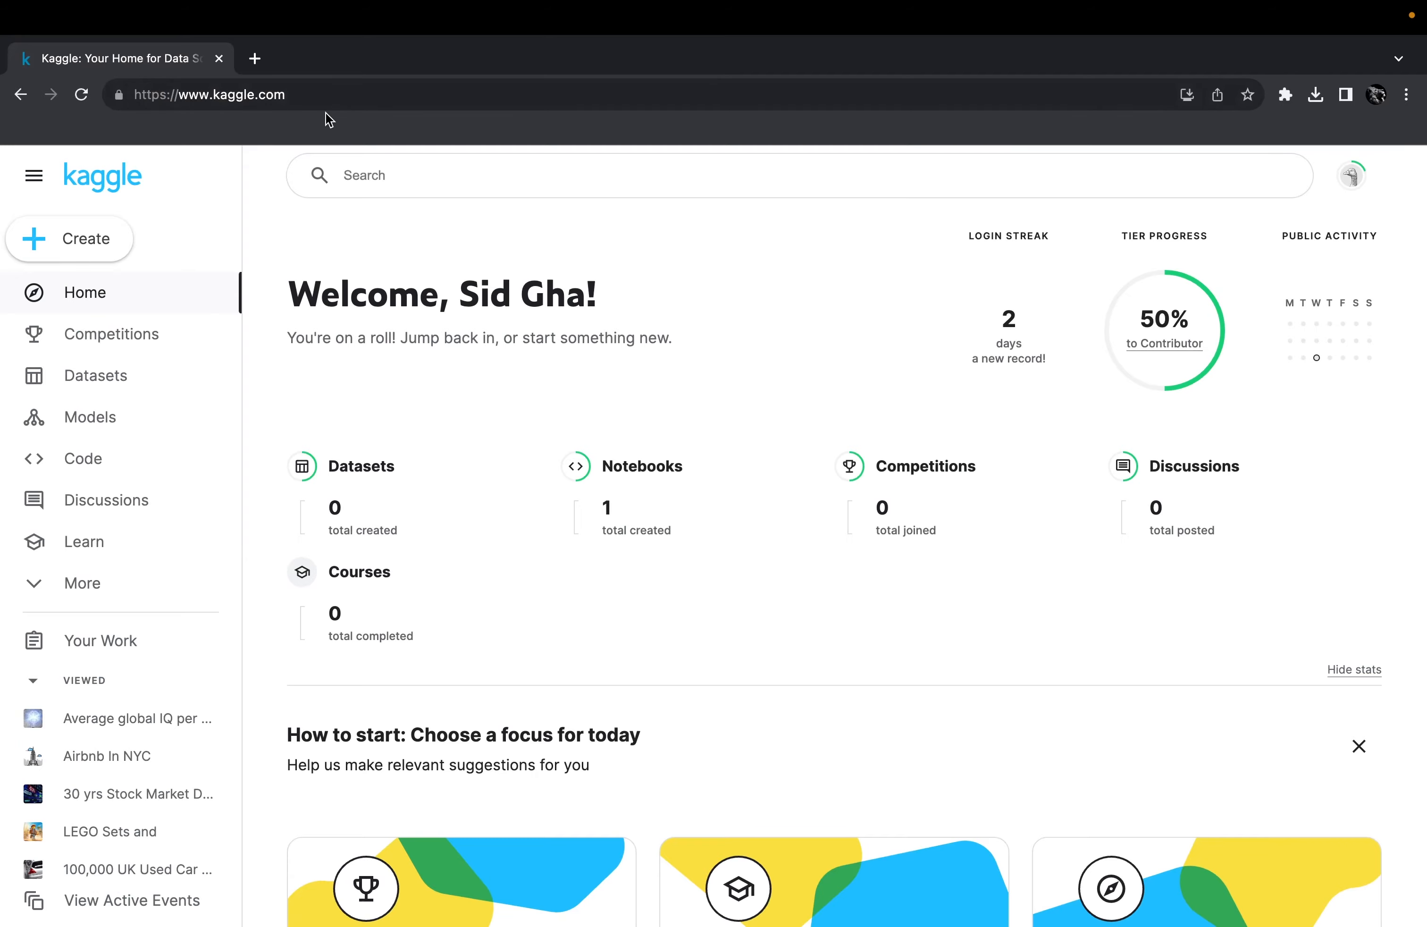
{"action": "left_click", "coordinate": [103, 385]}
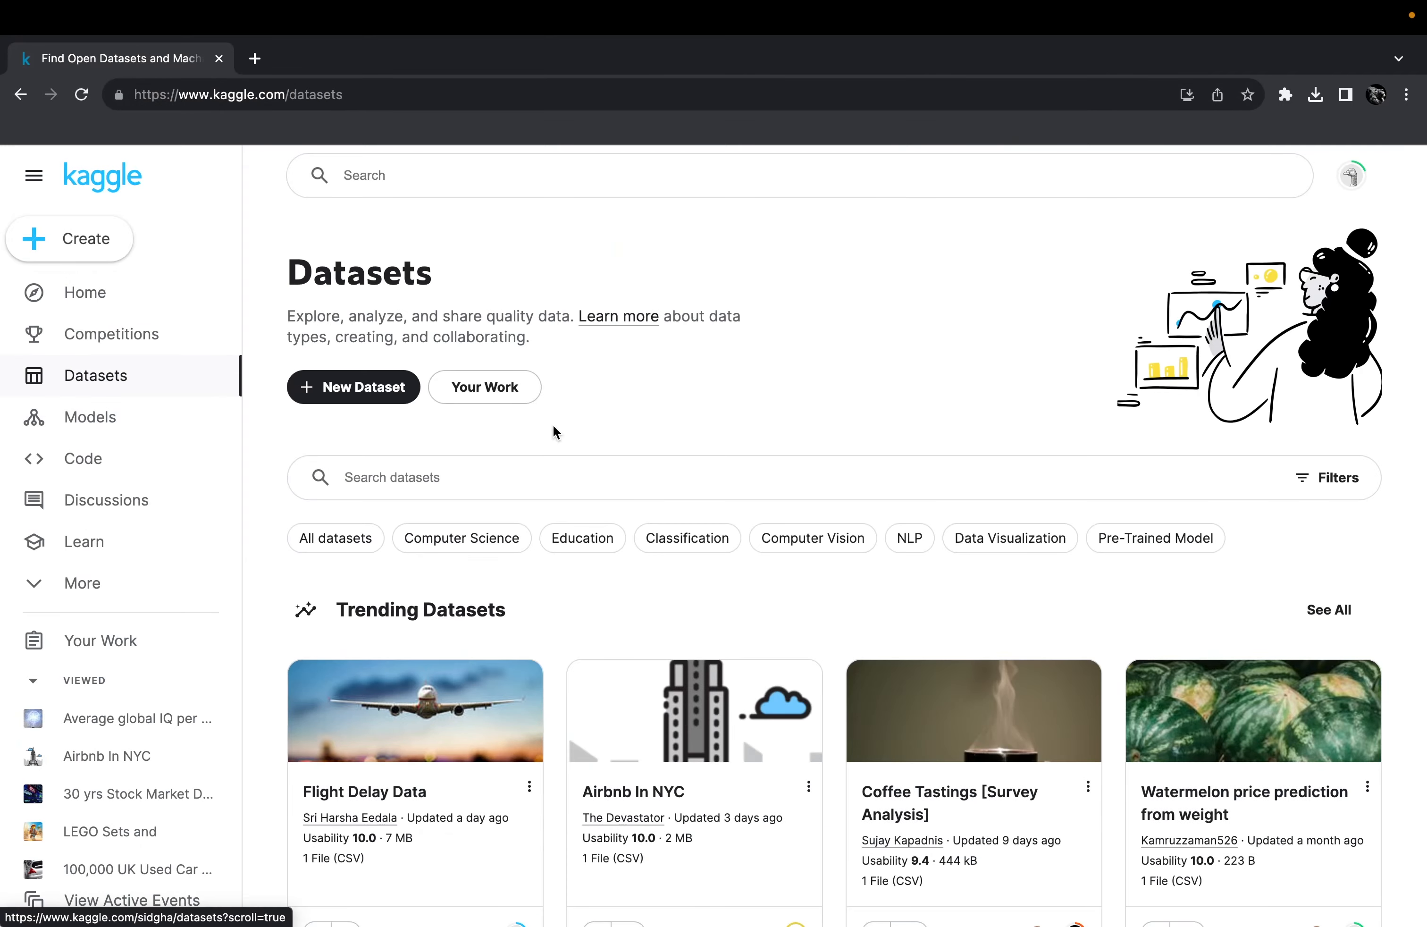
{"action": "left_click", "coordinate": [539, 476]}
{"action": "type", "text": "average "}
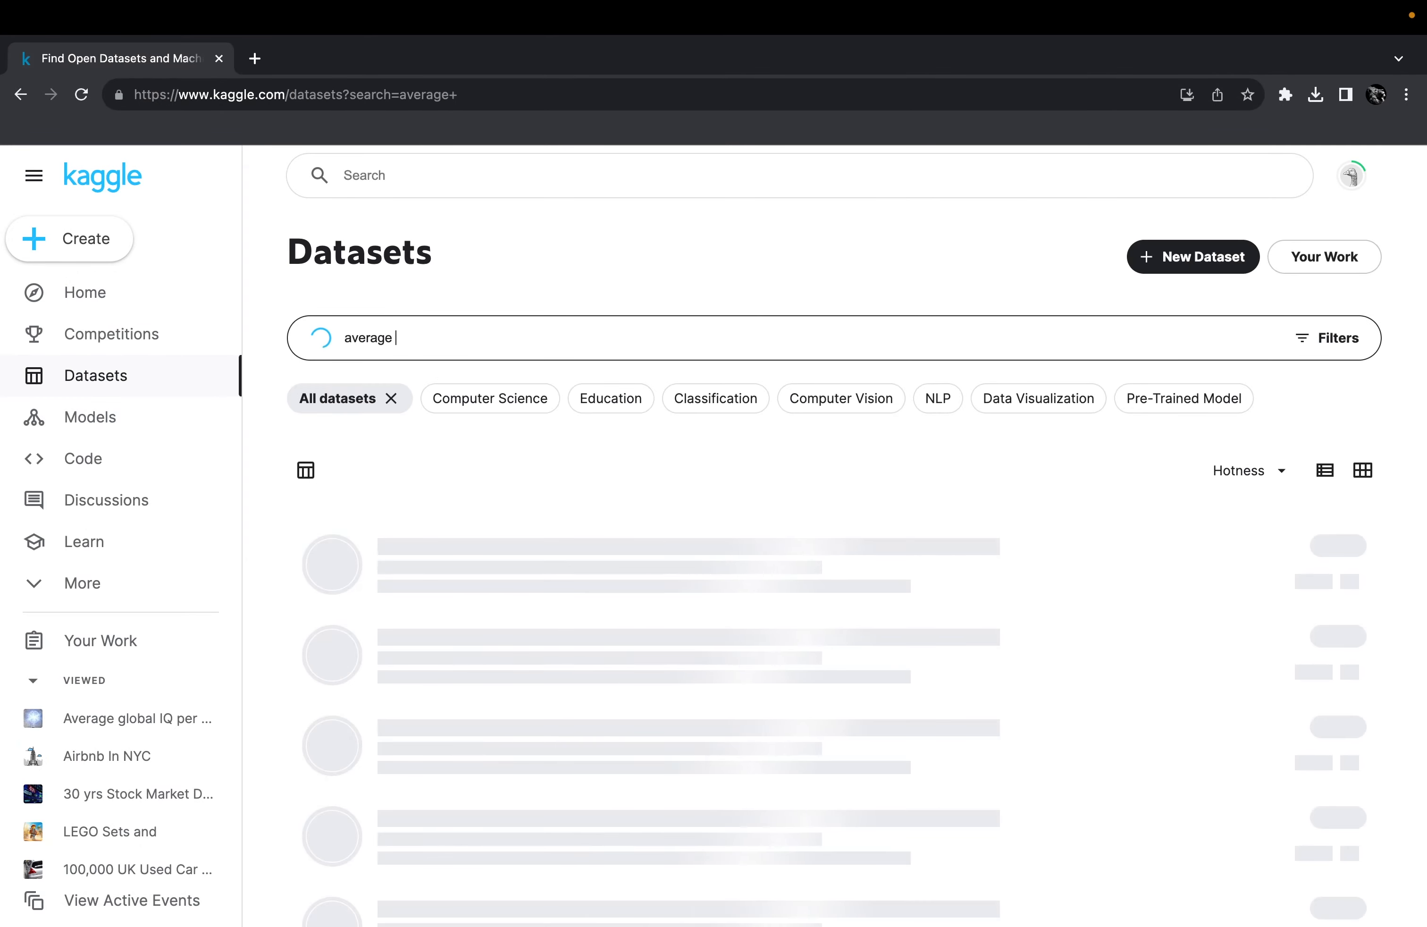
{"action": "type", "text": "iq"}
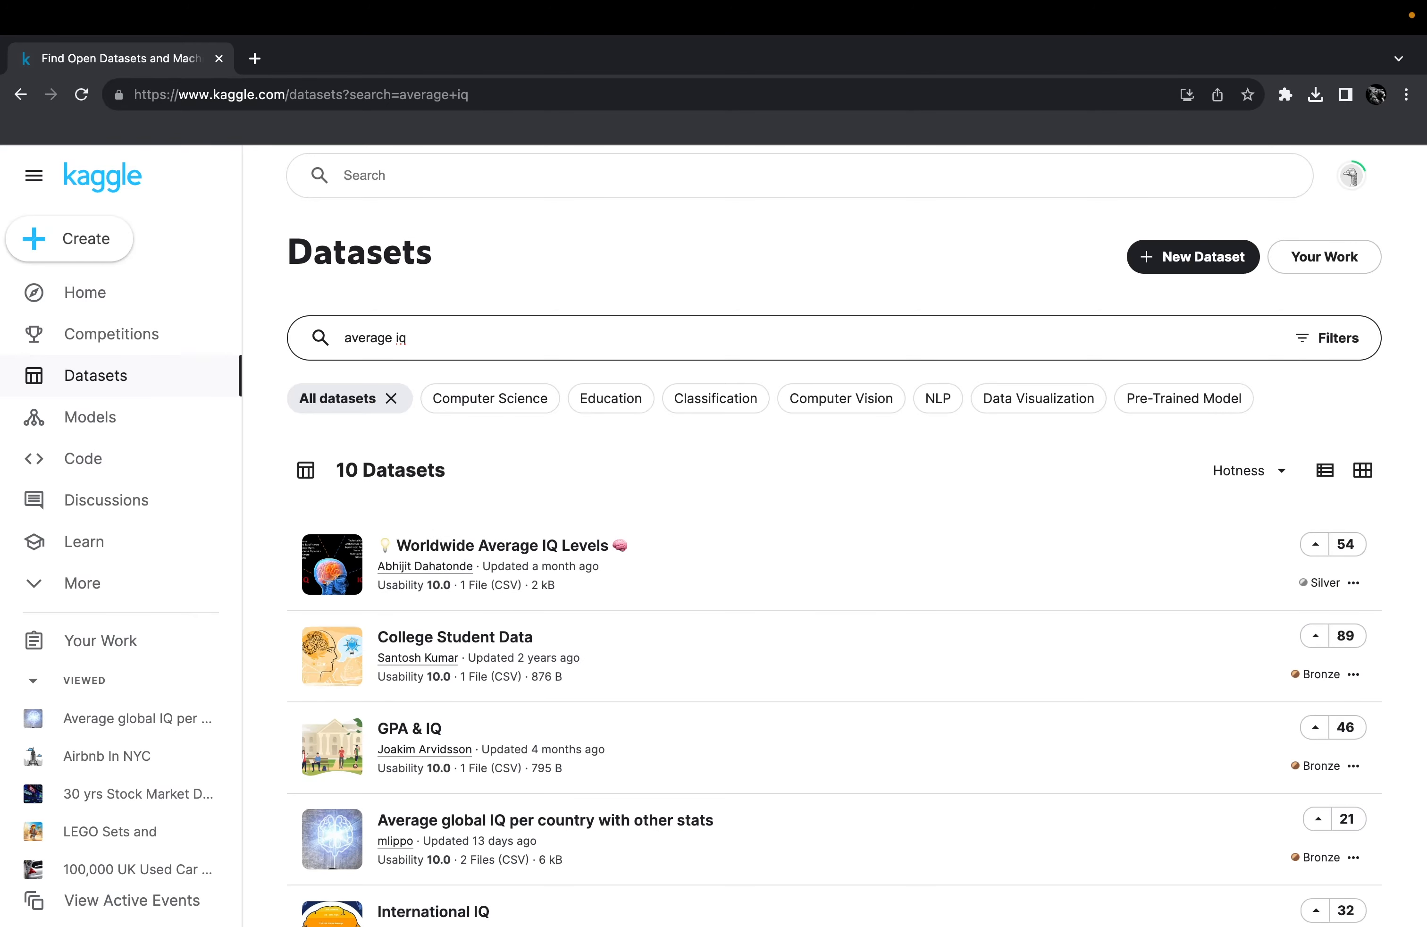
{"action": "scroll", "coordinate": [716, 746], "scroll_direction": "down", "scroll_amount": 2}
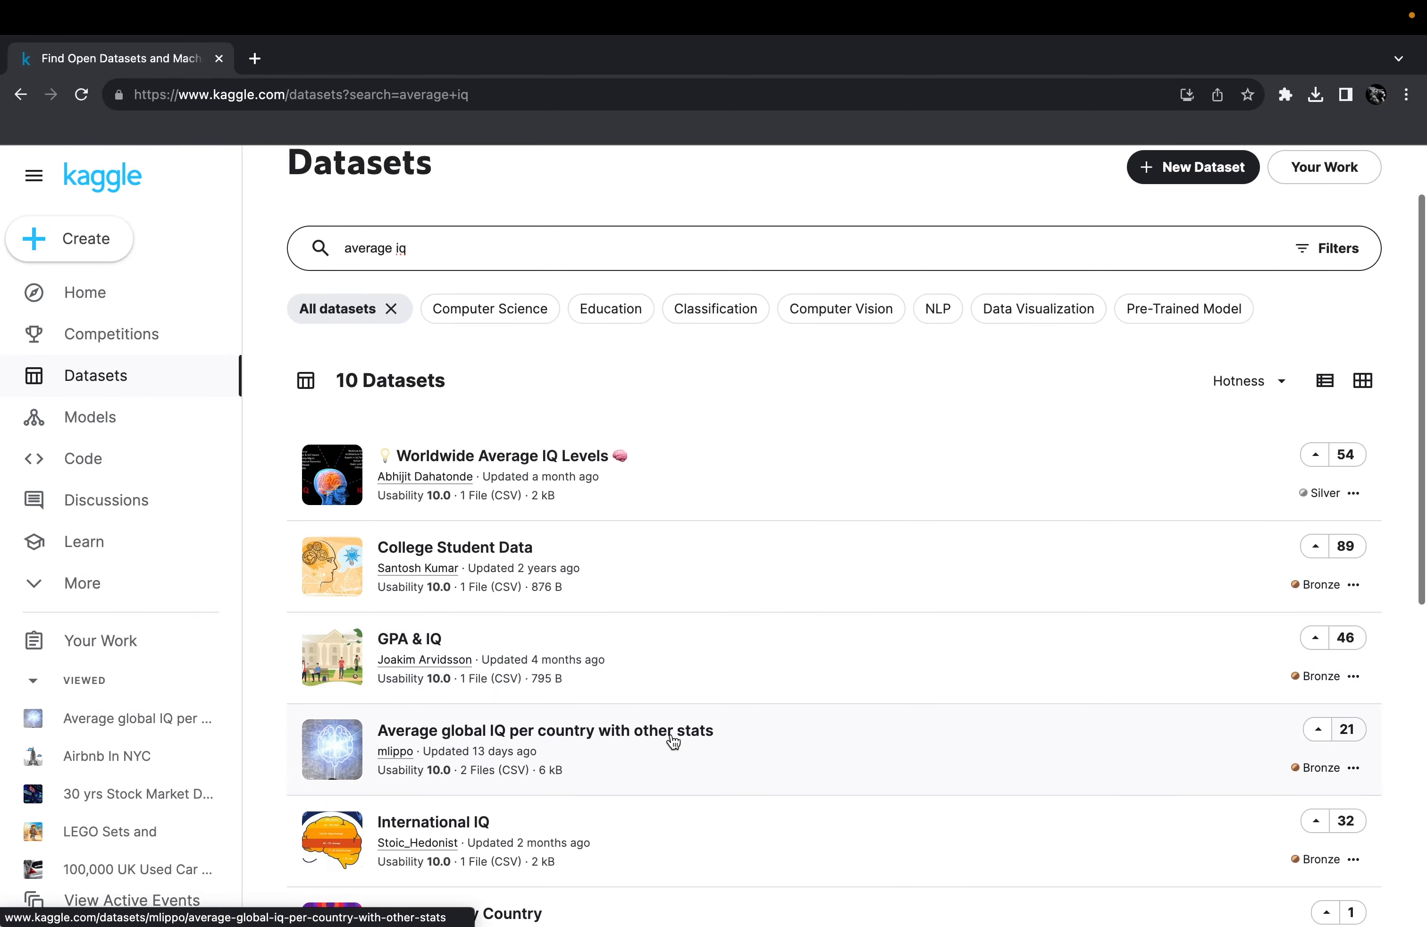
{"action": "left_click", "coordinate": [644, 733]}
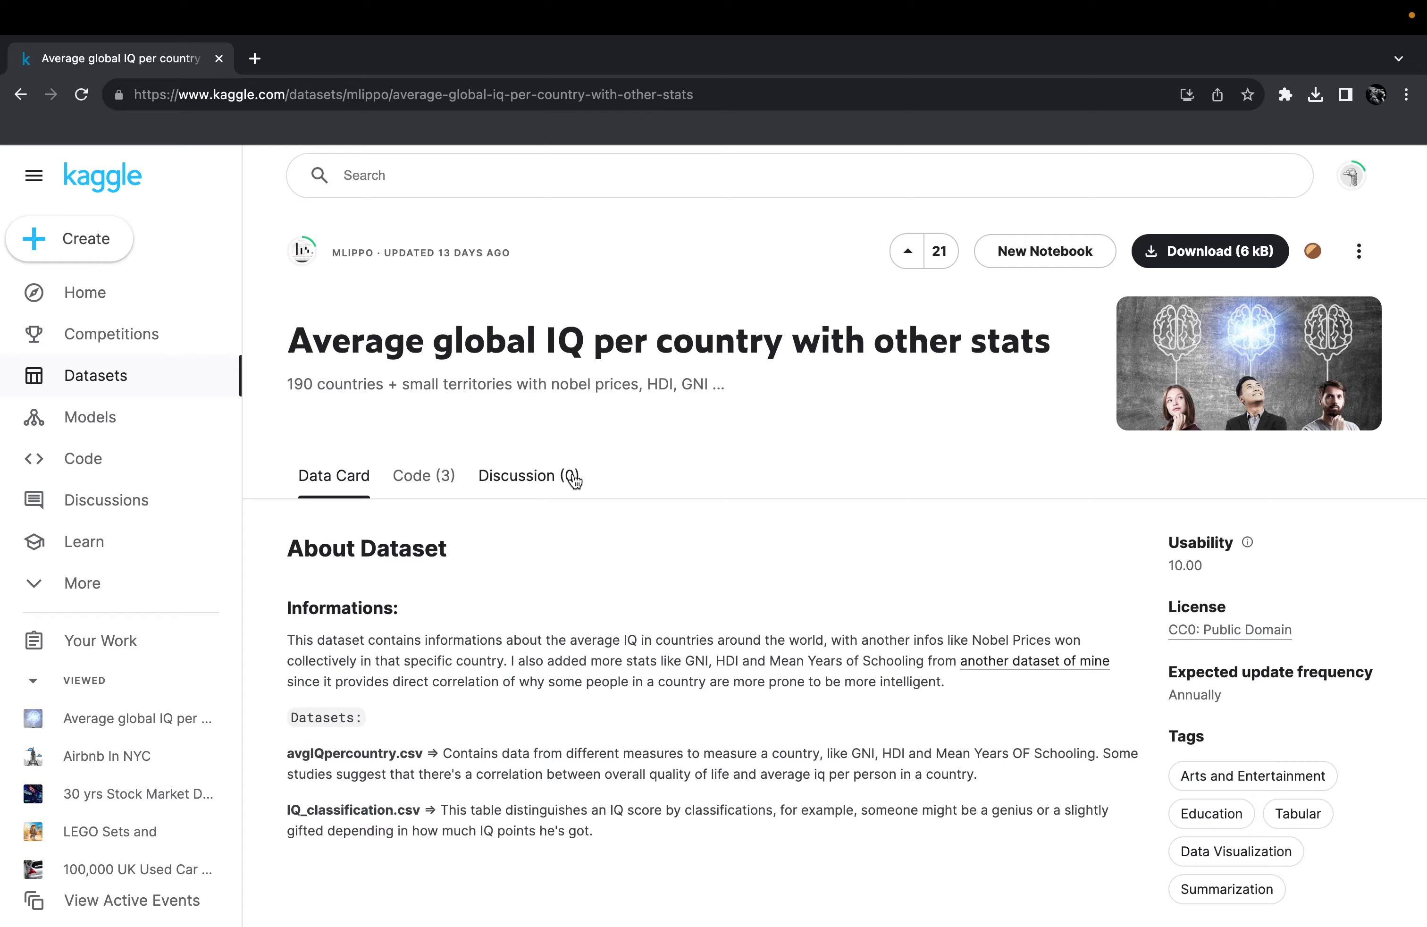
Scroll through the dataset's preview table across to the Population - 2023 column.
{"action": "scroll", "coordinate": [575, 479], "scroll_direction": "down", "scroll_amount": 8}
{"action": "scroll", "coordinate": [575, 480], "scroll_direction": "up", "scroll_amount": 8}
{"action": "left_click_drag", "start_coordinate": [296, 346], "coordinate": [989, 348]}
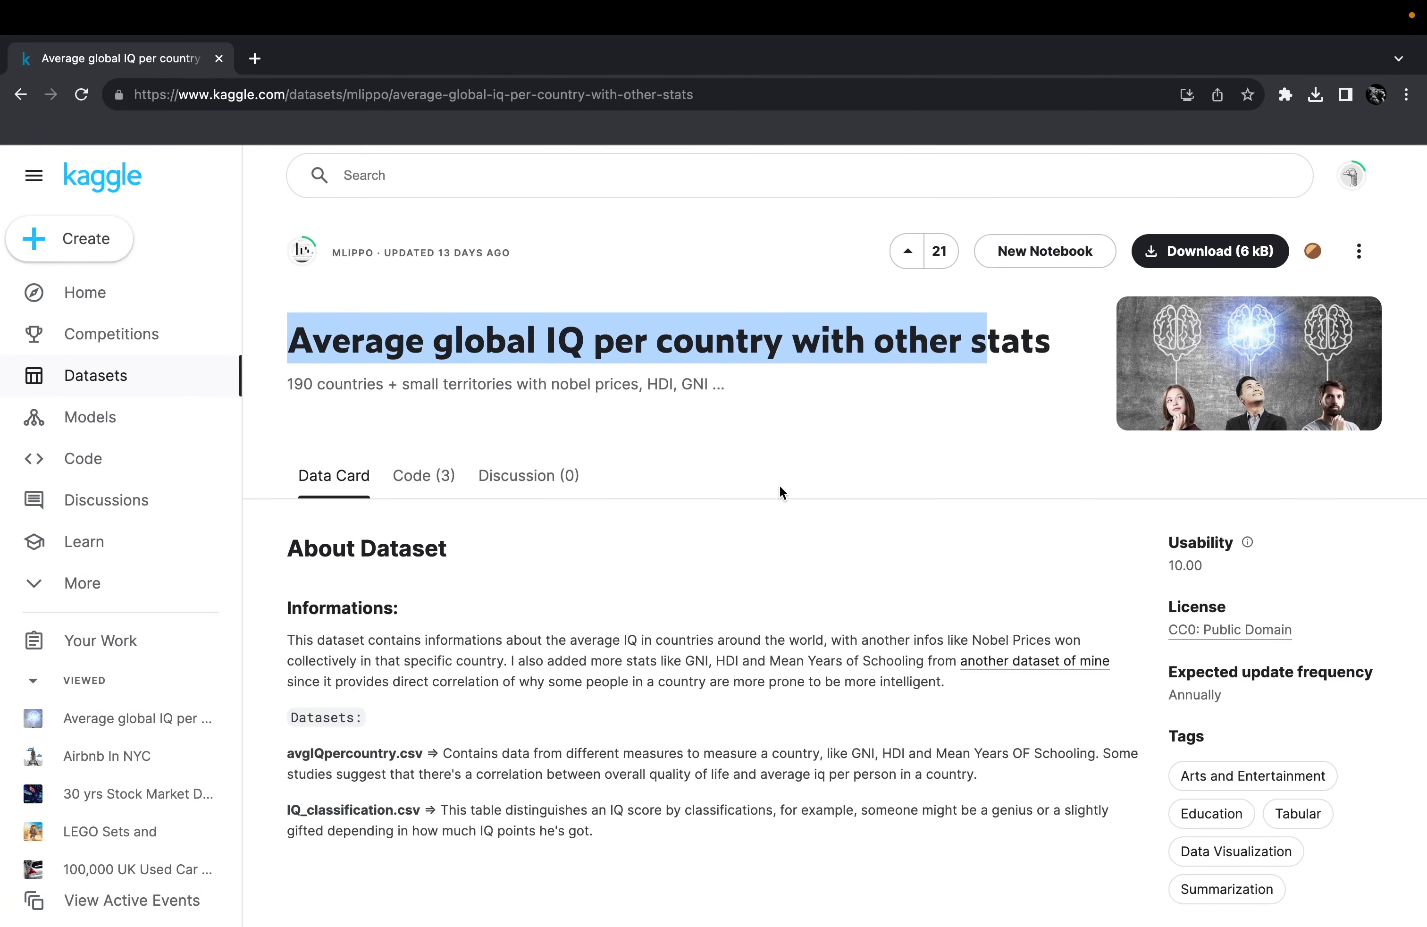
{"action": "scroll", "coordinate": [758, 500], "scroll_direction": "down", "scroll_amount": 10}
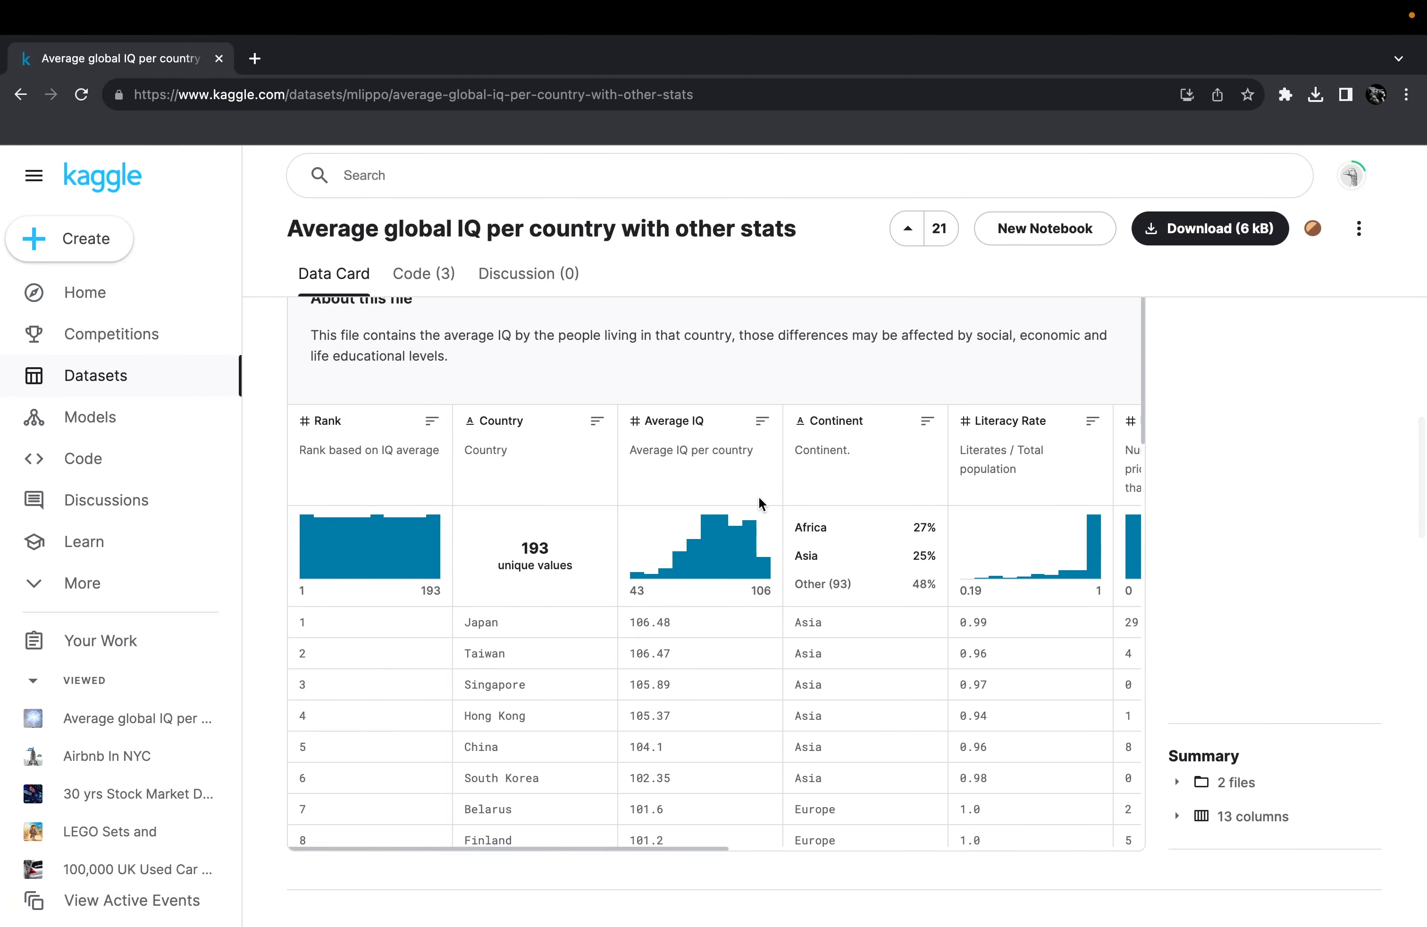
{"action": "scroll", "coordinate": [760, 504], "scroll_direction": "up", "scroll_amount": 2}
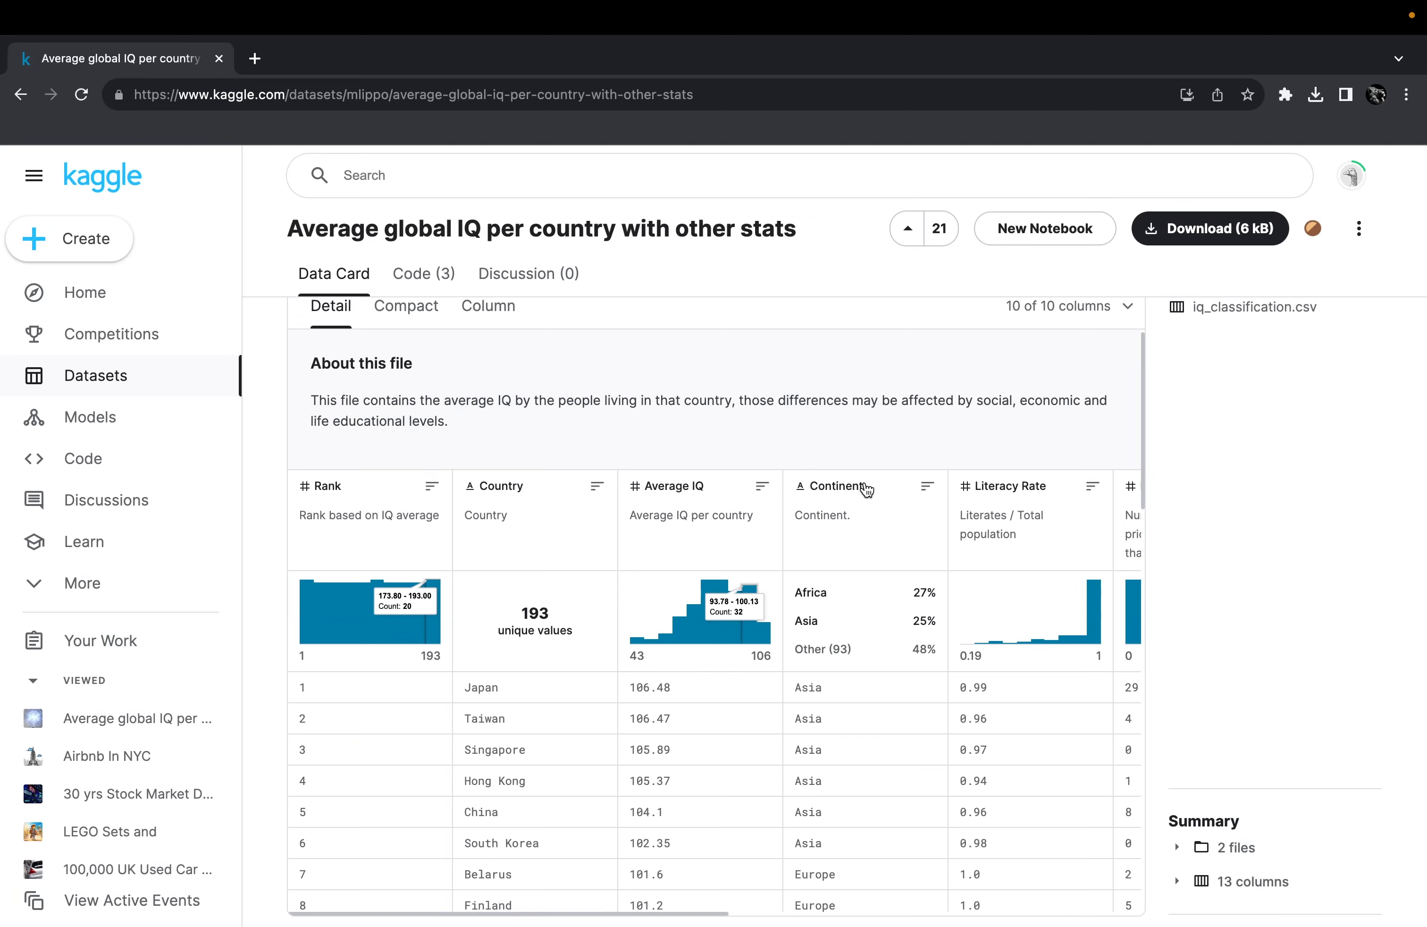
{"action": "scroll", "coordinate": [584, 641], "scroll_direction": "right", "scroll_amount": 4}
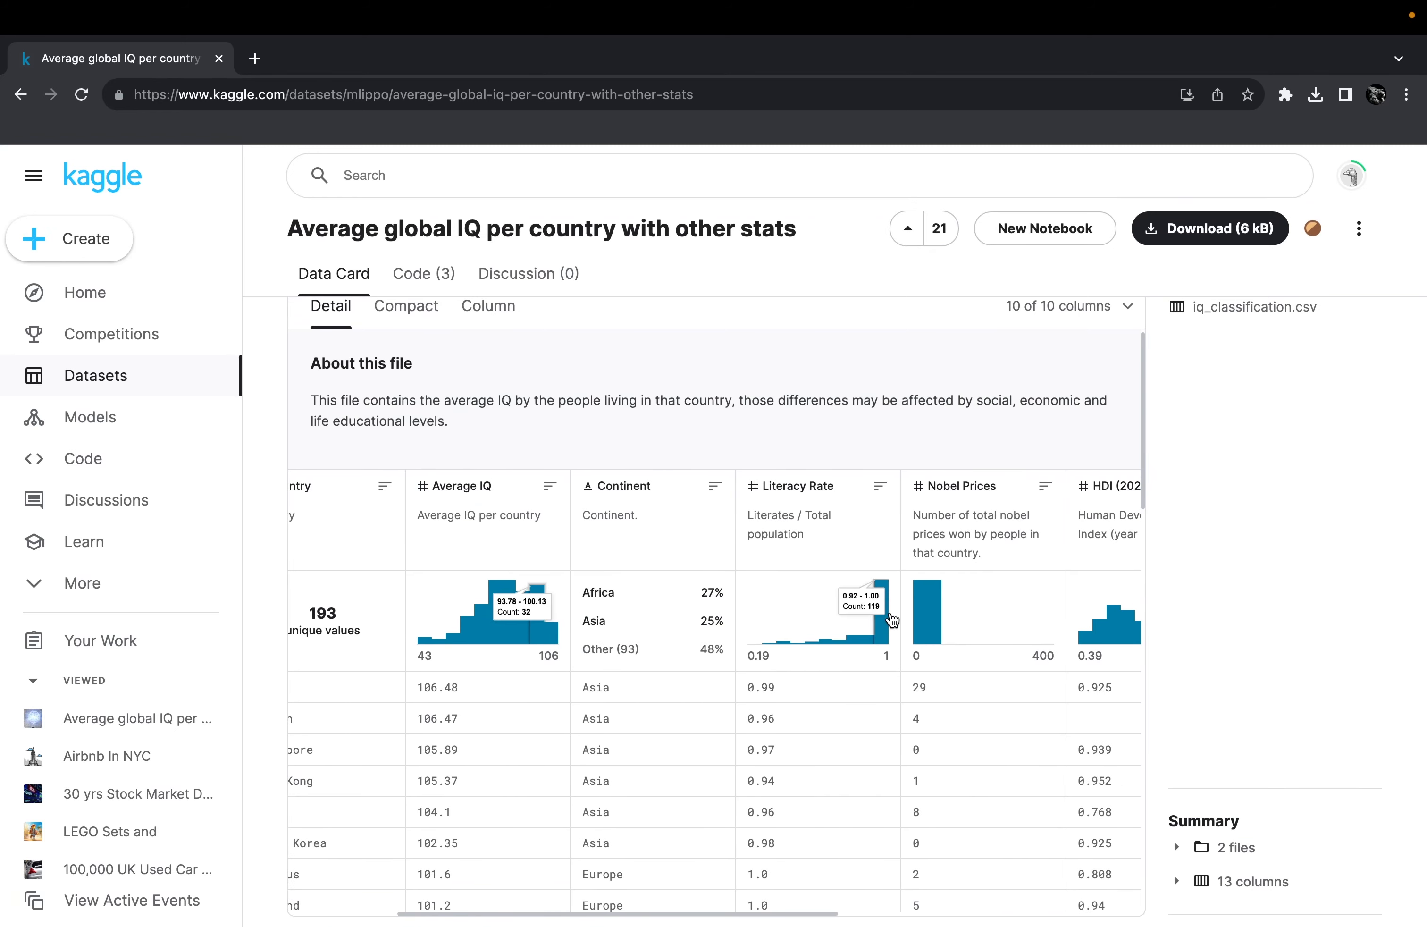
{"action": "scroll", "coordinate": [892, 620], "scroll_direction": "right", "scroll_amount": 9}
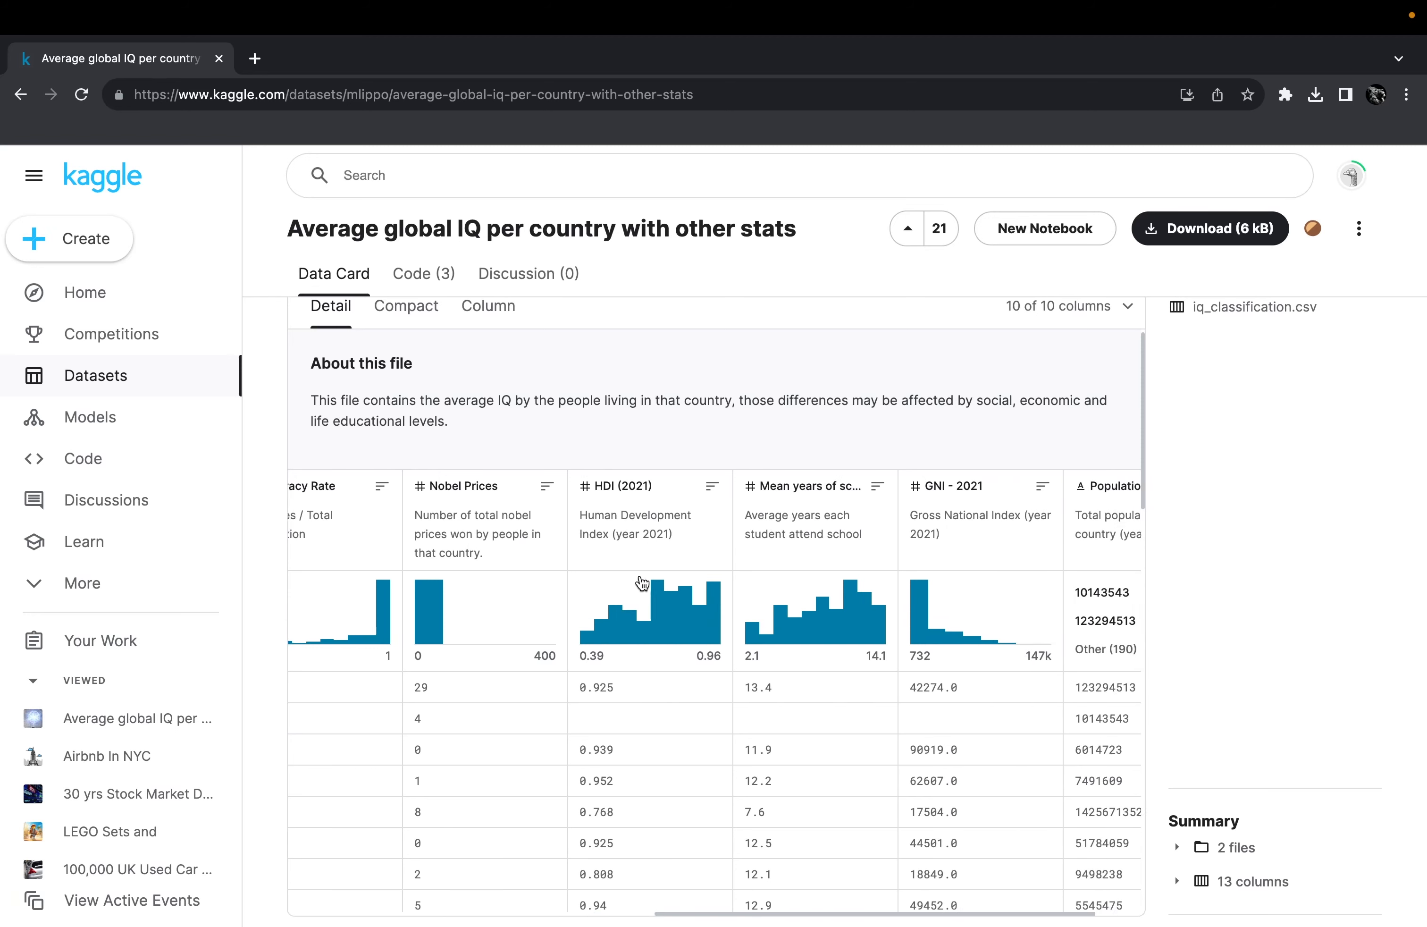
{"action": "scroll", "coordinate": [641, 583], "scroll_direction": "right", "scroll_amount": 2}
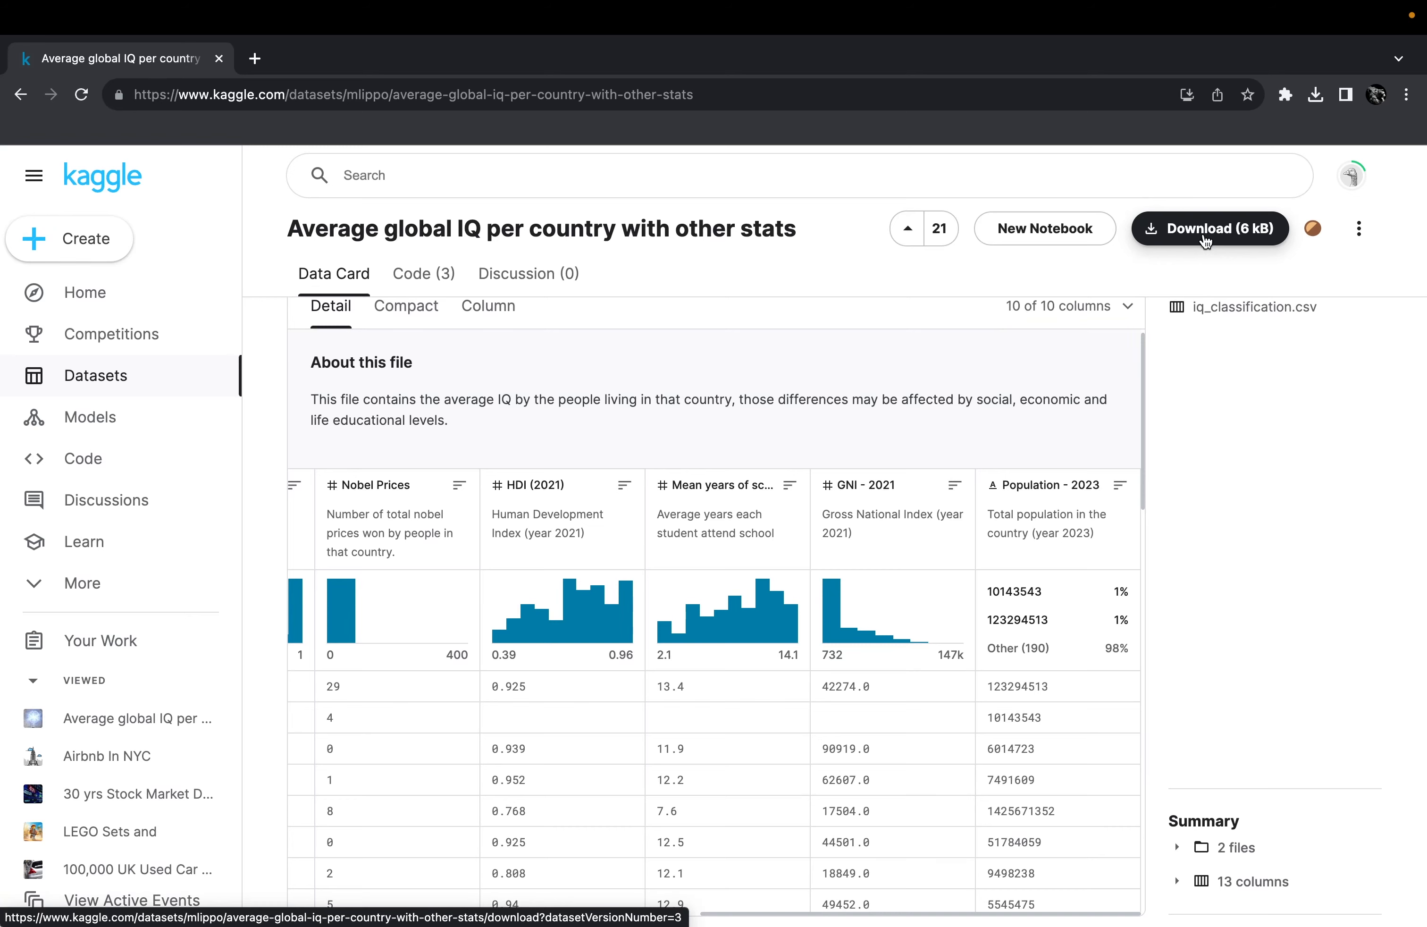
{"action": "key", "text": "super+Tab"}
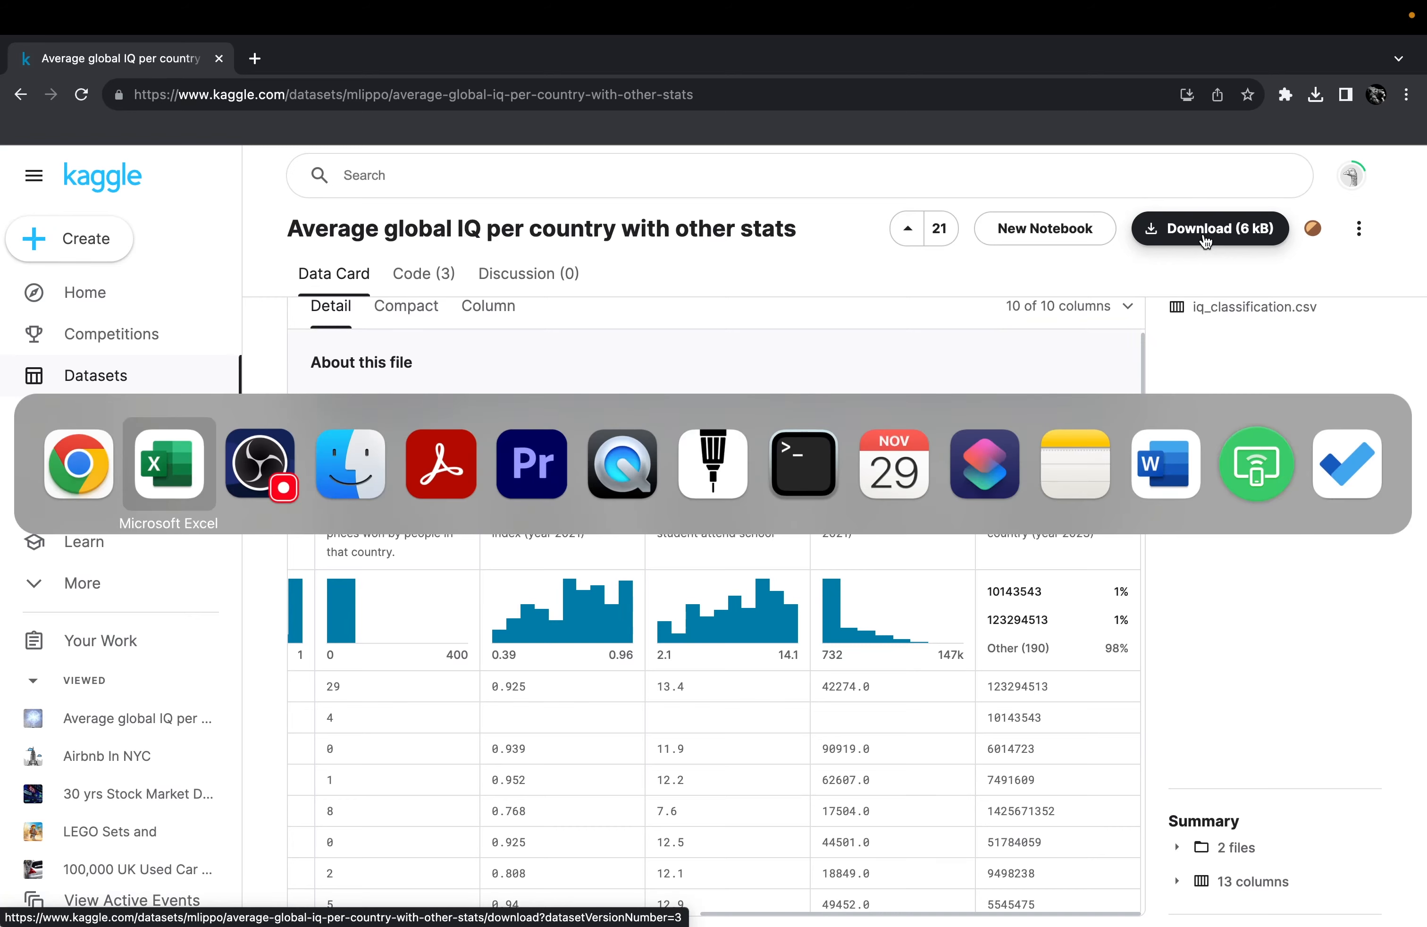
Open avgIQpercountry.csv from the Finder archive folder with Microsoft Excel.
{"action": "left_click", "coordinate": [339, 485]}
{"action": "left_click", "coordinate": [730, 451]}
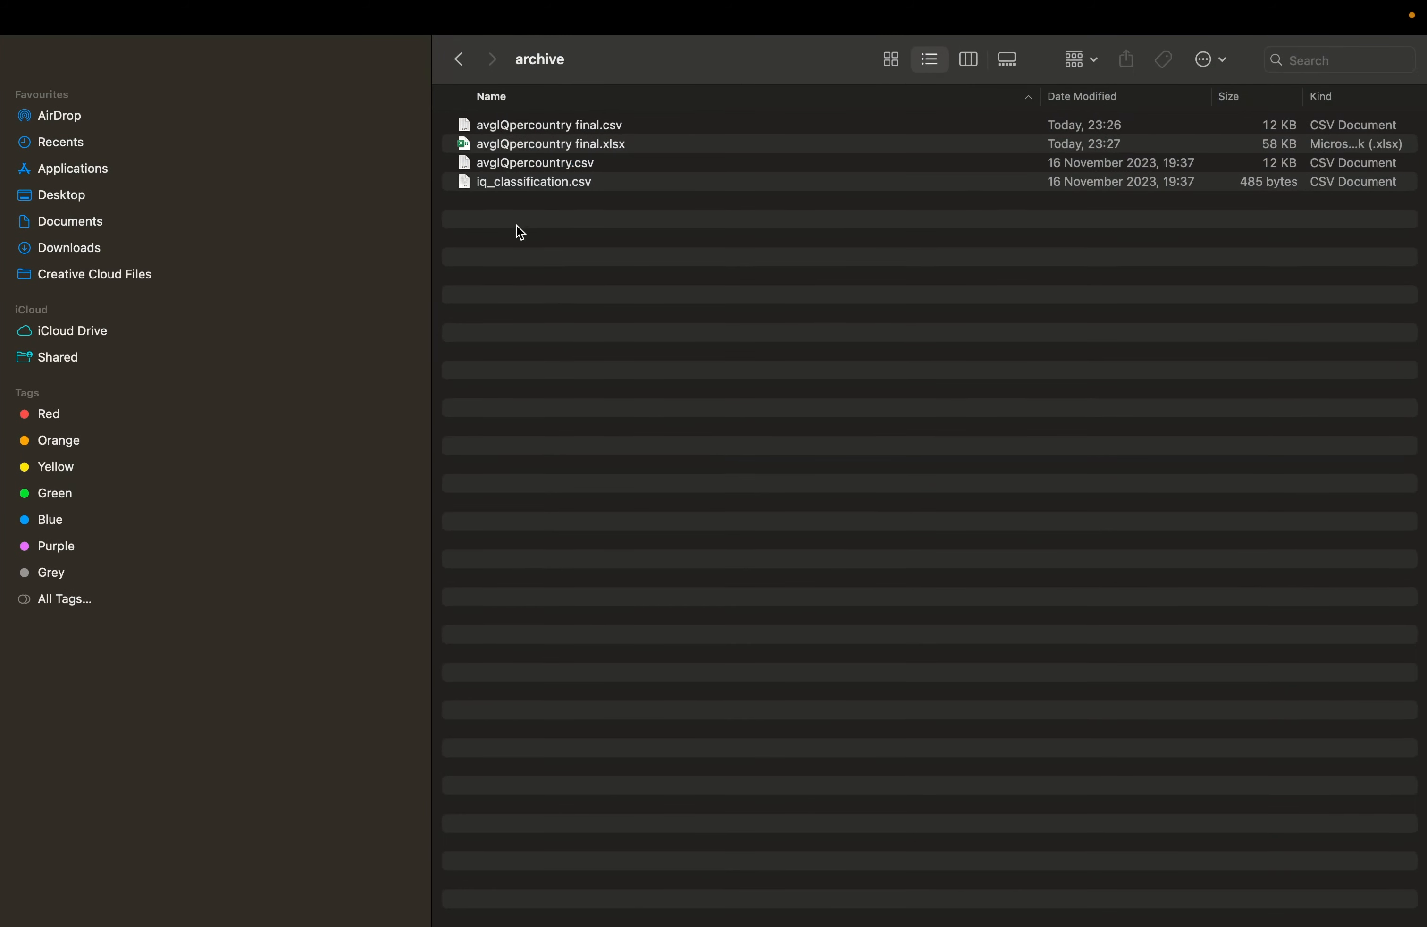
{"action": "left_click", "coordinate": [551, 166]}
{"action": "right_click", "coordinate": [551, 166]}
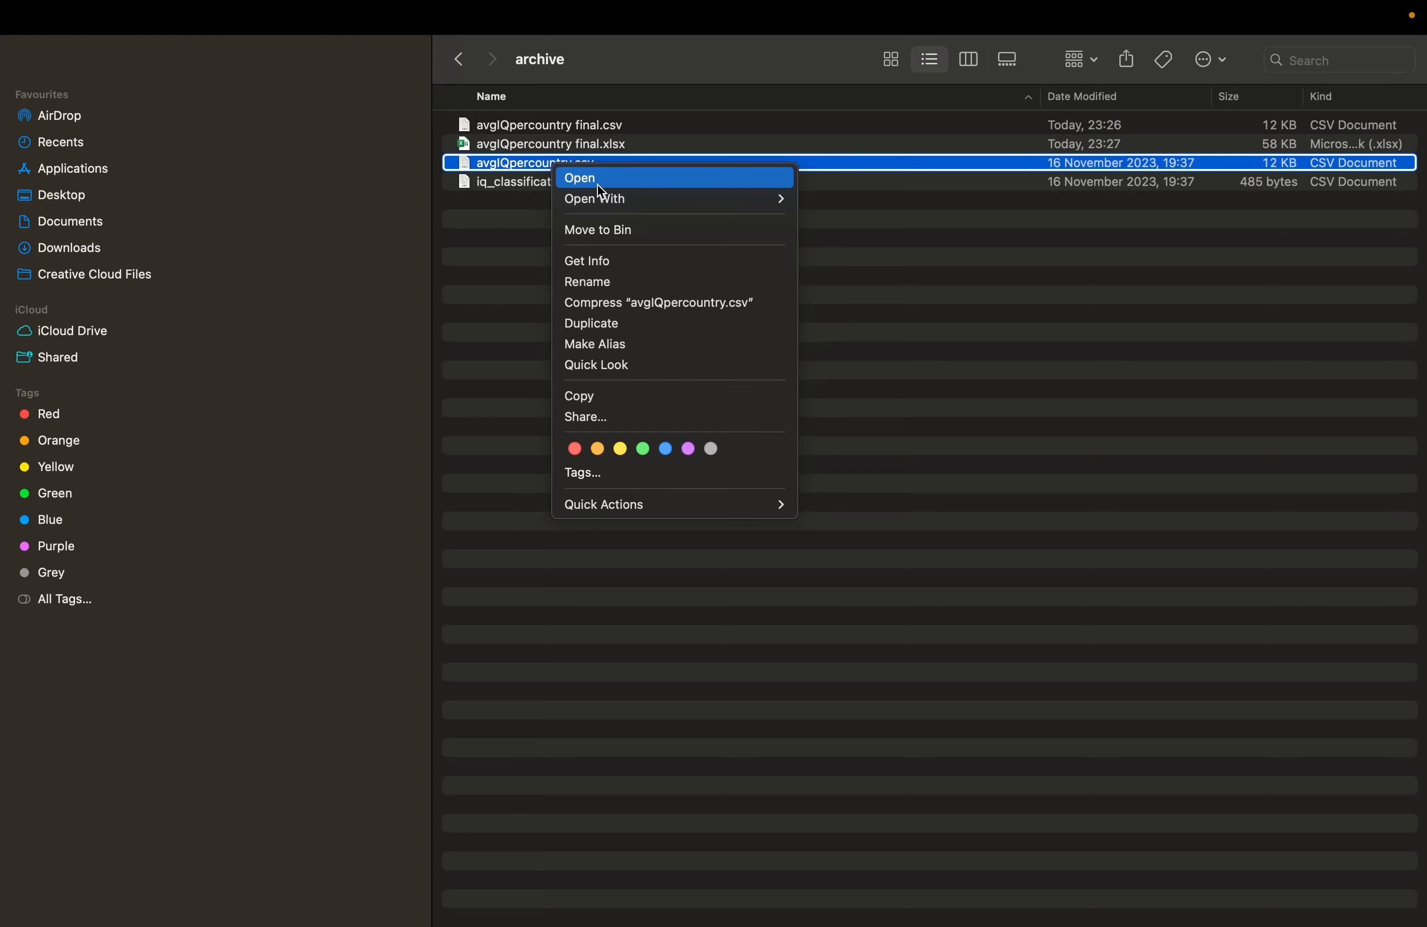
{"action": "mouse_move", "coordinate": [609, 203]}
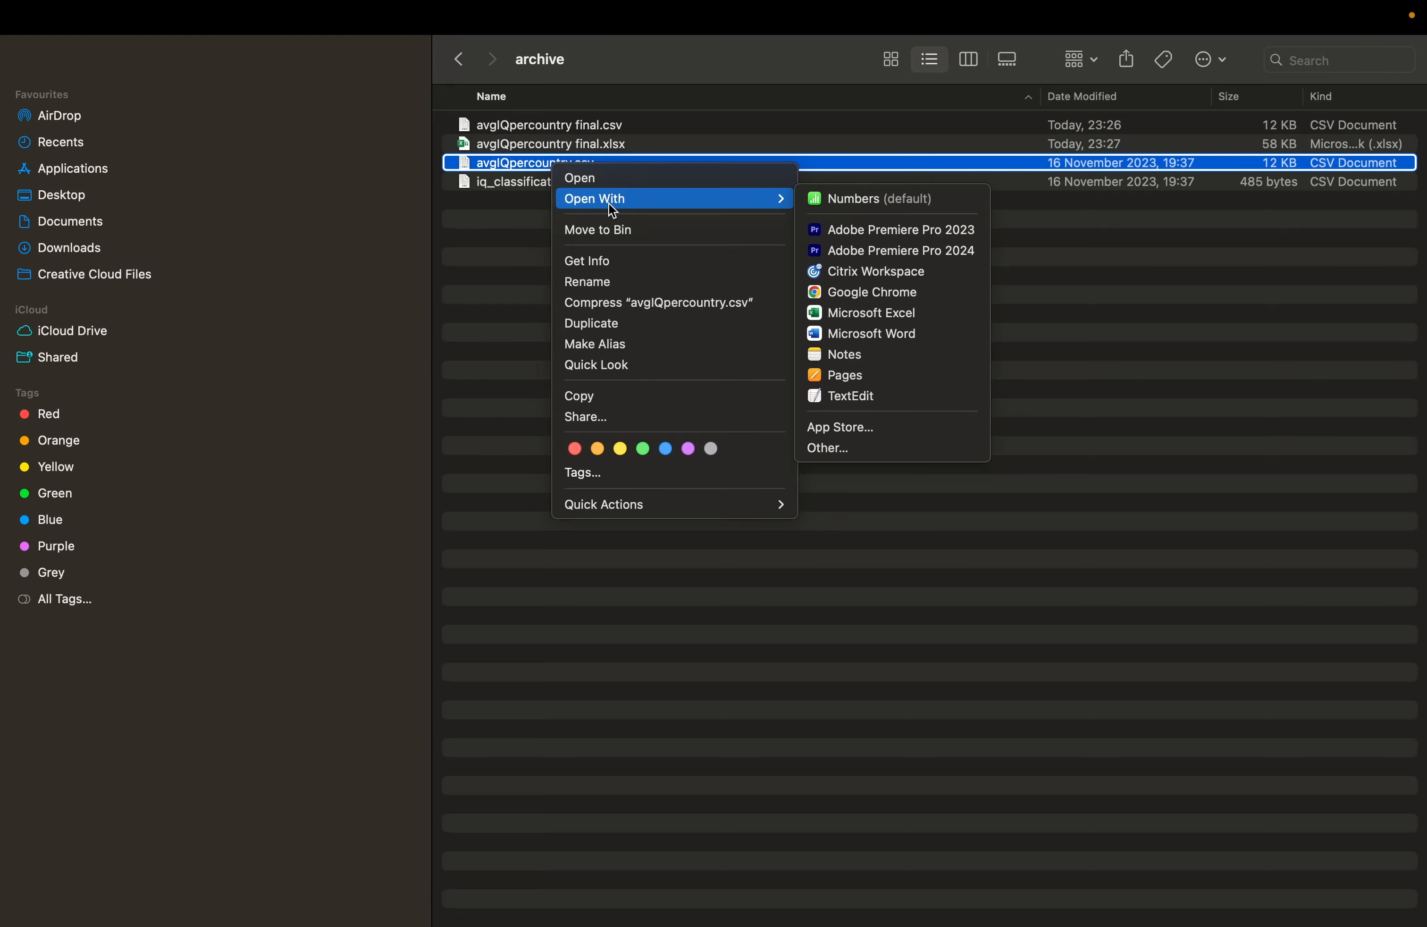
{"action": "left_click", "coordinate": [897, 315]}
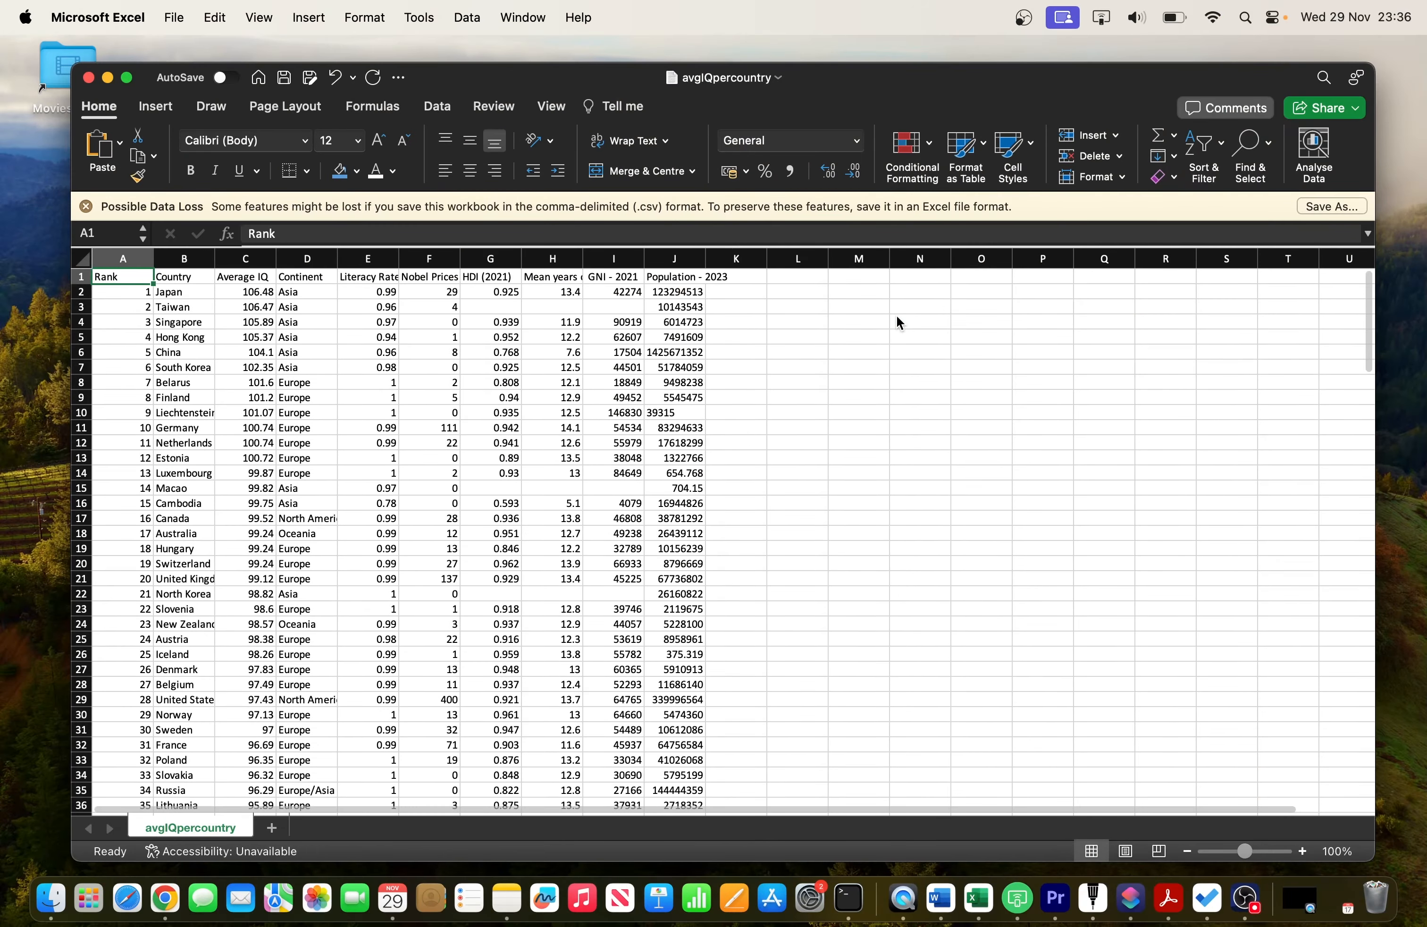
Maximize the Excel window and centre-align the contents of the whole sheet.
{"action": "left_click", "coordinate": [897, 349]}
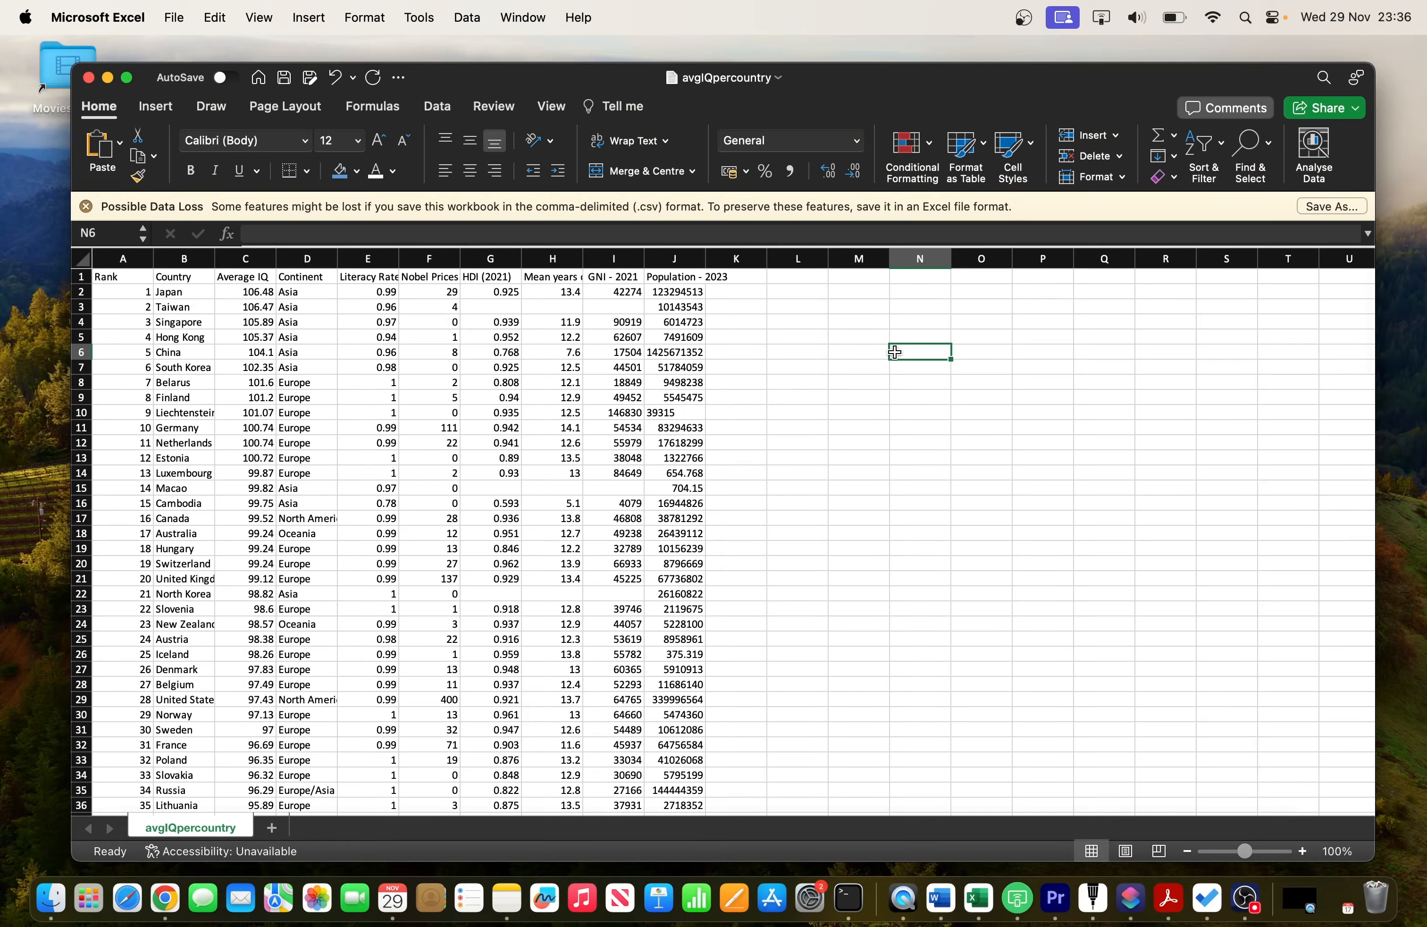
{"action": "left_click", "coordinate": [126, 77]}
{"action": "left_click", "coordinate": [247, 350]}
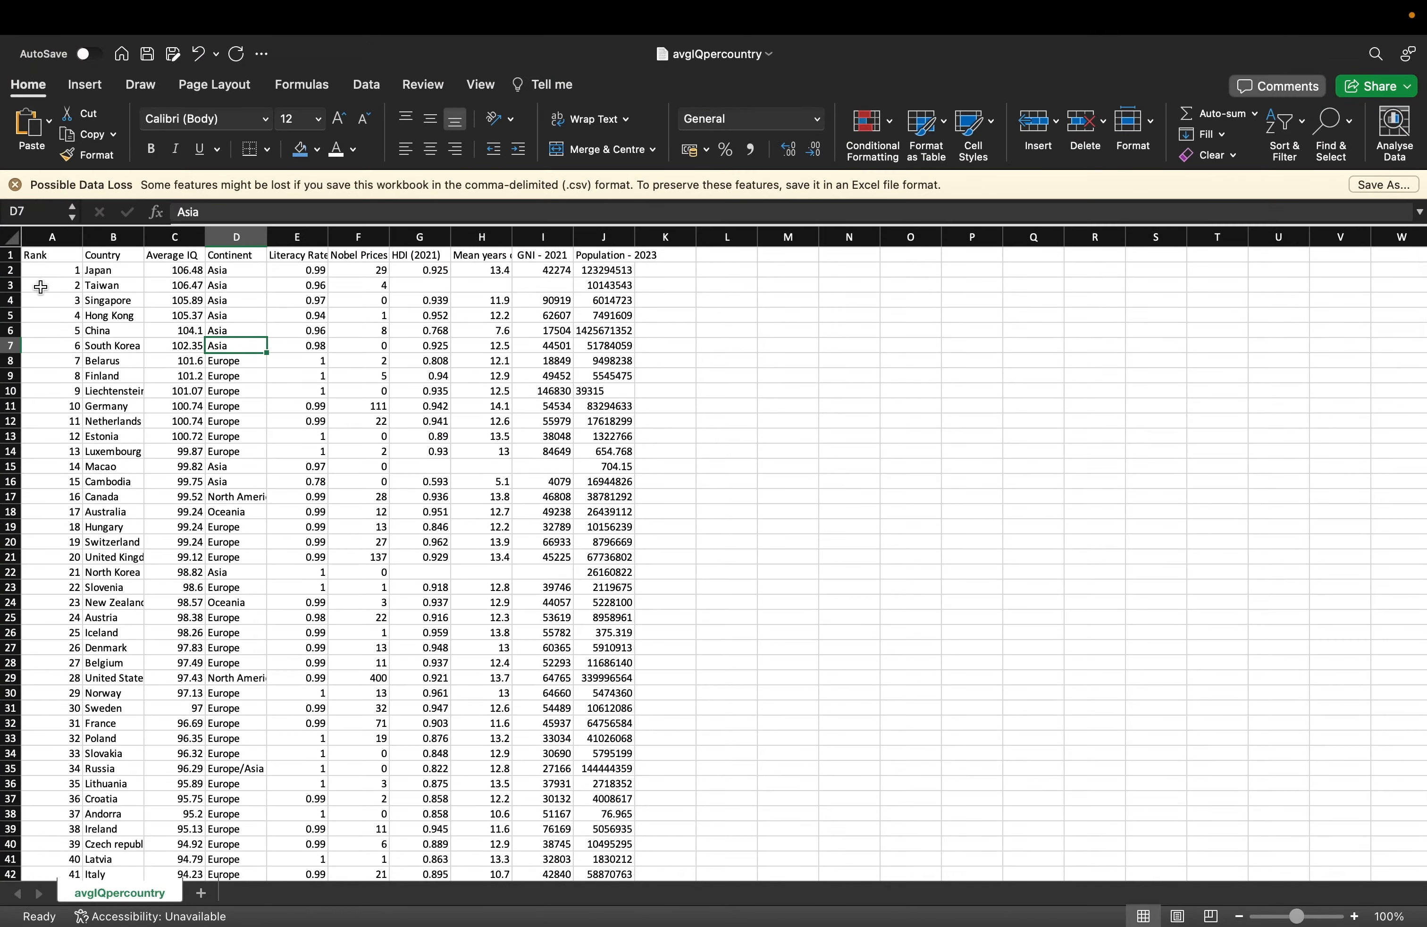
{"action": "left_click", "coordinate": [289, 420]}
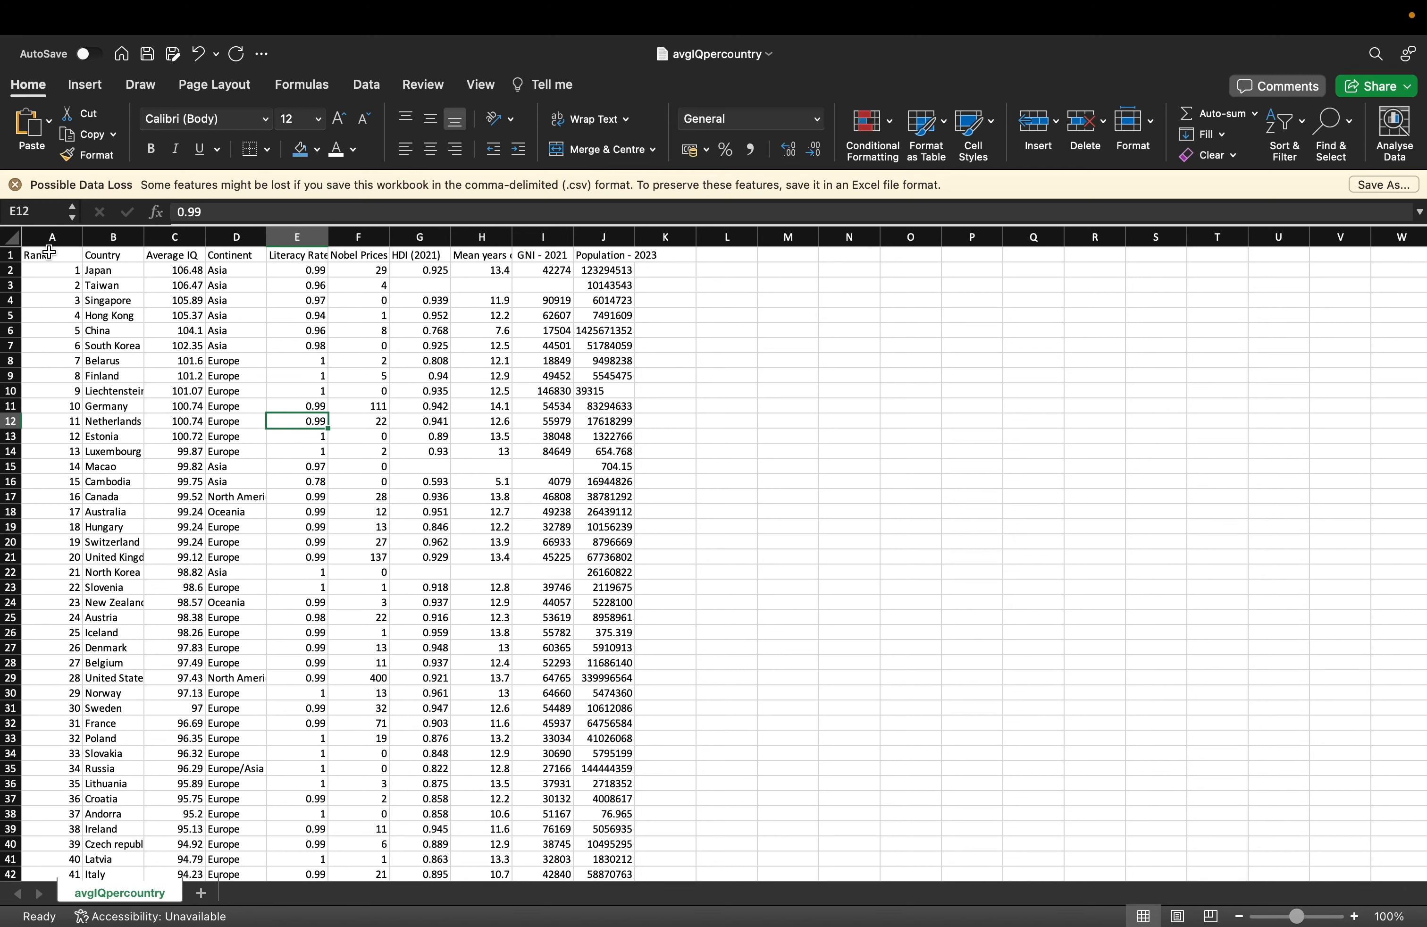
{"action": "left_click_drag", "start_coordinate": [52, 238], "coordinate": [581, 324]}
{"action": "left_click", "coordinate": [582, 328]}
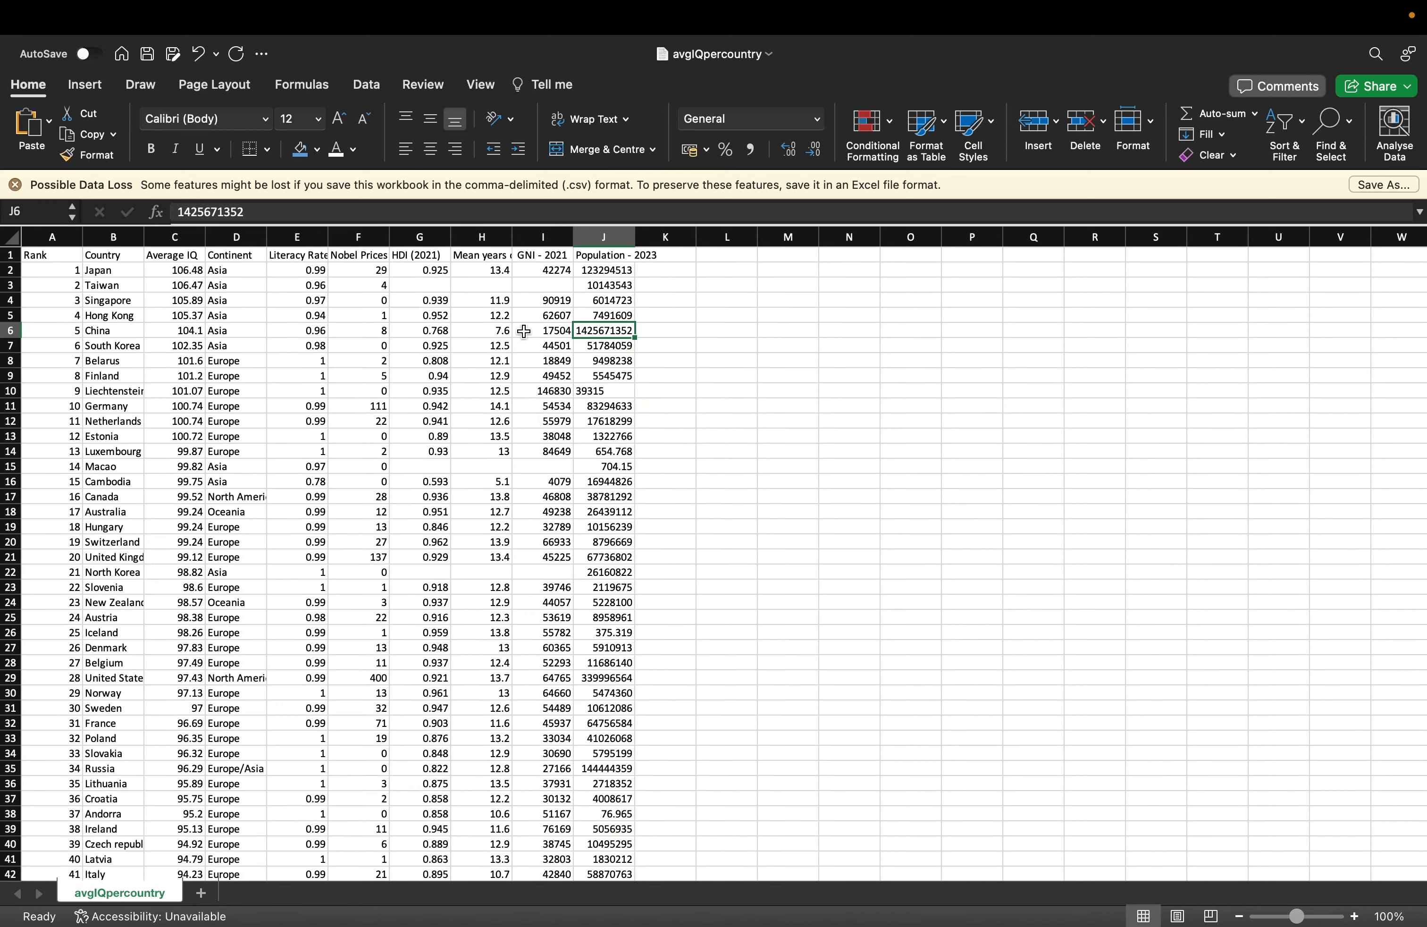
{"action": "left_click", "coordinate": [11, 237]}
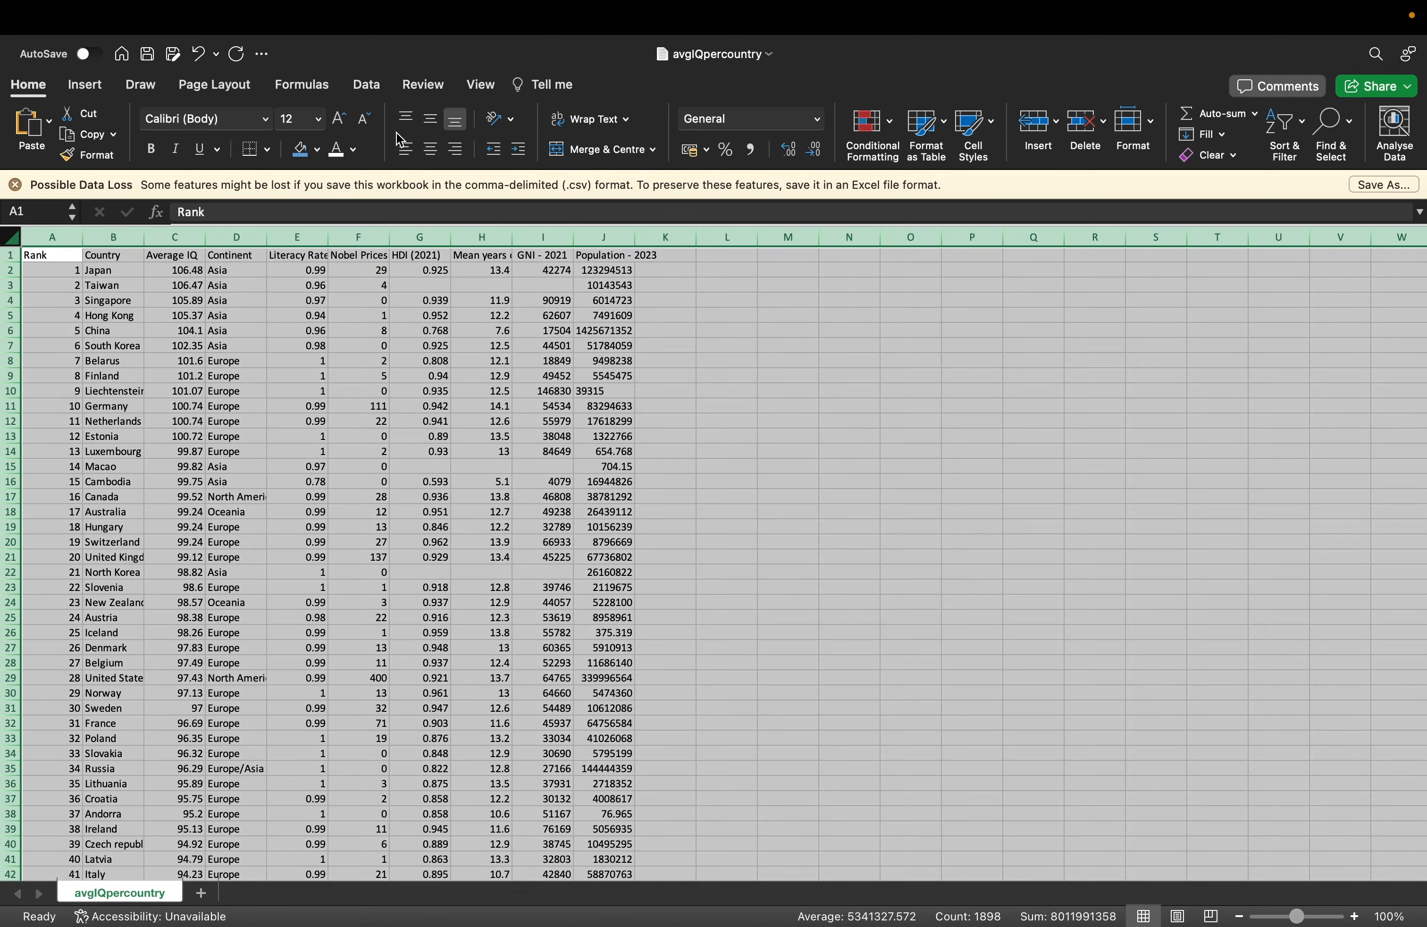
{"action": "left_click", "coordinate": [431, 151]}
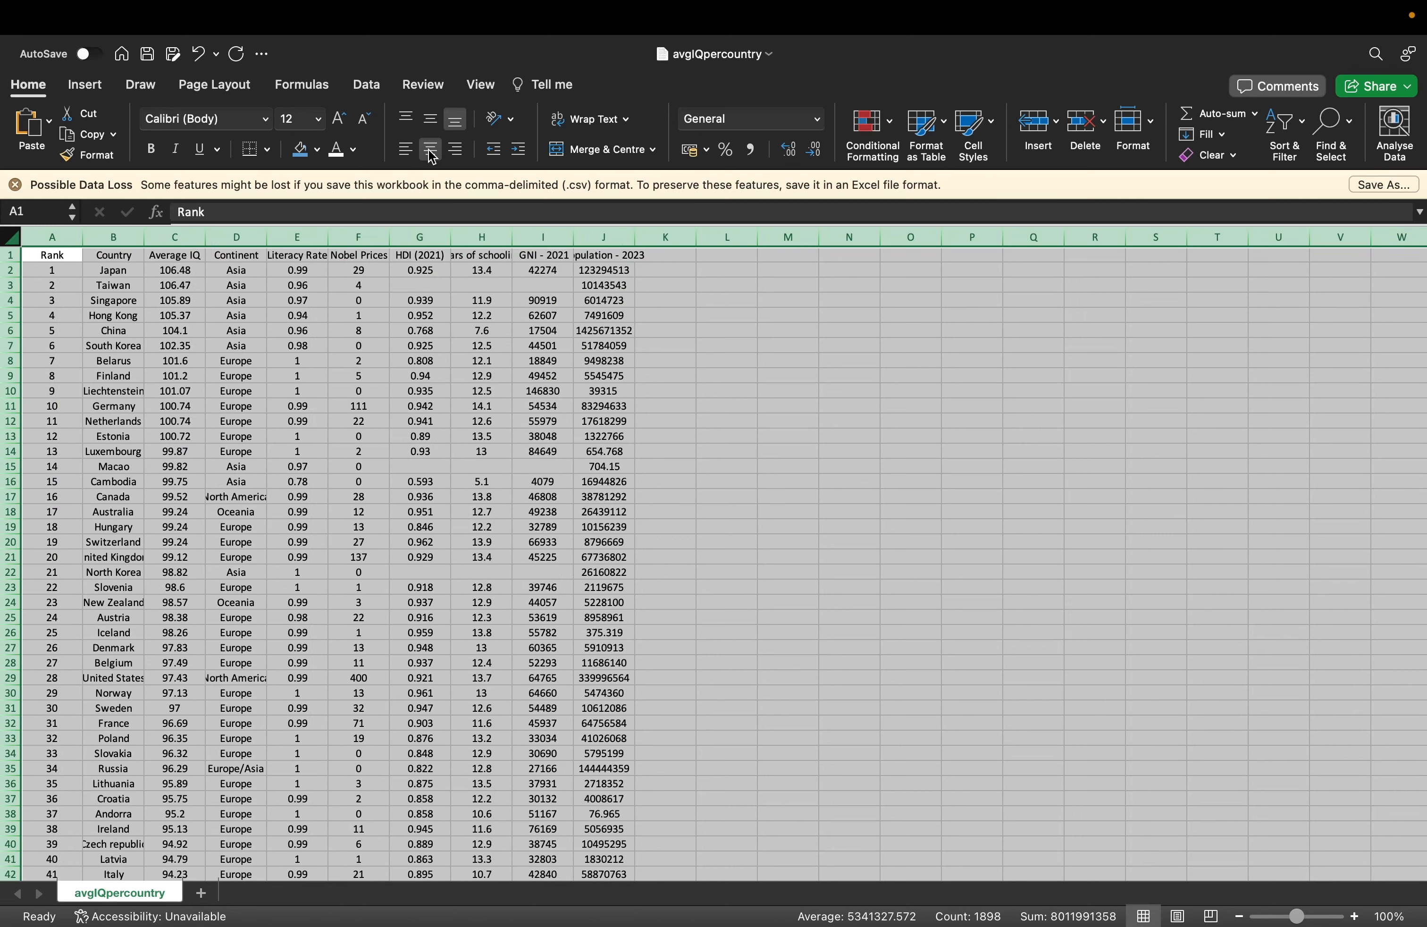
{"action": "left_click", "coordinate": [15, 186]}
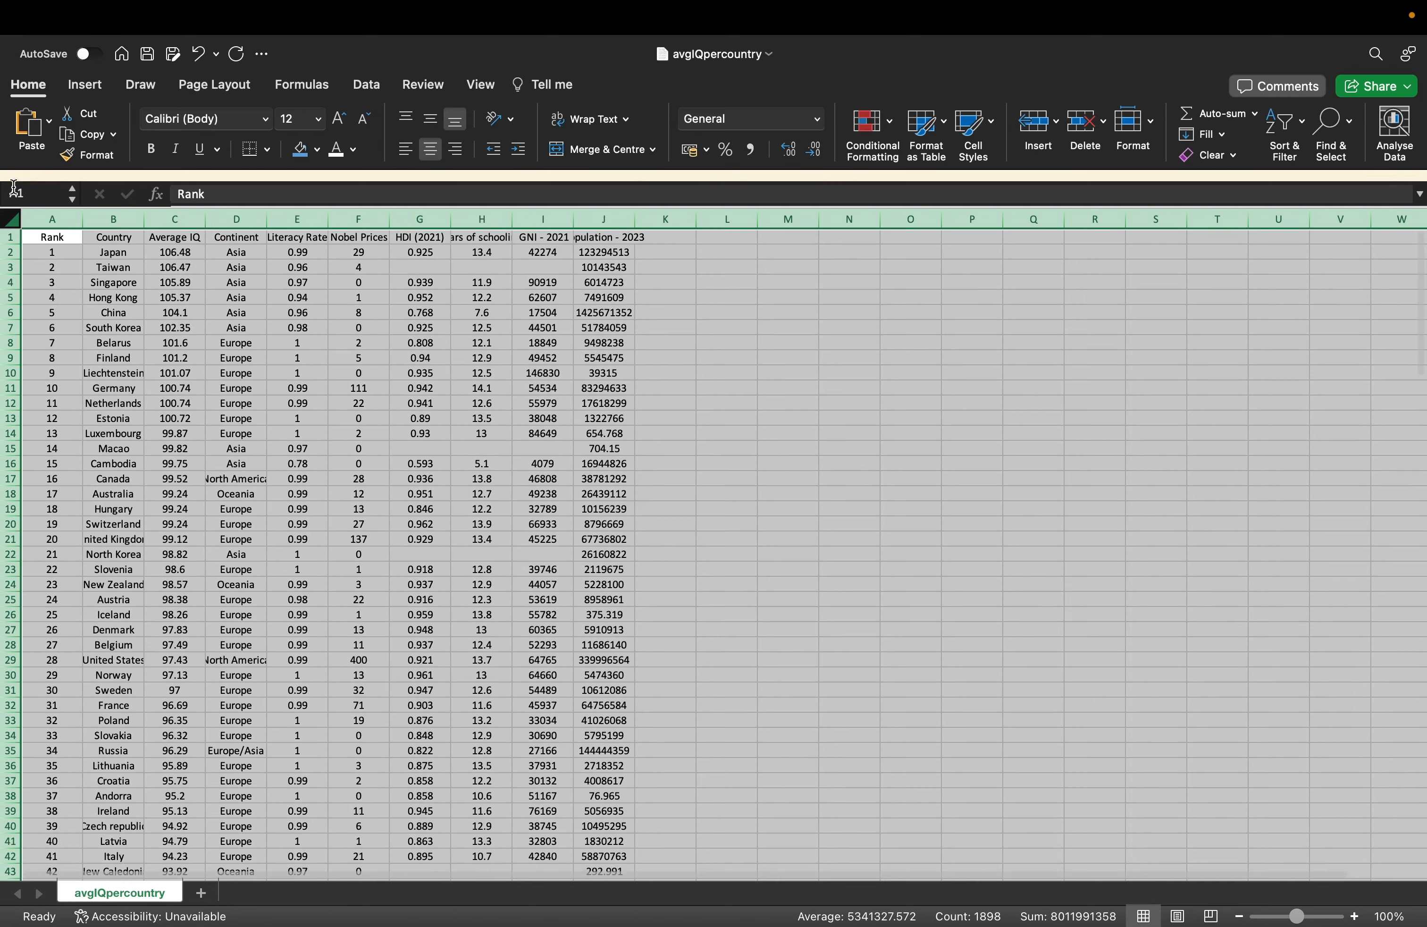
{"action": "left_click", "coordinate": [534, 331]}
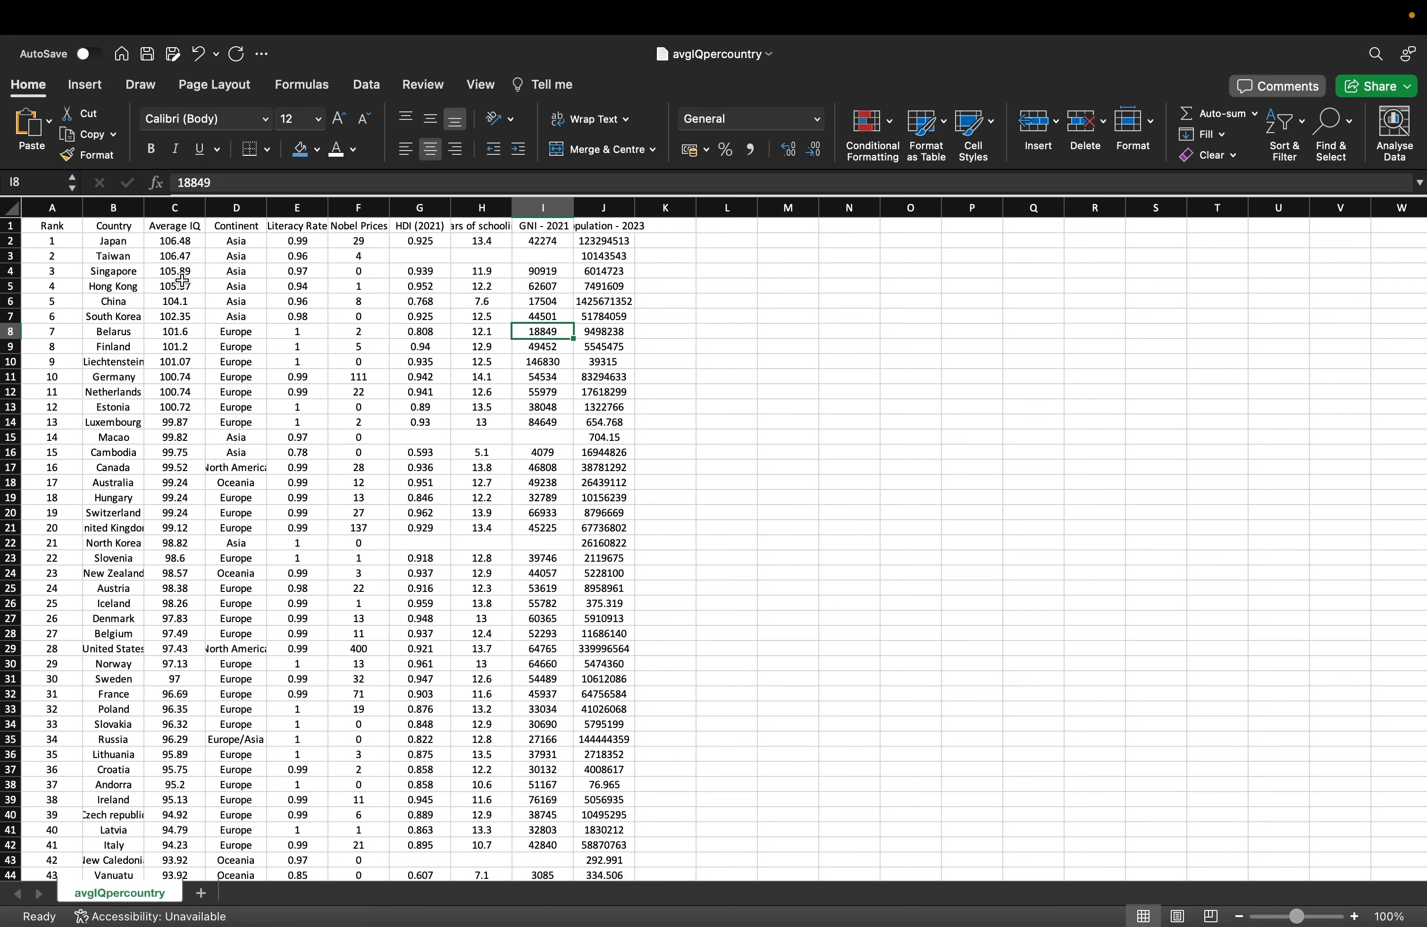
Give Population - 2023 thousands separators with no decimals, then select the data from A1.
{"action": "left_click", "coordinate": [616, 207]}
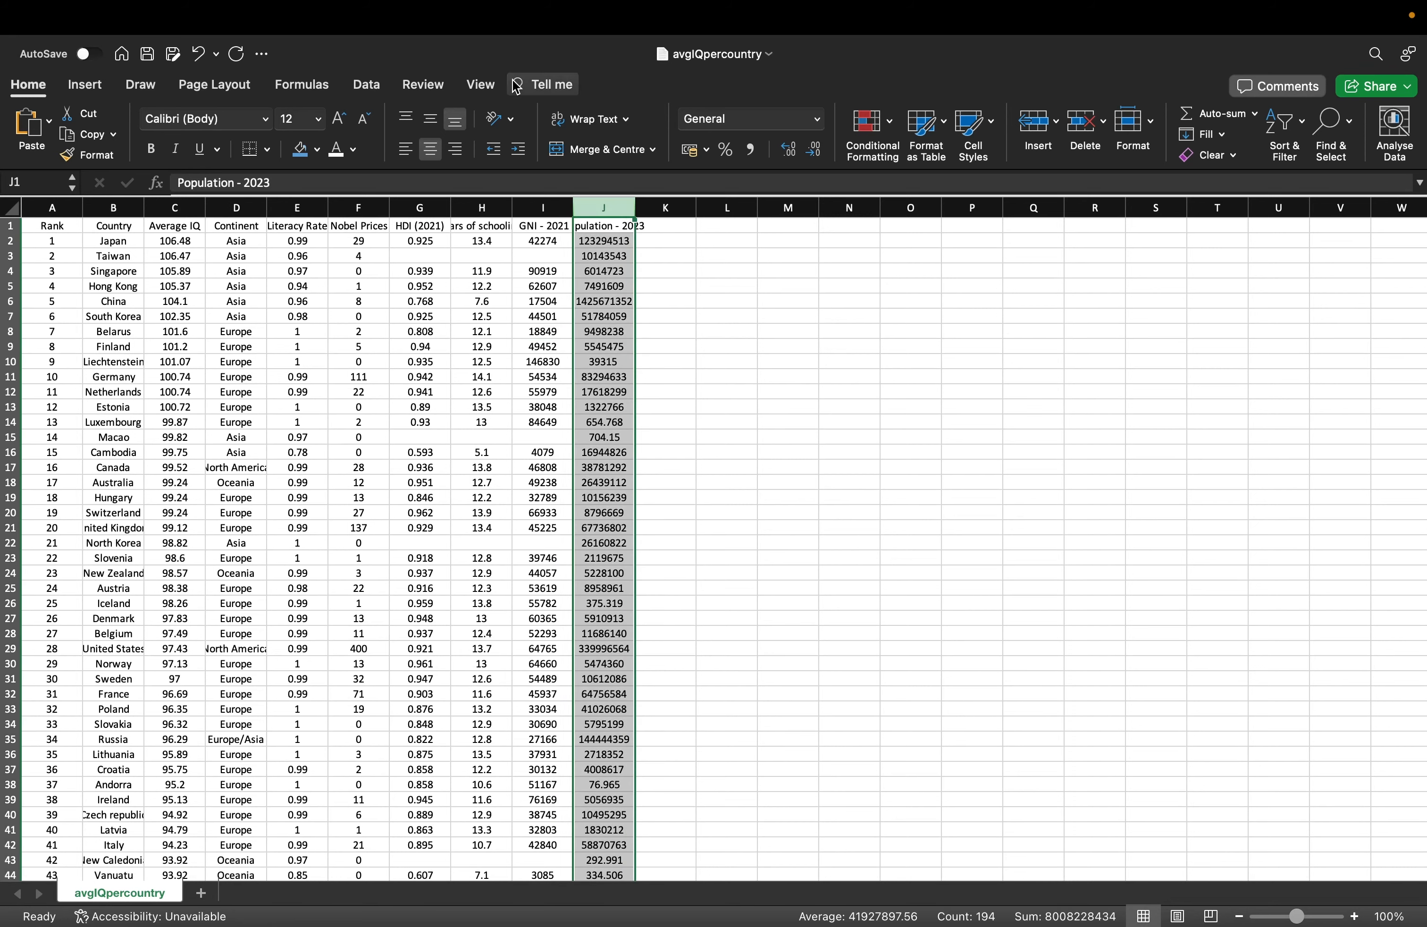
{"action": "left_click", "coordinate": [750, 149]}
{"action": "left_click", "coordinate": [814, 149]}
{"action": "left_click", "coordinate": [813, 148]}
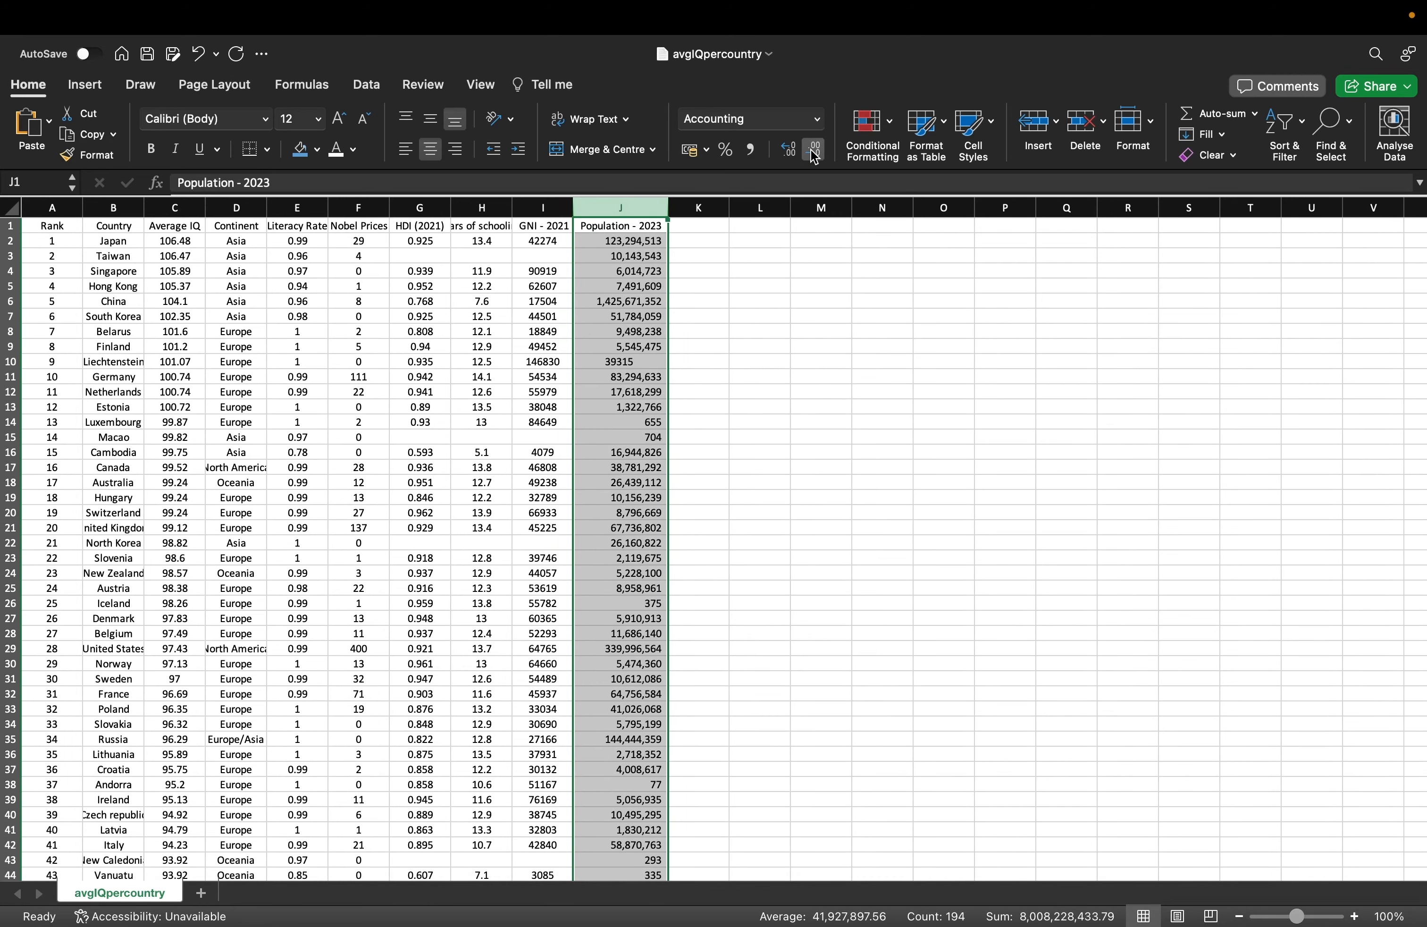
{"action": "left_click", "coordinate": [449, 429]}
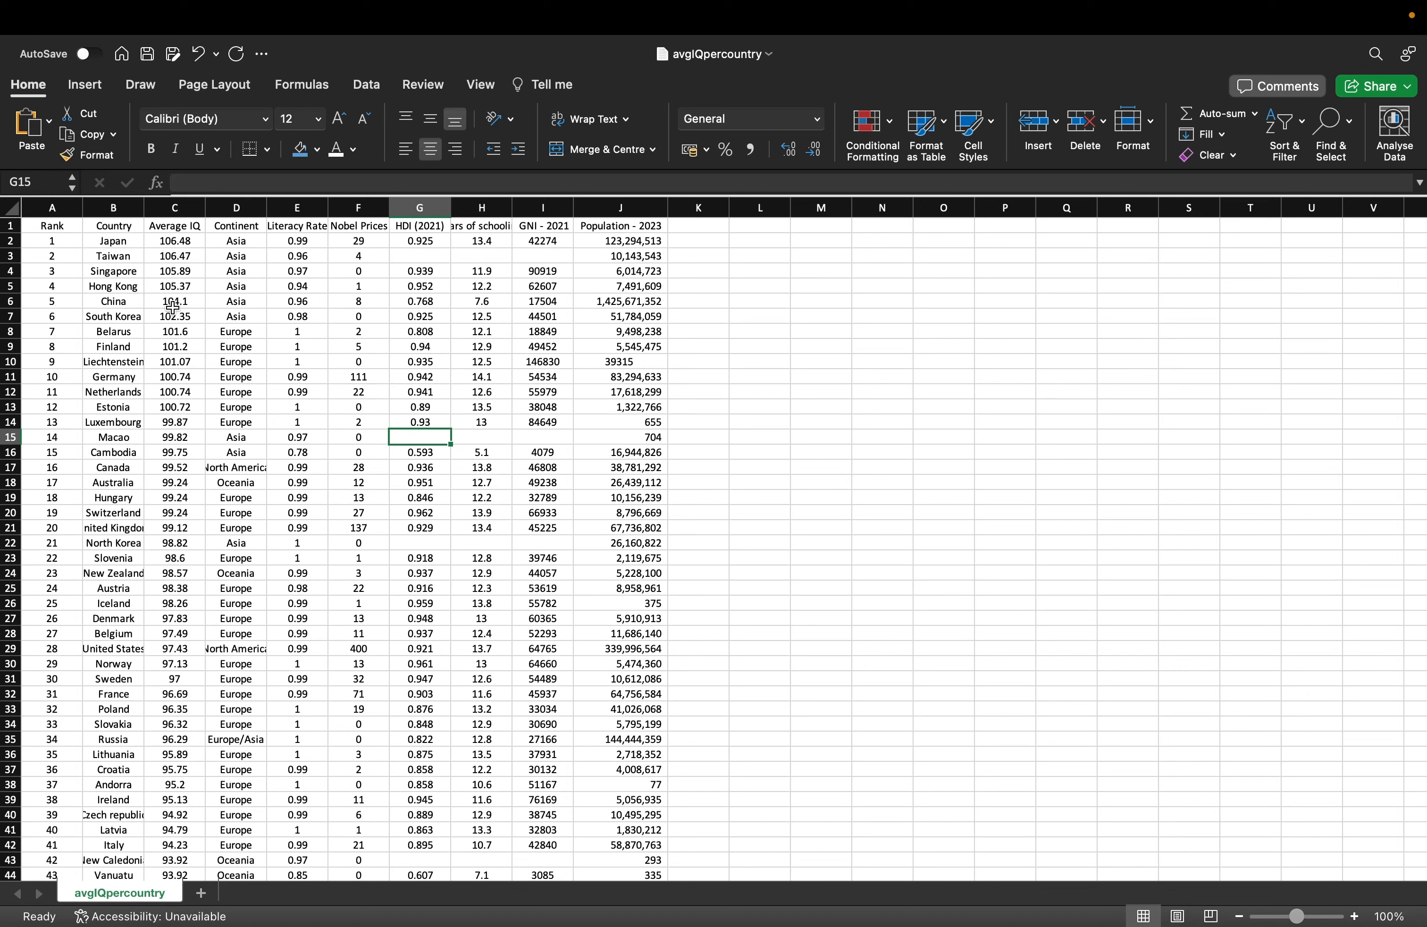
{"action": "left_click", "coordinate": [154, 318]}
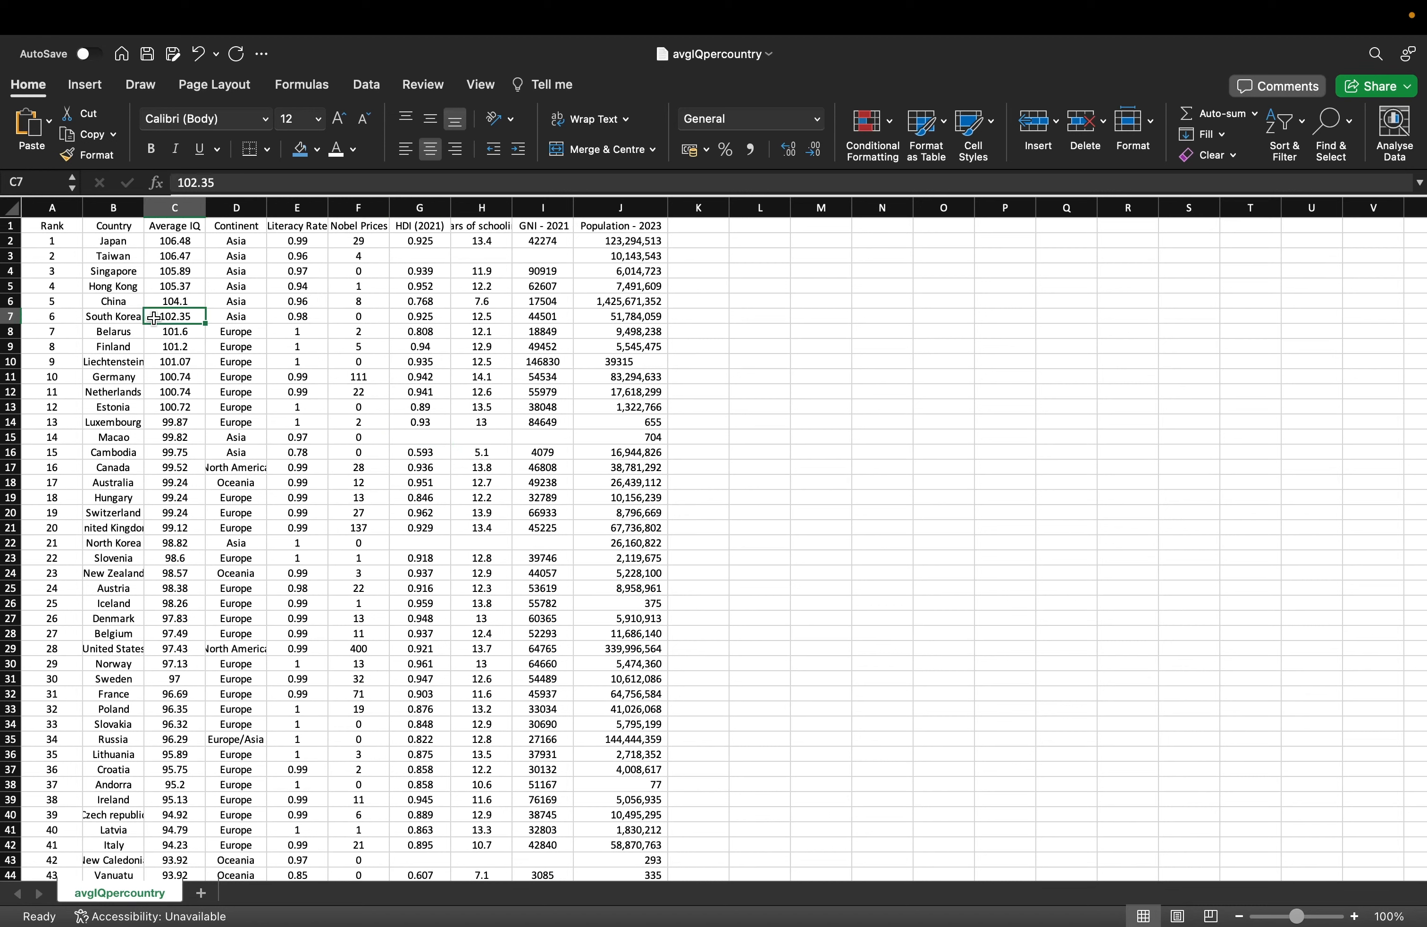
{"action": "left_click", "coordinate": [51, 229]}
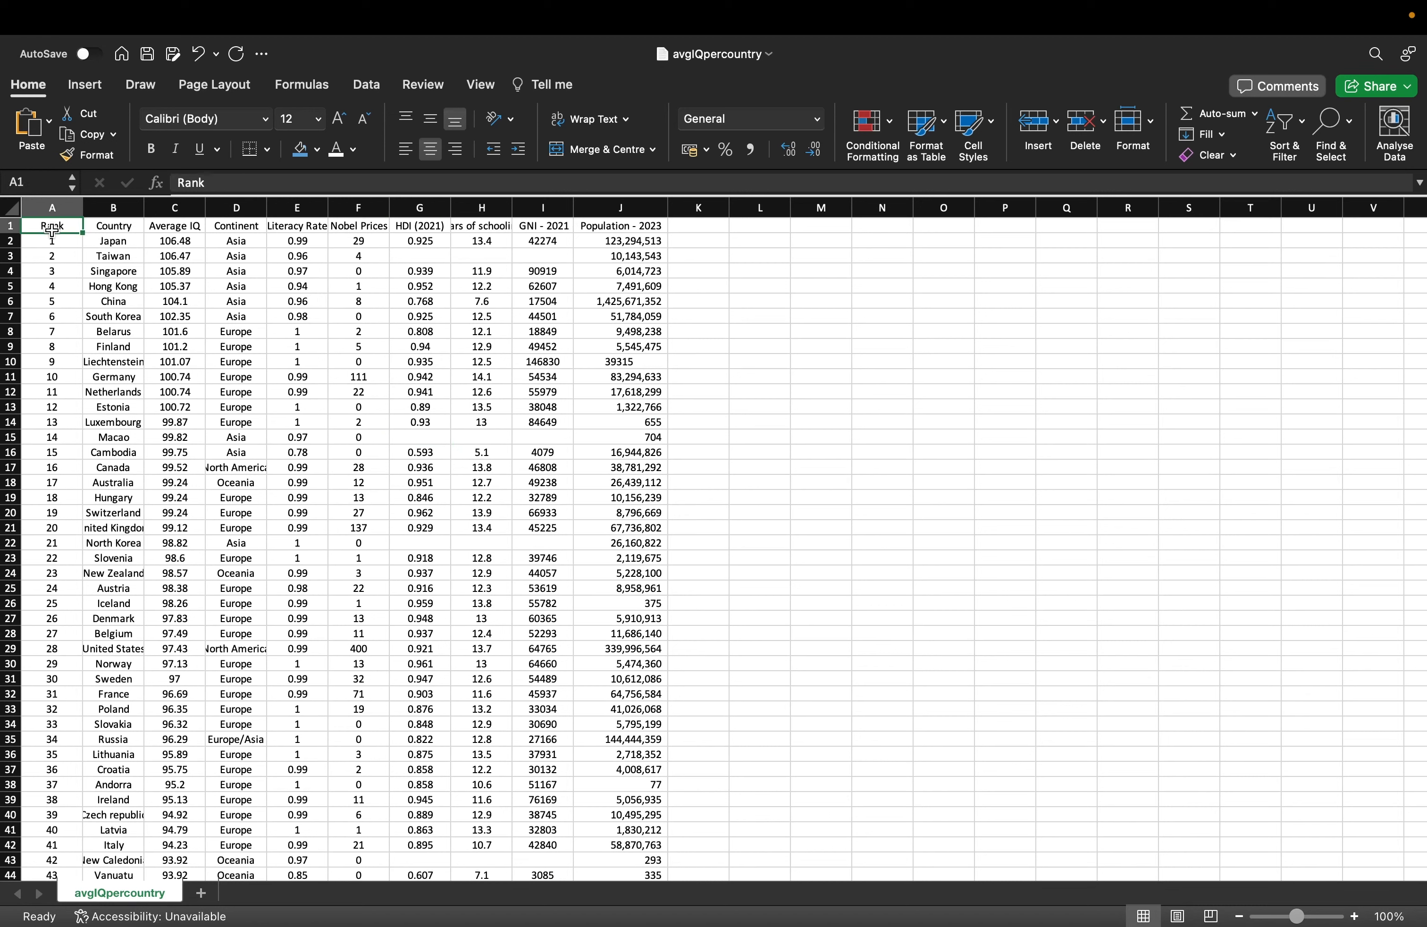
{"action": "key", "text": "super+shift+Right"}
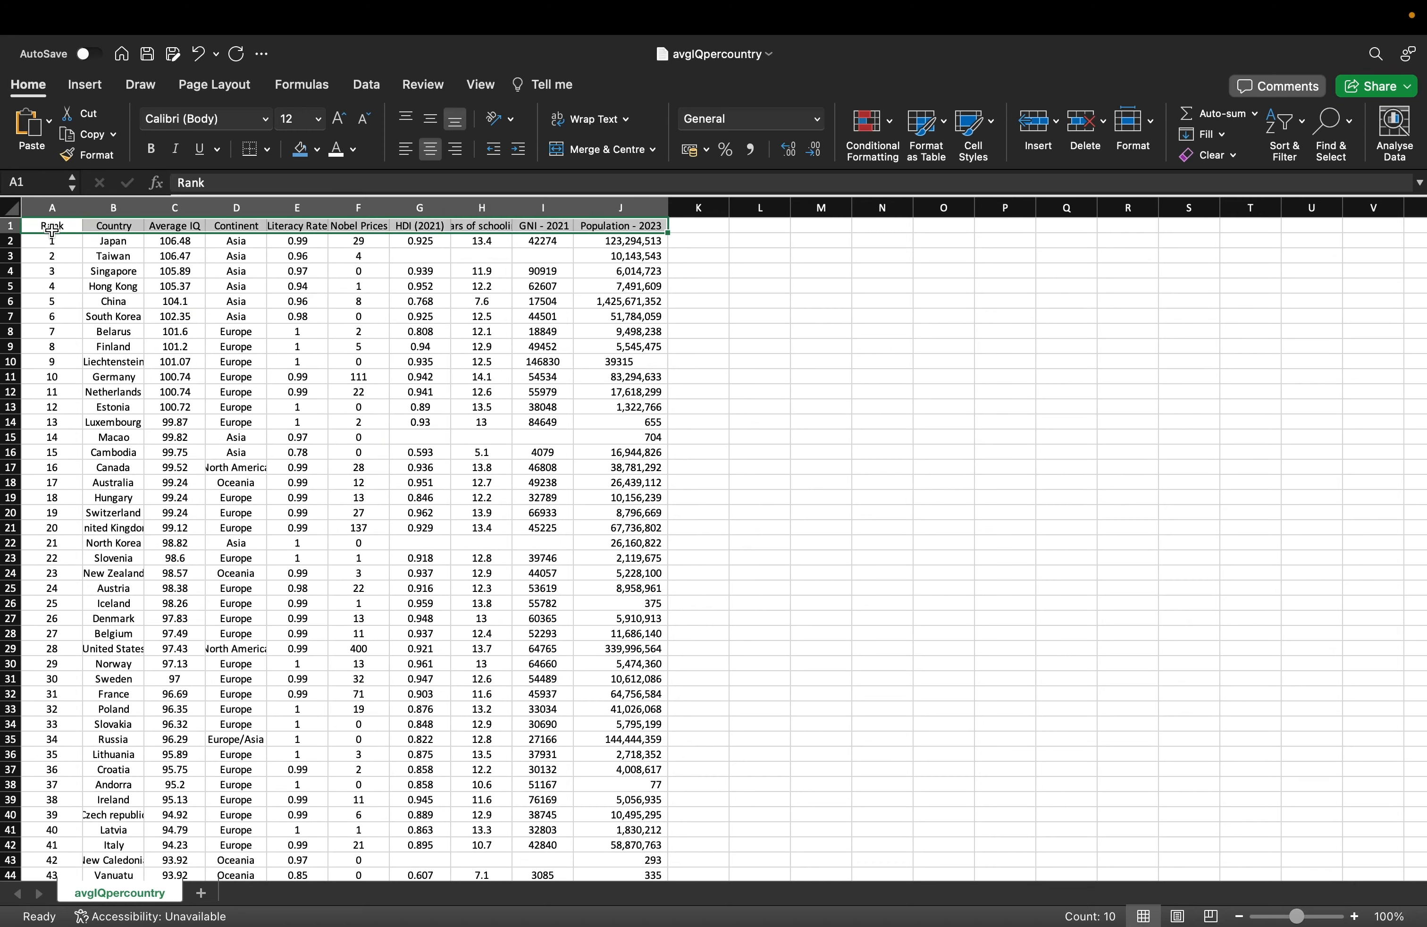
{"action": "key", "text": "super+shift+Down"}
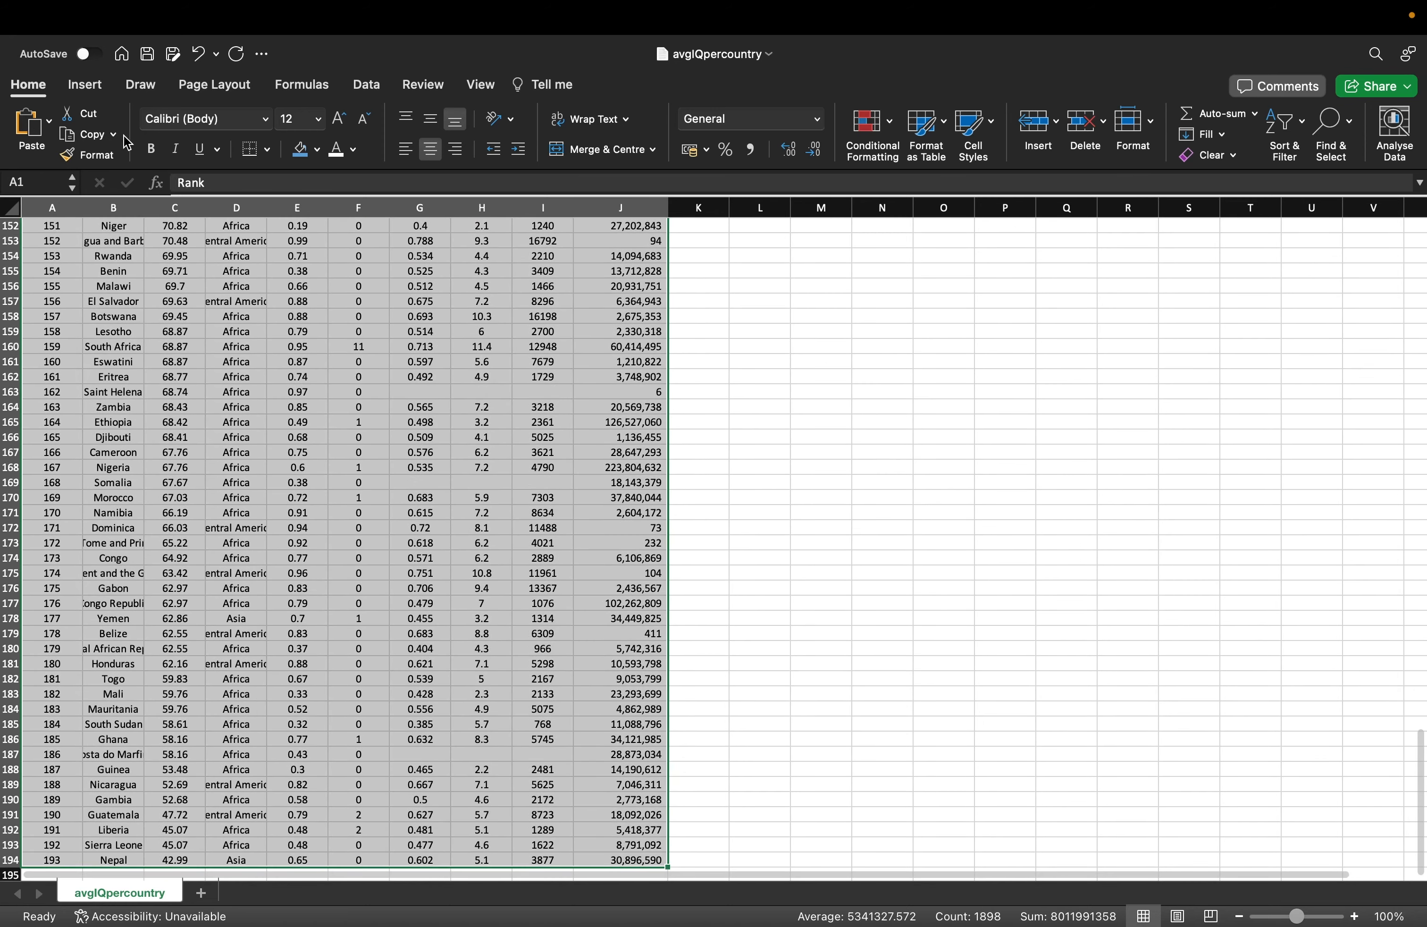
Convert the selected range A1:J194 into a table with headers.
{"action": "left_click", "coordinate": [84, 85]}
{"action": "left_click", "coordinate": [84, 85]}
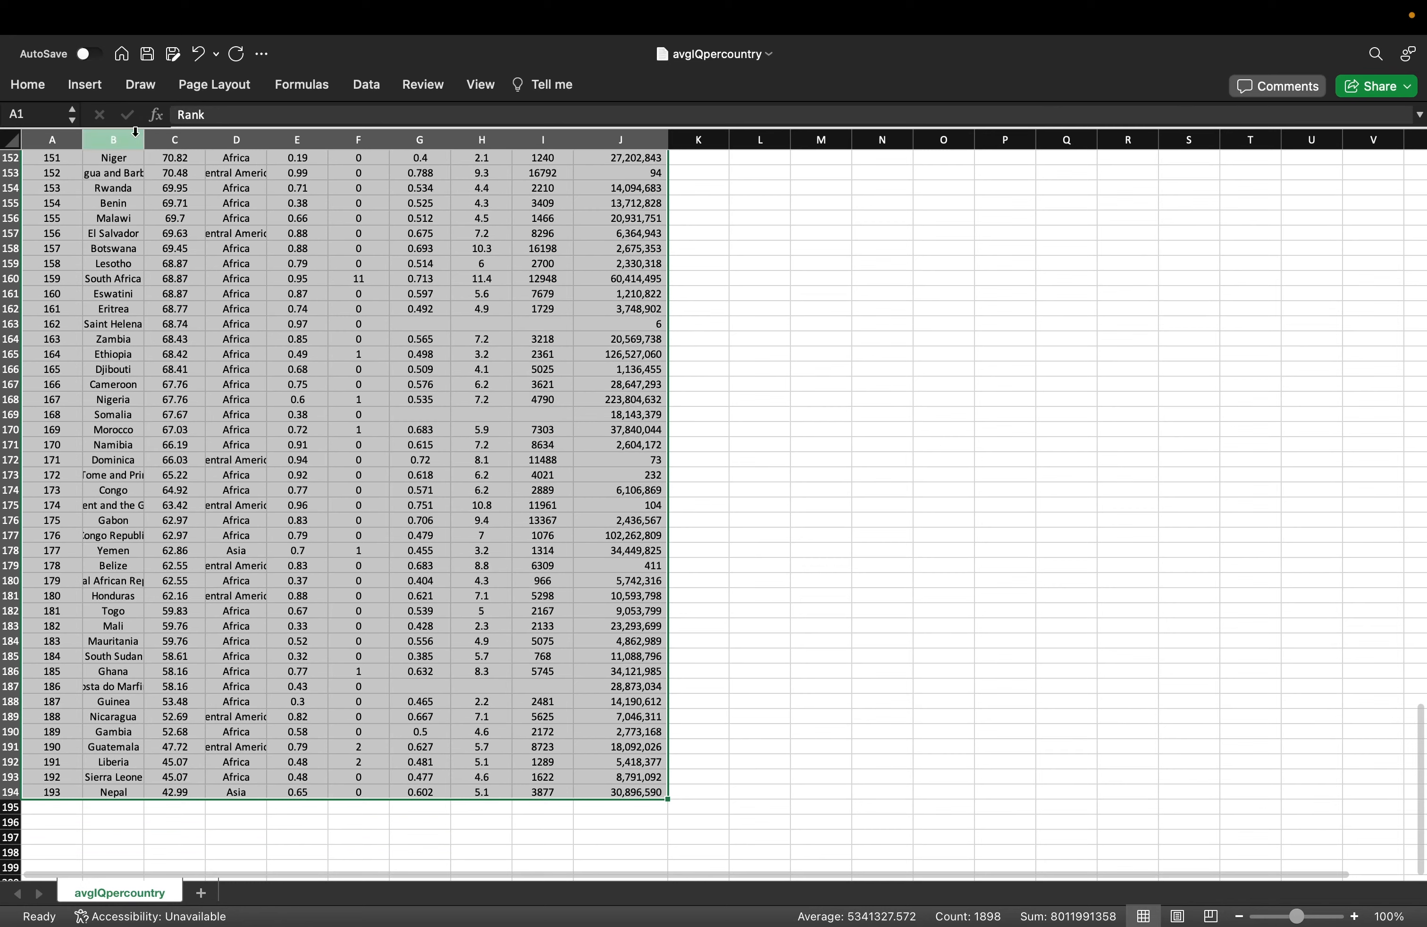
{"action": "left_click", "coordinate": [84, 84]}
{"action": "left_click", "coordinate": [139, 132]}
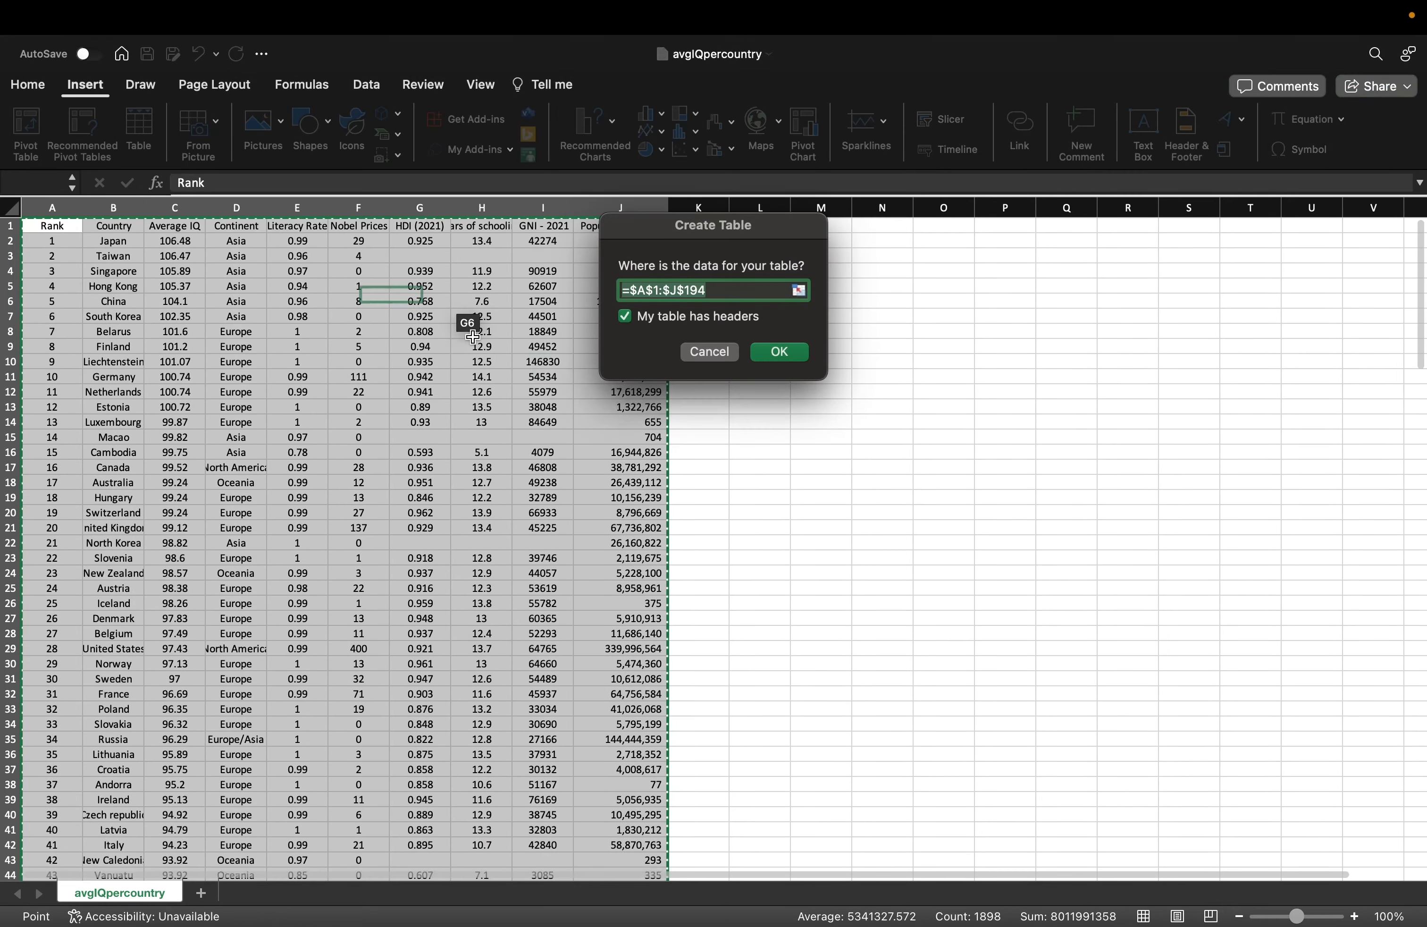
{"action": "left_click", "coordinate": [780, 353]}
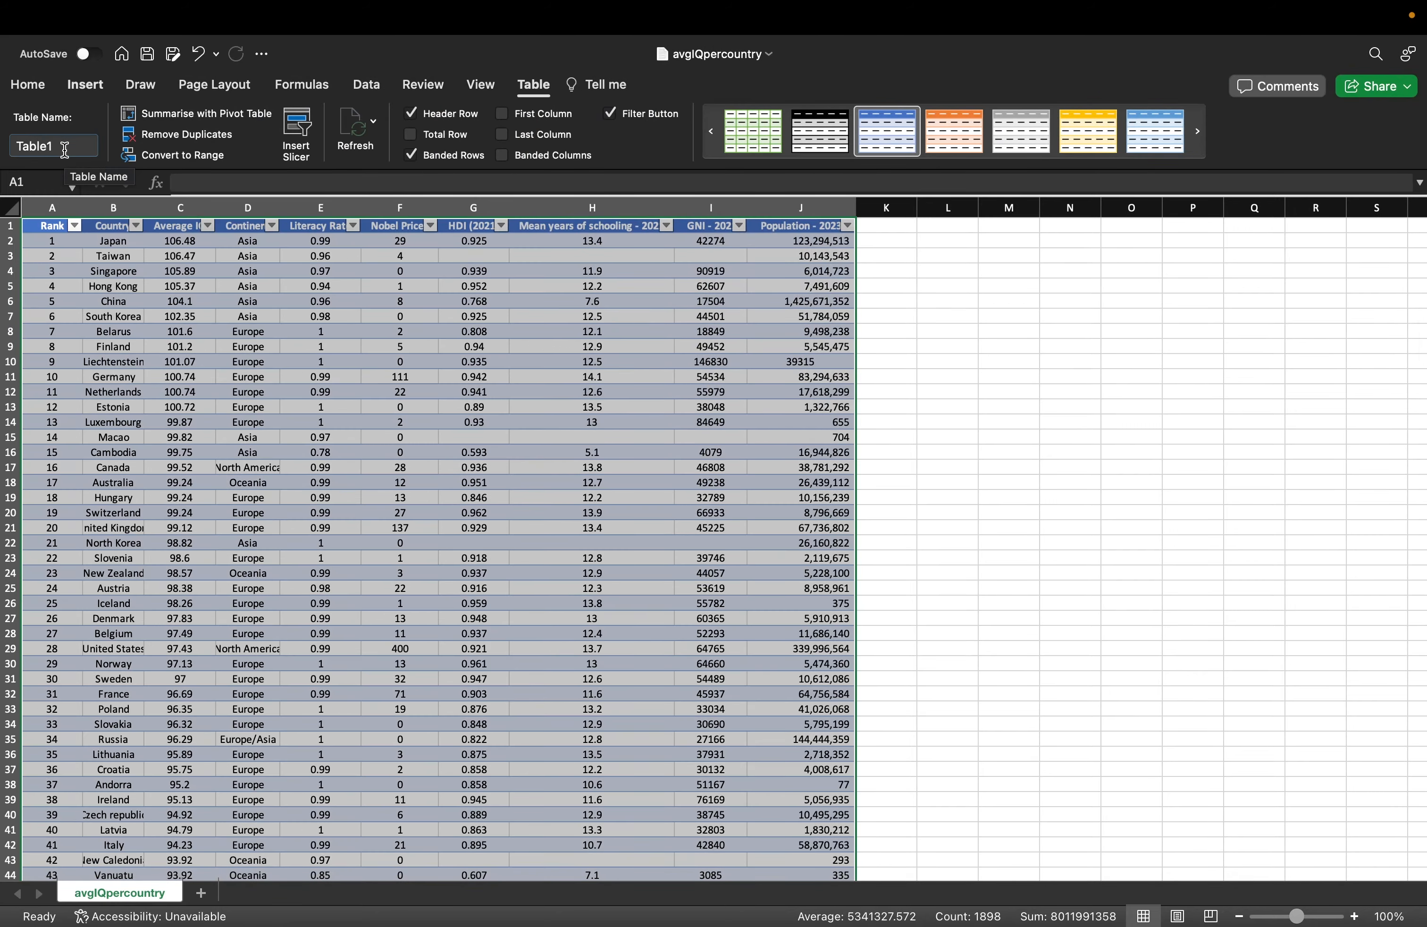
Reselect the whole table down to row 194, look over the Insert ribbon, and return to A1.
{"action": "left_click", "coordinate": [254, 276]}
{"action": "left_click", "coordinate": [48, 226]}
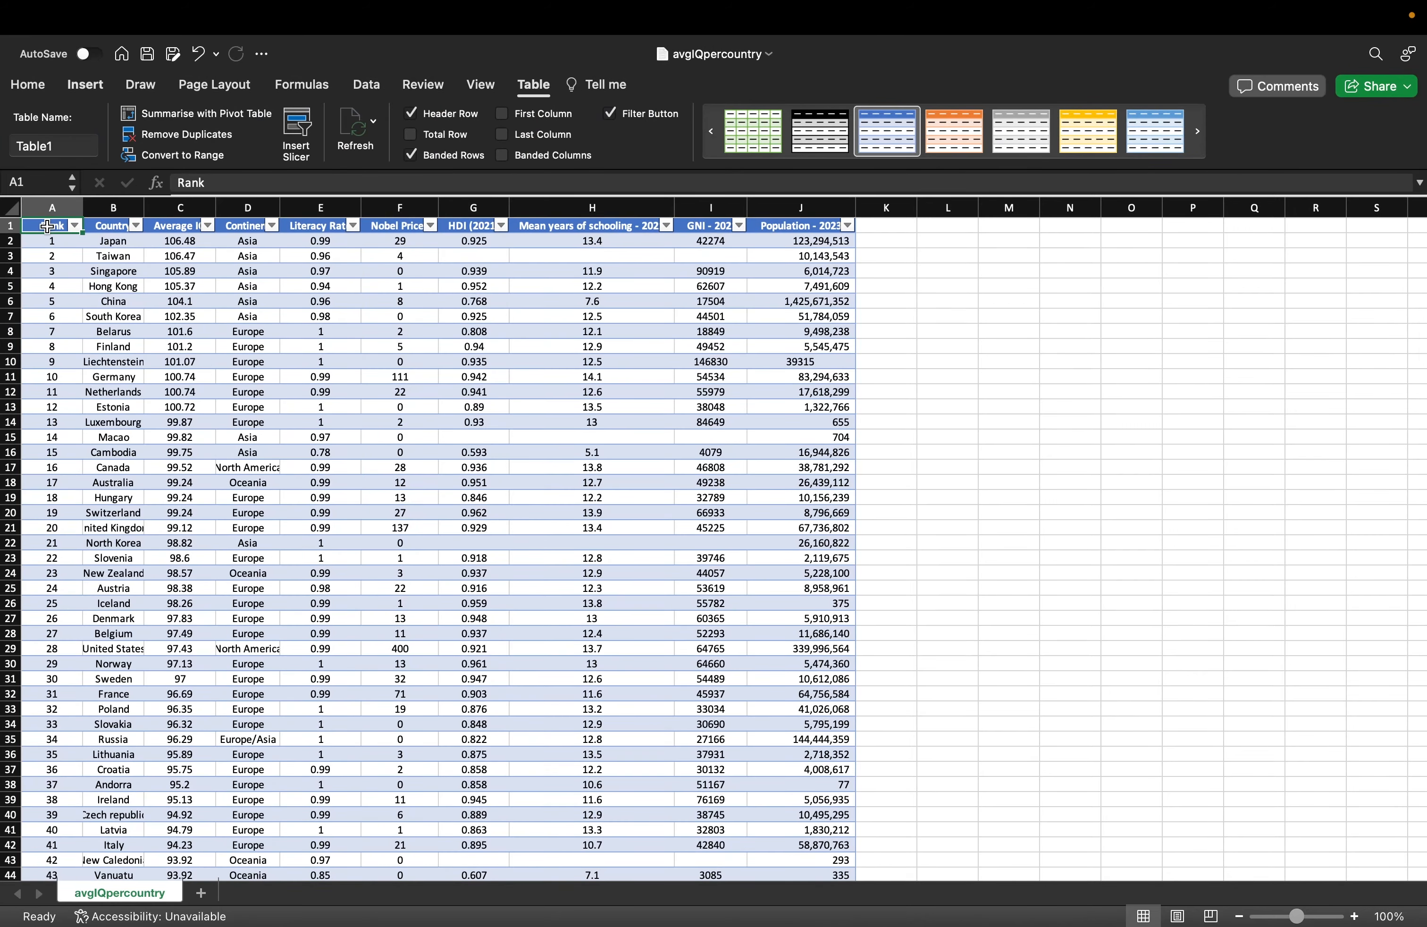
{"action": "key", "text": "super+shift+Right"}
{"action": "key", "text": "super+shift+Down"}
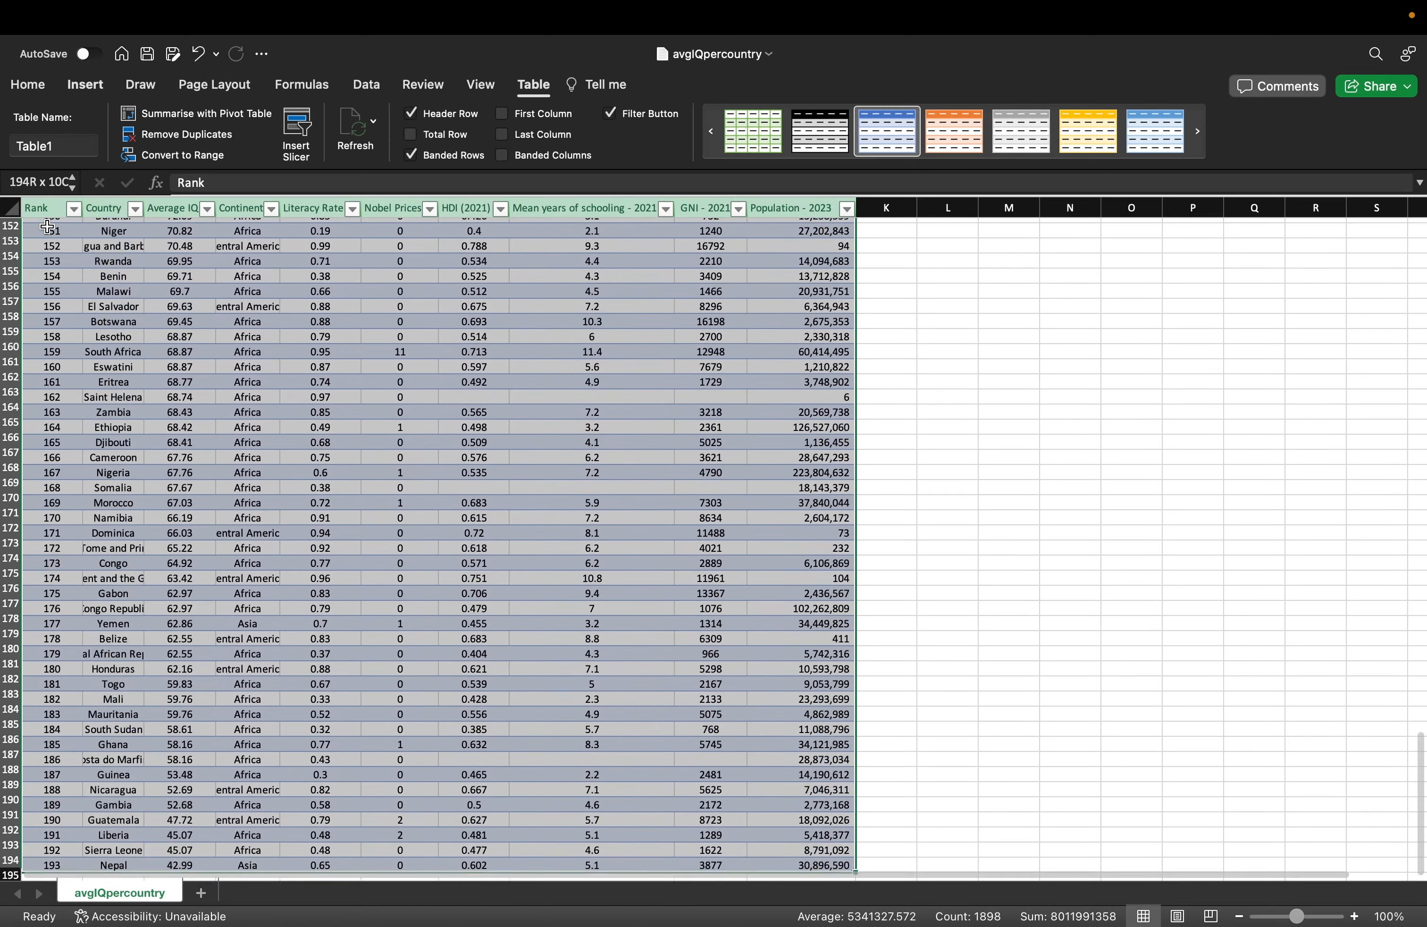
{"action": "left_click", "coordinate": [122, 326]}
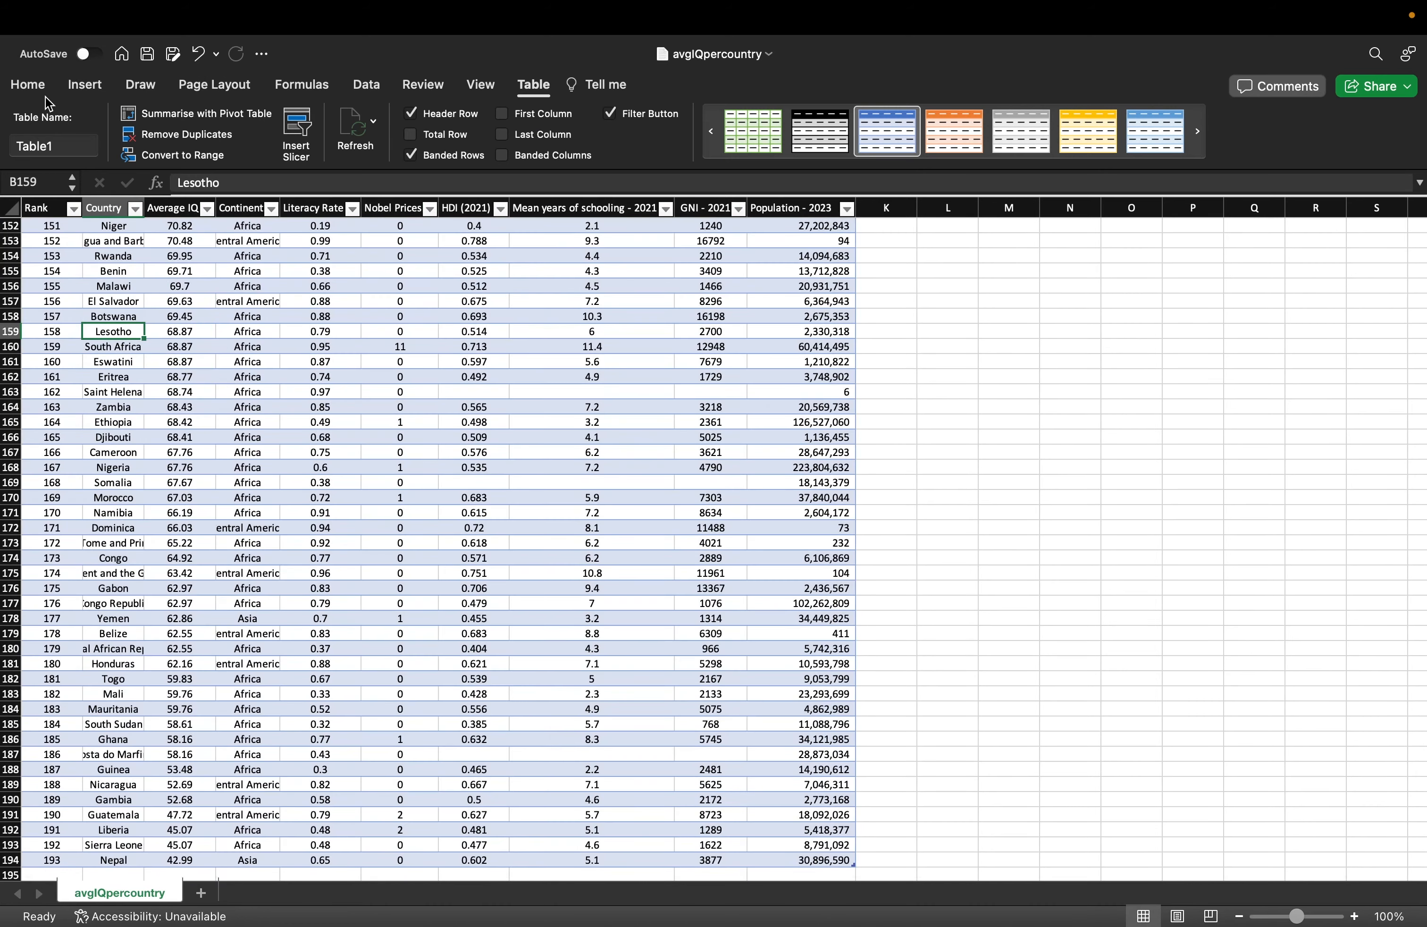
{"action": "left_click", "coordinate": [85, 90]}
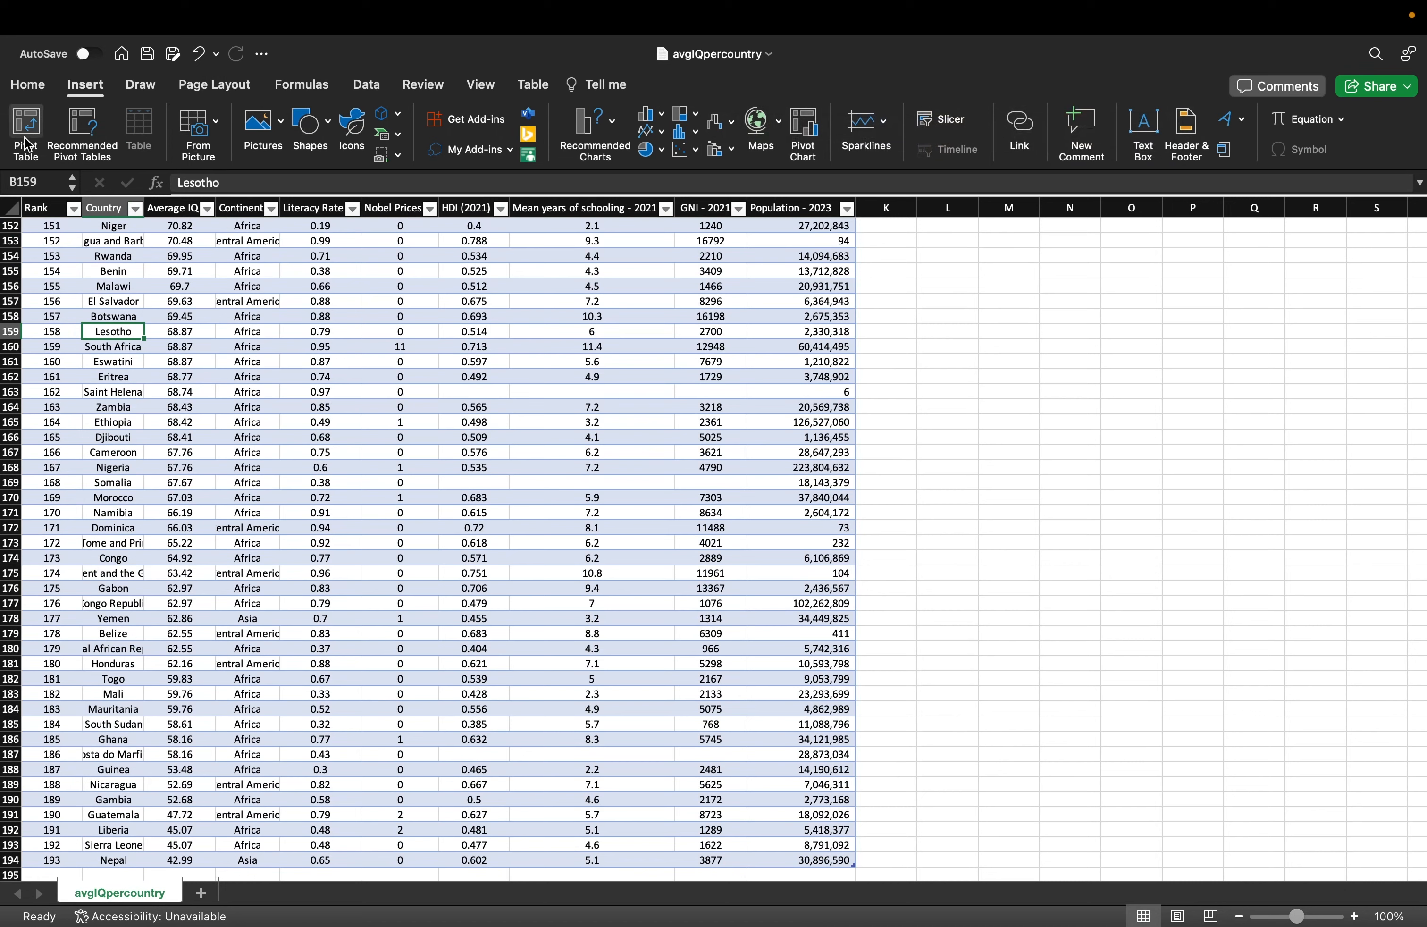
{"action": "left_click", "coordinate": [259, 358]}
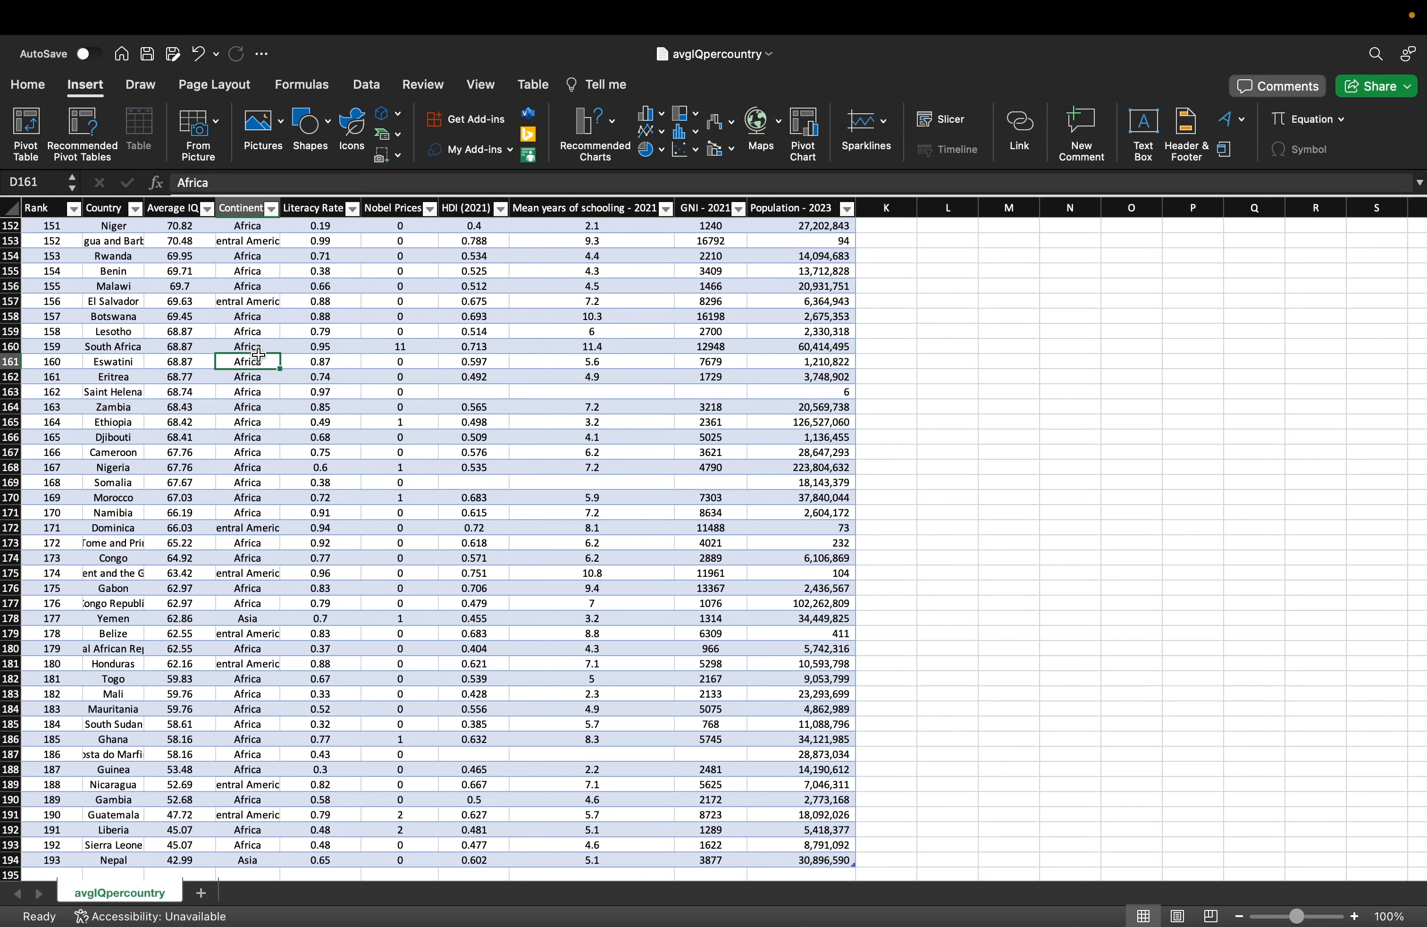
{"action": "scroll", "coordinate": [259, 355], "scroll_direction": "up", "scroll_amount": 20}
{"action": "left_click", "coordinate": [552, 388]}
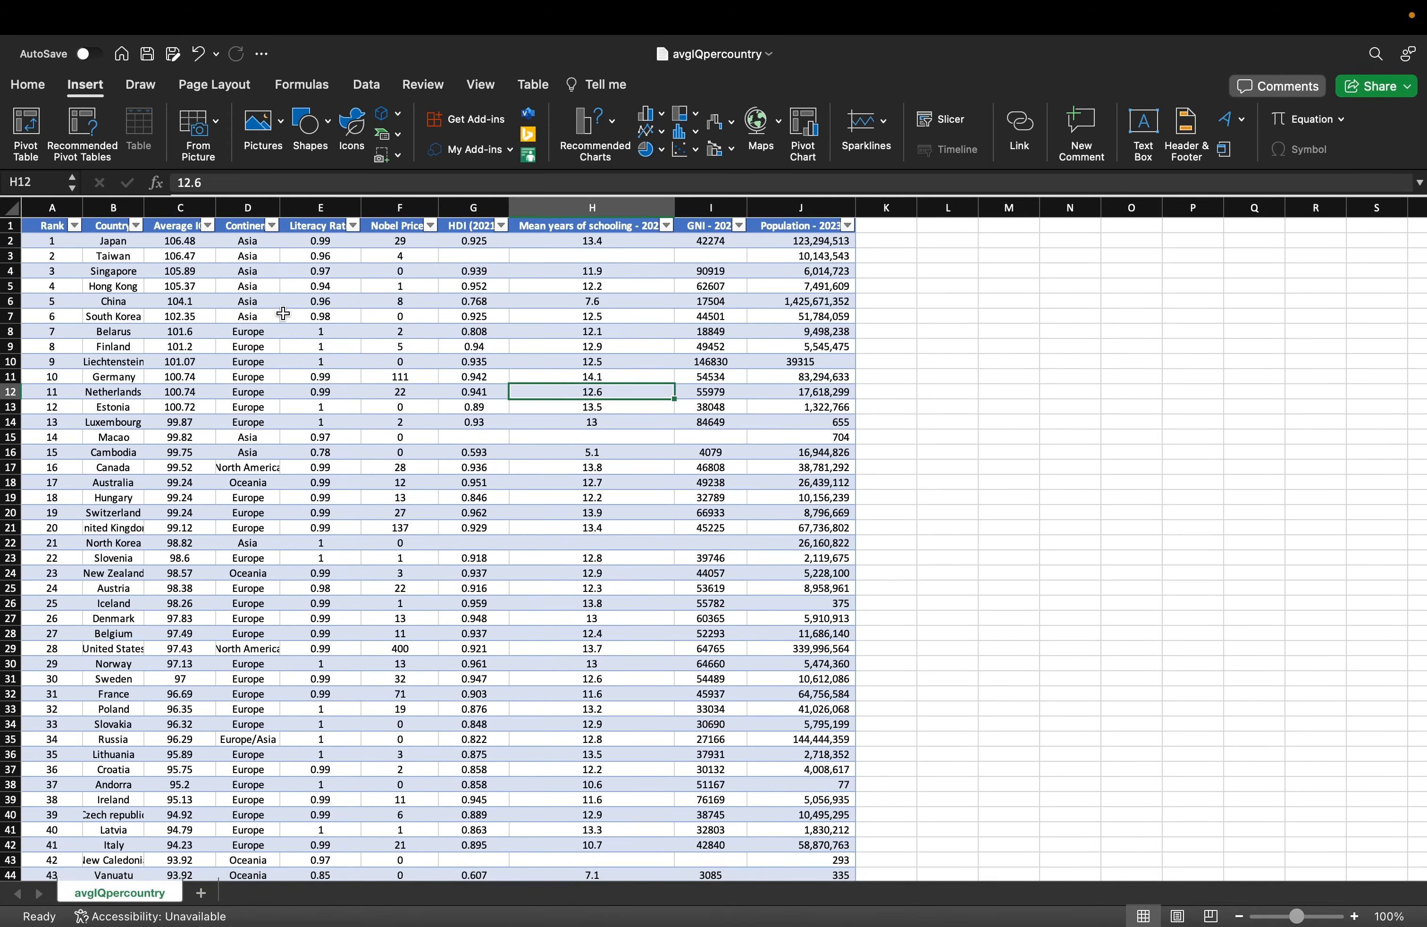
{"action": "left_click", "coordinate": [41, 226]}
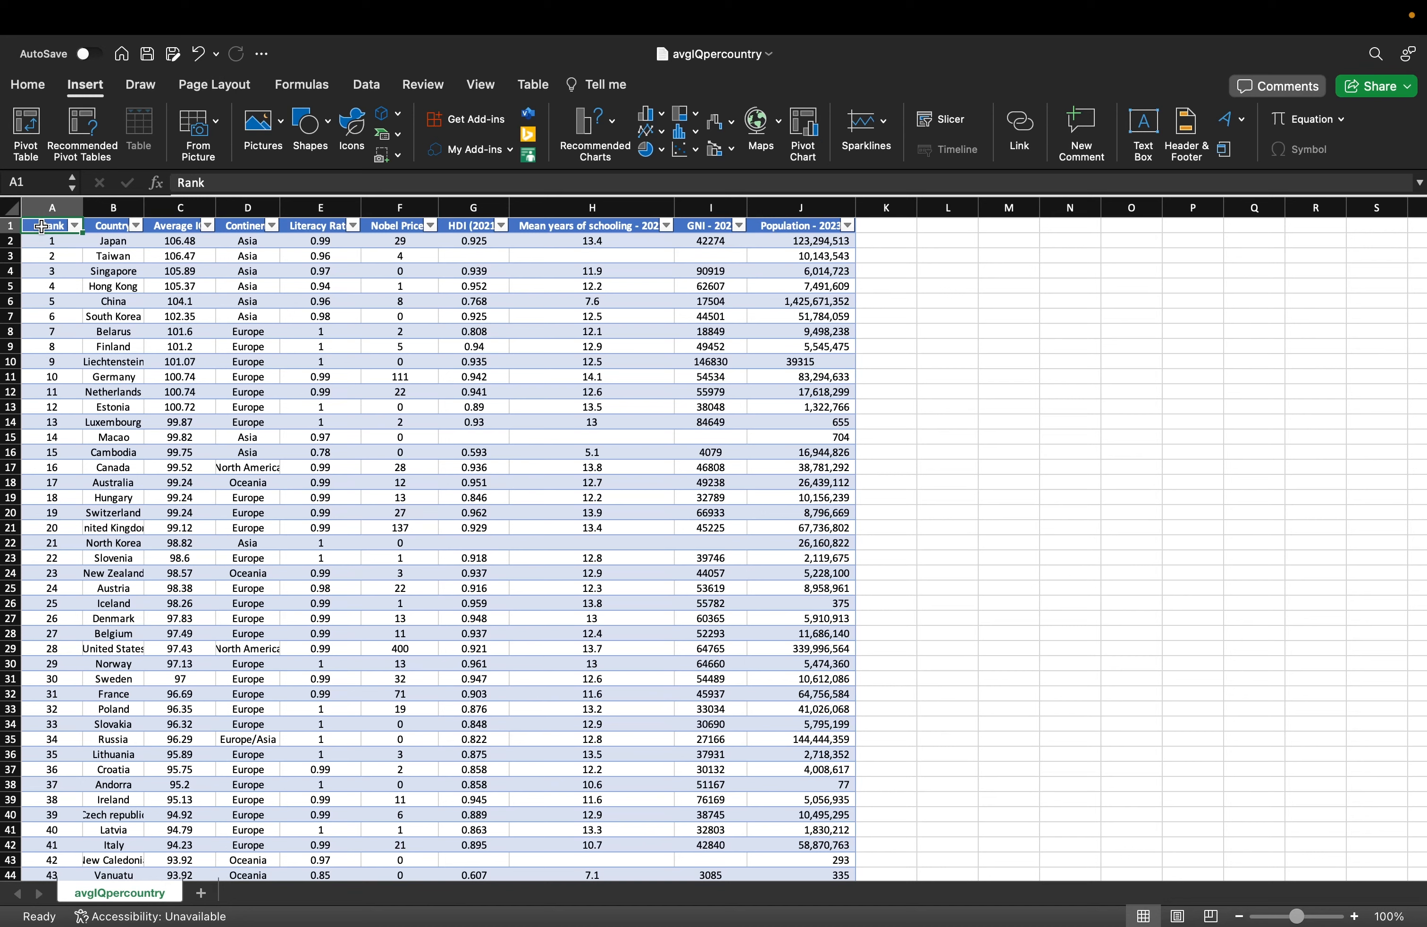
Create a PivotTable on a new sheet with Country in Rows and Sum of Average IQ in Values.
{"action": "left_click", "coordinate": [118, 313]}
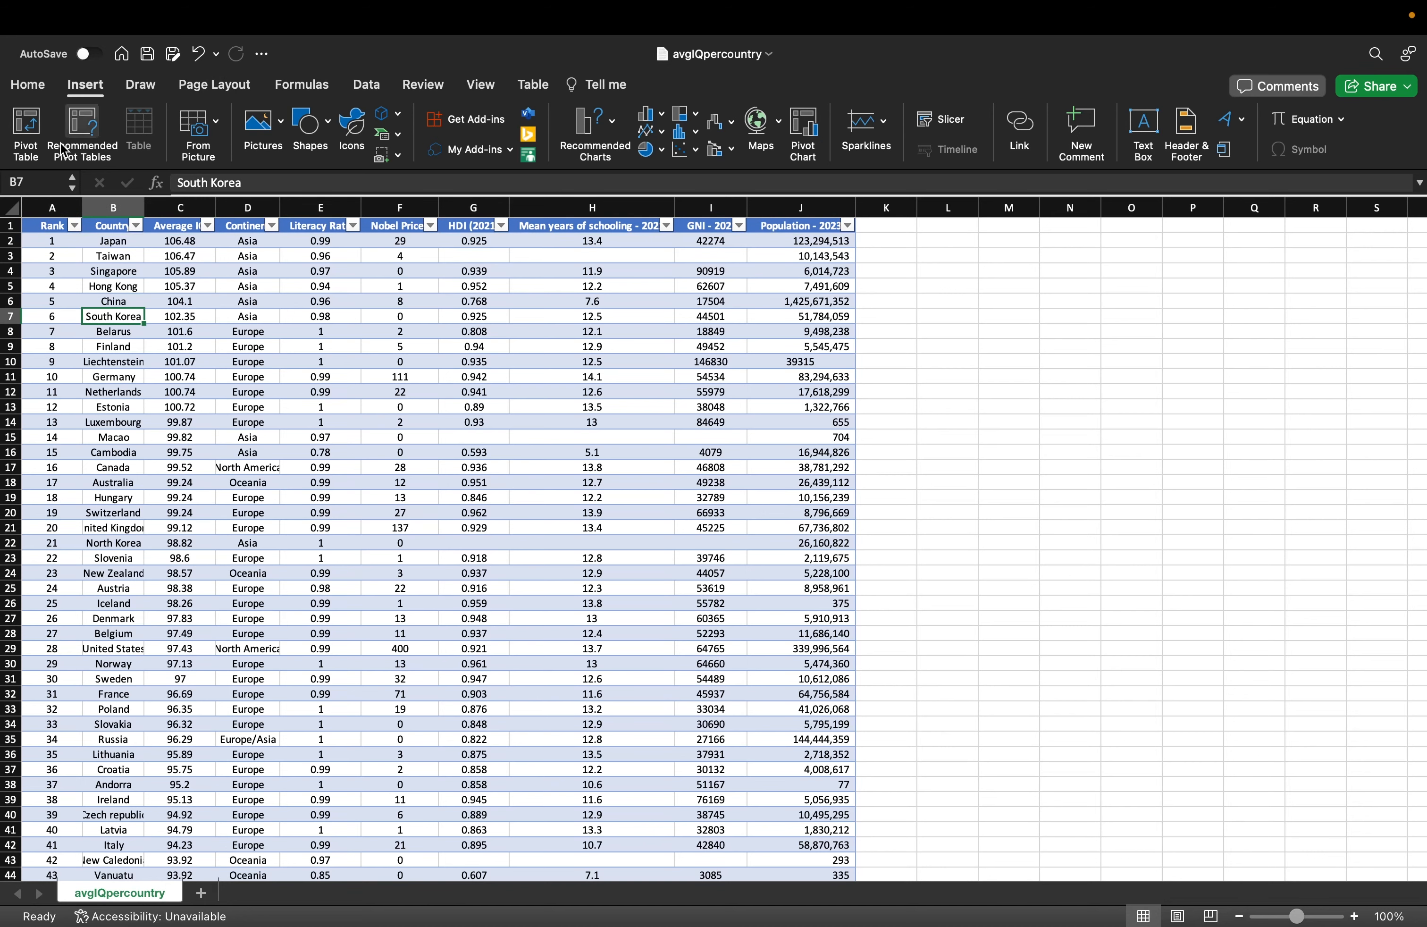
{"action": "left_click", "coordinate": [26, 134]}
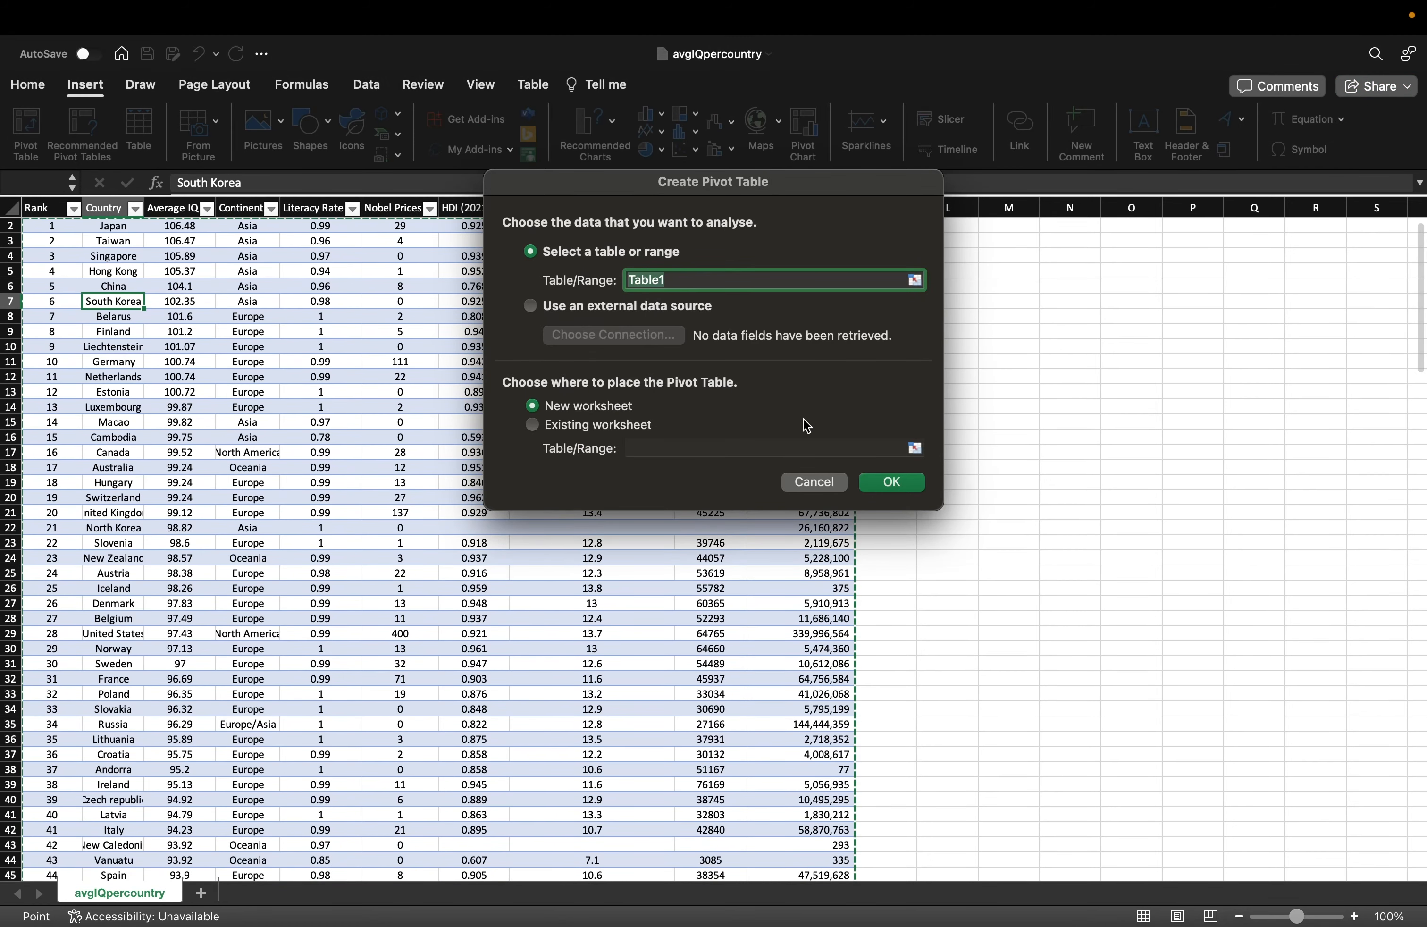
{"action": "left_click", "coordinate": [891, 482]}
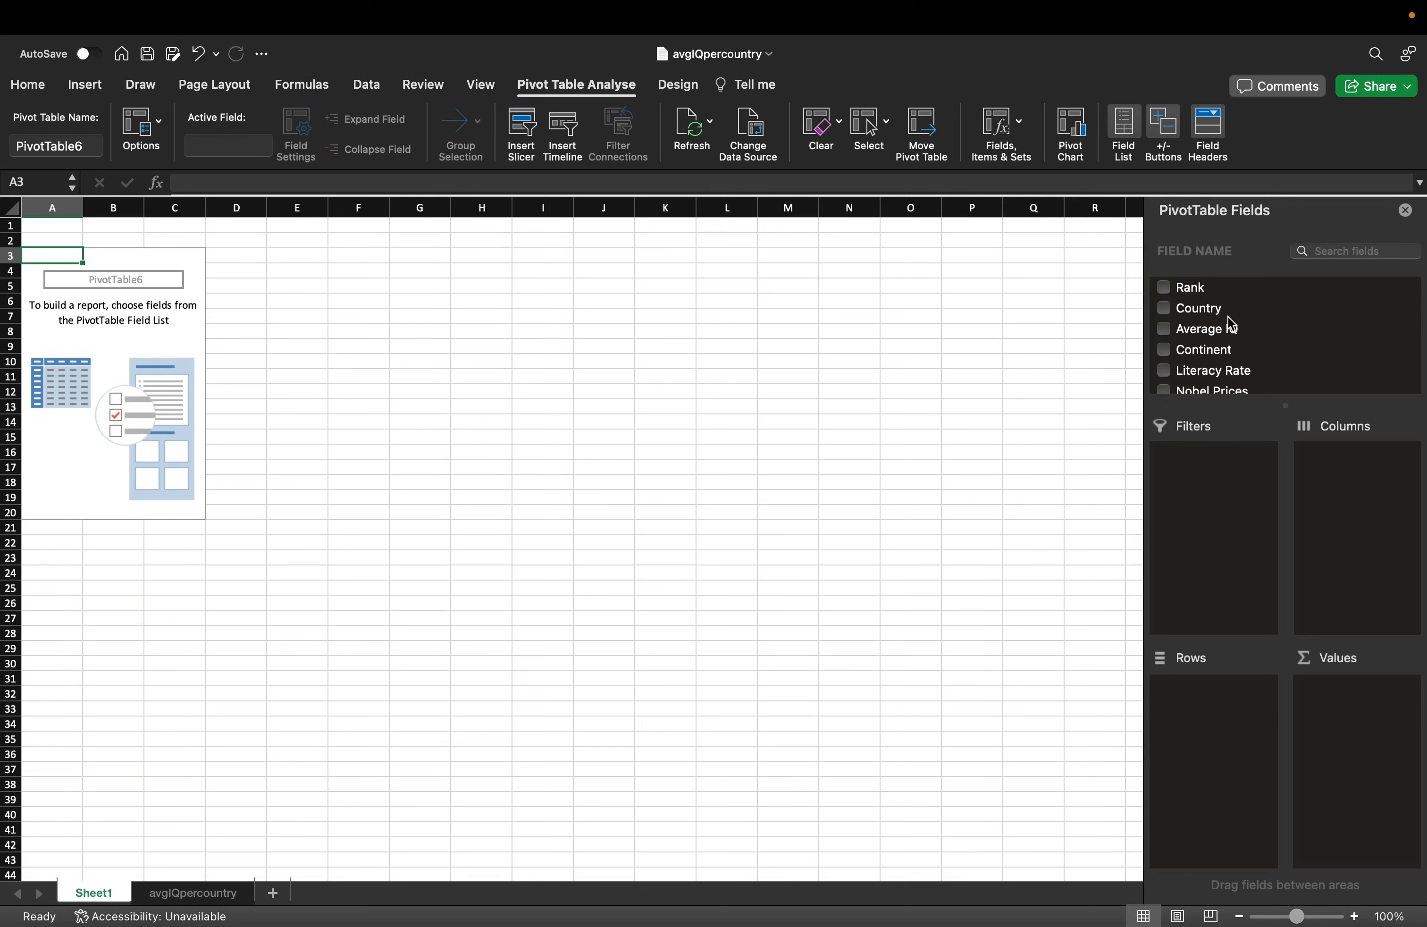
{"action": "left_click_drag", "start_coordinate": [1215, 311], "coordinate": [1231, 689]}
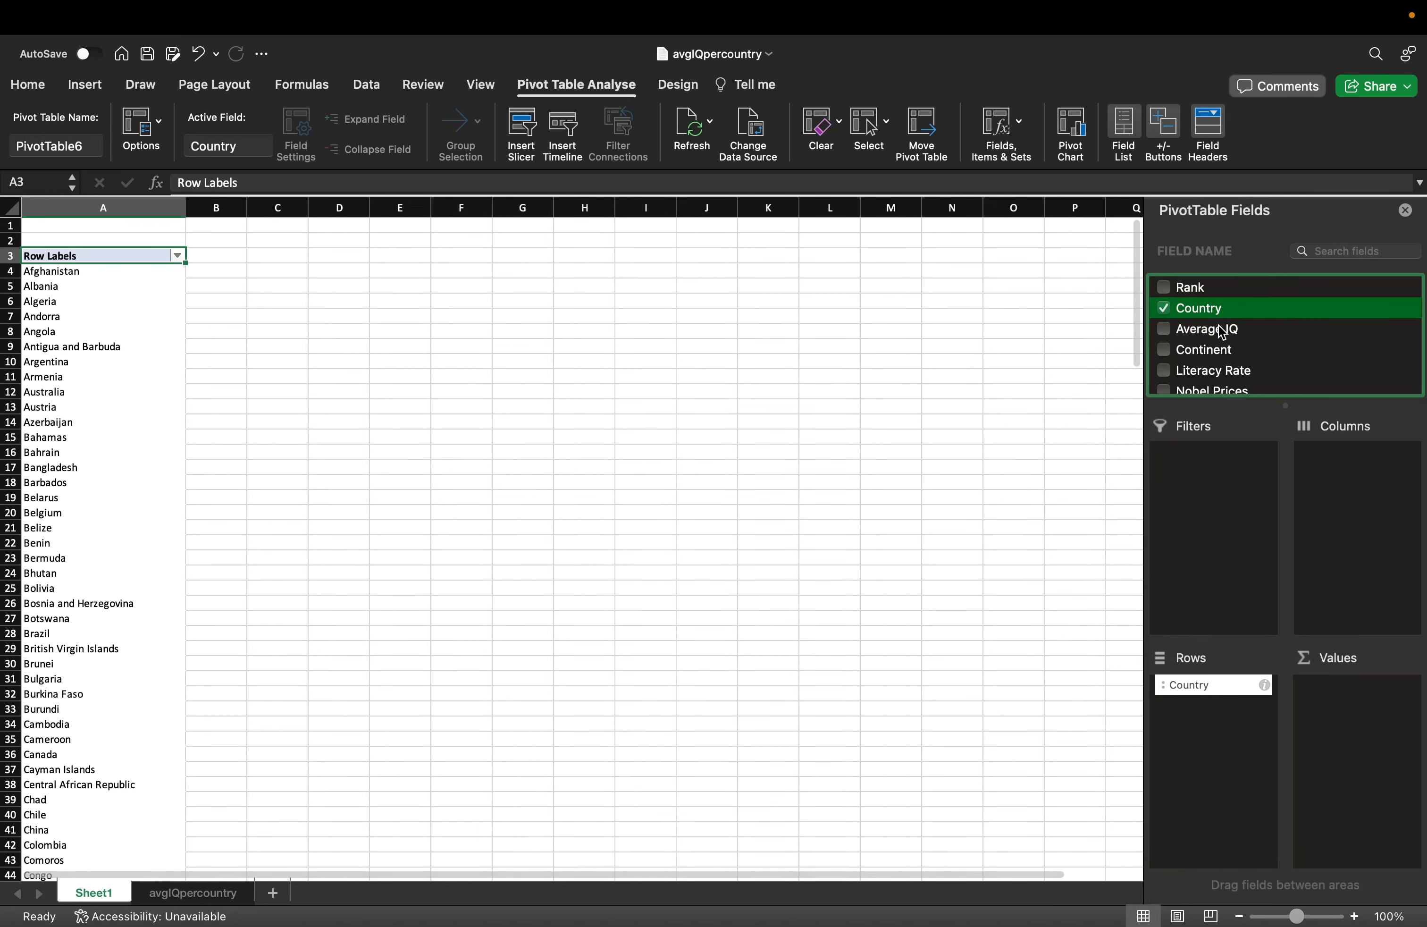
{"action": "left_click_drag", "start_coordinate": [1221, 331], "coordinate": [1364, 725]}
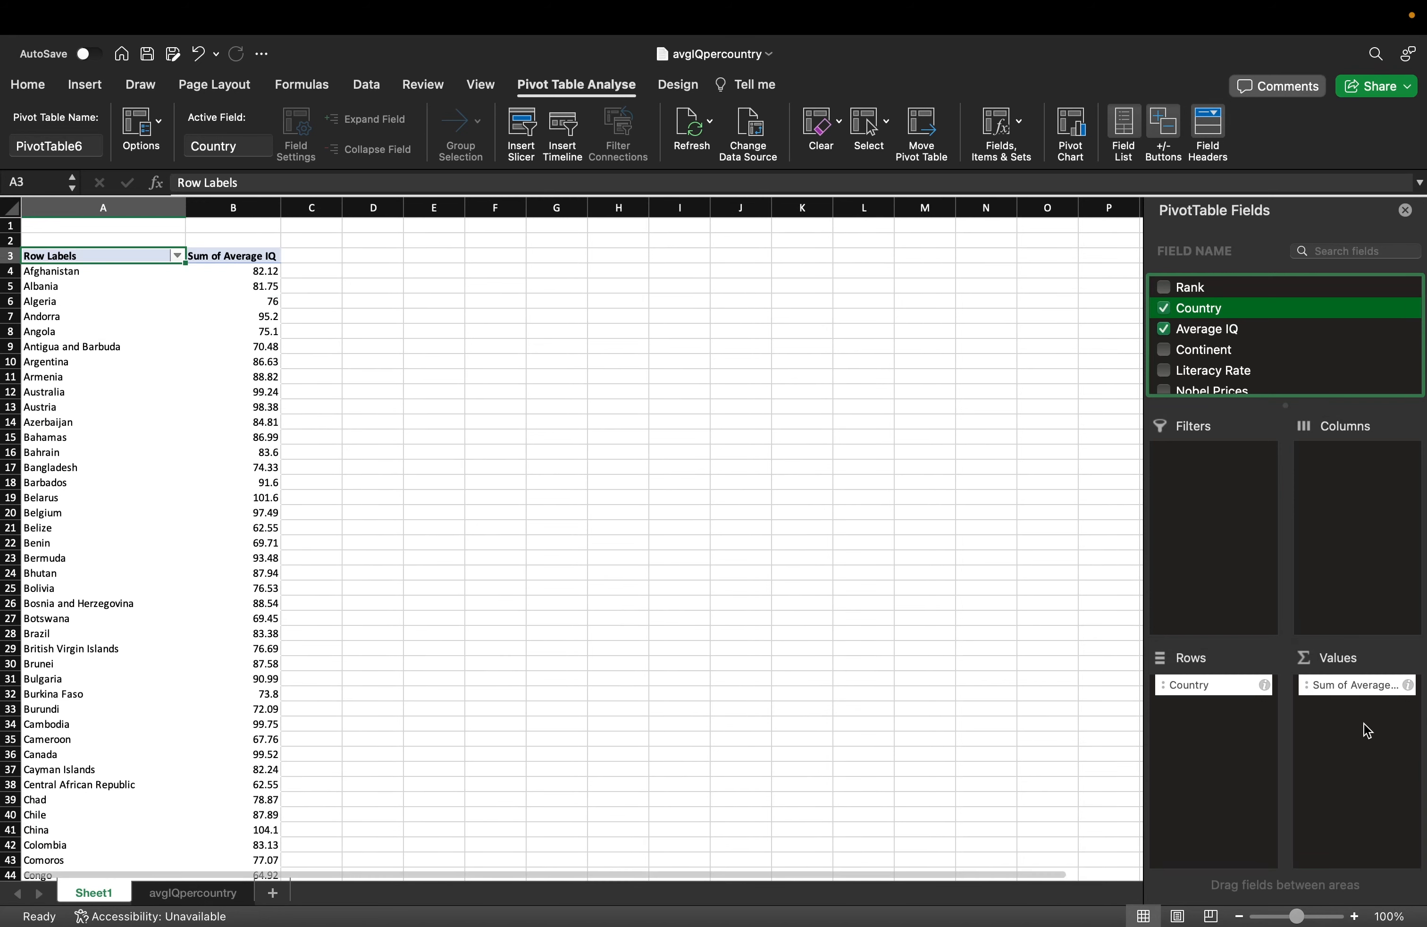
{"action": "left_click", "coordinate": [177, 257]}
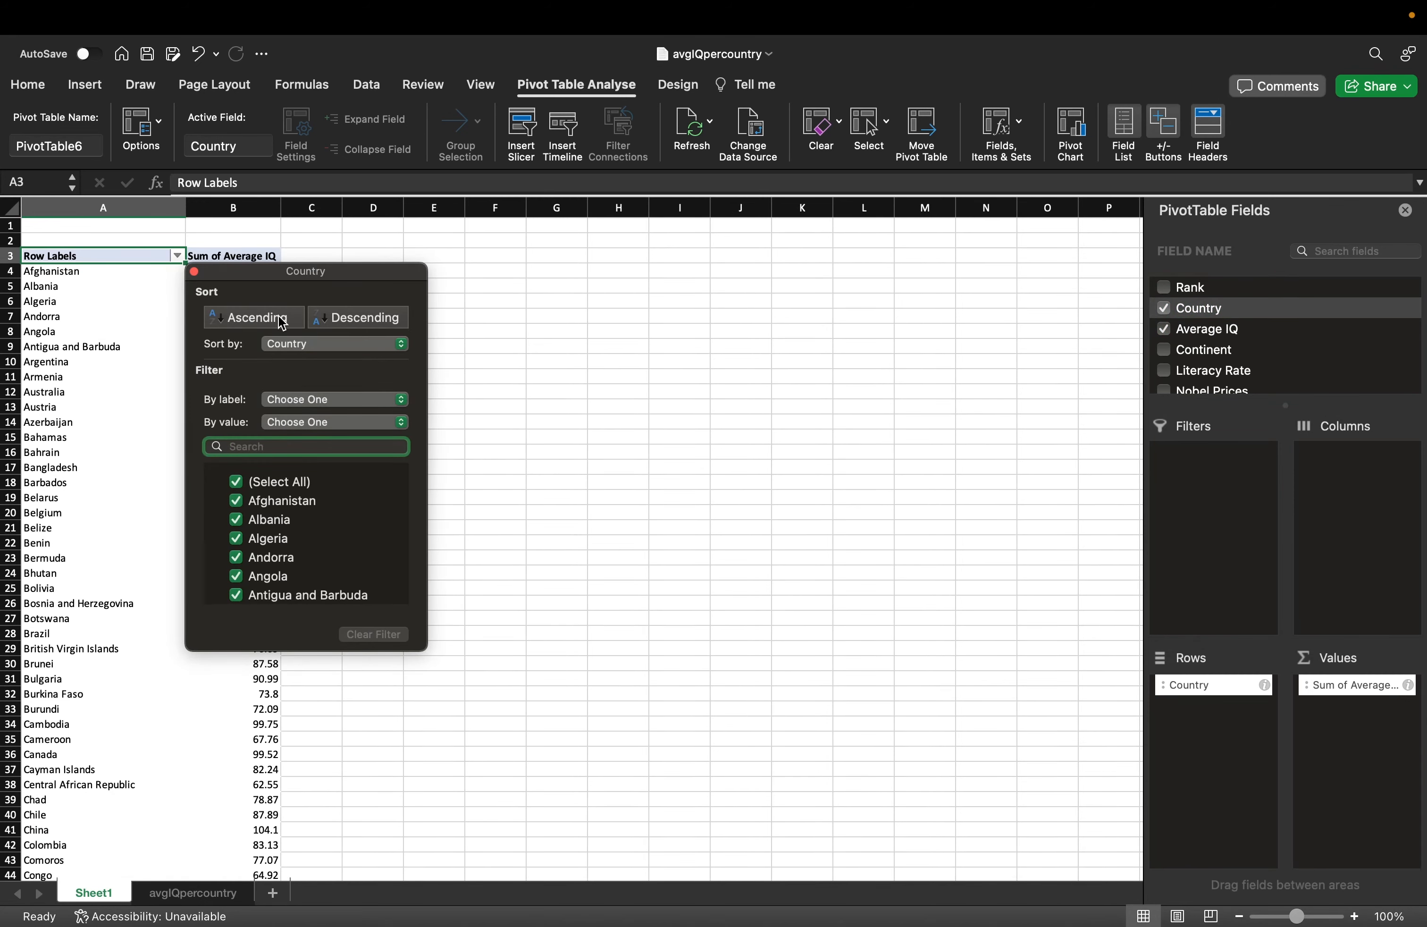
Sort the pivot's countries by Sum of Average IQ in descending order.
{"action": "left_click", "coordinate": [325, 322]}
{"action": "left_click", "coordinate": [294, 322]}
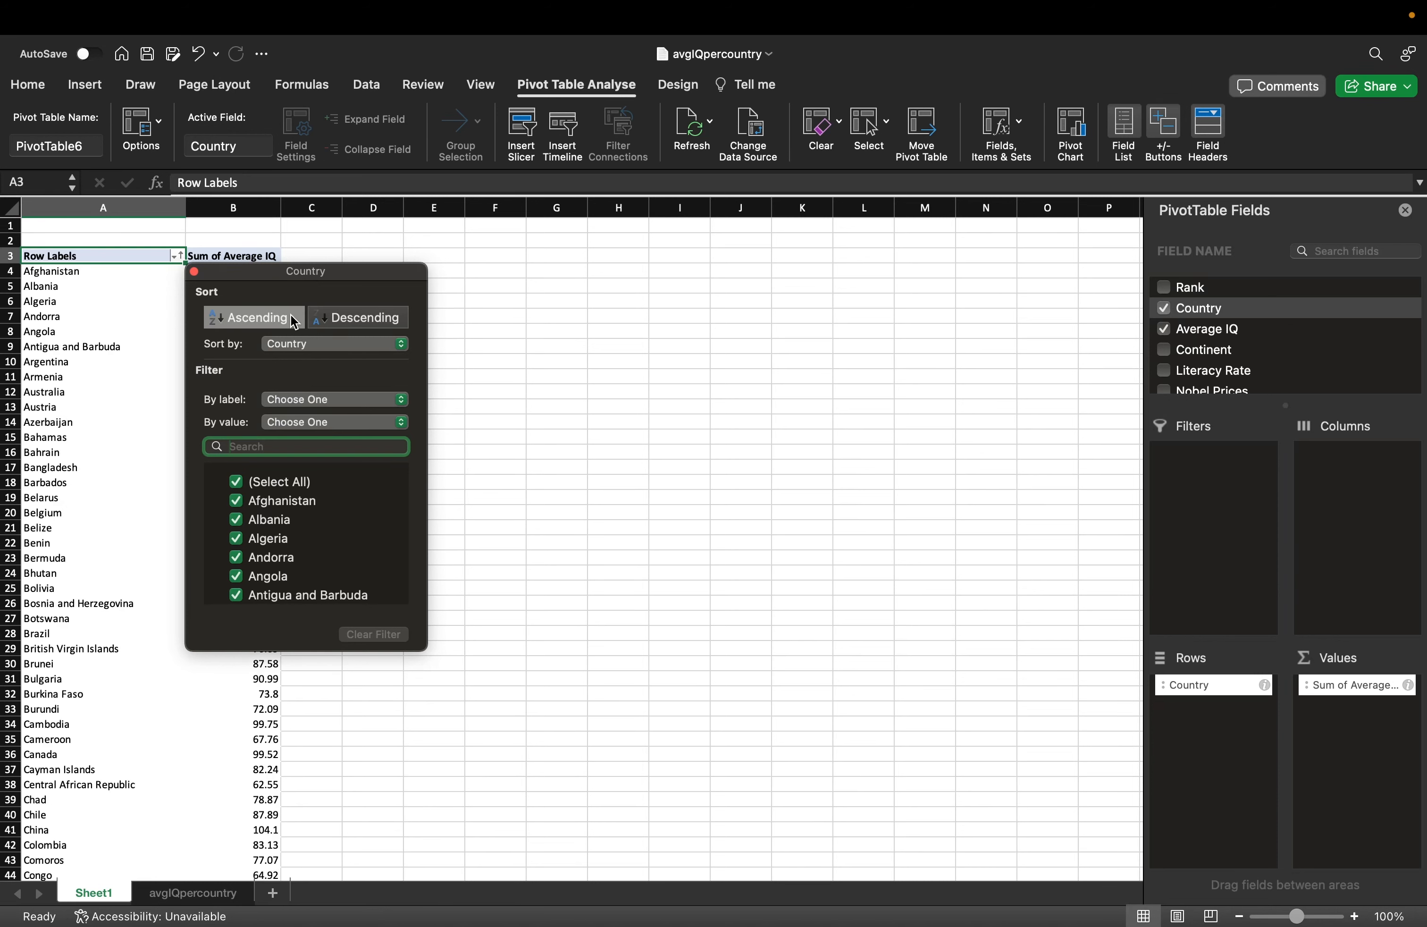
{"action": "left_click", "coordinate": [291, 343]}
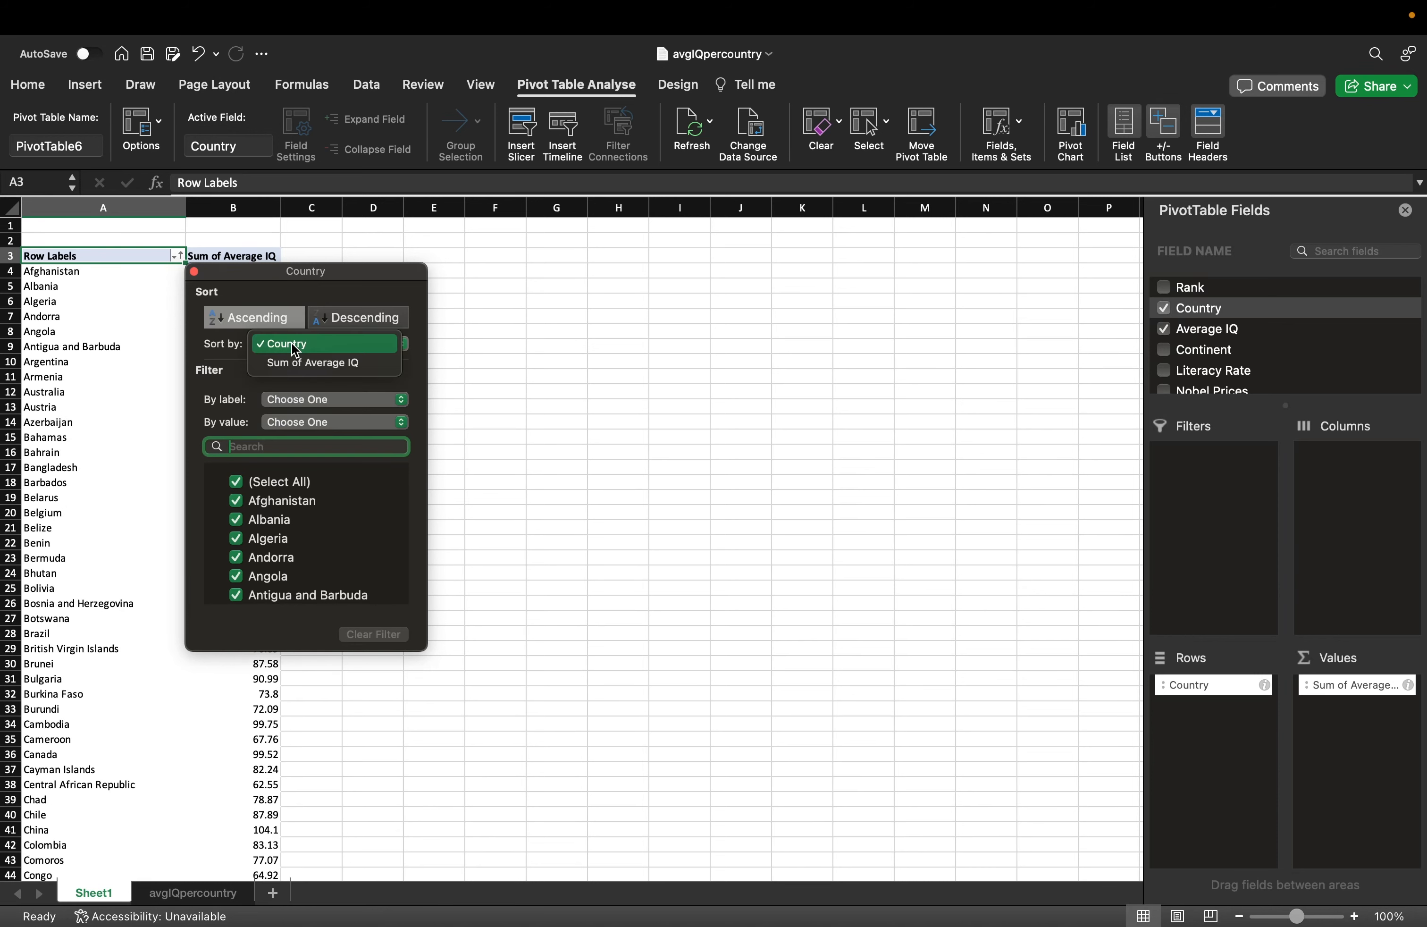
{"action": "left_click", "coordinate": [299, 360]}
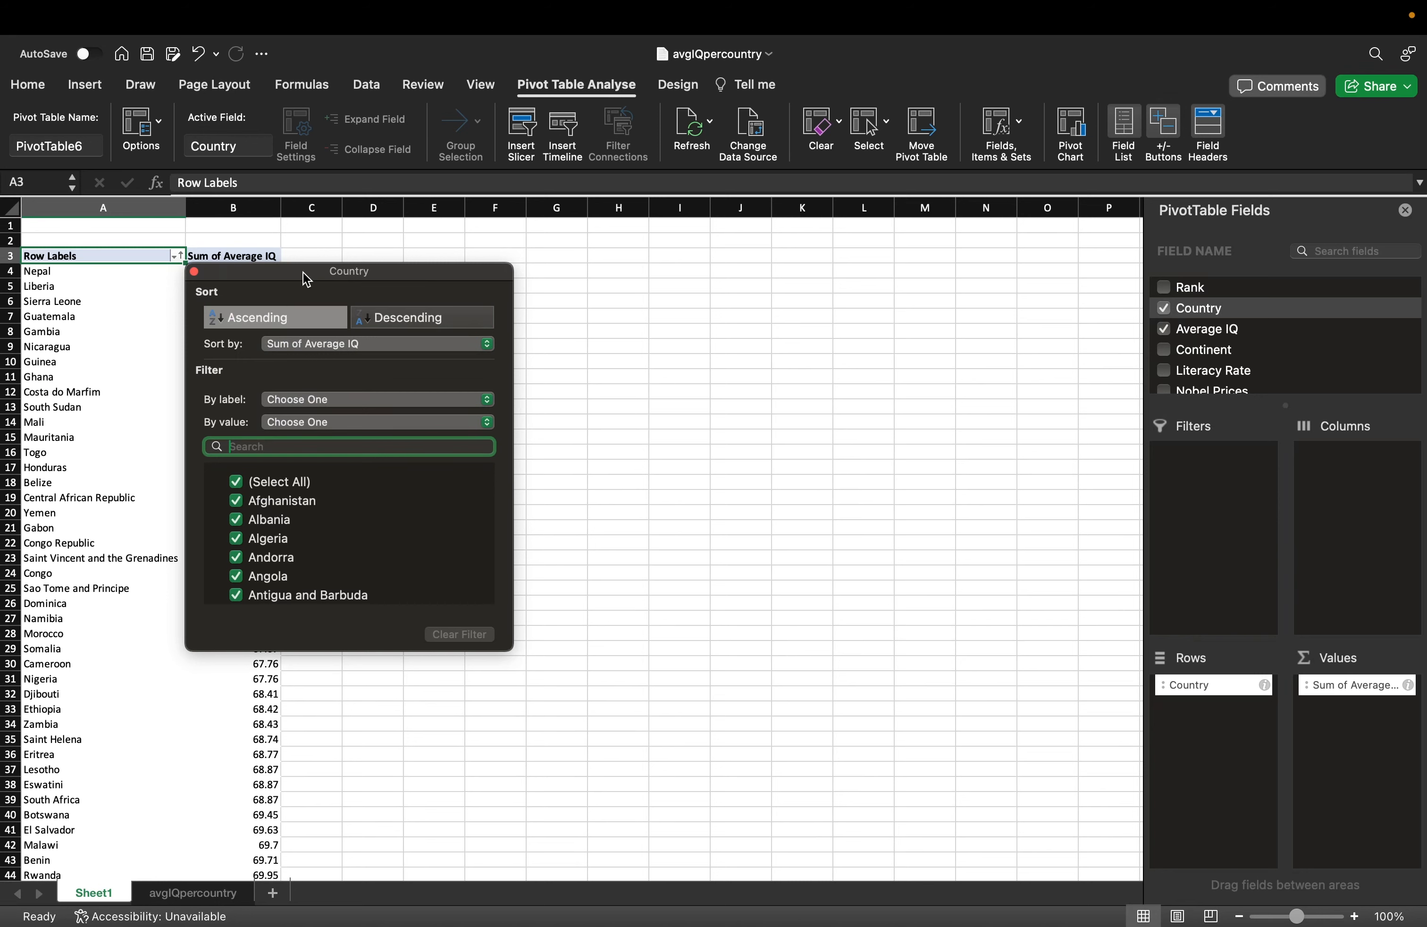
{"action": "left_click_drag", "start_coordinate": [307, 277], "coordinate": [516, 278]}
{"action": "left_click", "coordinate": [616, 319]}
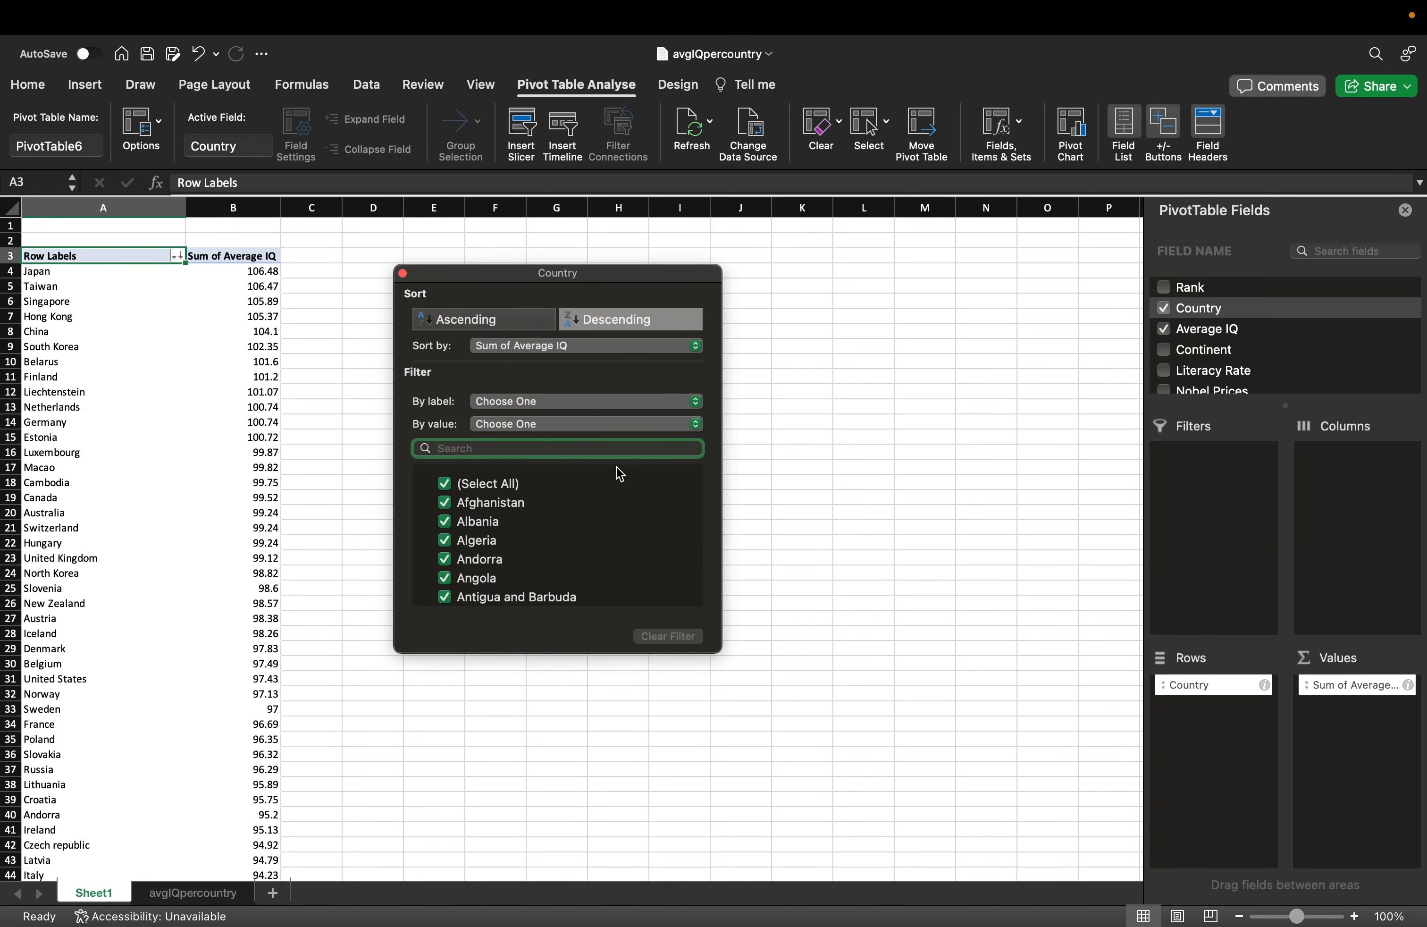
Filter the pivot to the Top 10 countries by value.
{"action": "left_click", "coordinate": [506, 424]}
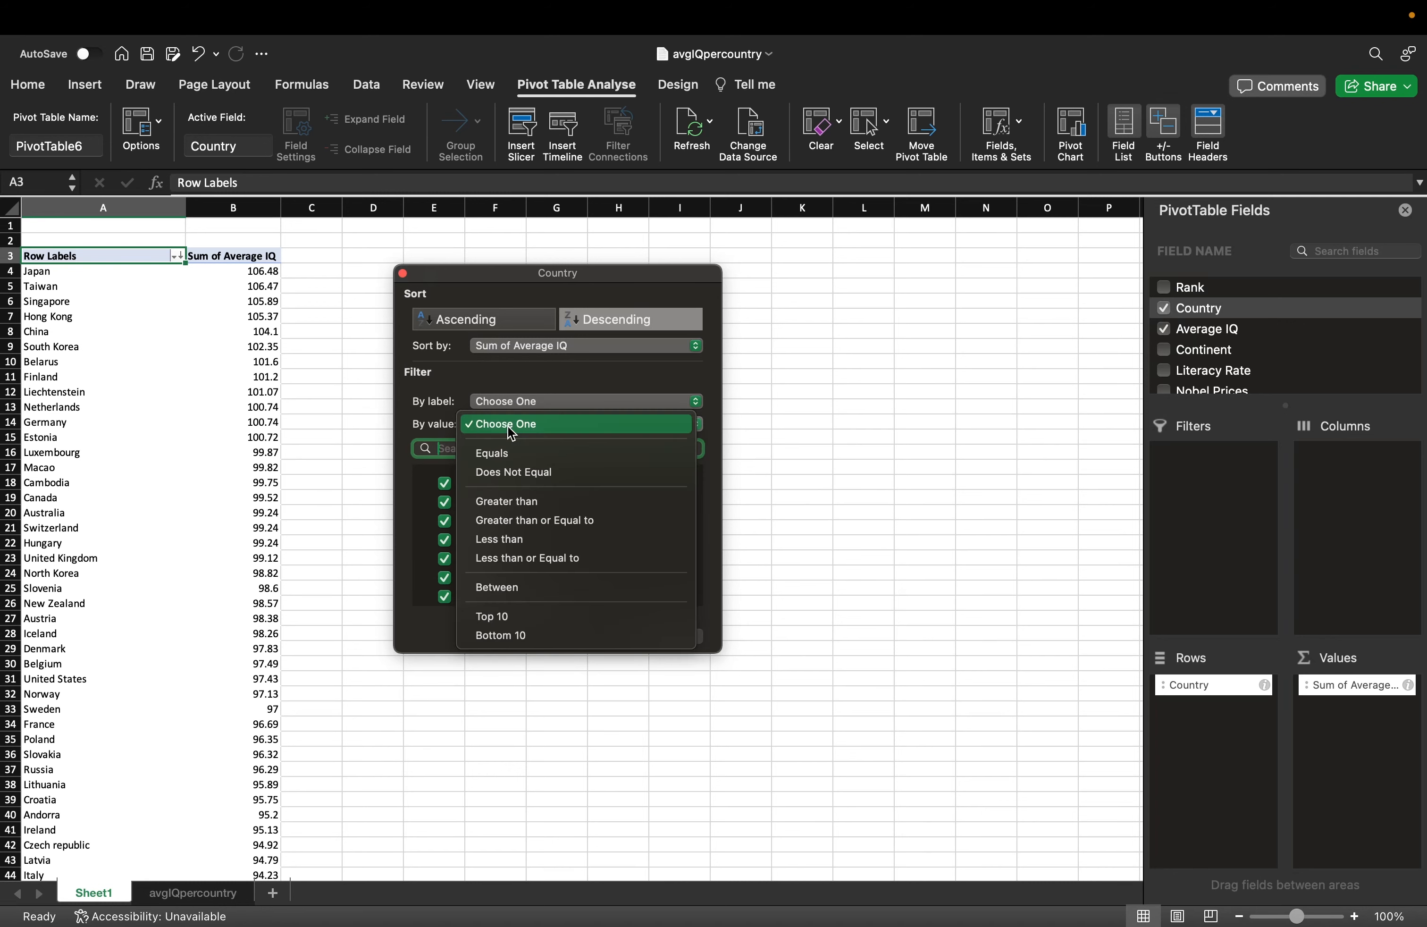
{"action": "left_click", "coordinate": [532, 625]}
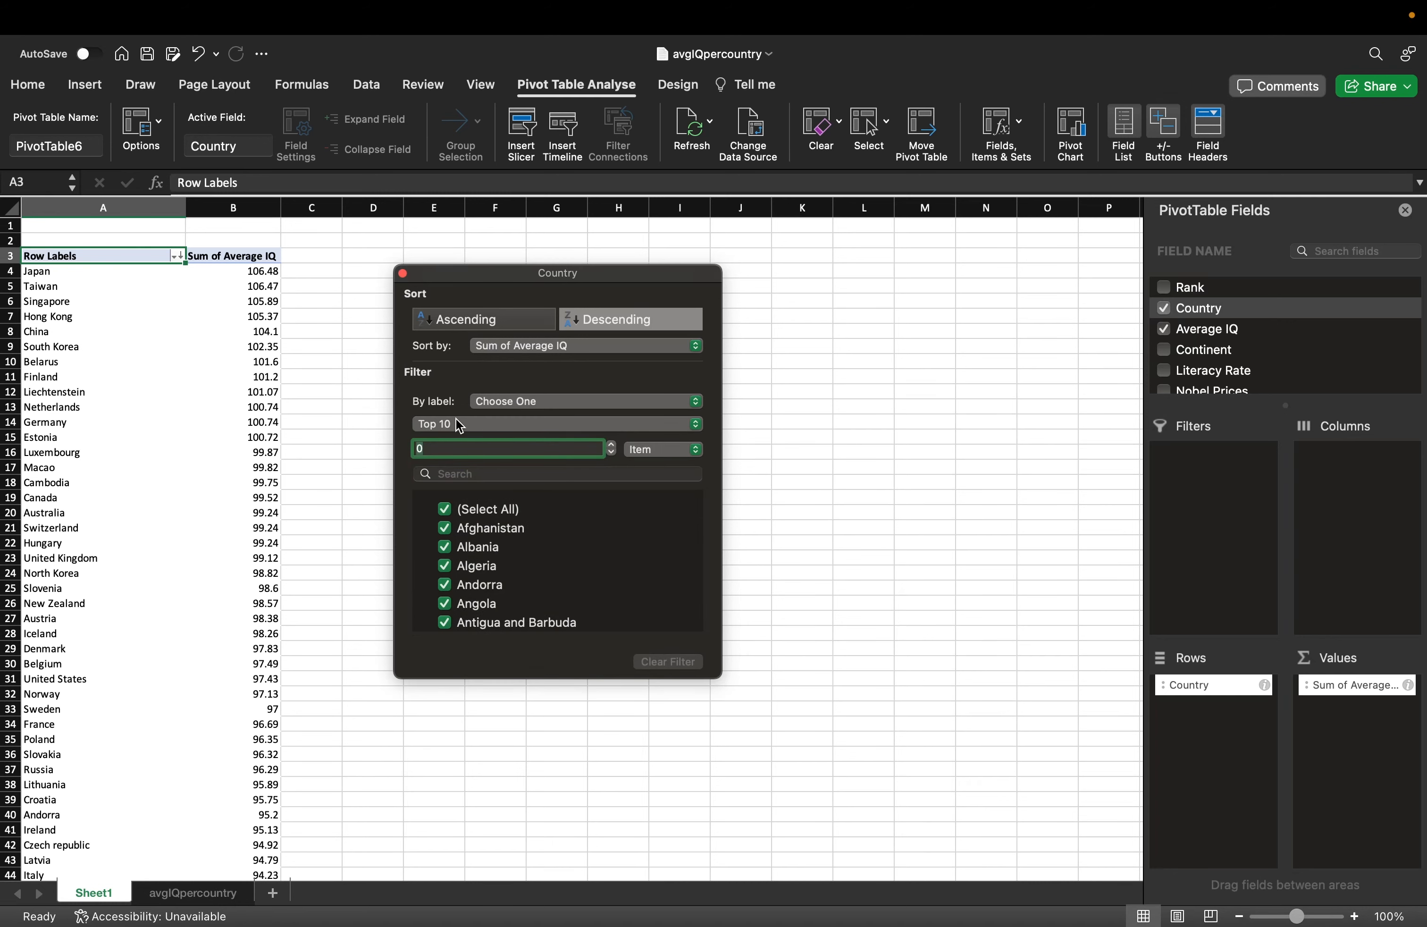
{"action": "left_click", "coordinate": [611, 445]}
{"action": "left_click", "coordinate": [610, 444]}
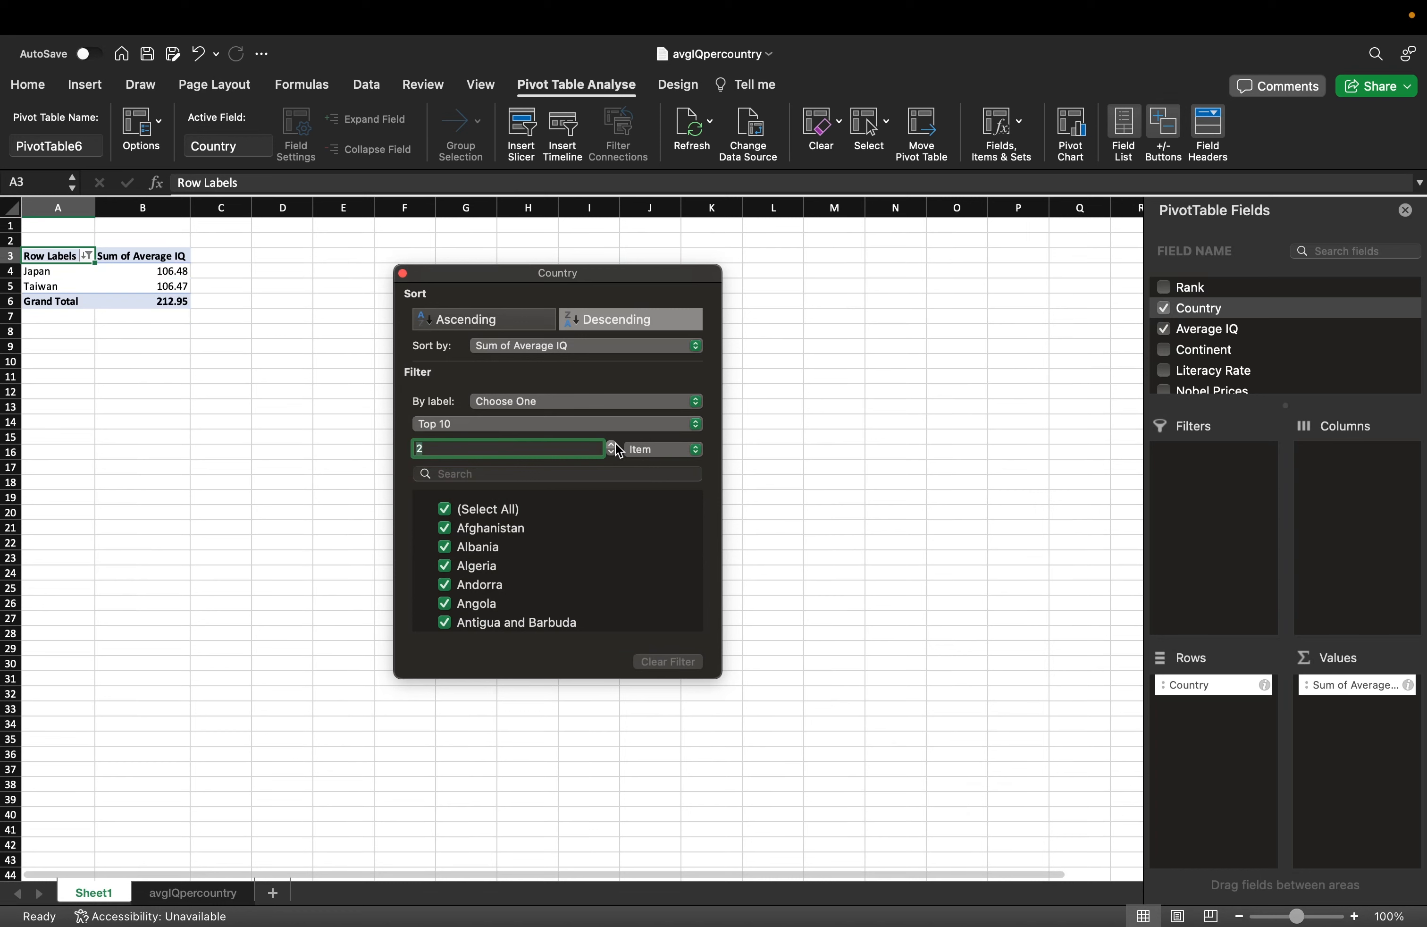
{"action": "left_click", "coordinate": [611, 444]}
{"action": "left_click", "coordinate": [610, 445]}
{"action": "left_click", "coordinate": [611, 444]}
{"action": "left_click", "coordinate": [611, 445]}
{"action": "left_click", "coordinate": [610, 444]}
{"action": "left_click", "coordinate": [611, 445]}
{"action": "left_click", "coordinate": [611, 444]}
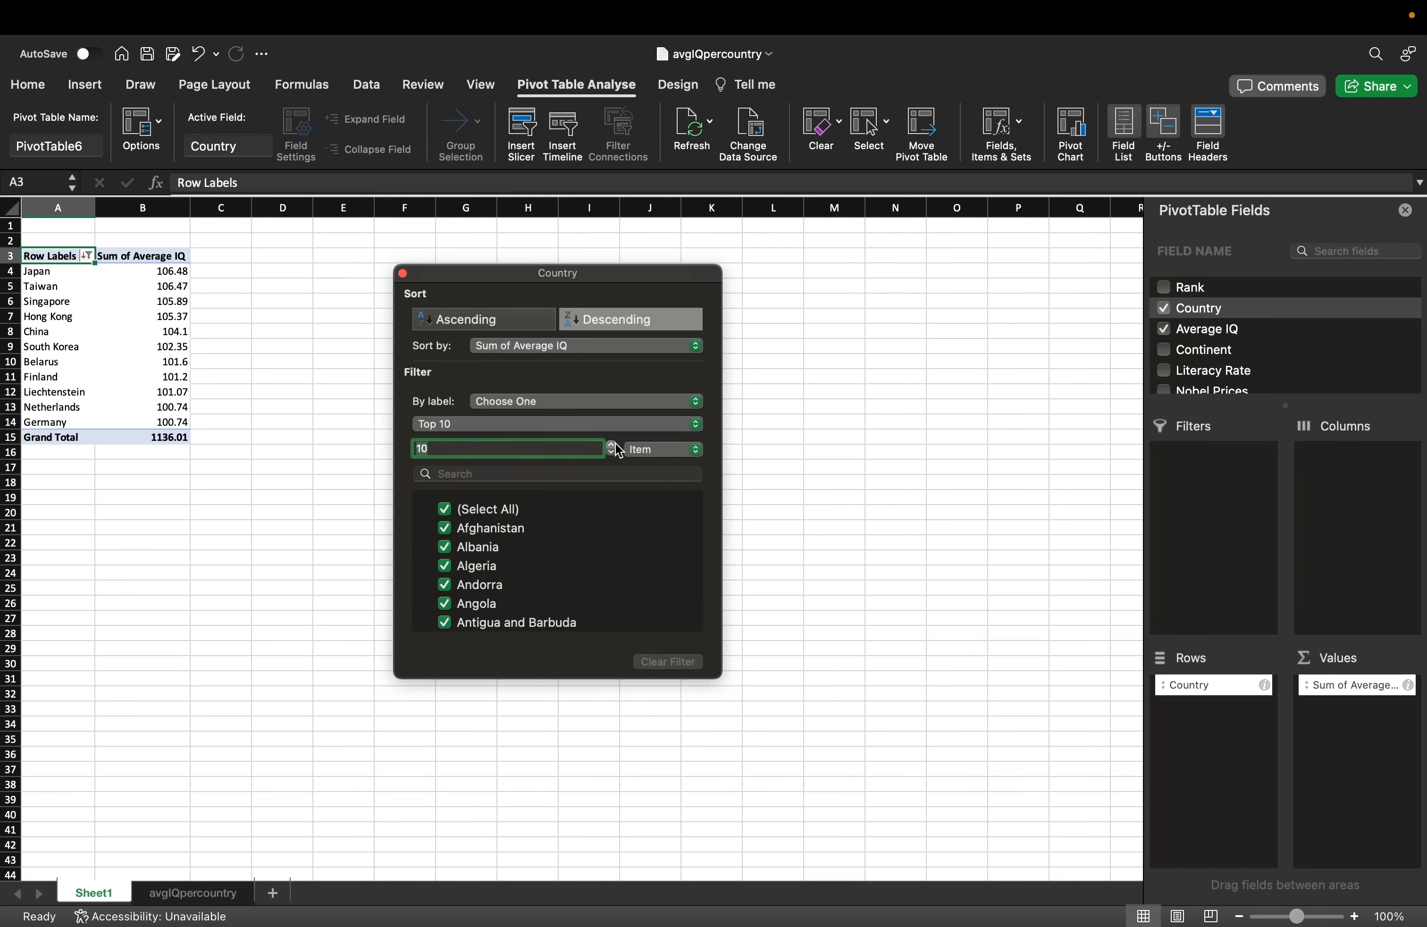
{"action": "left_click", "coordinate": [775, 437]}
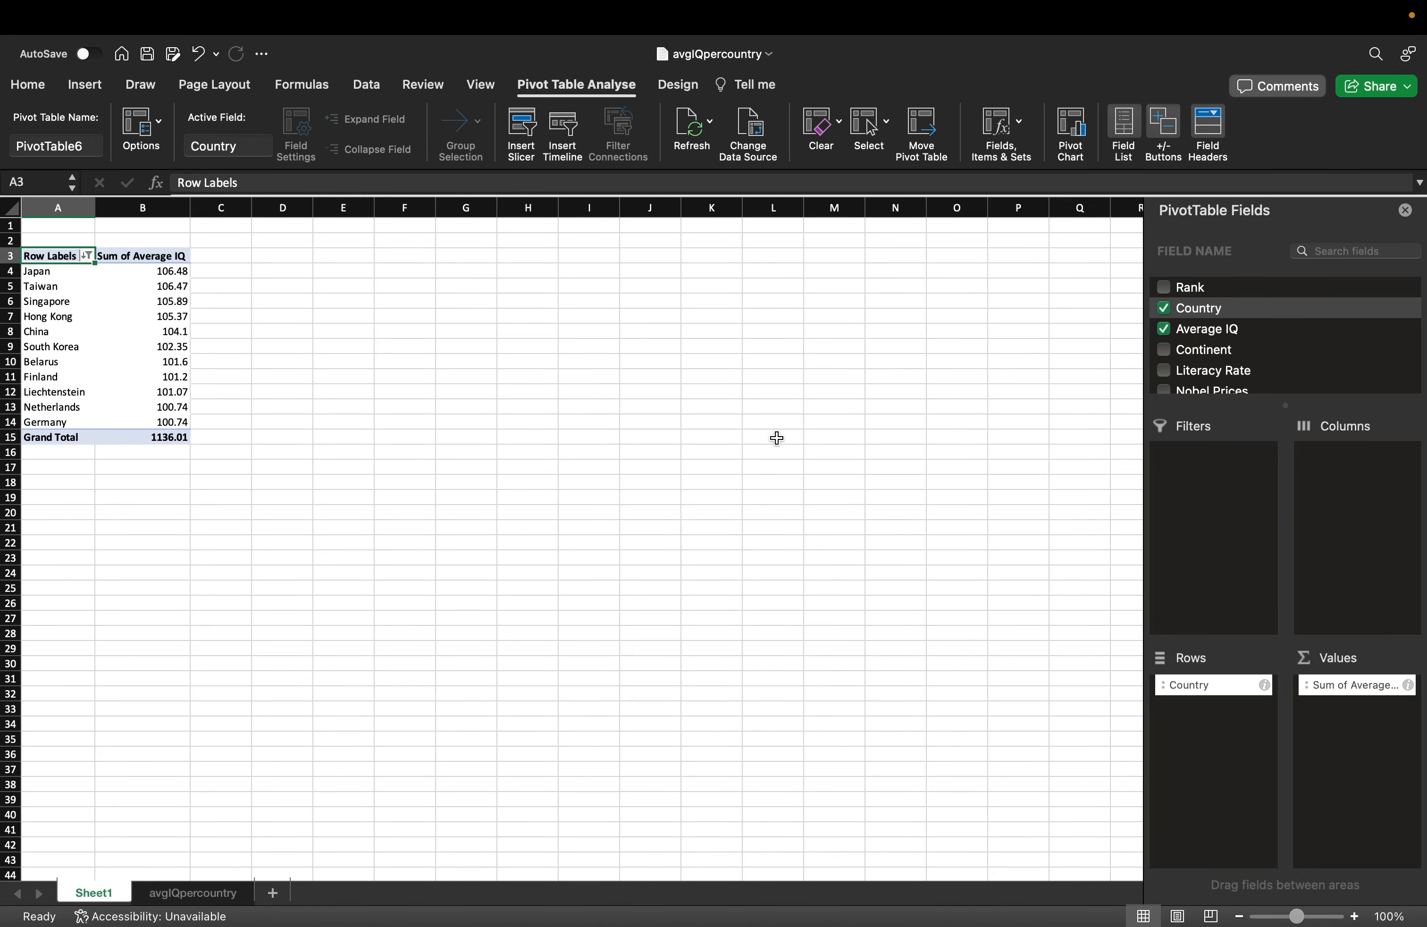
{"action": "left_click", "coordinate": [334, 350]}
Insert a PivotChart from the A3:B15 pivot table and place it beside the table.
{"action": "left_click", "coordinate": [53, 259]}
{"action": "left_click_drag", "start_coordinate": [53, 266], "coordinate": [153, 440]}
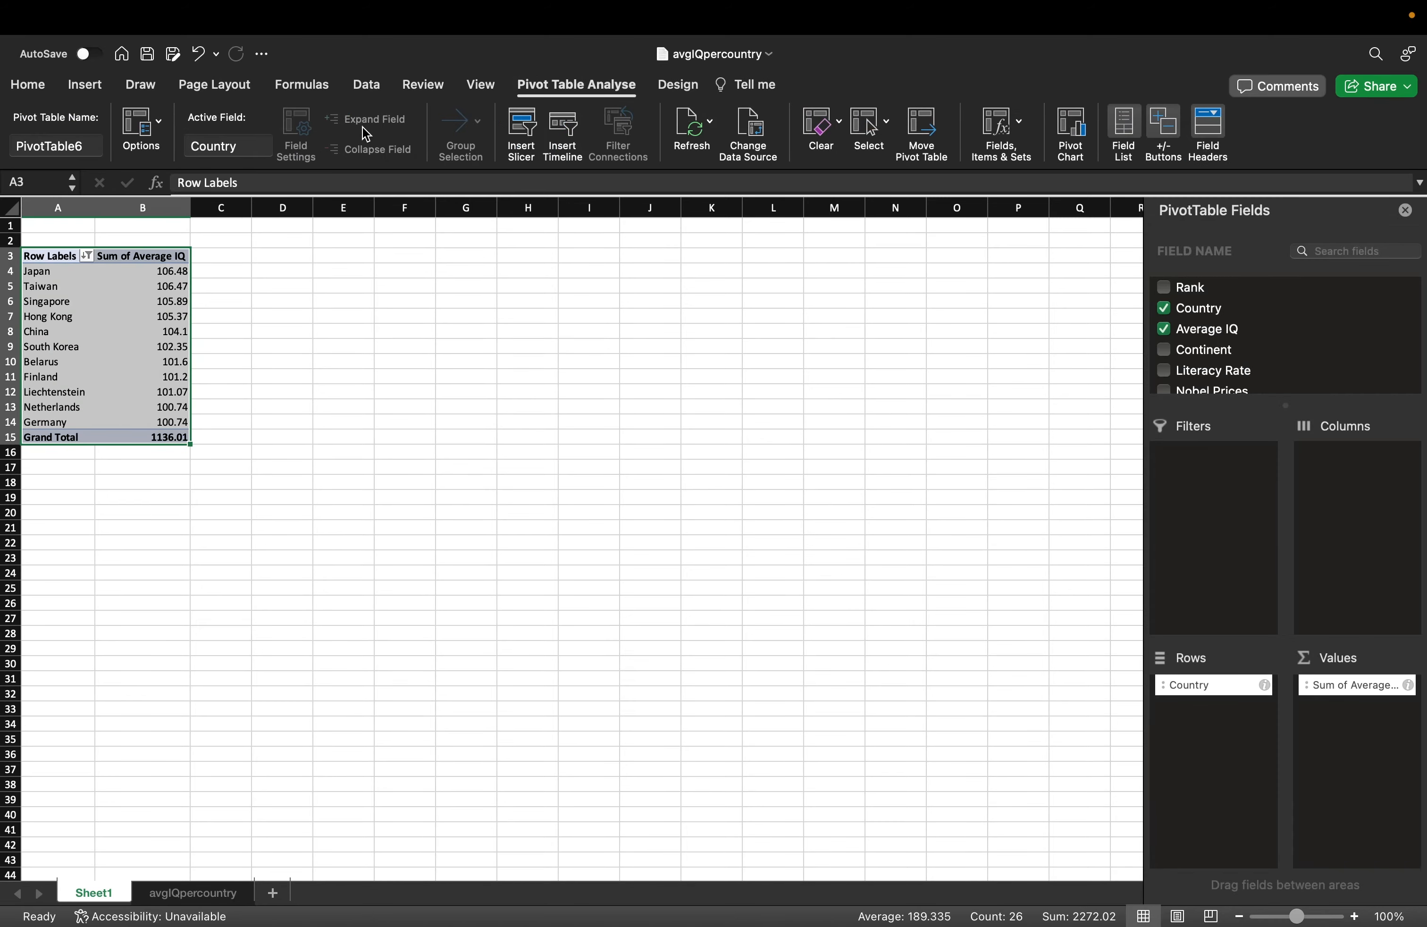
{"action": "left_click", "coordinate": [84, 85]}
{"action": "left_click", "coordinate": [815, 160]}
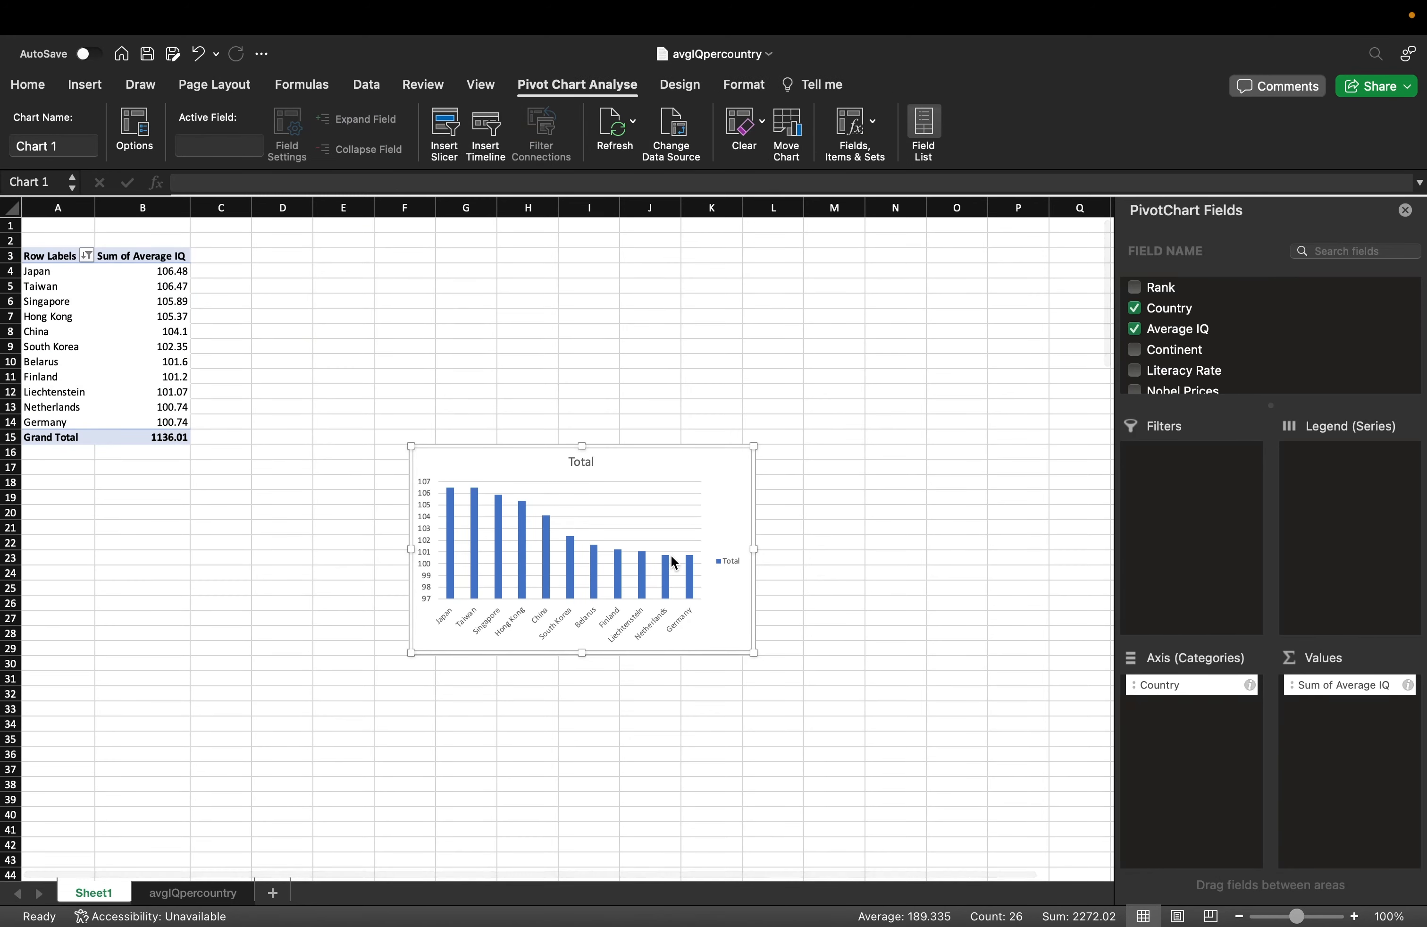
{"action": "mouse_move", "coordinate": [674, 562]}
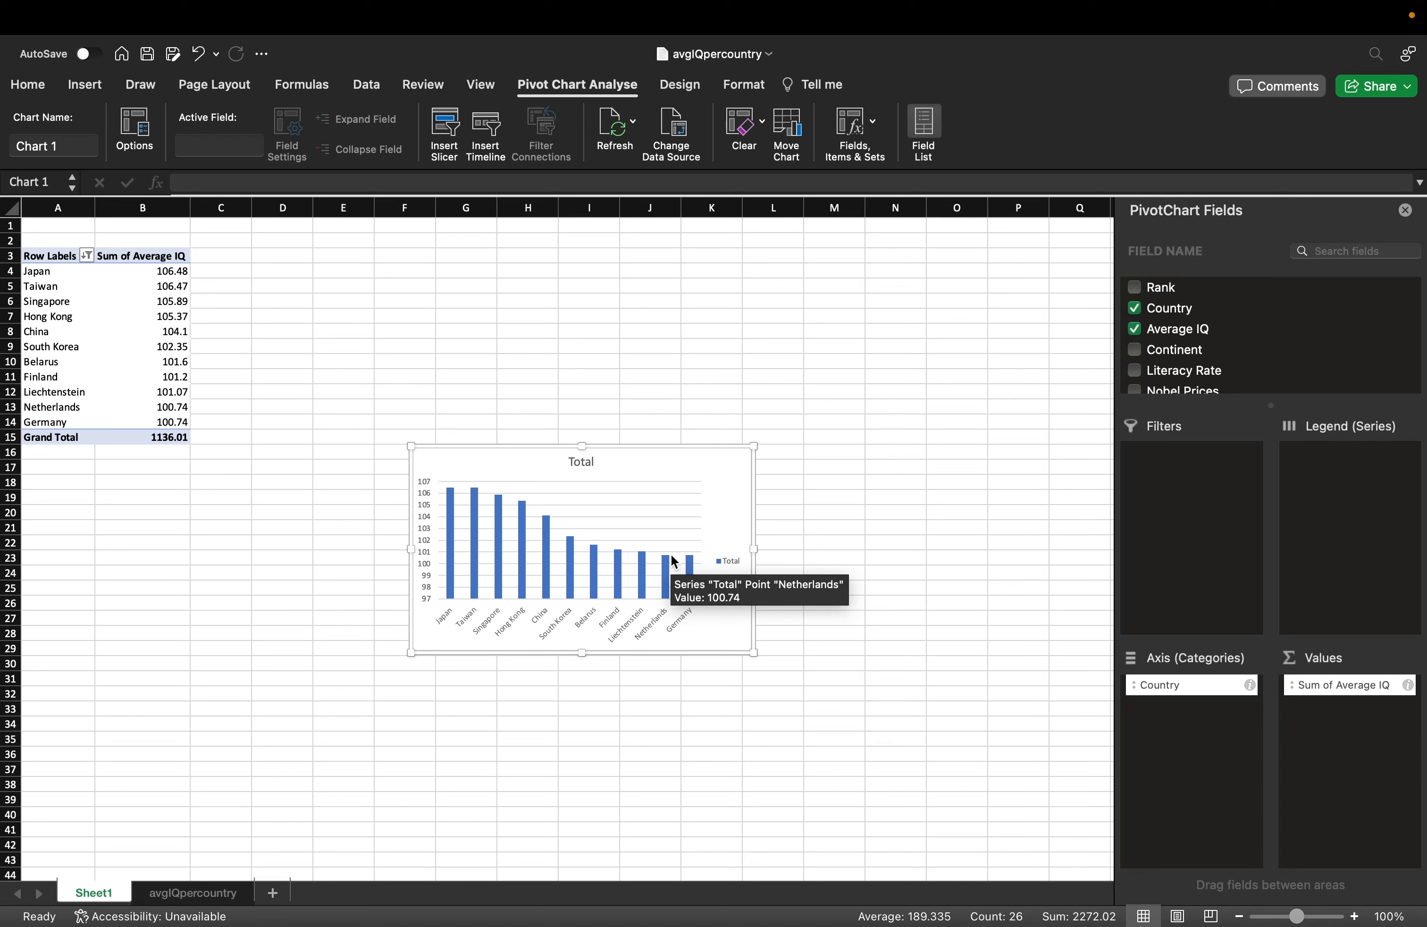
{"action": "left_click_drag", "start_coordinate": [693, 462], "coordinate": [556, 355]}
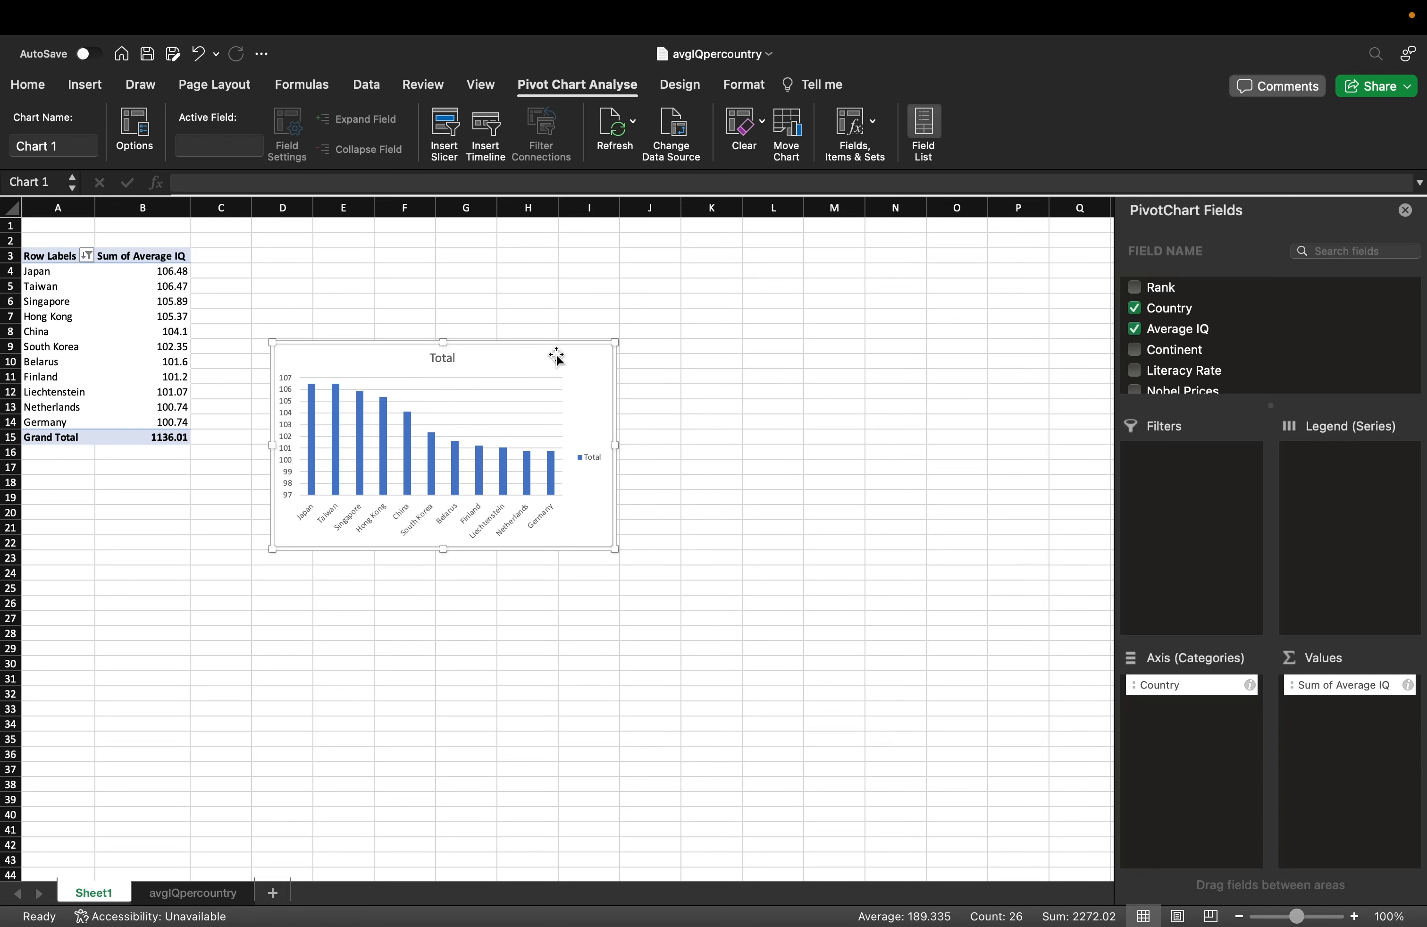
Try several chart styles, settling on a darker style with value labels and a bold title.
{"action": "left_click", "coordinate": [674, 83]}
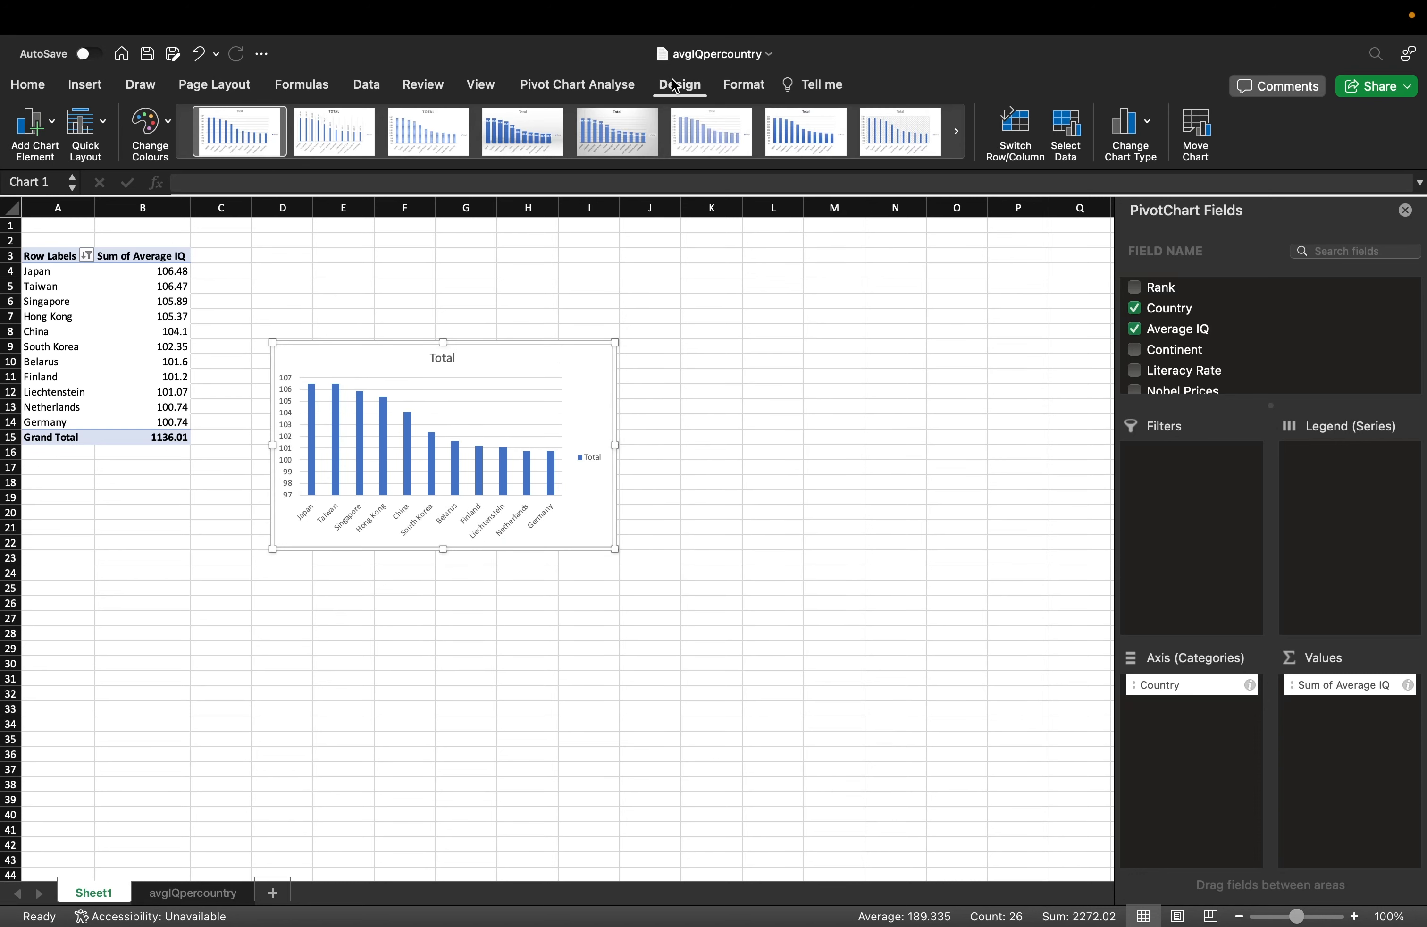
{"action": "left_click", "coordinate": [547, 138]}
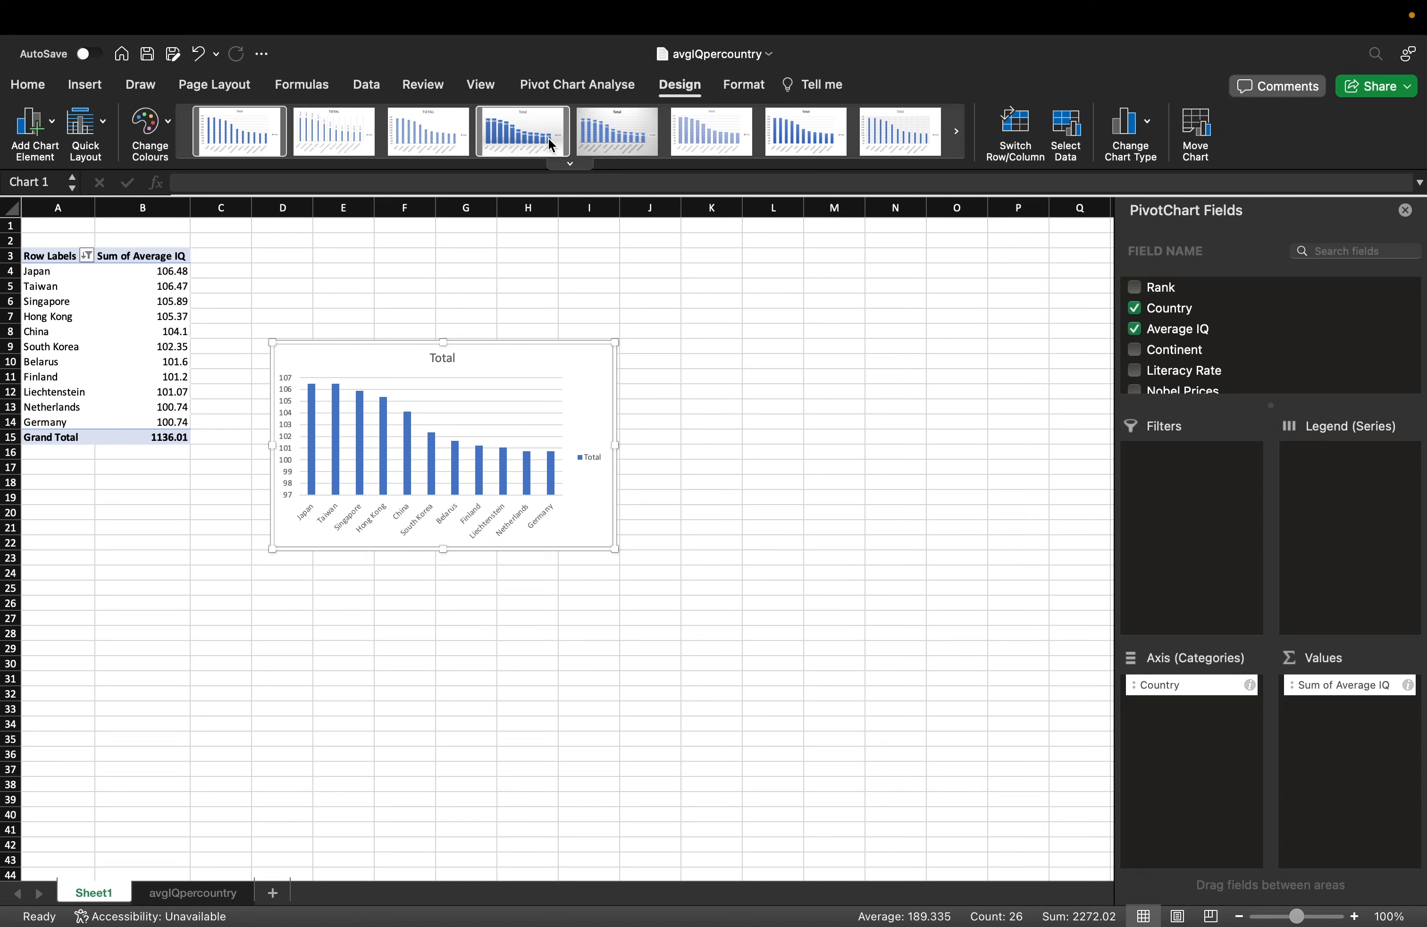
{"action": "left_click", "coordinate": [645, 140]}
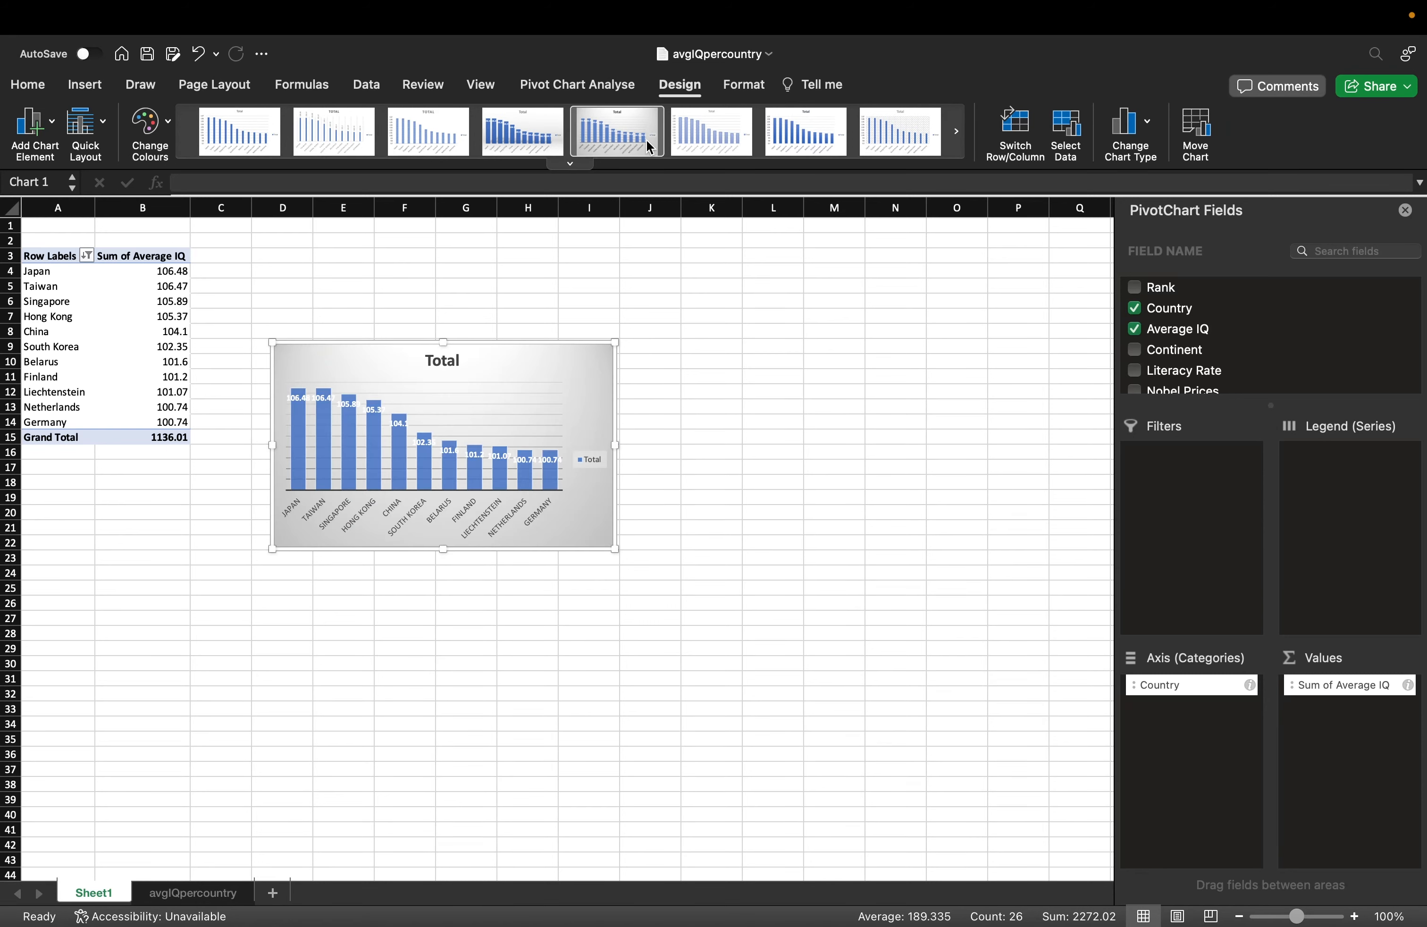
{"action": "left_click", "coordinate": [705, 139]}
{"action": "left_click", "coordinate": [788, 140]}
{"action": "left_click", "coordinate": [893, 142]}
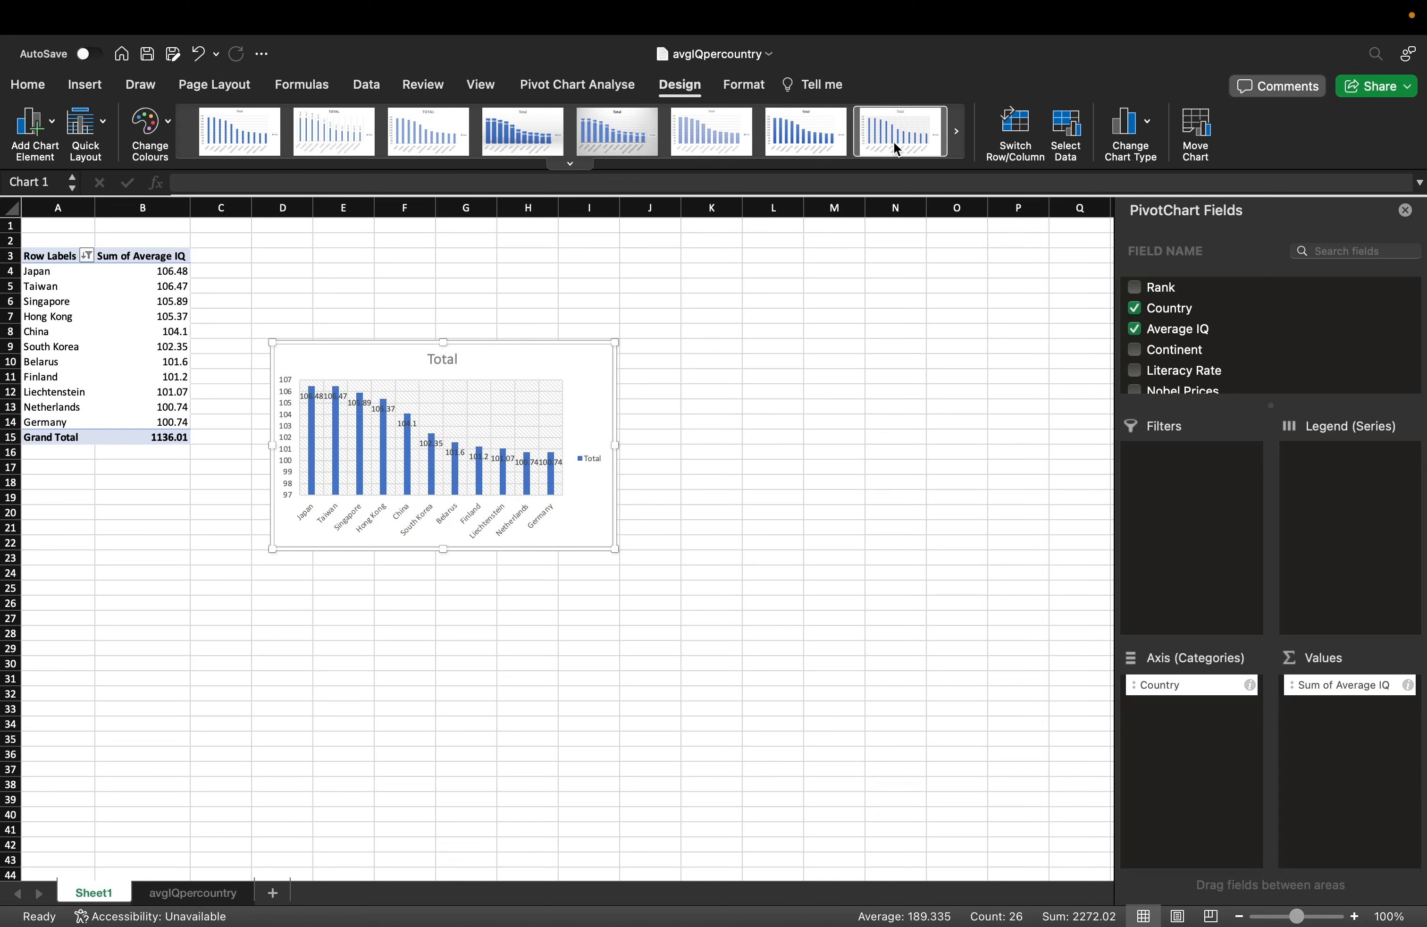
{"action": "left_click", "coordinate": [956, 133]}
{"action": "left_click", "coordinate": [521, 135]}
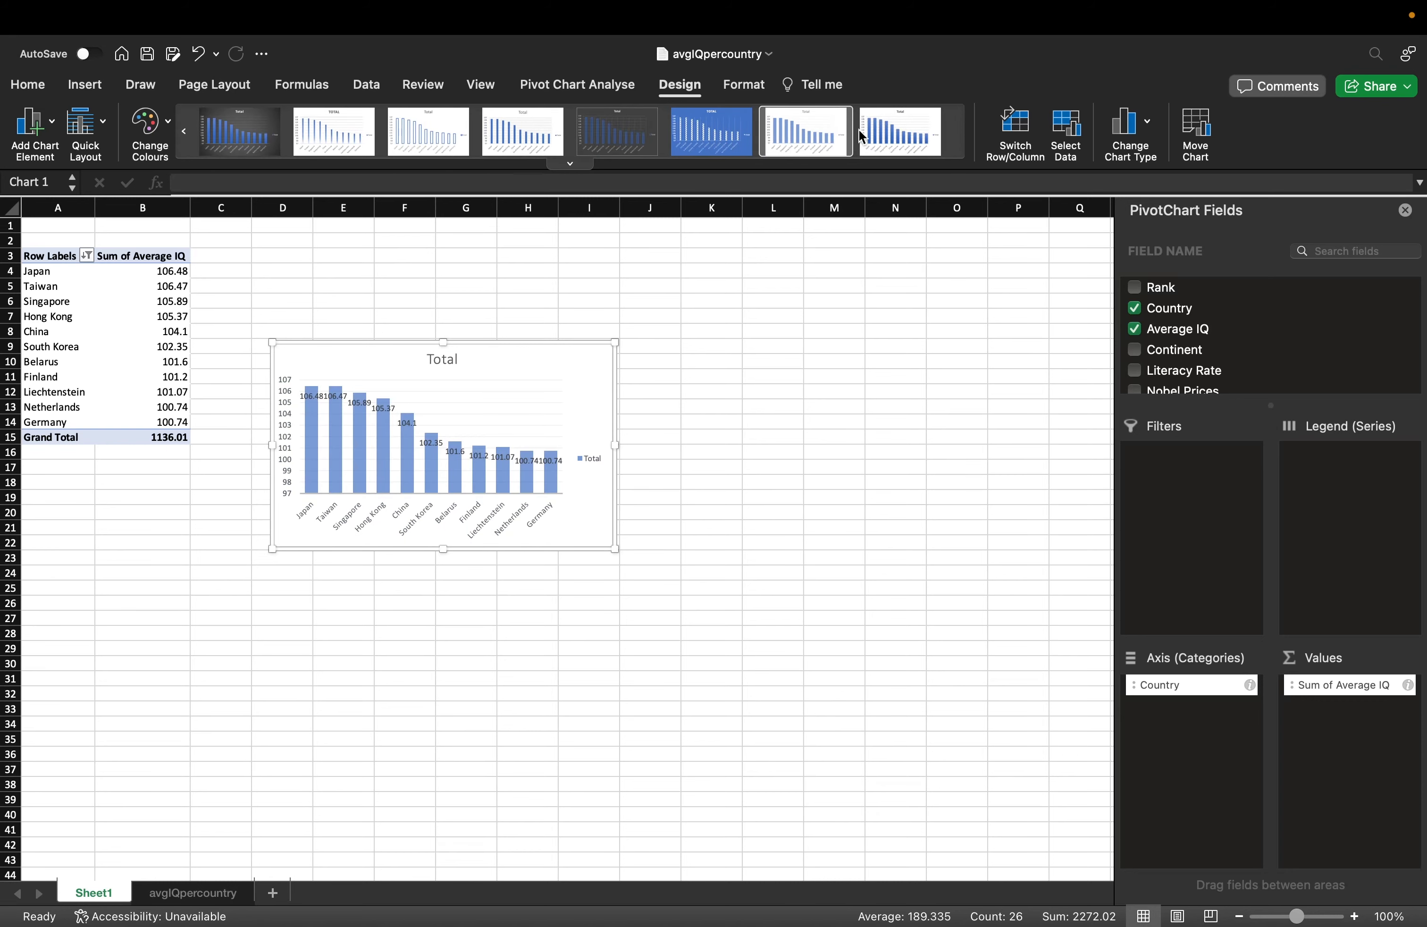
{"action": "left_click", "coordinate": [913, 138]}
Apply the lighter chart style with plain title and delete the chart legend.
{"action": "left_click", "coordinate": [813, 136]}
{"action": "left_click", "coordinate": [668, 404]}
{"action": "left_click", "coordinate": [591, 462]}
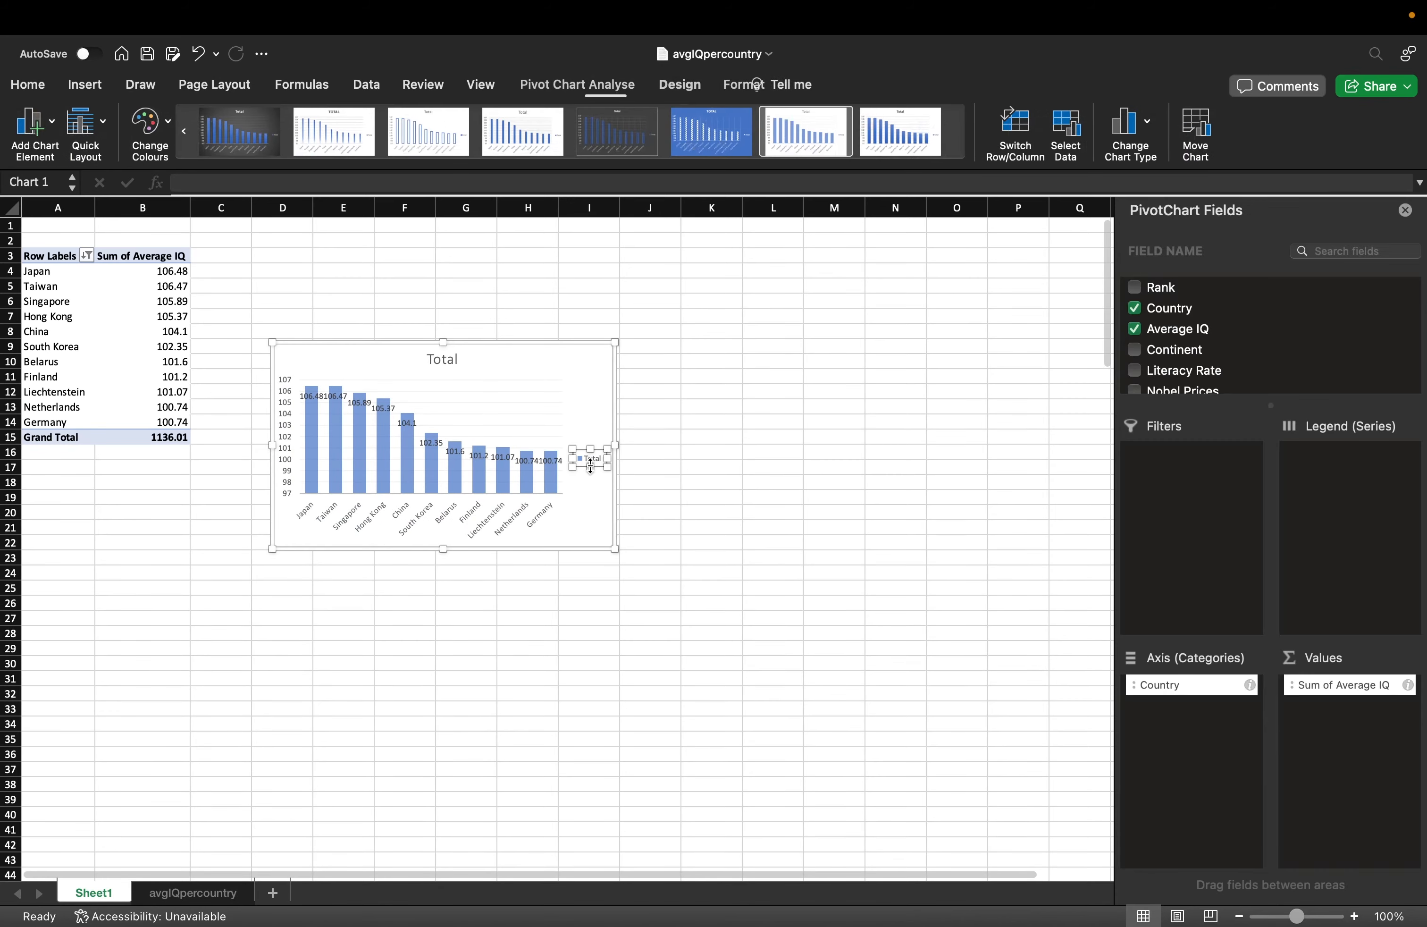
{"action": "key", "text": "Delete"}
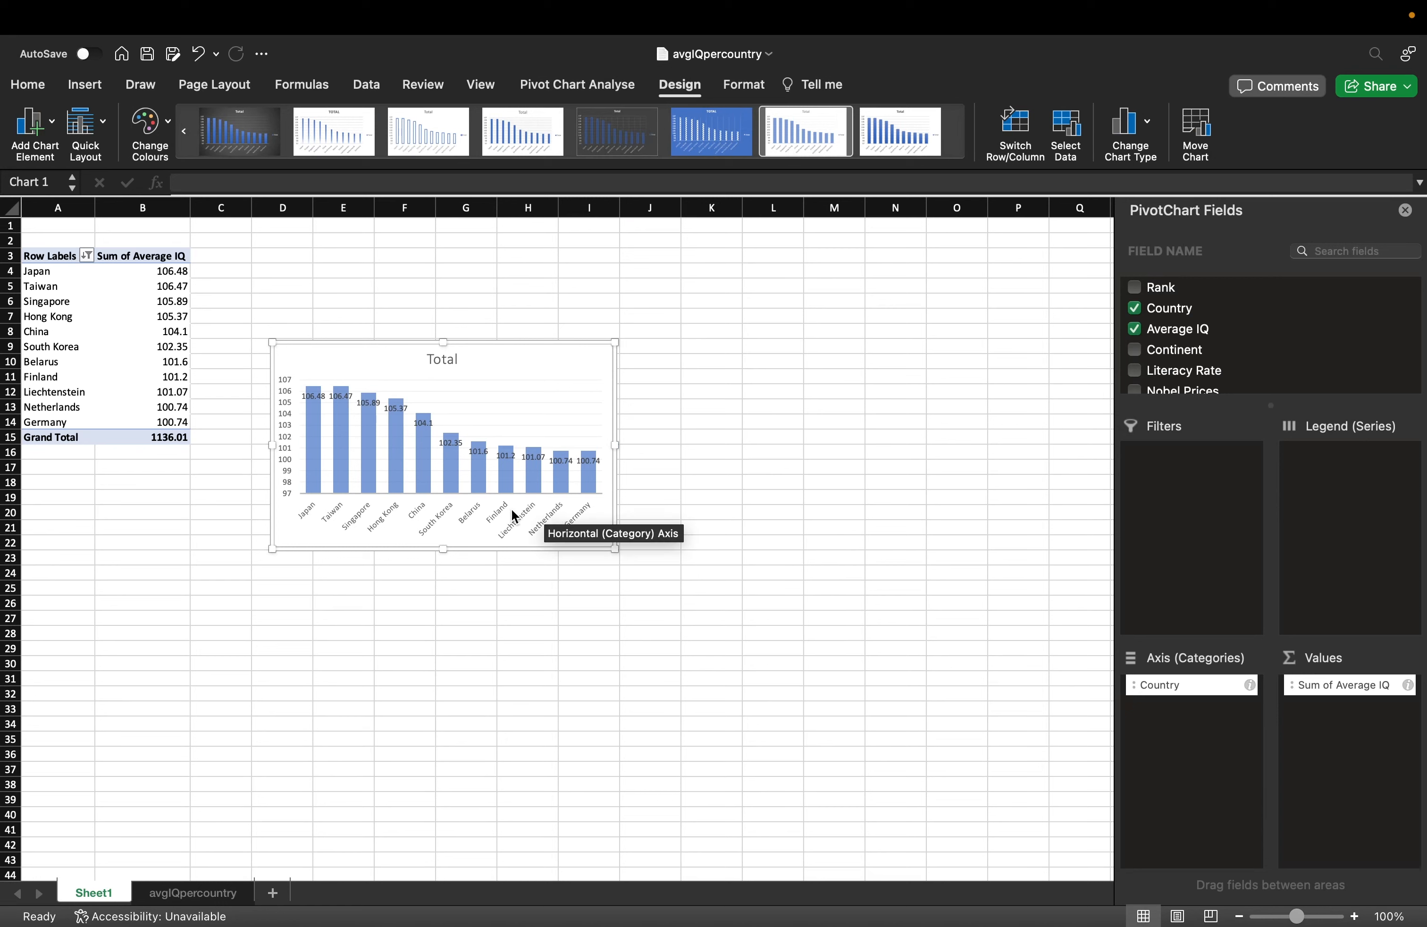
{"action": "left_click", "coordinate": [158, 271]}
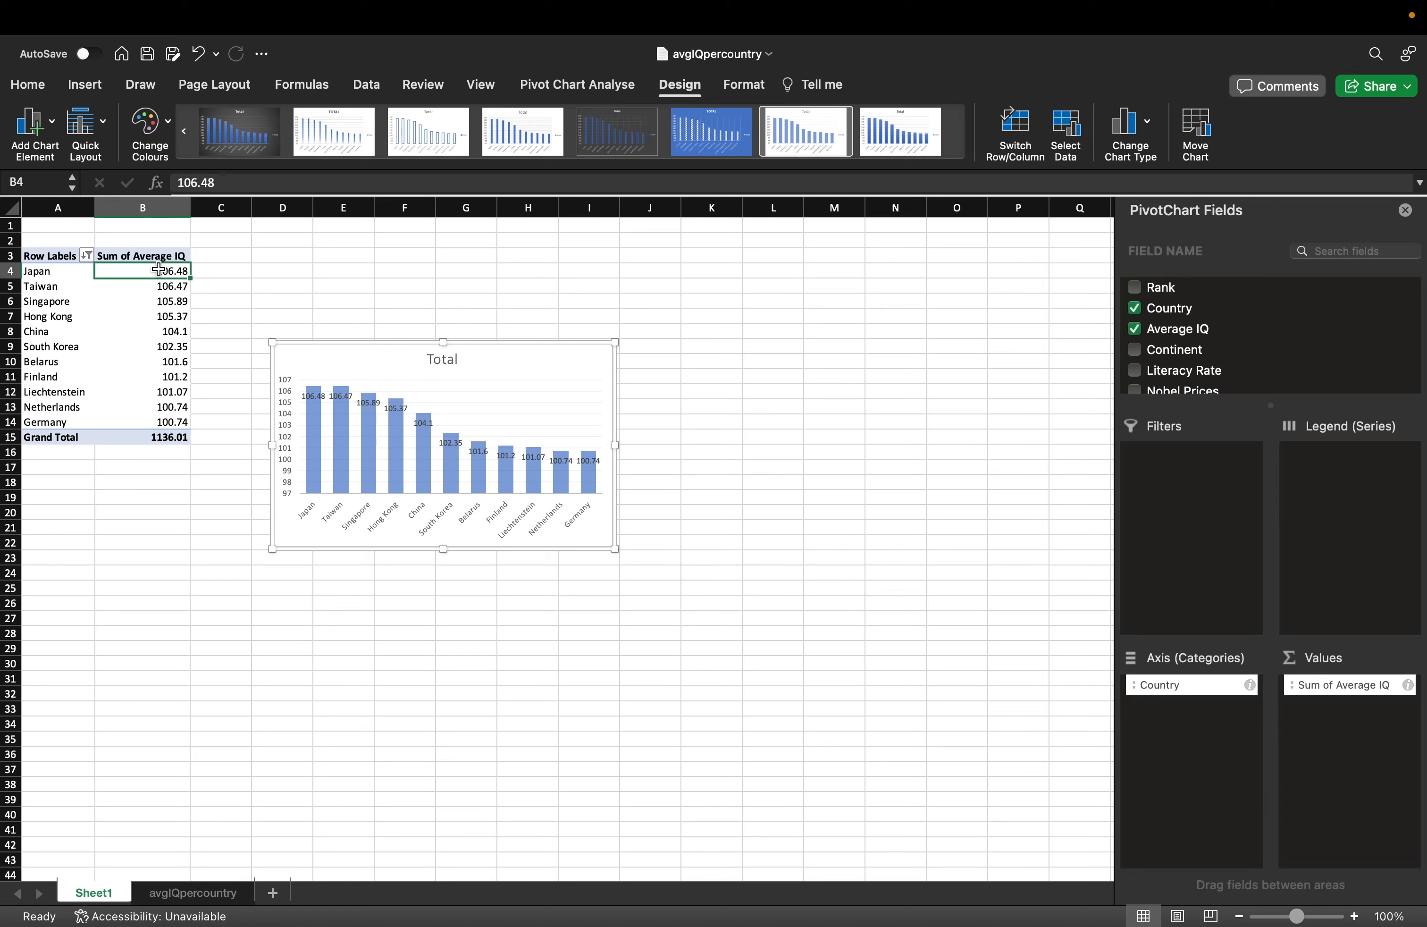
{"action": "key", "text": "Down"}
{"action": "key", "text": "Down"}
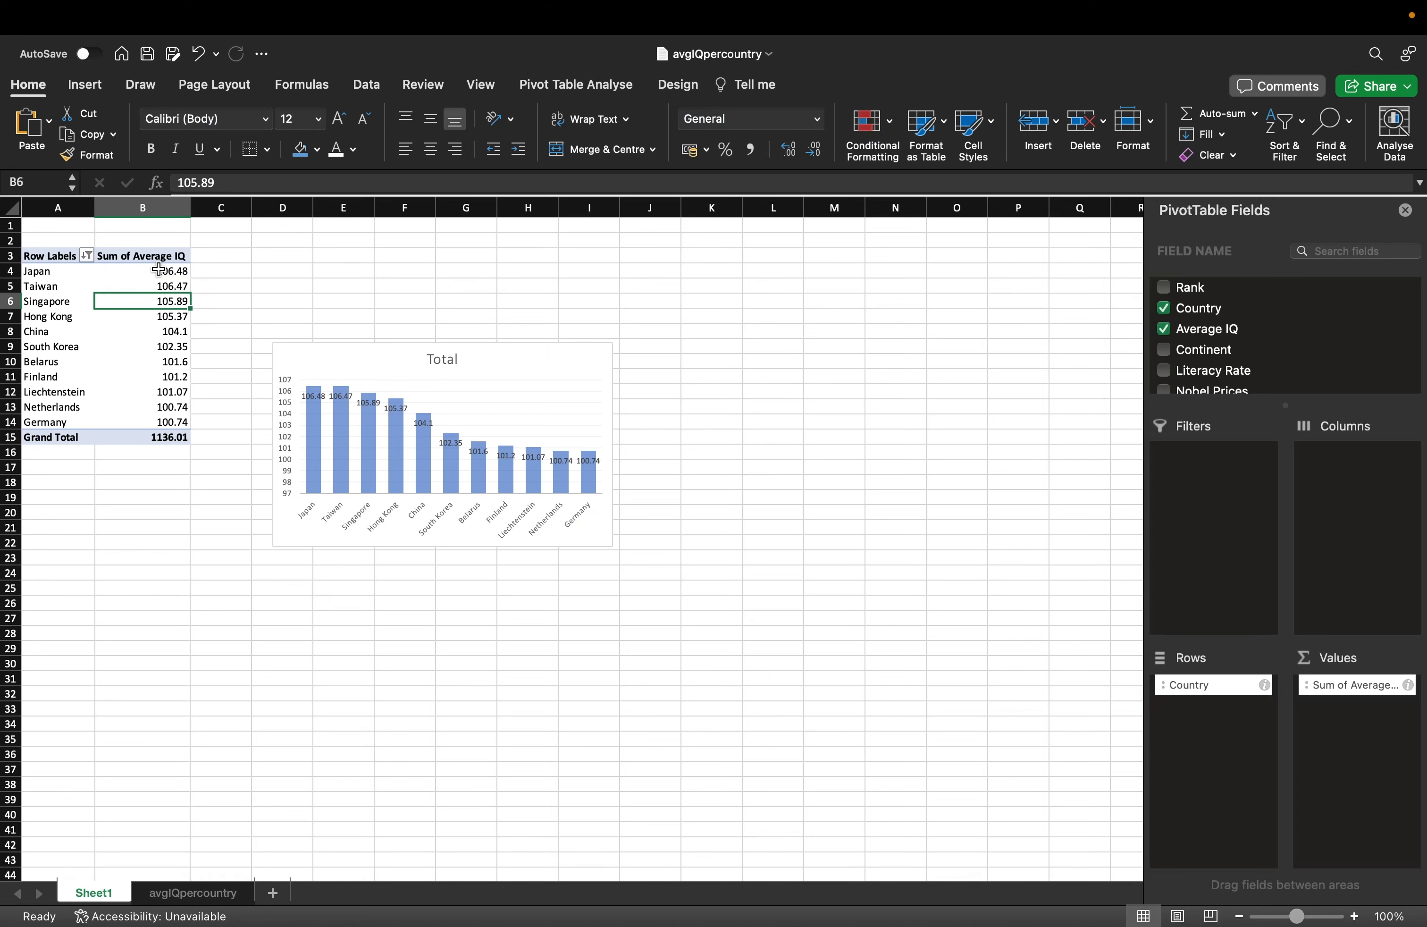
Change the chart title from Total to 'Countries ranked by IQ' and nudge the chart upward.
{"action": "left_click", "coordinate": [516, 358]}
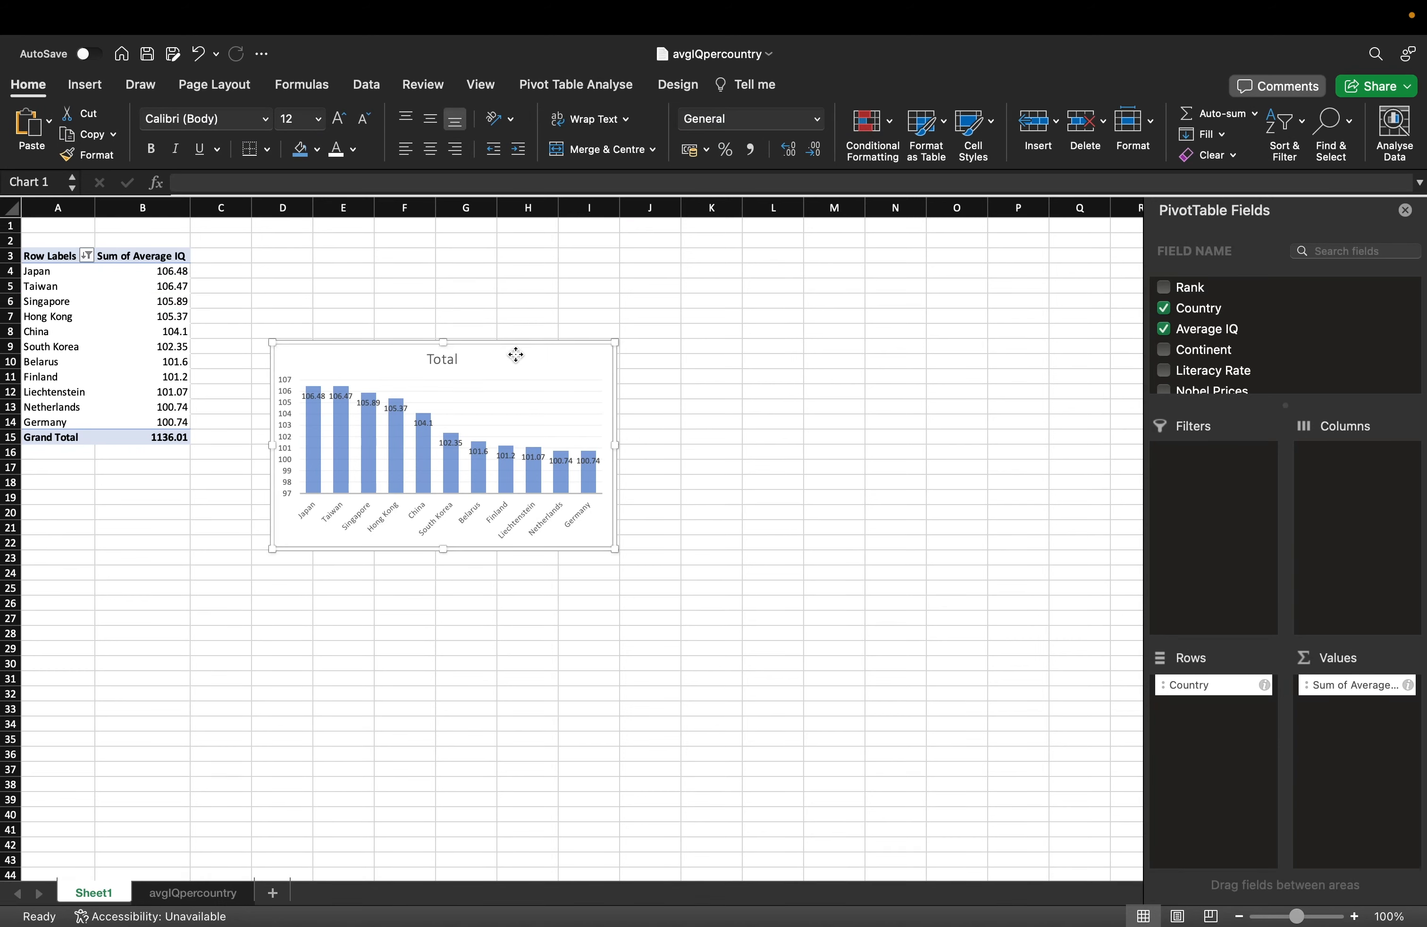
{"action": "double_click", "coordinate": [444, 359]}
{"action": "left_click_drag", "start_coordinate": [456, 359], "coordinate": [398, 358]}
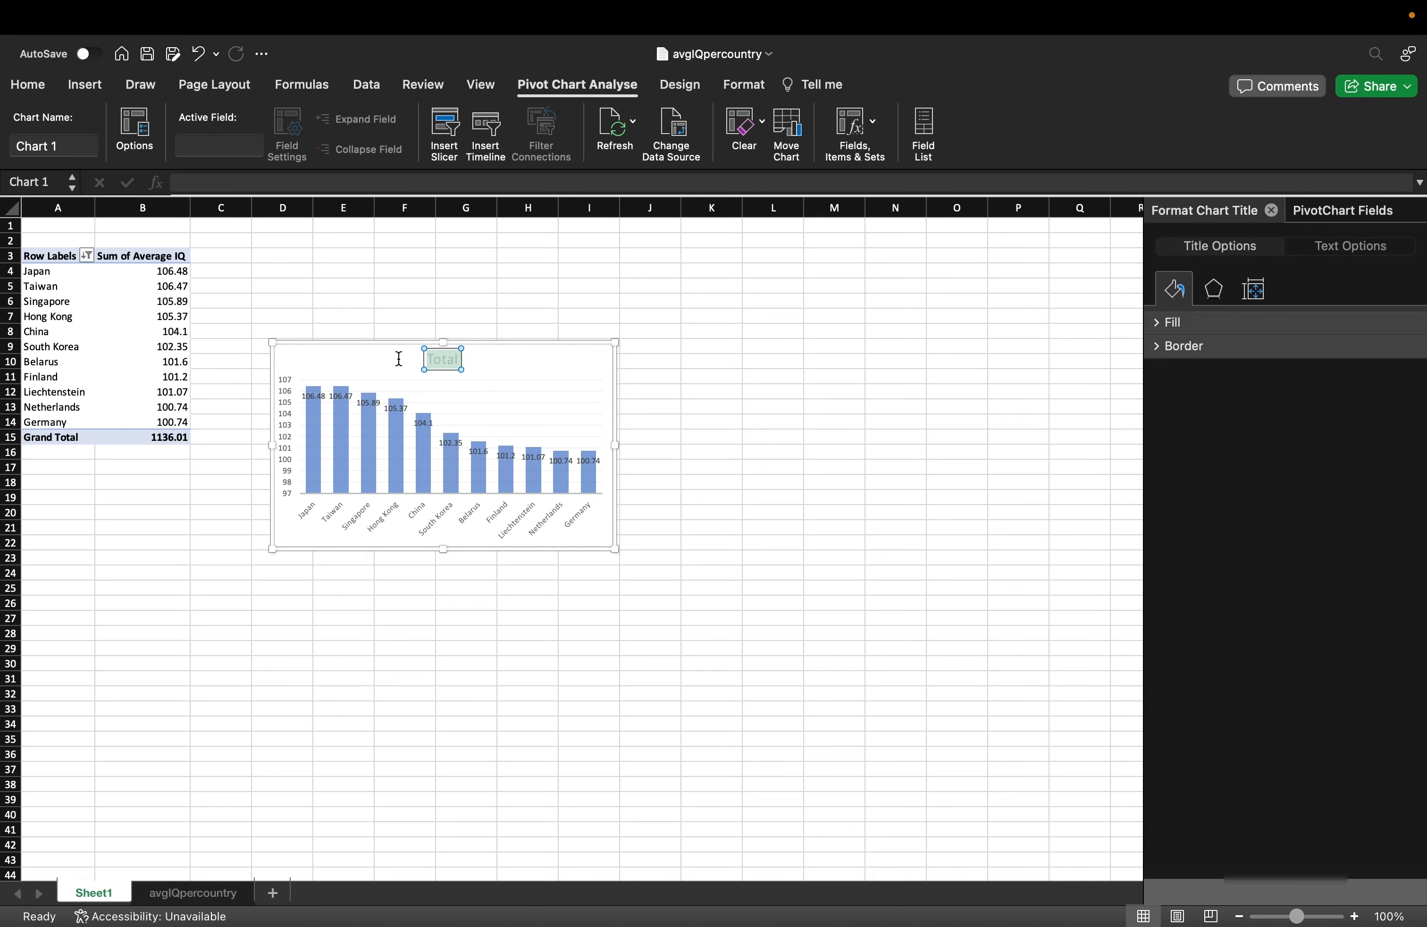
{"action": "type", "text": "Countries by IQ"}
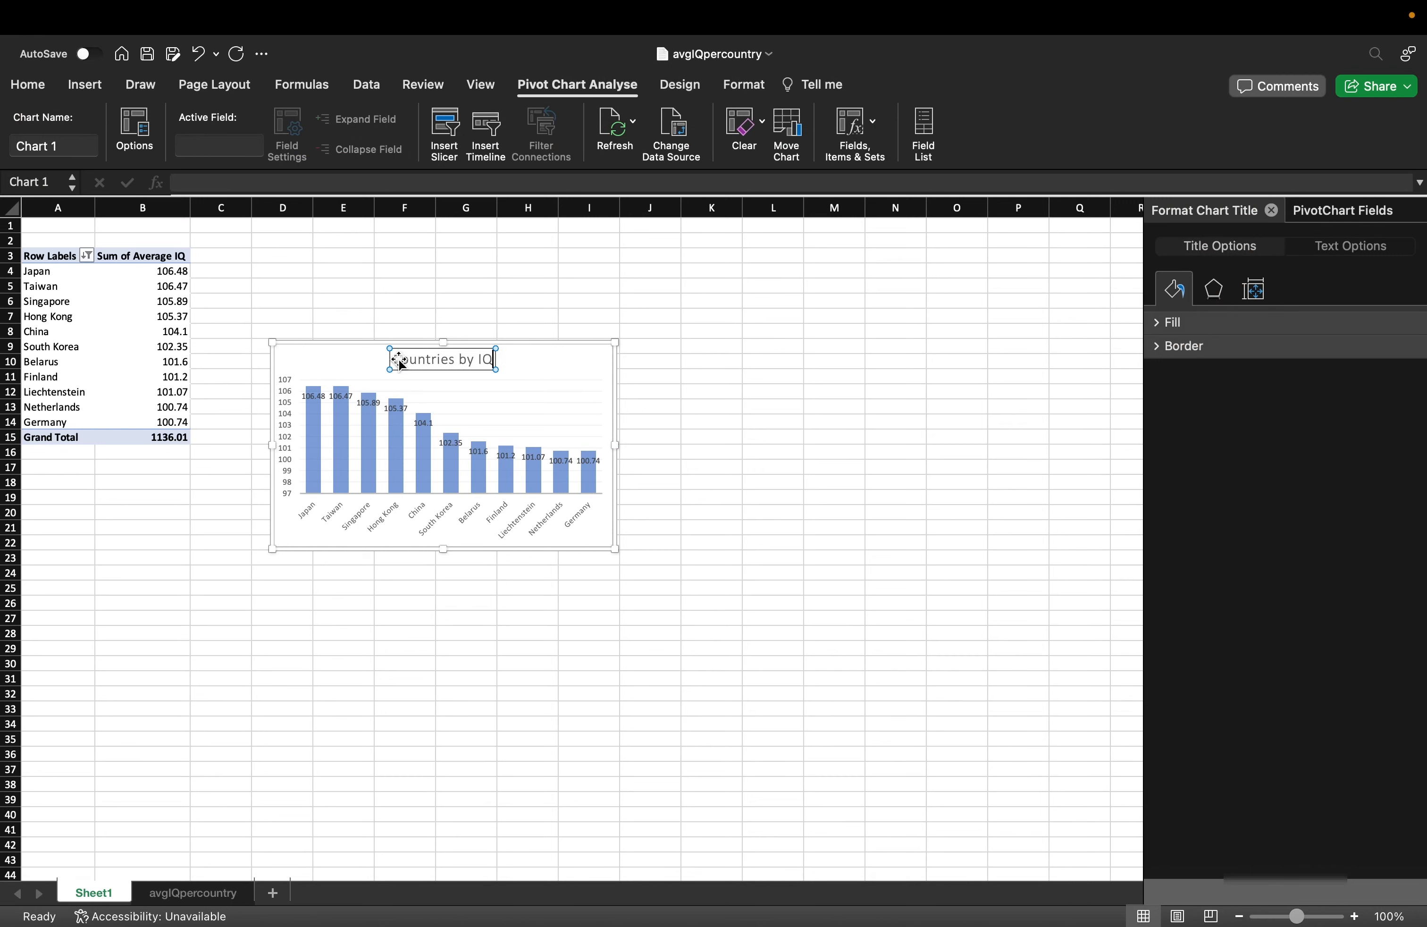
{"action": "left_click", "coordinate": [482, 359]}
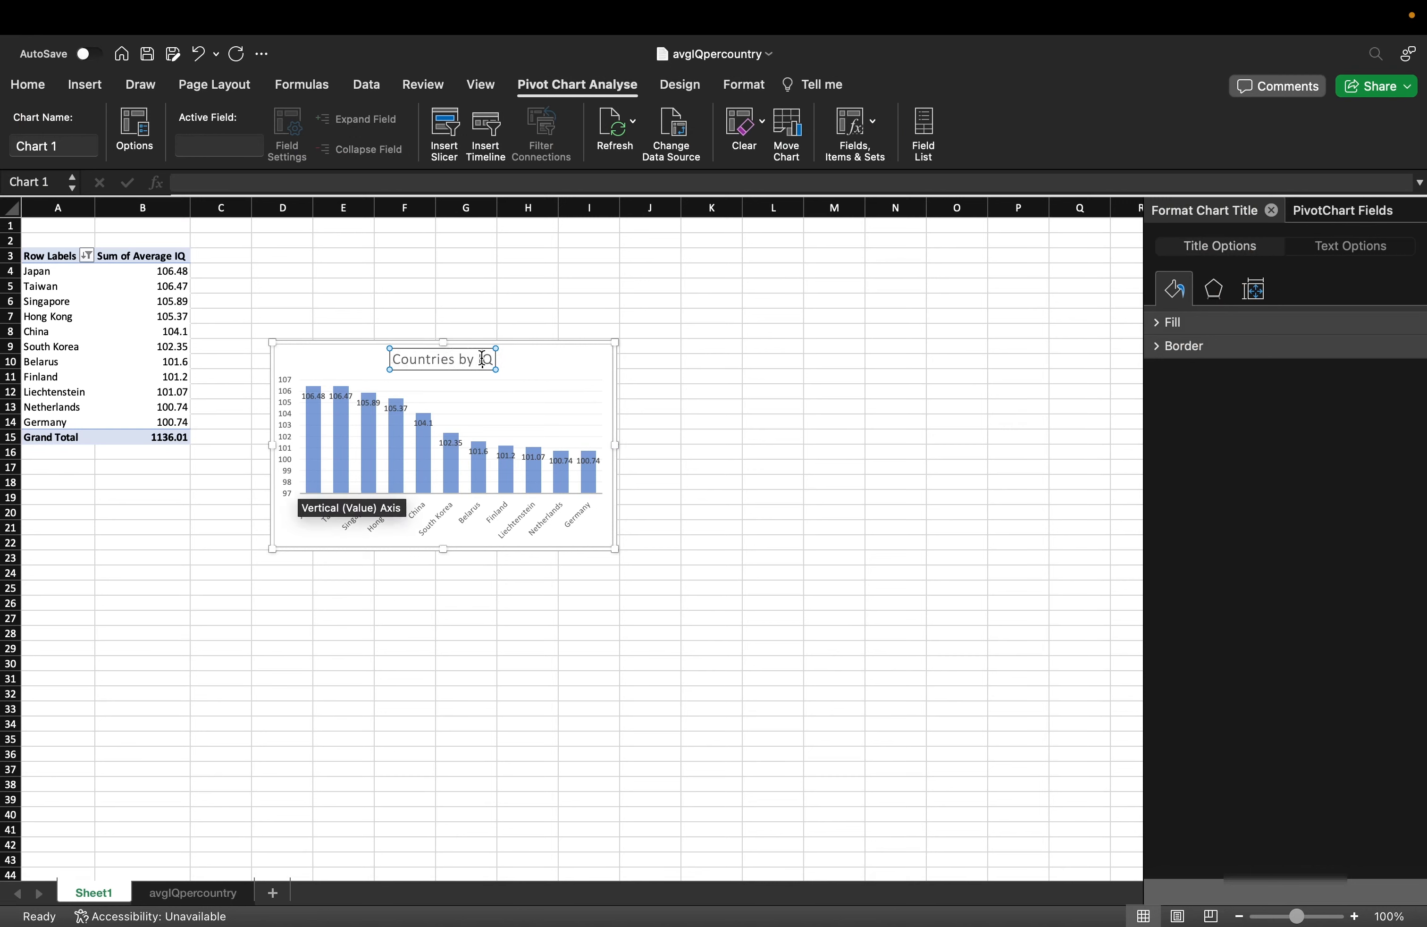
{"action": "key", "text": "BackSpace"}
{"action": "key", "text": "BackSpace"}
{"action": "key", "text": "BackSpace"}
{"action": "type", "text": "ranked by"}
{"action": "left_click", "coordinate": [745, 439]}
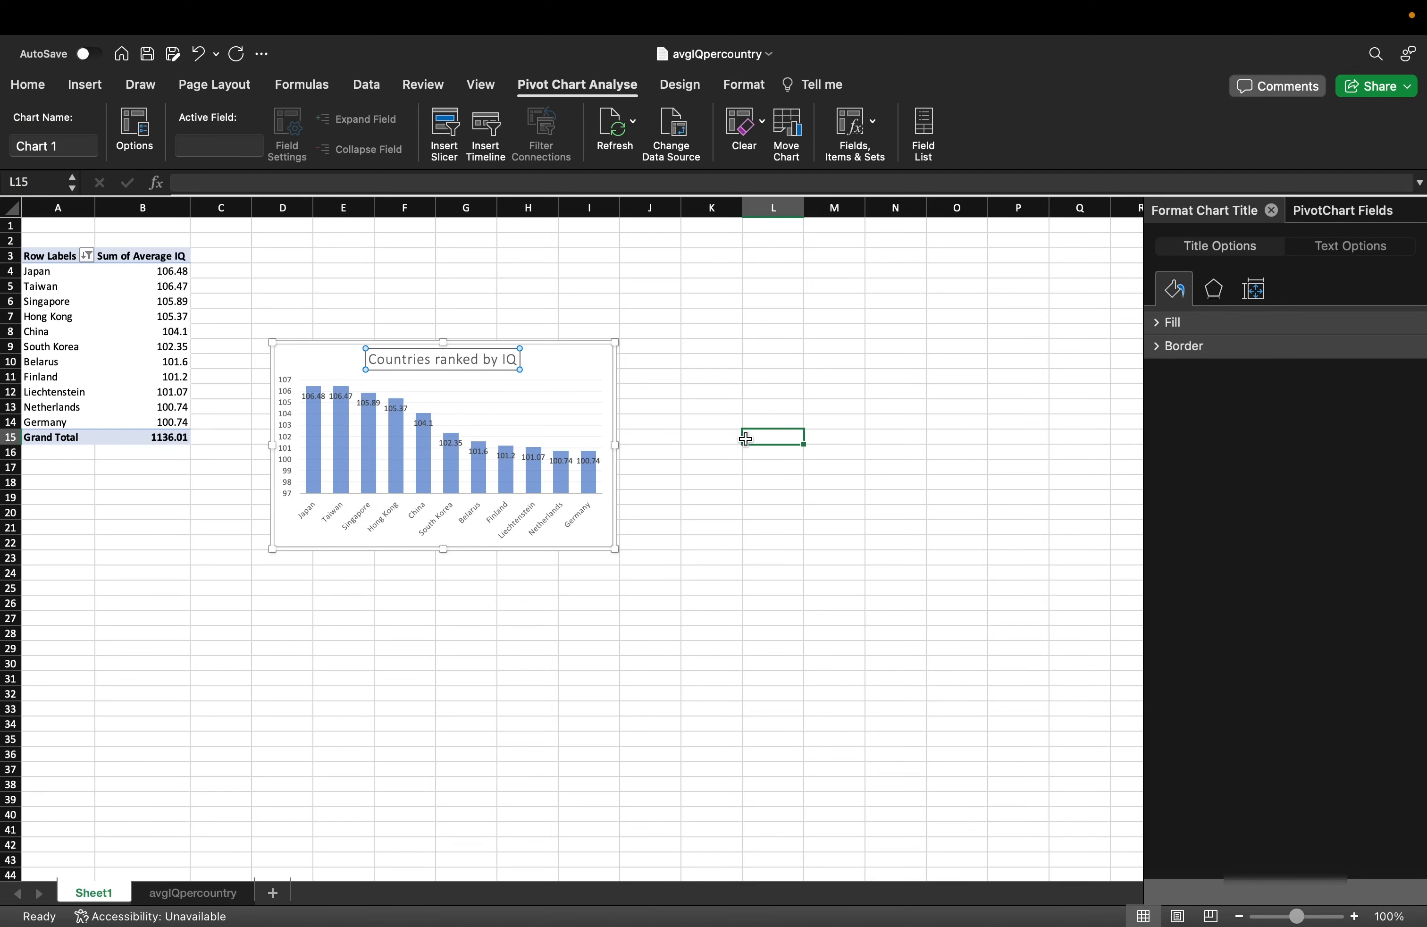
{"action": "left_click", "coordinate": [544, 360]}
{"action": "left_click_drag", "start_coordinate": [544, 361], "coordinate": [573, 328]}
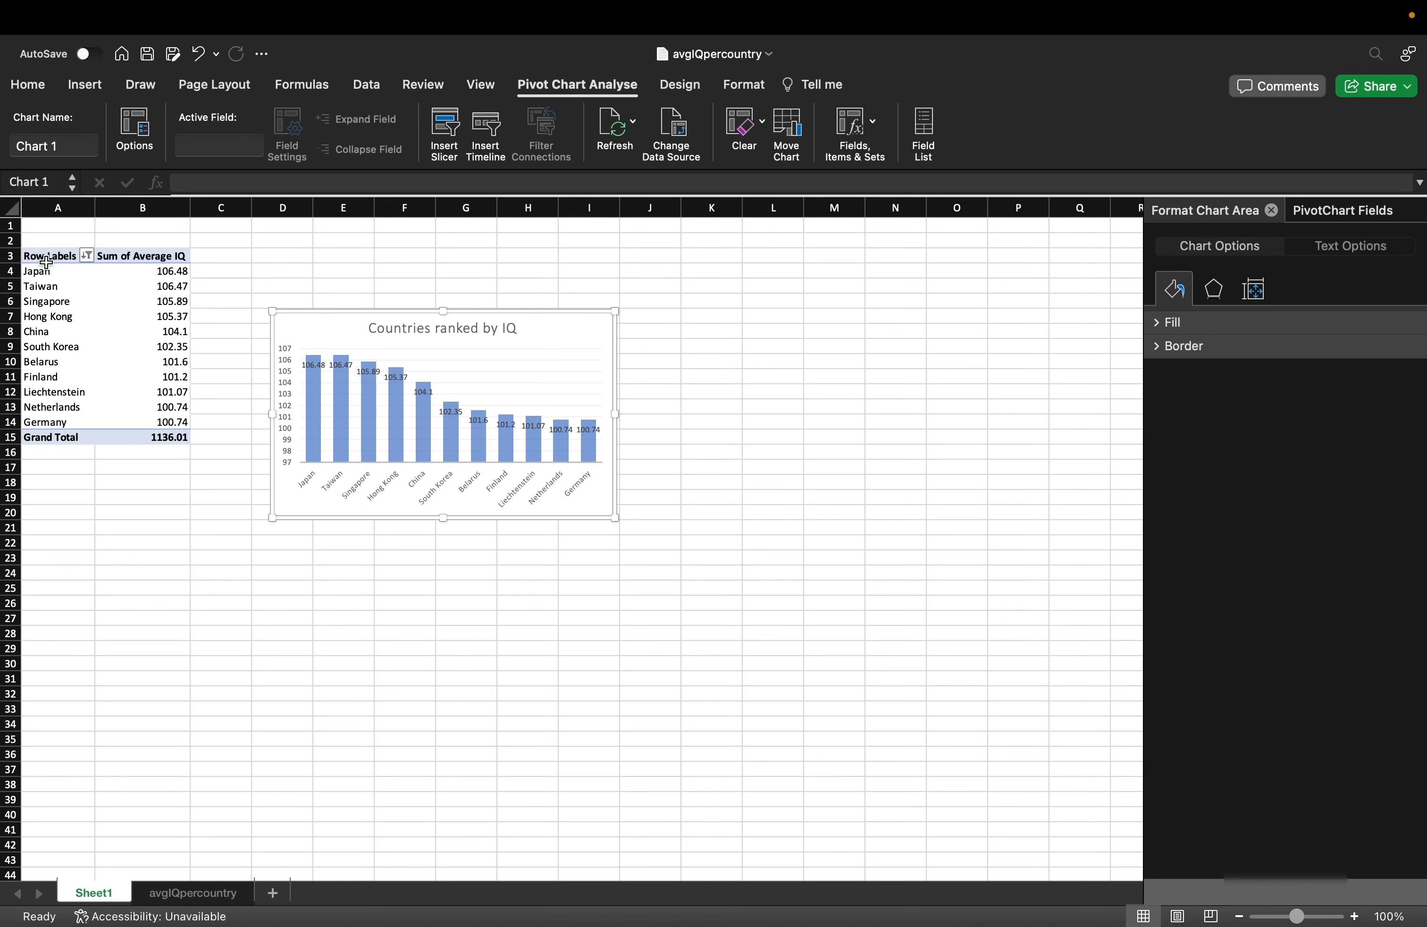
{"action": "mouse_move", "coordinate": [46, 261]}
{"action": "left_mouse_down"}
{"action": "mouse_move", "coordinate": [154, 439]}
{"action": "mouse_move", "coordinate": [41, 258]}
{"action": "left_mouse_up"}
Copy the pivot table A3:B15 and paste it at cell A57.
{"action": "key", "text": "super+c"}
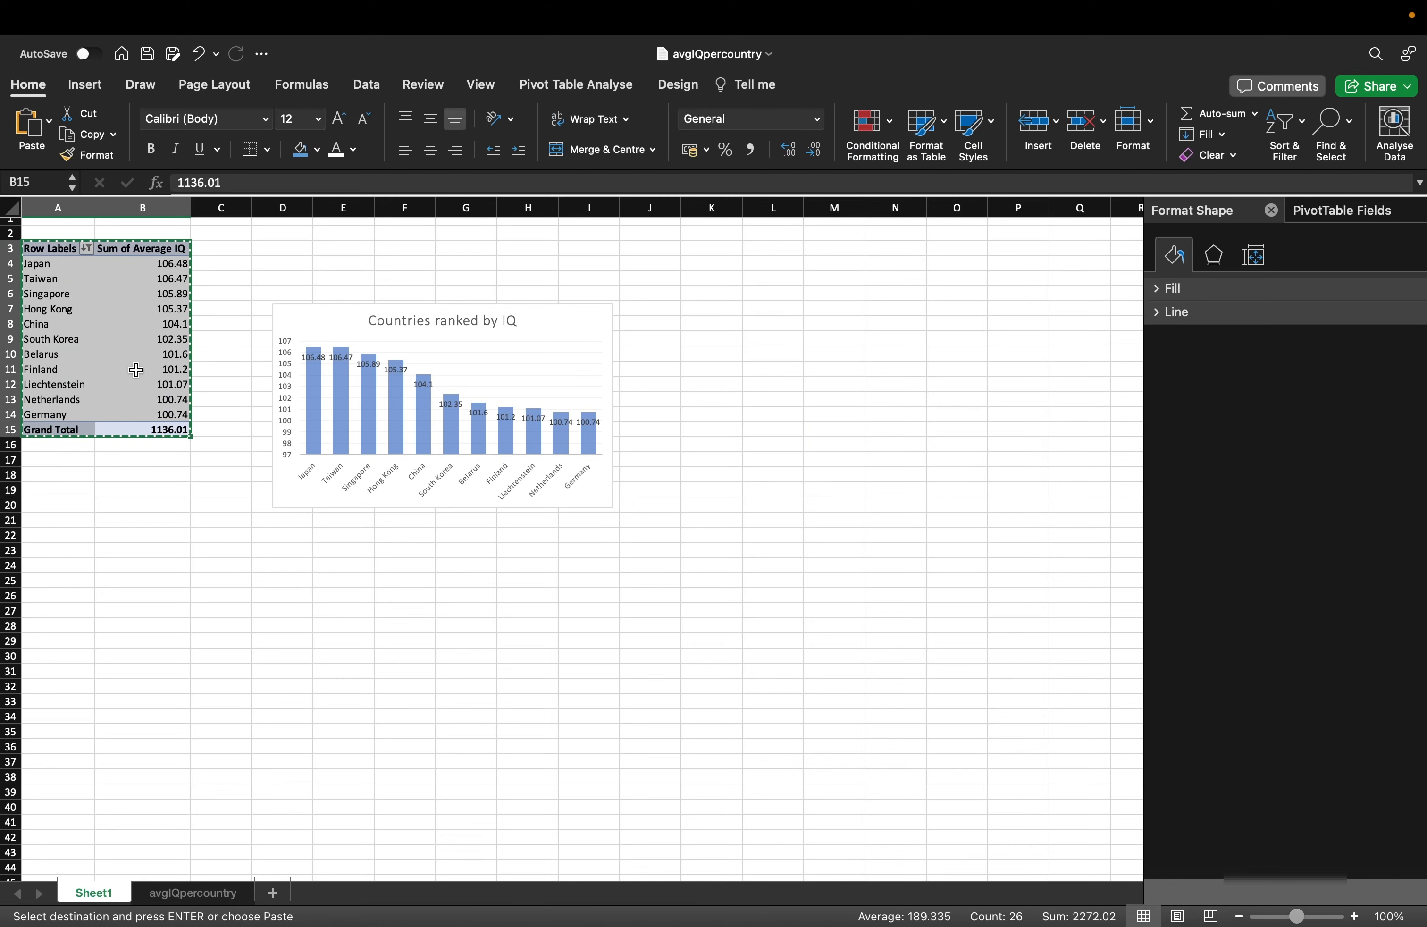
{"action": "scroll", "coordinate": [134, 370], "scroll_direction": "down", "scroll_amount": 10}
{"action": "scroll", "coordinate": [136, 370], "scroll_direction": "down", "scroll_amount": 3}
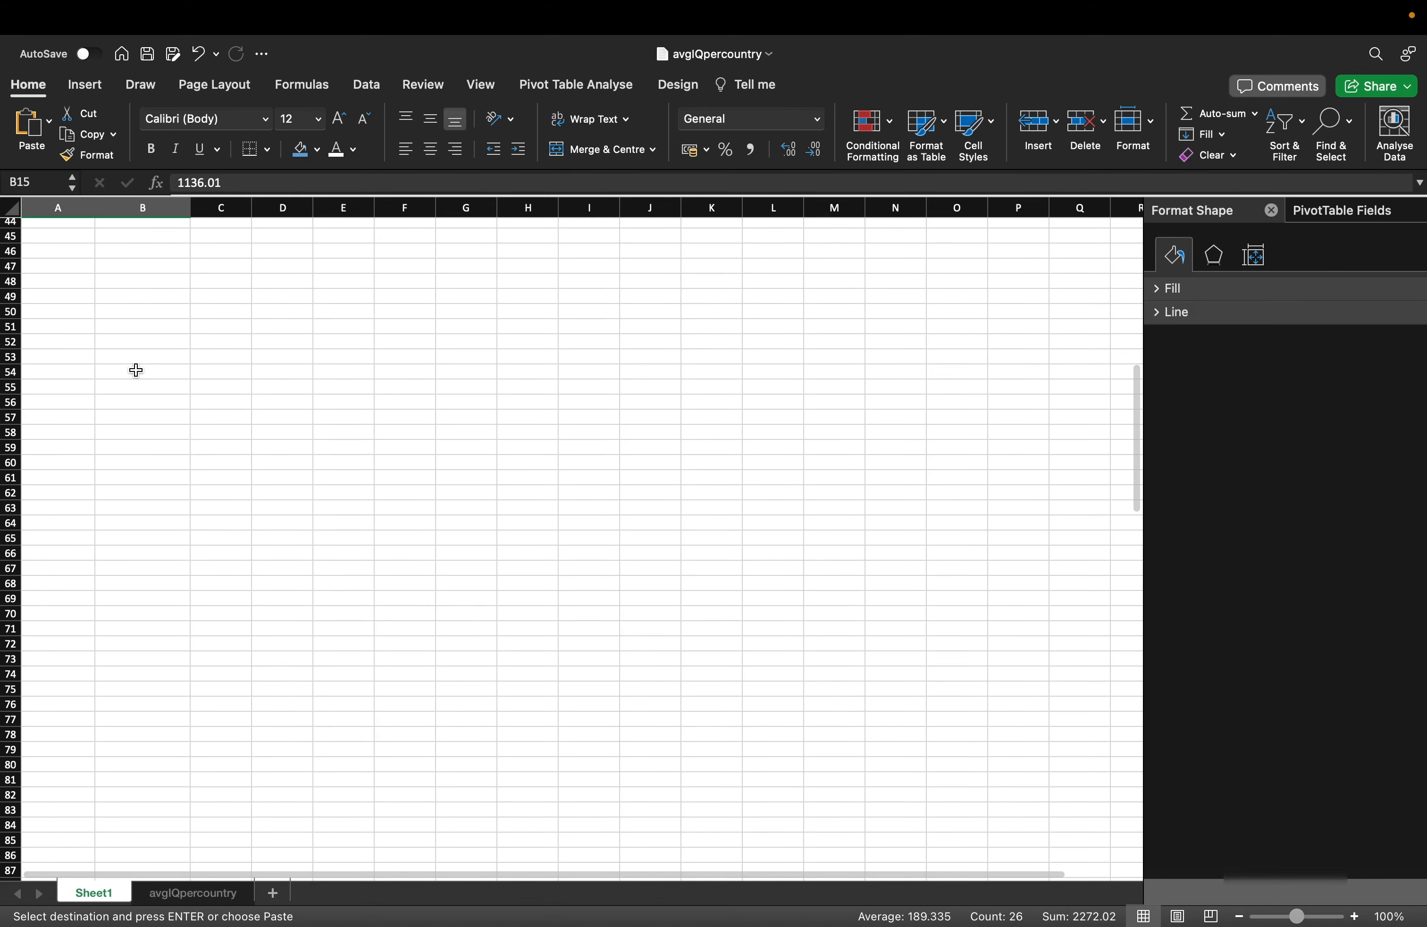
{"action": "scroll", "coordinate": [91, 369], "scroll_direction": "up", "scroll_amount": 13}
{"action": "scroll", "coordinate": [90, 370], "scroll_direction": "down", "scroll_amount": 12}
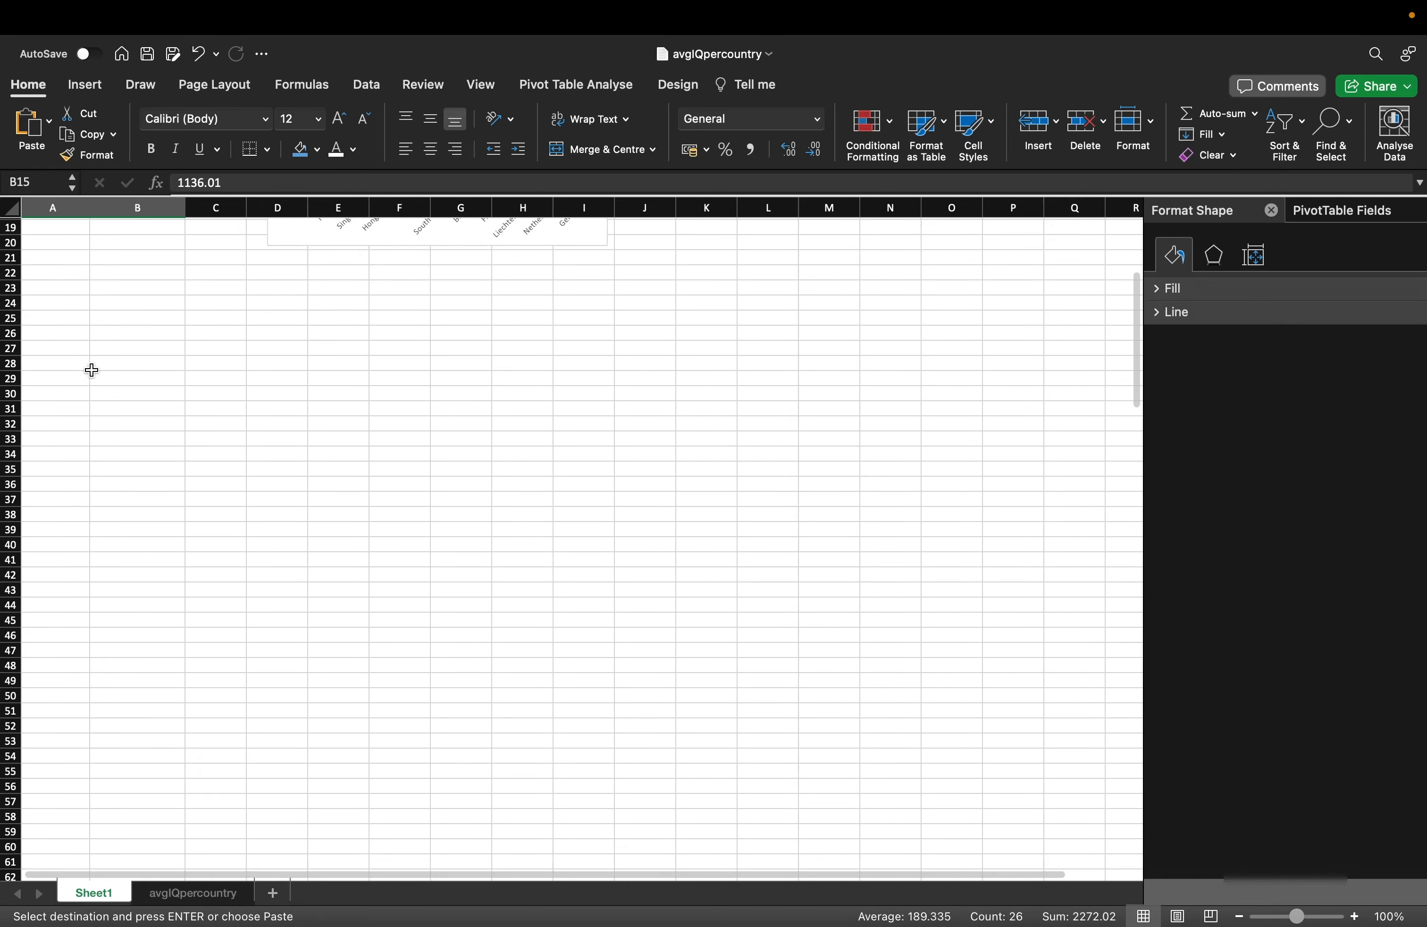
{"action": "left_click", "coordinate": [64, 344]}
{"action": "key", "text": "Return"}
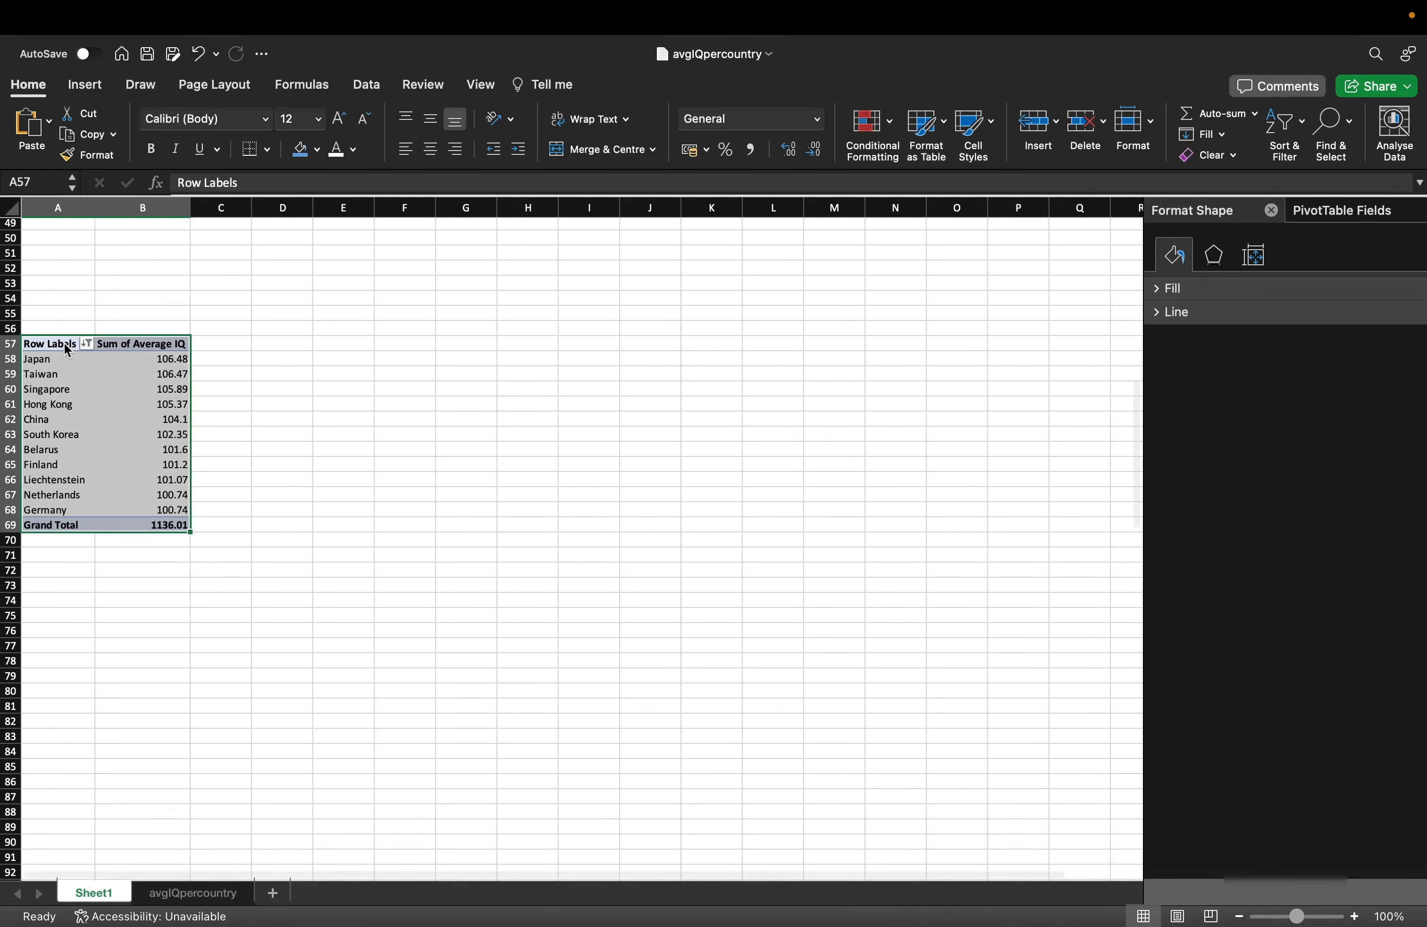
{"action": "scroll", "coordinate": [191, 416], "scroll_direction": "up", "scroll_amount": 3}
{"action": "scroll", "coordinate": [213, 557], "scroll_direction": "up", "scroll_amount": 13}
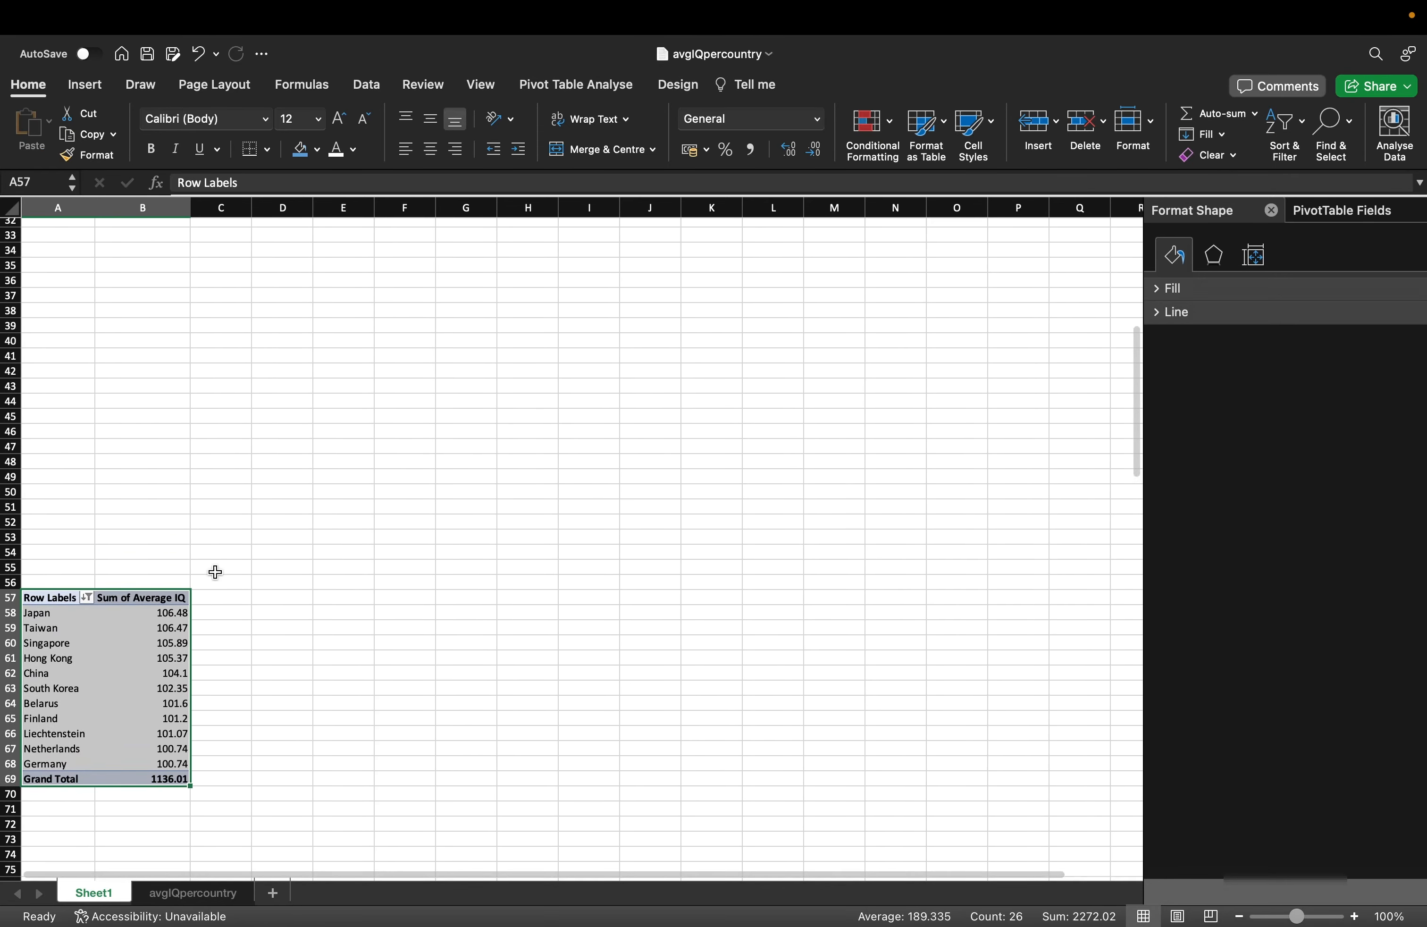
{"action": "scroll", "coordinate": [214, 573], "scroll_direction": "down", "scroll_amount": 14}
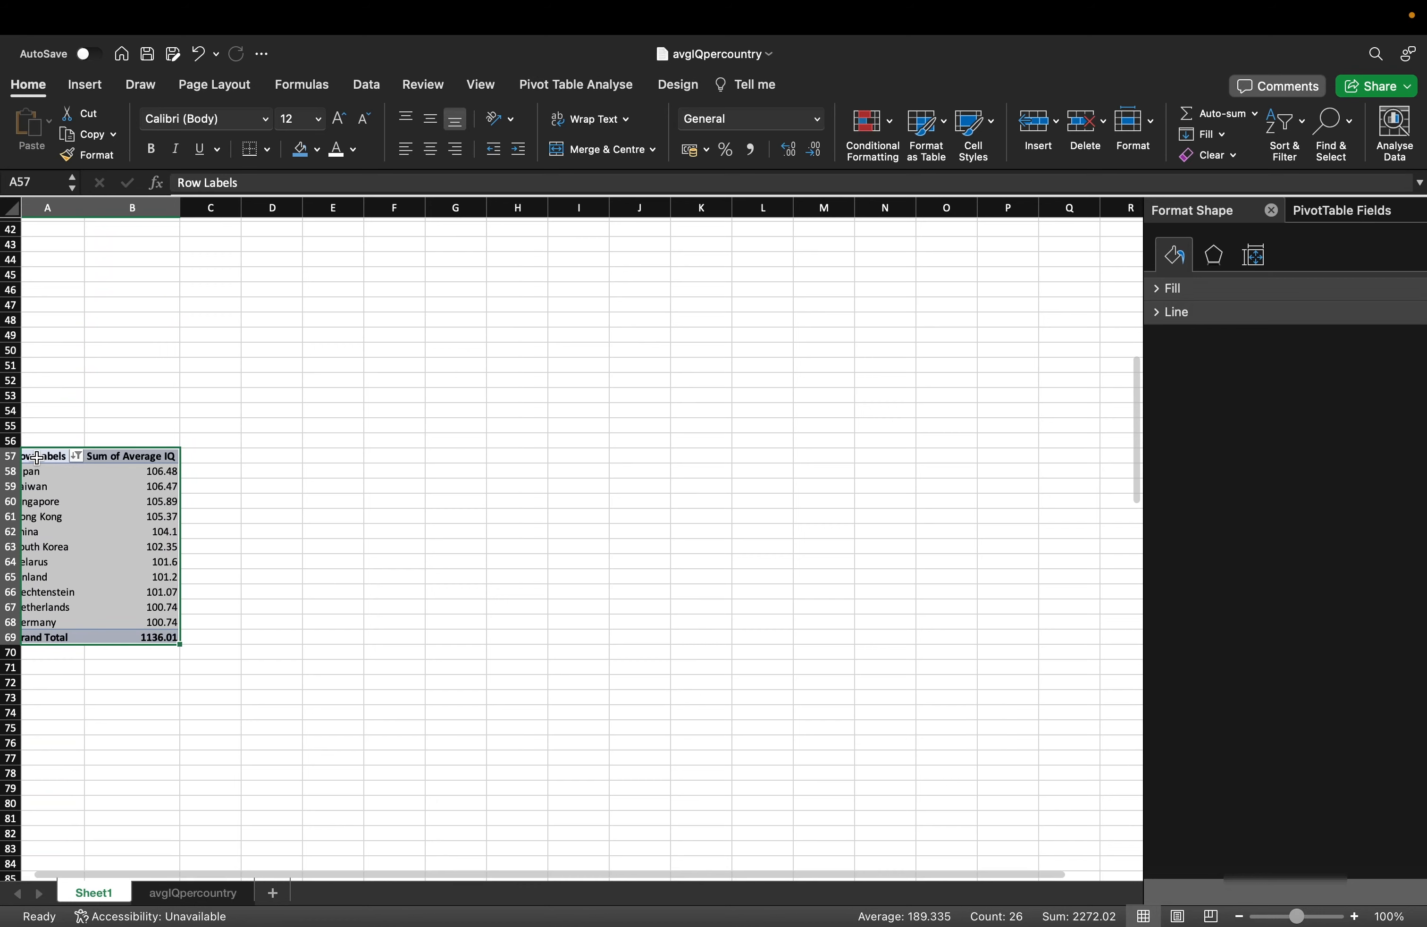
{"action": "scroll", "coordinate": [188, 579], "scroll_direction": "up", "scroll_amount": 13}
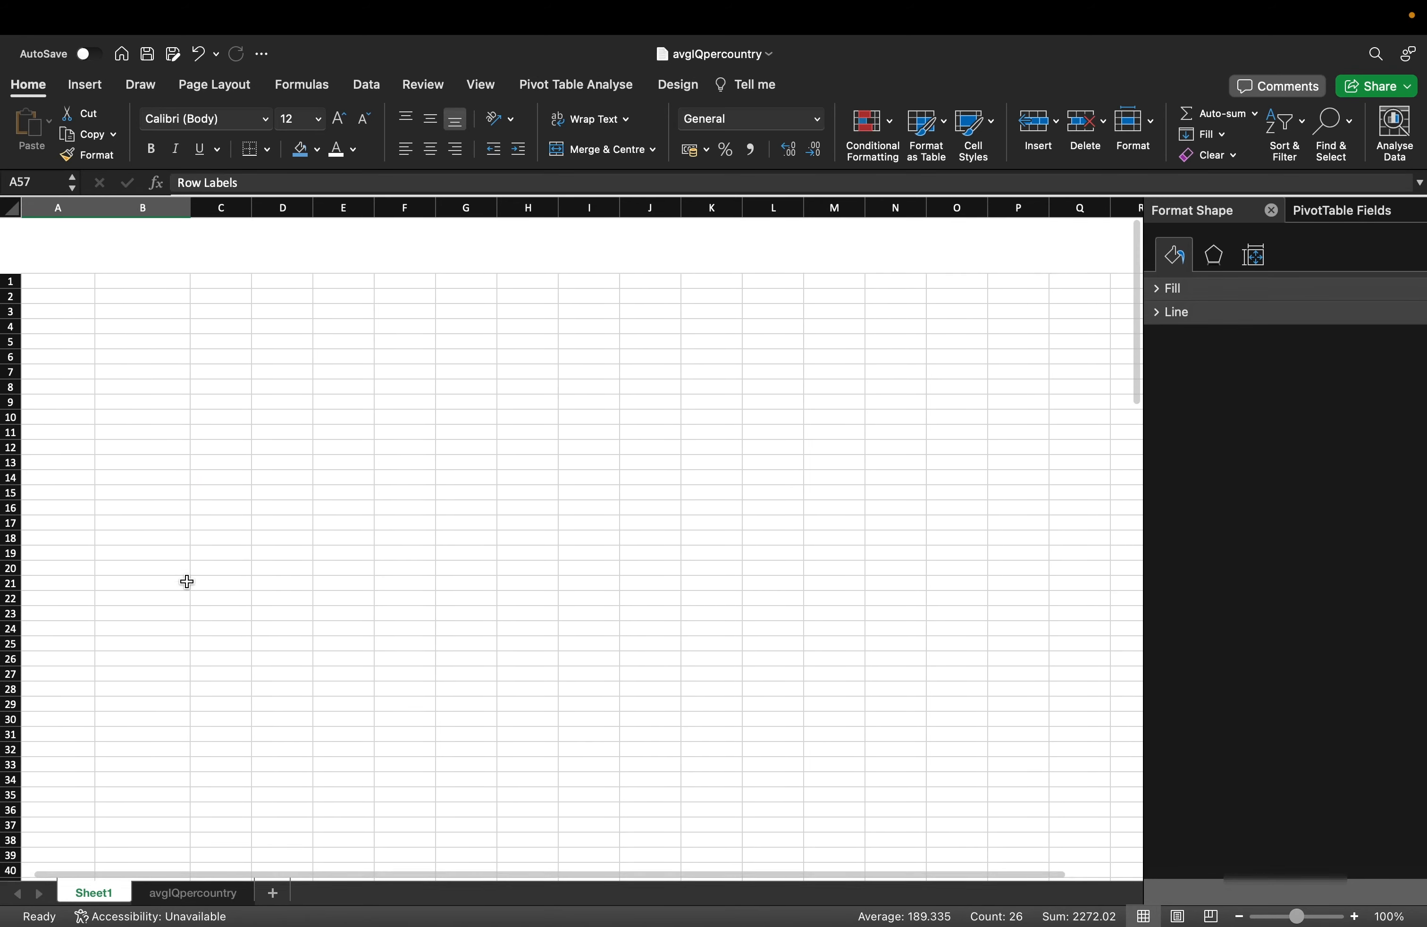
{"action": "scroll", "coordinate": [187, 582], "scroll_direction": "up", "scroll_amount": 4}
{"action": "left_click", "coordinate": [287, 577]}
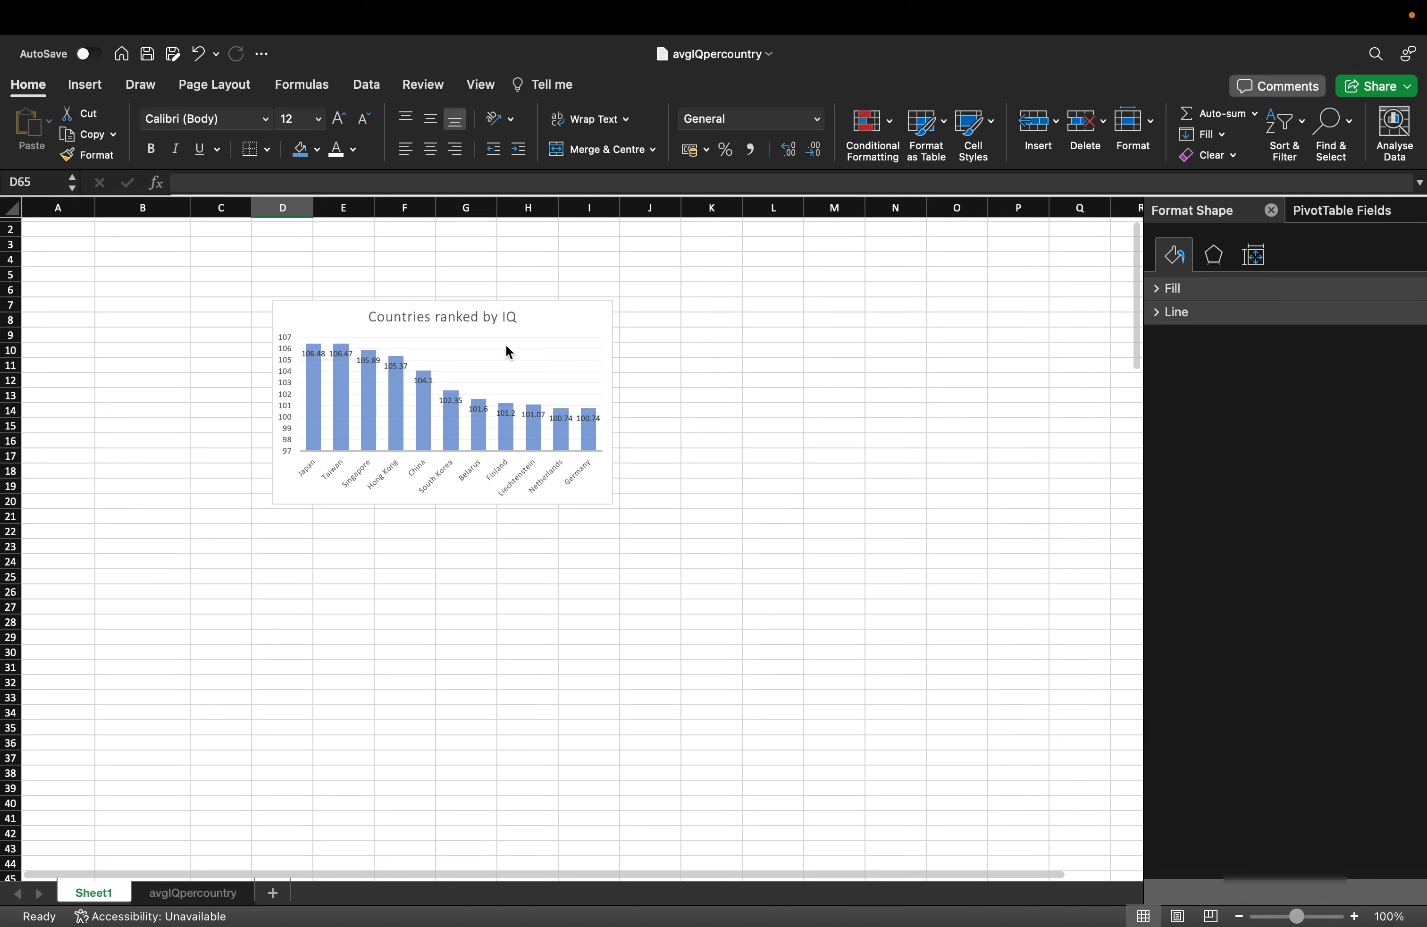
Move the Countries ranked by IQ chart left, enlarge it, and make it a Clustered Bar chart.
{"action": "left_click_drag", "start_coordinate": [545, 304], "coordinate": [417, 320]}
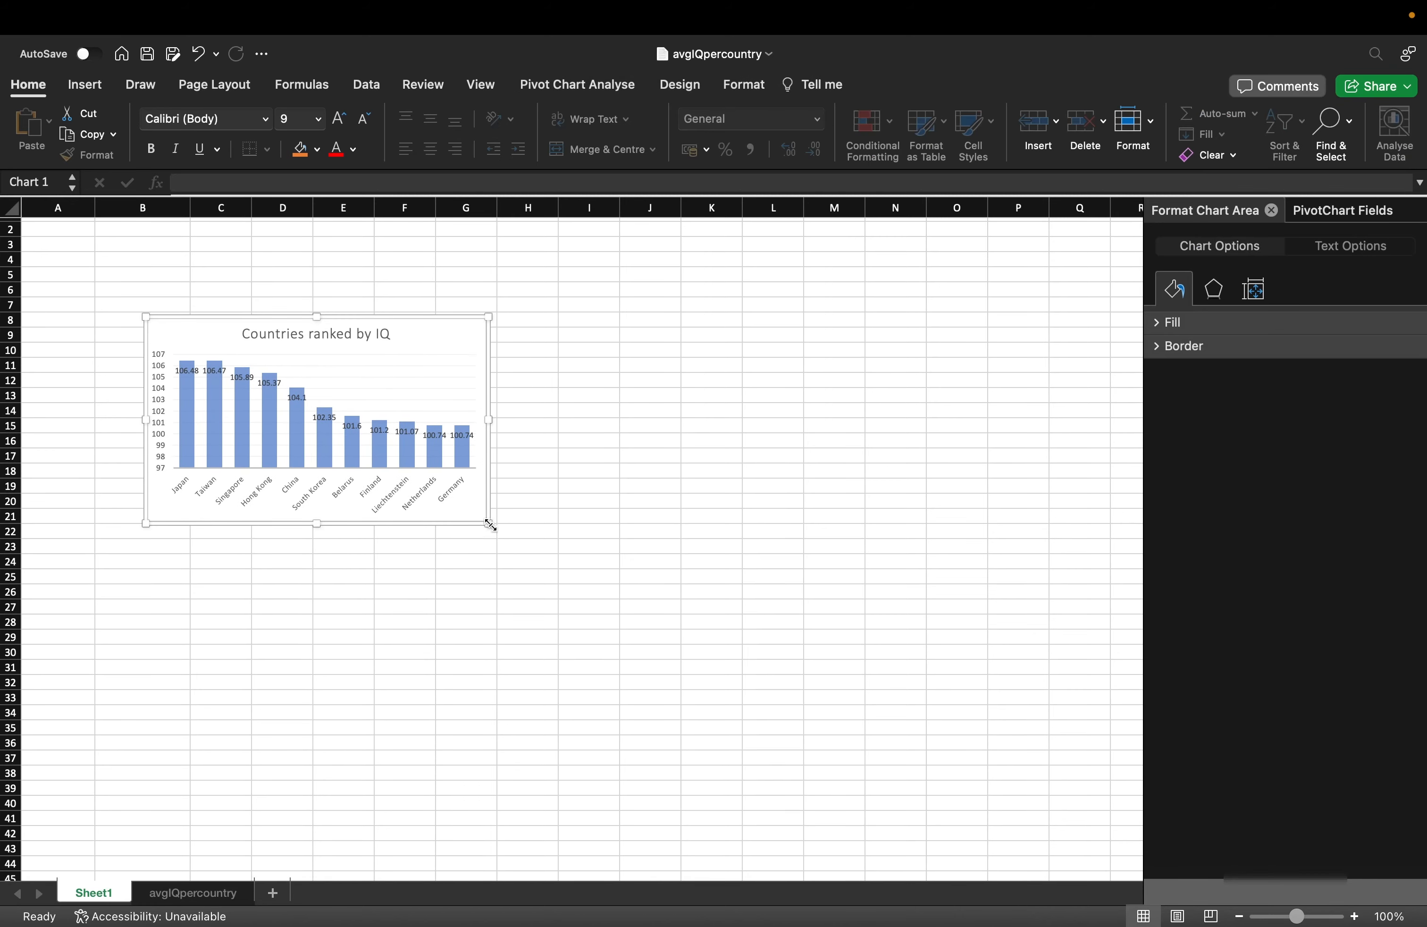
{"action": "left_click_drag", "start_coordinate": [490, 524], "coordinate": [562, 583]}
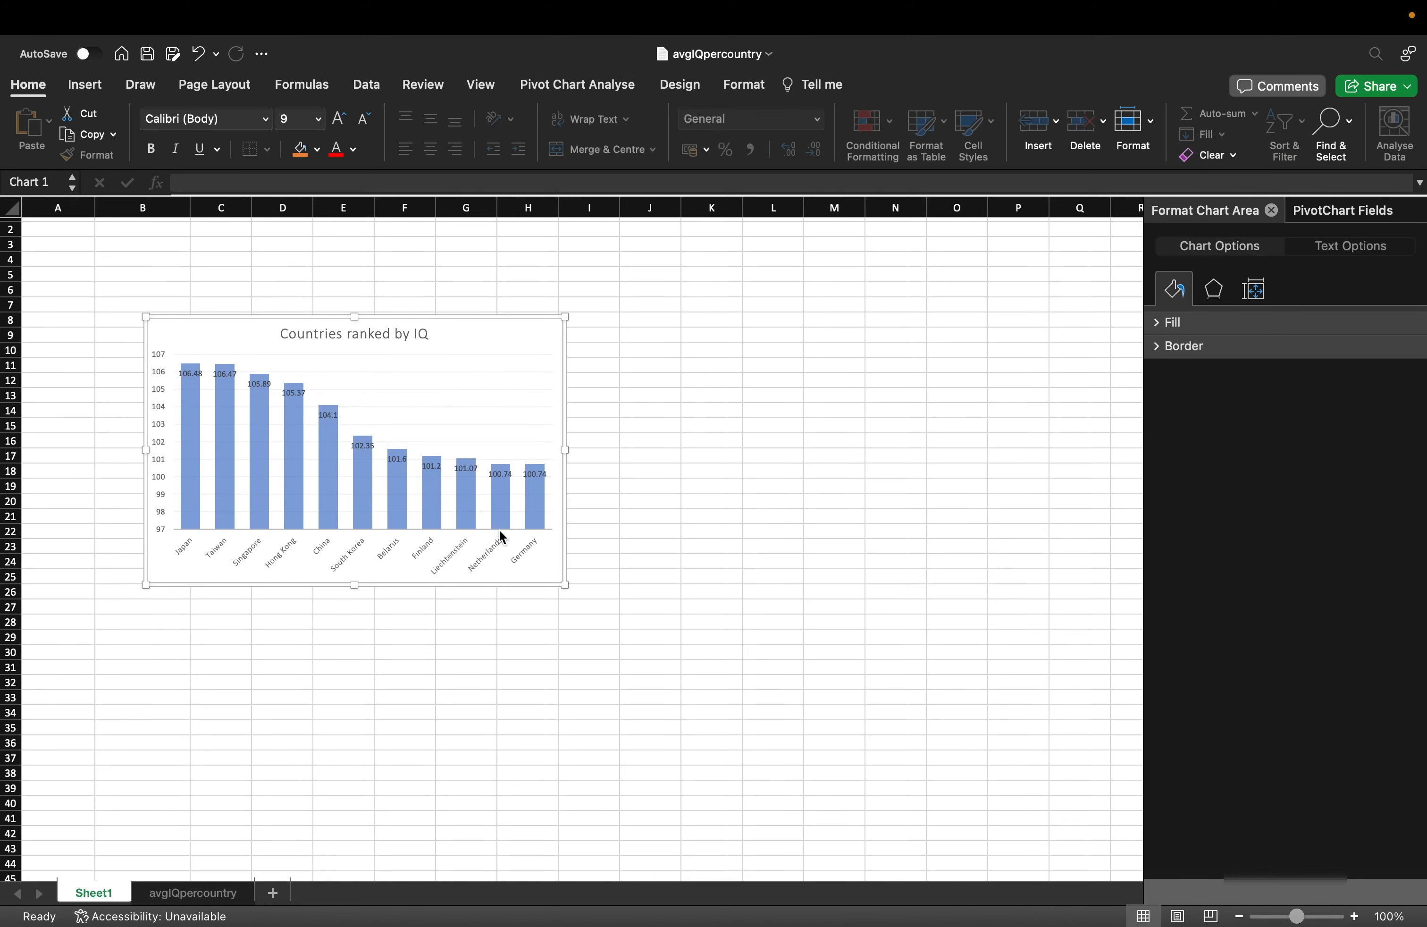
{"action": "left_click", "coordinate": [288, 548]}
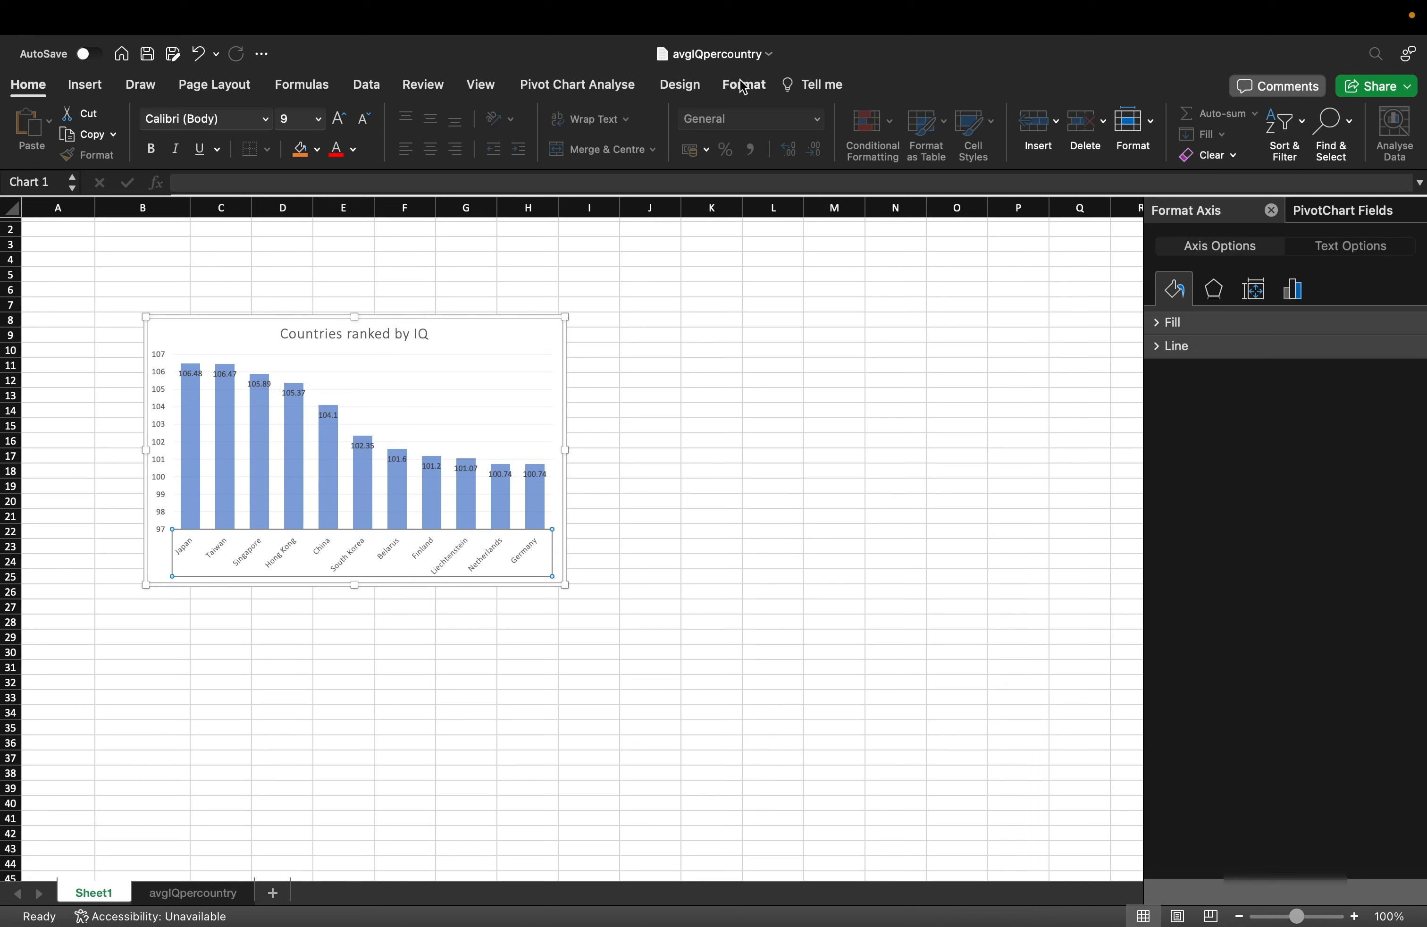
{"action": "left_click", "coordinate": [680, 85]}
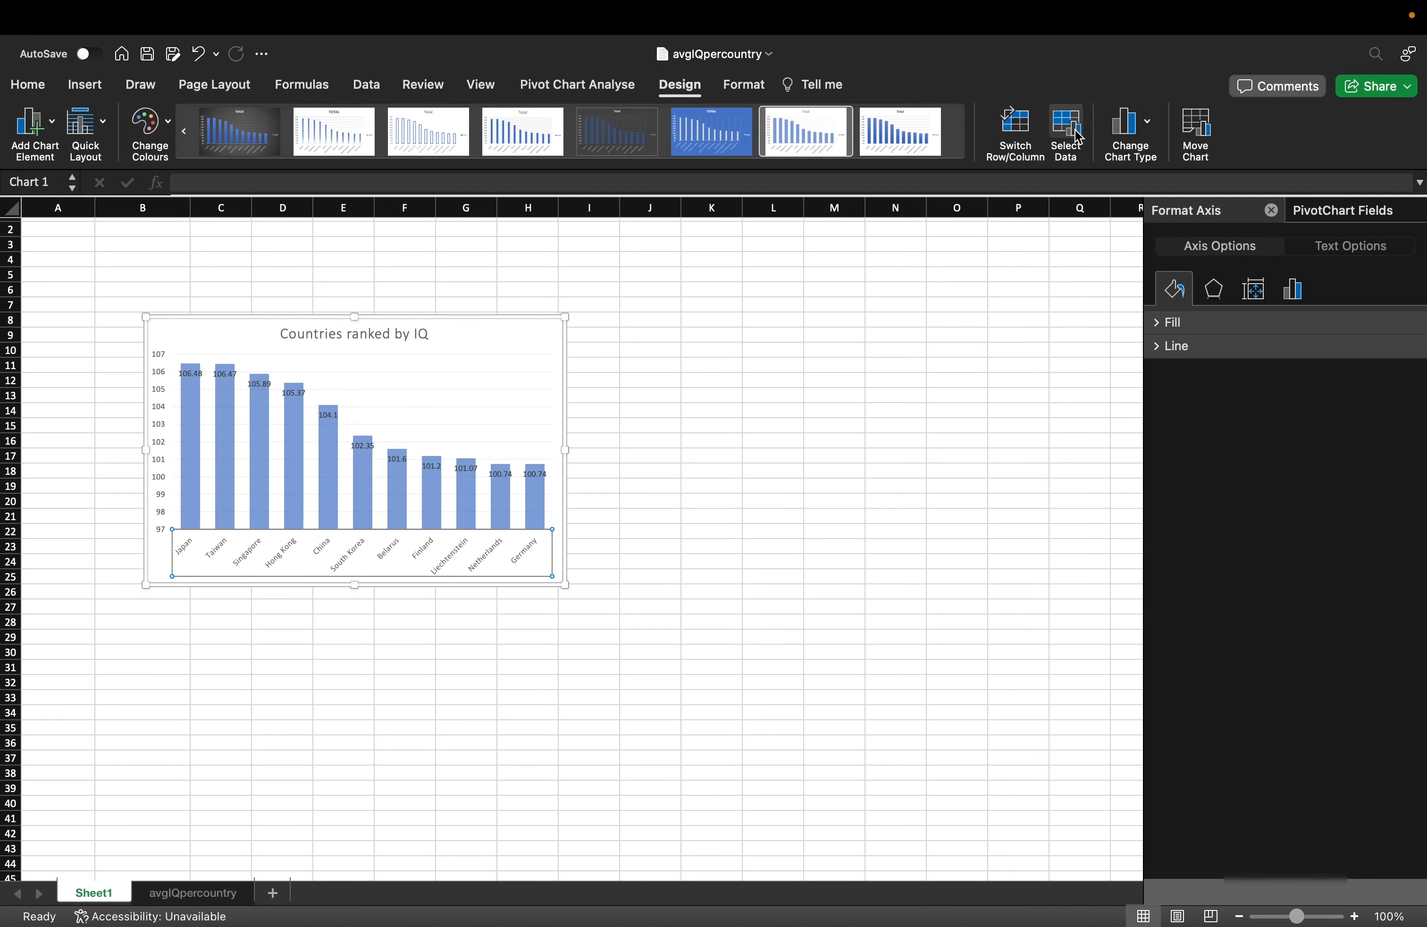
{"action": "left_click", "coordinate": [1130, 123]}
{"action": "mouse_move", "coordinate": [1200, 163]}
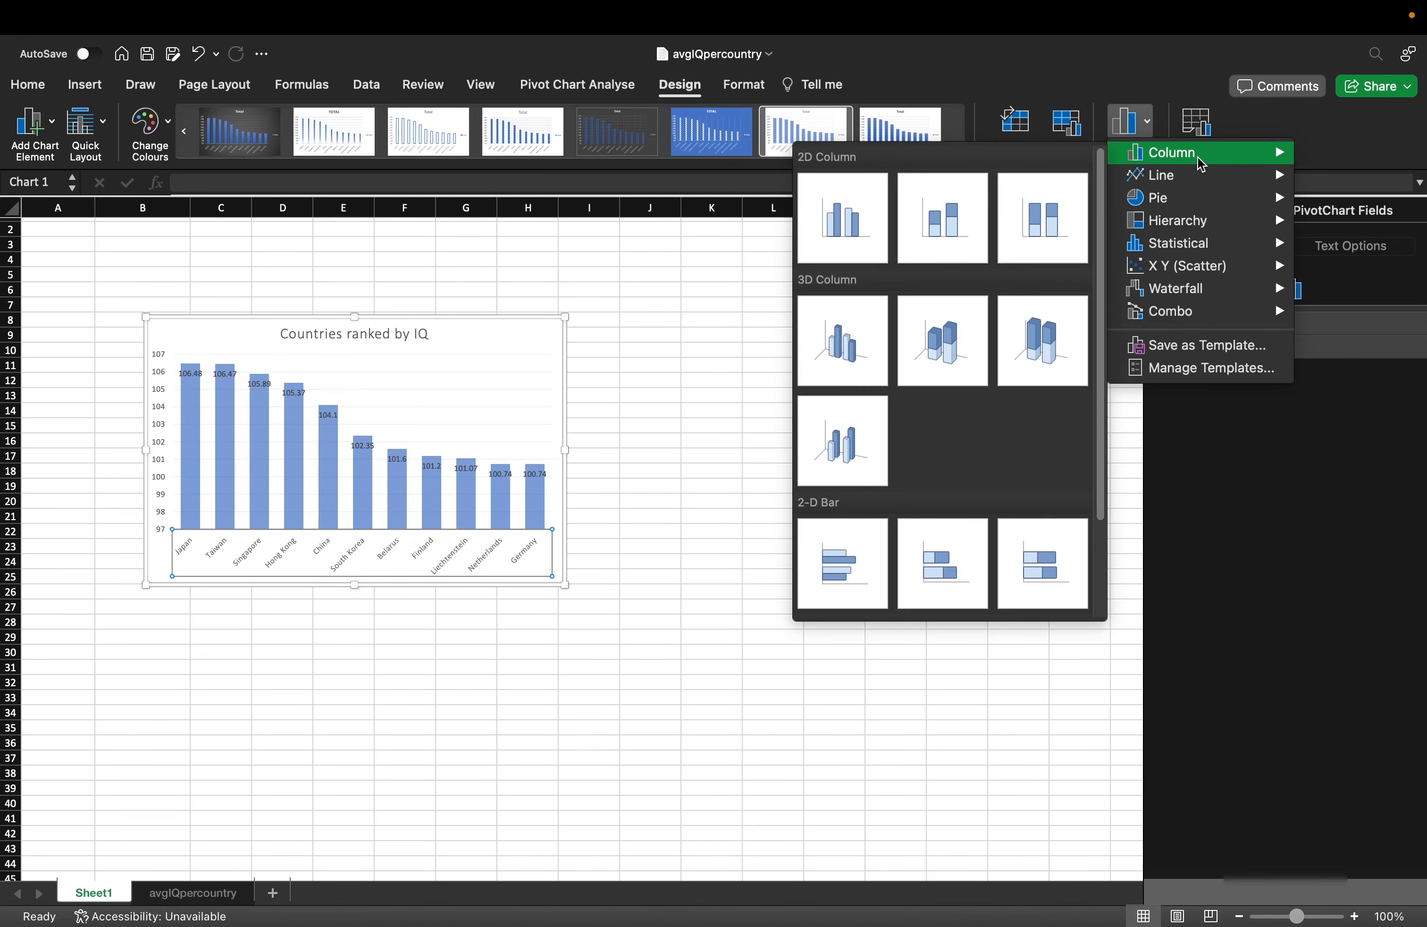
{"action": "left_click", "coordinate": [843, 565]}
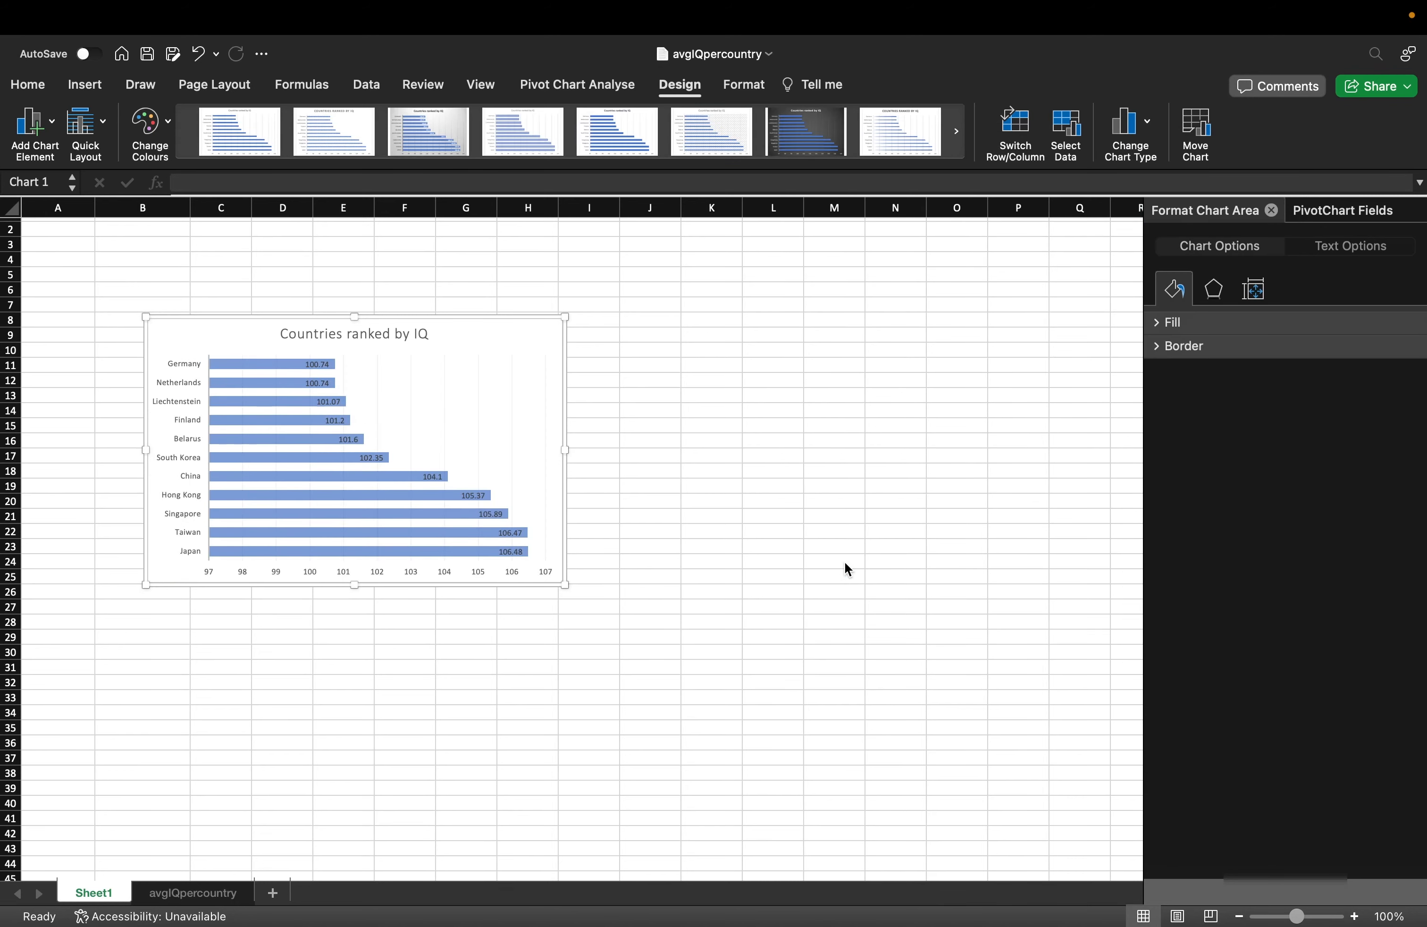
Increase the font size of the country names on the chart's vertical axis.
{"action": "left_click", "coordinate": [192, 367]}
{"action": "left_click", "coordinate": [28, 84]}
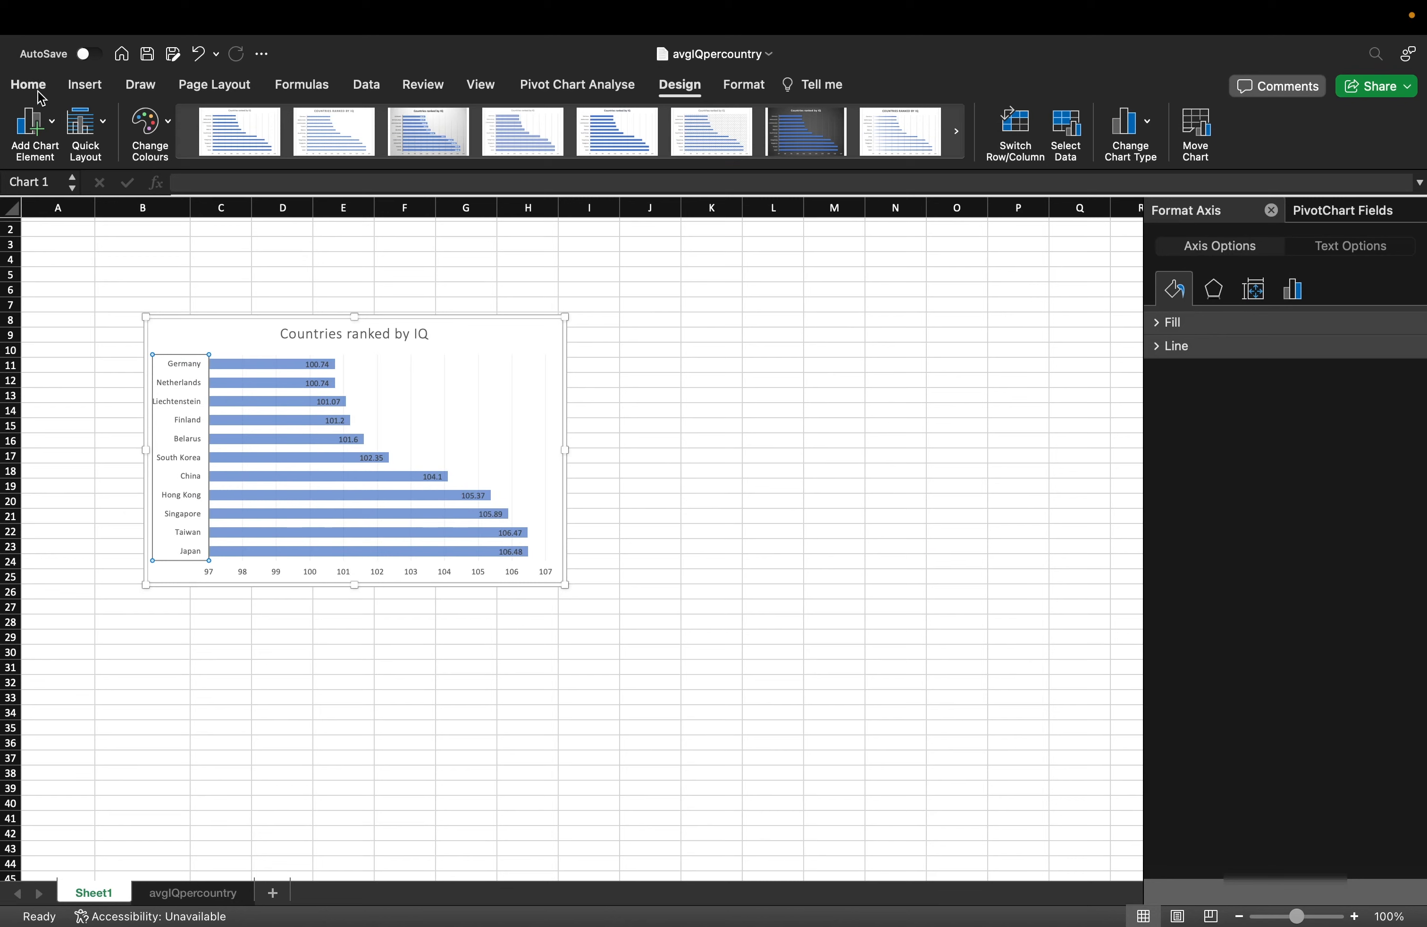
{"action": "left_click", "coordinate": [661, 385]}
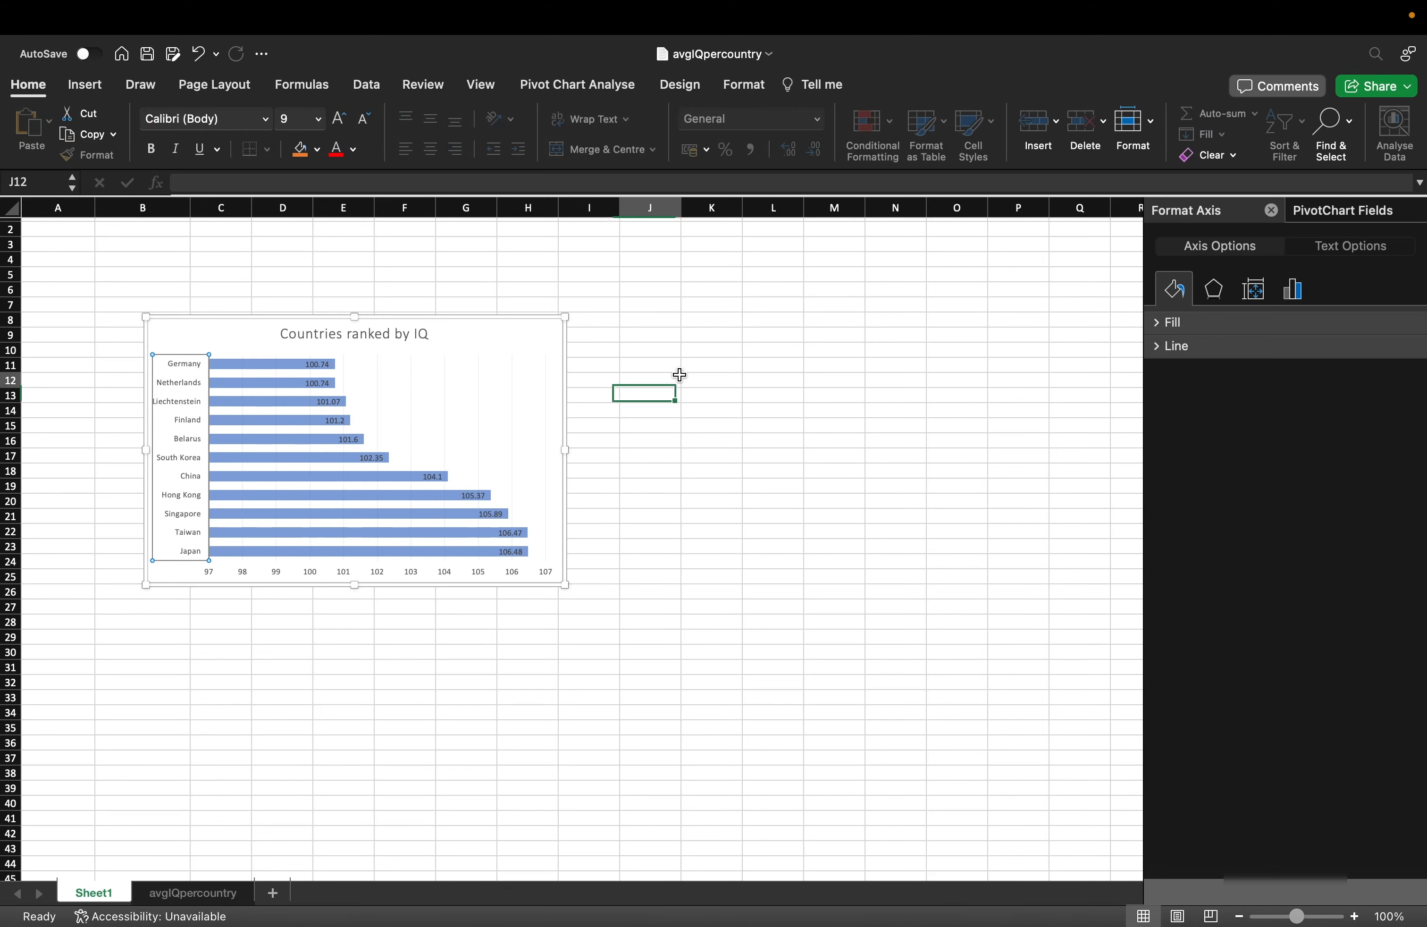
{"action": "left_click", "coordinate": [539, 344]}
{"action": "left_click", "coordinate": [536, 337]}
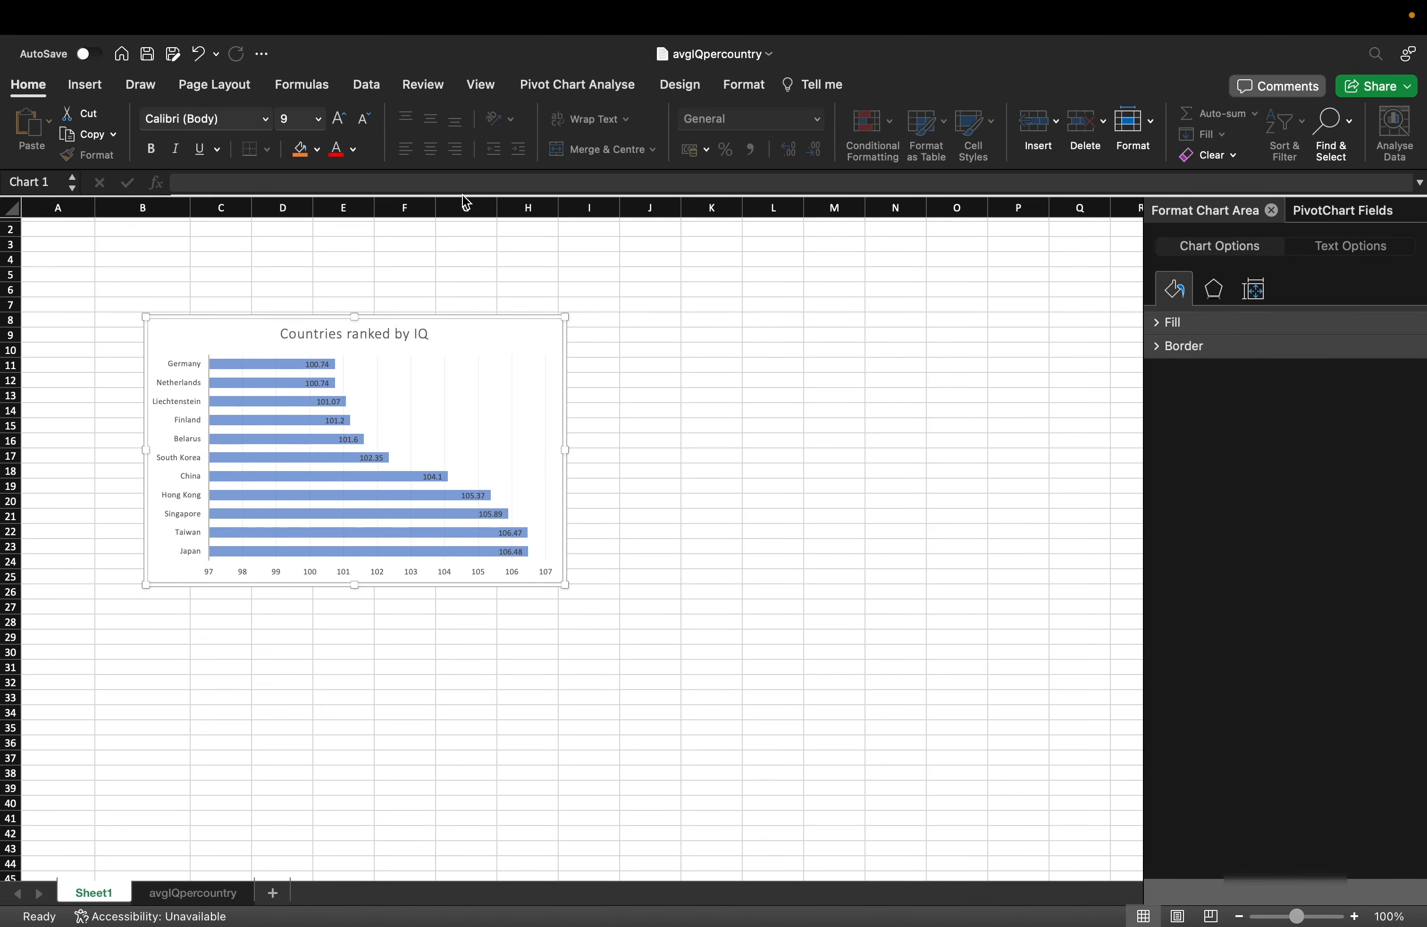
{"action": "left_click", "coordinate": [743, 83]}
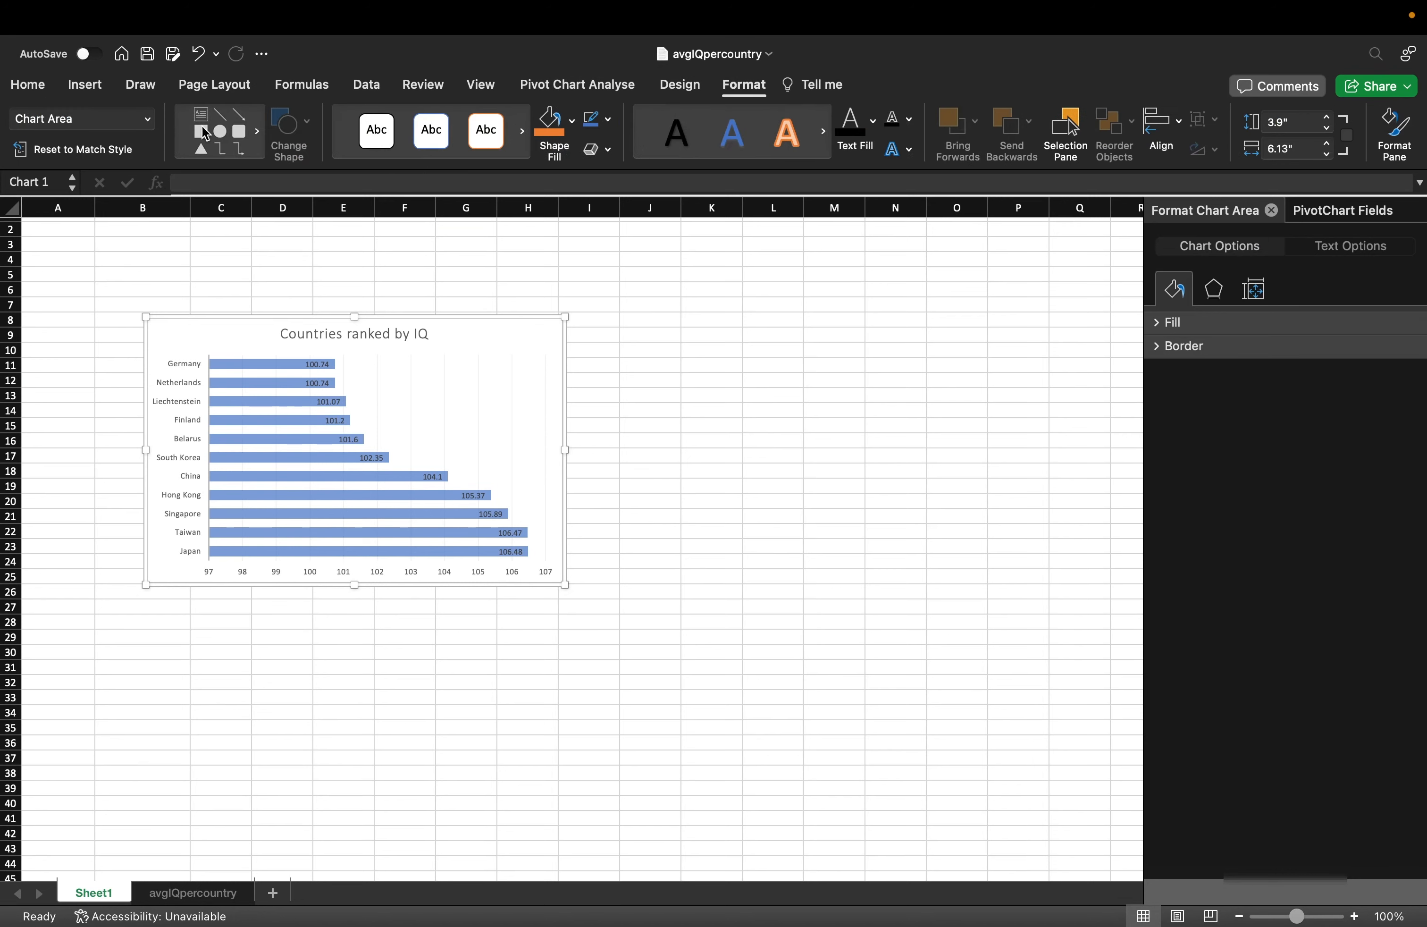
{"action": "left_click", "coordinate": [680, 87]}
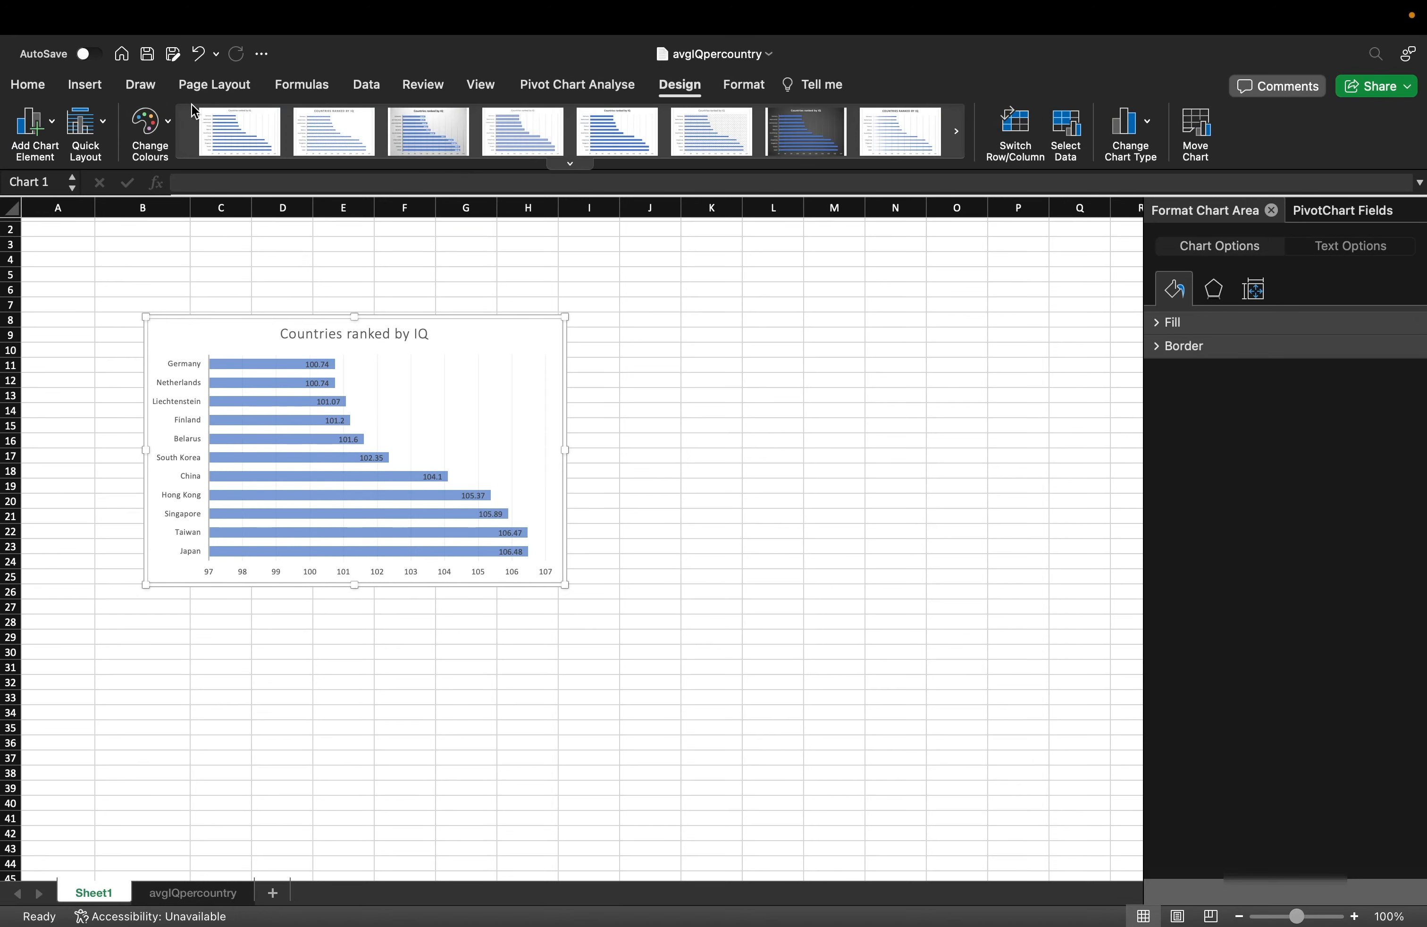
{"action": "left_click", "coordinate": [29, 86]}
{"action": "left_click", "coordinate": [623, 326]}
{"action": "left_click", "coordinate": [168, 361]}
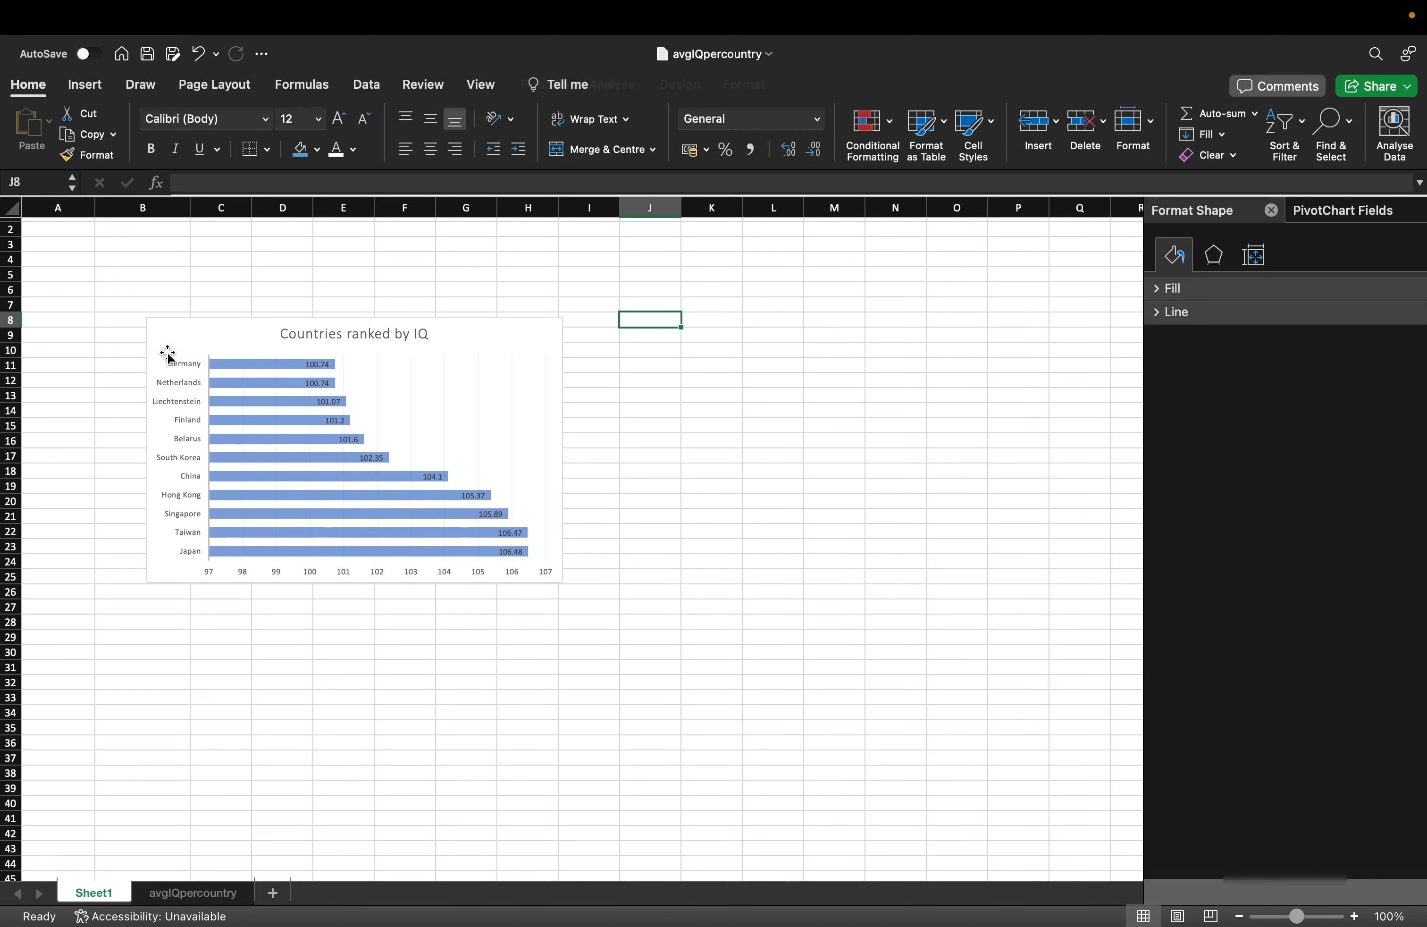
{"action": "left_click", "coordinate": [168, 361]}
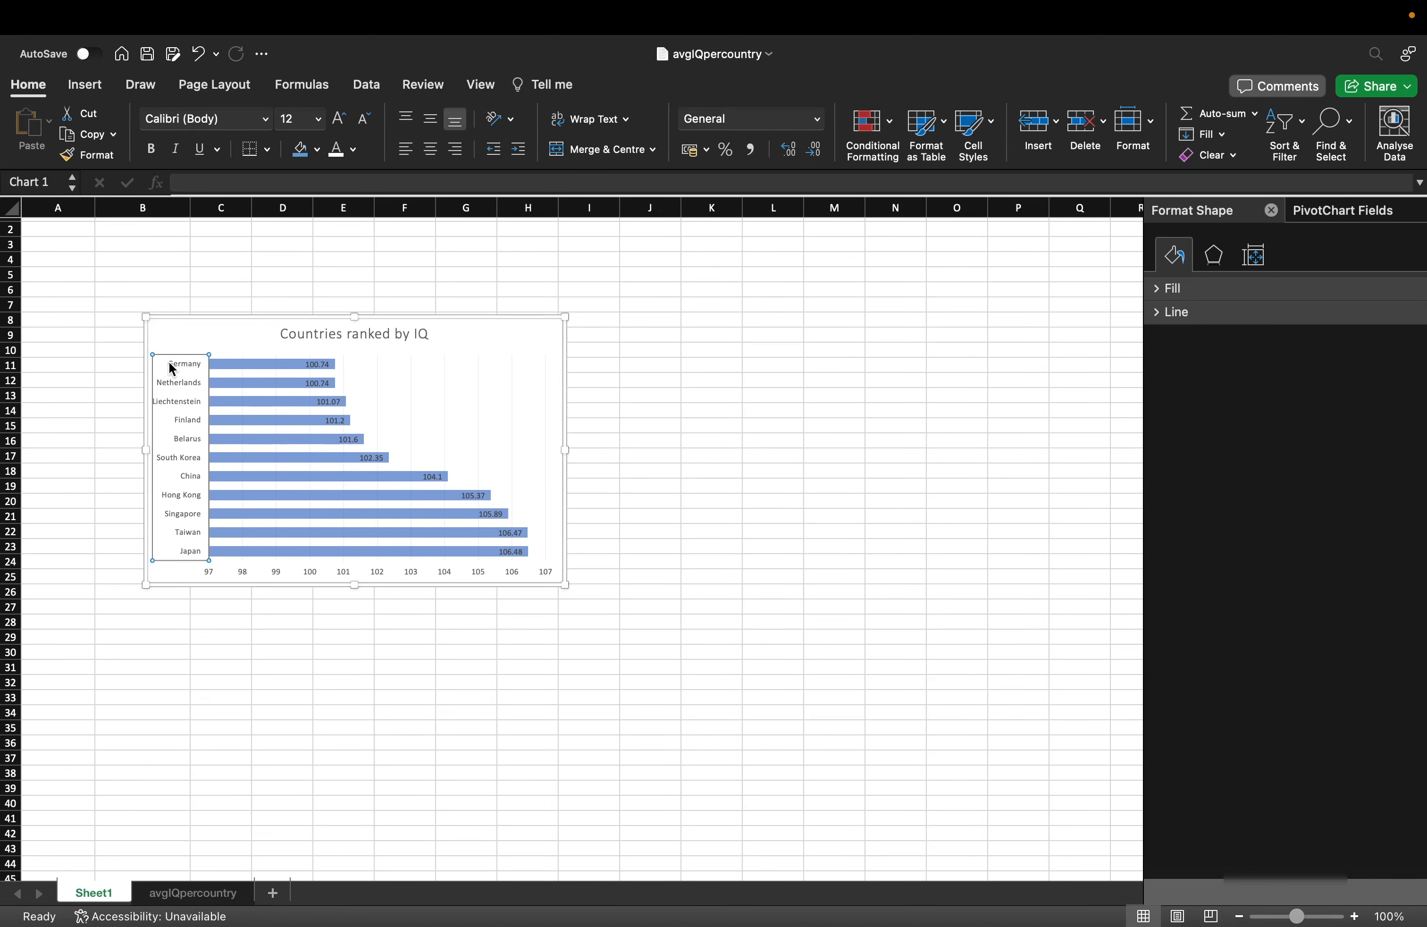
{"action": "left_click", "coordinate": [340, 119]}
Enlarge the bar value labels to size 14 and colour them white.
{"action": "left_click", "coordinate": [331, 368]}
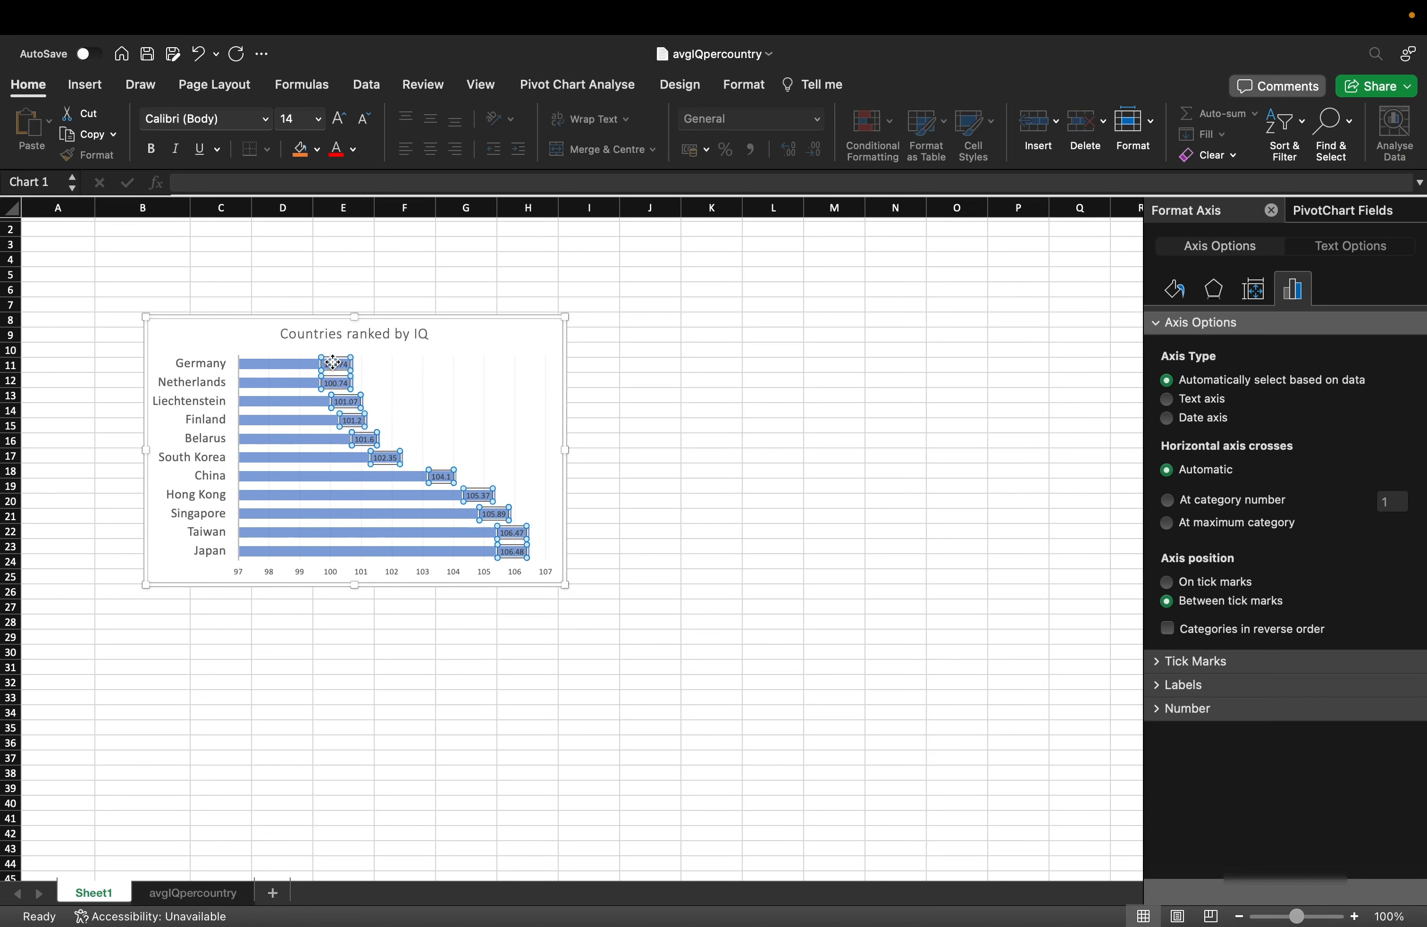
{"action": "left_click", "coordinate": [342, 120]}
{"action": "left_click", "coordinate": [341, 121]}
{"action": "left_click", "coordinate": [342, 120]}
{"action": "left_click", "coordinate": [342, 121]}
{"action": "left_click", "coordinate": [355, 149]}
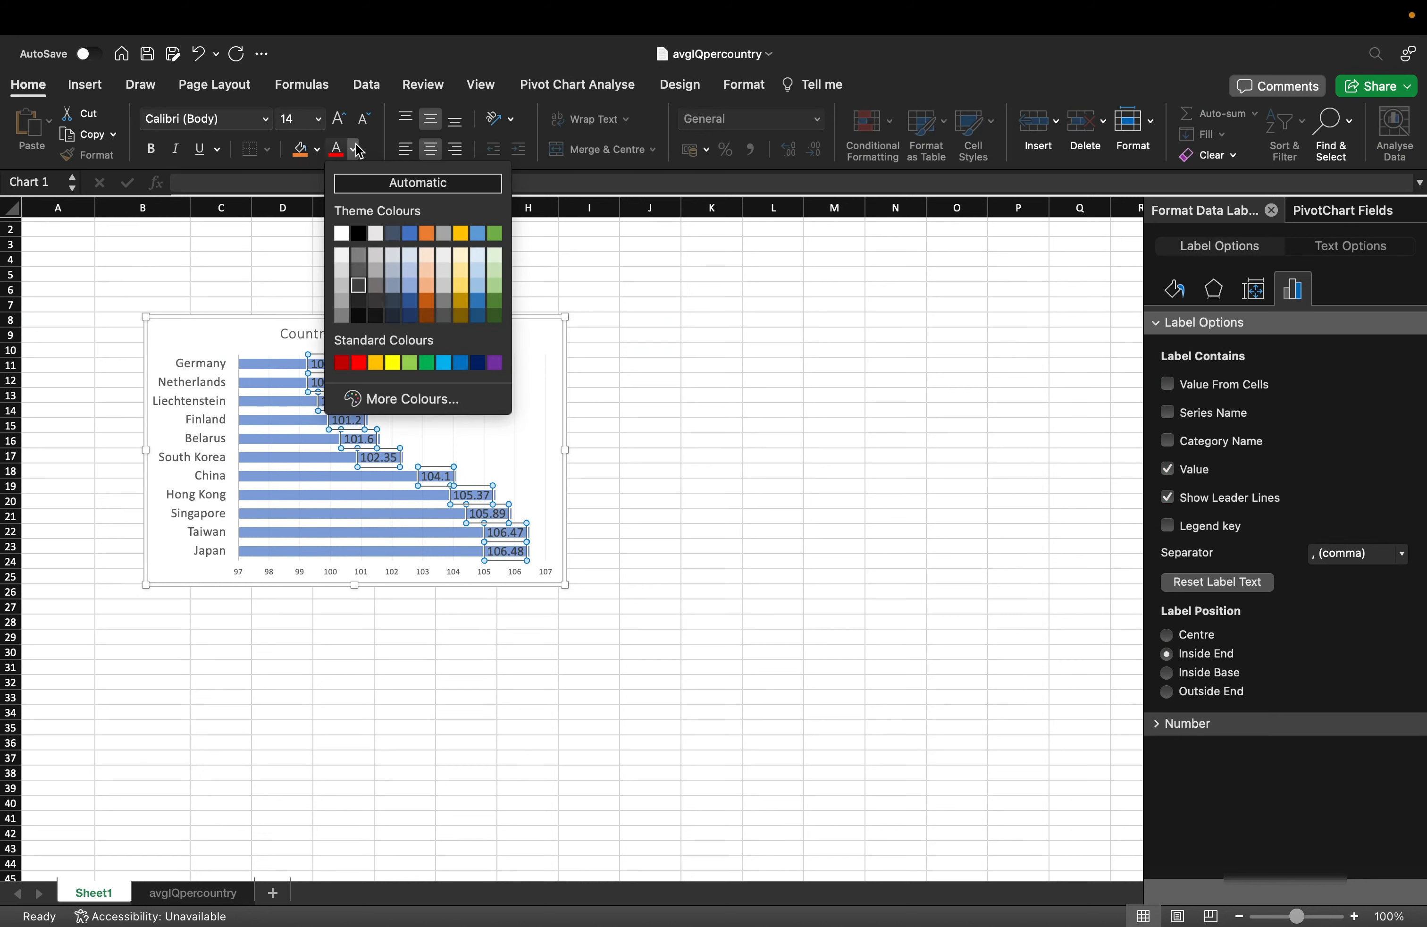
{"action": "left_click", "coordinate": [348, 241]}
{"action": "left_click", "coordinate": [644, 368]}
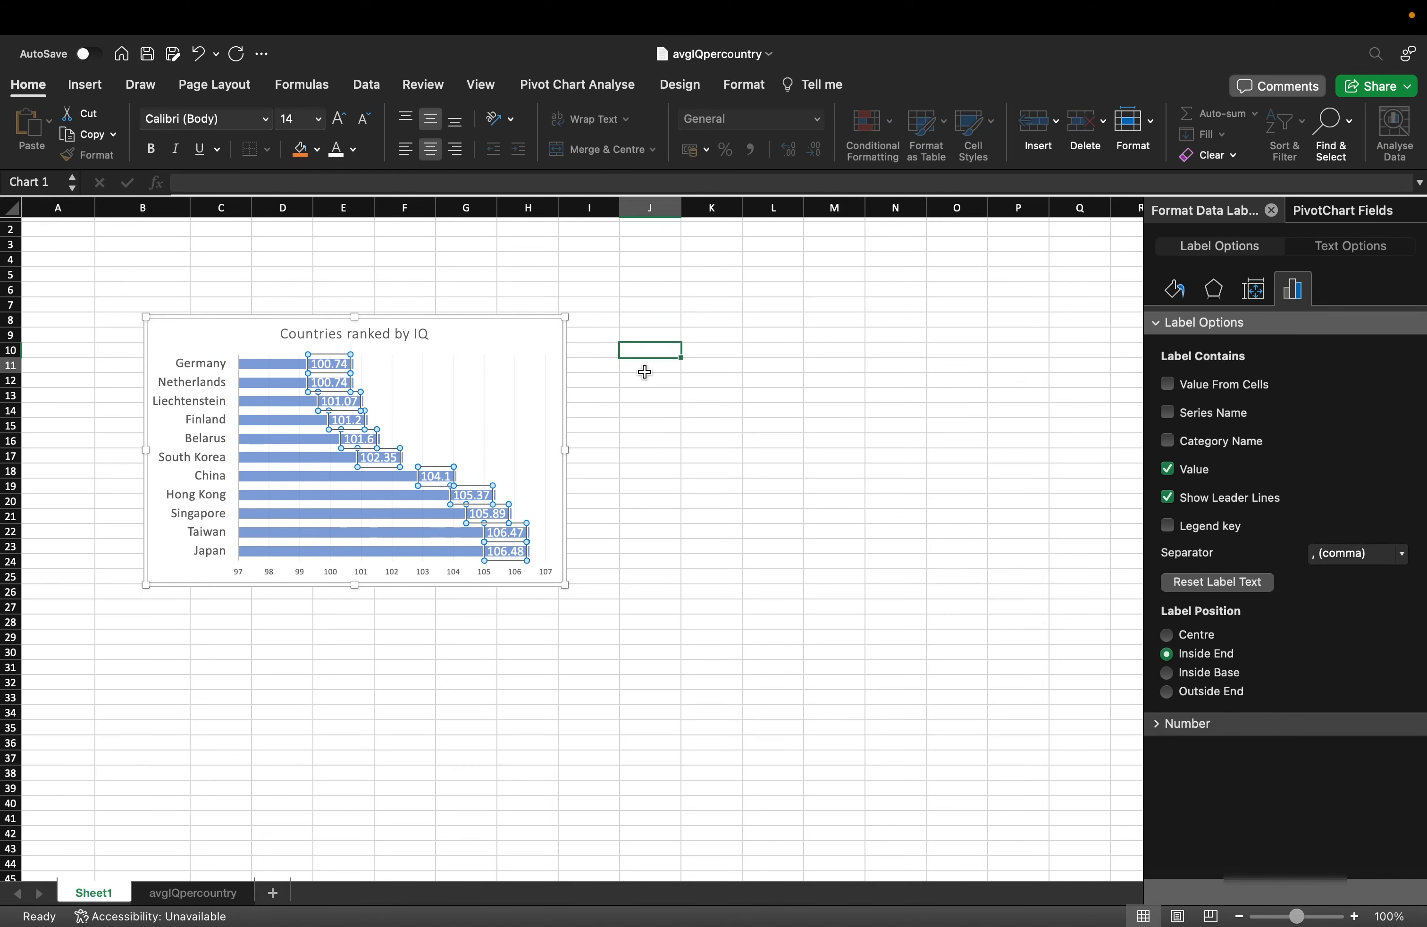
{"action": "left_click", "coordinate": [738, 431]}
{"action": "left_click", "coordinate": [506, 334]}
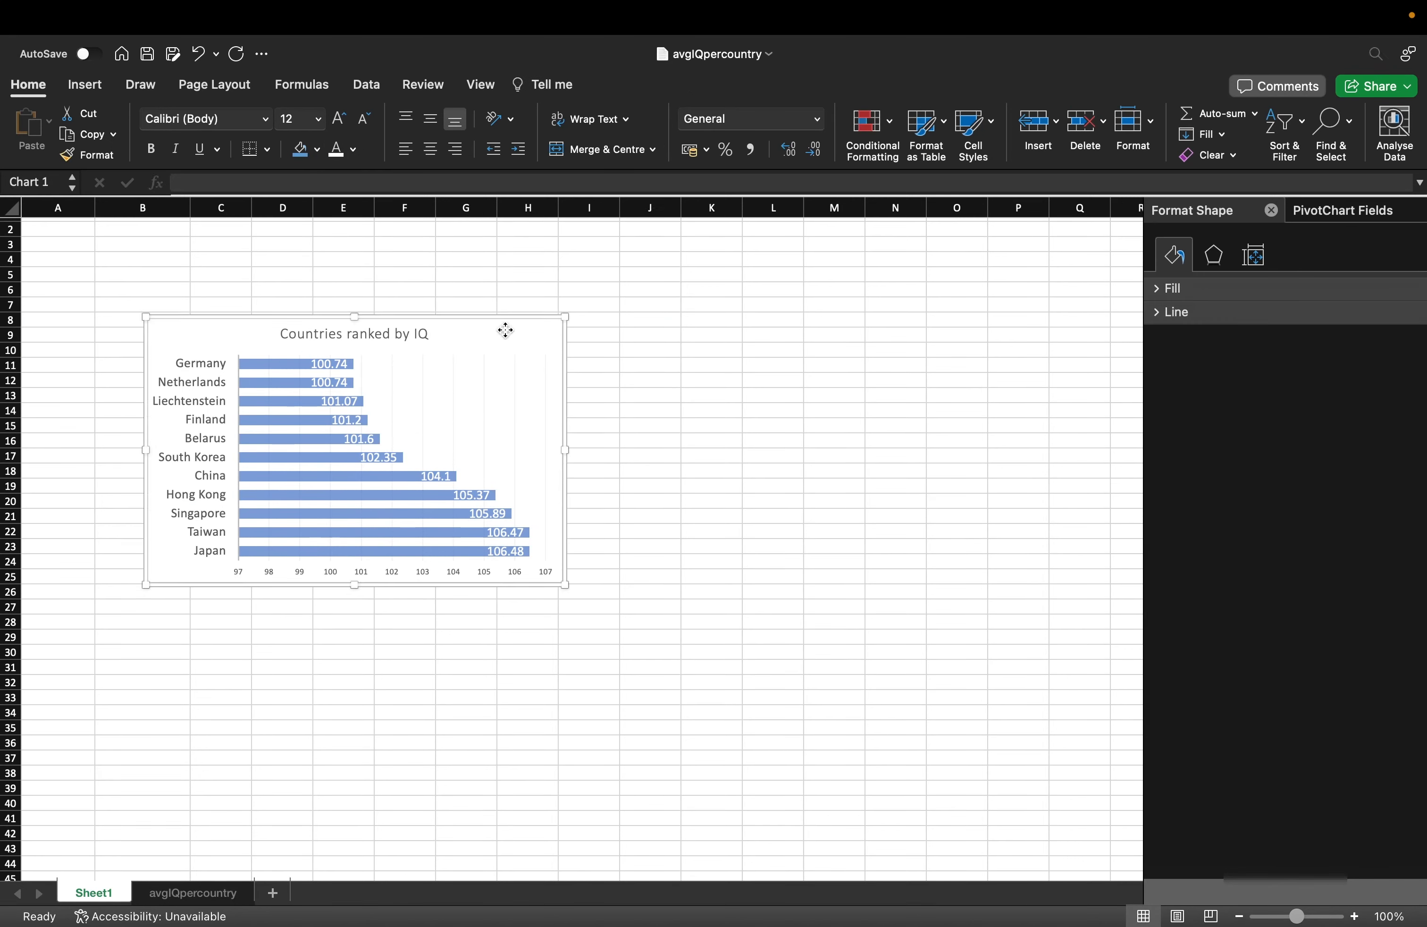
{"action": "scroll", "coordinate": [660, 492], "scroll_direction": "down", "scroll_amount": 10}
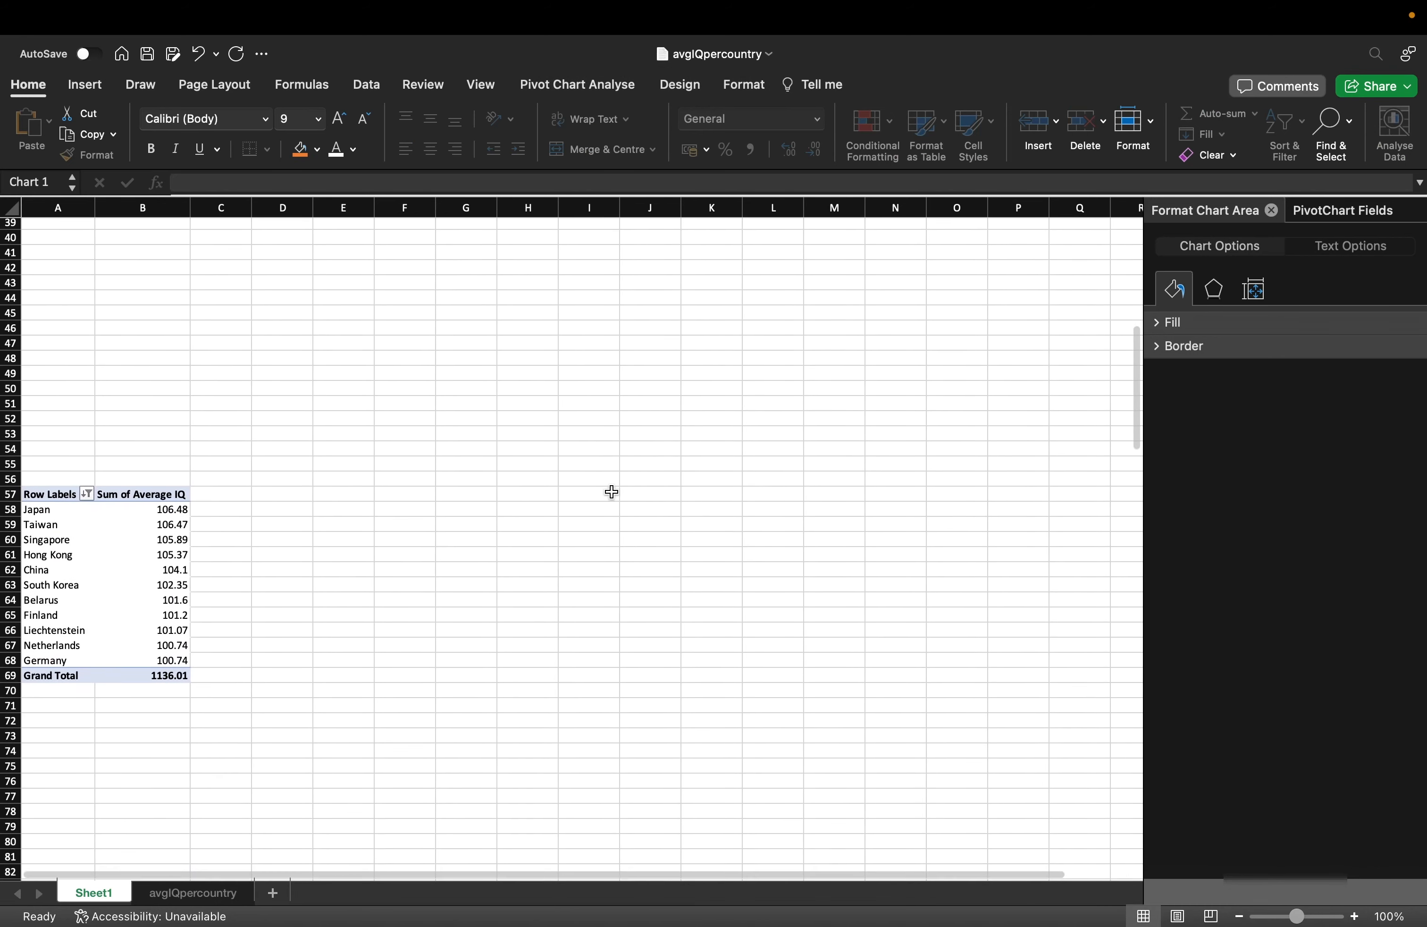
Insert a slicer for the Country field of the pivot table.
{"action": "left_click_drag", "start_coordinate": [43, 500], "coordinate": [133, 675]}
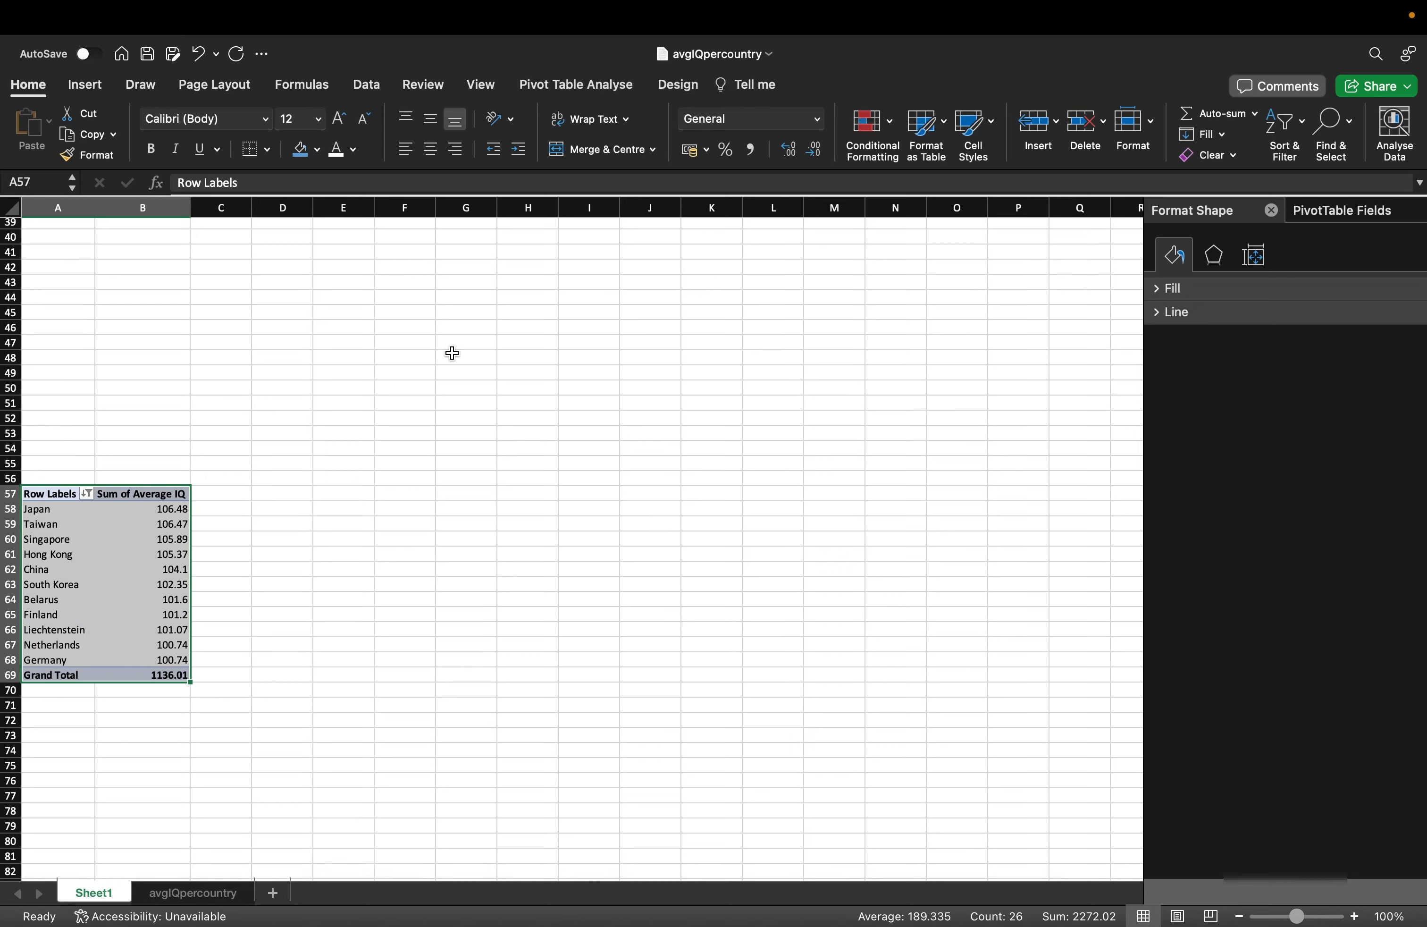
{"action": "left_click", "coordinate": [90, 92]}
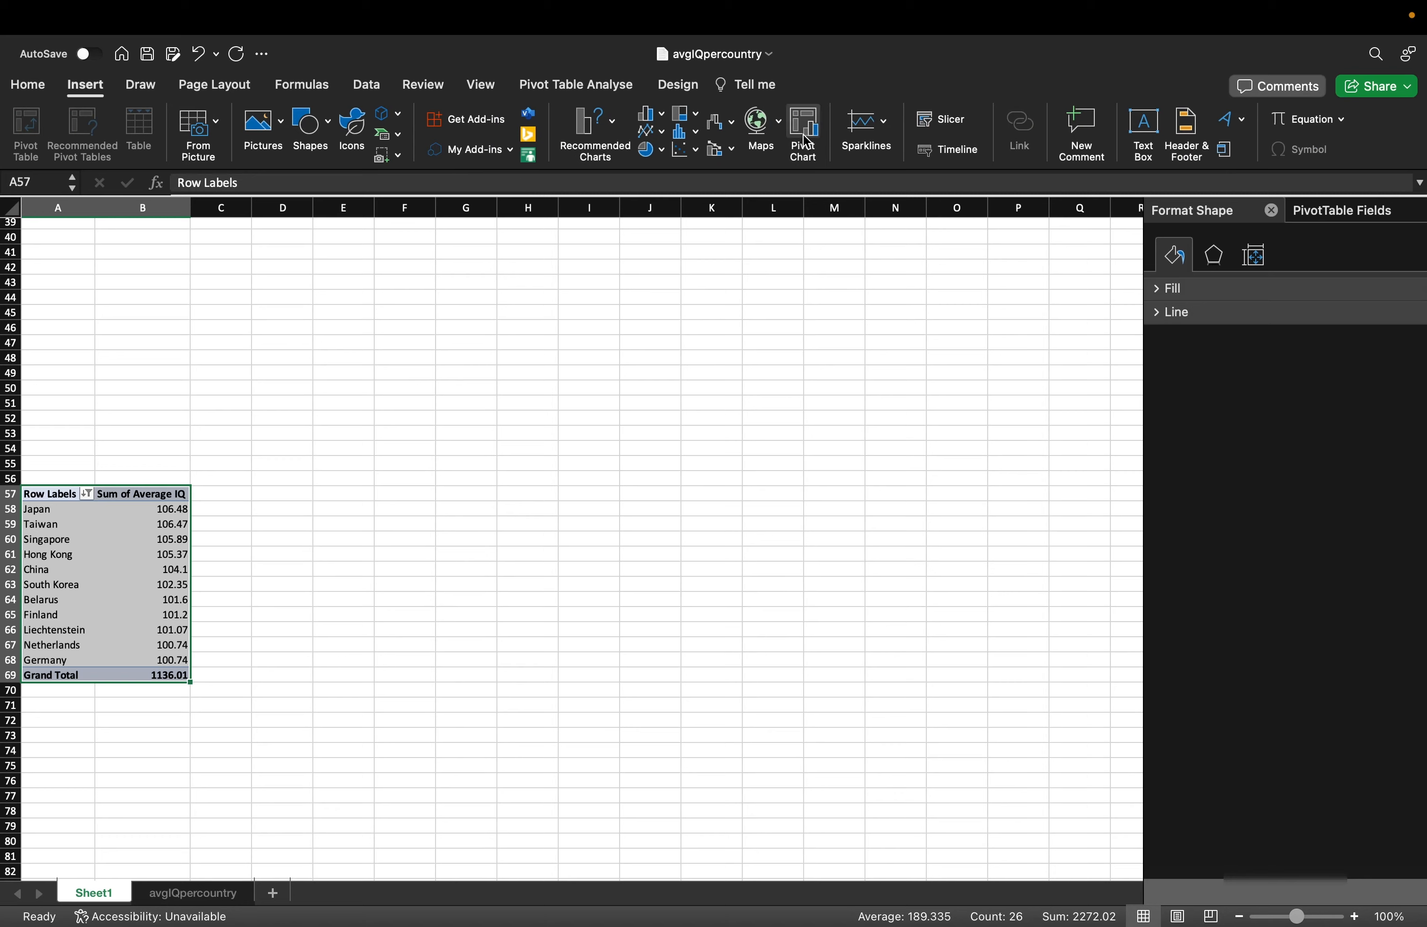
{"action": "left_click", "coordinate": [951, 120]}
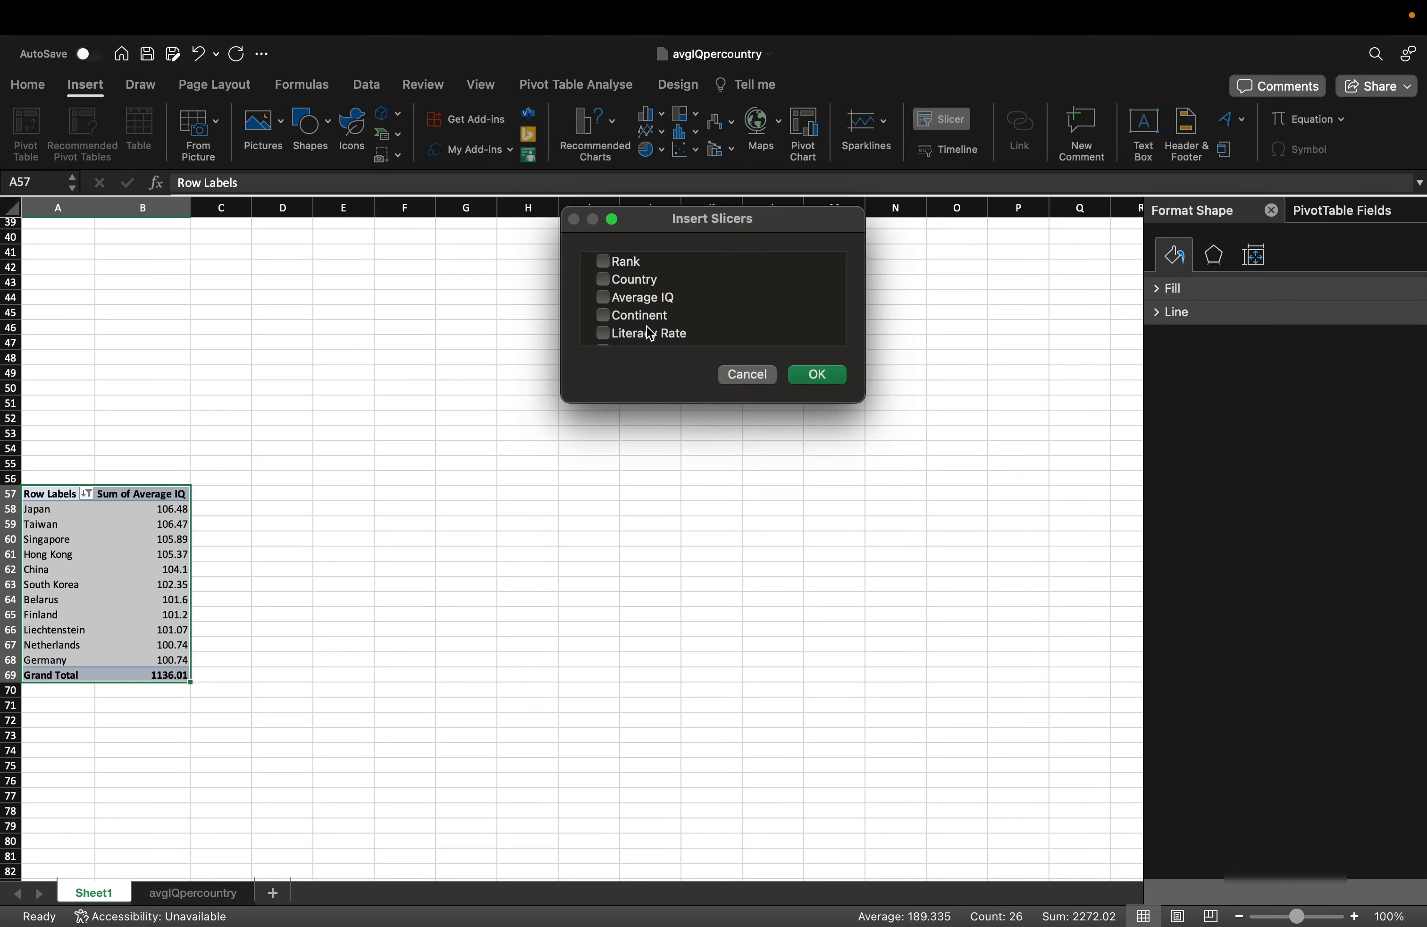
{"action": "left_click", "coordinate": [606, 288]}
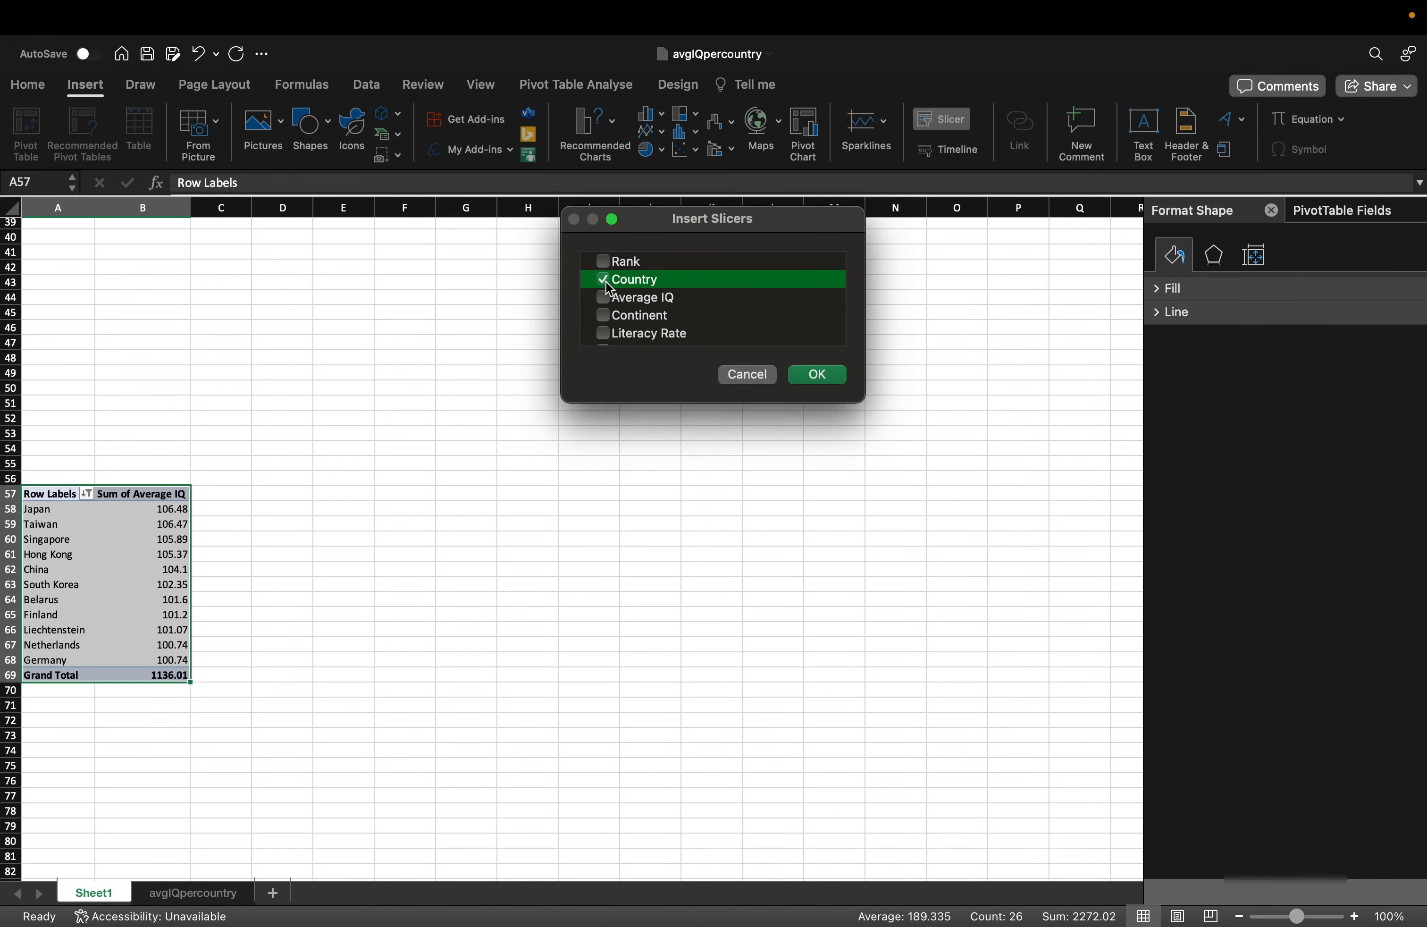
{"action": "left_click", "coordinate": [816, 375]}
Cut and paste the Country slicer beside the bar chart, then enlarge it.
{"action": "left_click_drag", "start_coordinate": [548, 472], "coordinate": [573, 326]}
{"action": "scroll", "coordinate": [573, 326], "scroll_direction": "up", "scroll_amount": 5}
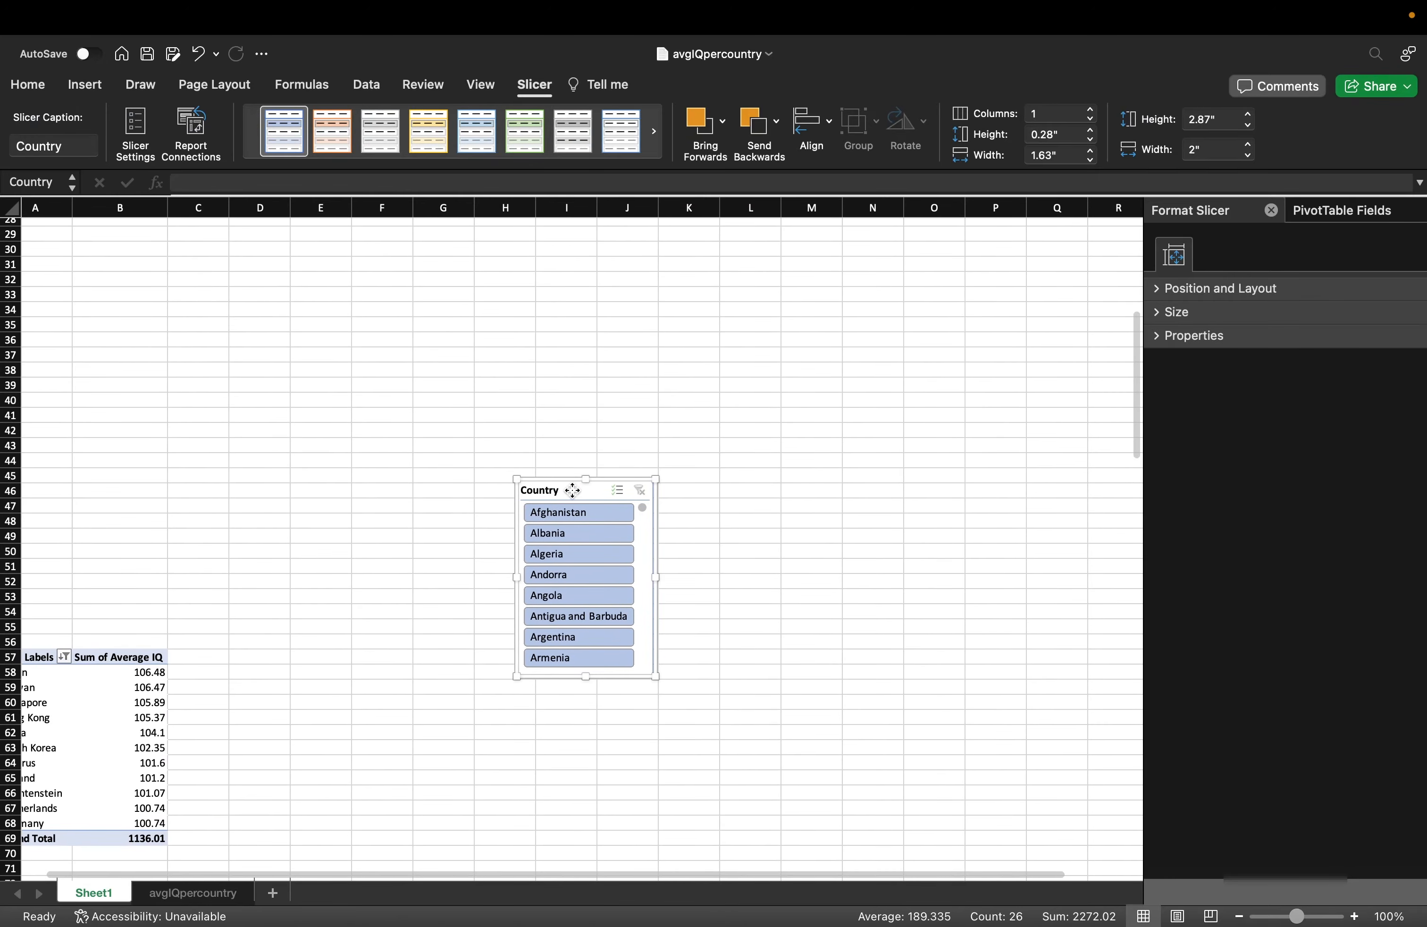
{"action": "key", "text": "super+x"}
{"action": "scroll", "coordinate": [572, 489], "scroll_direction": "up", "scroll_amount": 12}
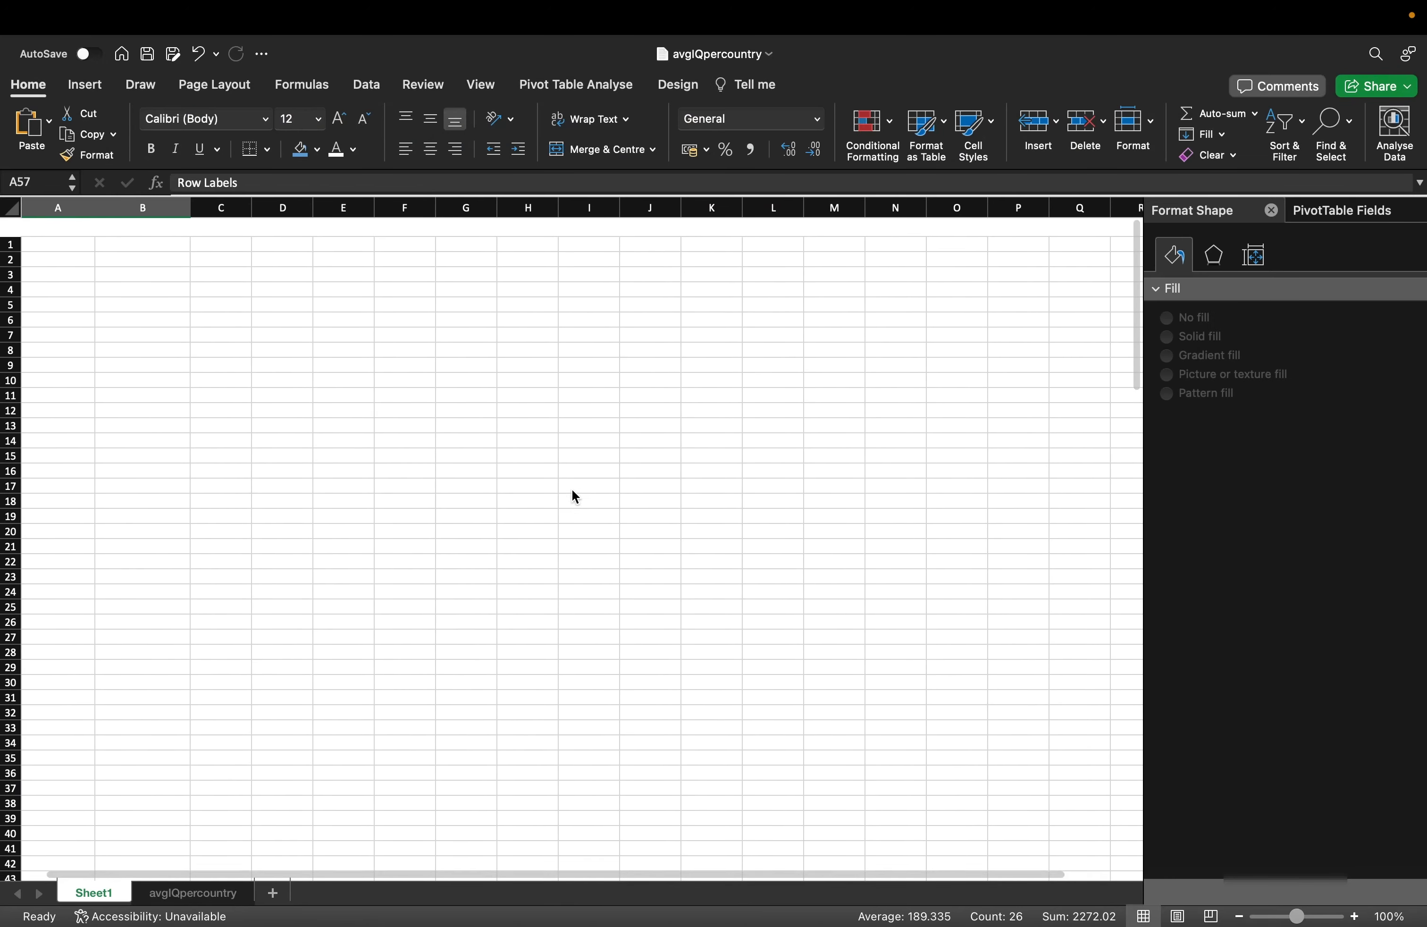
{"action": "left_click", "coordinate": [711, 311]}
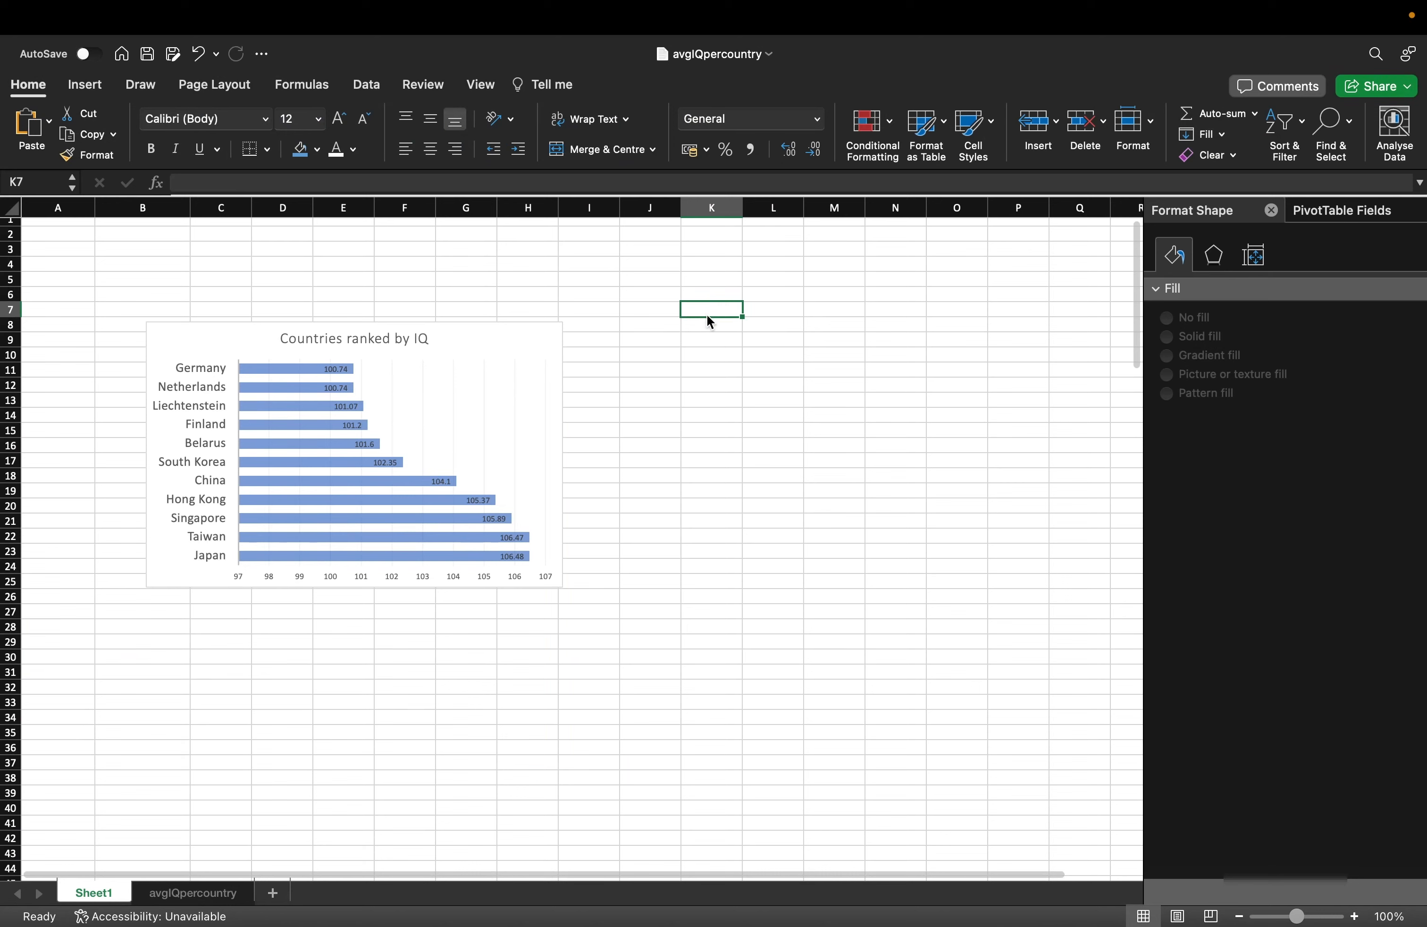
{"action": "key", "text": "super+v"}
{"action": "left_click_drag", "start_coordinate": [724, 321], "coordinate": [626, 328]}
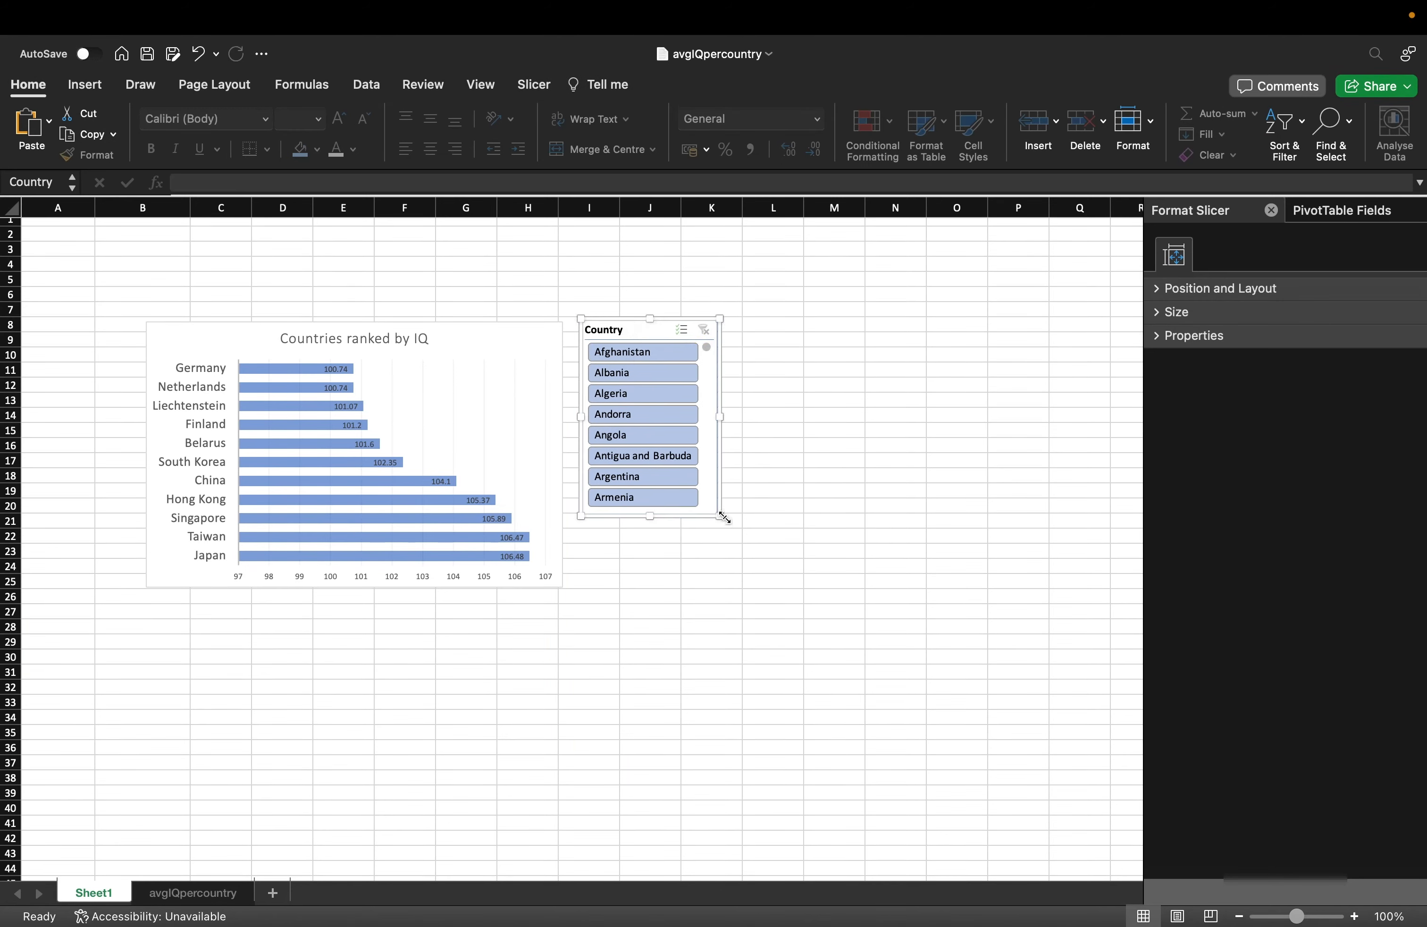
{"action": "left_click_drag", "start_coordinate": [725, 518], "coordinate": [736, 679]}
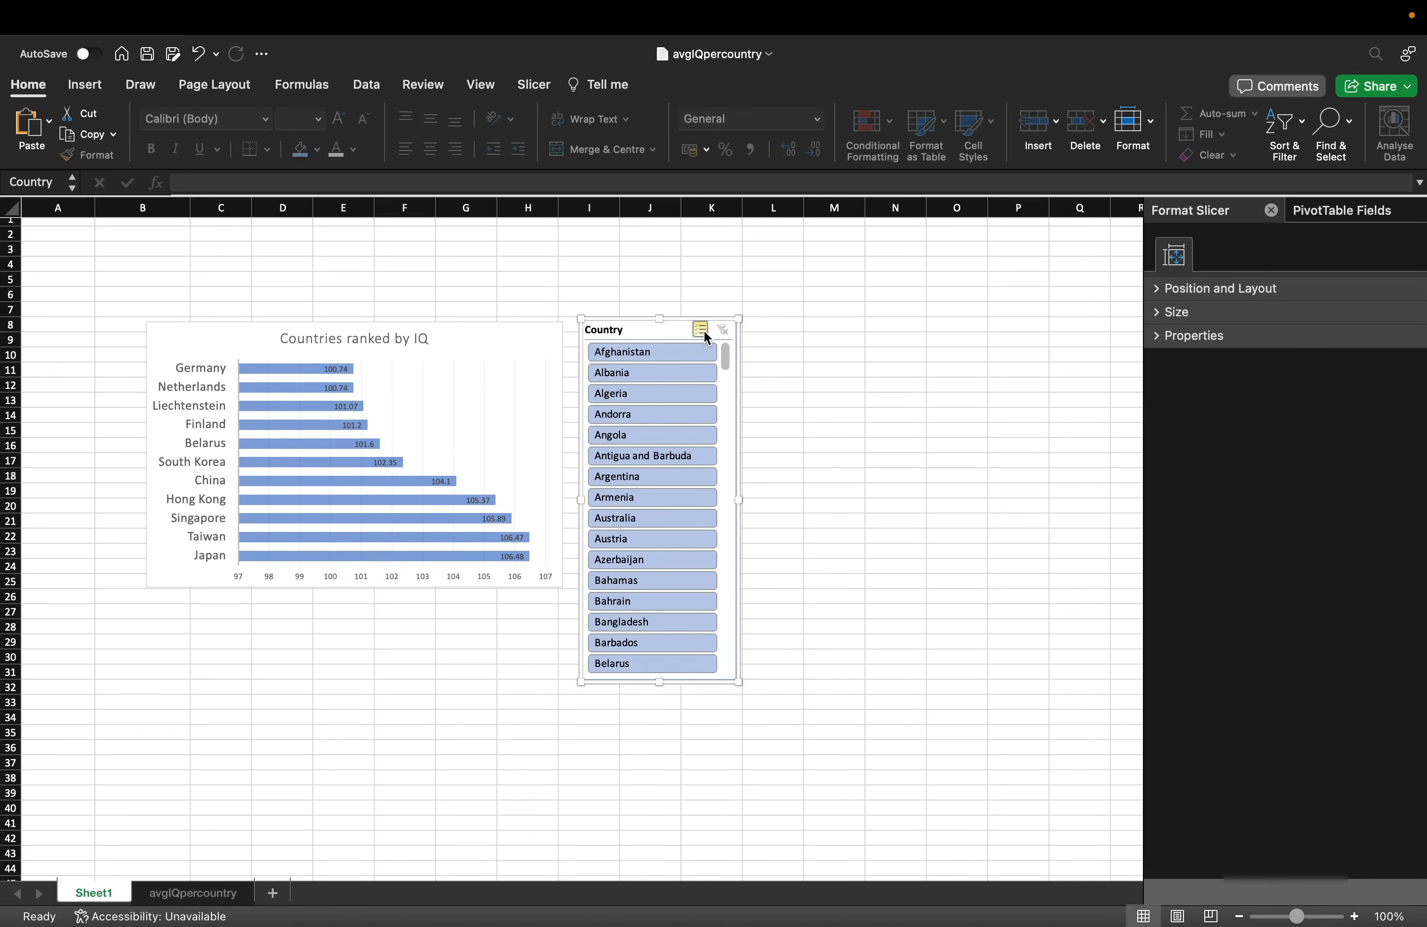
Experiment with the Country slicer, excluding countries like Algeria, Albania and Armenia and clearing the filter.
{"action": "left_click", "coordinate": [658, 410]}
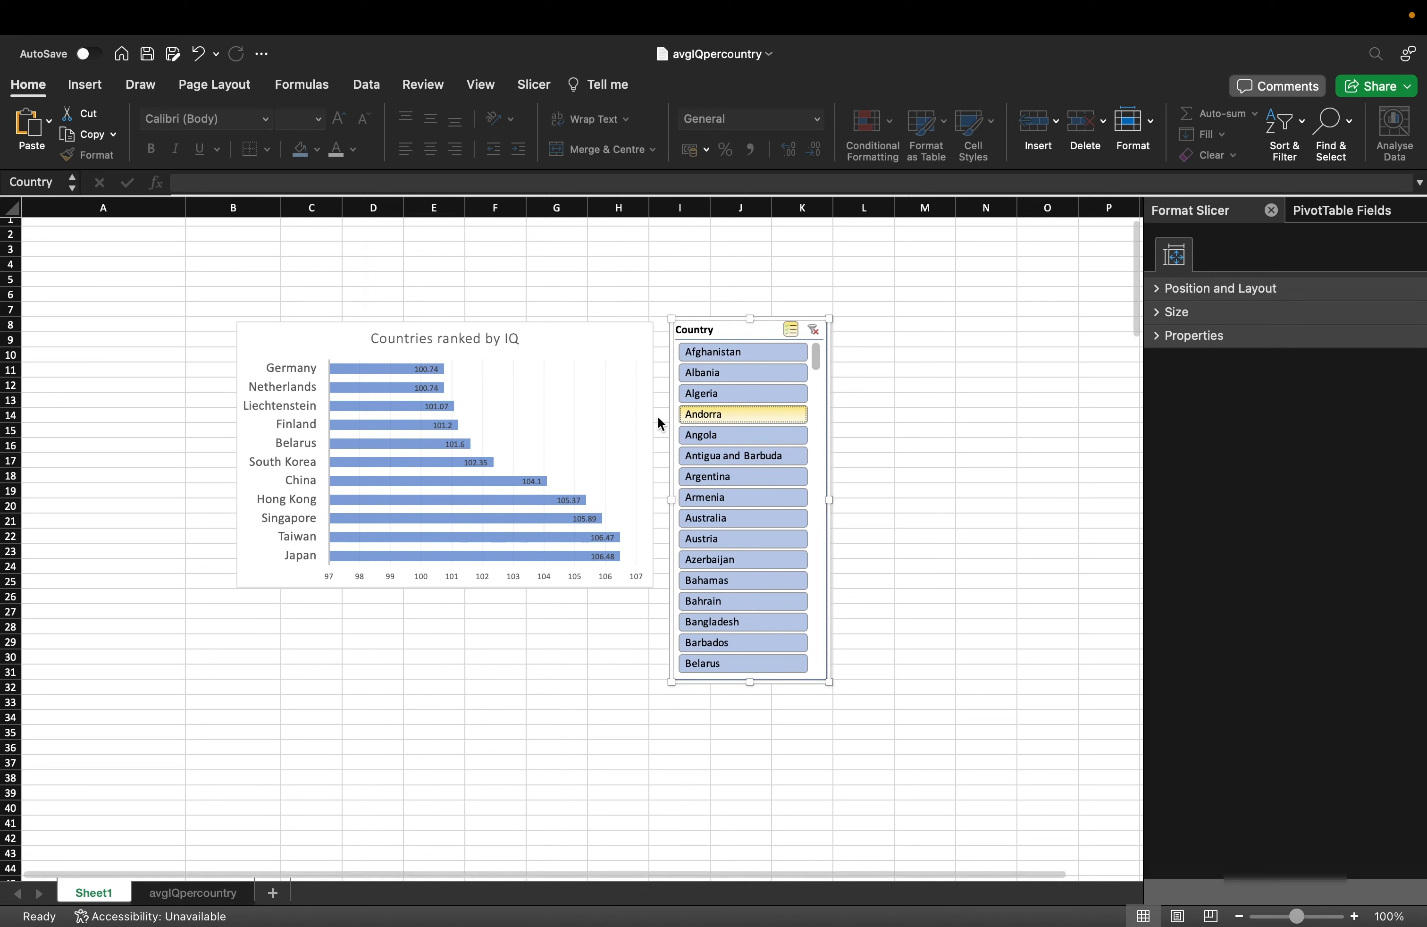
{"action": "left_click", "coordinate": [744, 398]}
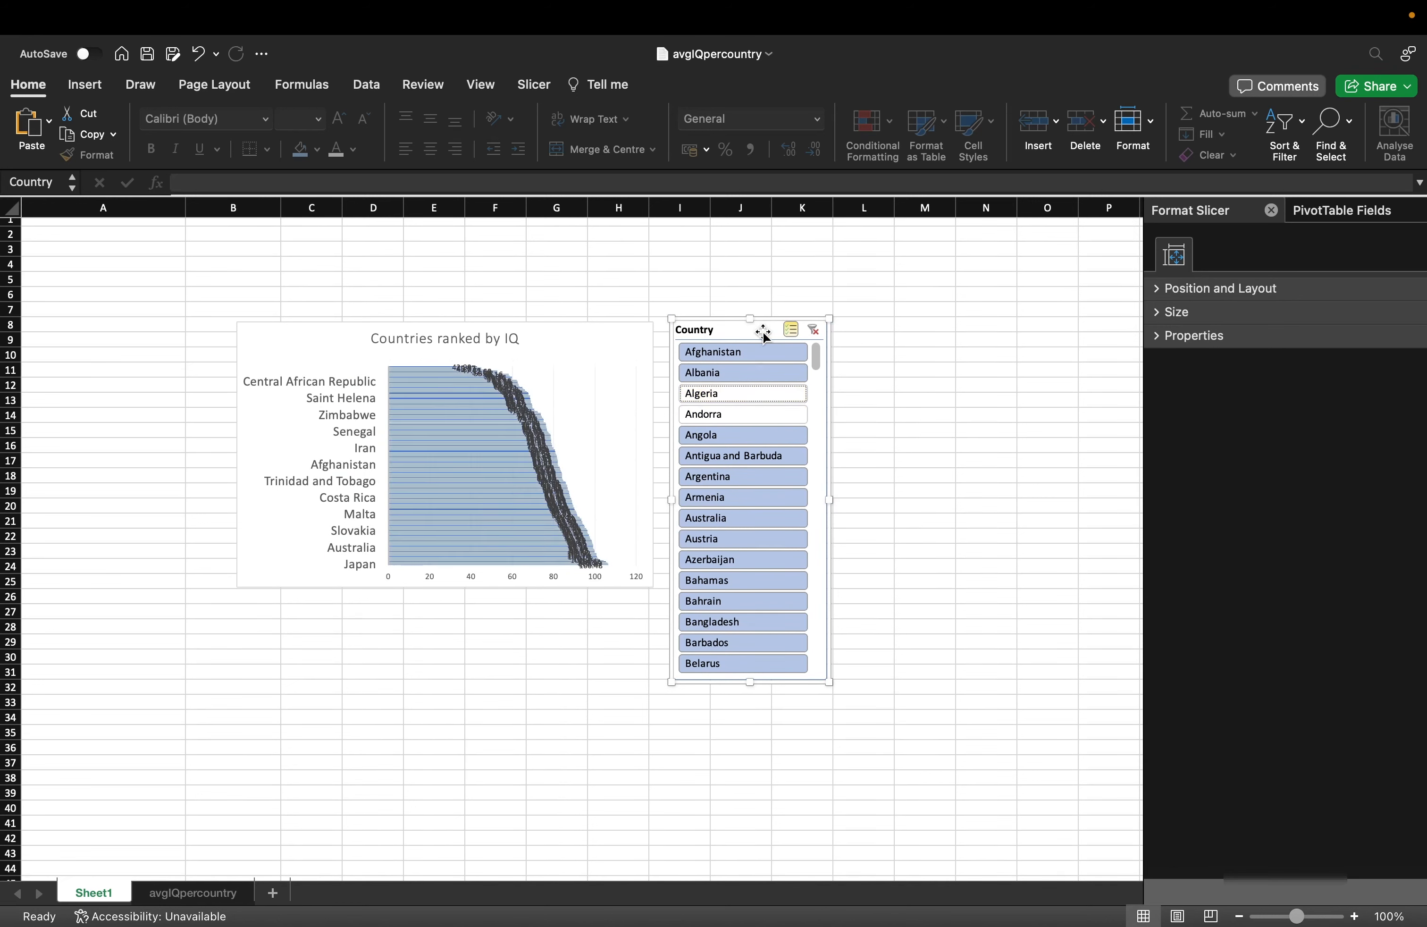
{"action": "left_click", "coordinate": [814, 330]}
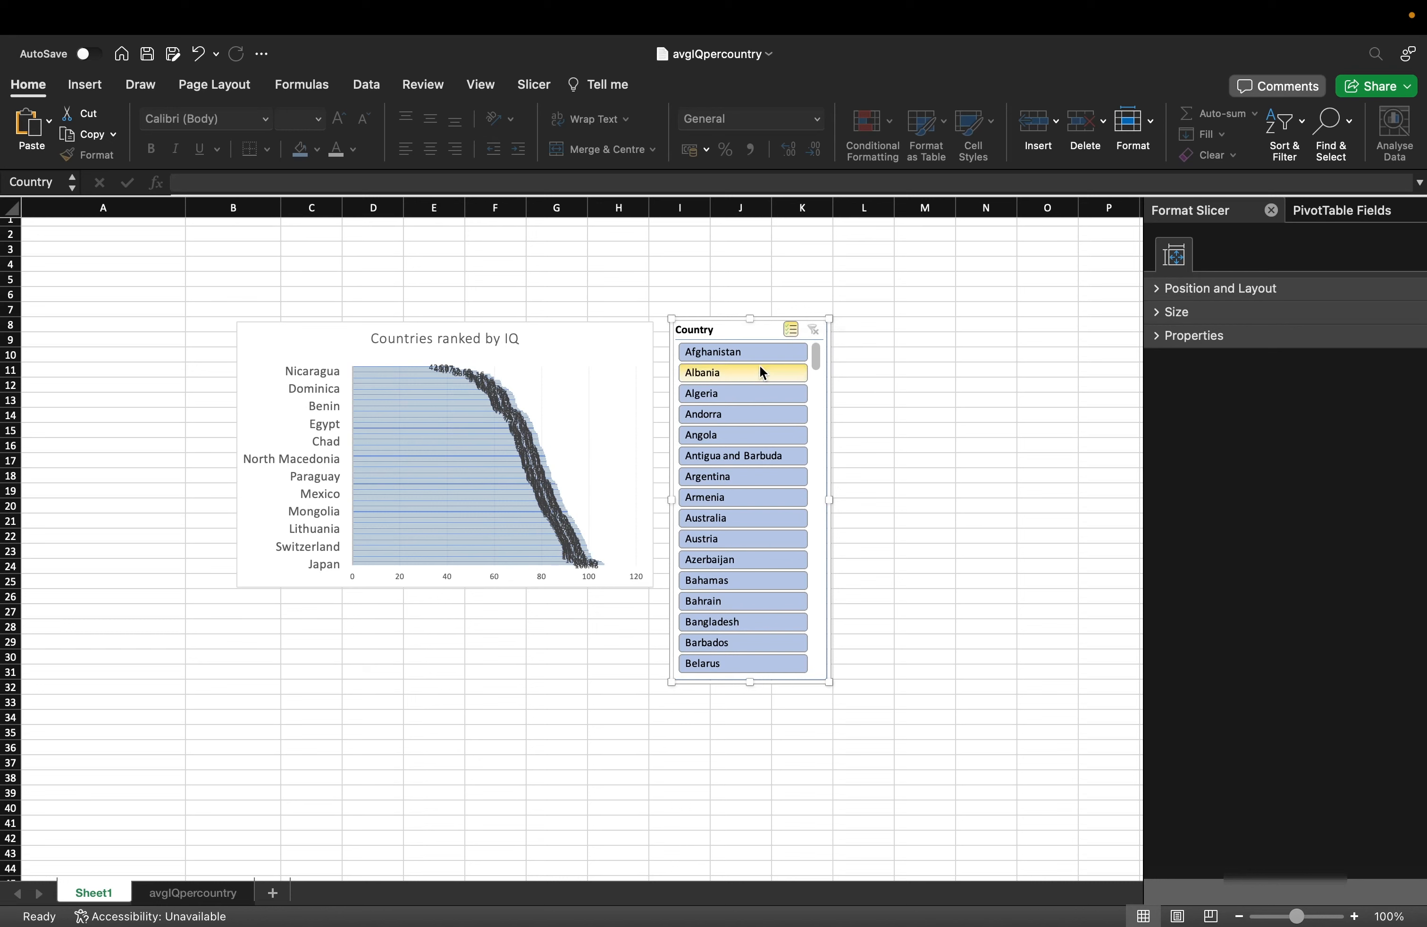
{"action": "left_click", "coordinate": [766, 349]}
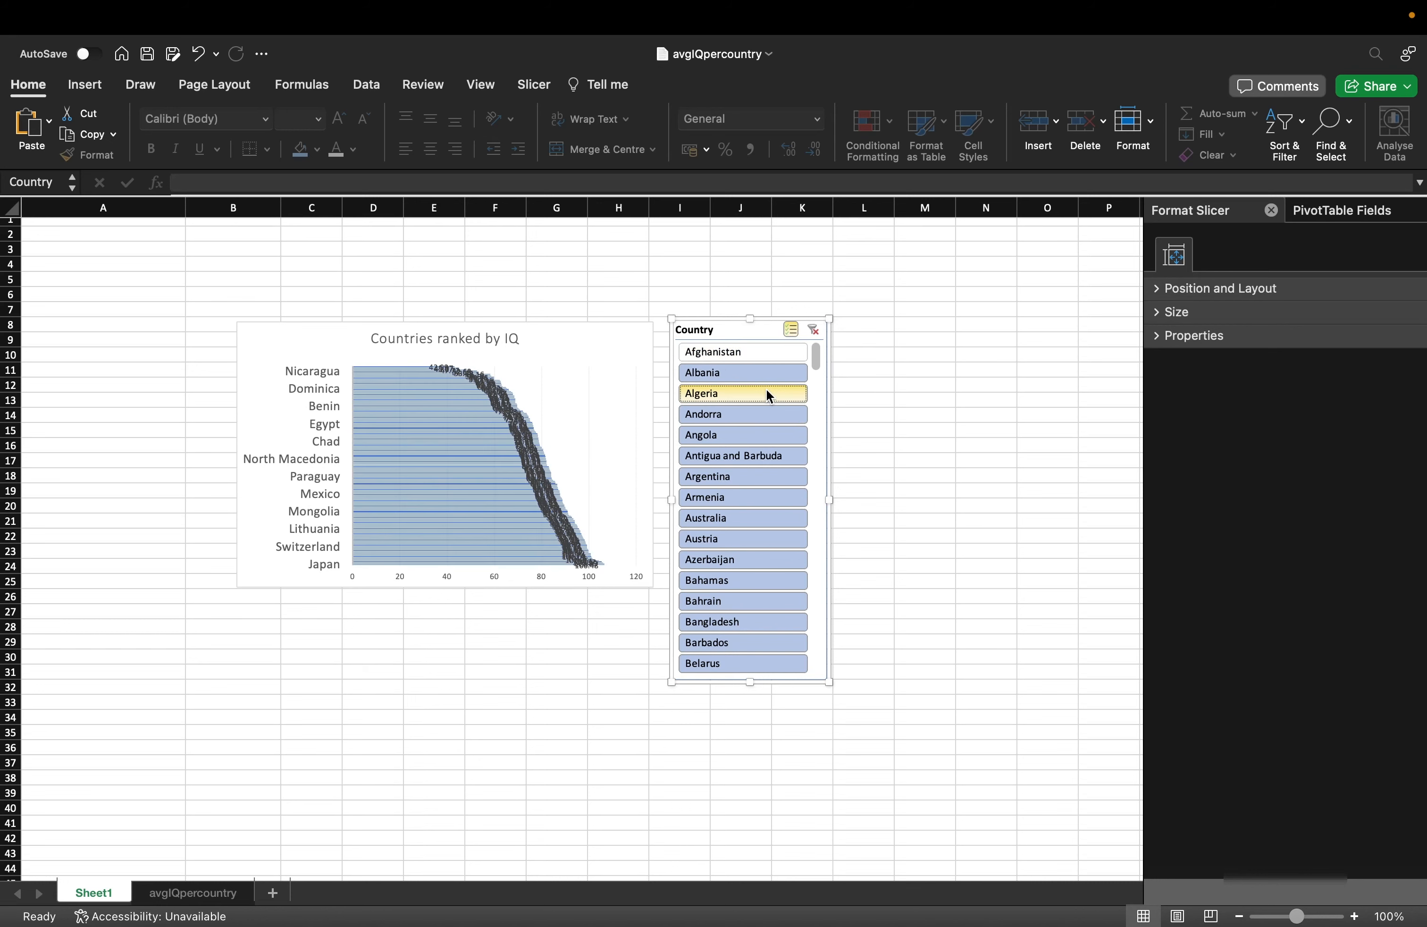
{"action": "left_click", "coordinate": [766, 391]}
{"action": "left_click", "coordinate": [813, 331]}
{"action": "left_click", "coordinate": [753, 374]}
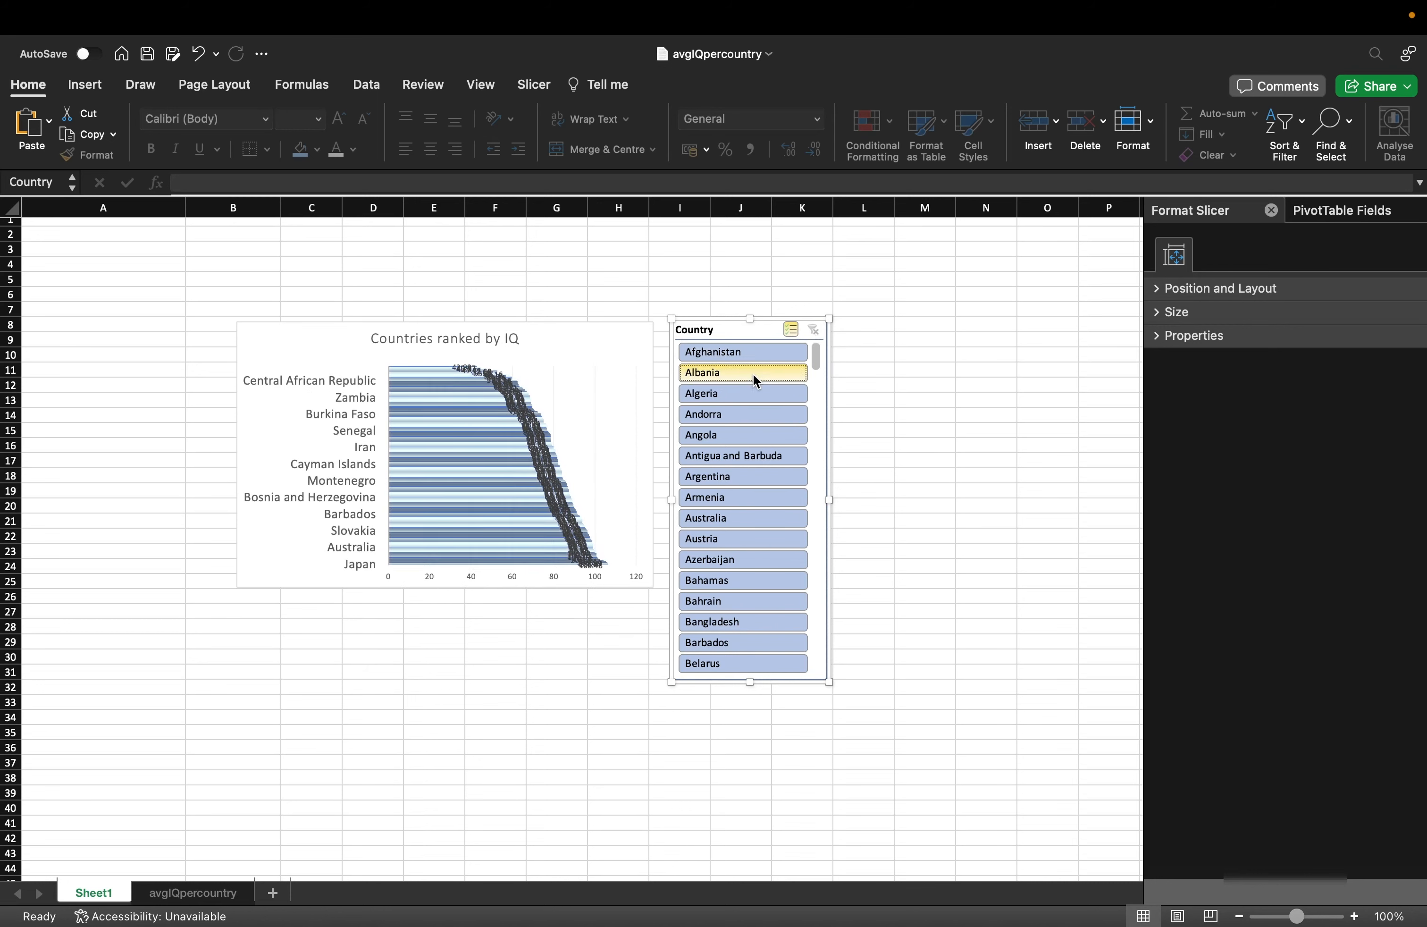
{"action": "left_click", "coordinate": [751, 498]}
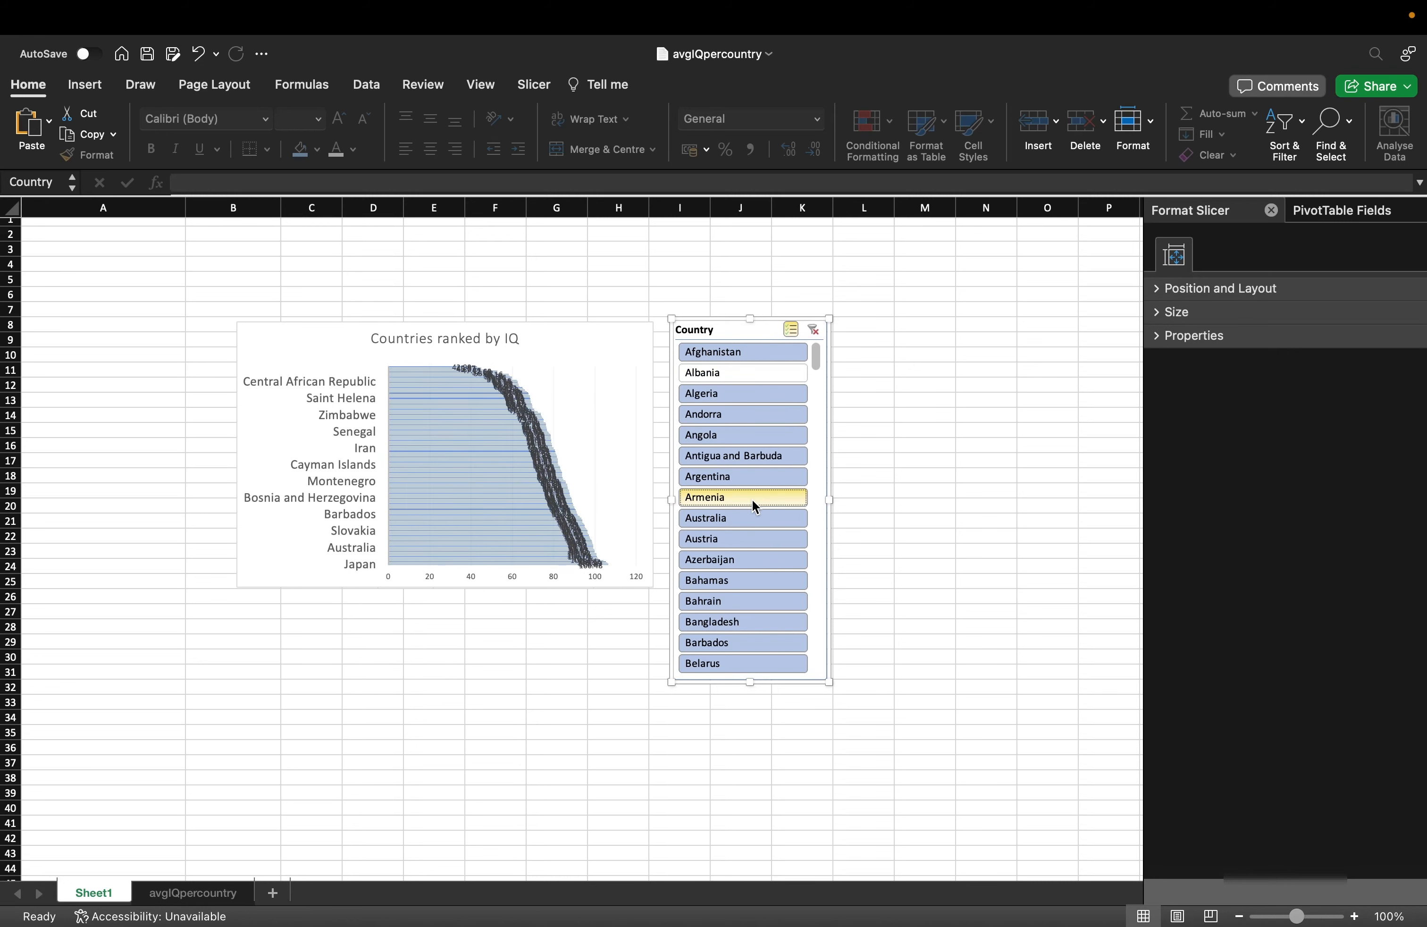
{"action": "left_click", "coordinate": [754, 575]}
{"action": "left_click", "coordinate": [755, 459]}
{"action": "left_click", "coordinate": [755, 398]}
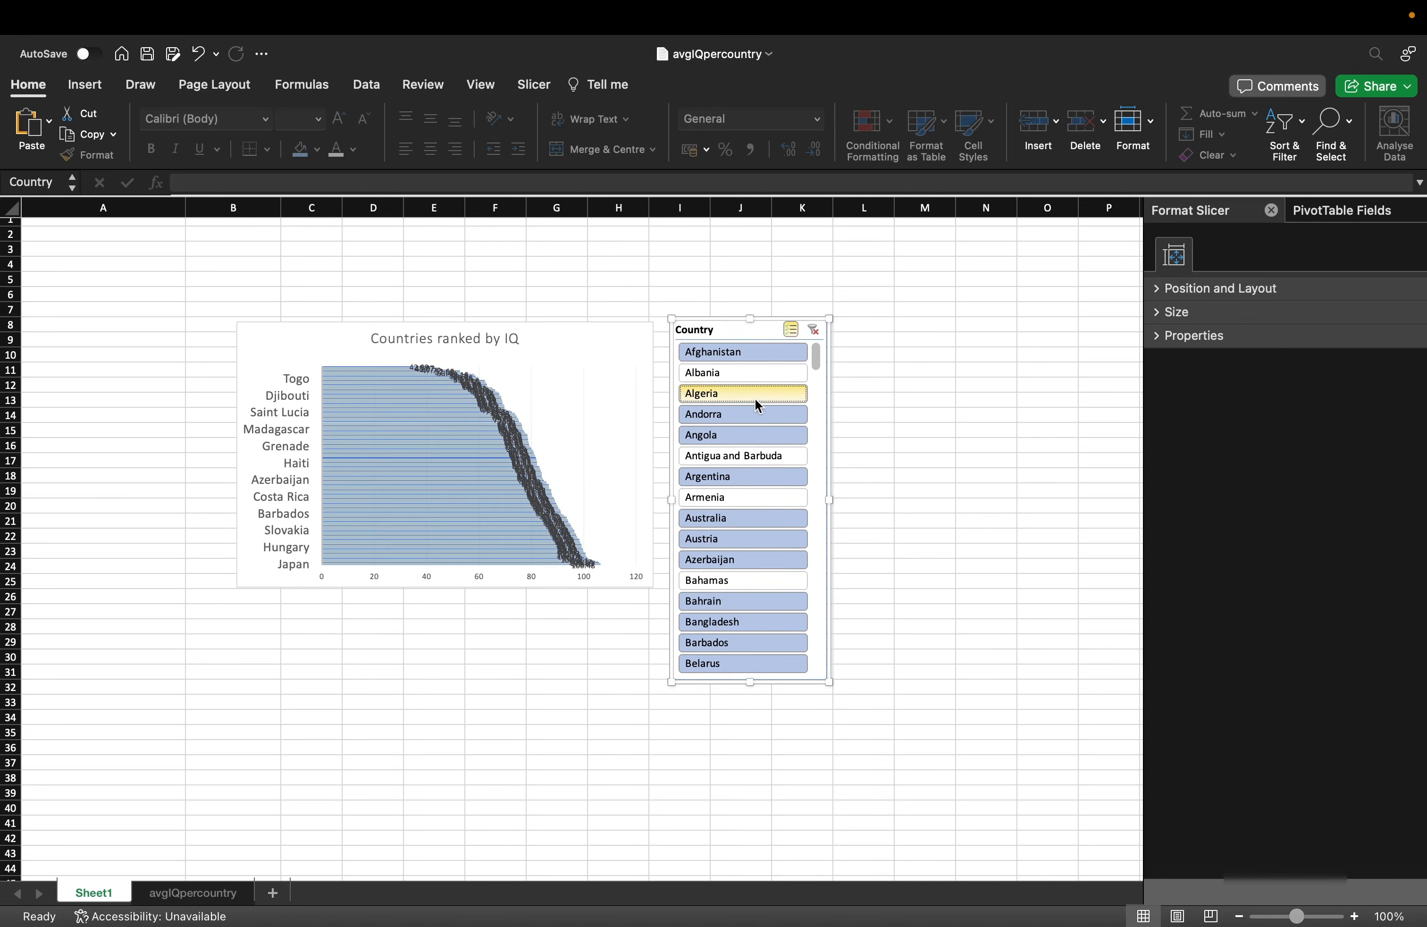
Filter the chart to single countries in turn: Albania, Angola, then Armenia.
{"action": "key", "text": "super+a"}
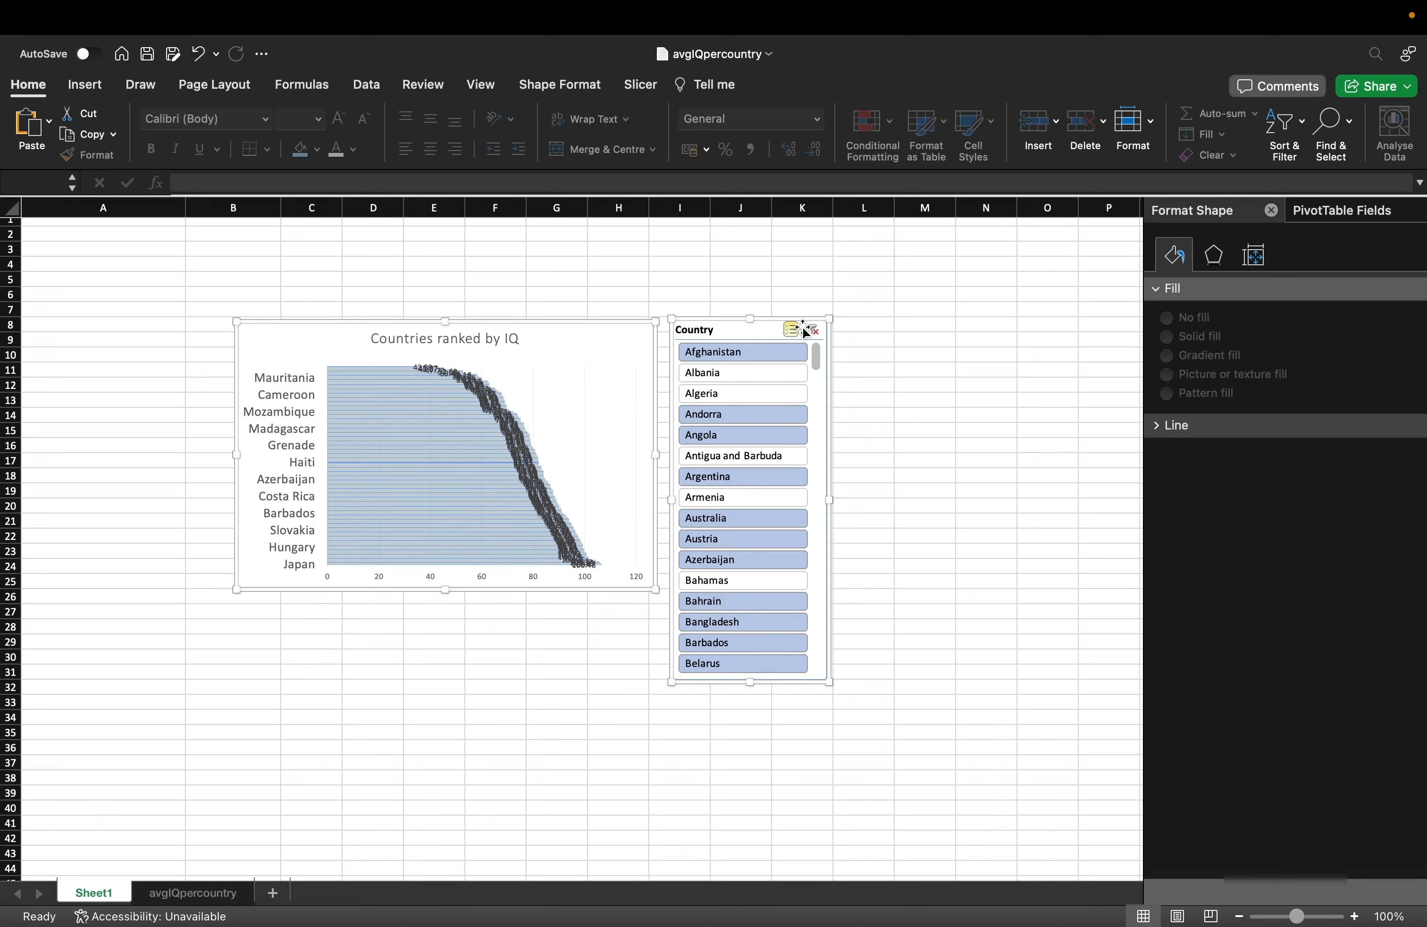
{"action": "left_click", "coordinate": [781, 371]}
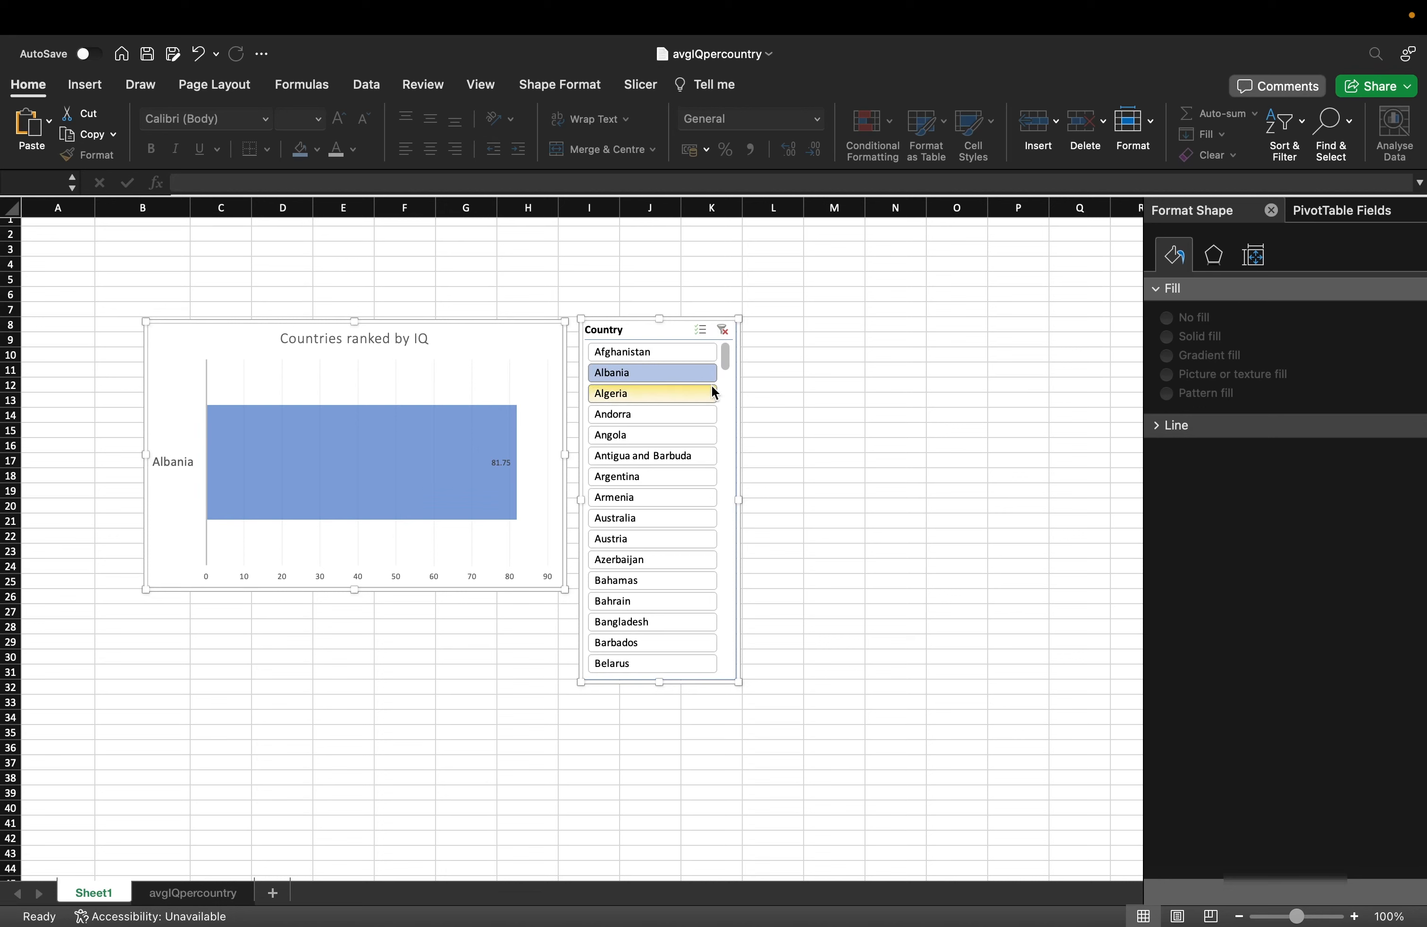
{"action": "left_click", "coordinate": [685, 430]}
{"action": "left_click", "coordinate": [683, 494]}
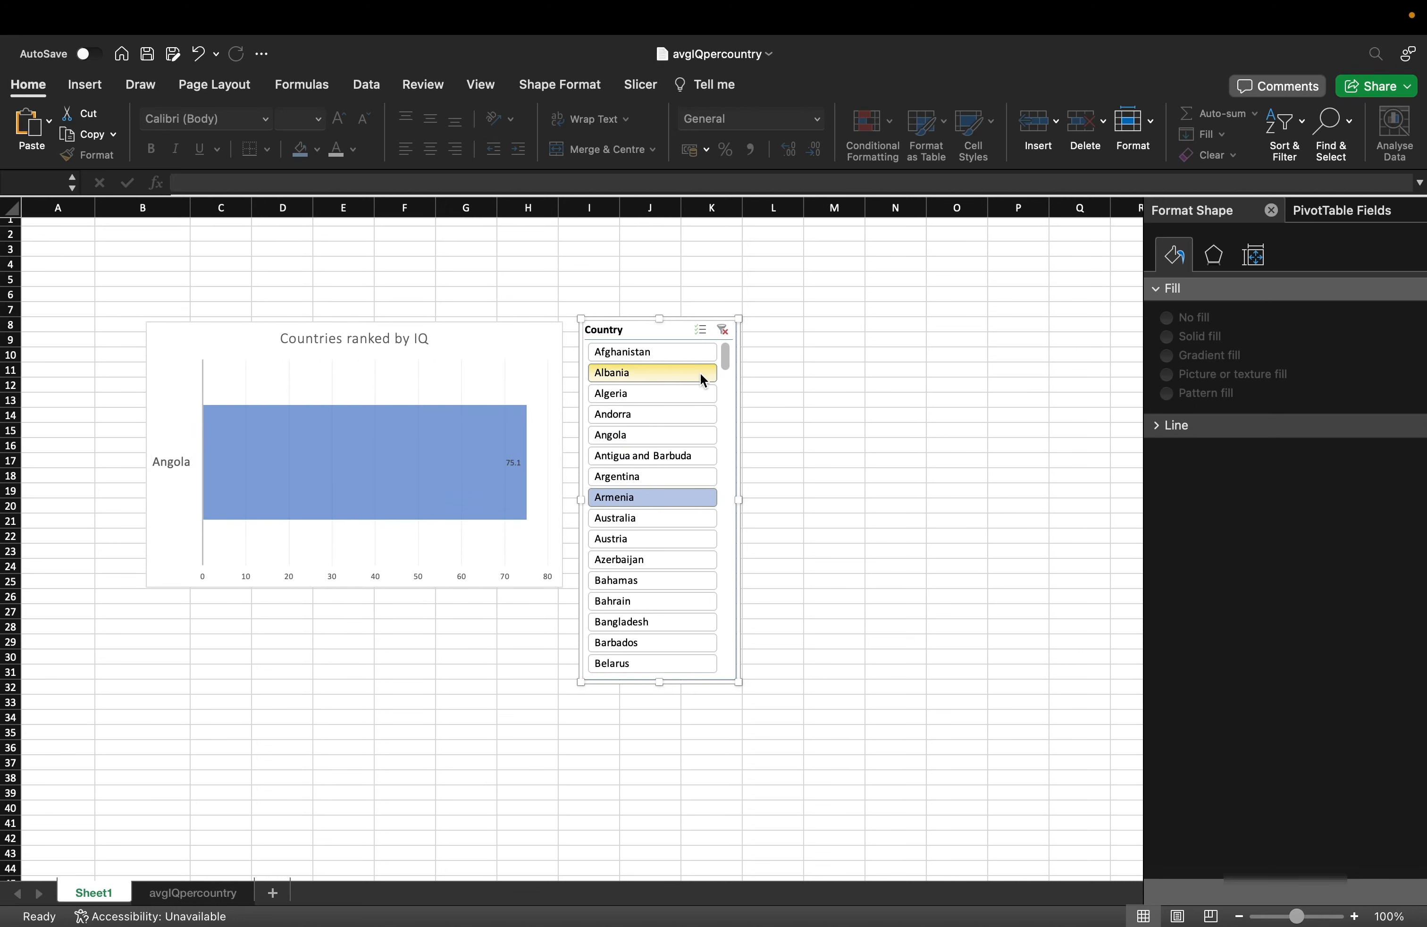
Turn on Multi-Select and add Algeria, Angola, Antigua and Barbuda, and Azerbaijan.
{"action": "left_click", "coordinate": [700, 329]}
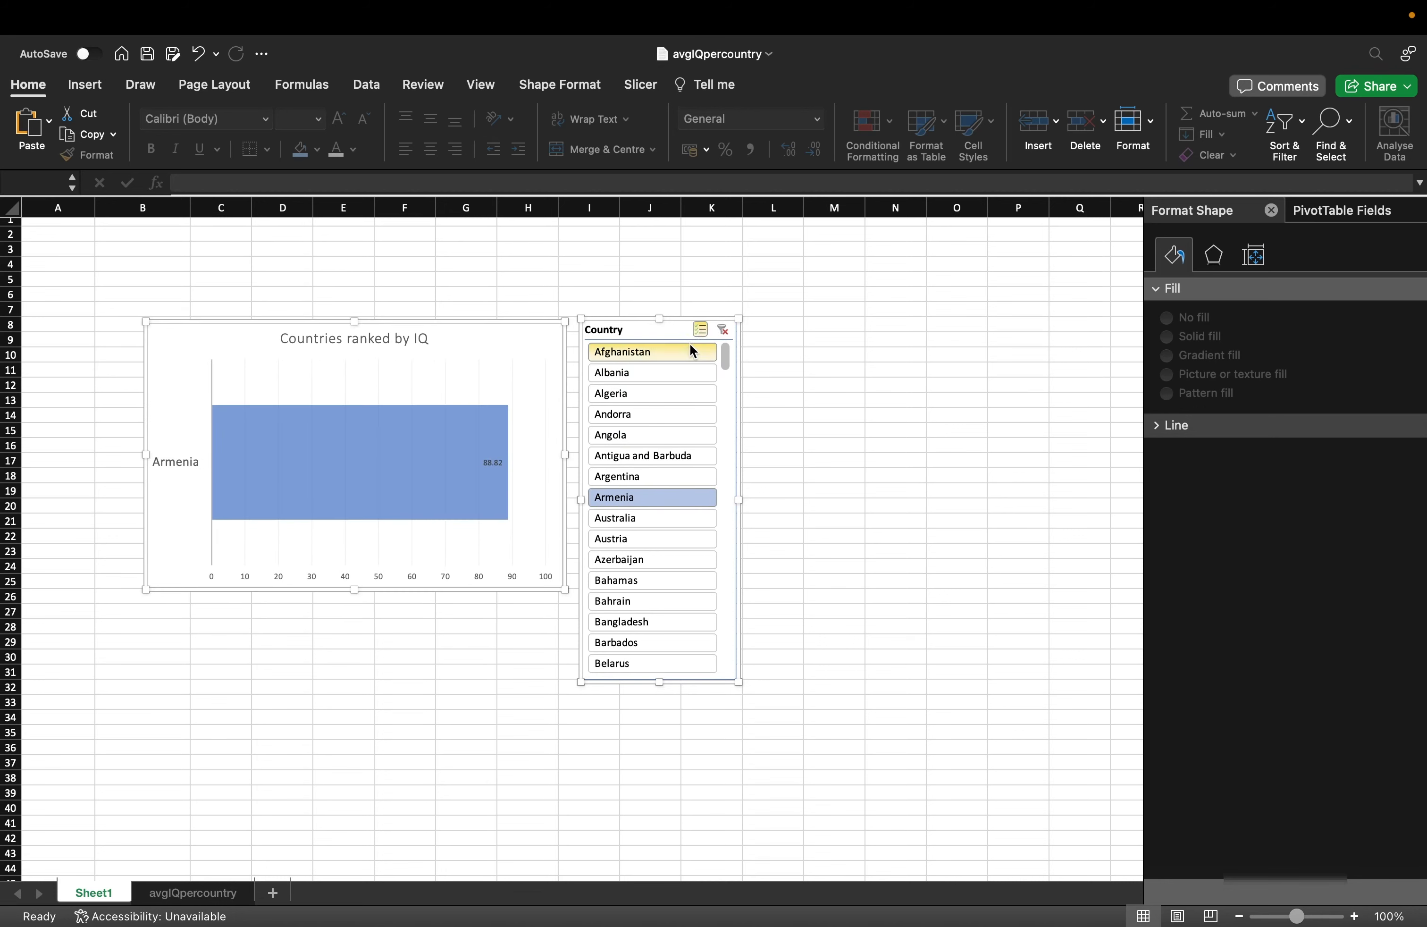
{"action": "left_click", "coordinate": [666, 394]}
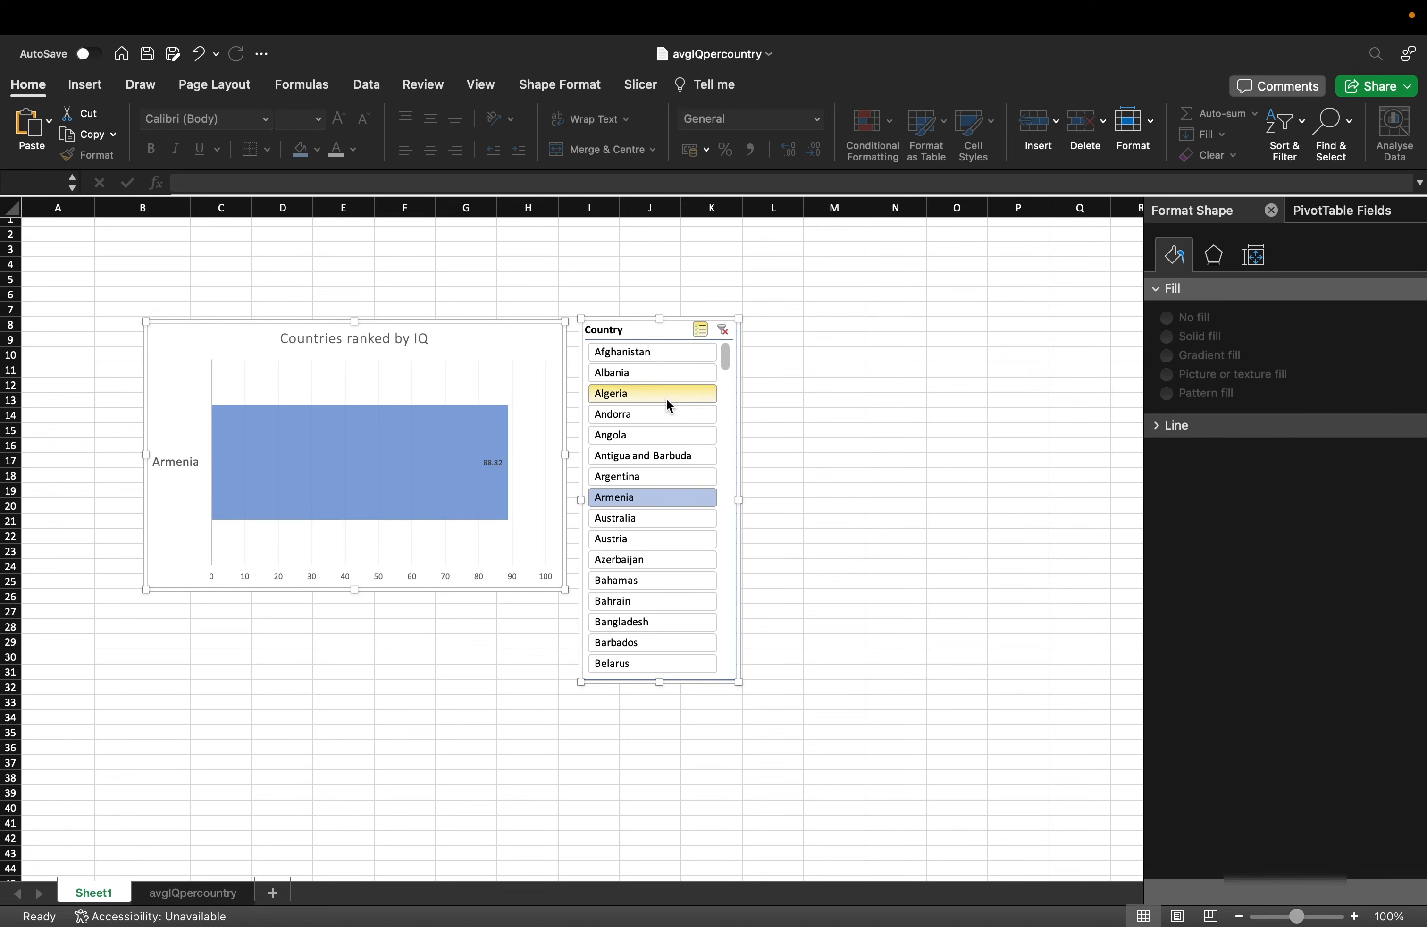
{"action": "left_click", "coordinate": [664, 429]}
{"action": "scroll", "coordinate": [659, 459], "scroll_direction": "left", "scroll_amount": 1}
{"action": "left_click", "coordinate": [658, 459]}
{"action": "left_click", "coordinate": [660, 566]}
Add Comoros, Costa do Marfim, Cuba, Finland, Germany and Gambia to the slicer selection.
{"action": "scroll", "coordinate": [713, 588], "scroll_direction": "down", "scroll_amount": 3}
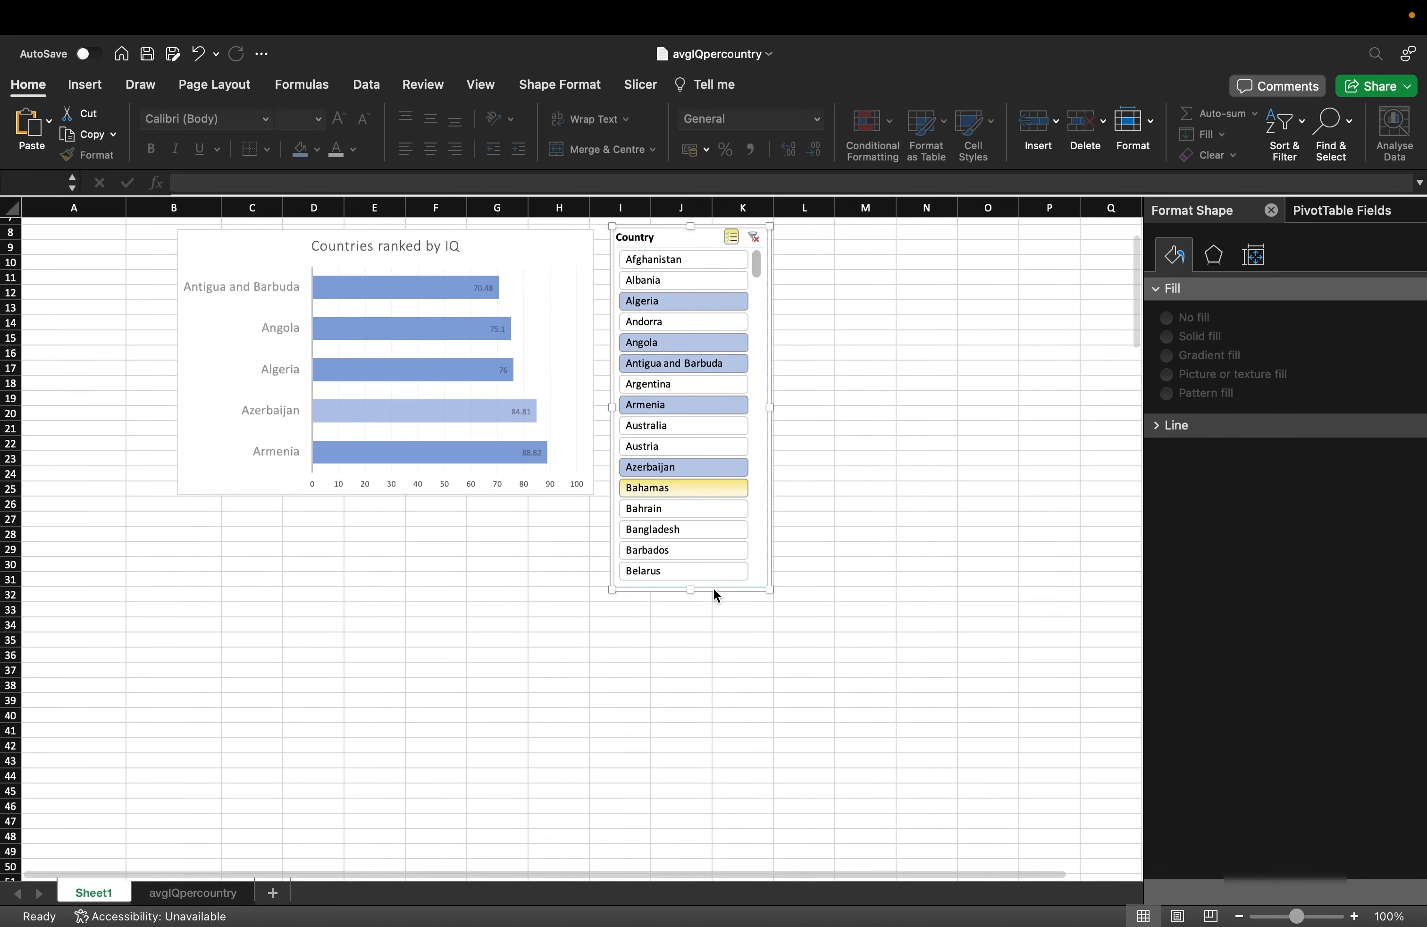
{"action": "scroll", "coordinate": [740, 386], "scroll_direction": "up", "scroll_amount": 5}
{"action": "left_click_drag", "start_coordinate": [757, 354], "coordinate": [755, 455]}
{"action": "left_click", "coordinate": [721, 433]}
{"action": "left_click", "coordinate": [713, 500]}
{"action": "left_click", "coordinate": [714, 559]}
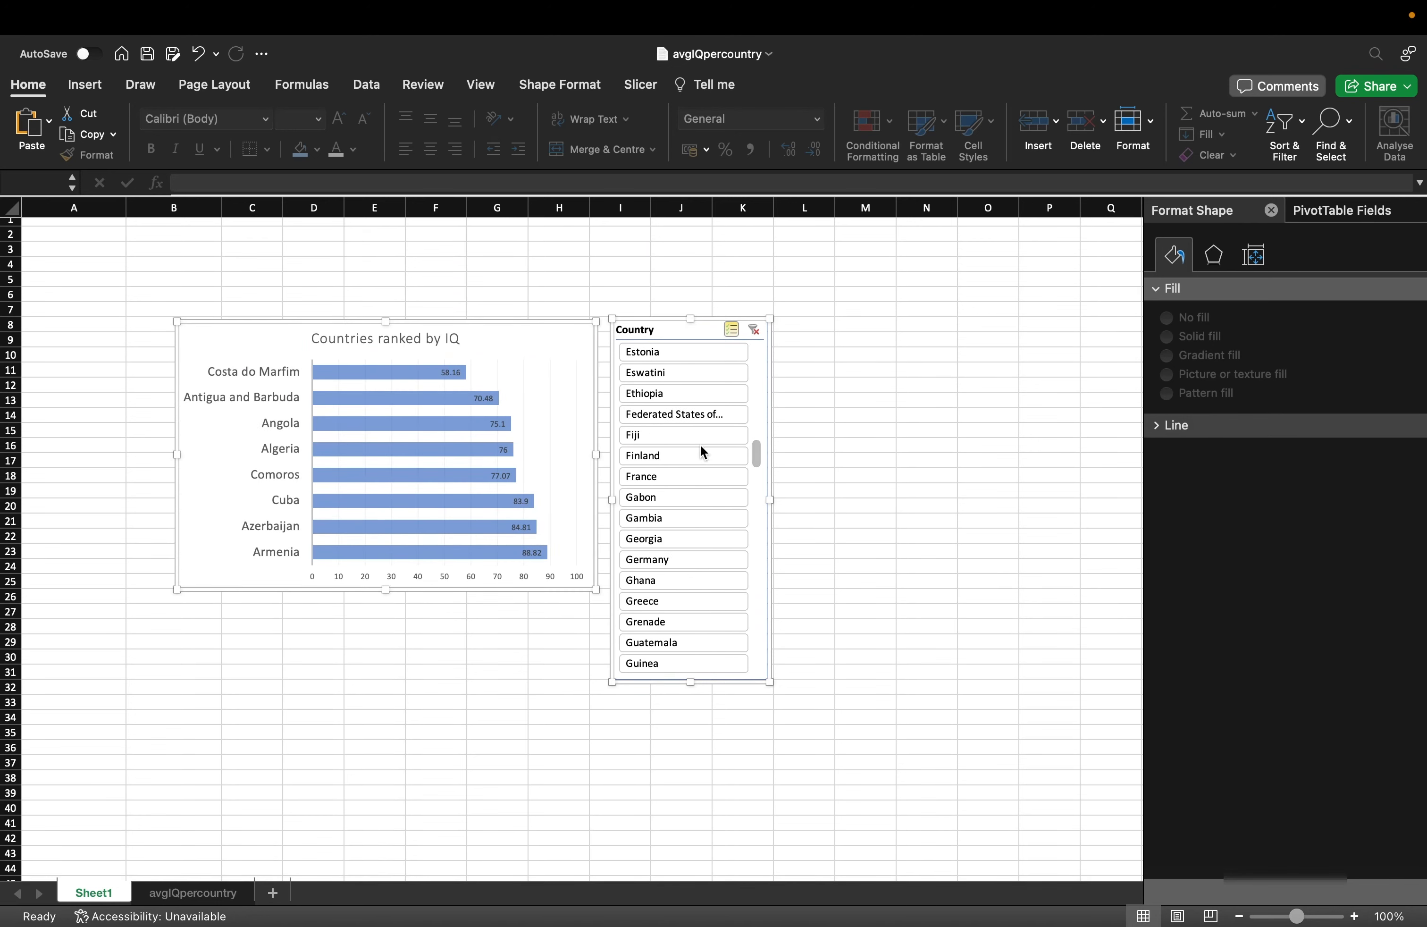
{"action": "left_click", "coordinate": [694, 455]}
{"action": "left_click", "coordinate": [674, 557]}
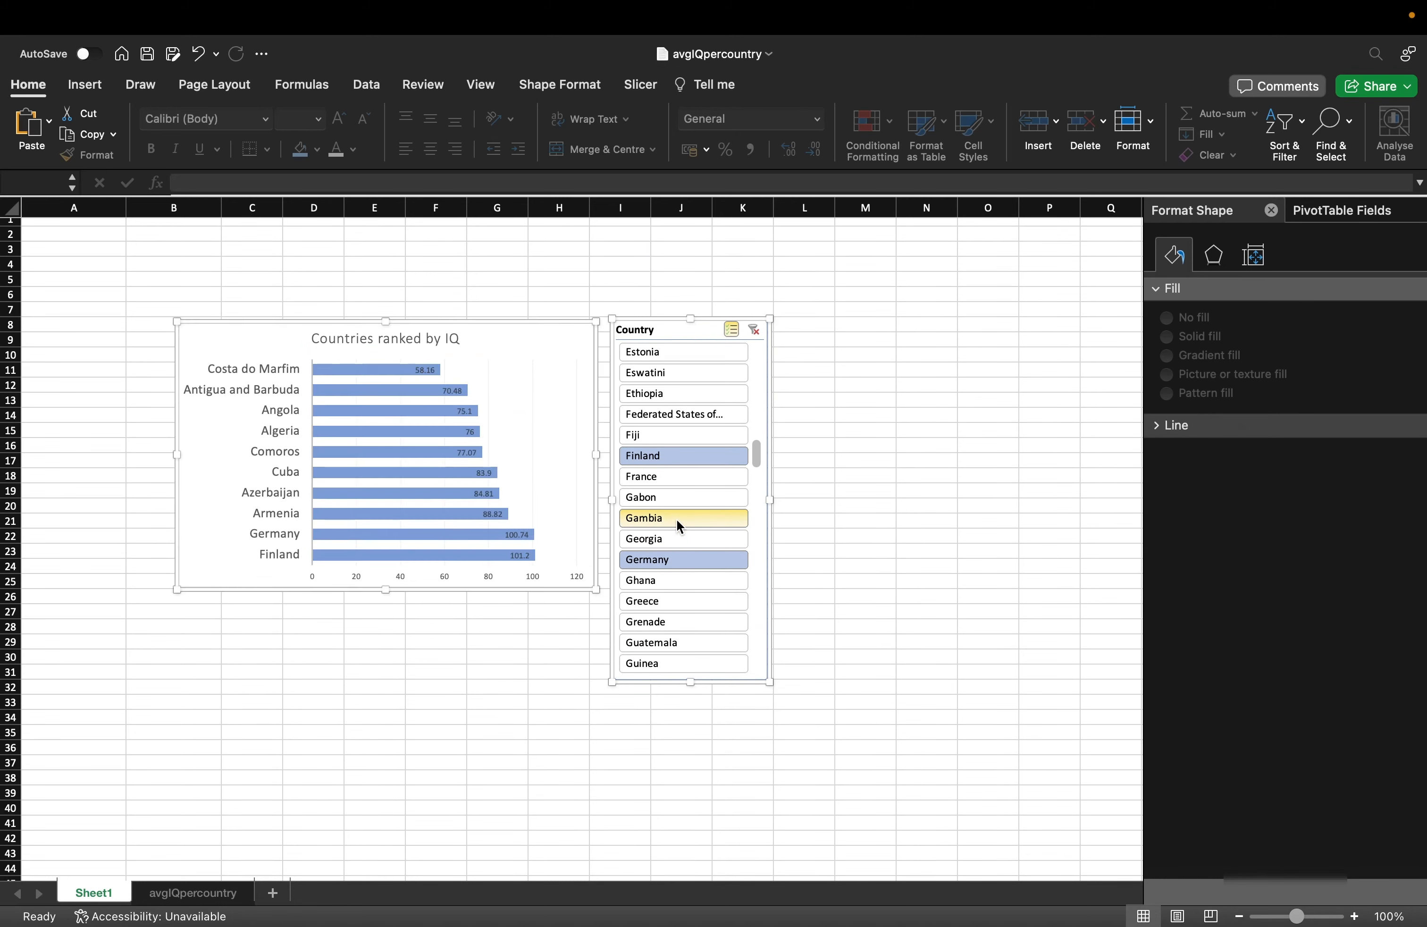
{"action": "left_click", "coordinate": [678, 521]}
Drag the Country slicer further right and click away onto an empty cell.
{"action": "left_click_drag", "start_coordinate": [694, 332], "coordinate": [871, 325]}
{"action": "left_click", "coordinate": [842, 399]}
{"action": "left_click", "coordinate": [863, 413]}
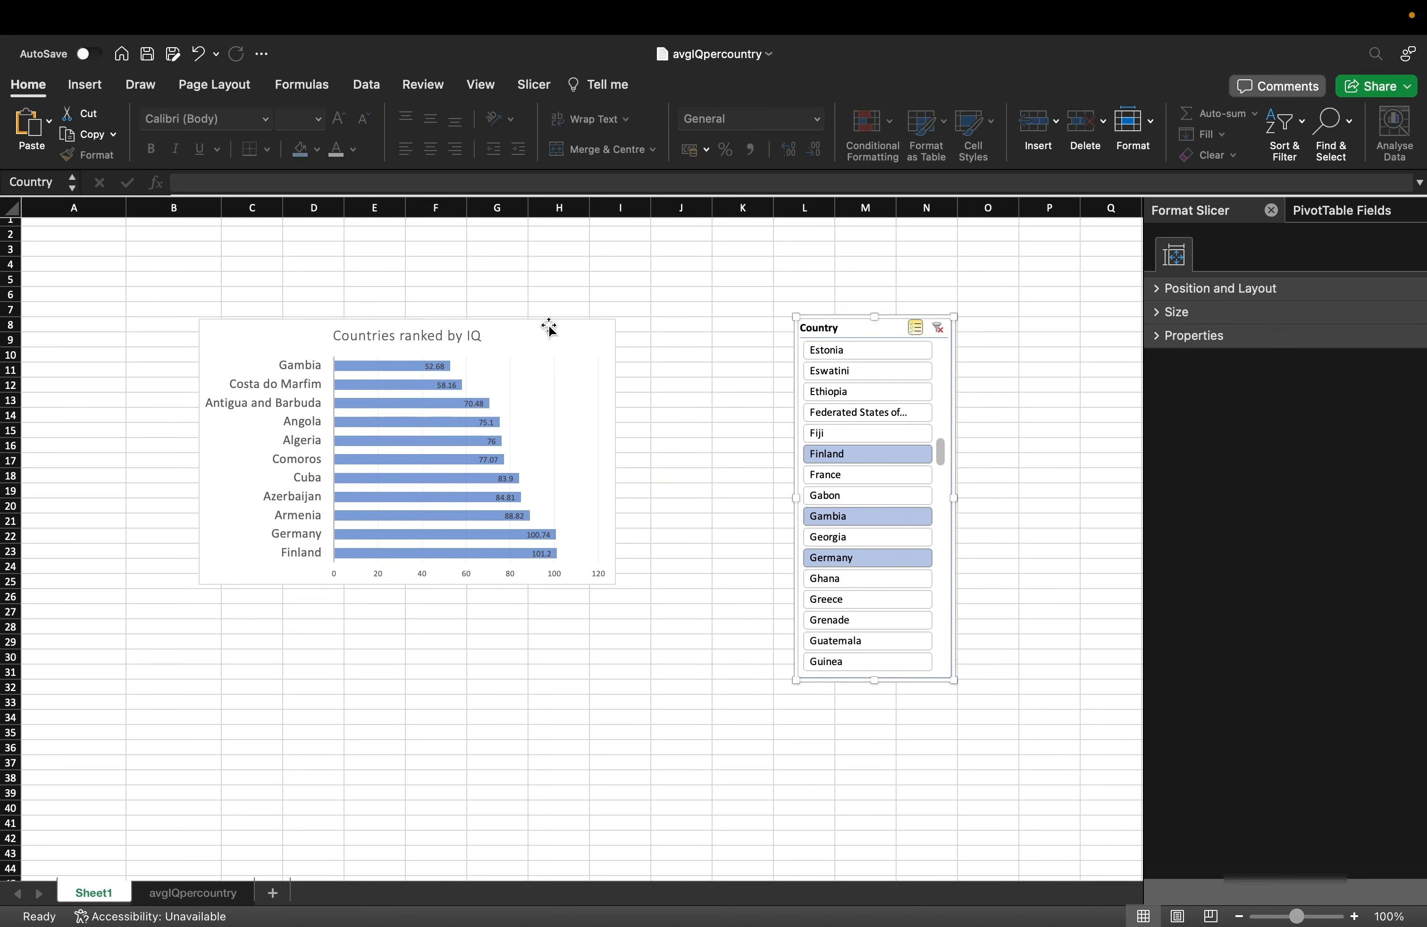
Shift the chart left to column B and enter the label TOTAL COUNTRIES in I8.
{"action": "left_click_drag", "start_coordinate": [549, 328], "coordinate": [470, 321]}
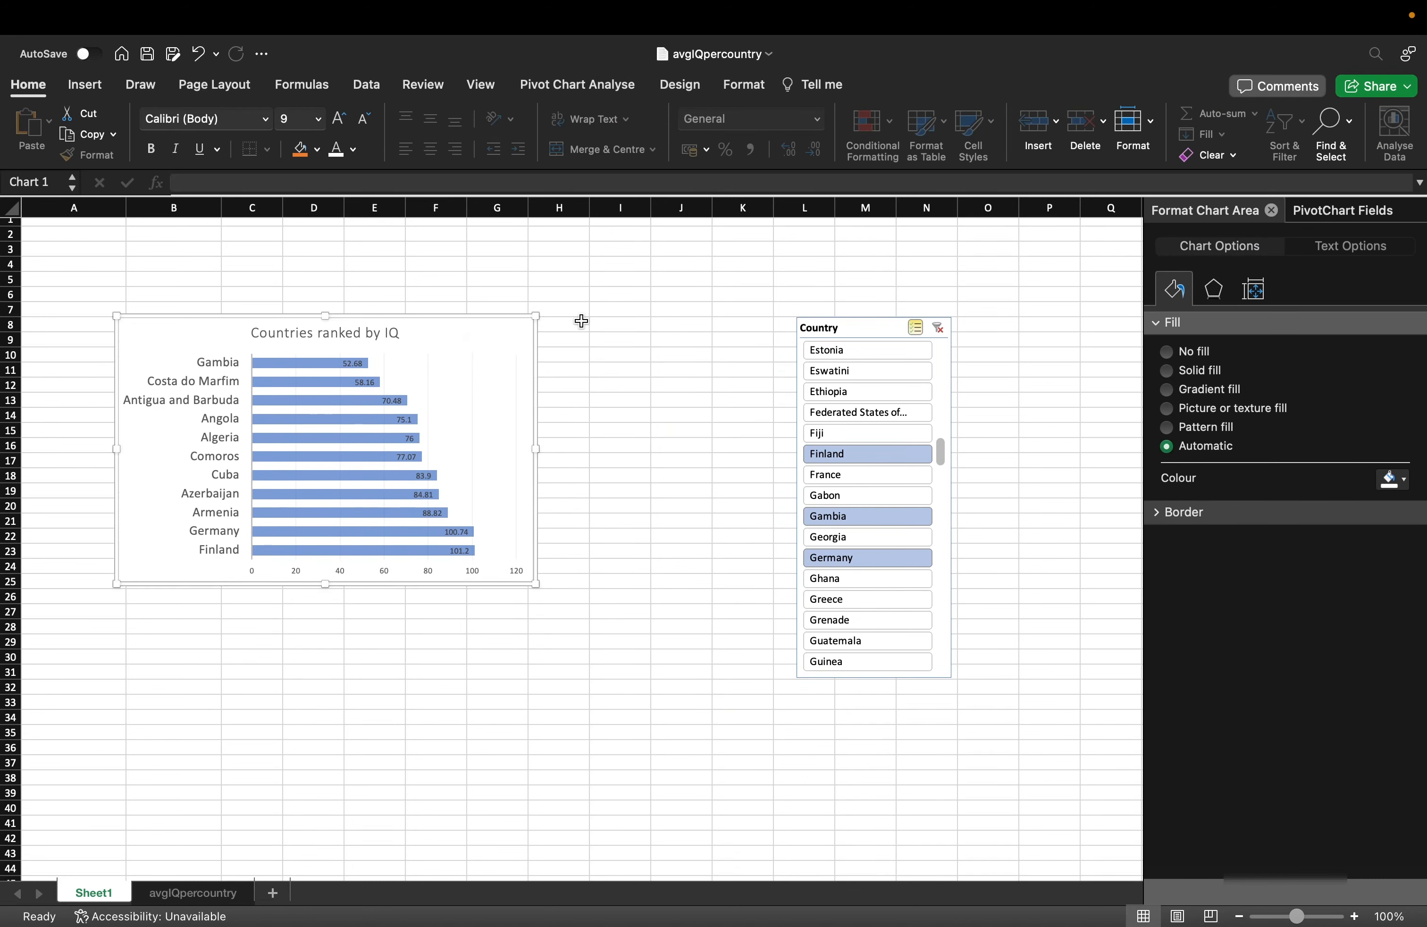
{"action": "left_click", "coordinate": [665, 341]}
{"action": "left_click", "coordinate": [630, 330]}
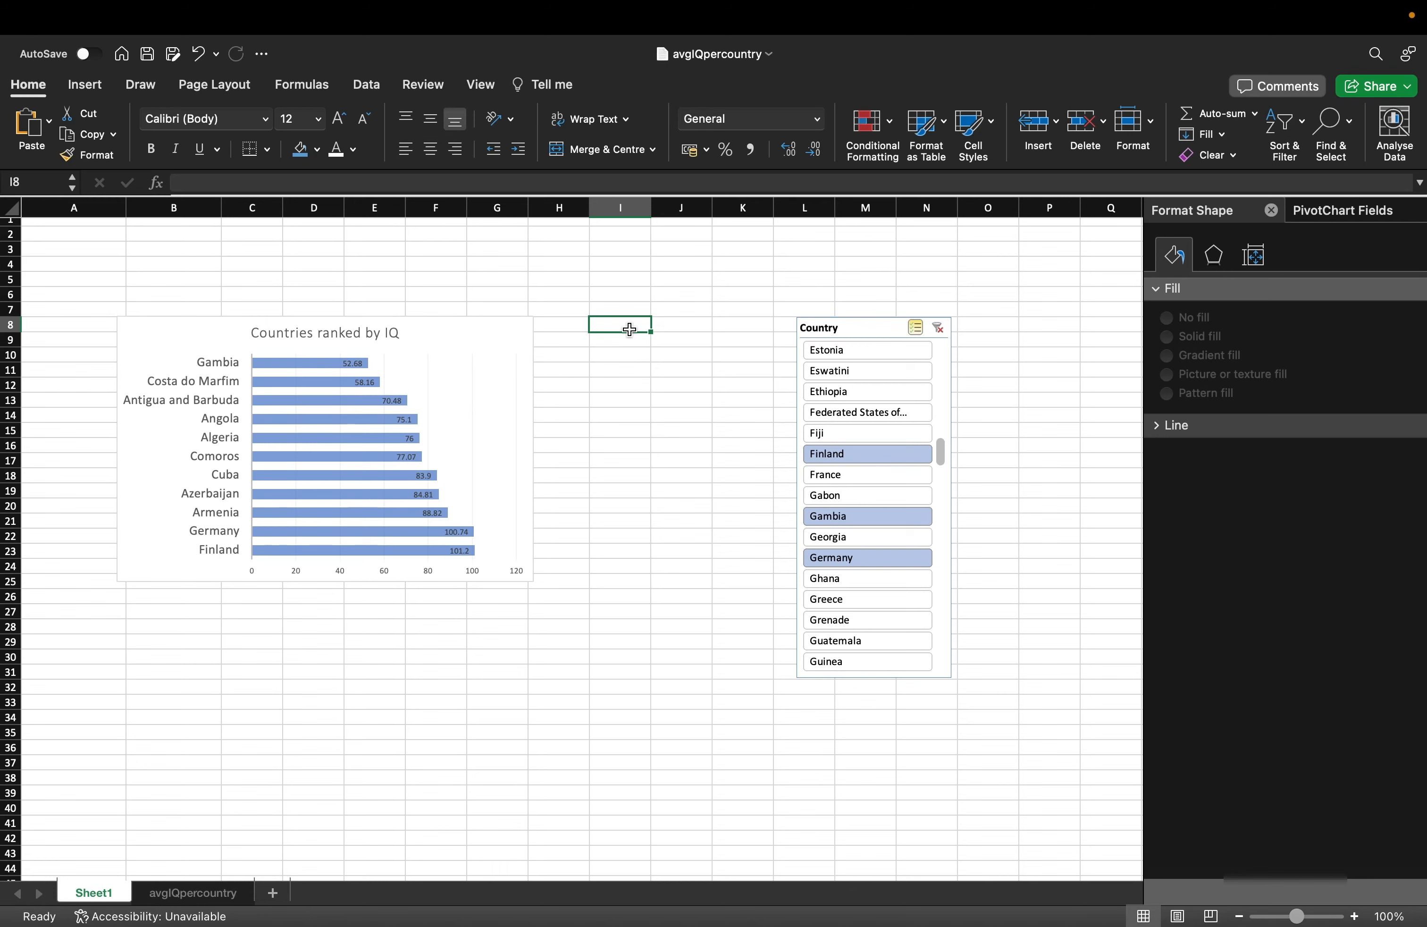
{"action": "type", "text": "TOTAL COUNTRIES"}
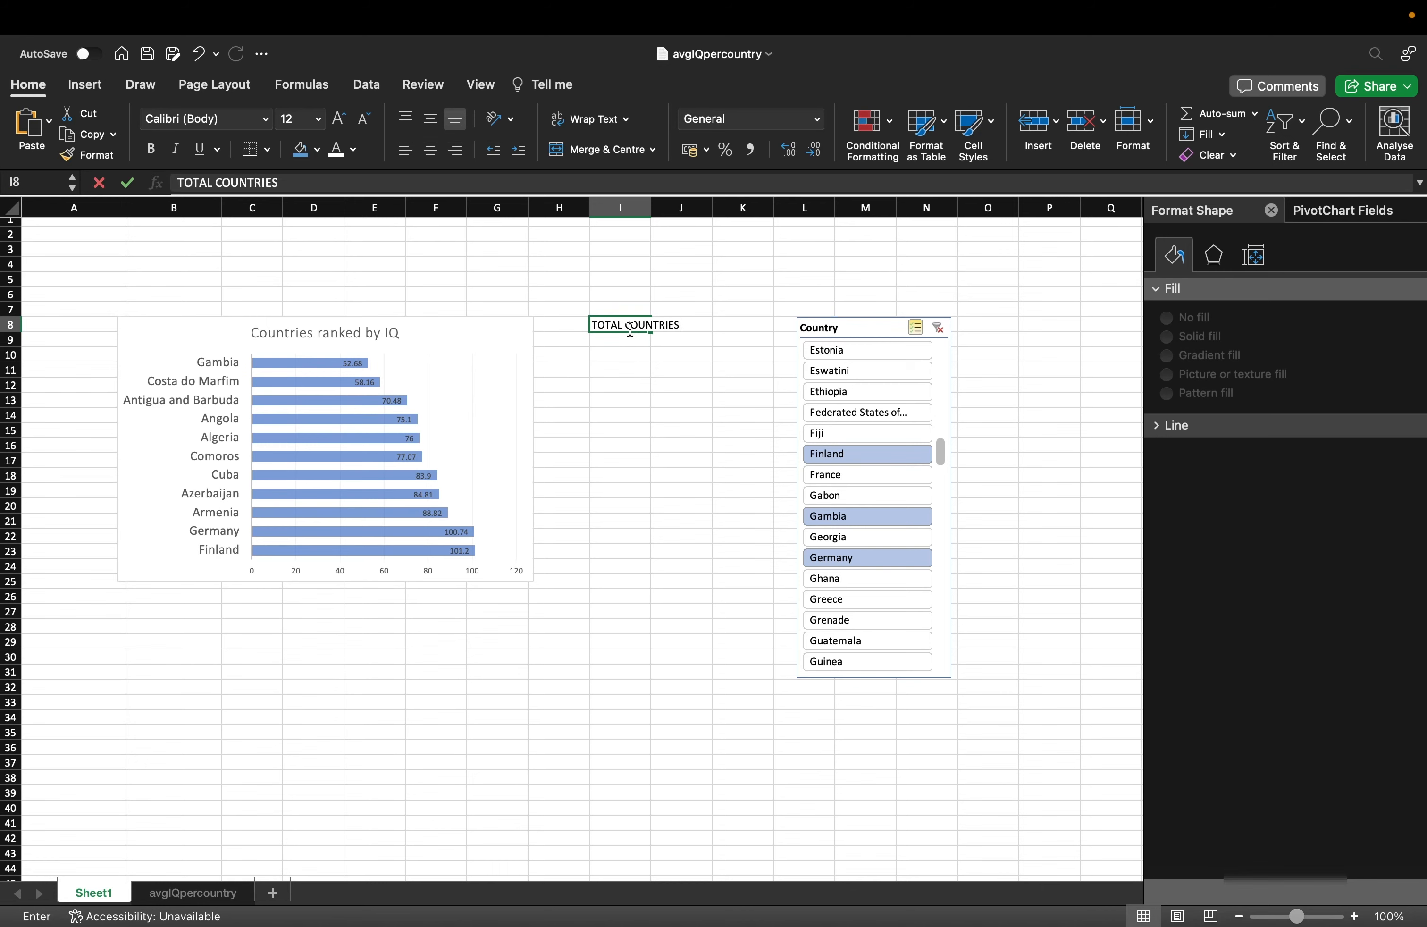
{"action": "key", "text": "Return"}
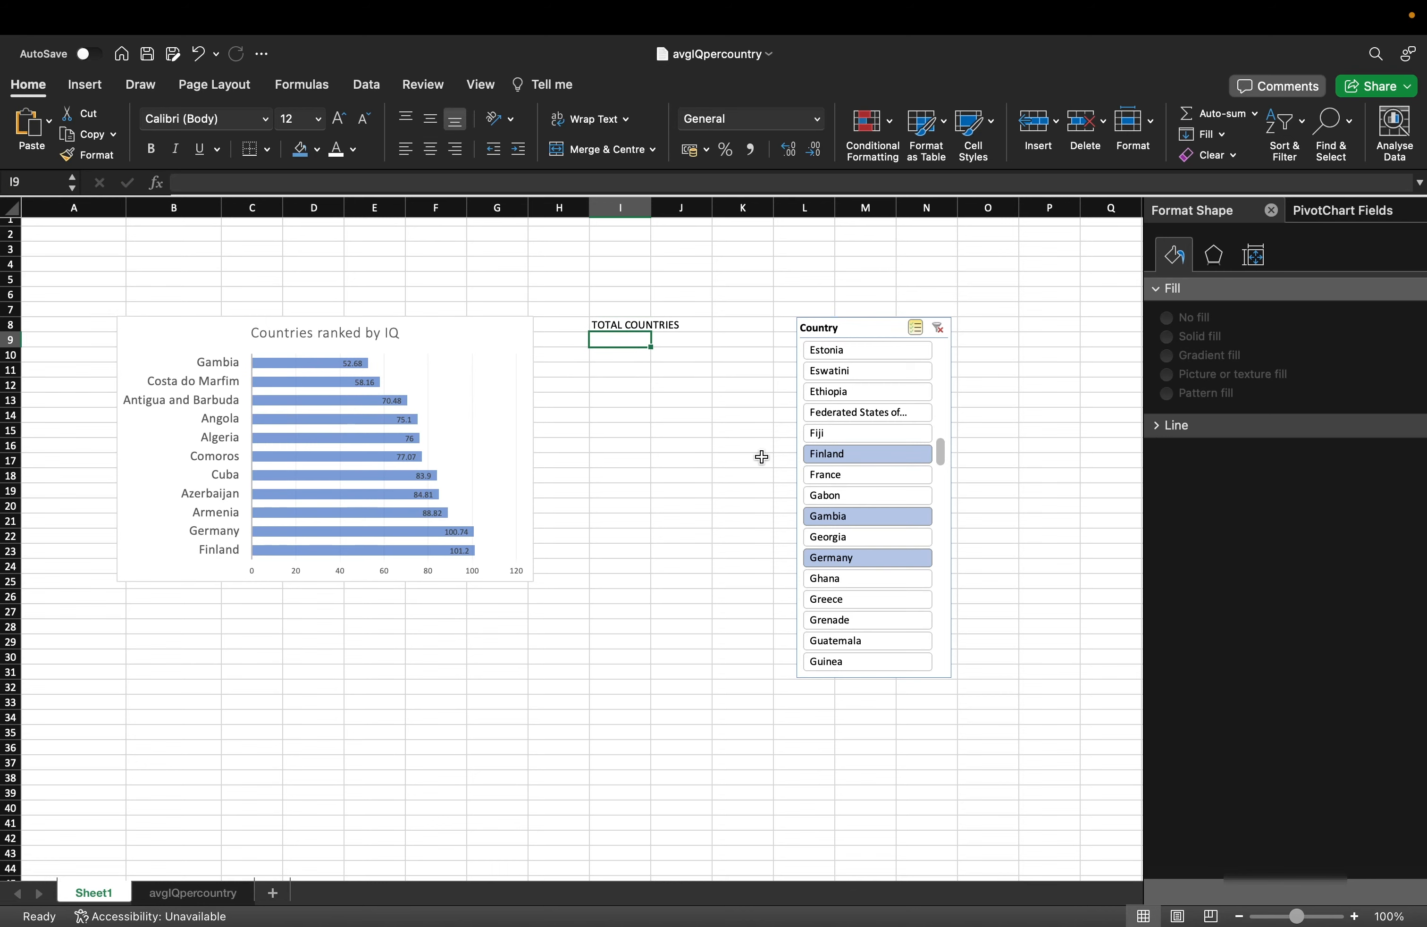
Copy the pivot table A57:B69 and paste a duplicate at D57.
{"action": "scroll", "coordinate": [761, 457], "scroll_direction": "down", "scroll_amount": 15}
{"action": "scroll", "coordinate": [762, 457], "scroll_direction": "up", "scroll_amount": 3}
{"action": "left_click", "coordinate": [63, 390]}
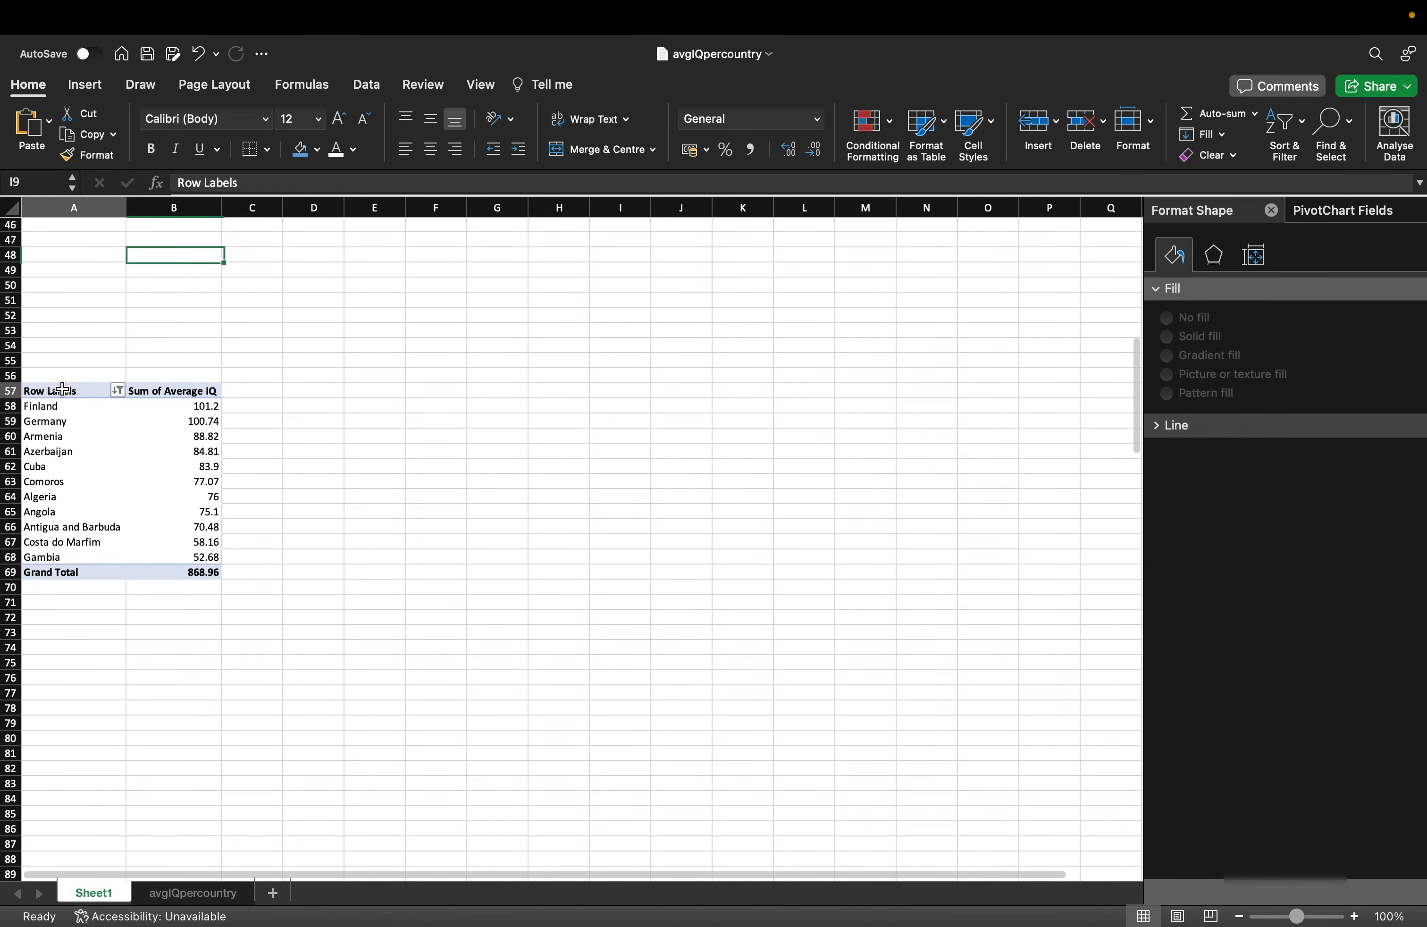
{"action": "left_click_drag", "start_coordinate": [63, 389], "coordinate": [150, 572]}
{"action": "key", "text": "super+c"}
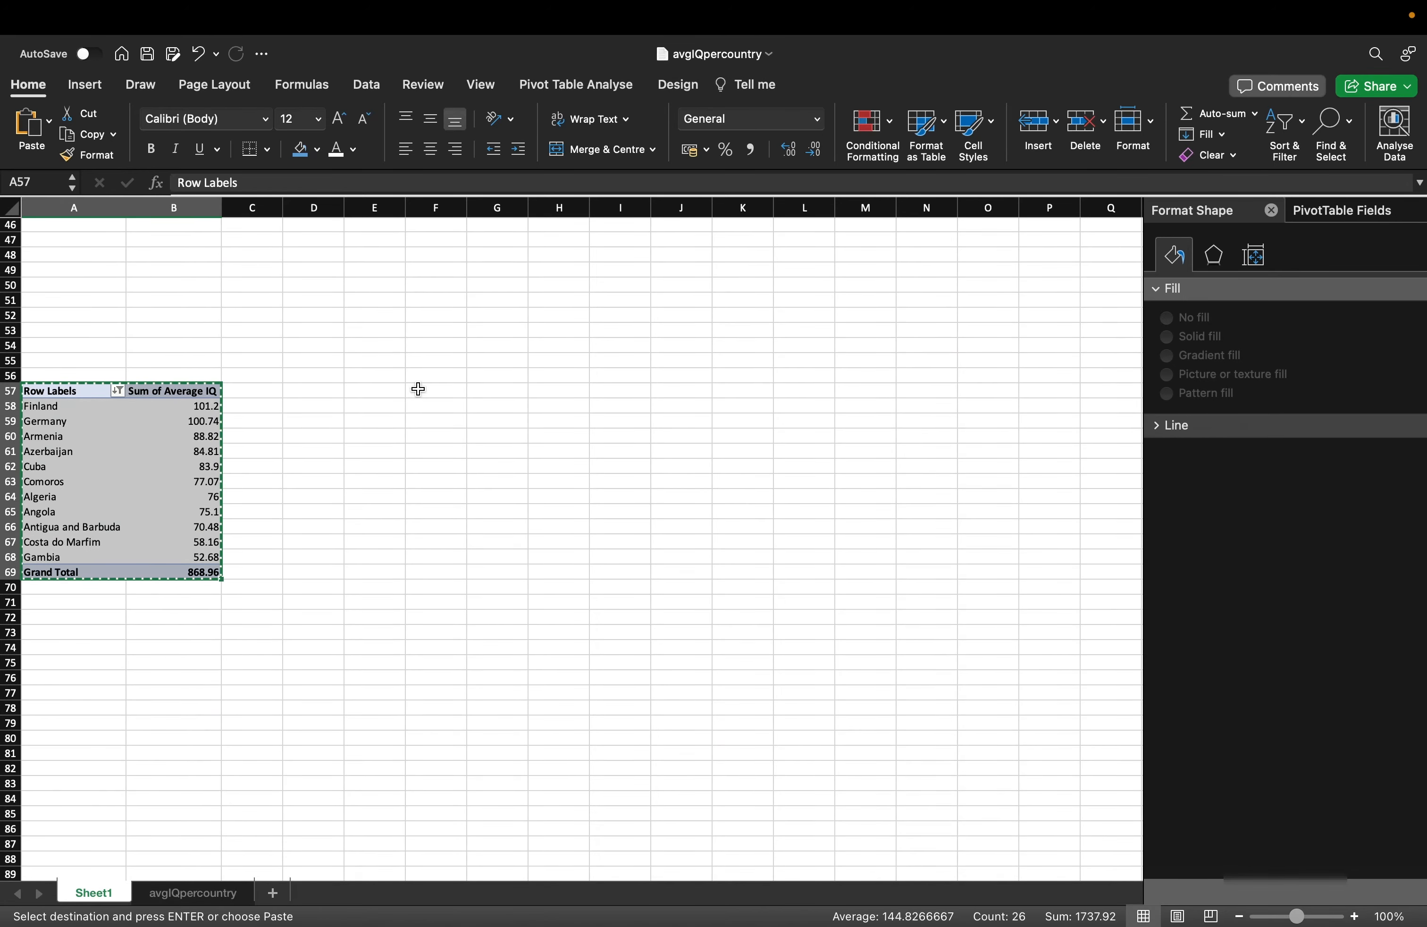
{"action": "left_click", "coordinate": [314, 395]}
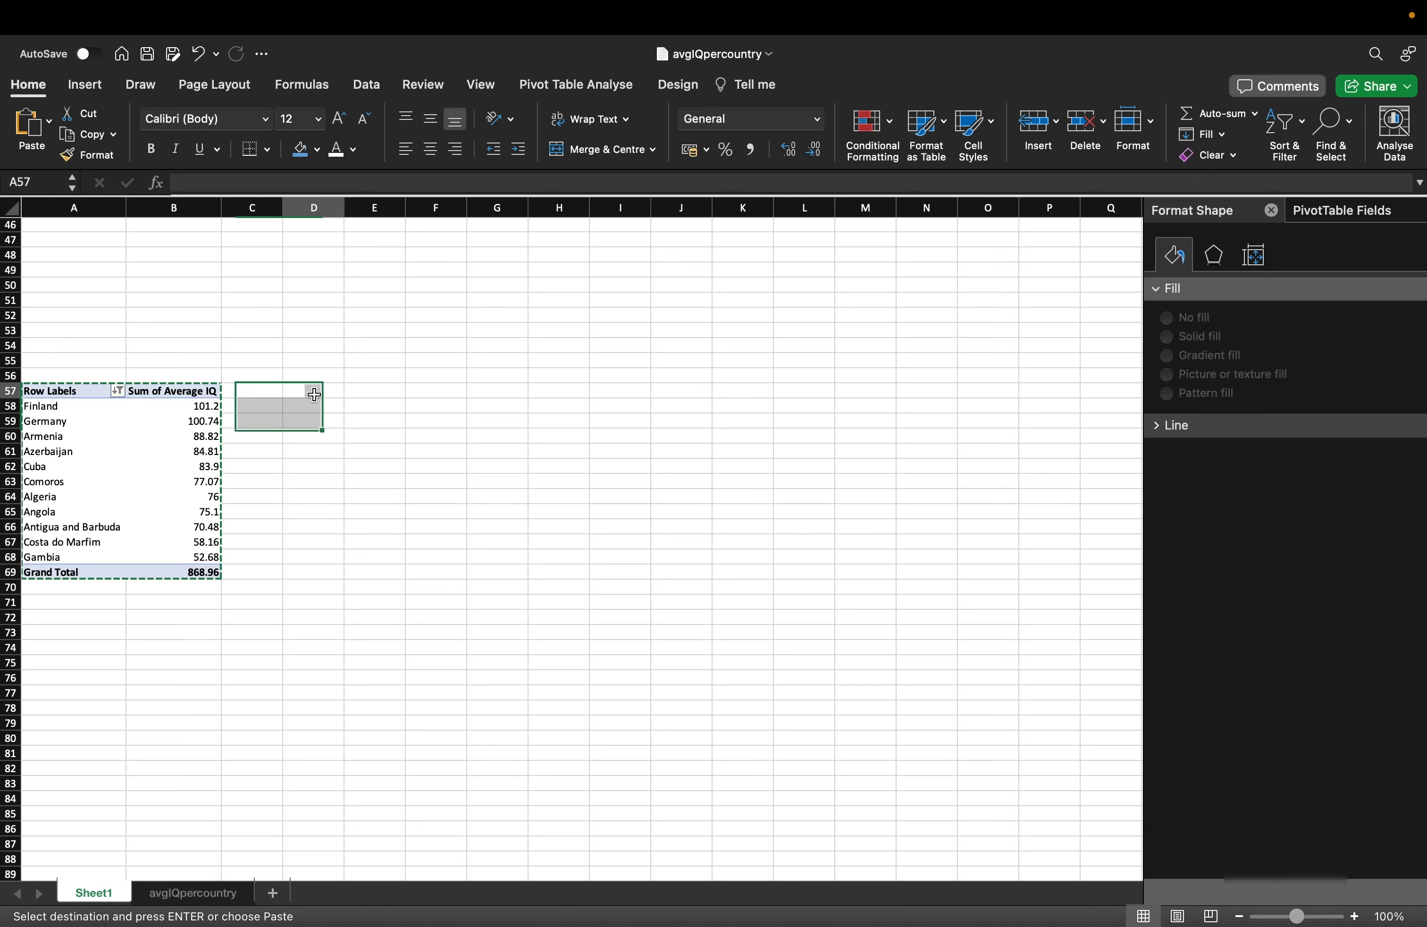
{"action": "key", "text": "super+v"}
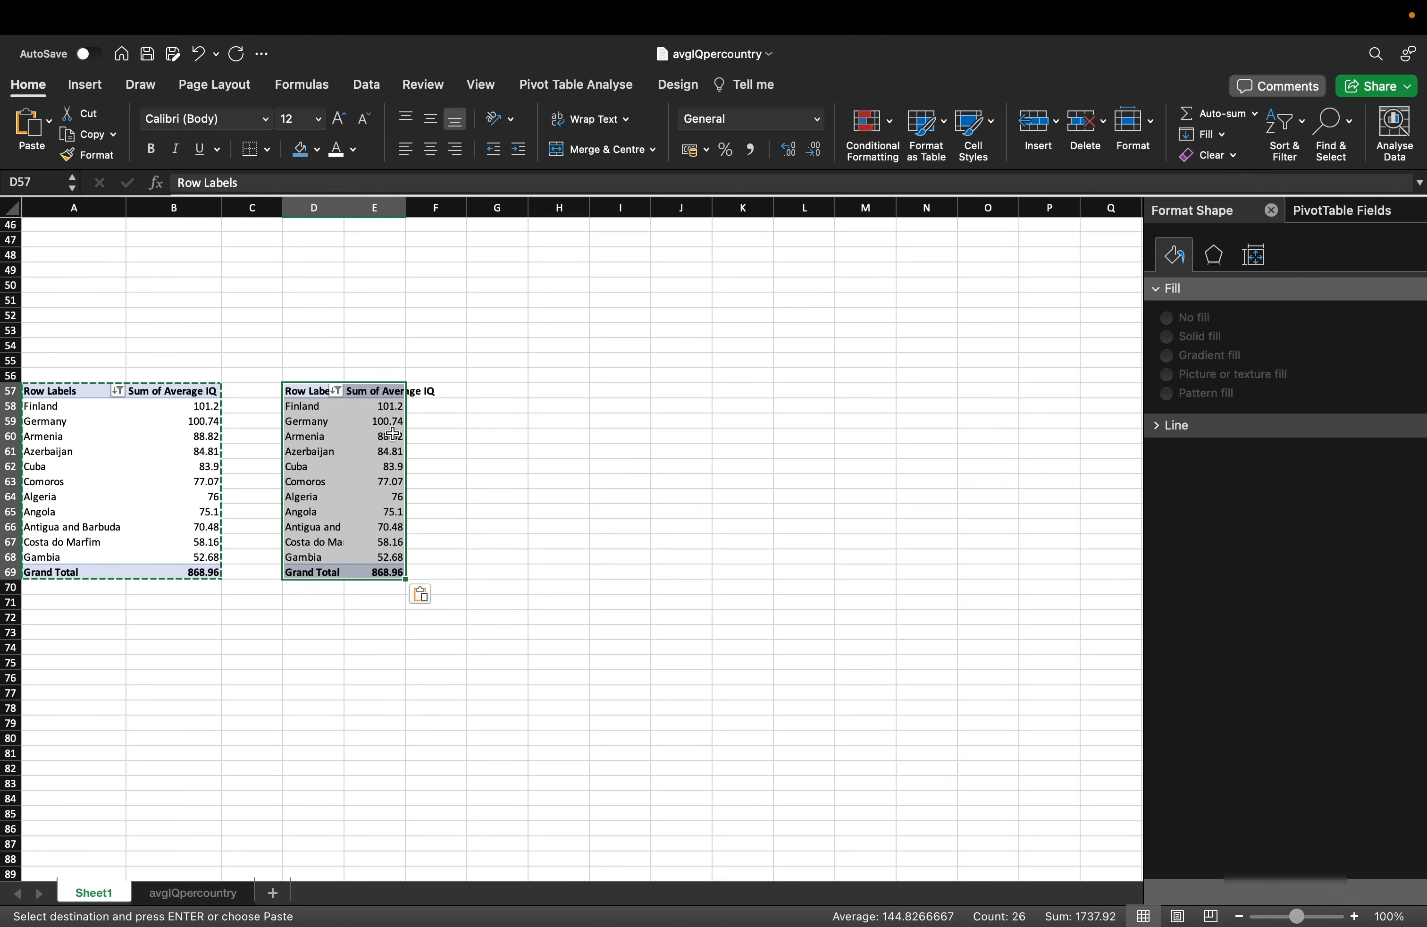
Swap the copy's Sum of Average IQ for Count of Country, giving 11 in D58.
{"action": "left_click", "coordinate": [374, 436]}
{"action": "left_click", "coordinate": [1346, 210]}
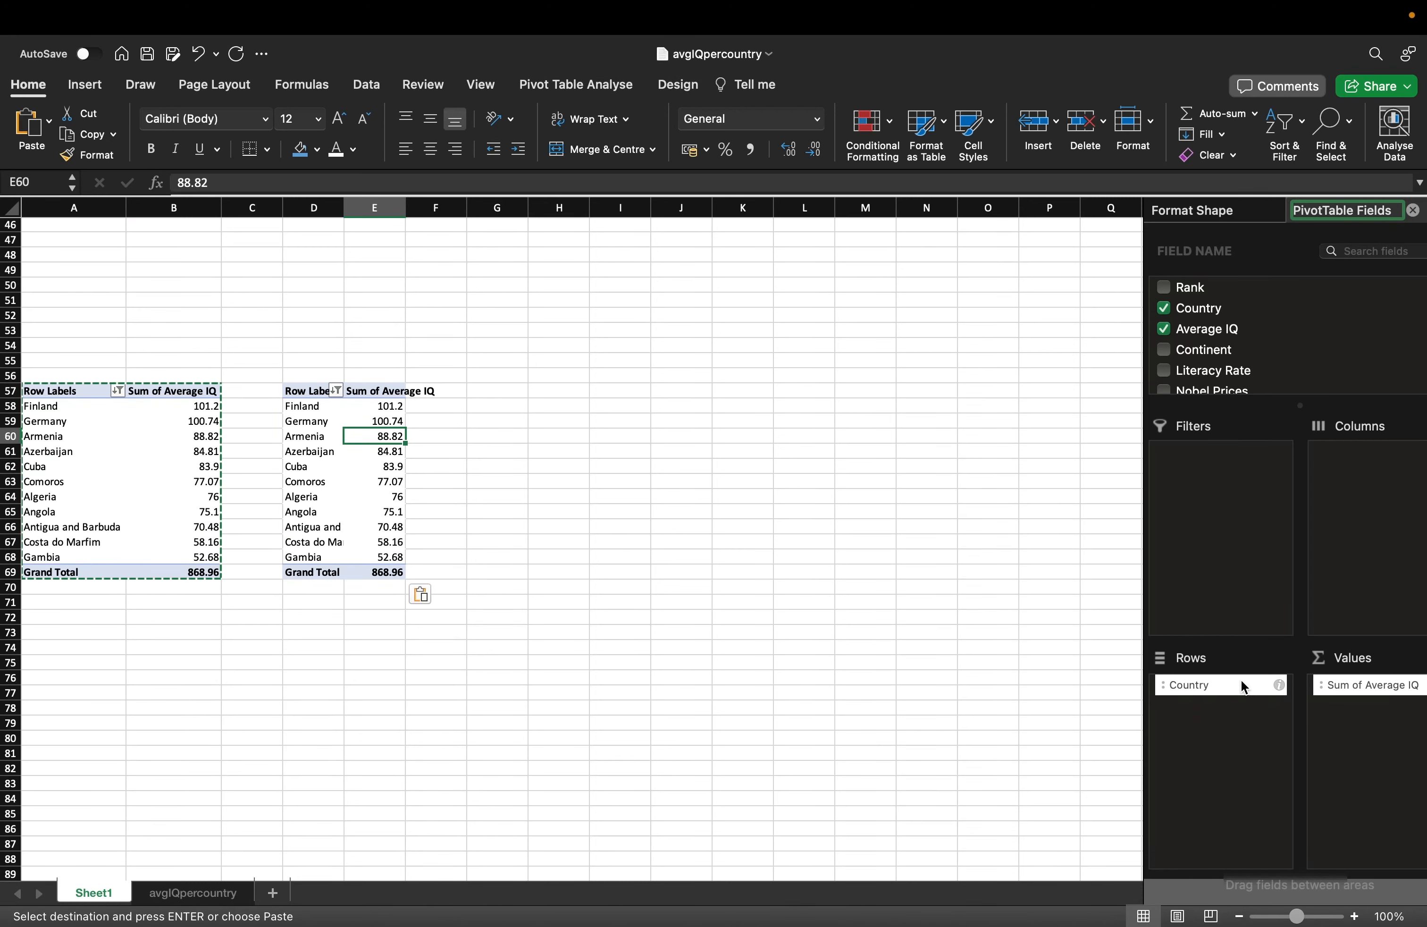
{"action": "left_click_drag", "start_coordinate": [1363, 687], "coordinate": [1354, 361]}
{"action": "left_click_drag", "start_coordinate": [1249, 680], "coordinate": [1363, 713]}
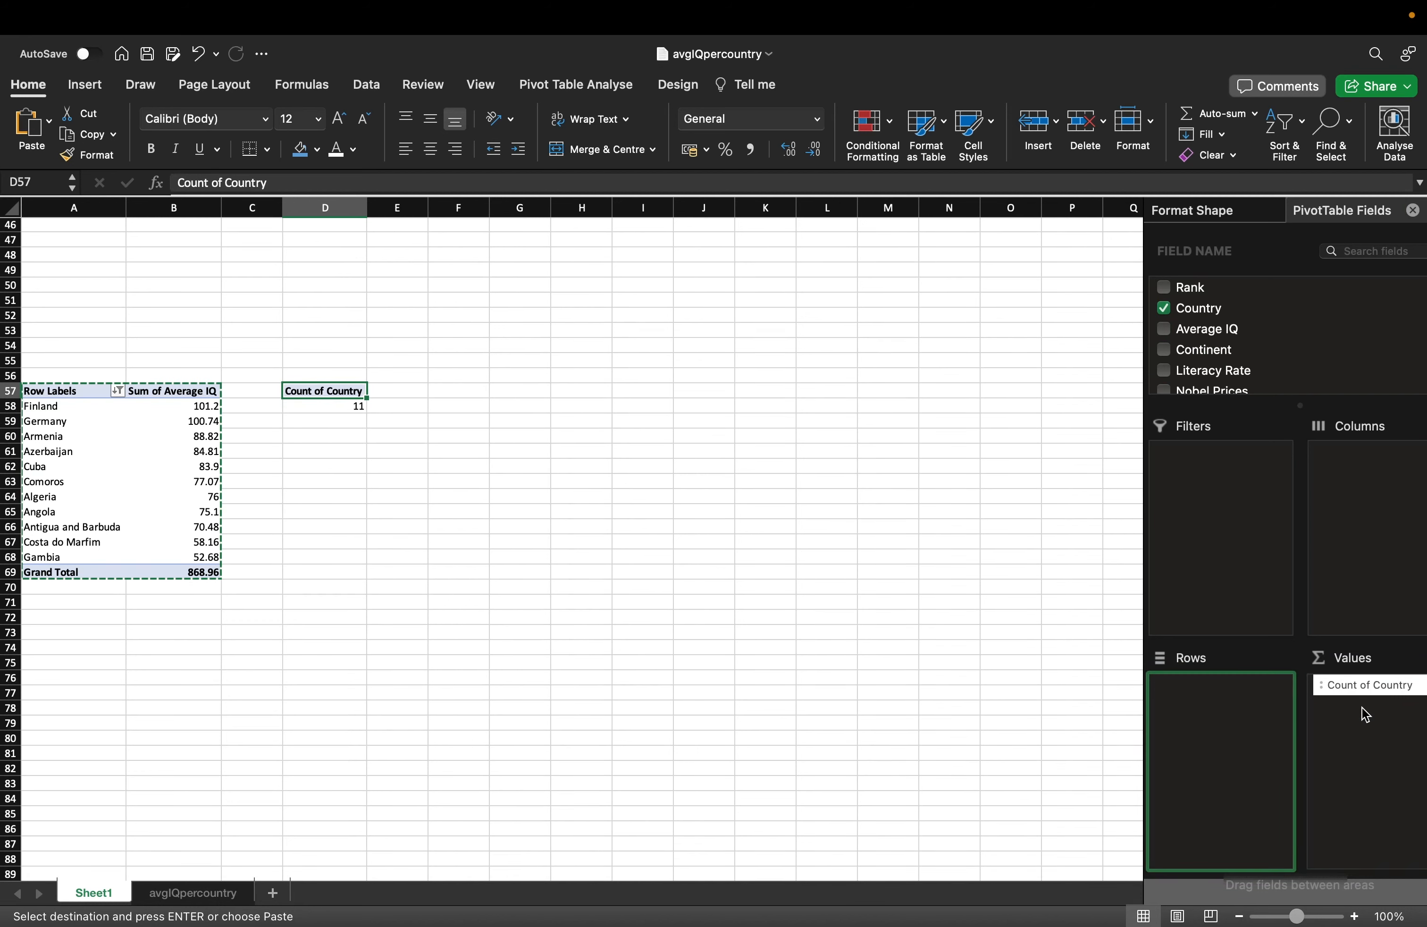
{"action": "left_click", "coordinate": [465, 472]}
{"action": "left_click", "coordinate": [322, 402]}
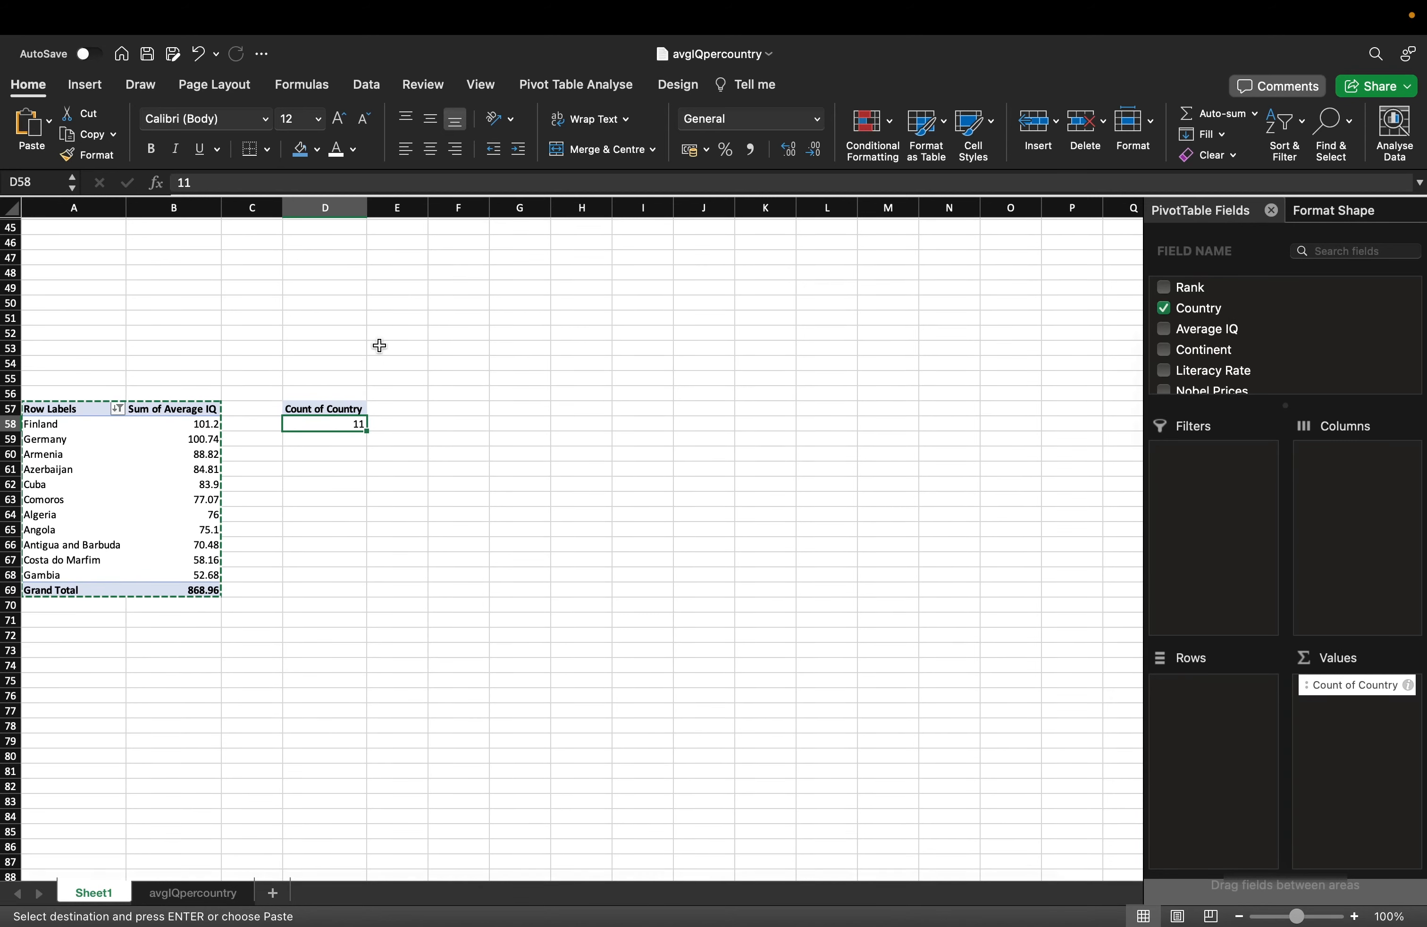
Enter the formula =D58 in cell I9.
{"action": "scroll", "coordinate": [379, 344], "scroll_direction": "up", "scroll_amount": 15}
{"action": "left_click", "coordinate": [650, 366]}
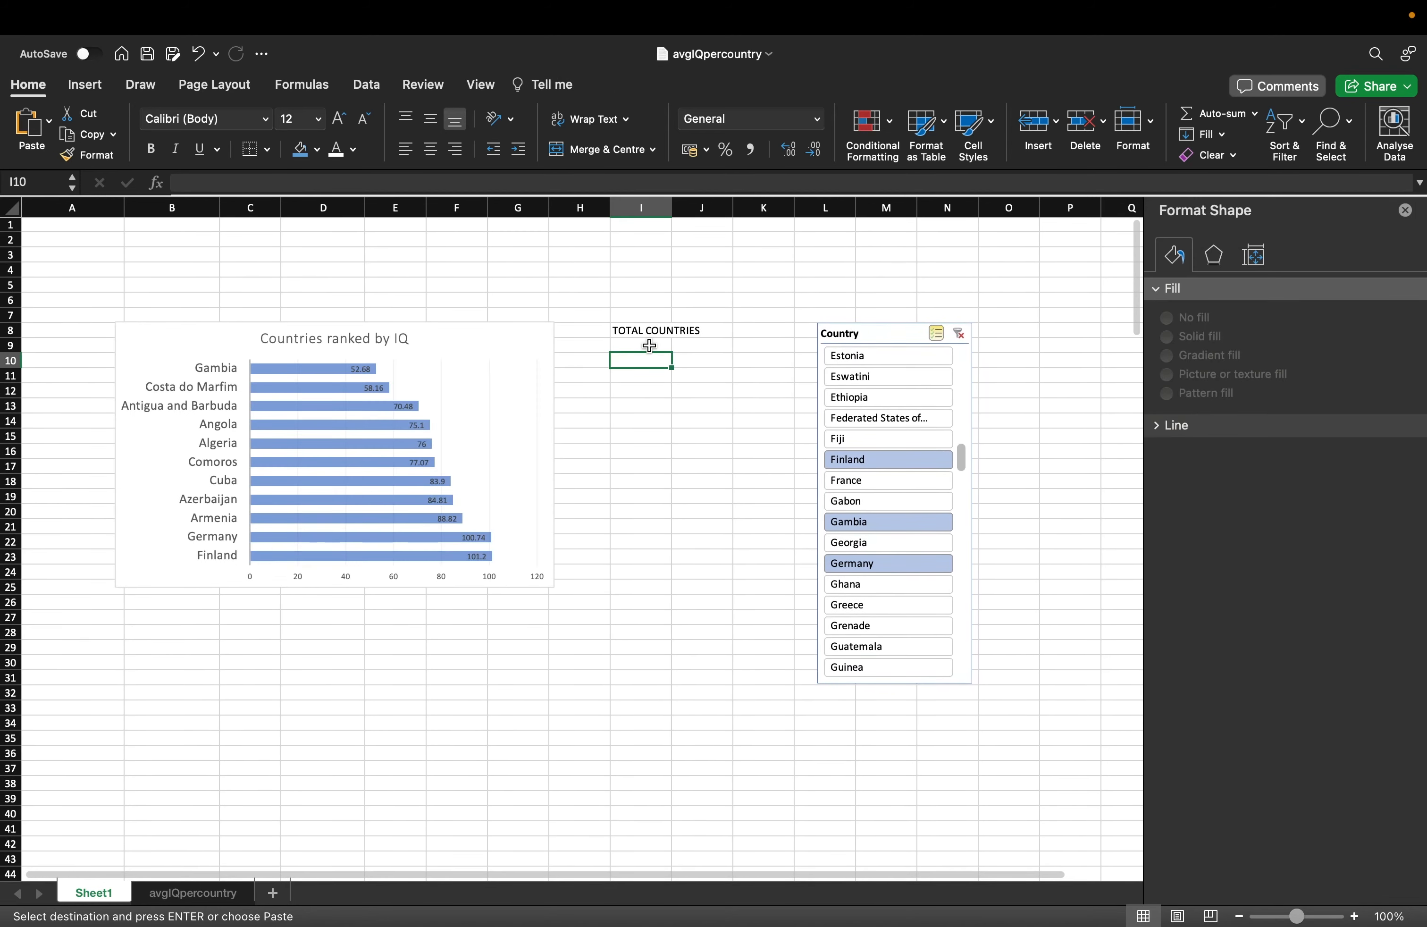
{"action": "left_click", "coordinate": [650, 346]}
{"action": "type", "text": "=D58"}
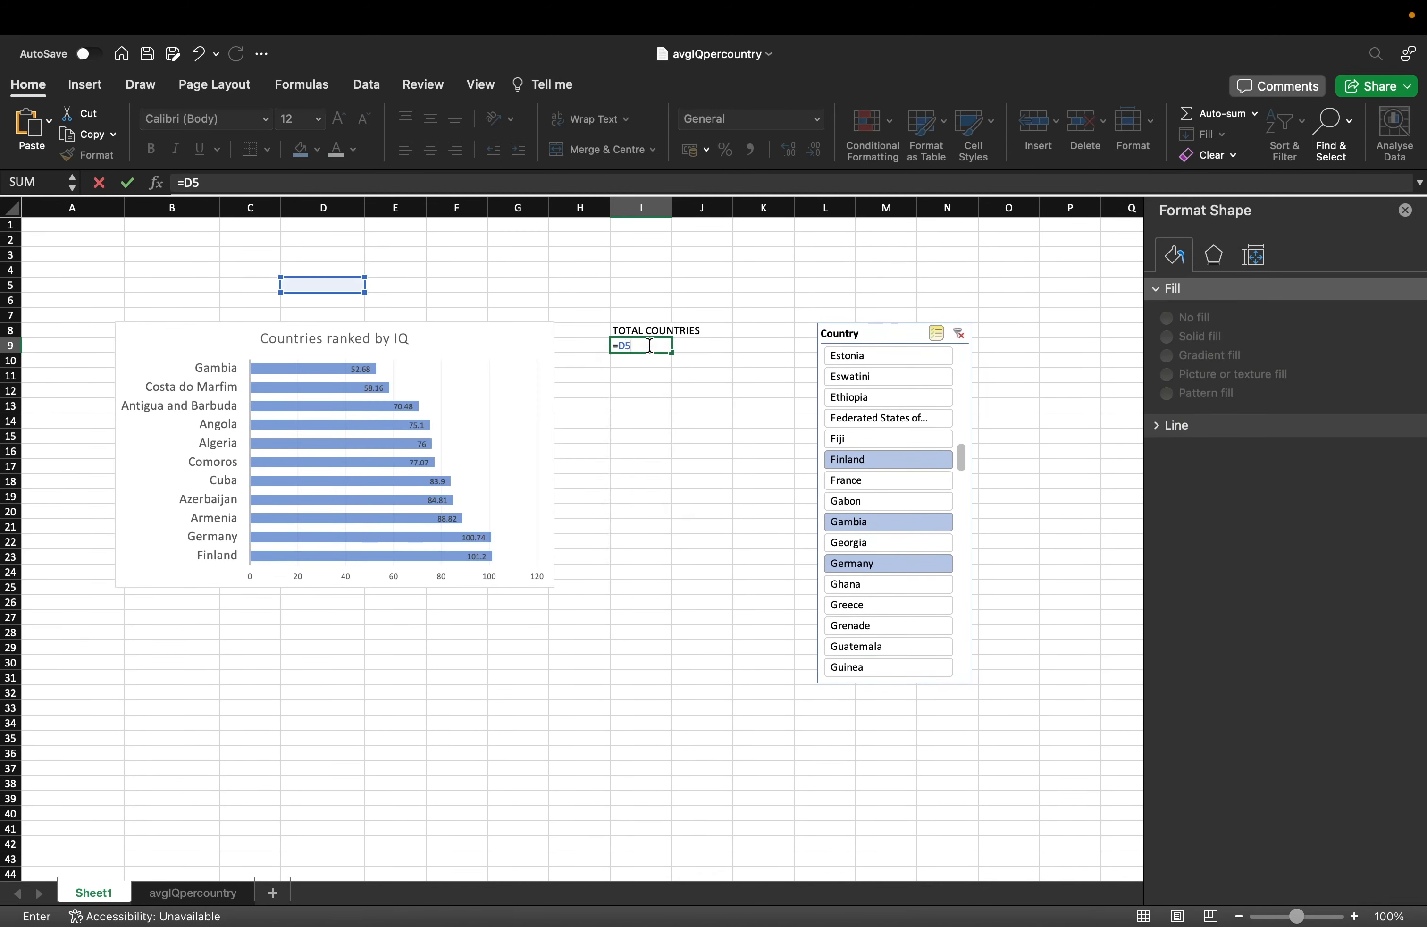
{"action": "key", "text": "Return"}
{"action": "left_click", "coordinate": [649, 345]}
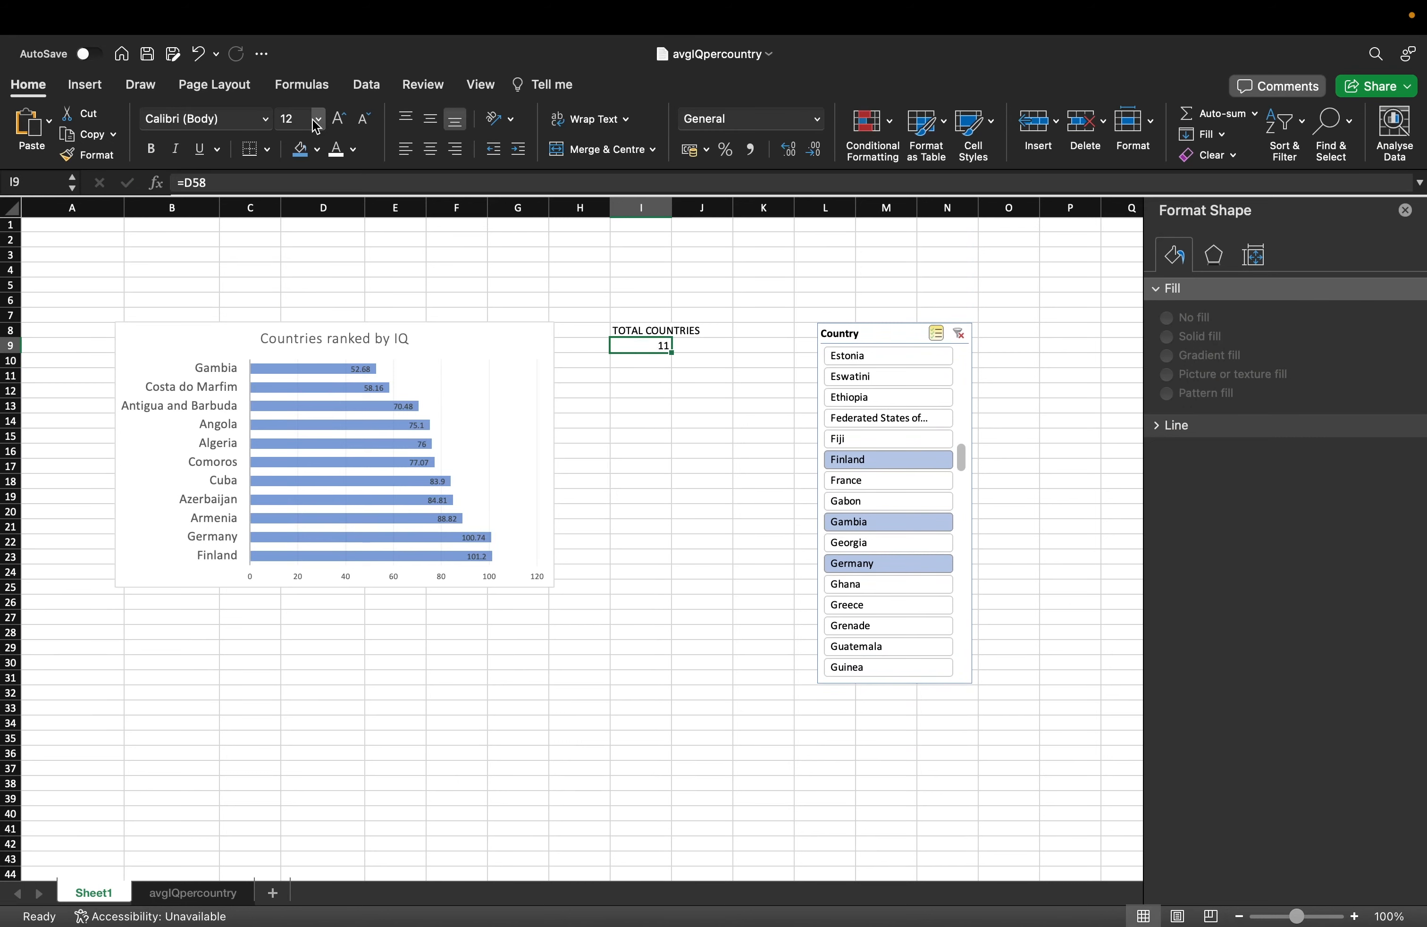
Format the 11 in I9 as 48-pt, centred, white text on a dark blue fill.
{"action": "left_click", "coordinate": [341, 120]}
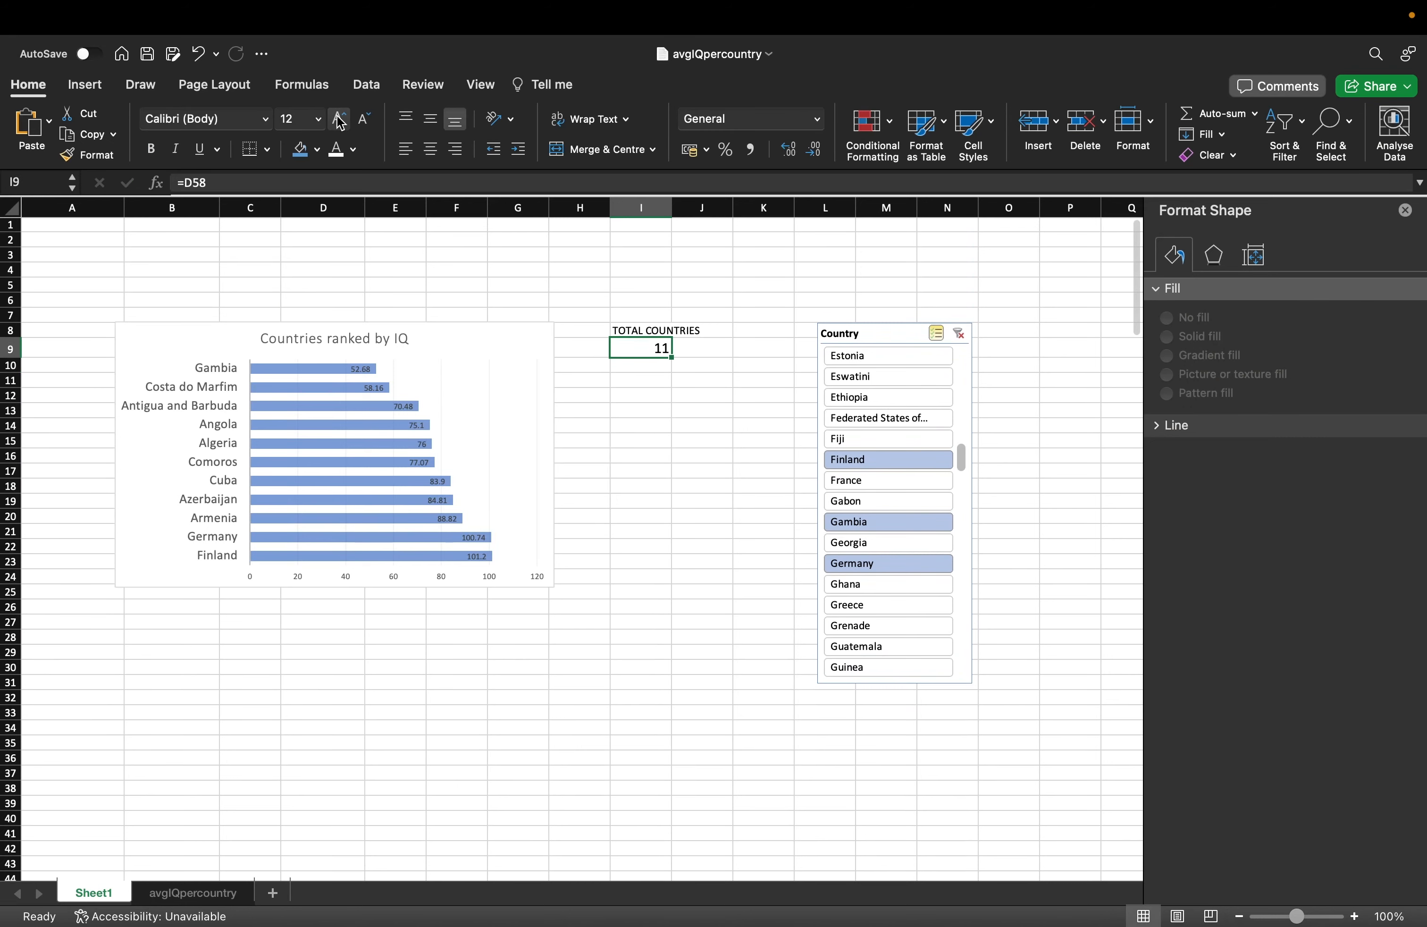
{"action": "left_click", "coordinate": [341, 119]}
{"action": "left_click", "coordinate": [341, 120]}
{"action": "left_click", "coordinate": [341, 120]}
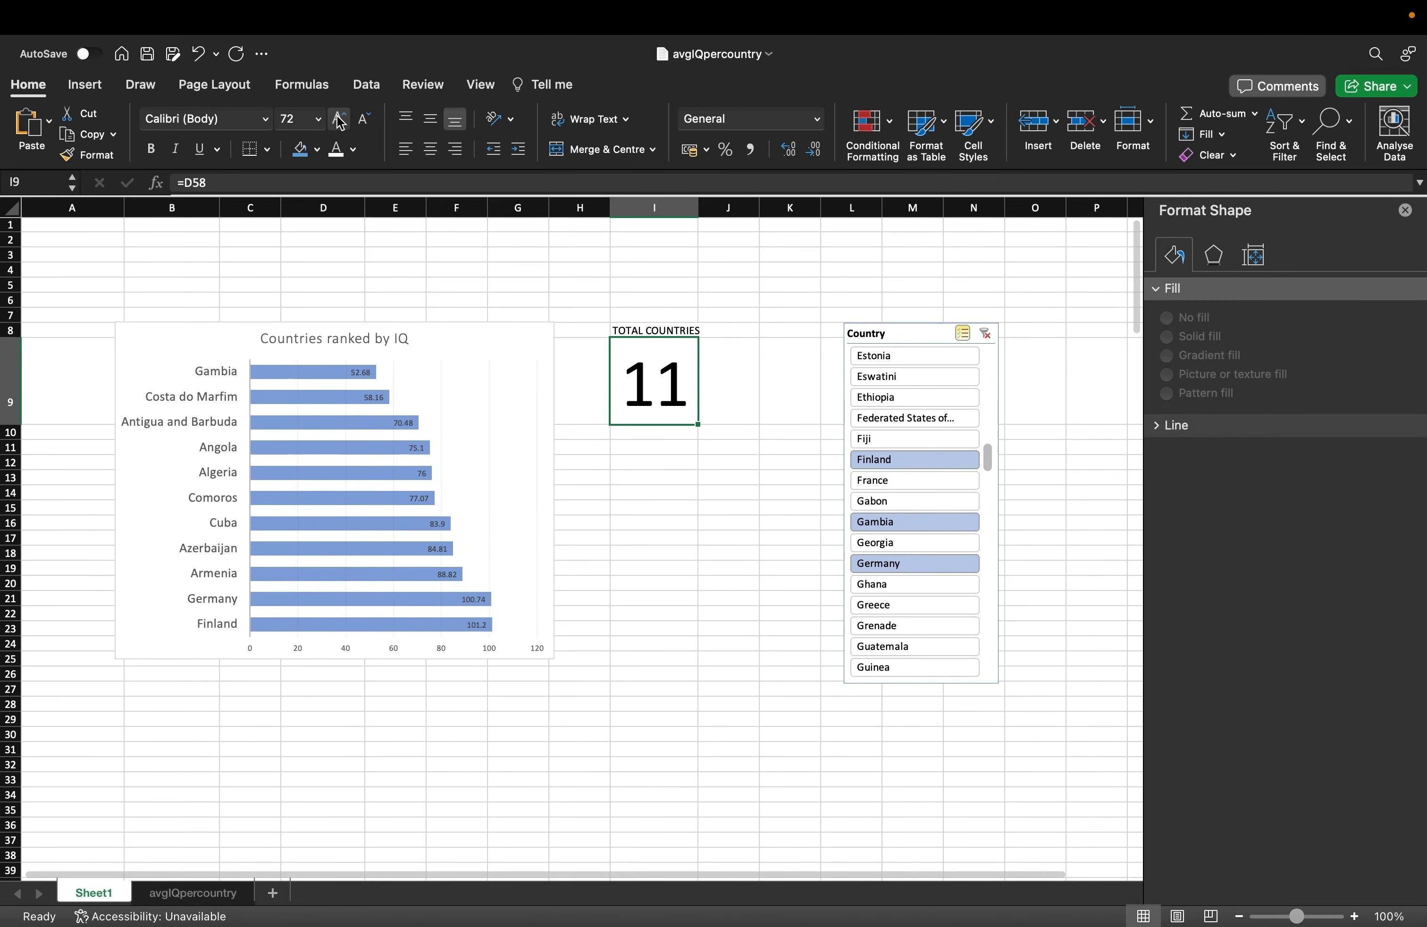
{"action": "left_click", "coordinate": [361, 120]}
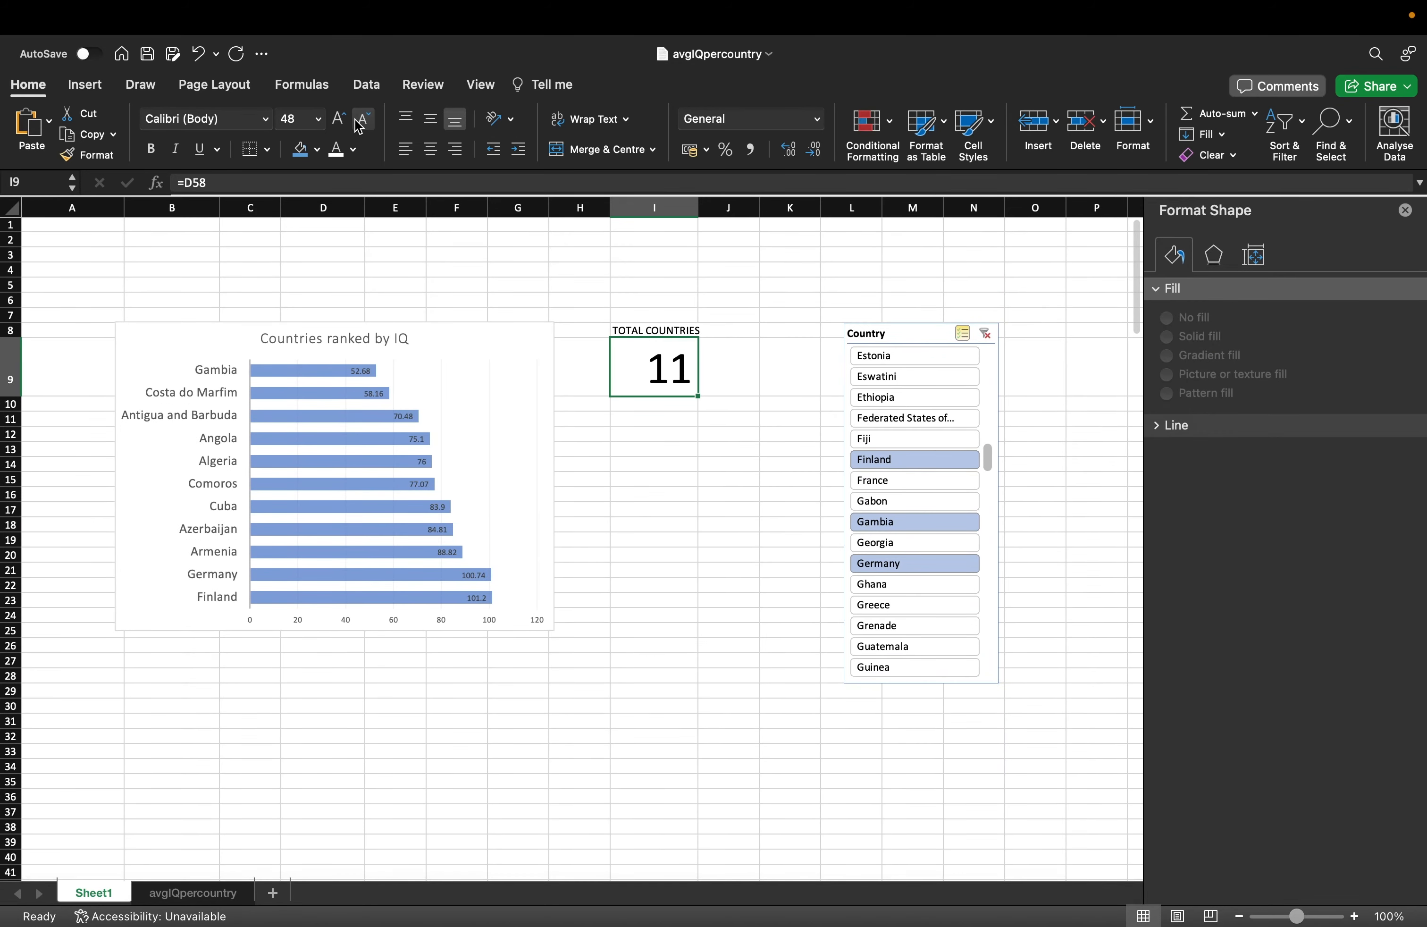
{"action": "left_click", "coordinate": [431, 150]}
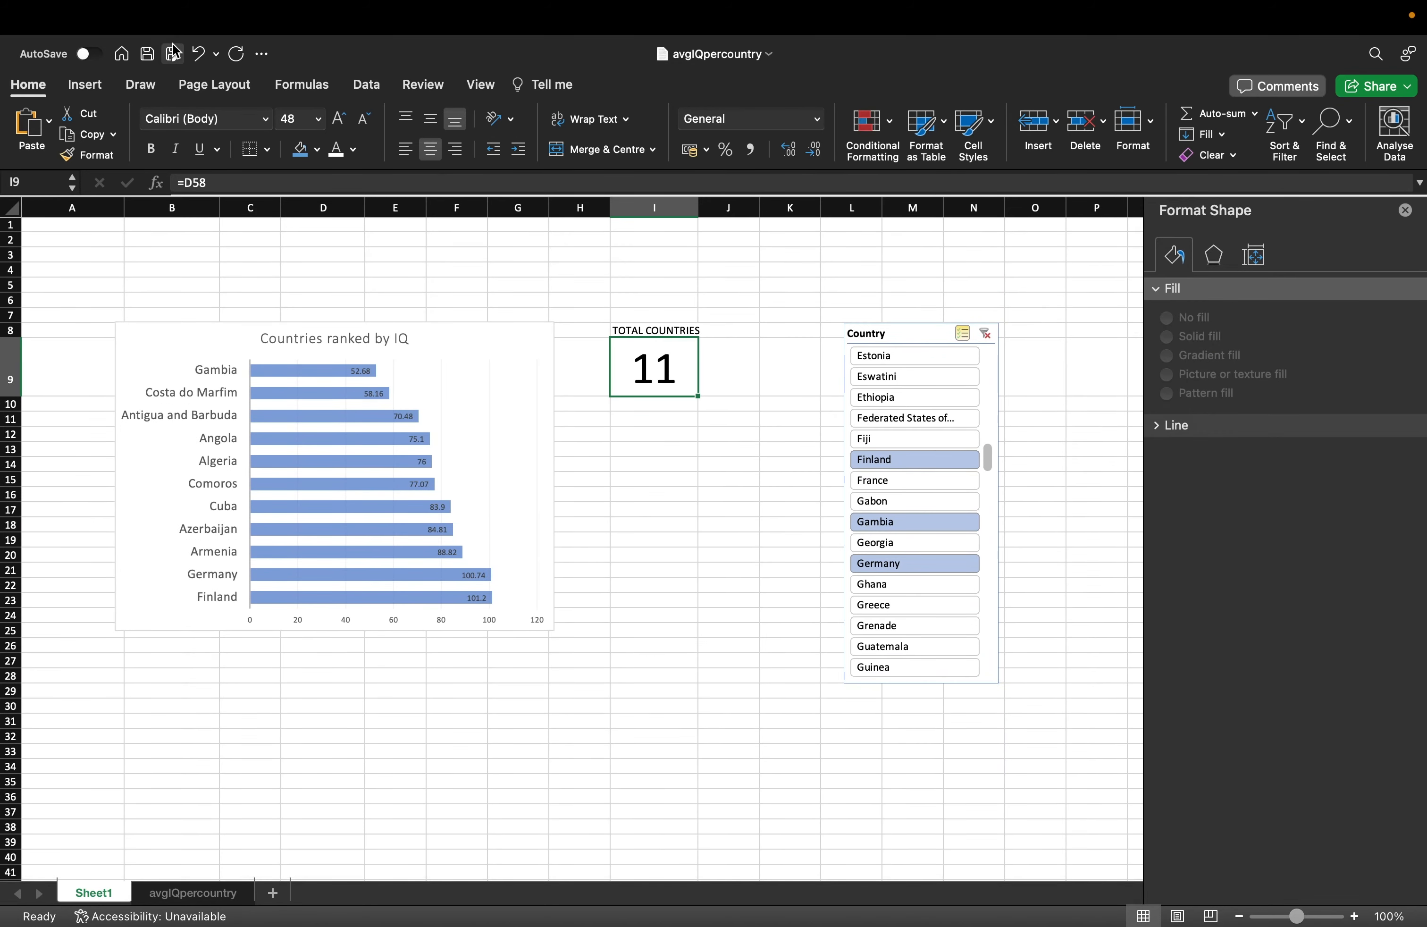
{"action": "left_click", "coordinate": [319, 151]}
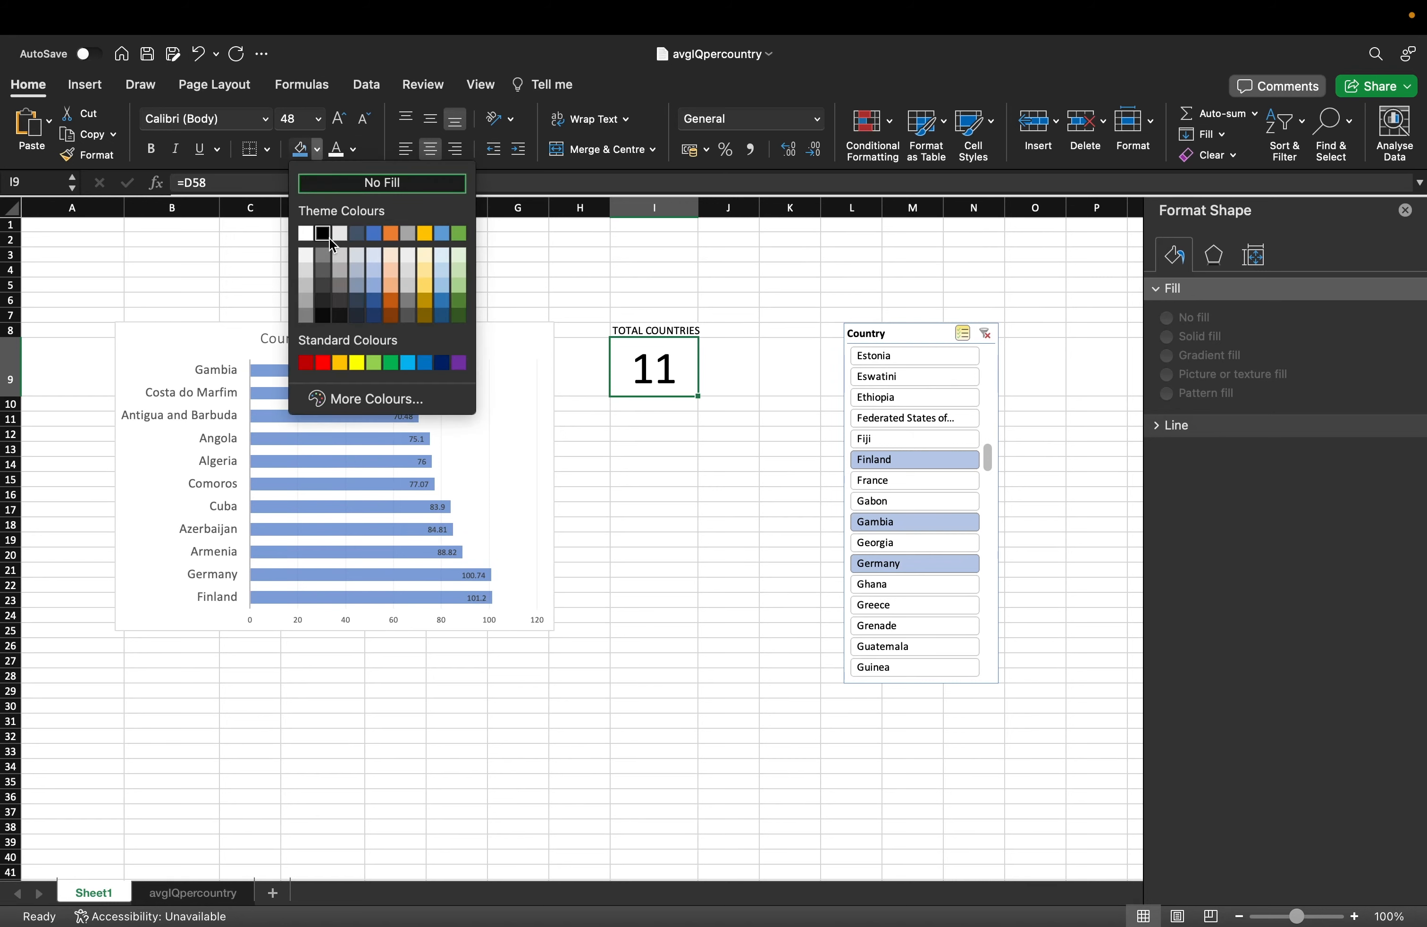
{"action": "left_click", "coordinate": [441, 363]}
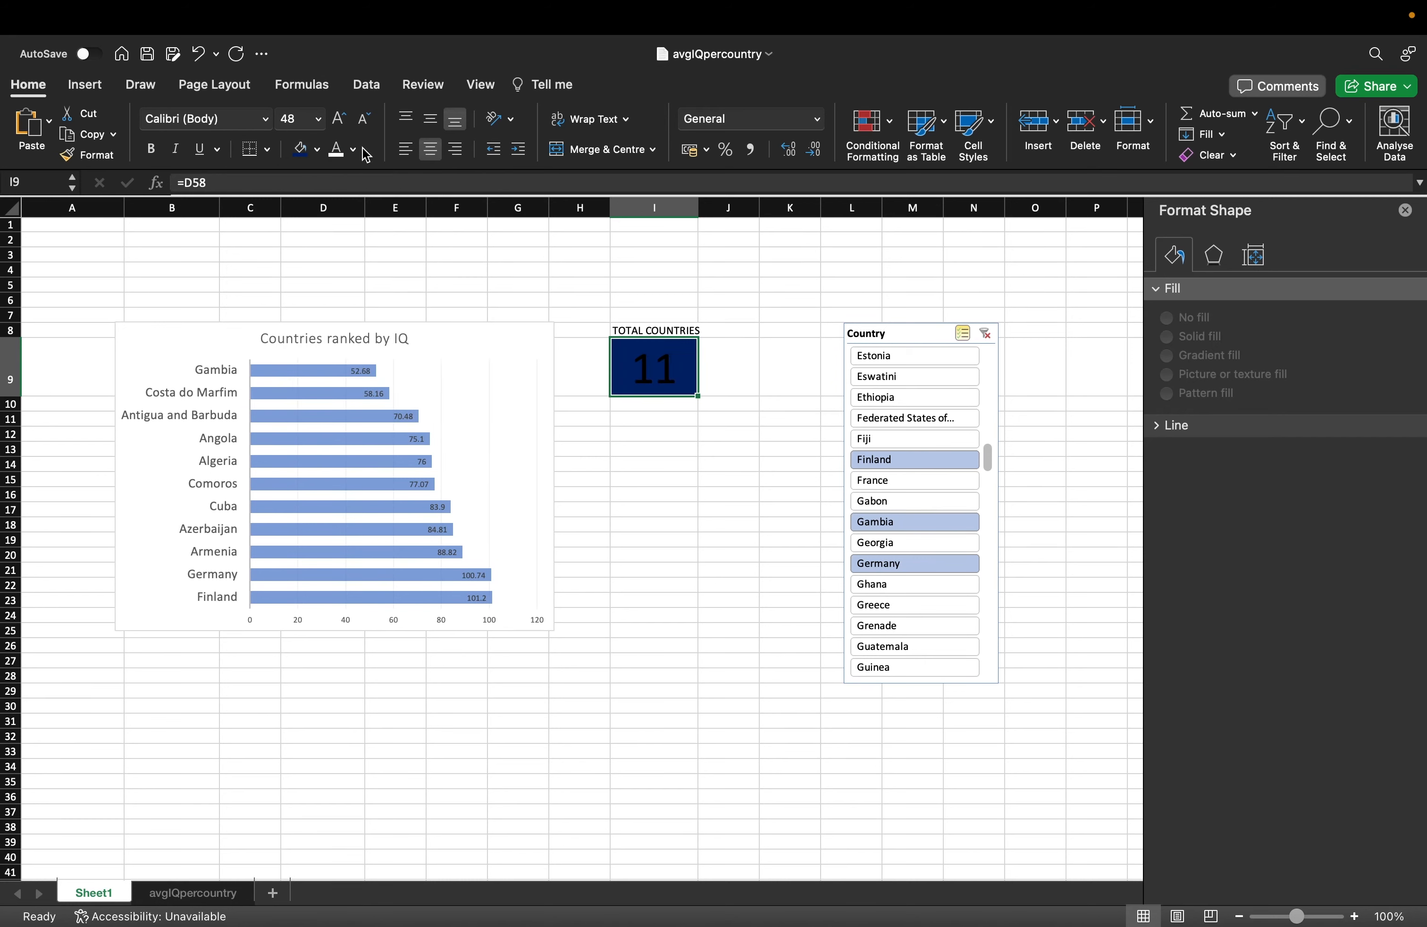
{"action": "left_click", "coordinate": [335, 149]}
Make the TOTAL COUNTRIES label dark blue and bold, widen column I, and centre it.
{"action": "left_click", "coordinate": [714, 489]}
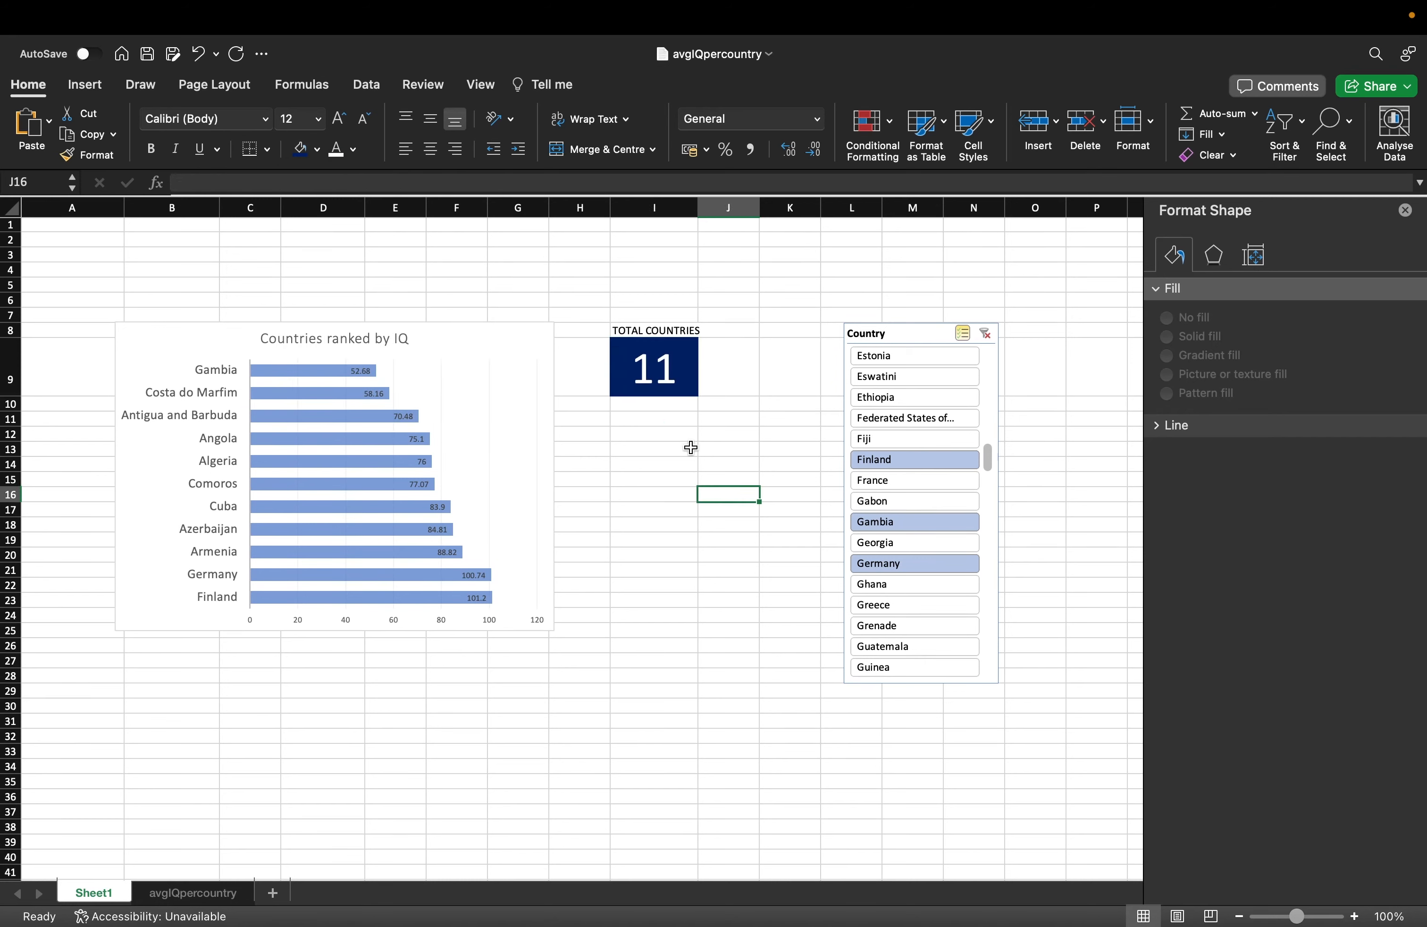
{"action": "left_click", "coordinate": [644, 324]}
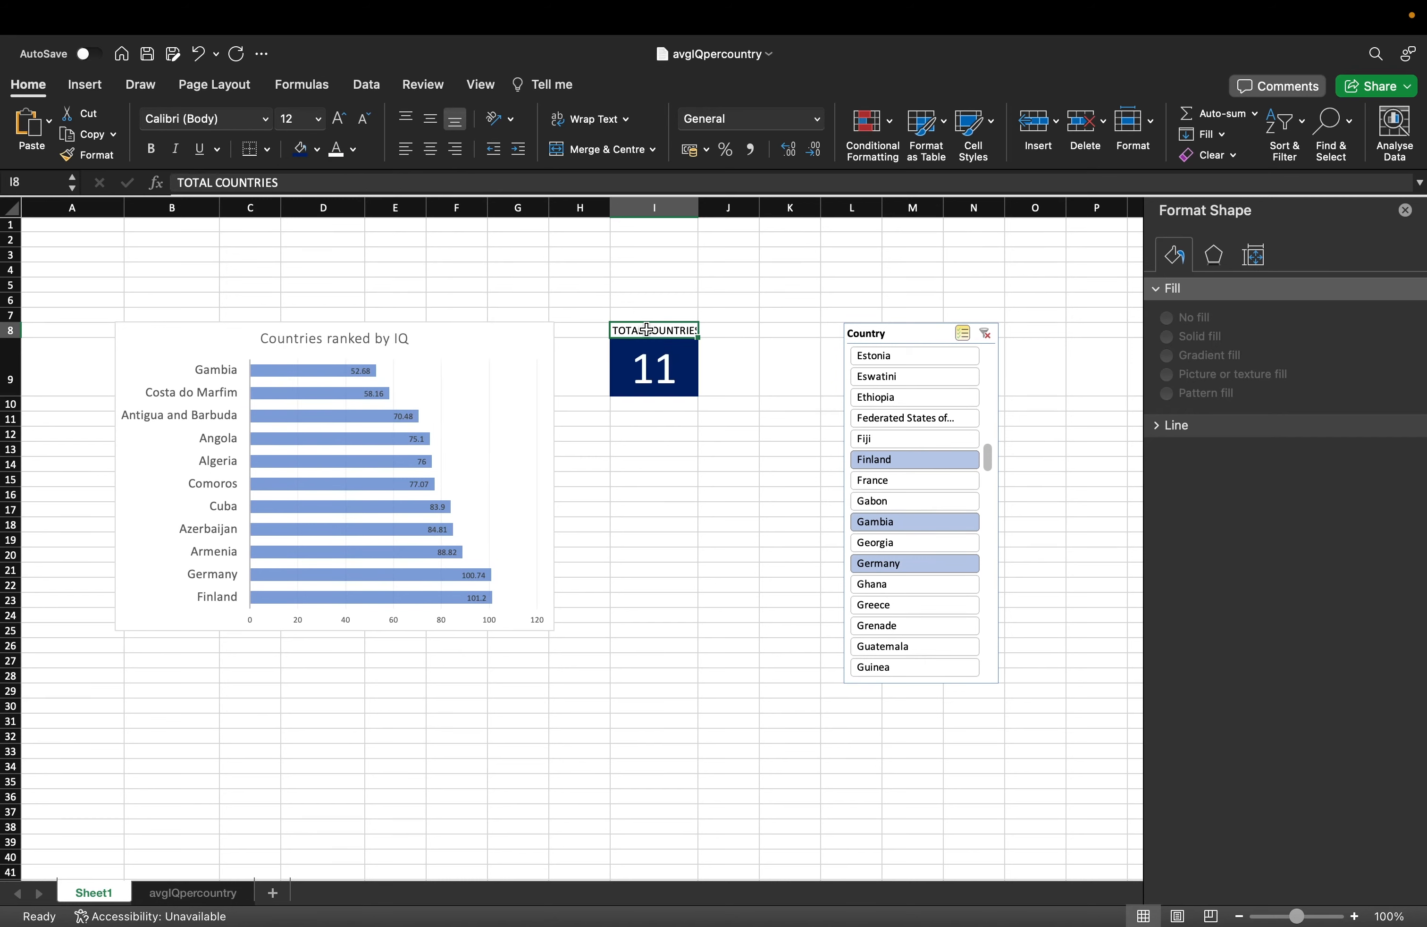
{"action": "left_click", "coordinate": [353, 150]}
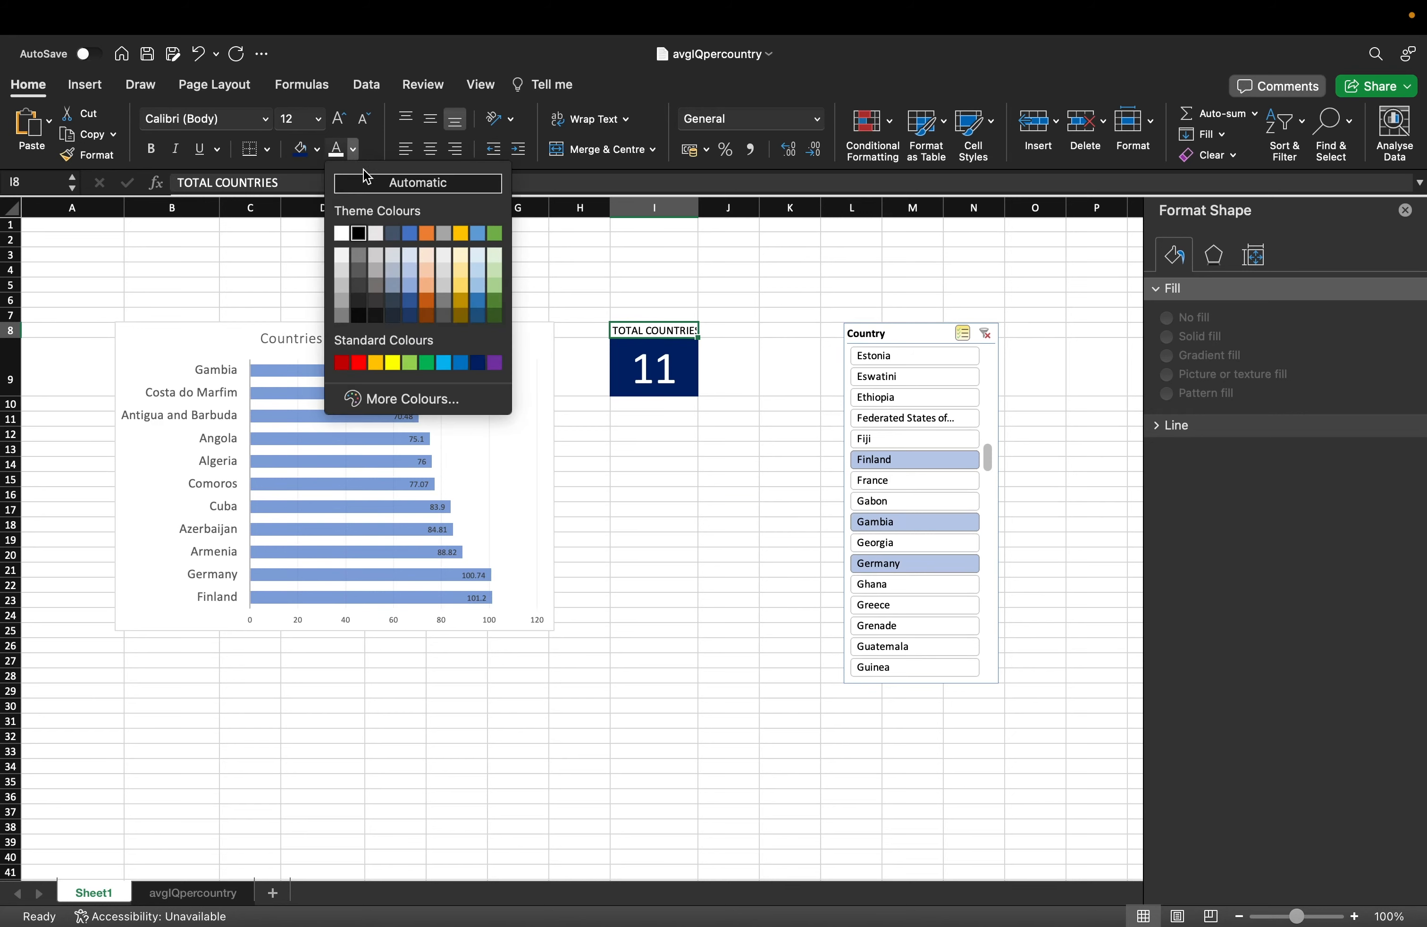
{"action": "left_click", "coordinate": [477, 363]}
{"action": "key", "text": "super+z"}
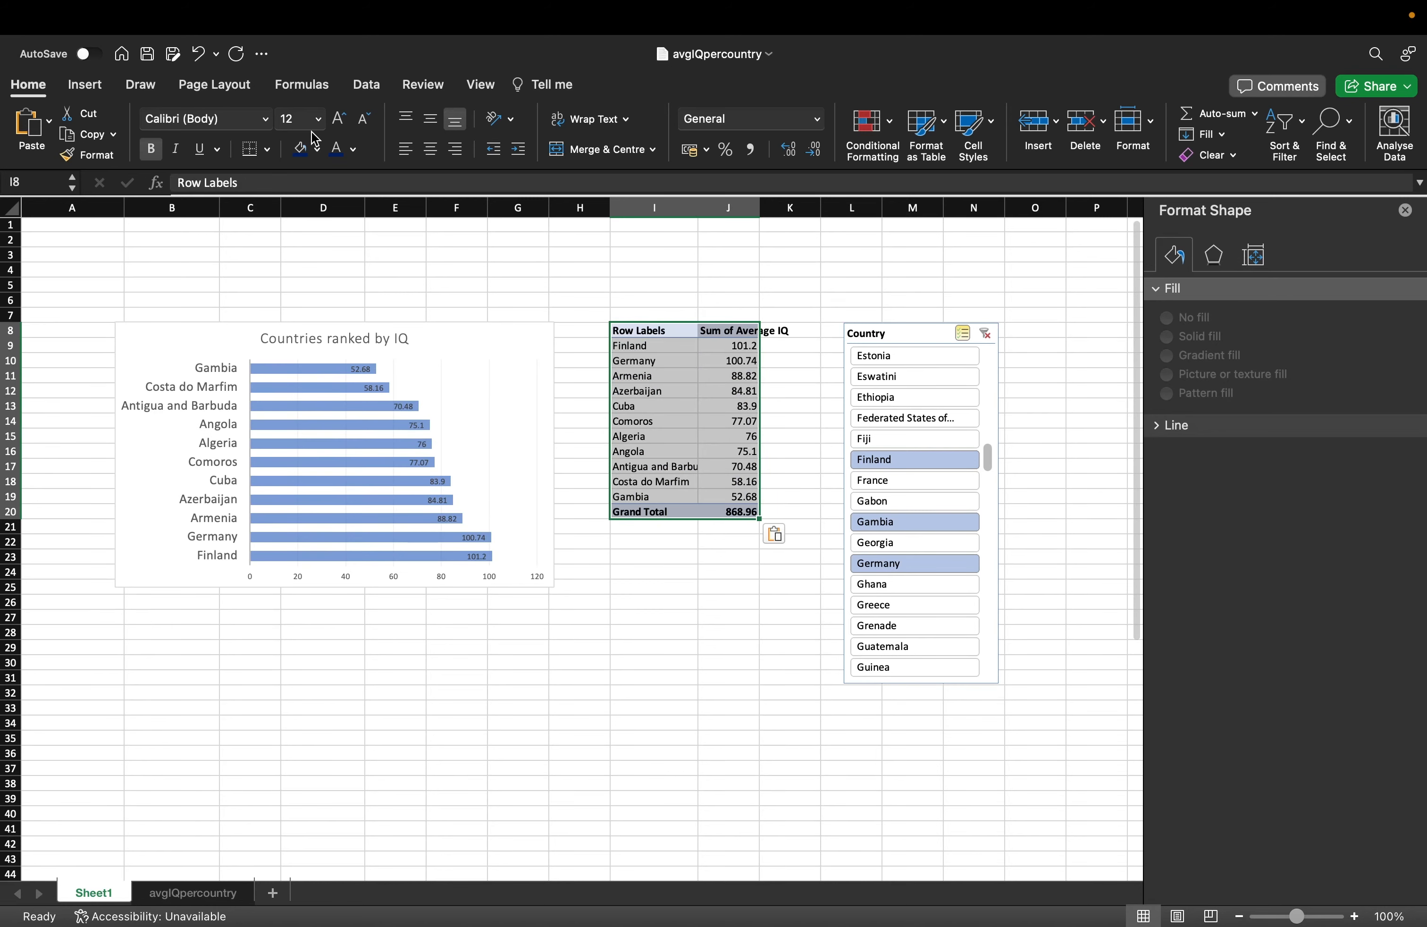
{"action": "key", "text": "super+y"}
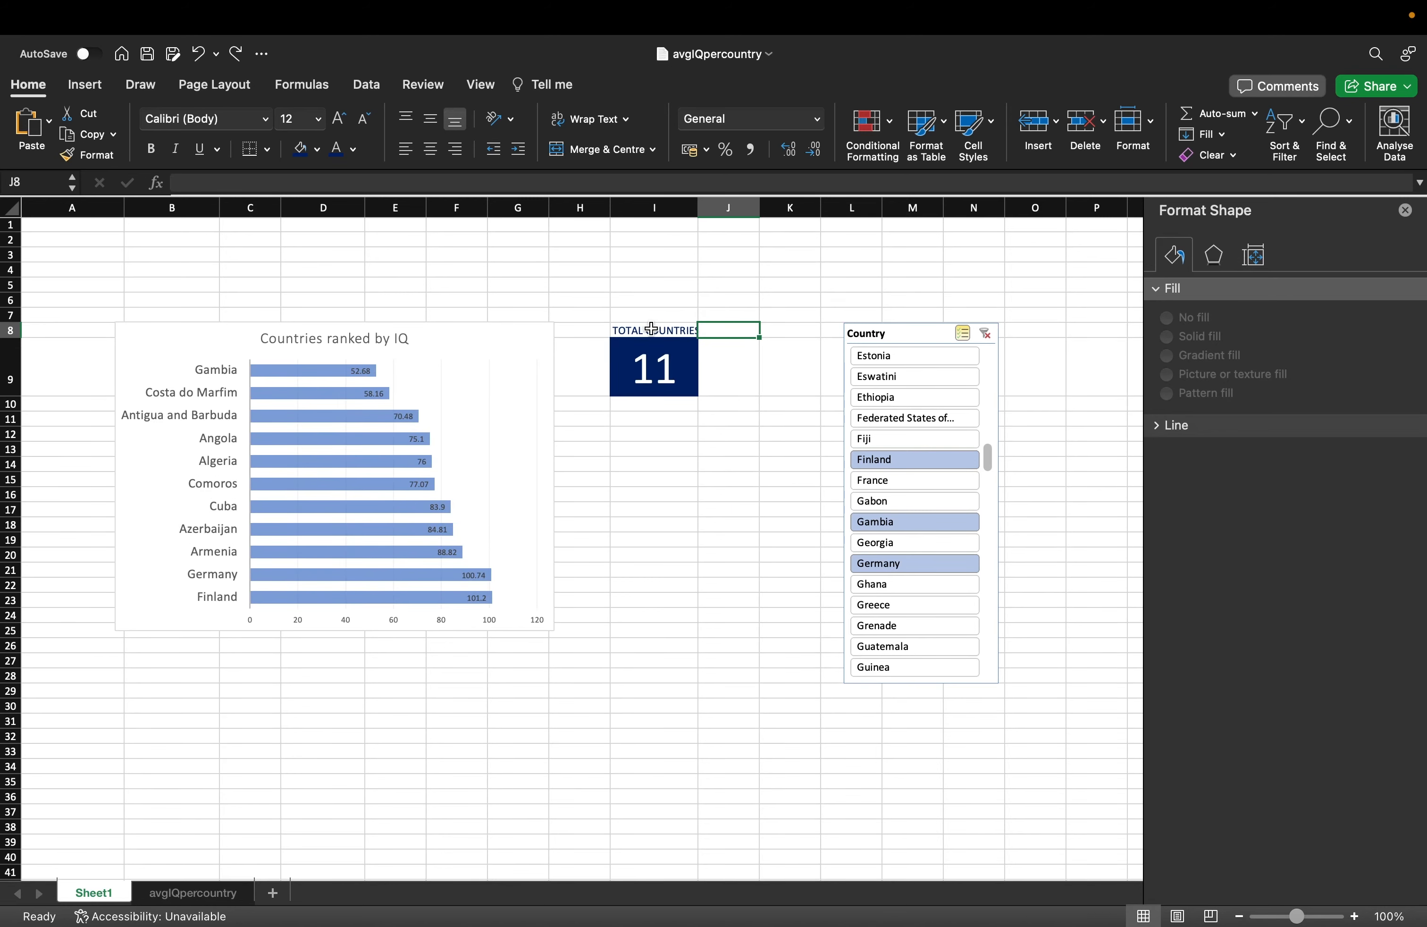
{"action": "key", "text": "super+b"}
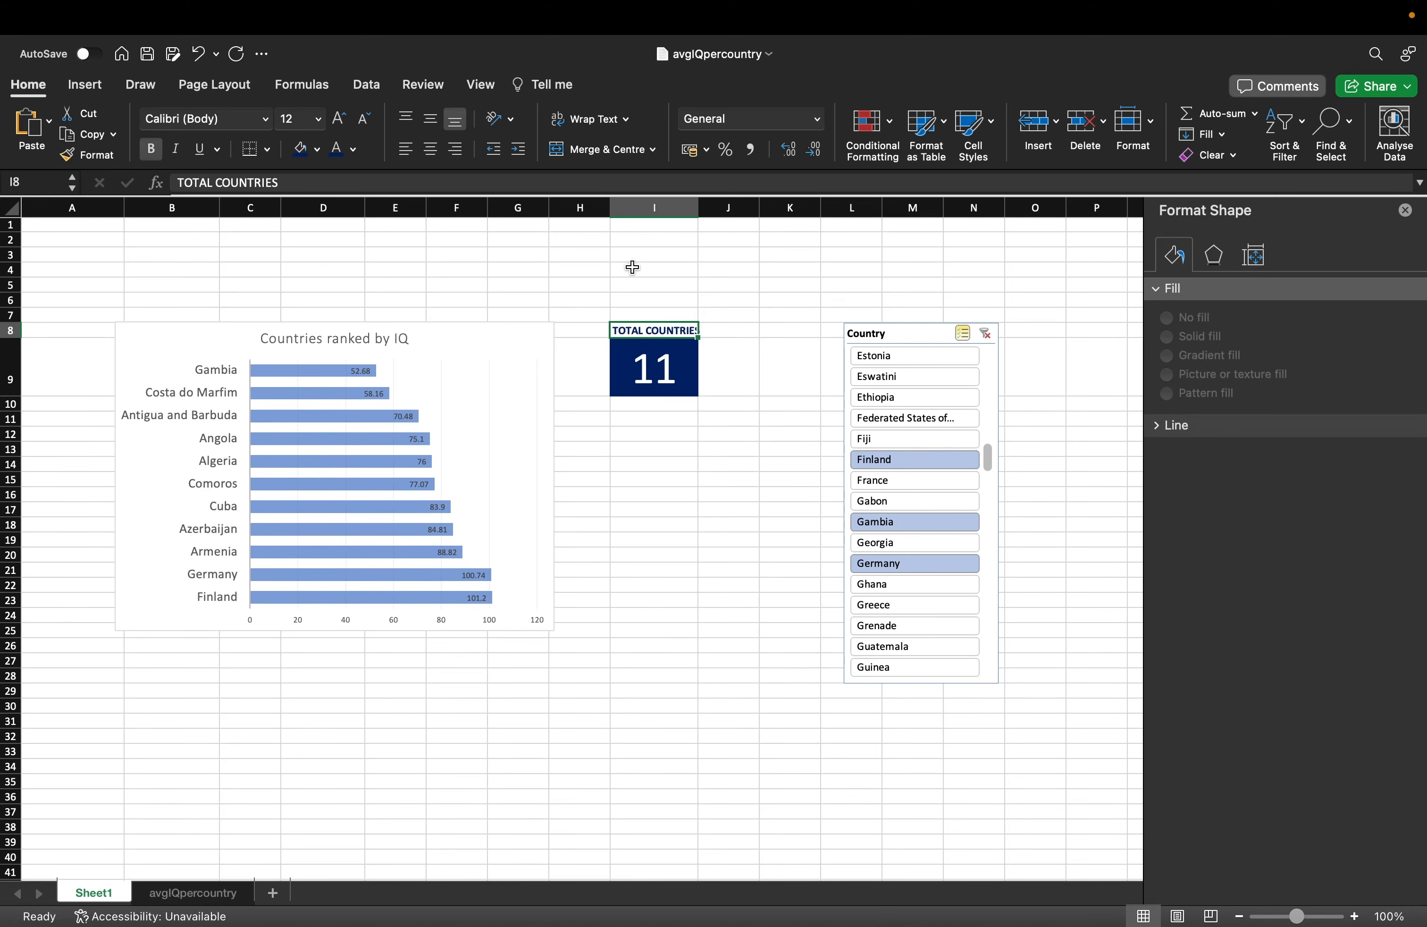
{"action": "left_click_drag", "start_coordinate": [699, 207], "coordinate": [715, 205]}
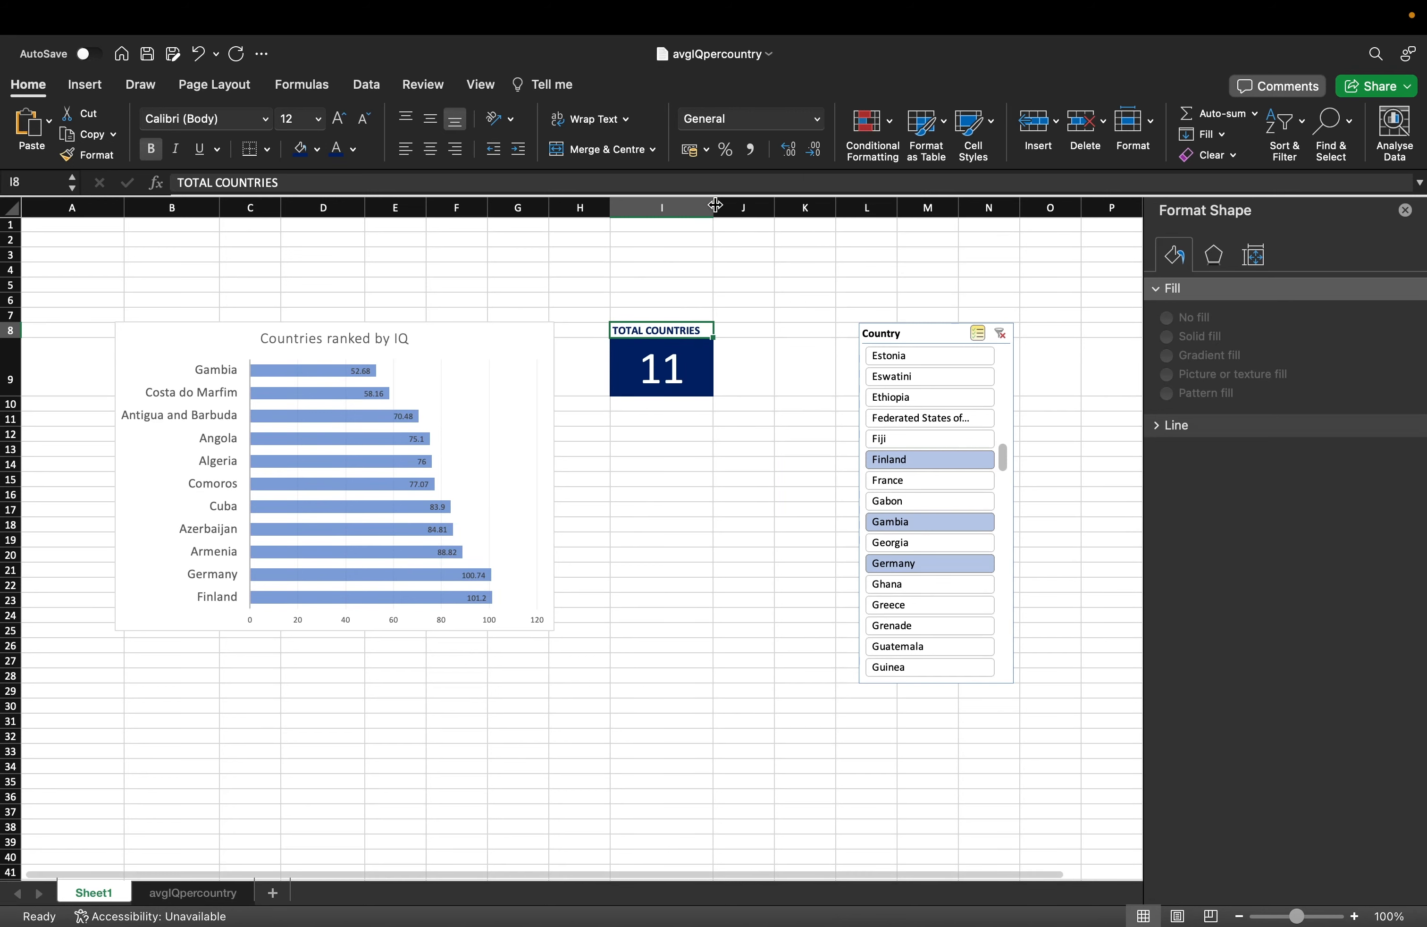
{"action": "left_click", "coordinate": [431, 149]}
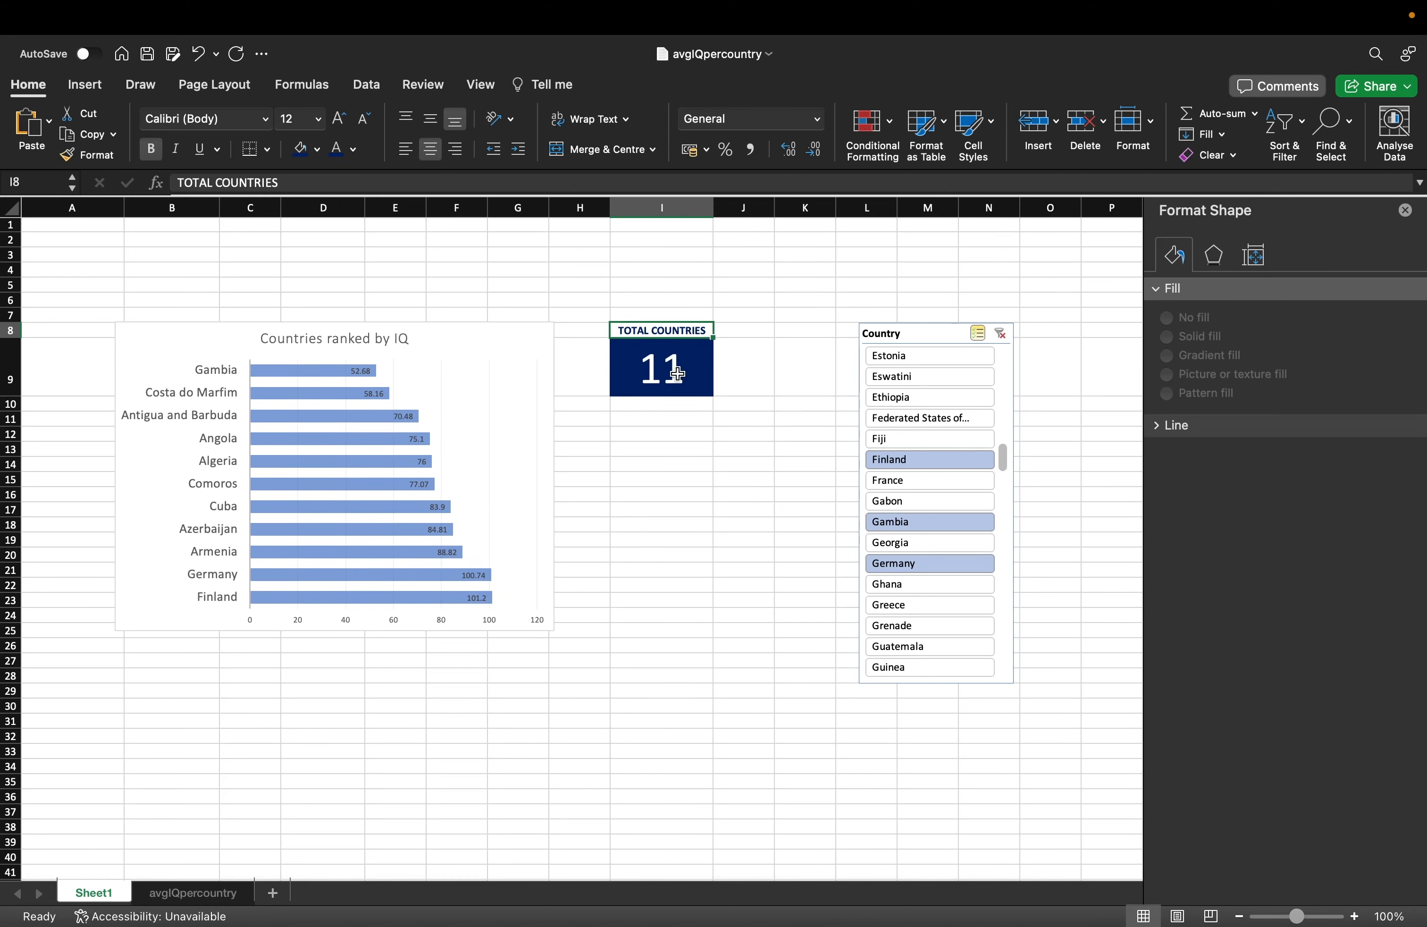
Copy the whole TOTAL COUNTRIES card, cells I8:I9.
{"action": "left_click", "coordinate": [742, 399]}
{"action": "left_click", "coordinate": [674, 358]}
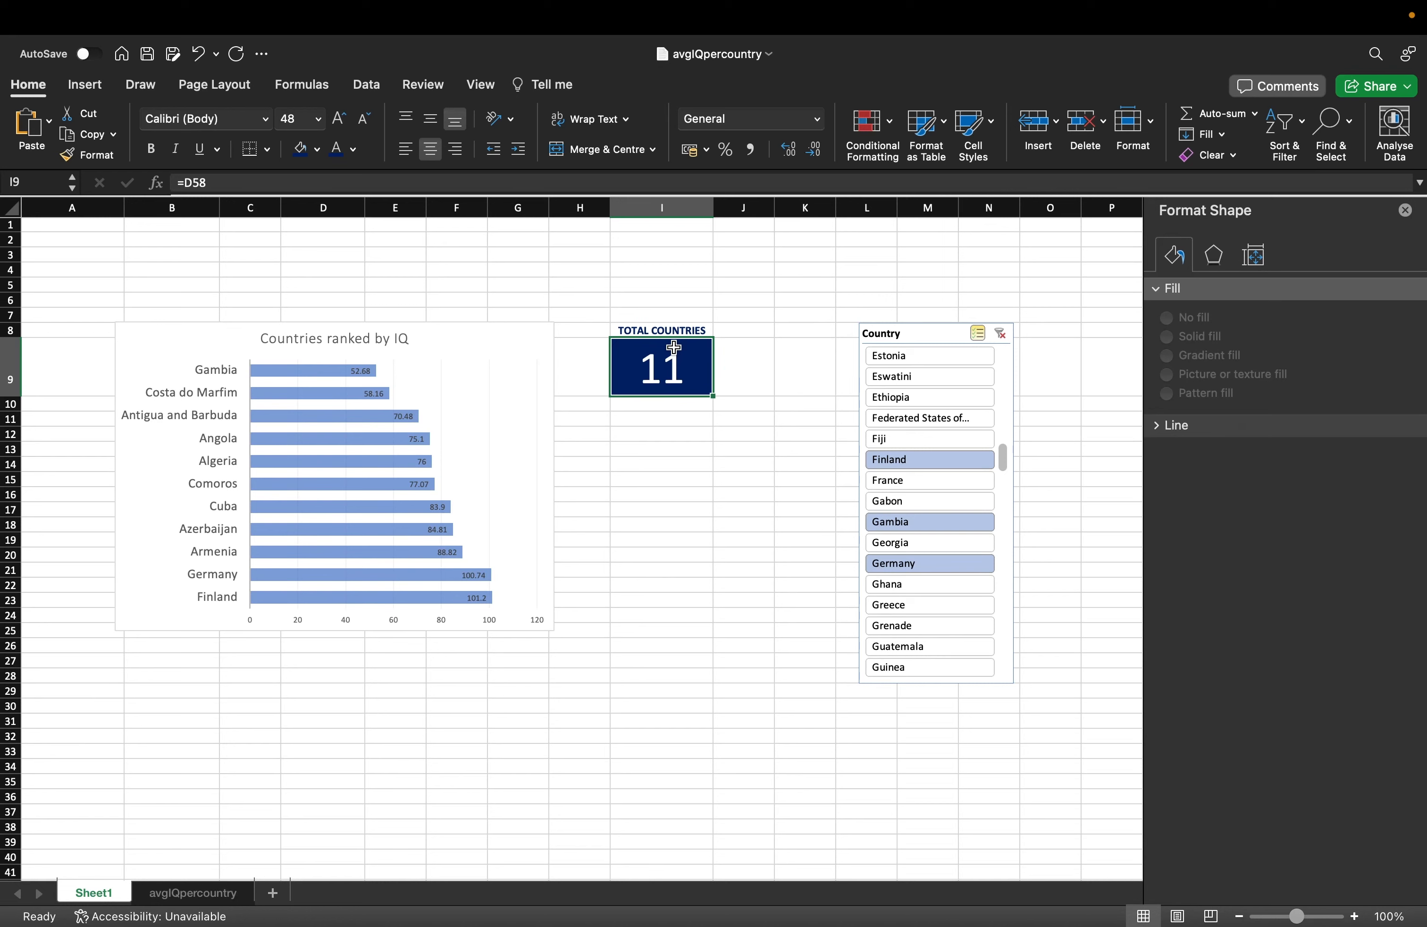
{"action": "key", "text": "Up"}
{"action": "left_click_drag", "start_coordinate": [688, 328], "coordinate": [686, 359]}
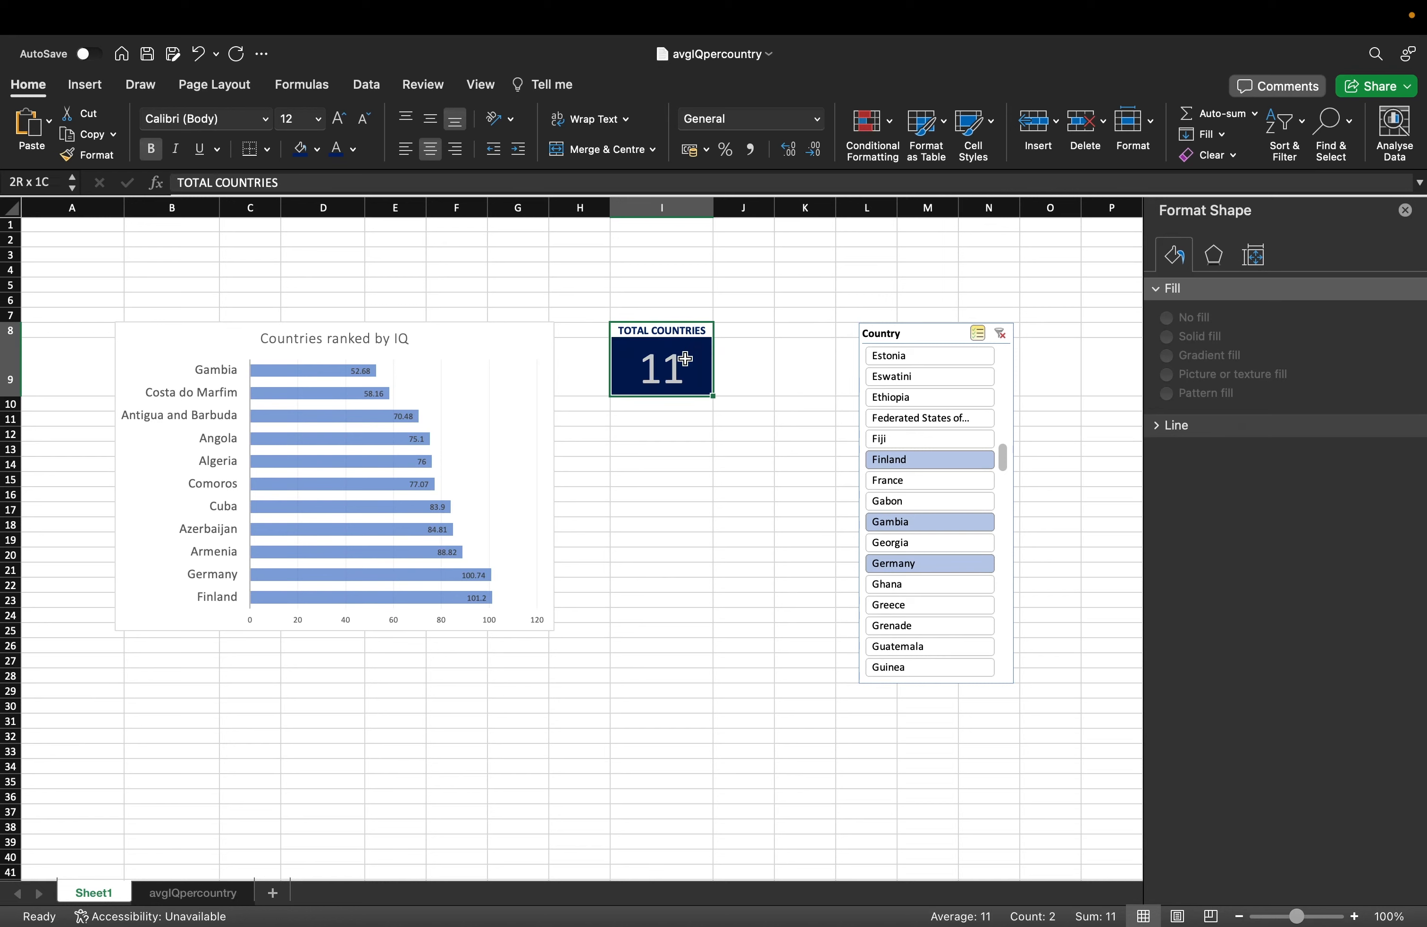
{"action": "key", "text": "super+c"}
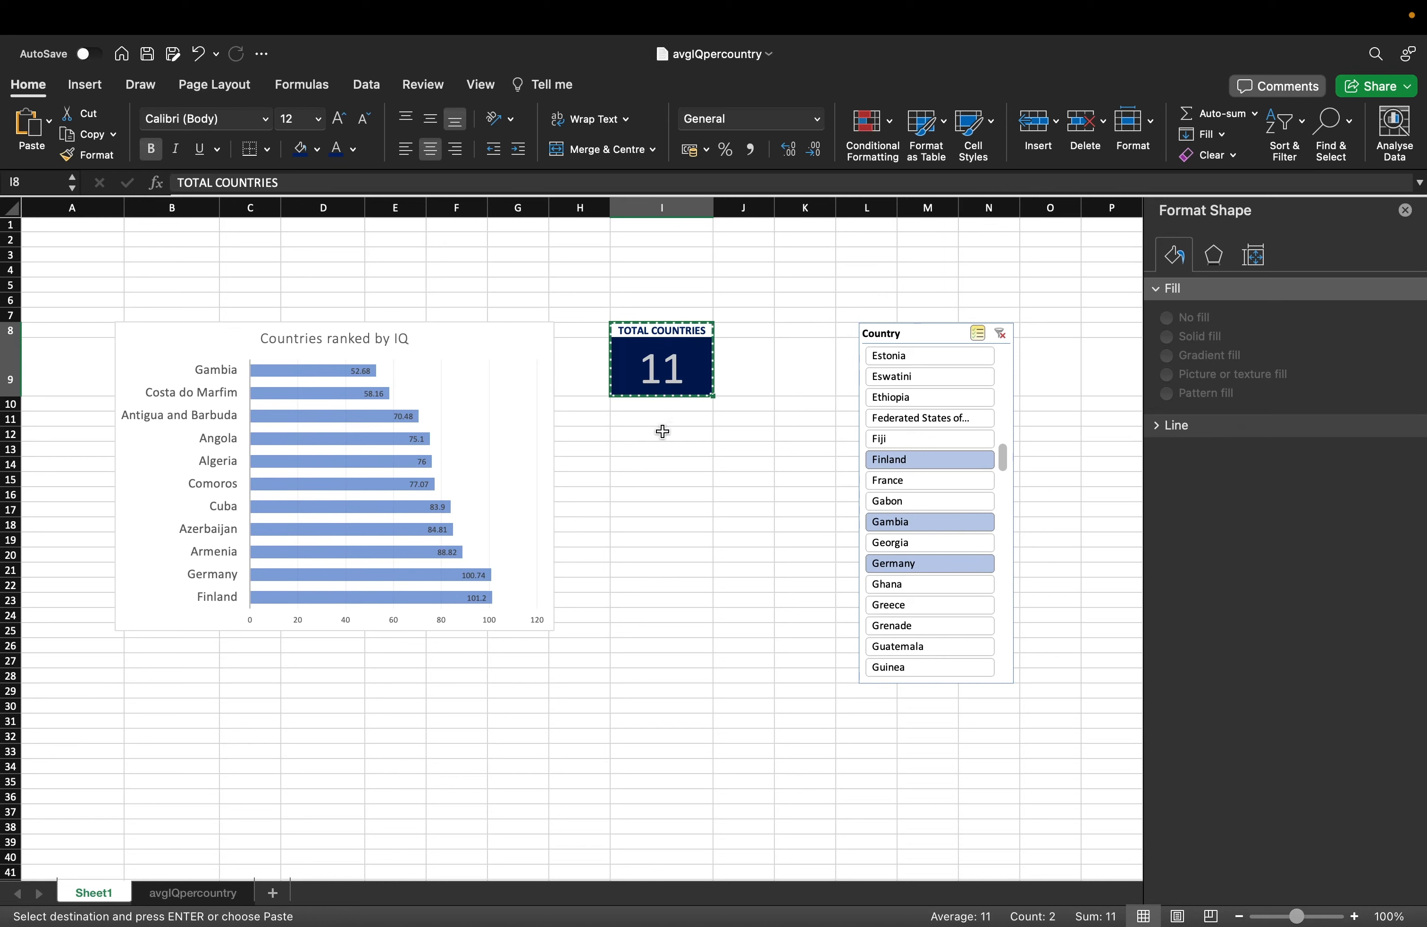
Paste copies of the card at I12 and I16.
{"action": "left_click", "coordinate": [662, 431]}
{"action": "key", "text": "super+v"}
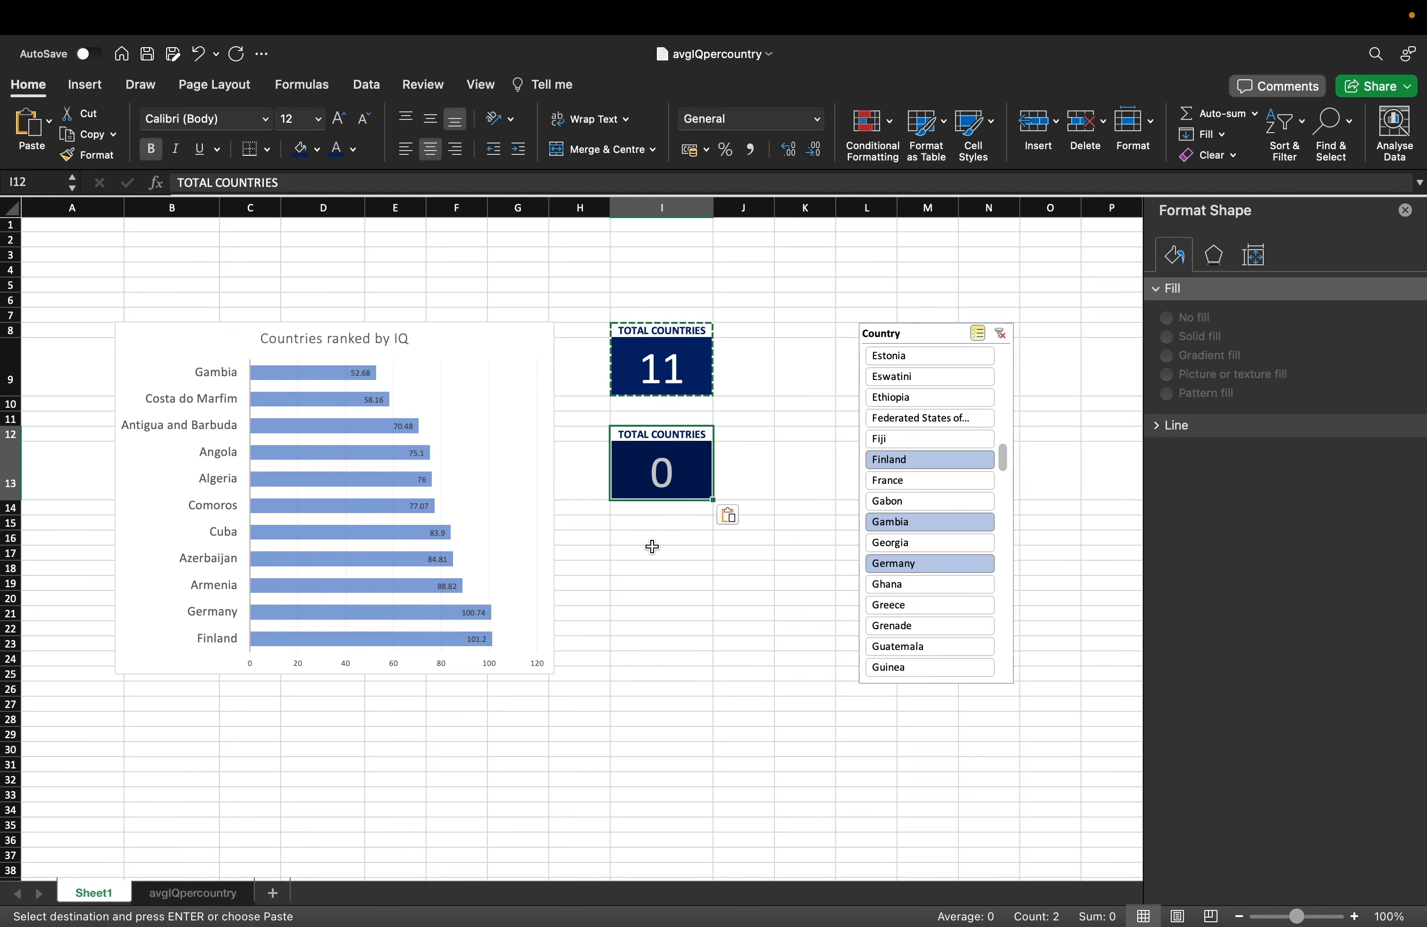
{"action": "left_click", "coordinate": [652, 547]}
{"action": "key", "text": "super+v"}
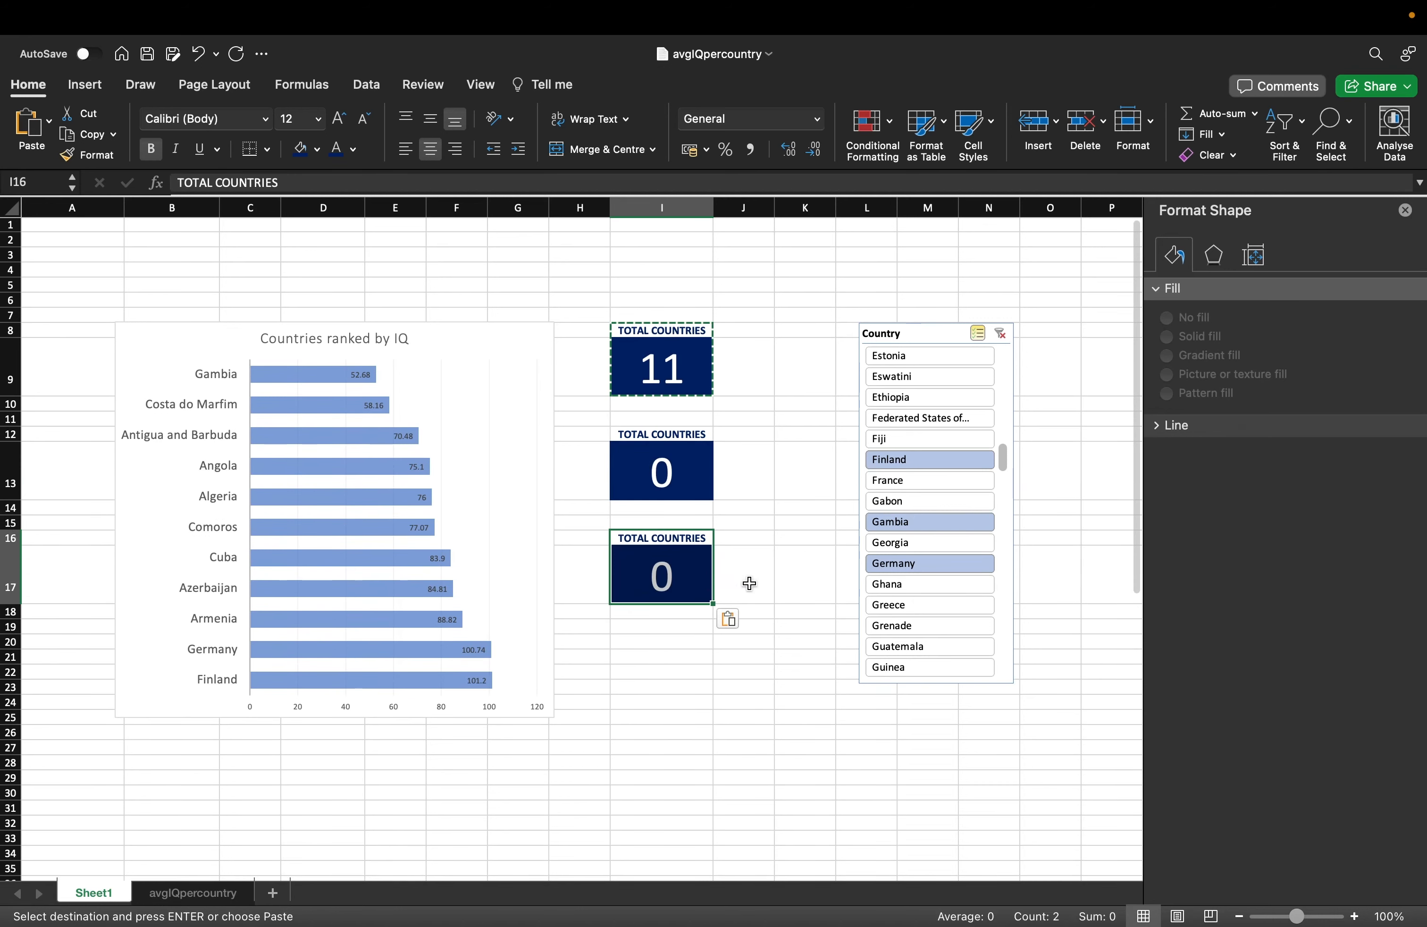
{"action": "left_click", "coordinate": [749, 583]}
Retitle the new cards AVERAGE IQ and TOTAL NOBEL PRIZES.
{"action": "left_click", "coordinate": [669, 433]}
{"action": "type", "text": "Aver"}
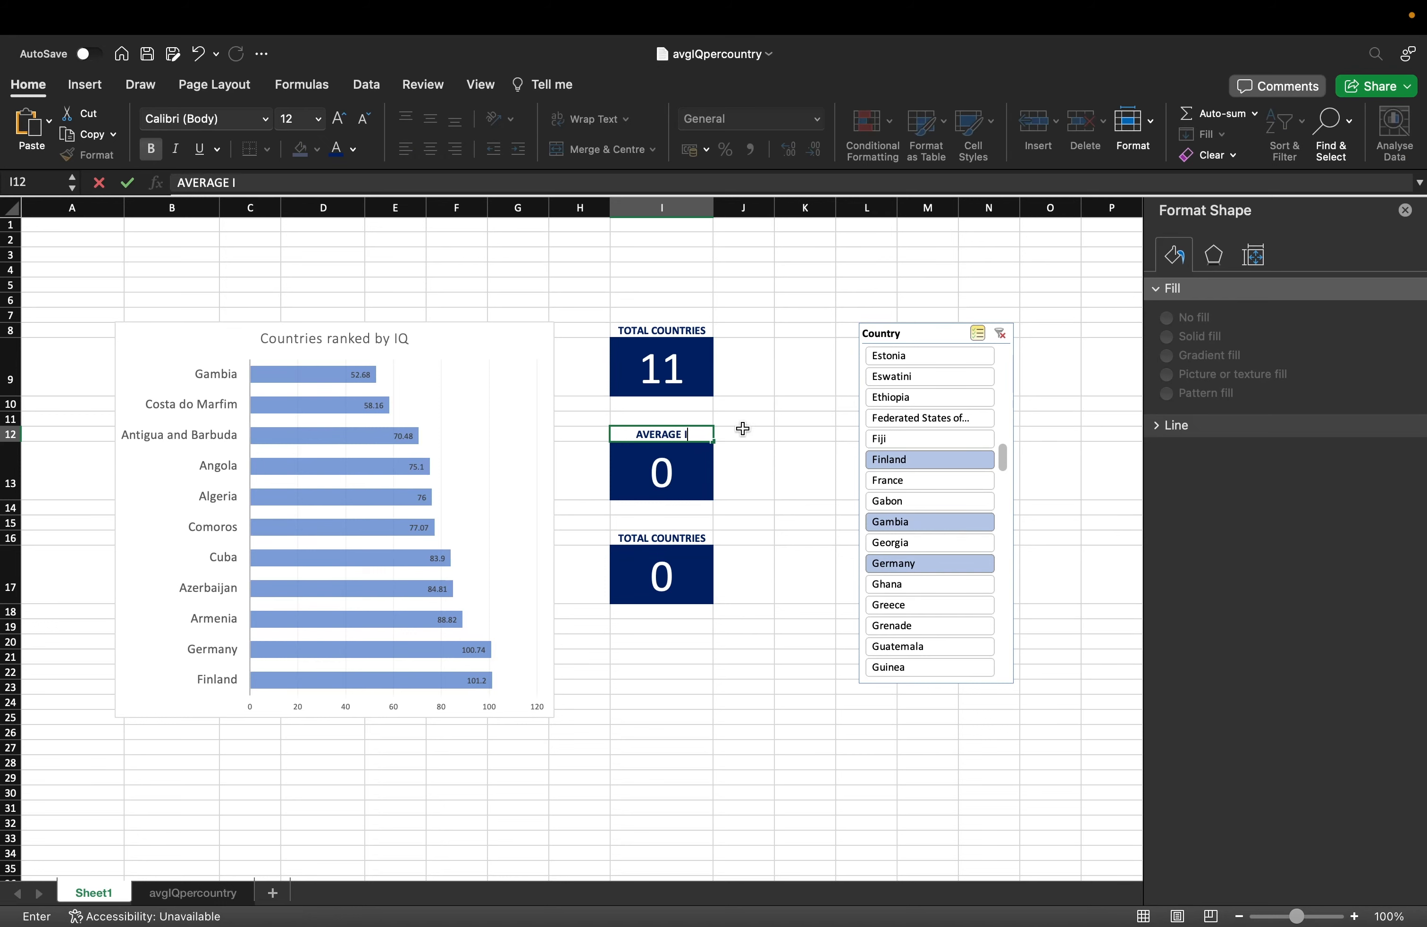
{"action": "key", "text": "Return"}
{"action": "key", "text": "Return"}
{"action": "key", "text": "Return"}
{"action": "key", "text": "Return"}
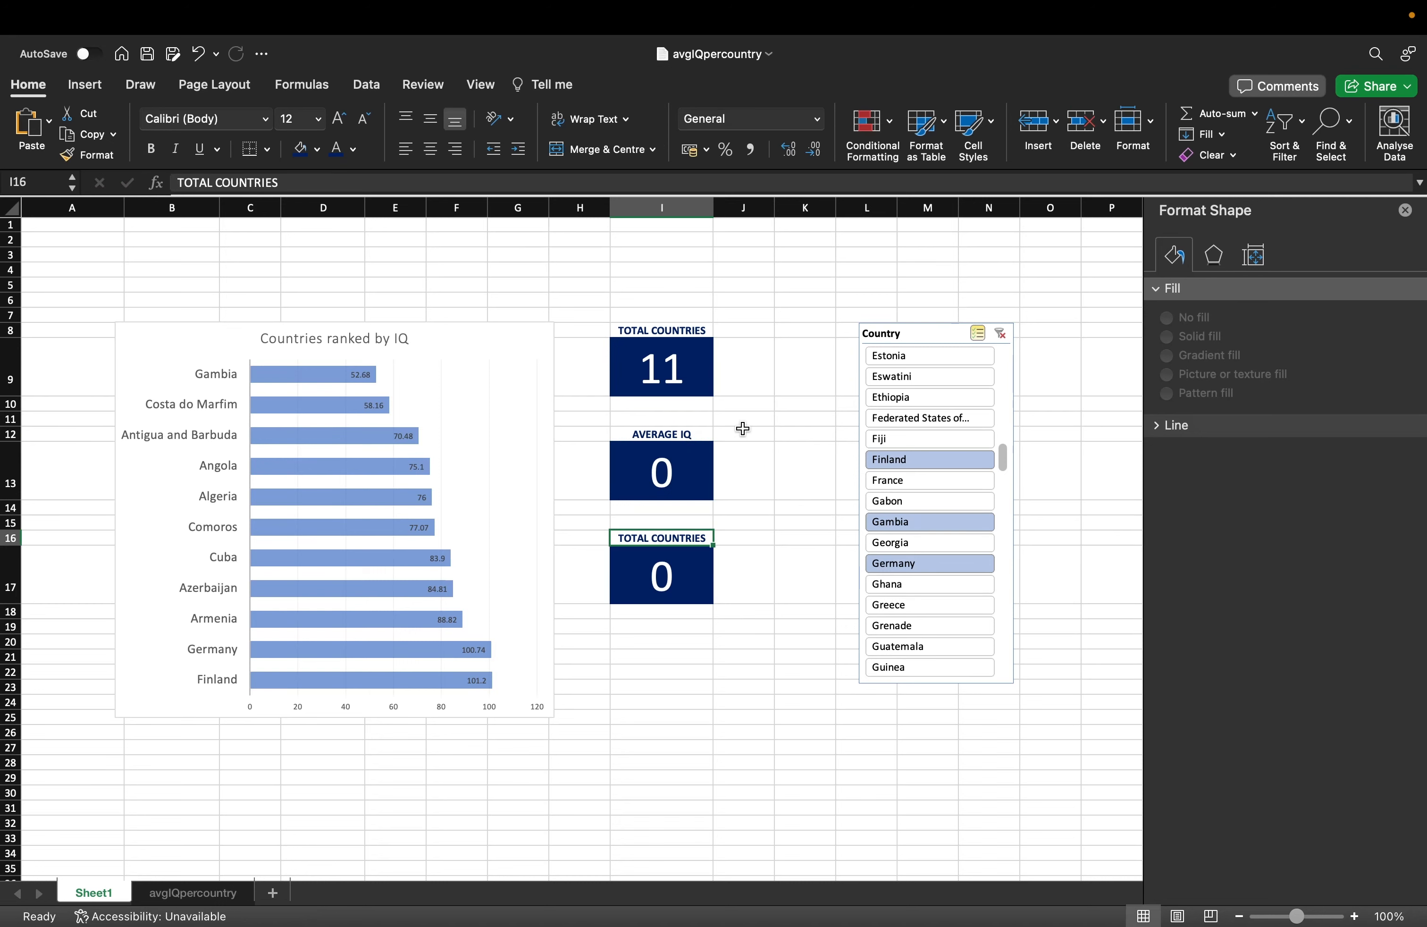
{"action": "type", "text": "TOTAL PRIZ"}
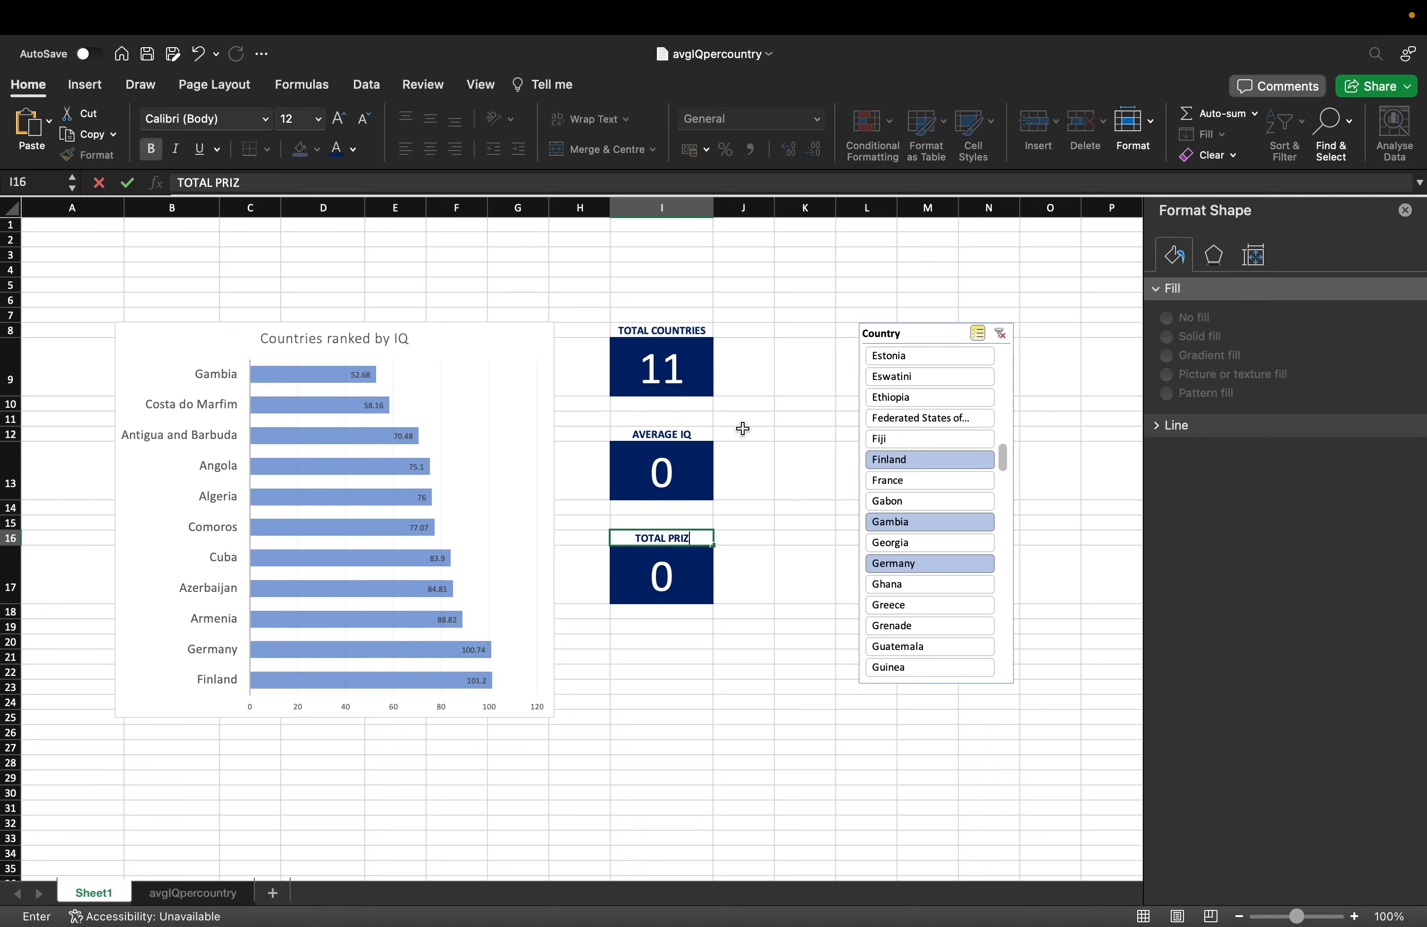
{"action": "type", "text": "NOBEL PRIZES"}
{"action": "key", "text": "Return"}
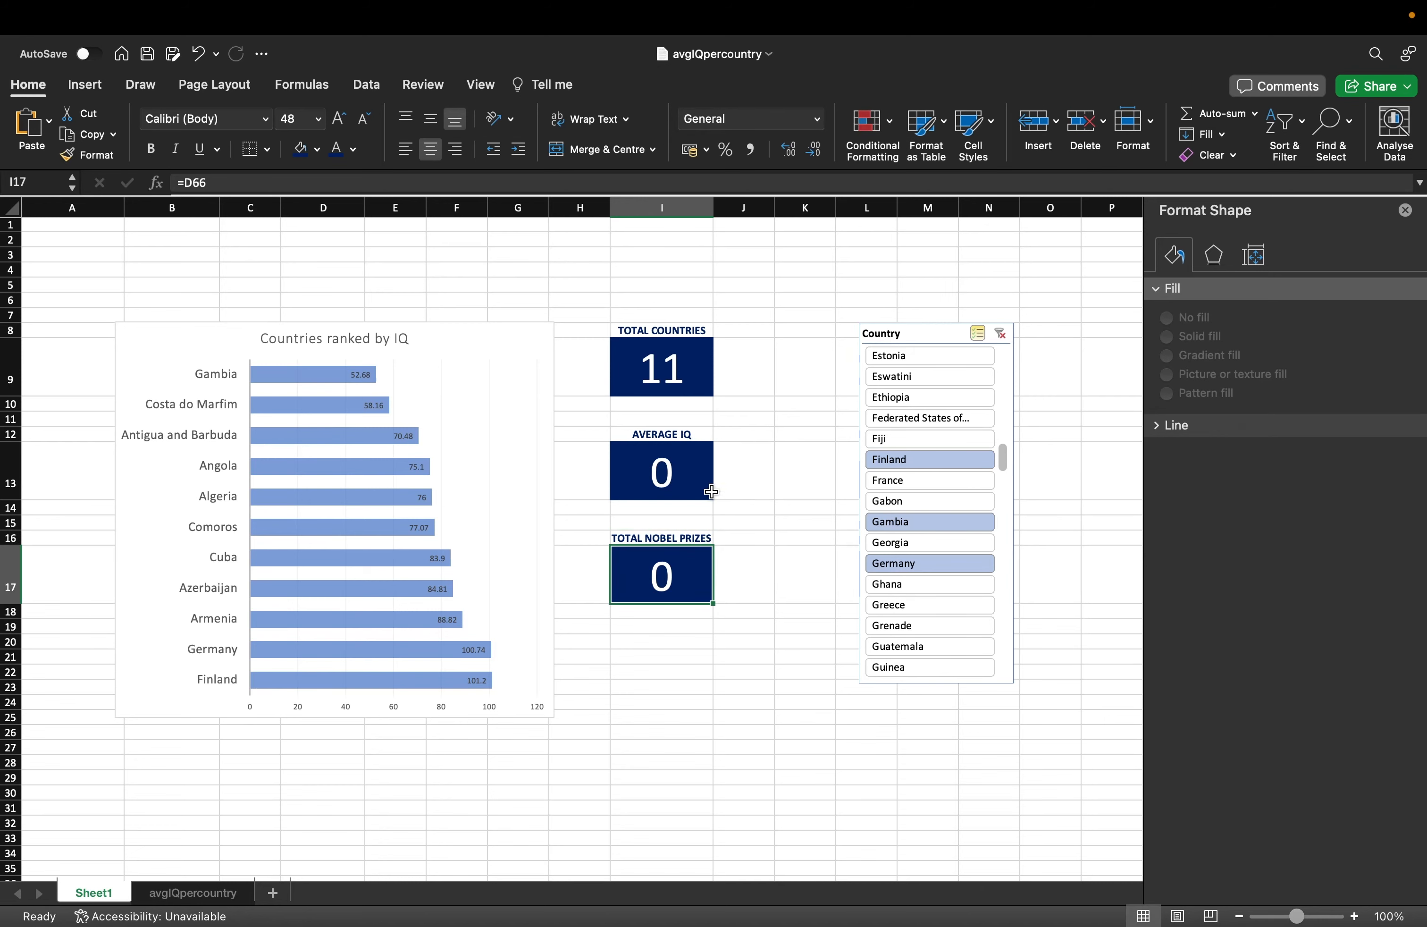
{"action": "left_click", "coordinate": [675, 472]}
Copy the Count of Country pivot and paste a duplicate at F57.
{"action": "scroll", "coordinate": [675, 472], "scroll_direction": "down", "scroll_amount": 10}
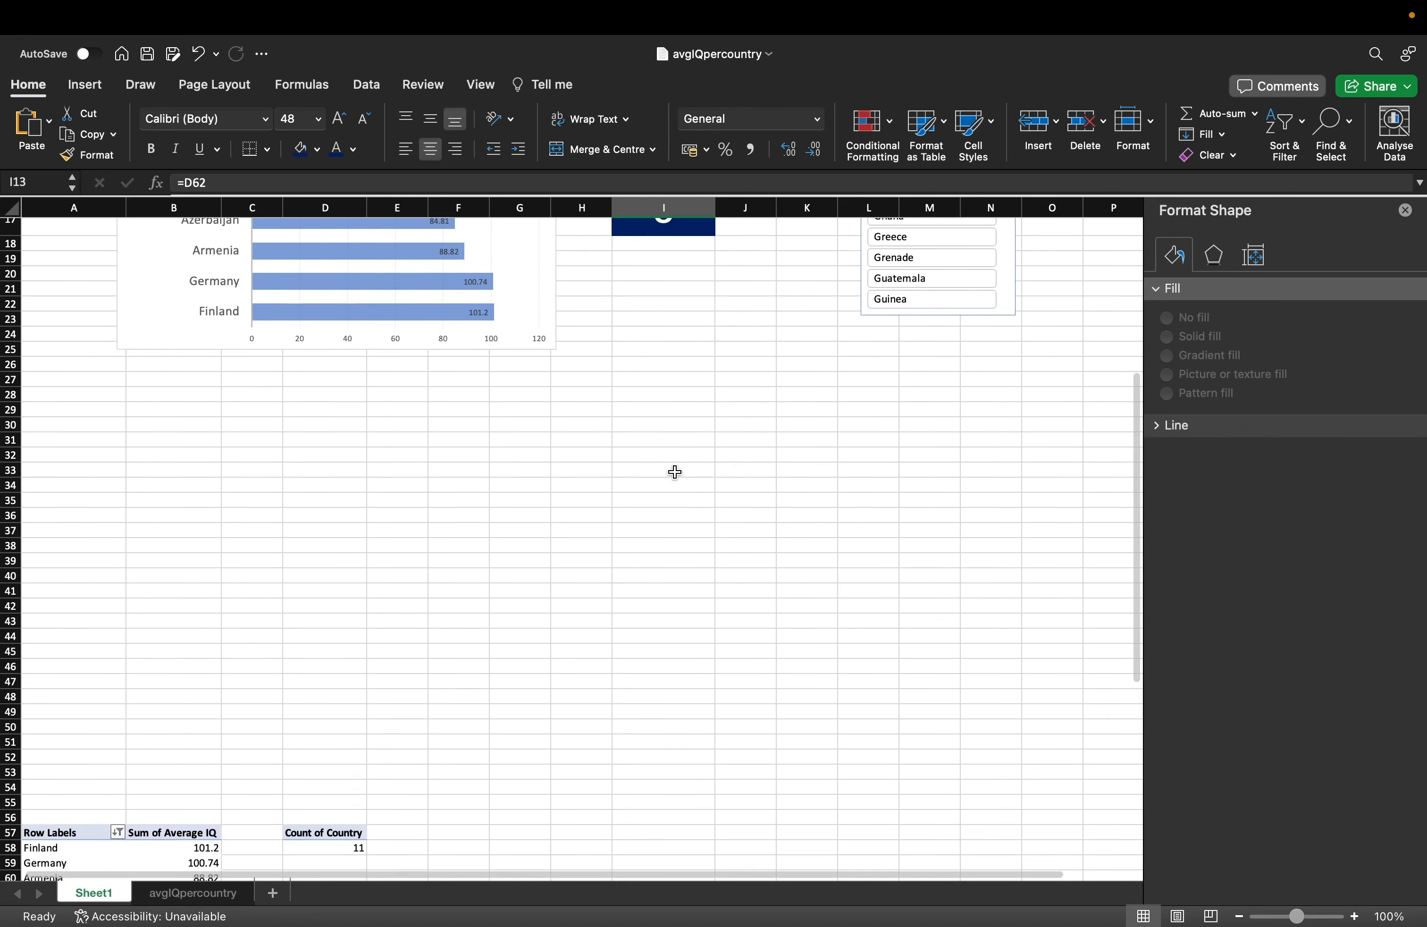
{"action": "left_click_drag", "start_coordinate": [306, 555], "coordinate": [311, 571]}
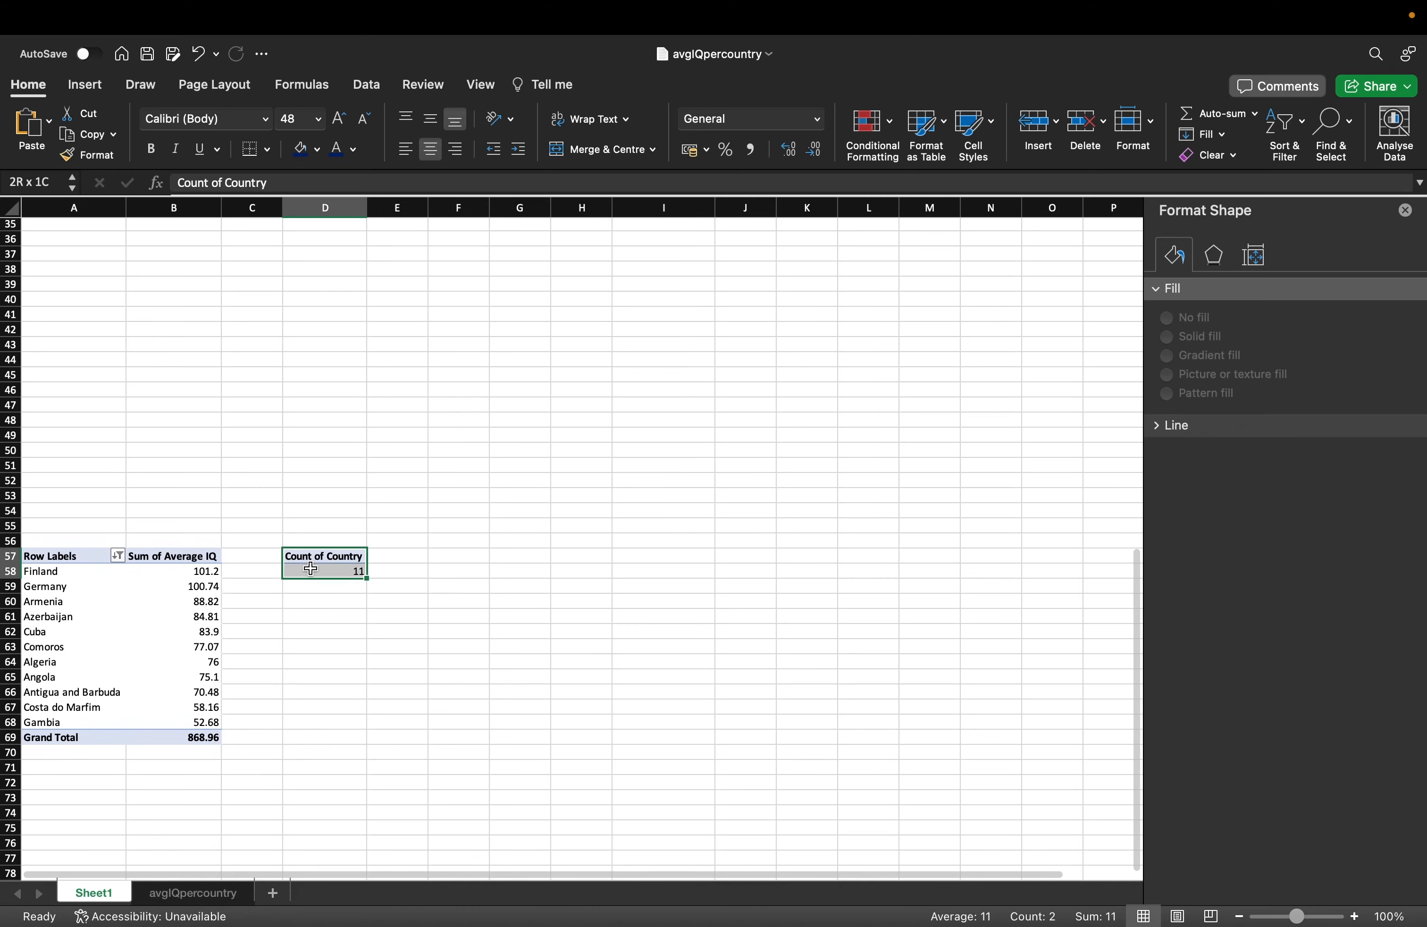
{"action": "key", "text": "super+c"}
{"action": "key", "text": "Right"}
{"action": "key", "text": "Right"}
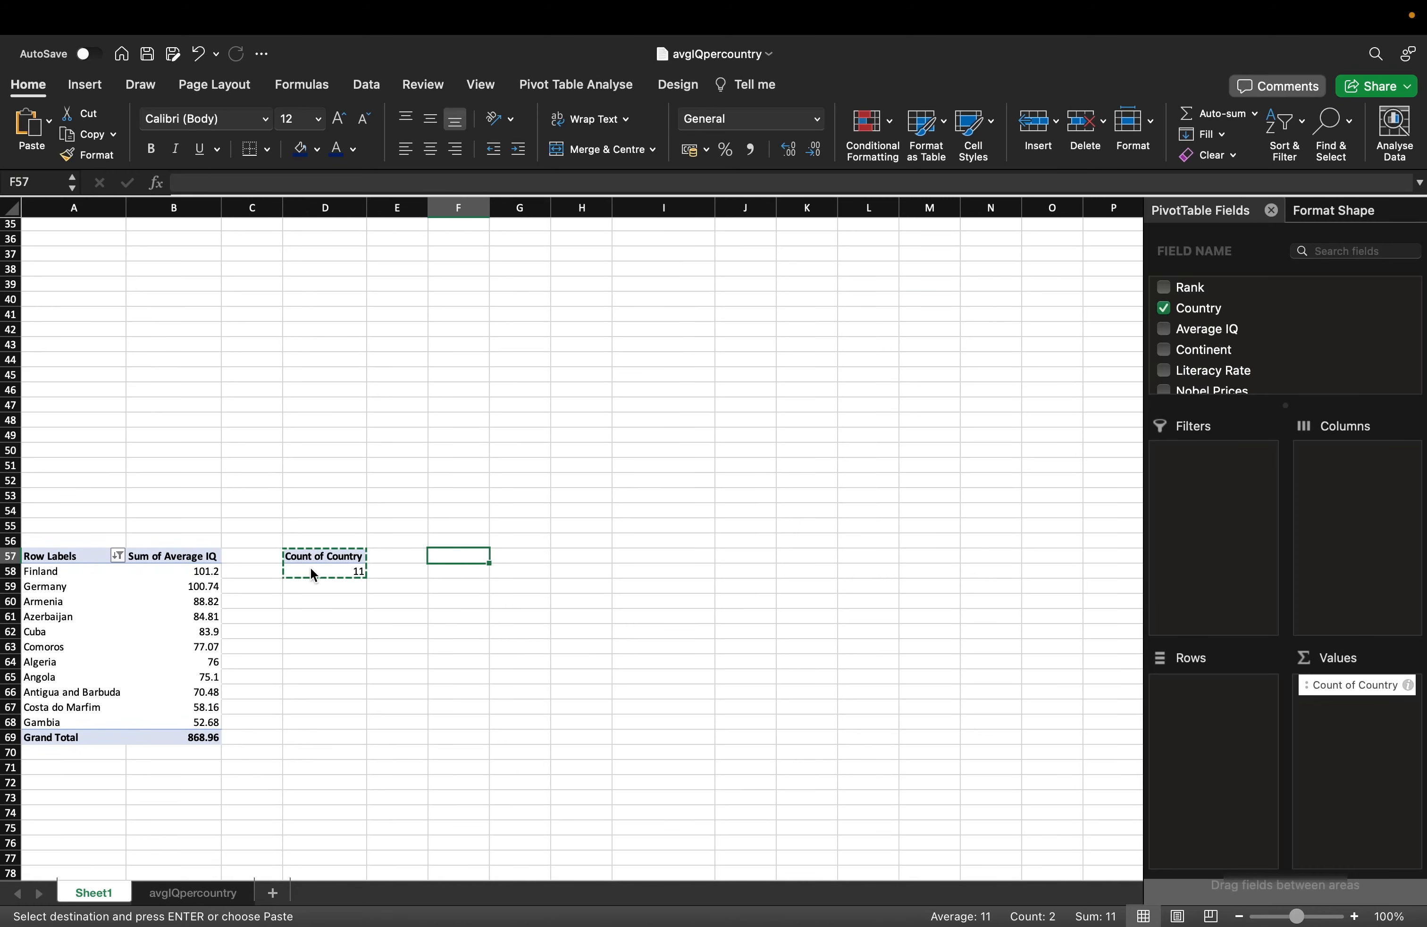
{"action": "key", "text": "super+v"}
{"action": "key", "text": "Right"}
{"action": "key", "text": "Right"}
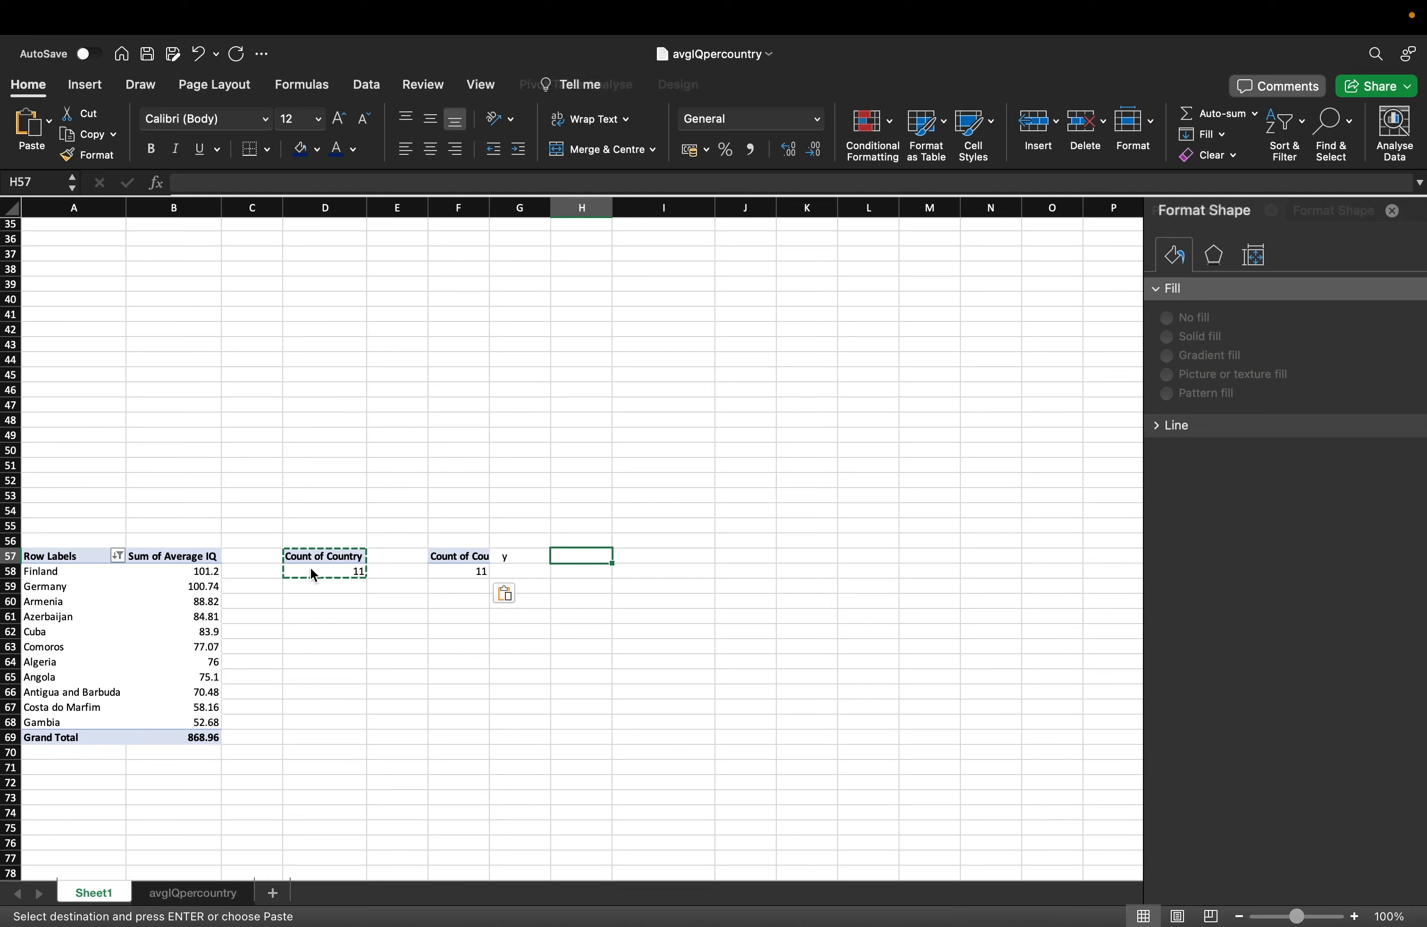
Replace the copy's Count of Country value with Average IQ, summarised by Average.
{"action": "left_click", "coordinate": [473, 569]}
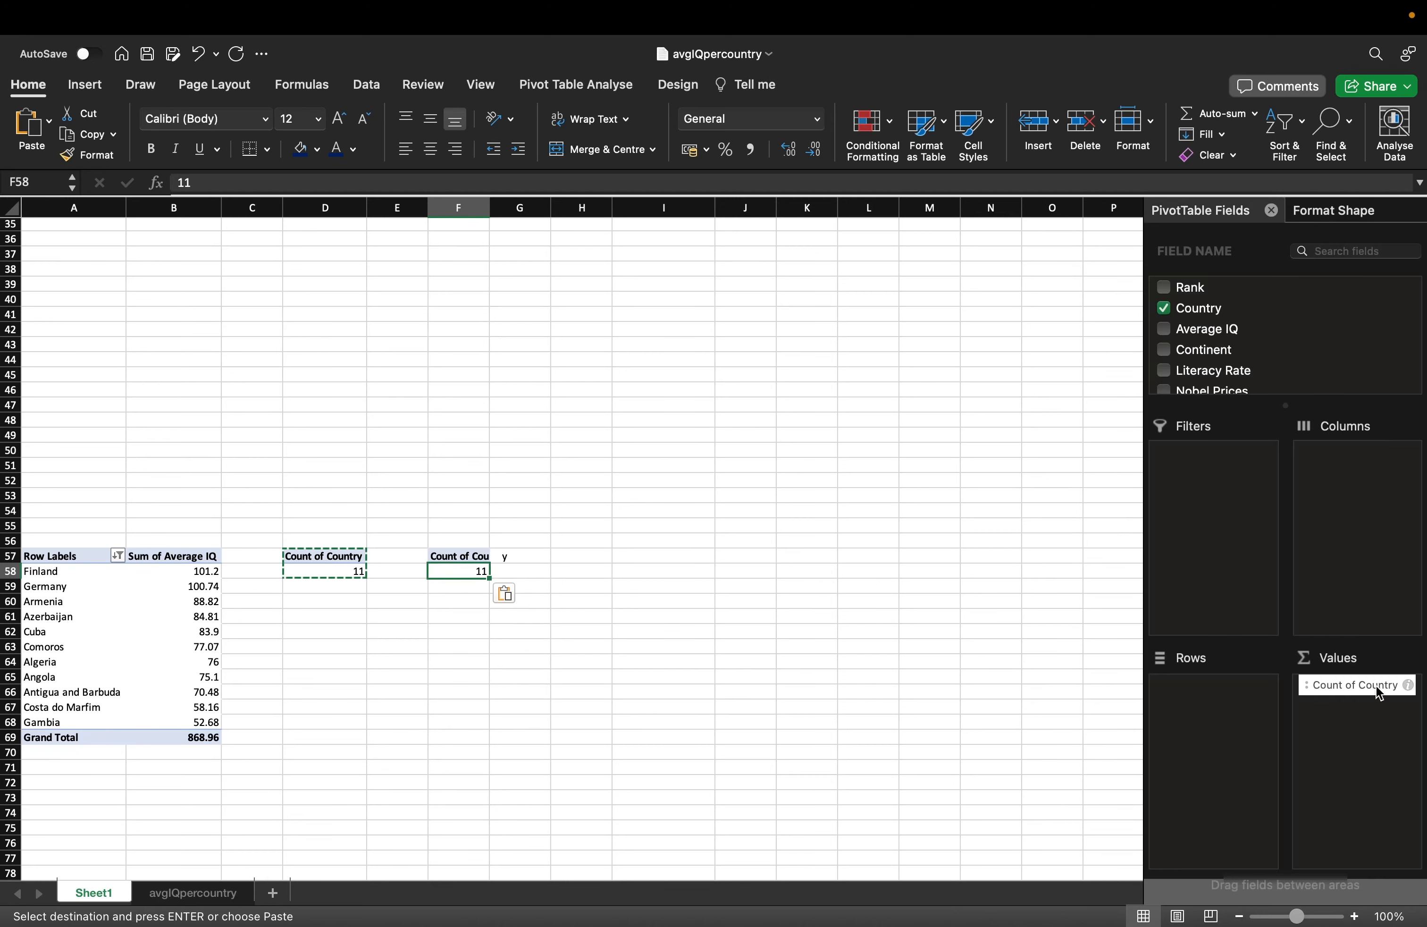
{"action": "left_click_drag", "start_coordinate": [1379, 693], "coordinate": [1307, 361]}
{"action": "left_click_drag", "start_coordinate": [1234, 330], "coordinate": [1348, 747]}
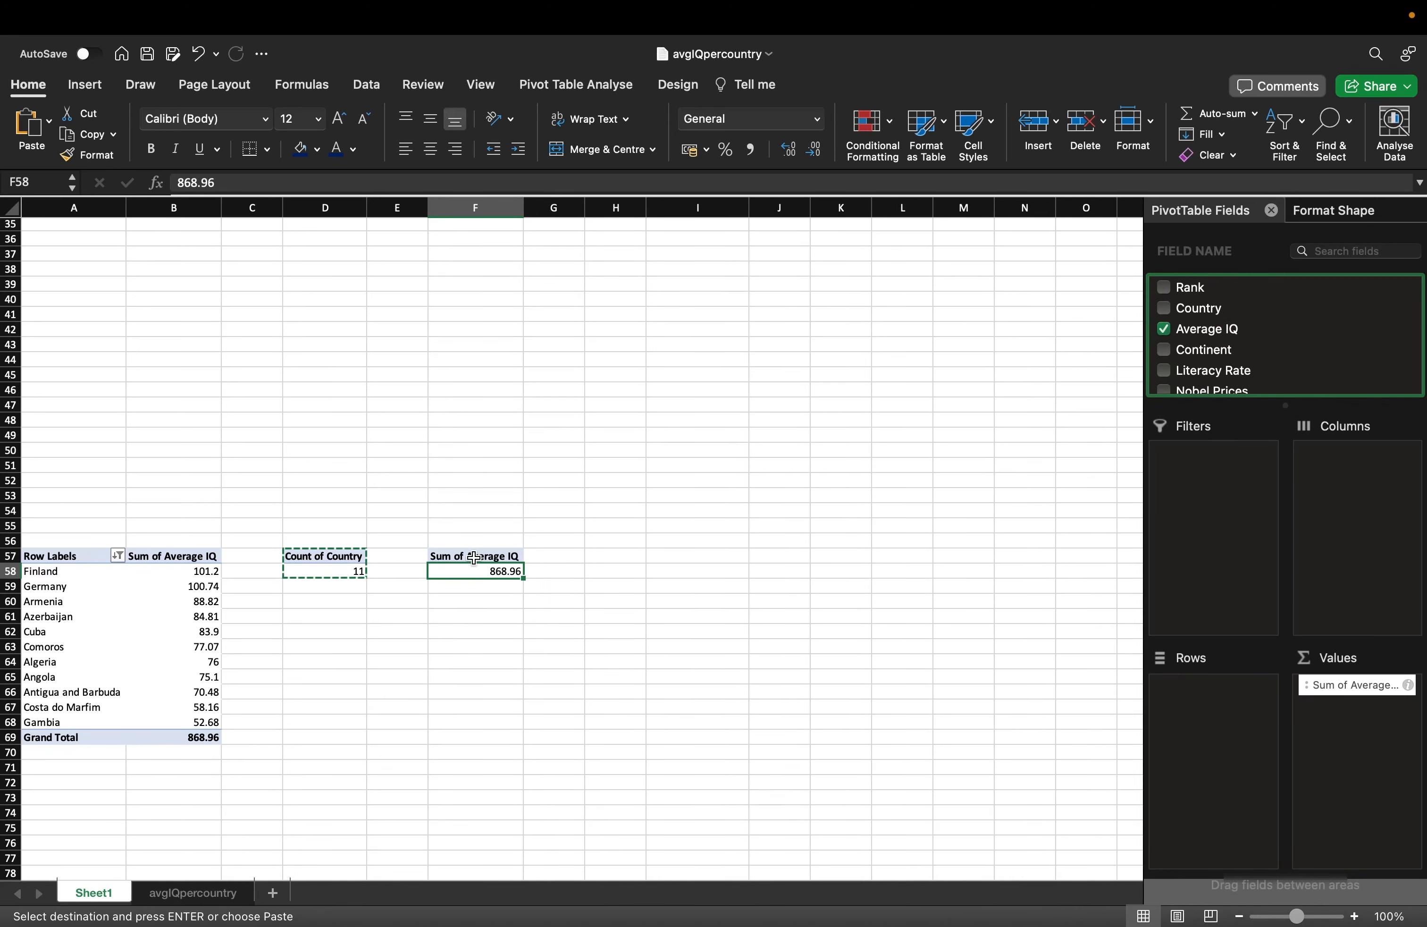
{"action": "left_click", "coordinate": [492, 562]}
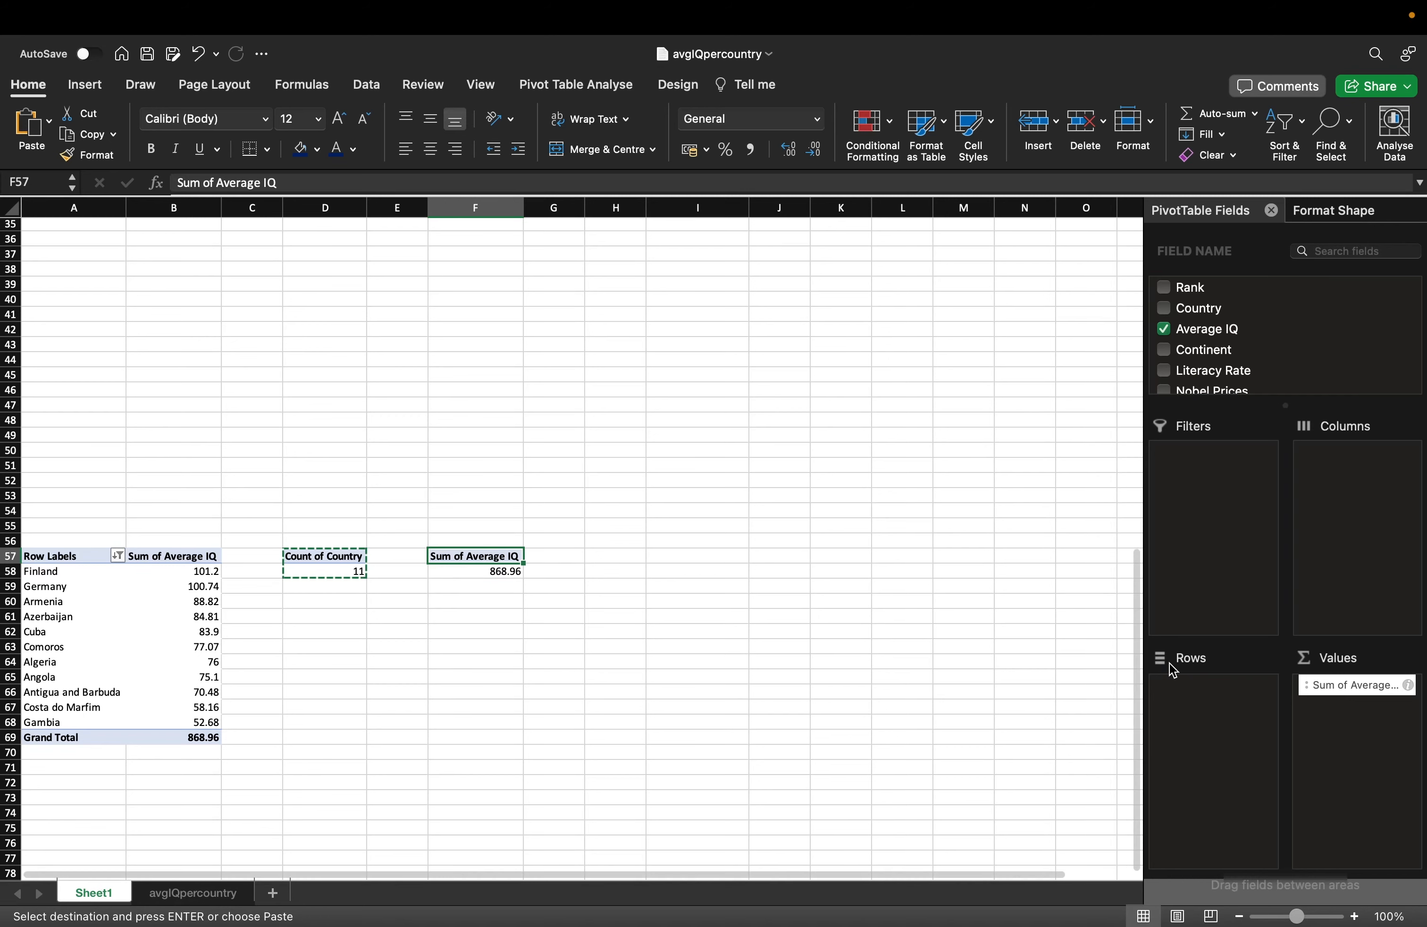
{"action": "left_click", "coordinate": [1394, 685]}
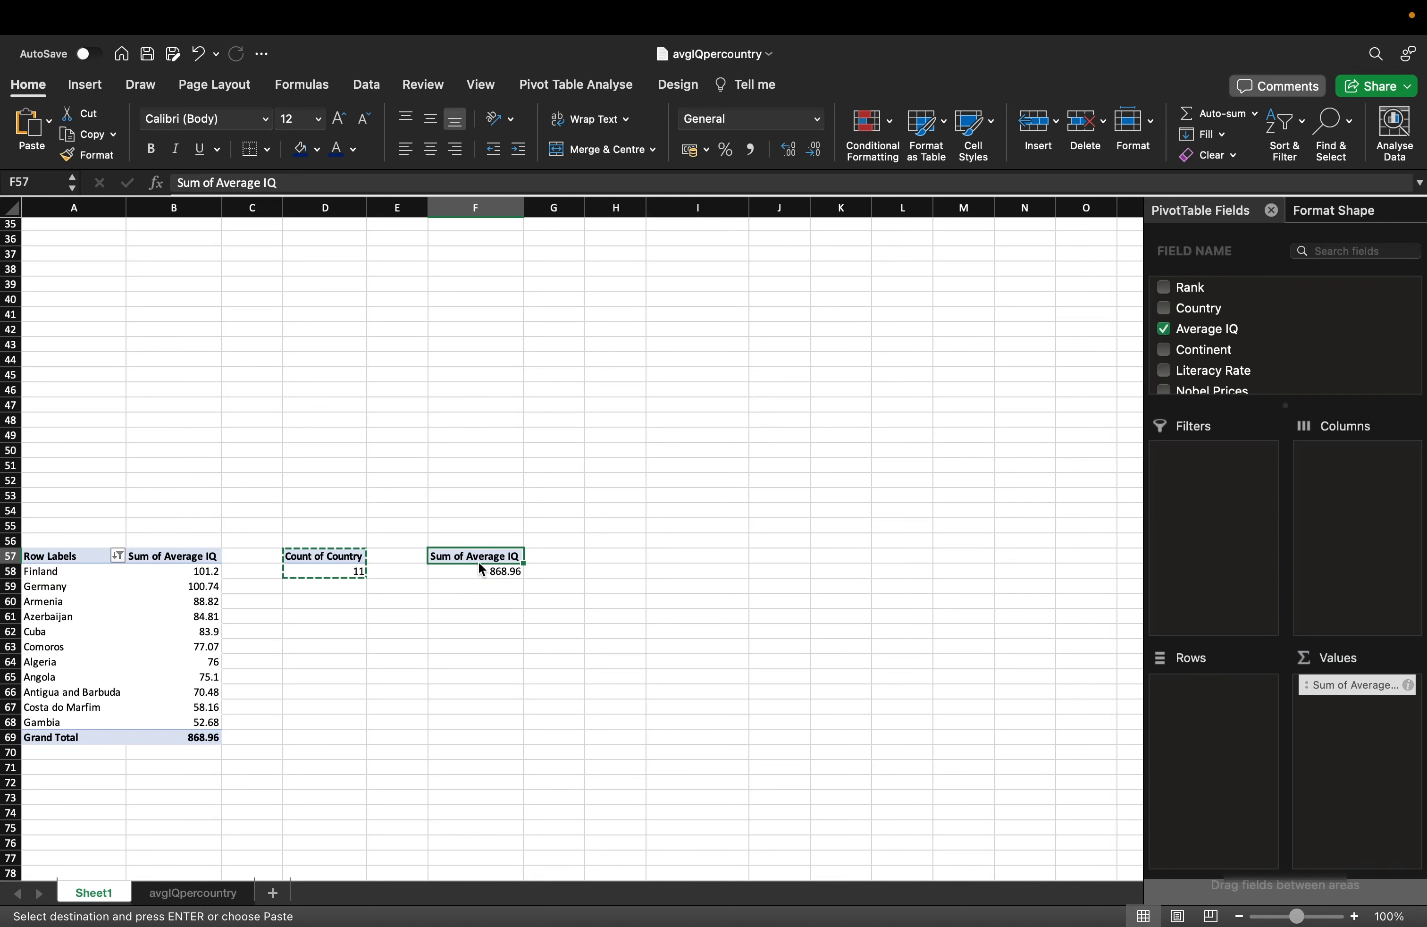
{"action": "left_click", "coordinate": [1398, 683]}
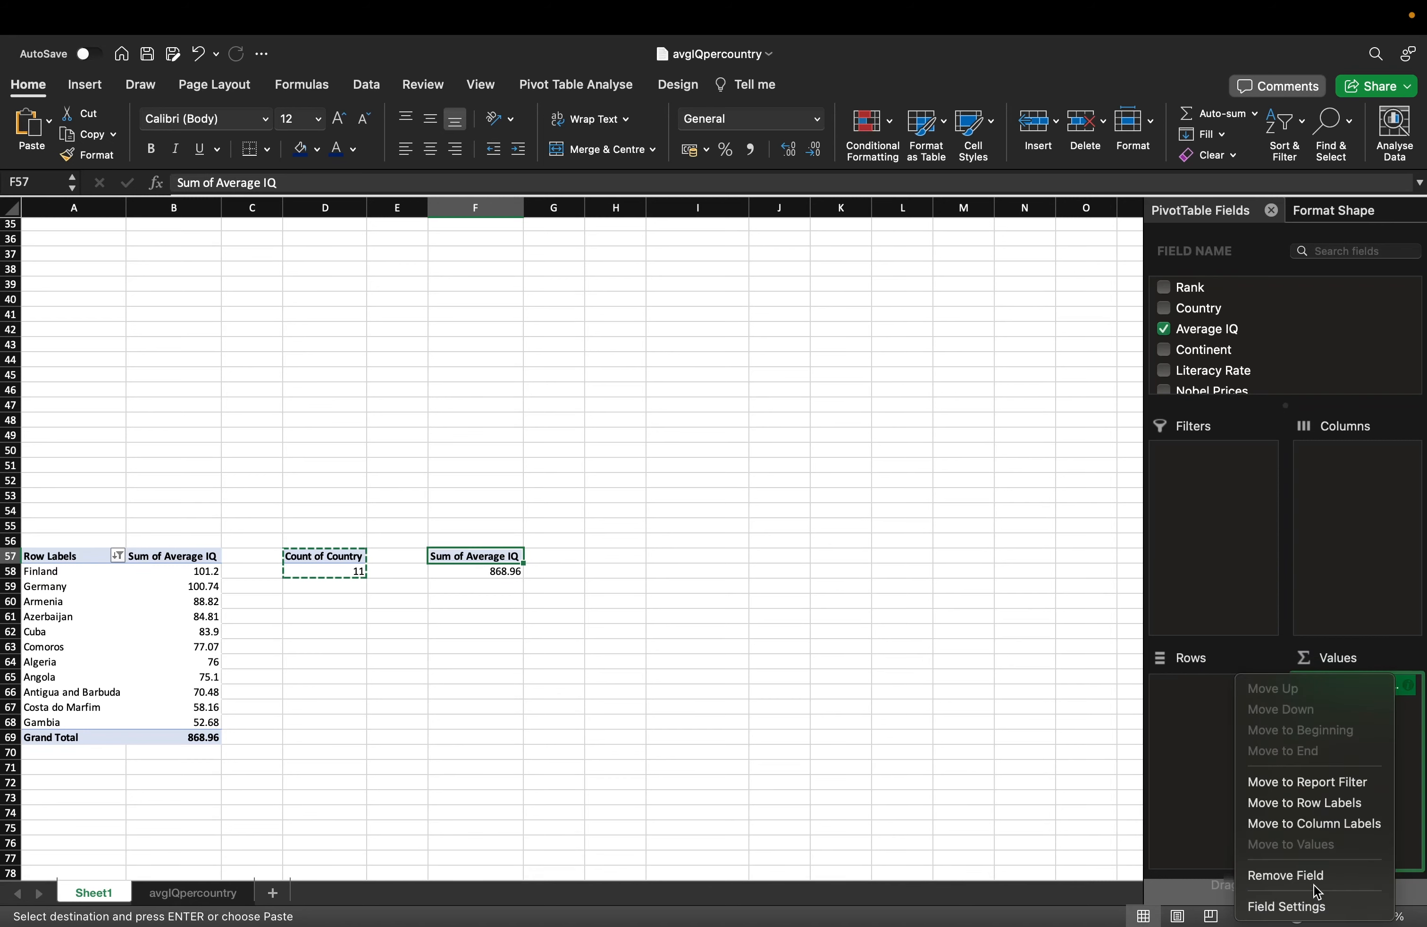
{"action": "left_click", "coordinate": [1315, 903]}
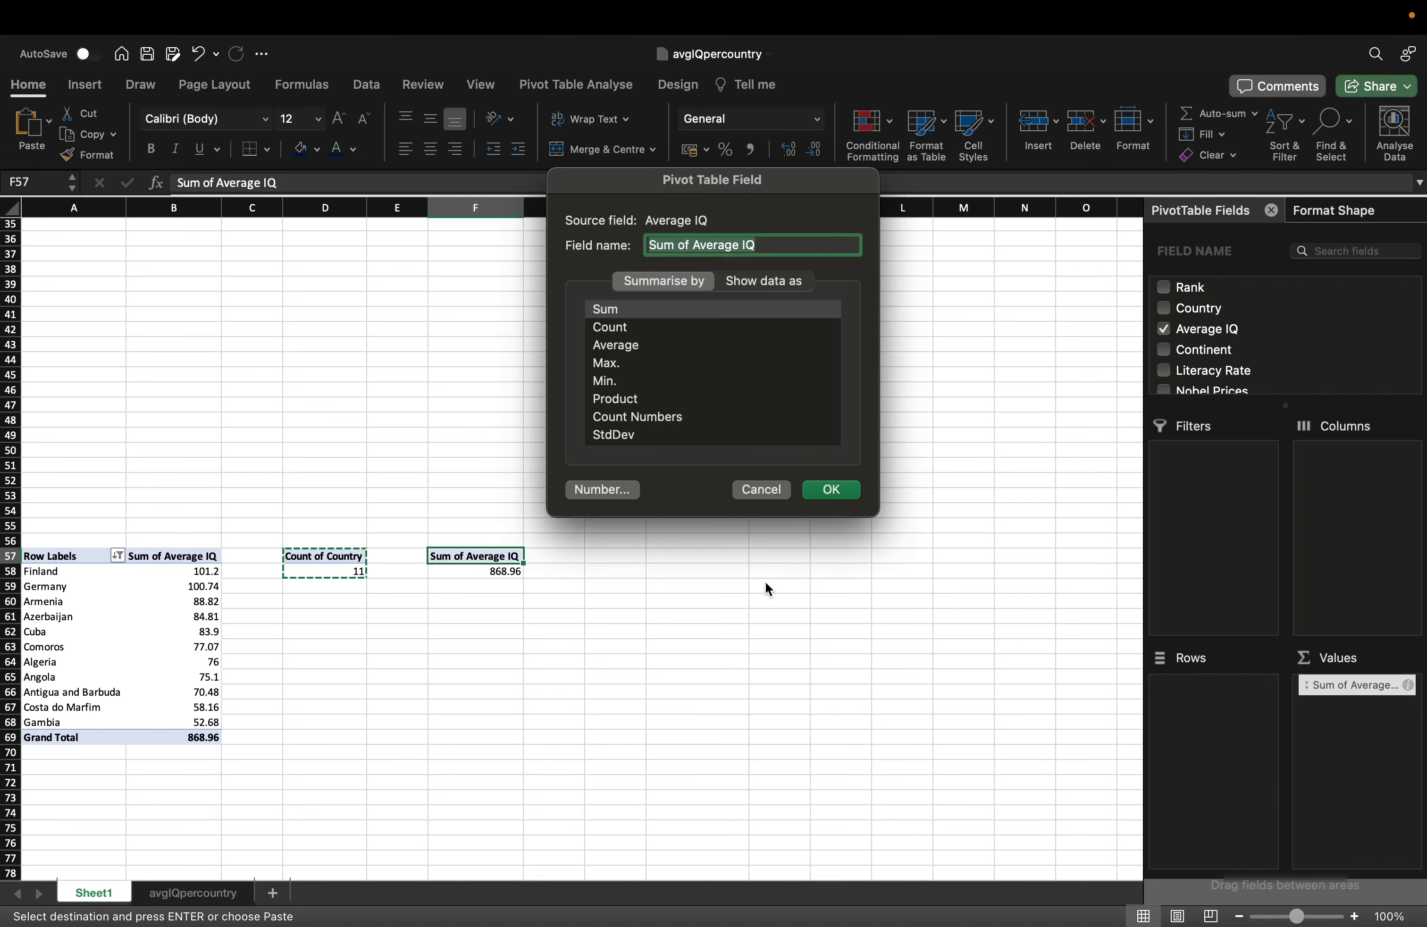
{"action": "left_click", "coordinate": [633, 348]}
{"action": "left_click", "coordinate": [832, 490]}
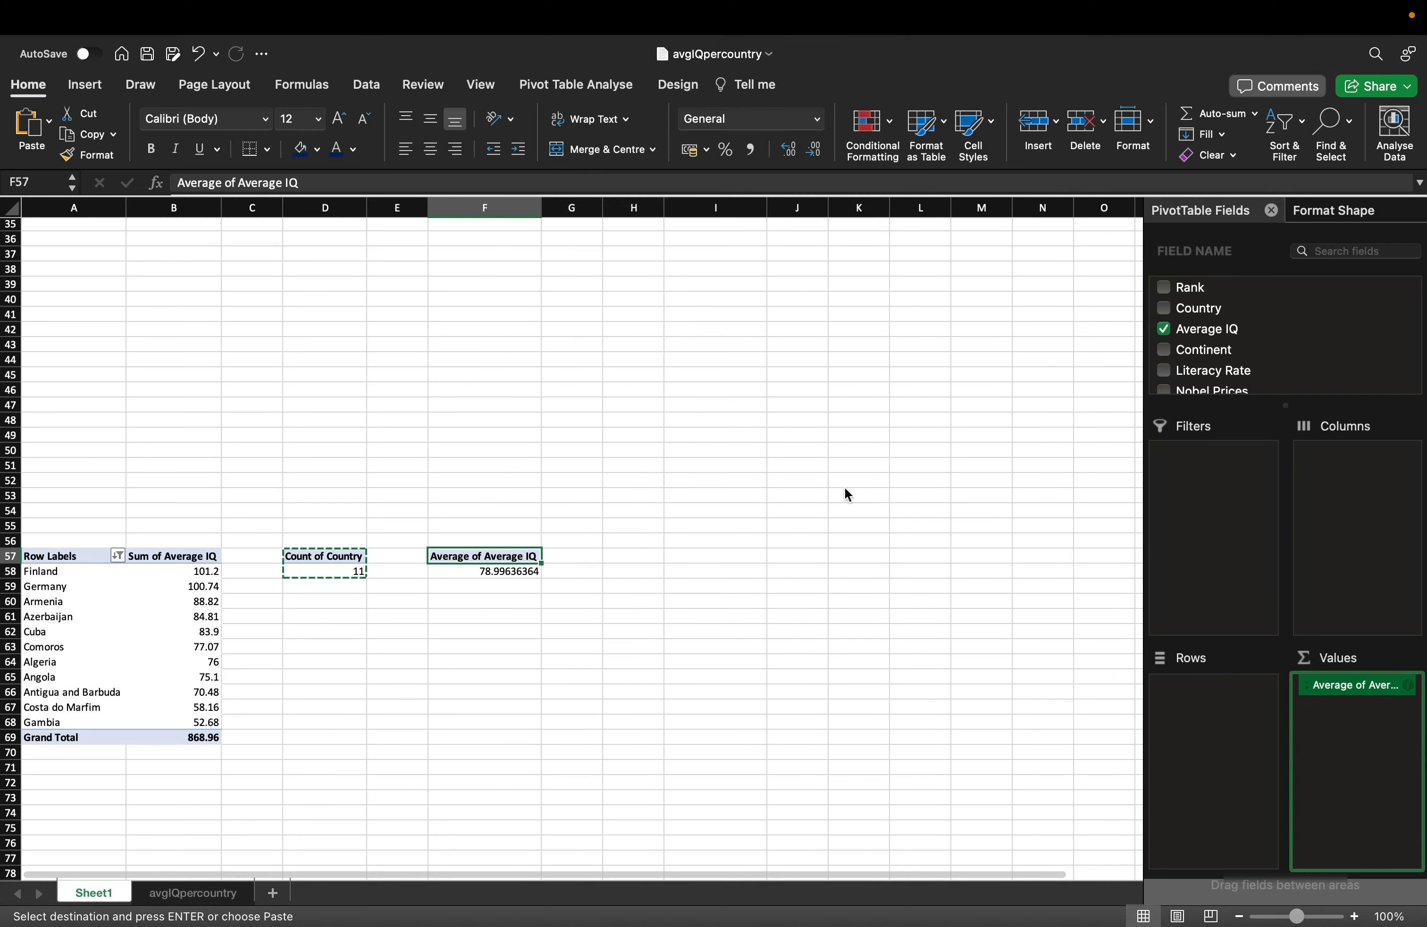
Decrease the pivot average's decimals until it reads 79.
{"action": "left_click", "coordinate": [510, 570]}
{"action": "left_click", "coordinate": [818, 159]}
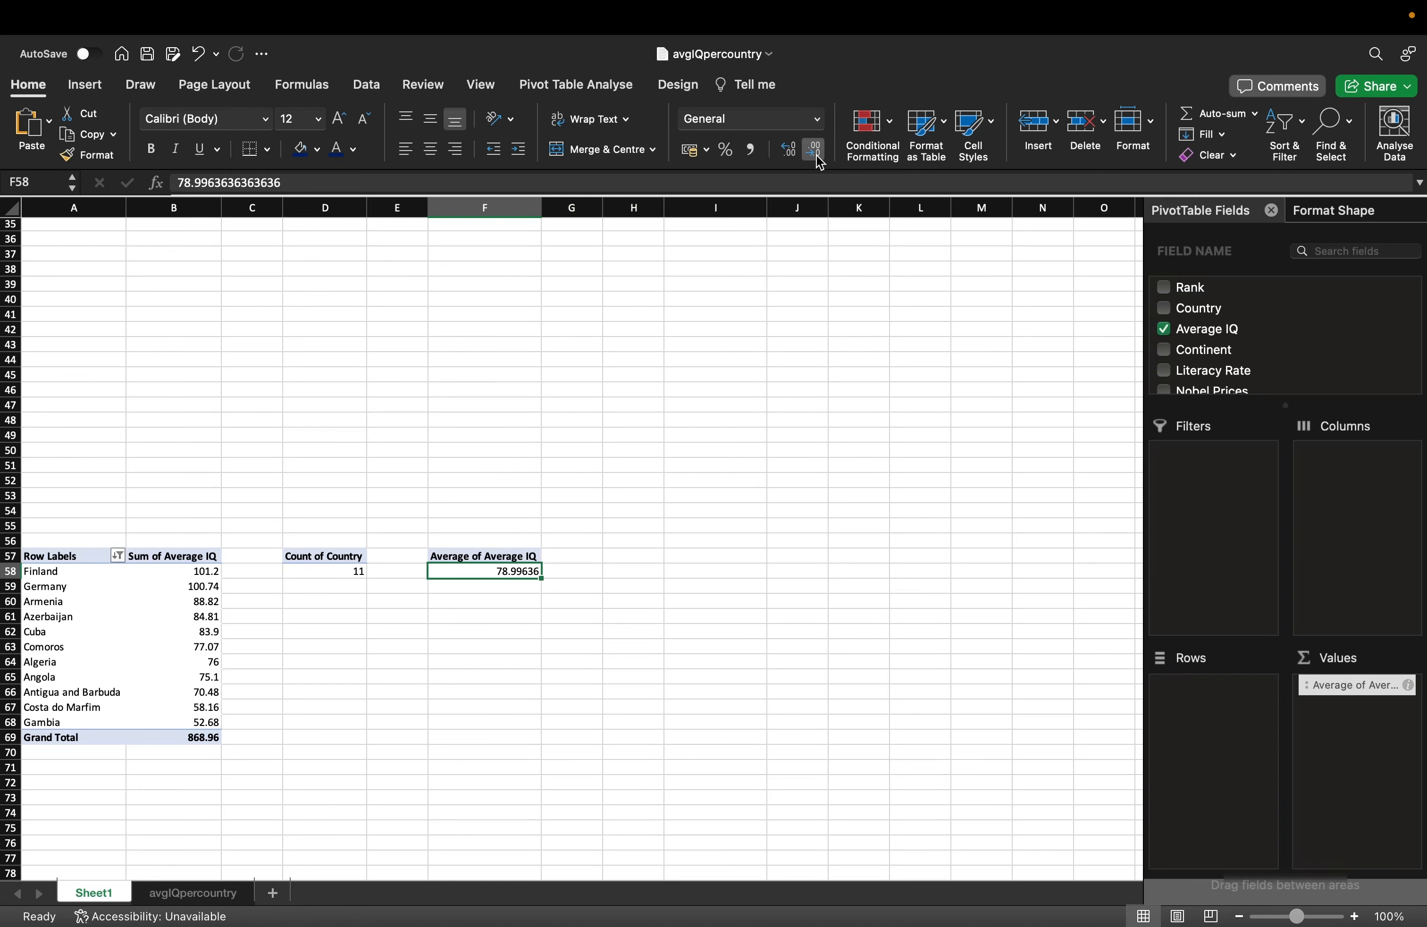
{"action": "left_click", "coordinate": [814, 151]}
{"action": "left_click", "coordinate": [815, 151]}
{"action": "left_click", "coordinate": [815, 150]}
{"action": "left_click", "coordinate": [814, 150]}
{"action": "left_click", "coordinate": [814, 150]}
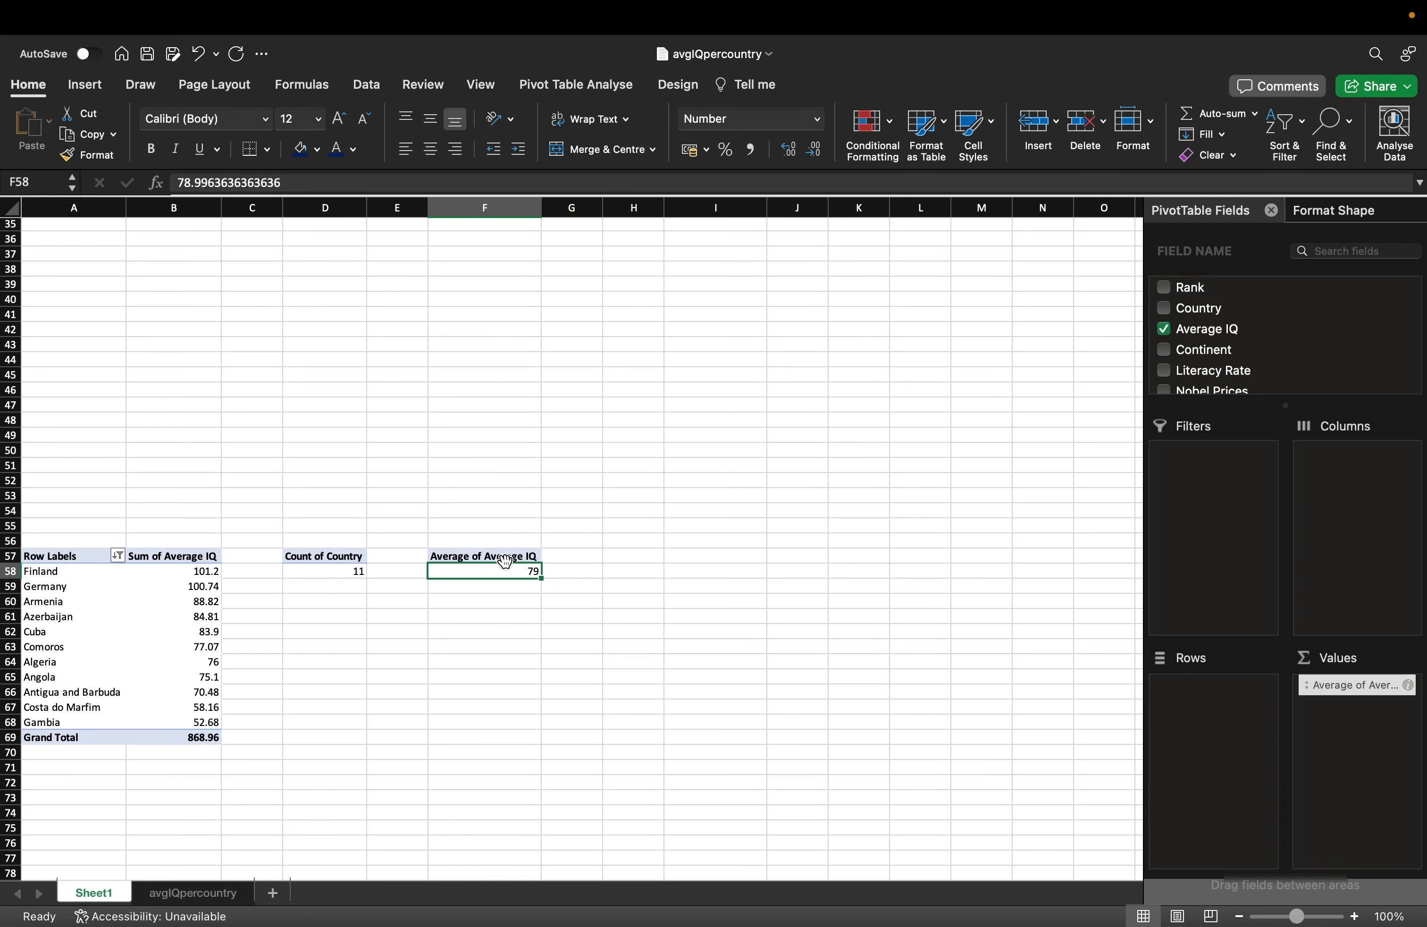
{"action": "scroll", "coordinate": [504, 561], "scroll_direction": "up", "scroll_amount": 10}
{"action": "left_click", "coordinate": [733, 472]}
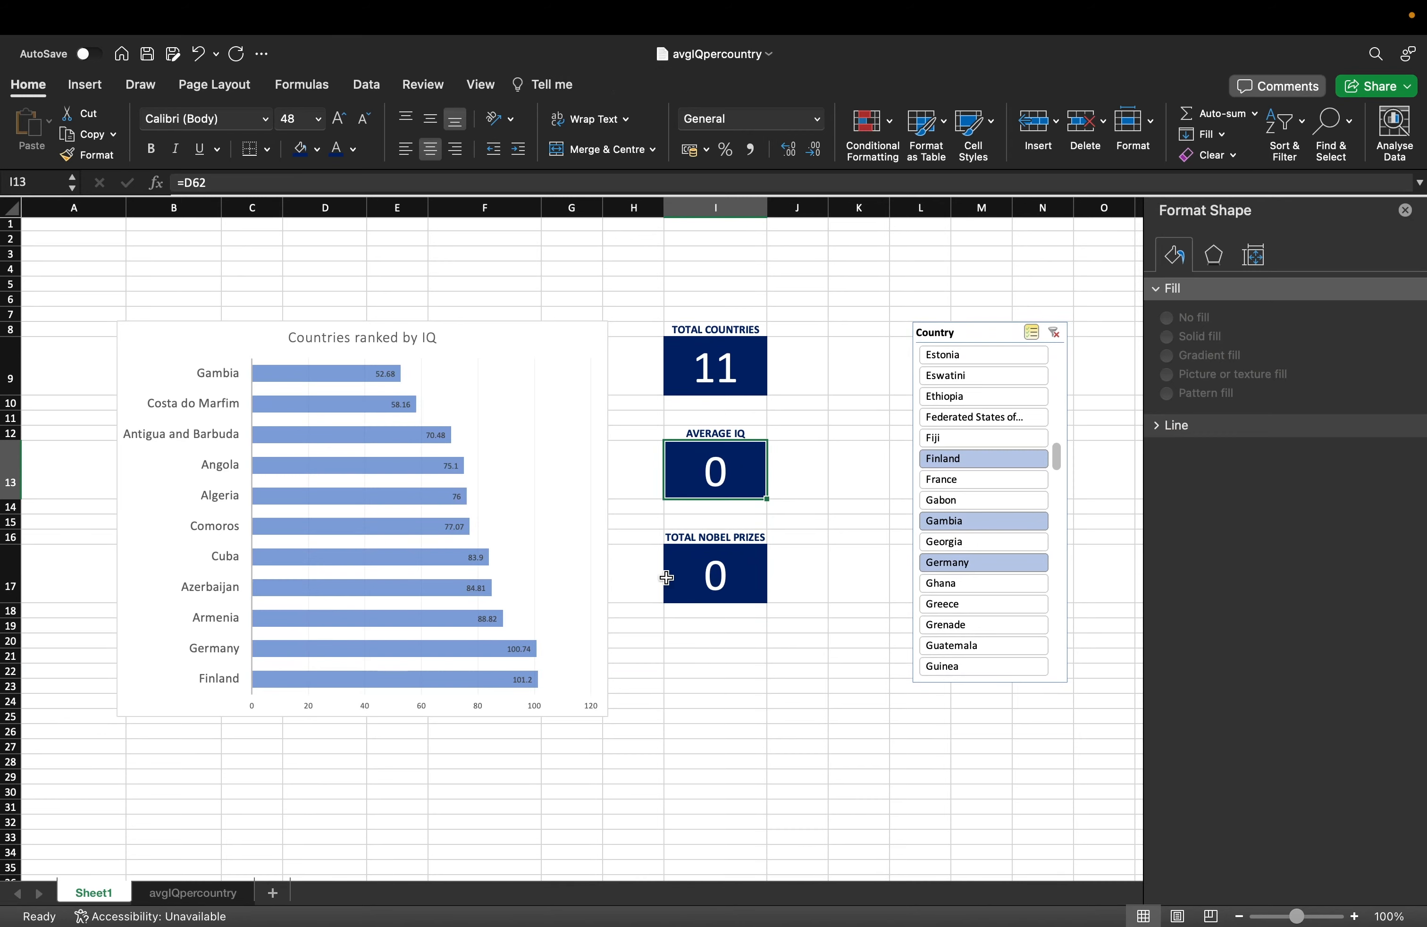
Change the AVERAGE IQ card formula in I13 from =D62 to =F58.
{"action": "scroll", "coordinate": [666, 578], "scroll_direction": "down", "scroll_amount": 15}
{"action": "scroll", "coordinate": [666, 577], "scroll_direction": "up", "scroll_amount": 5}
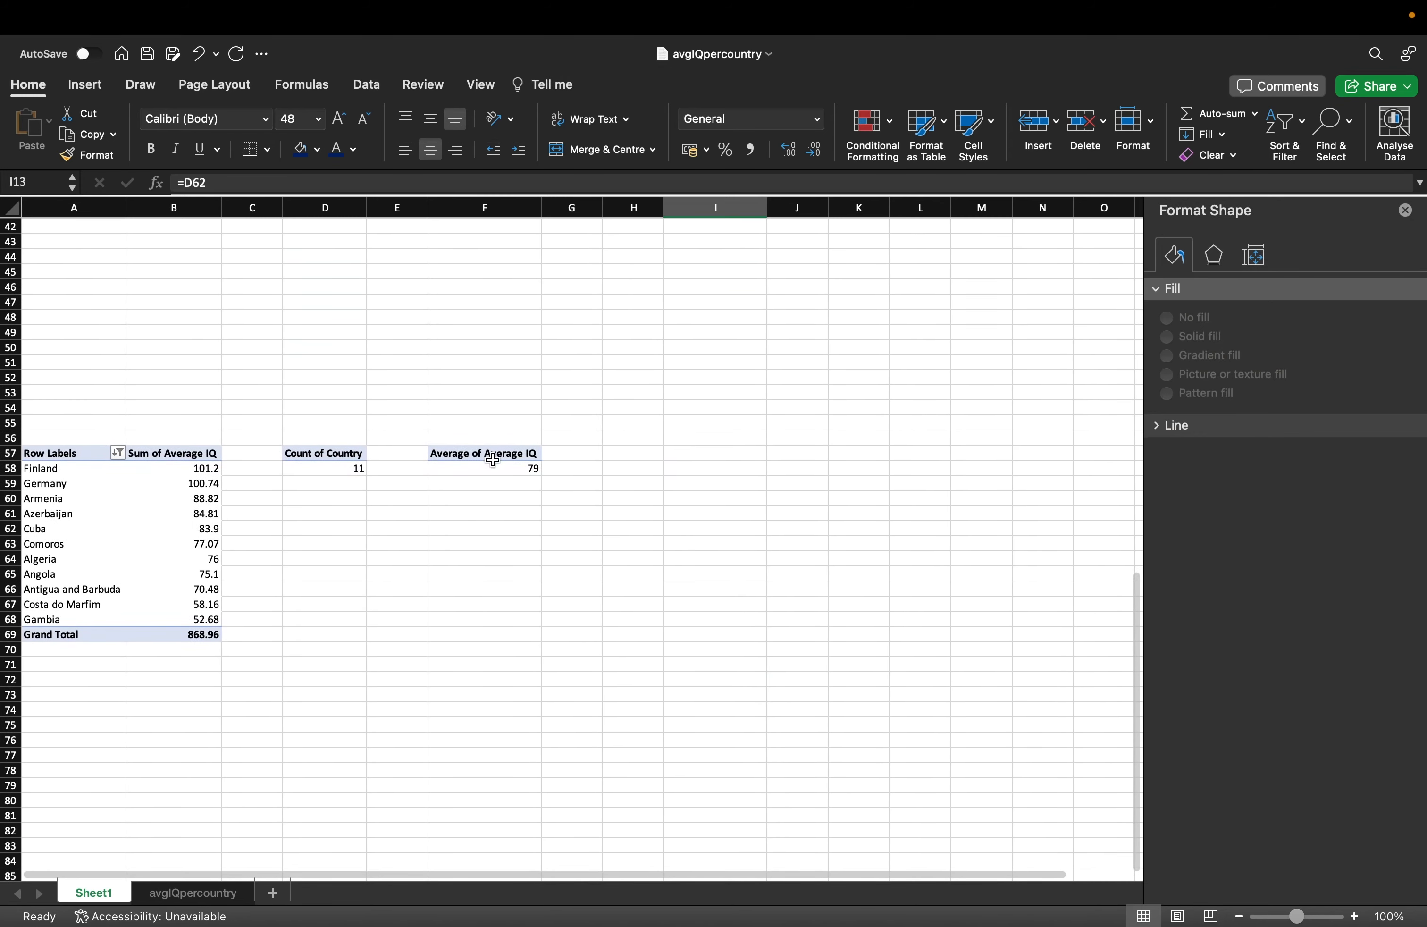
{"action": "left_click", "coordinate": [493, 468]}
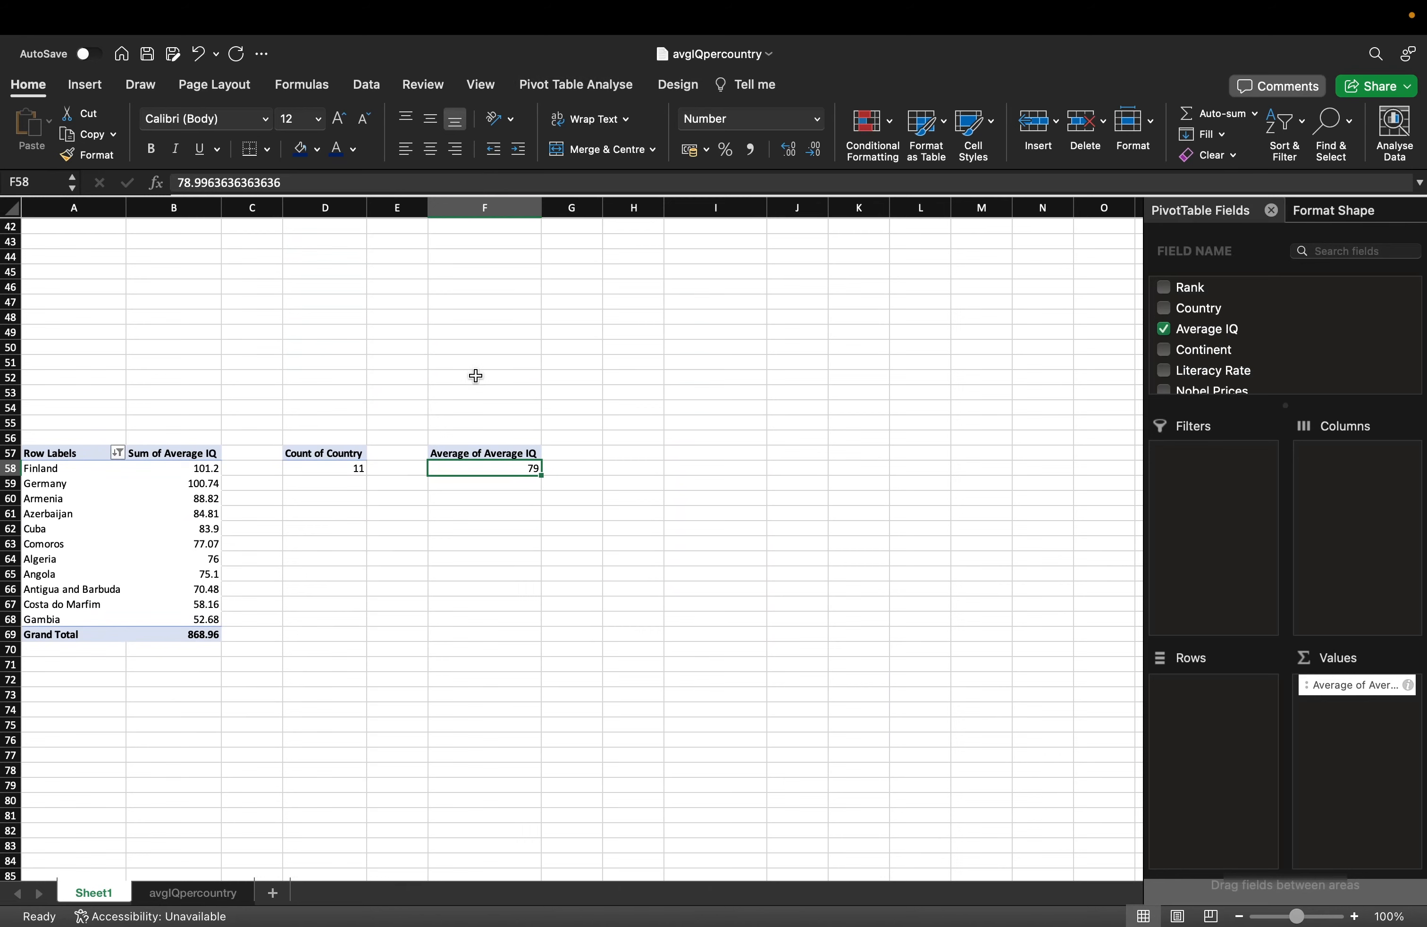
{"action": "scroll", "coordinate": [476, 376], "scroll_direction": "up", "scroll_amount": 10}
{"action": "left_click", "coordinate": [707, 343]}
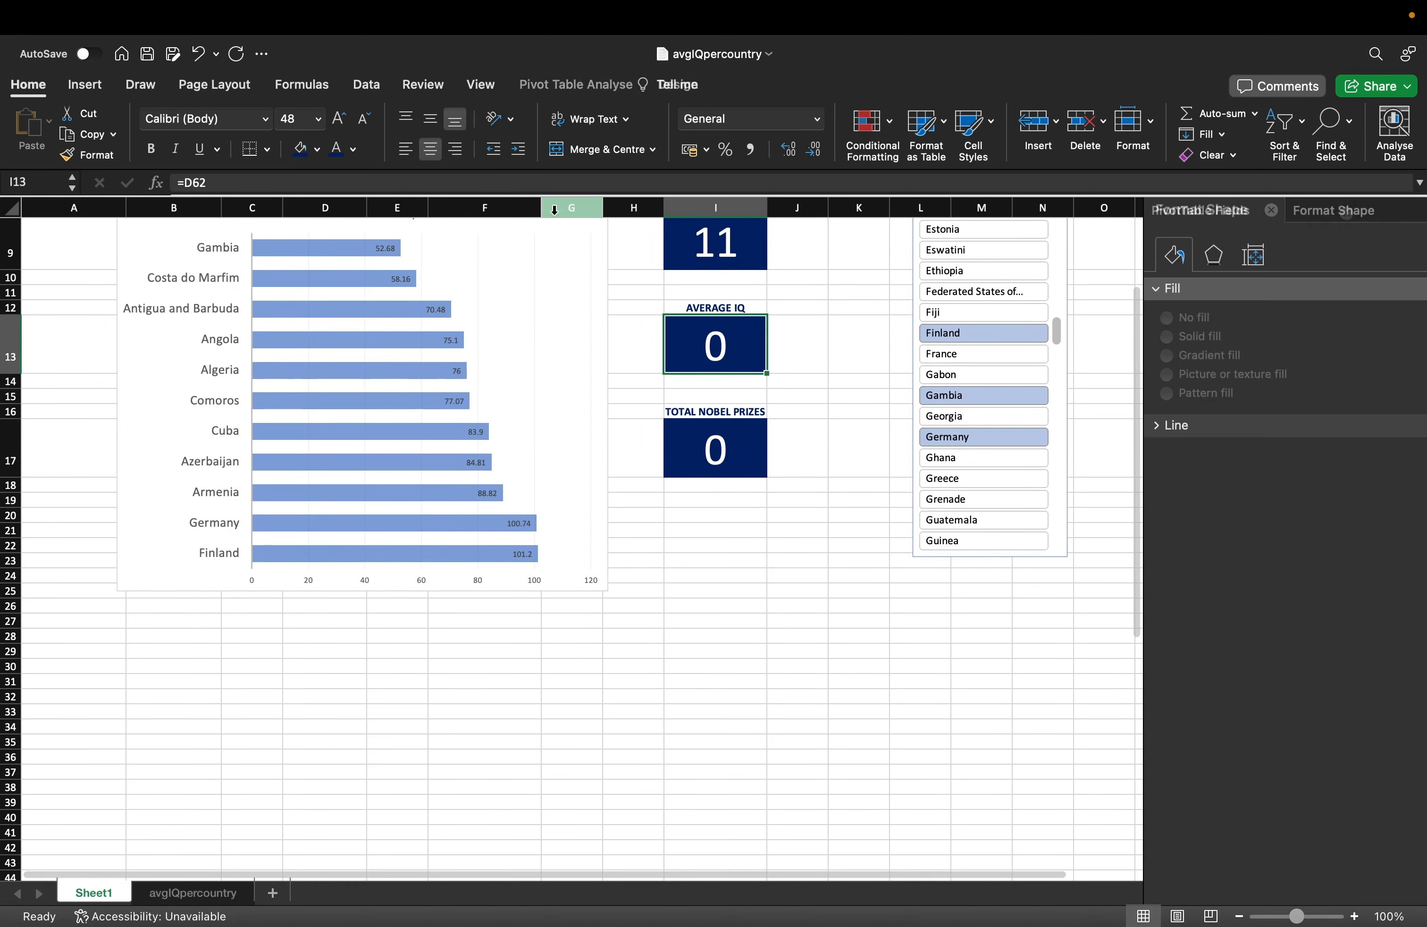
{"action": "left_click", "coordinate": [241, 182]}
{"action": "key", "text": "BackSpace"}
{"action": "key", "text": "BackSpace"}
{"action": "key", "text": "BackSpace"}
{"action": "type", "text": "F"}
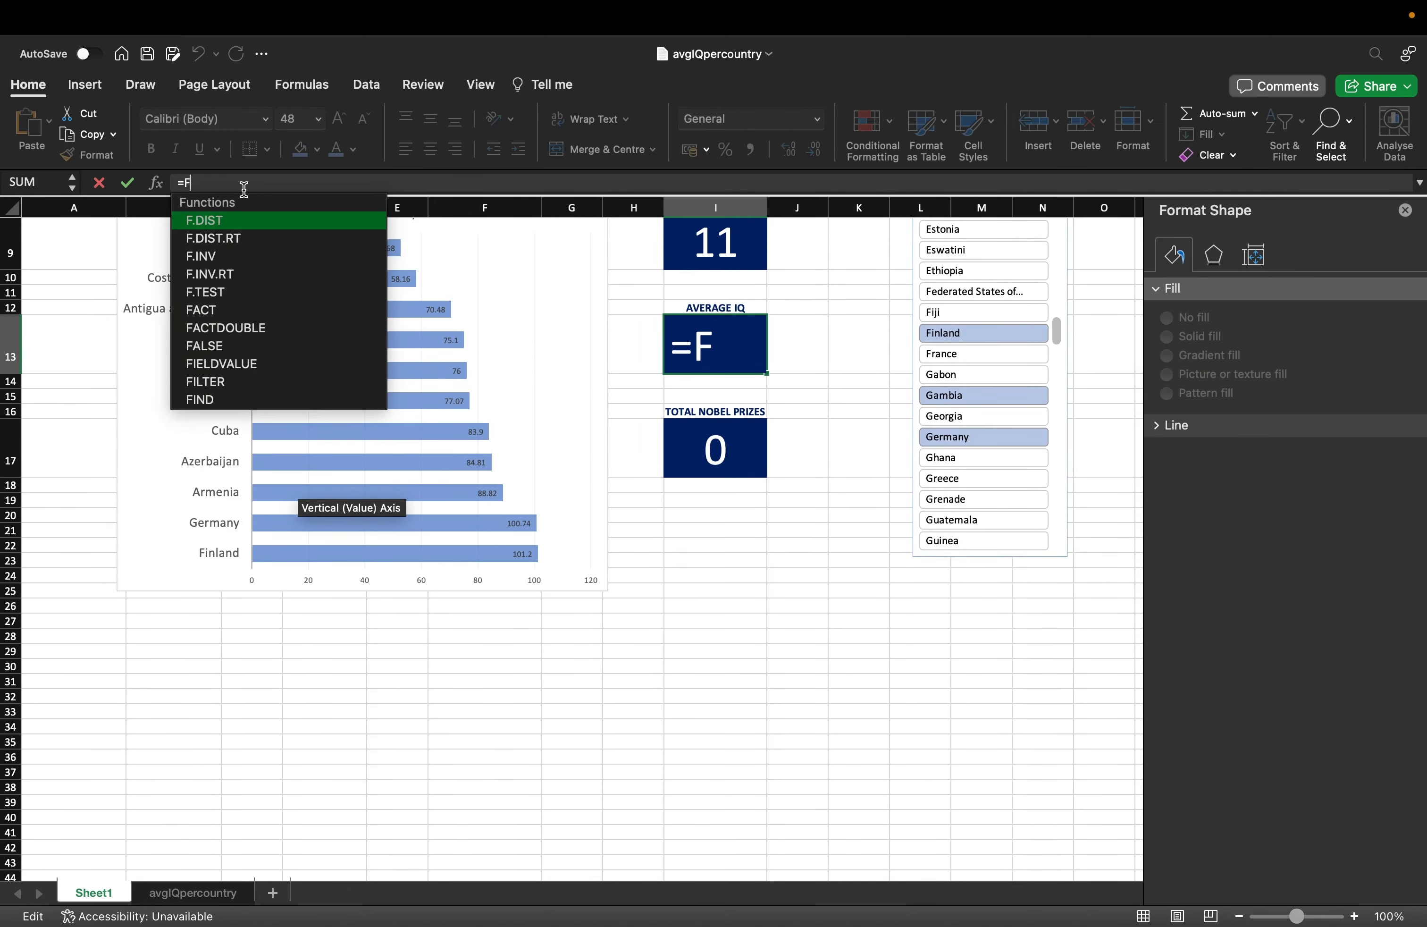
{"action": "type", "text": "58"}
{"action": "key", "text": "Return"}
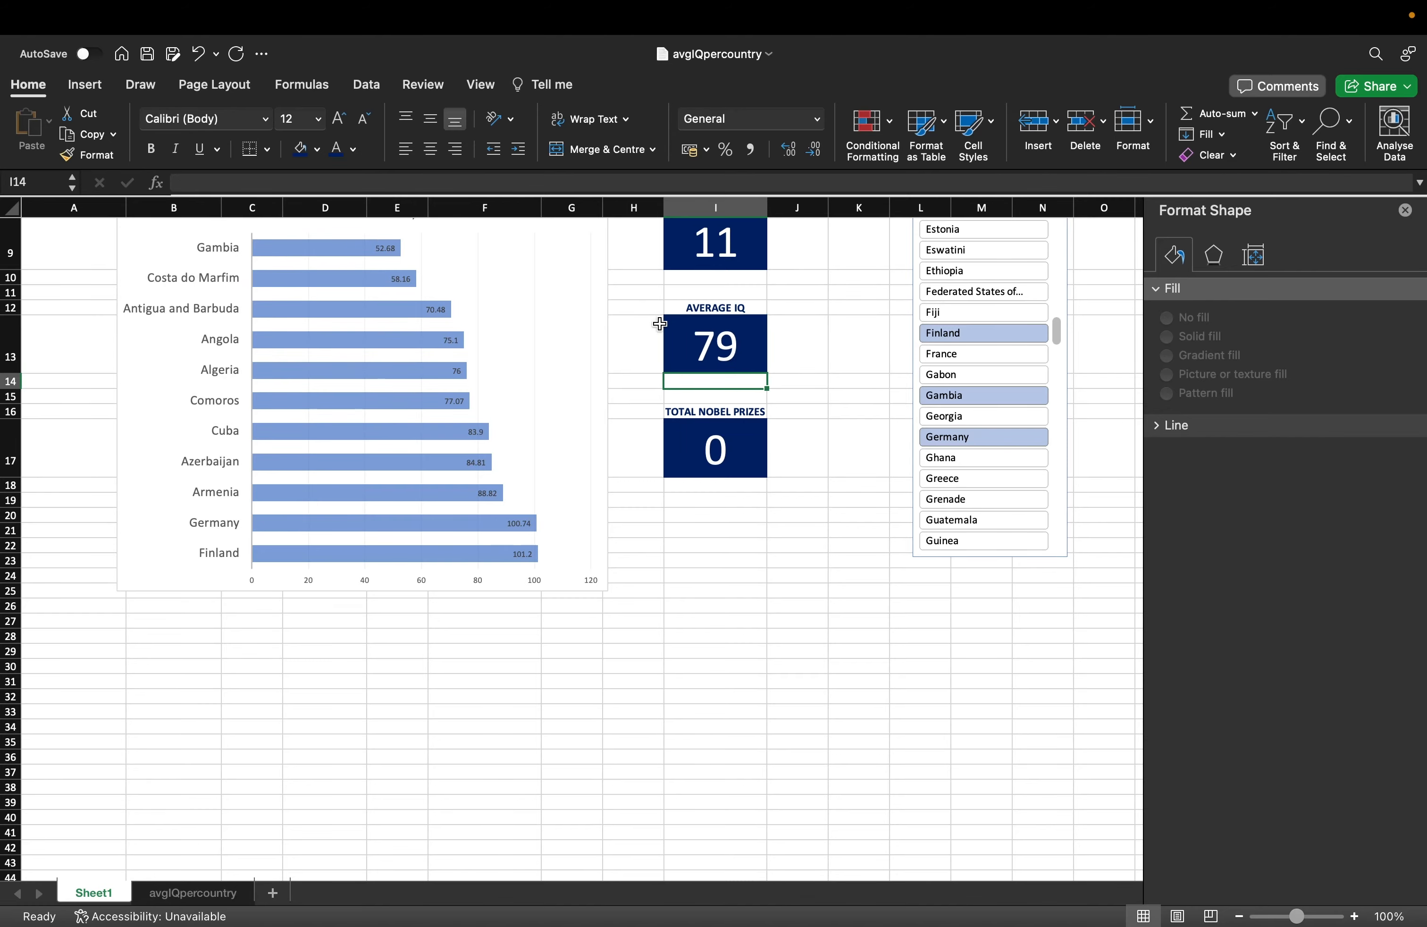
Copy the Average of Average IQ pivot at F57.
{"action": "scroll", "coordinate": [660, 323], "scroll_direction": "up", "scroll_amount": 4}
{"action": "left_click", "coordinate": [773, 569]}
{"action": "scroll", "coordinate": [491, 634], "scroll_direction": "down", "scroll_amount": 20}
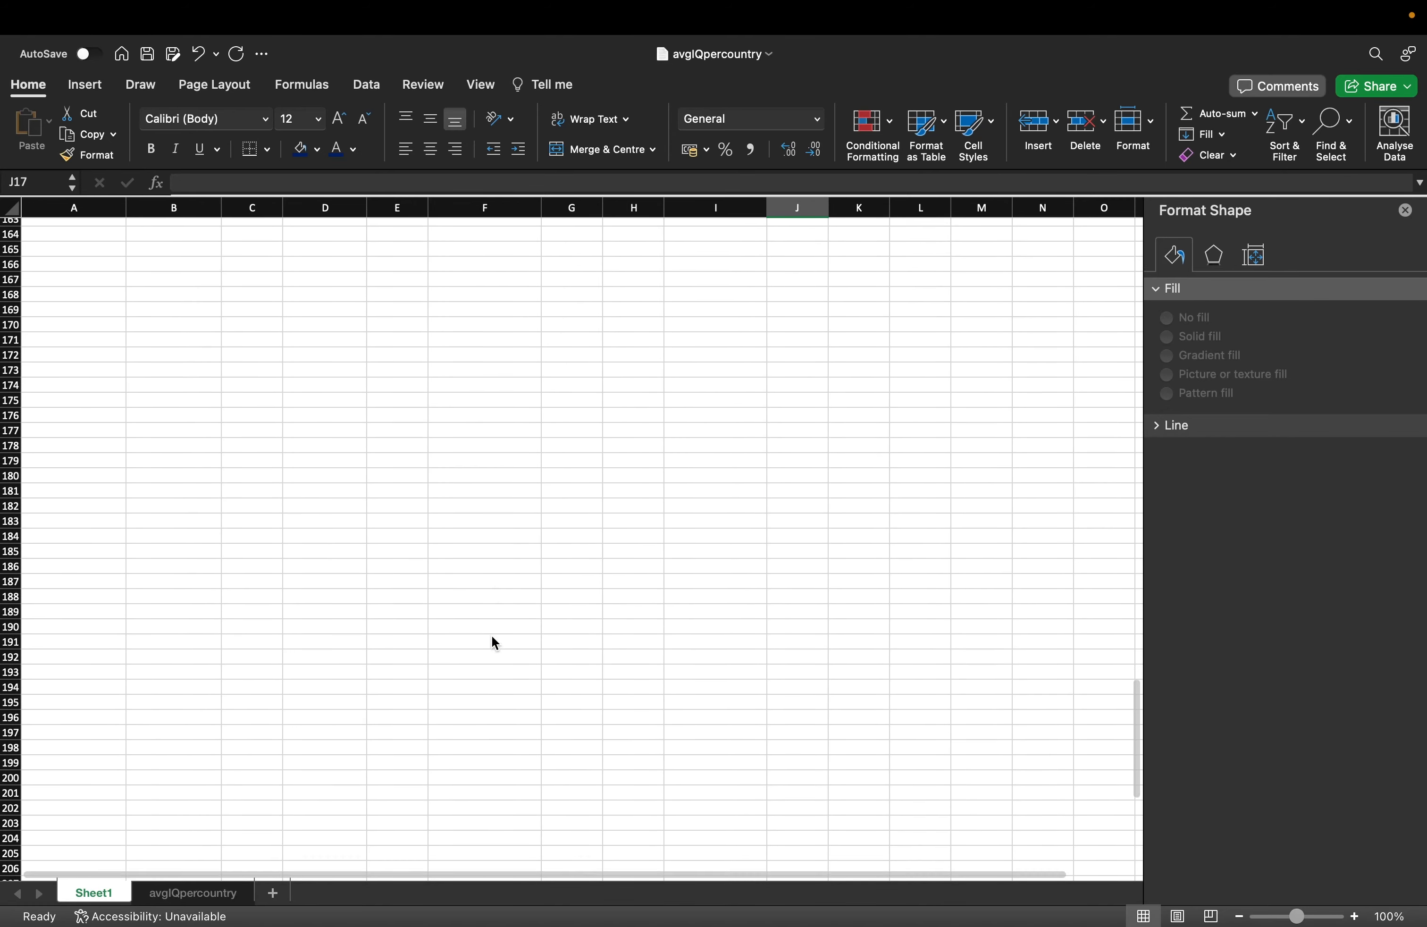
{"action": "scroll", "coordinate": [492, 637], "scroll_direction": "up", "scroll_amount": 17}
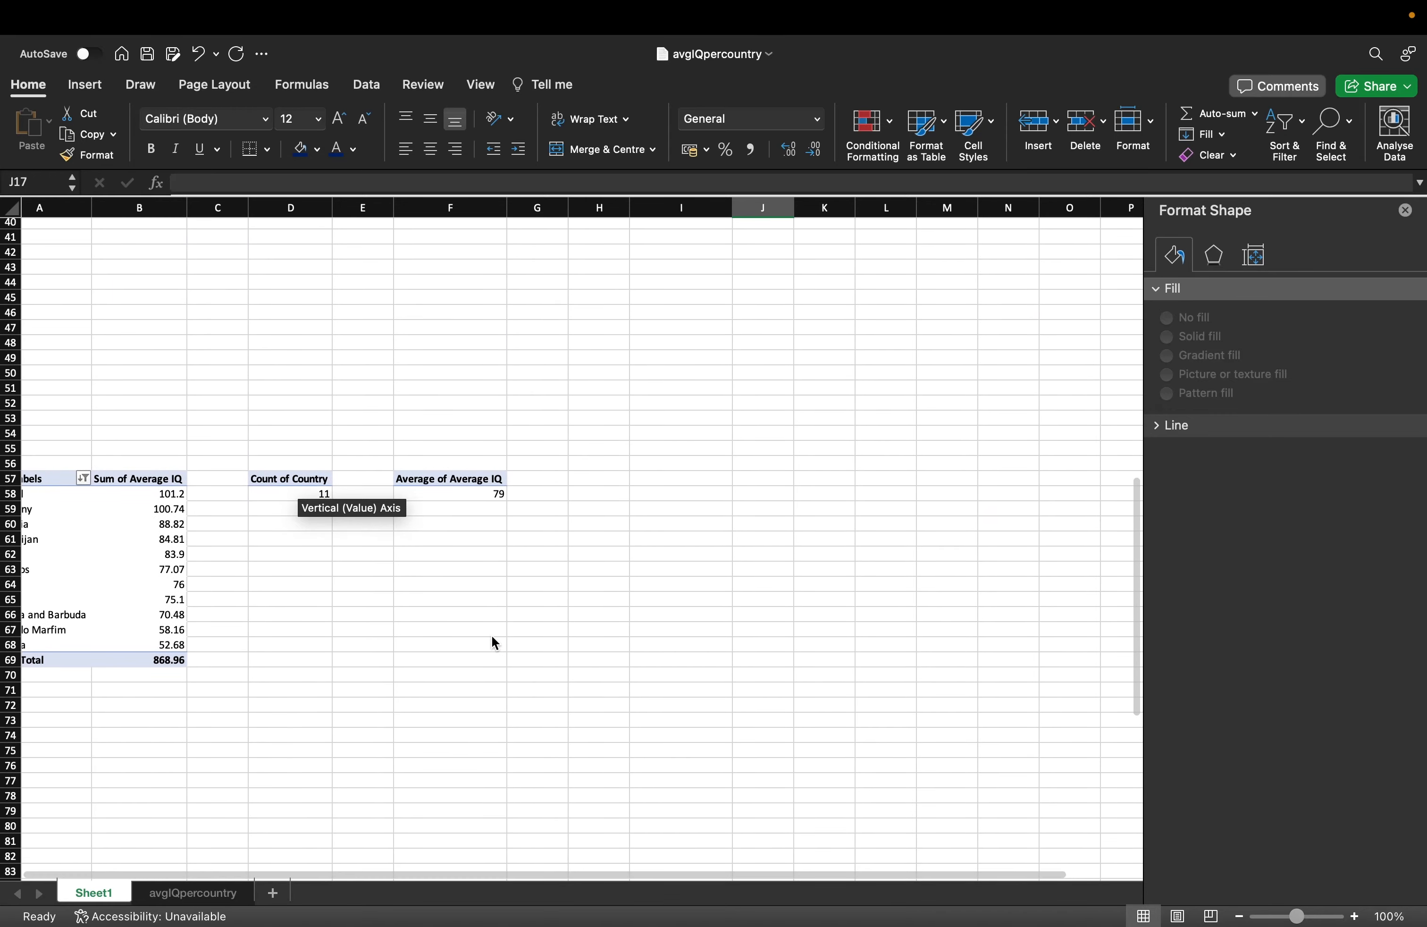
{"action": "left_click_drag", "start_coordinate": [491, 479], "coordinate": [493, 494]}
{"action": "key", "text": "super+c"}
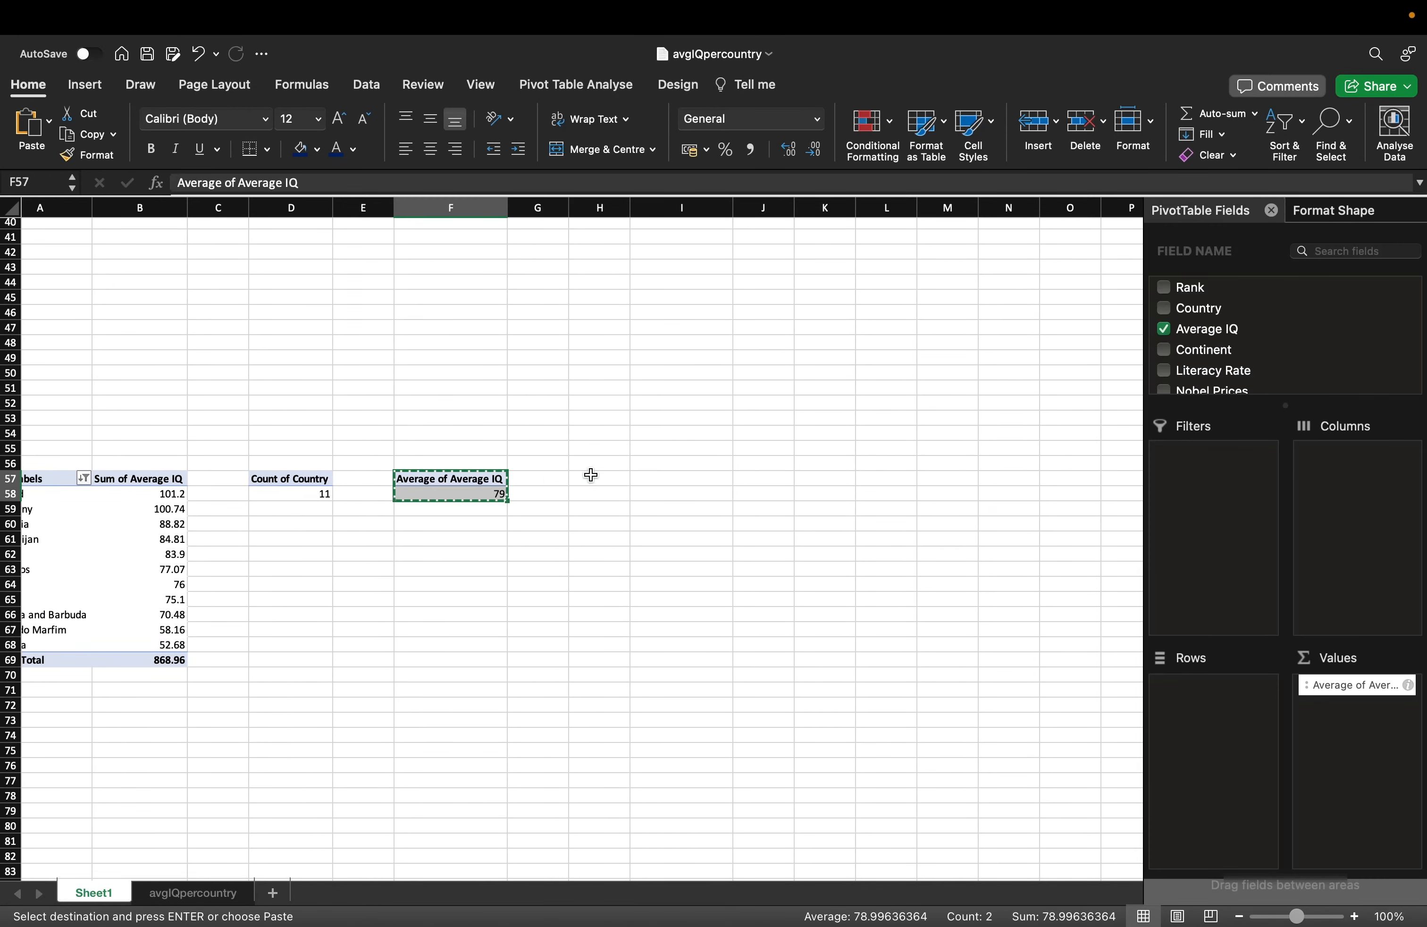
Paste the average pivot at H57 and swap Average IQ for Nobel Prices, totalling 119.
{"action": "left_click", "coordinate": [593, 479]}
{"action": "key", "text": "super+v"}
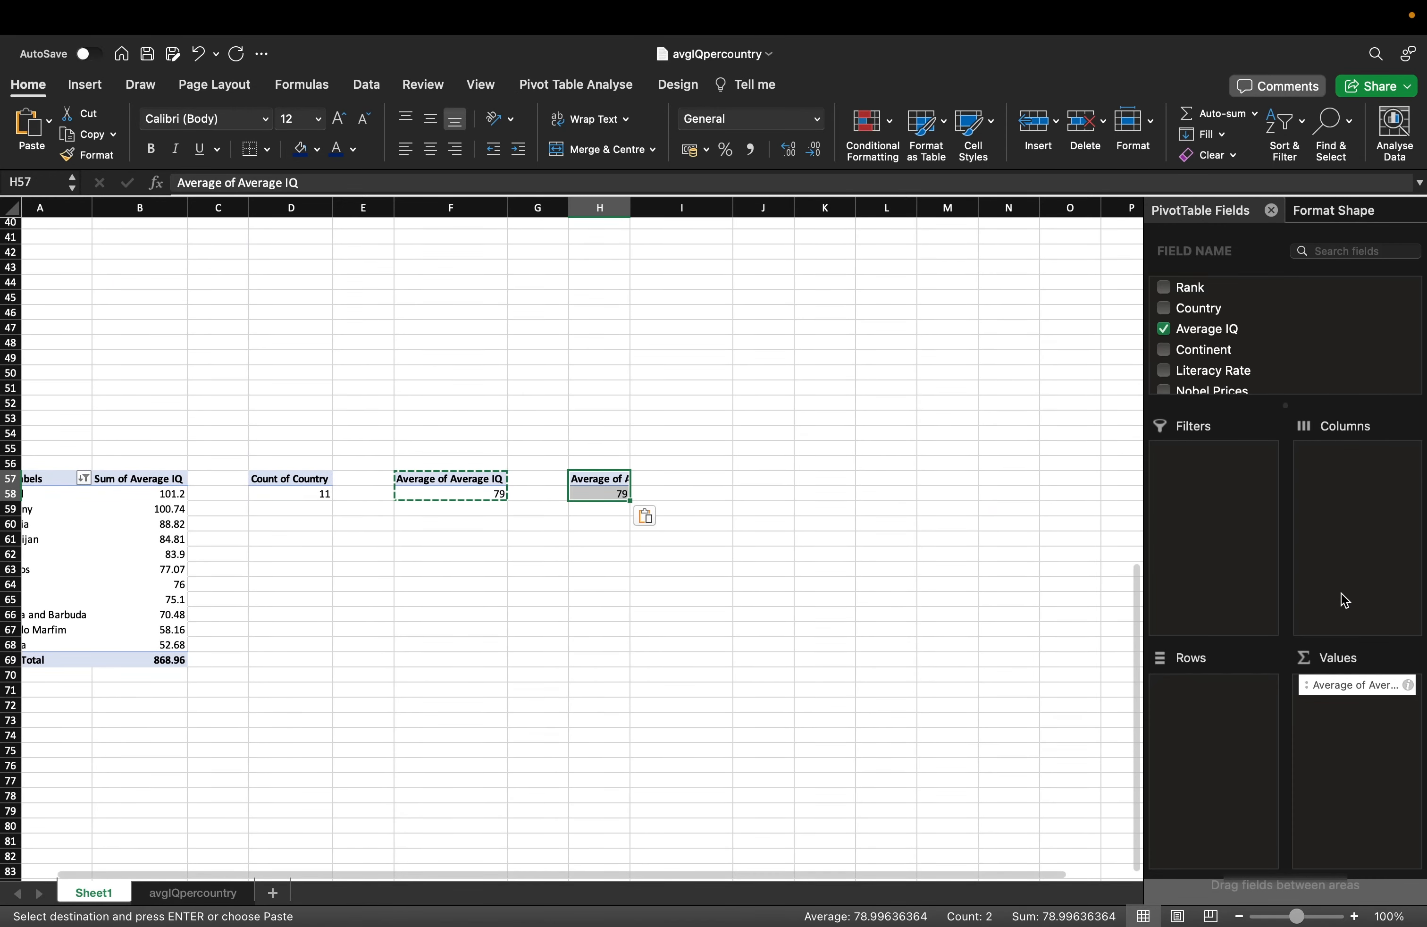
{"action": "left_click_drag", "start_coordinate": [1353, 686], "coordinate": [1348, 386]}
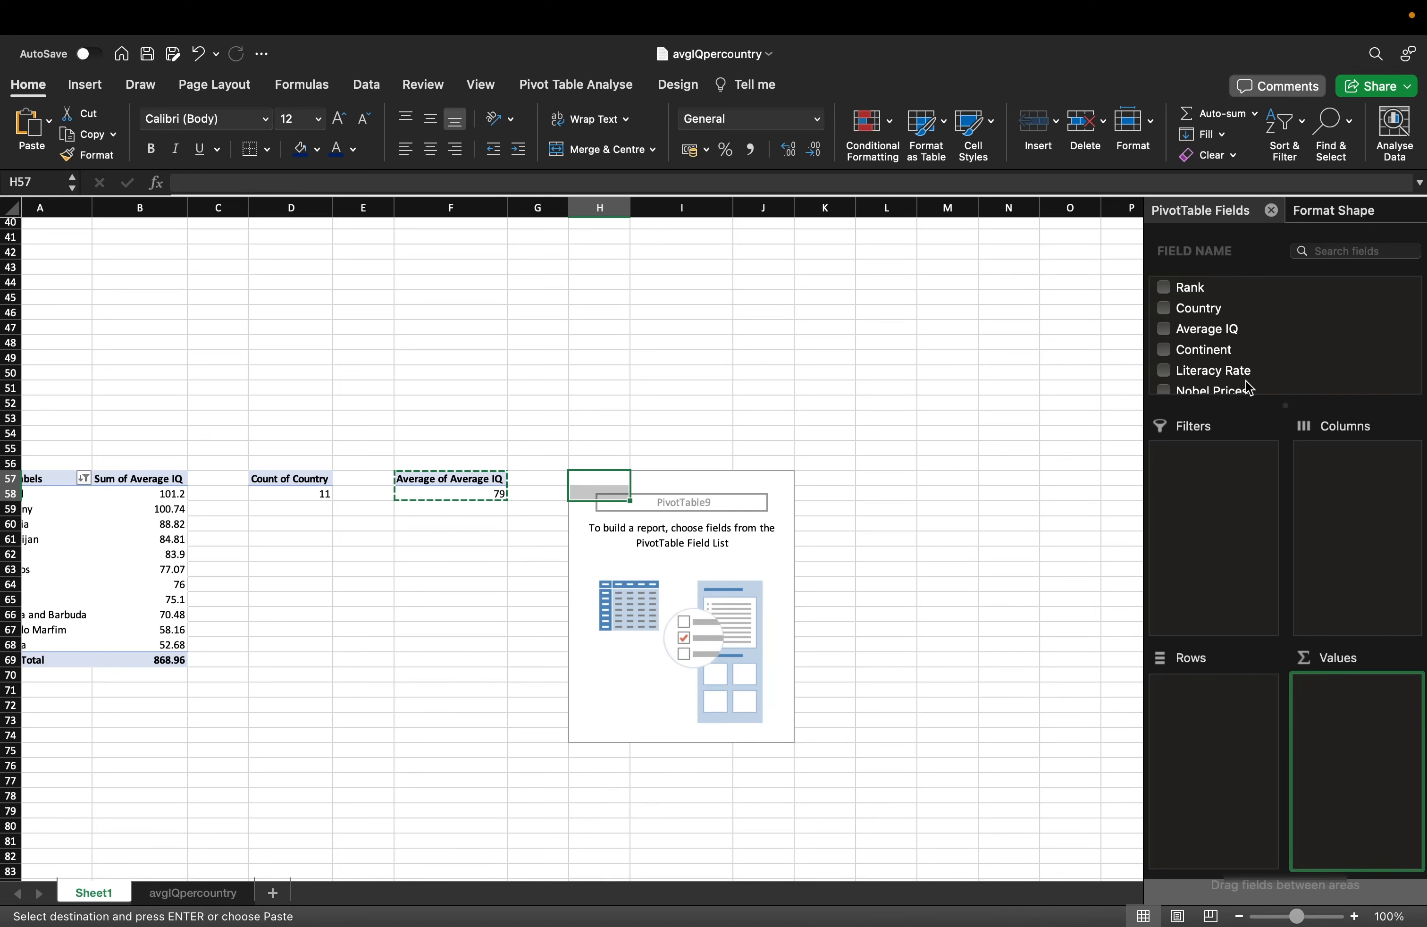
{"action": "left_click", "coordinate": [1241, 392]}
{"action": "left_click_drag", "start_coordinate": [1250, 390], "coordinate": [1356, 713]}
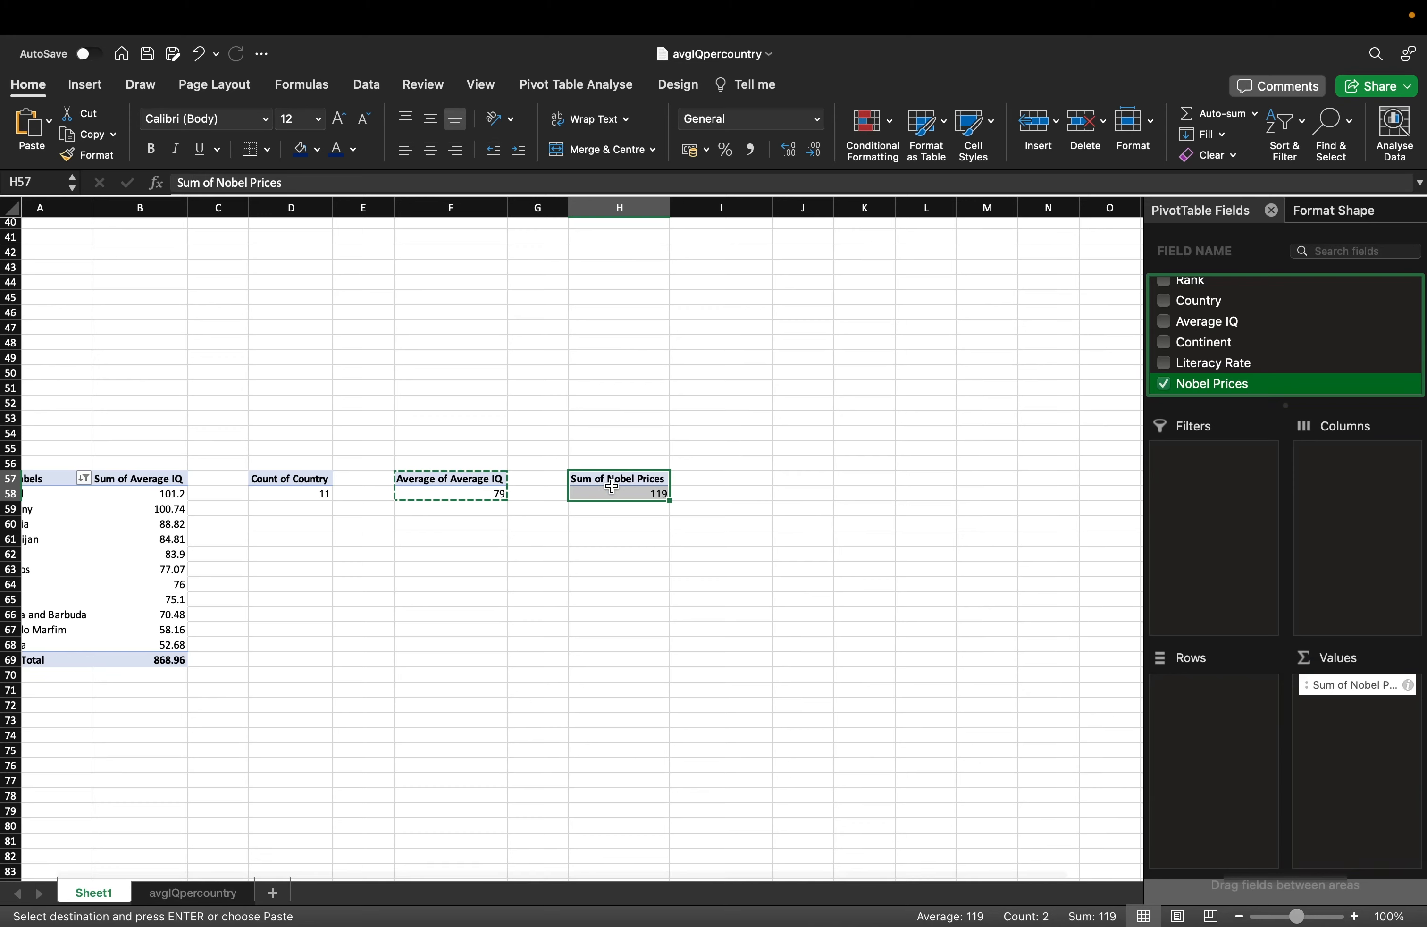
{"action": "left_click", "coordinate": [630, 495]}
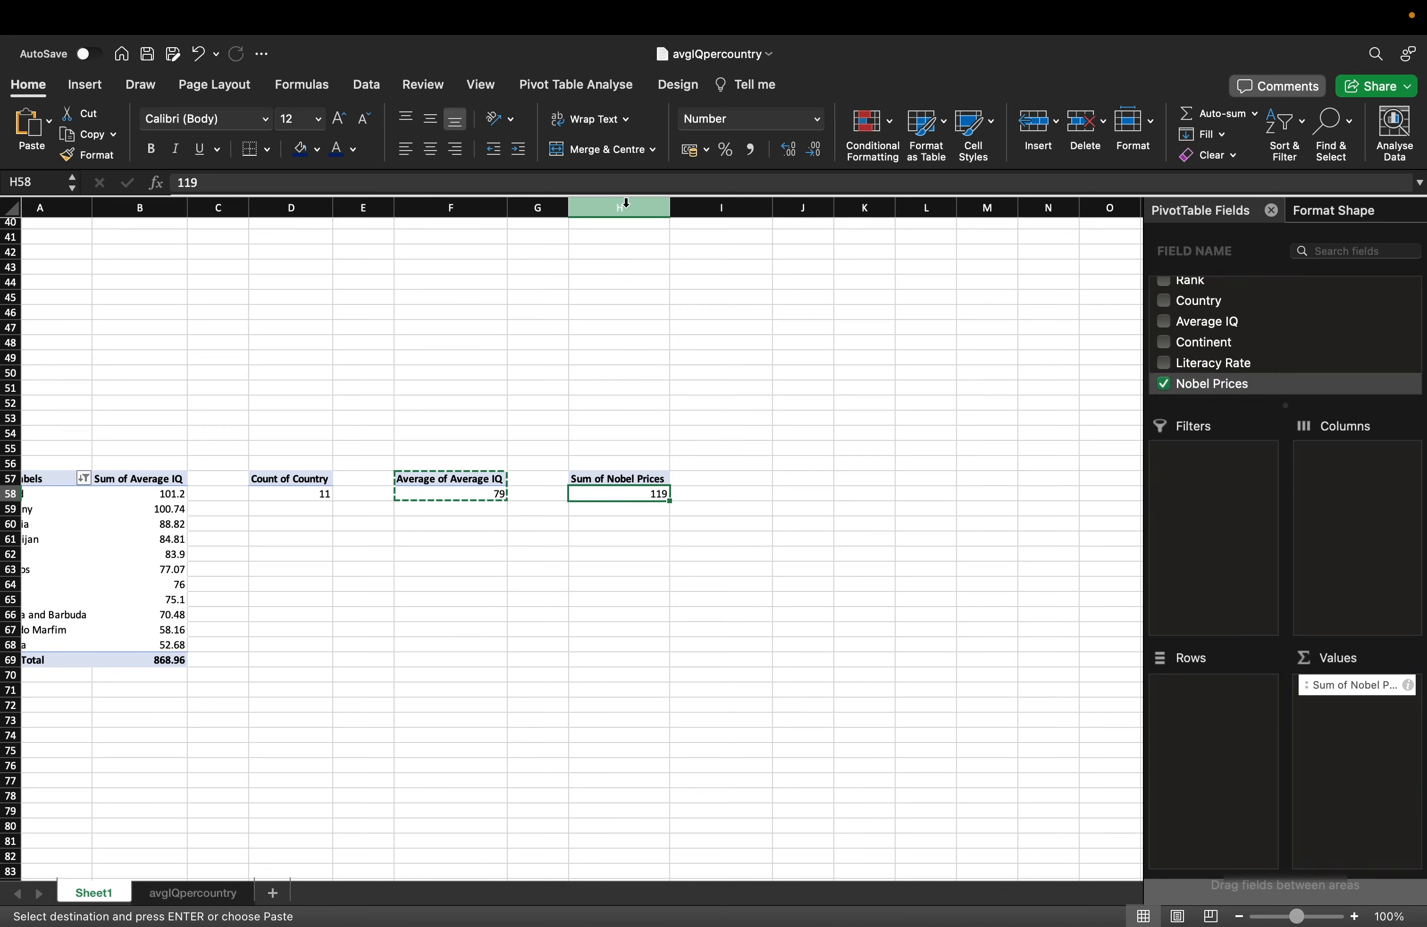
{"action": "scroll", "coordinate": [649, 468], "scroll_direction": "up", "scroll_amount": 13}
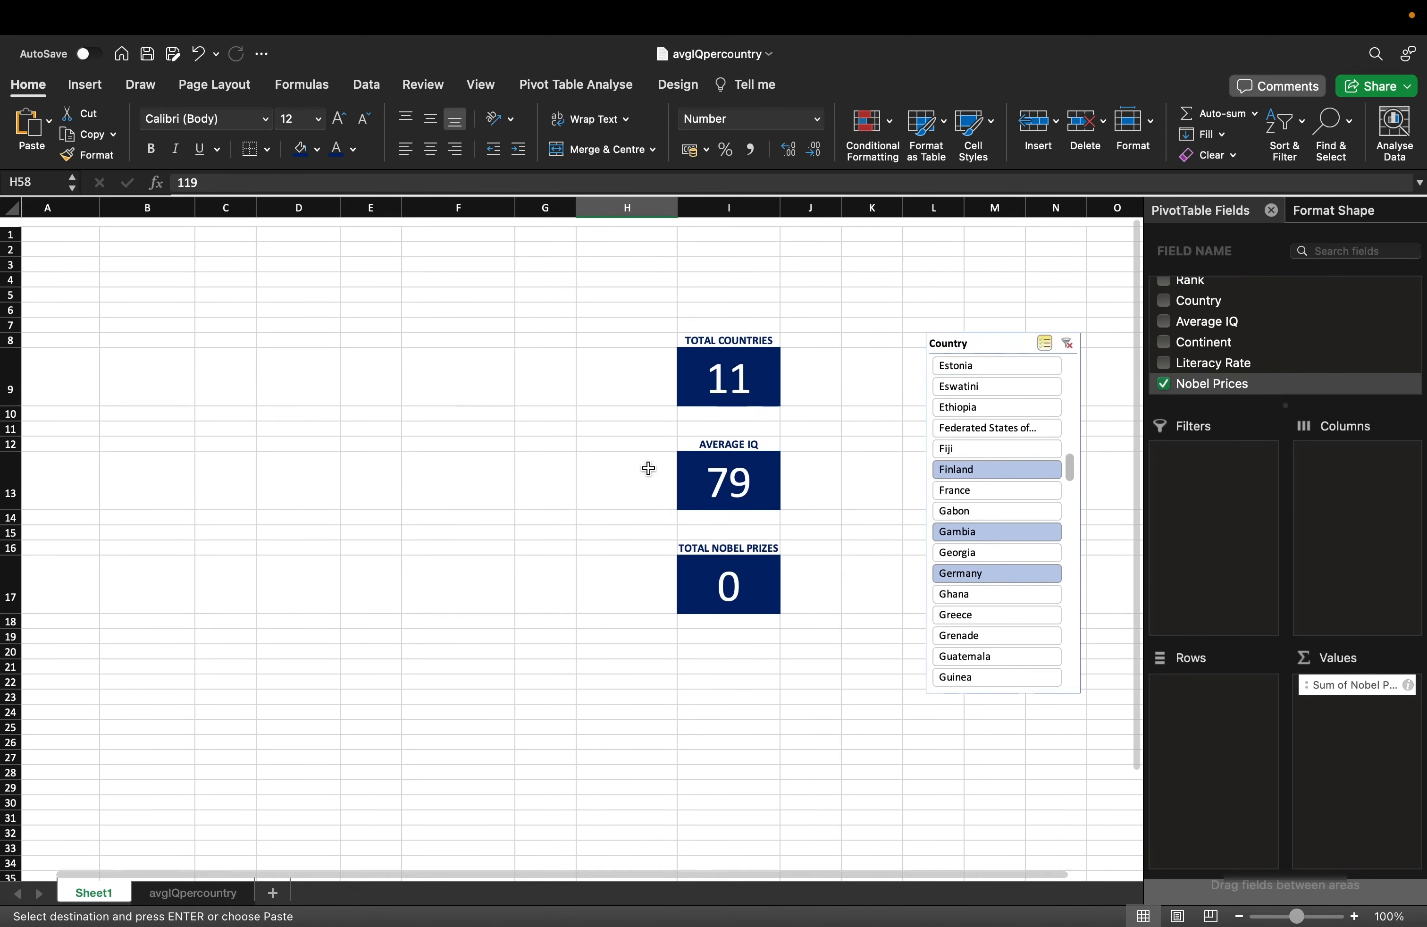
Link the Total Nobel Prizes card in I17 to =H58.
{"action": "left_click", "coordinate": [746, 580]}
{"action": "type", "text": "="}
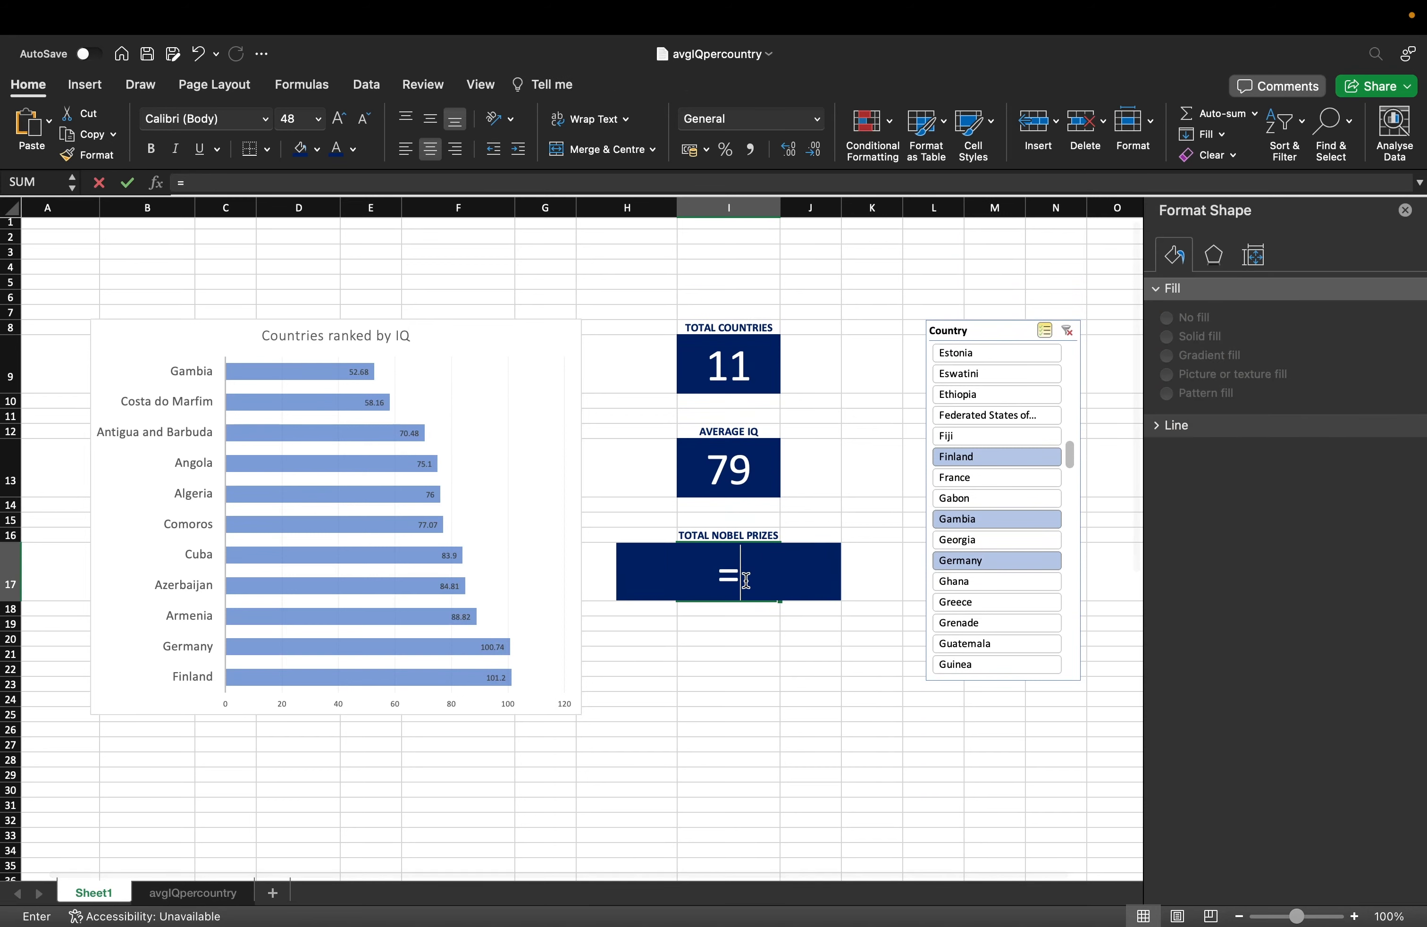
{"action": "type", "text": "H58"}
{"action": "key", "text": "Return"}
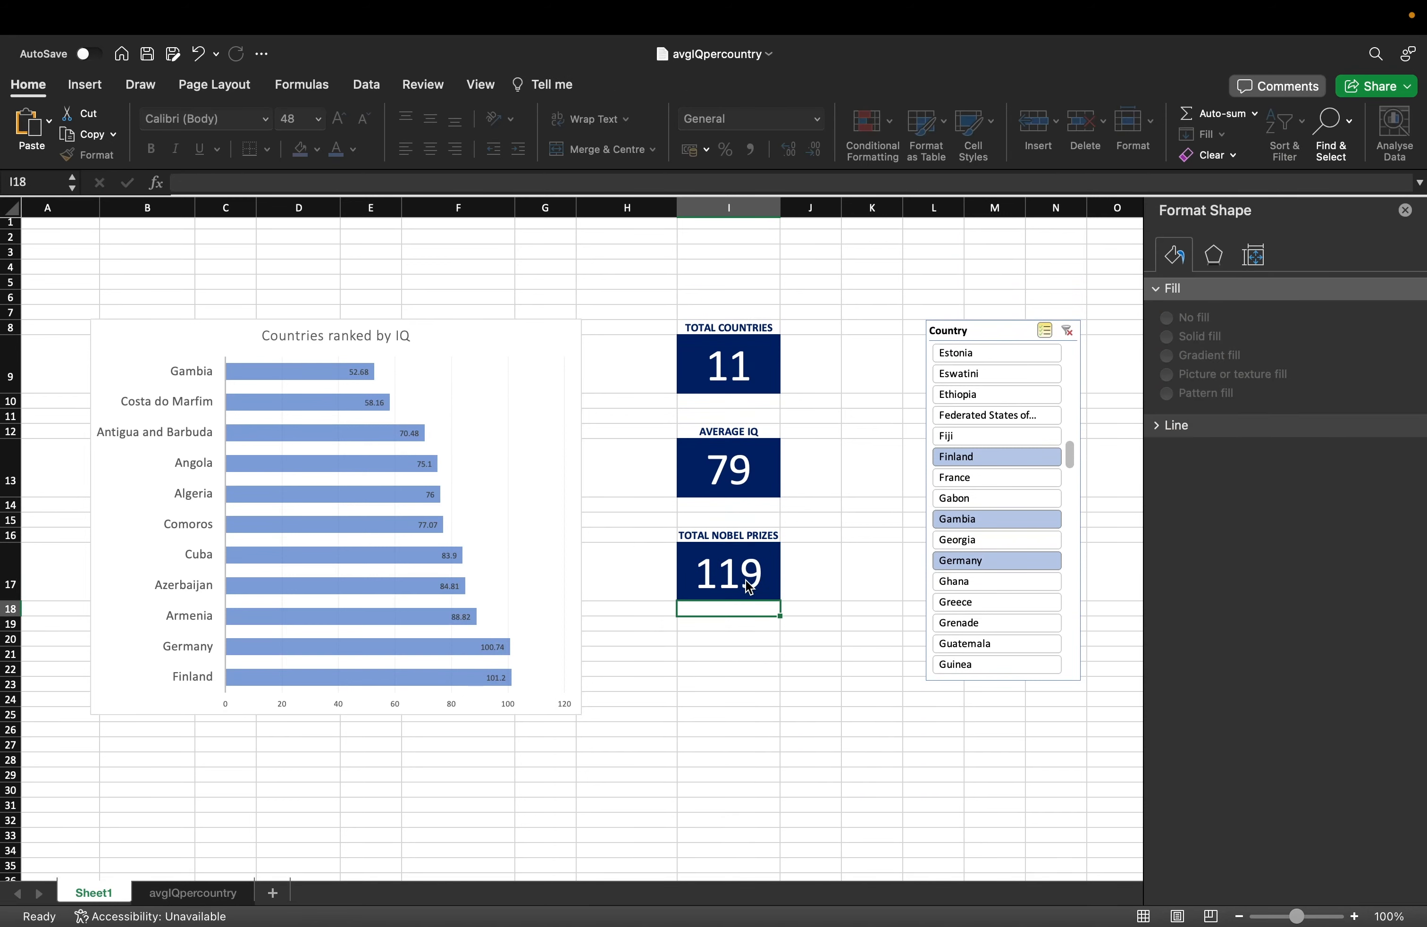
{"action": "left_click", "coordinate": [767, 580]}
Fill the Average IQ card green and the Total Nobel Prizes card orange.
{"action": "left_click", "coordinate": [740, 467]}
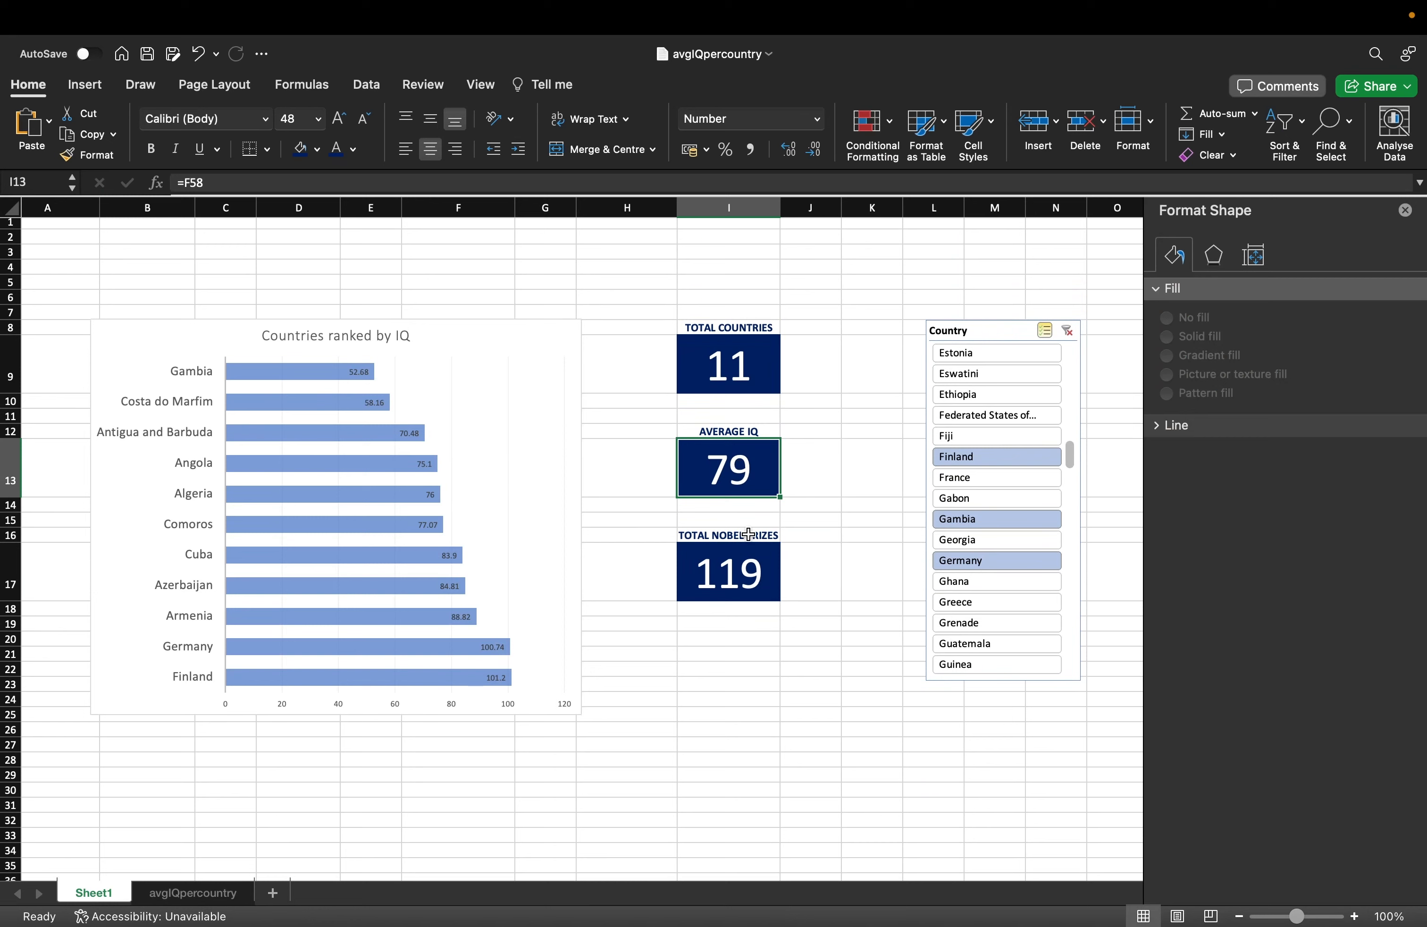
{"action": "left_click", "coordinate": [317, 150]}
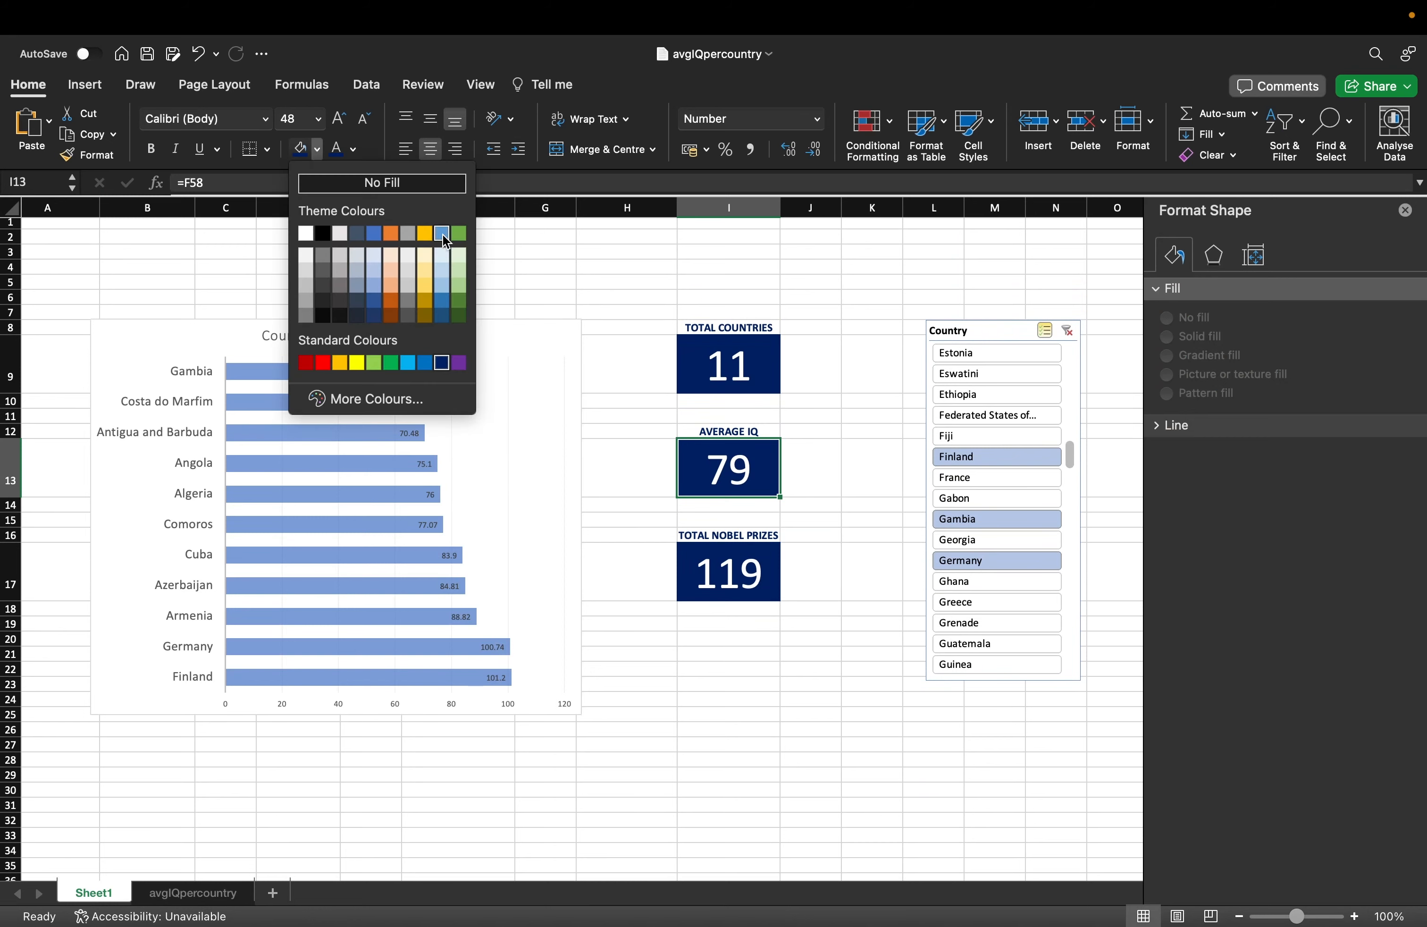
{"action": "left_click", "coordinate": [457, 235]}
{"action": "left_click", "coordinate": [777, 599]}
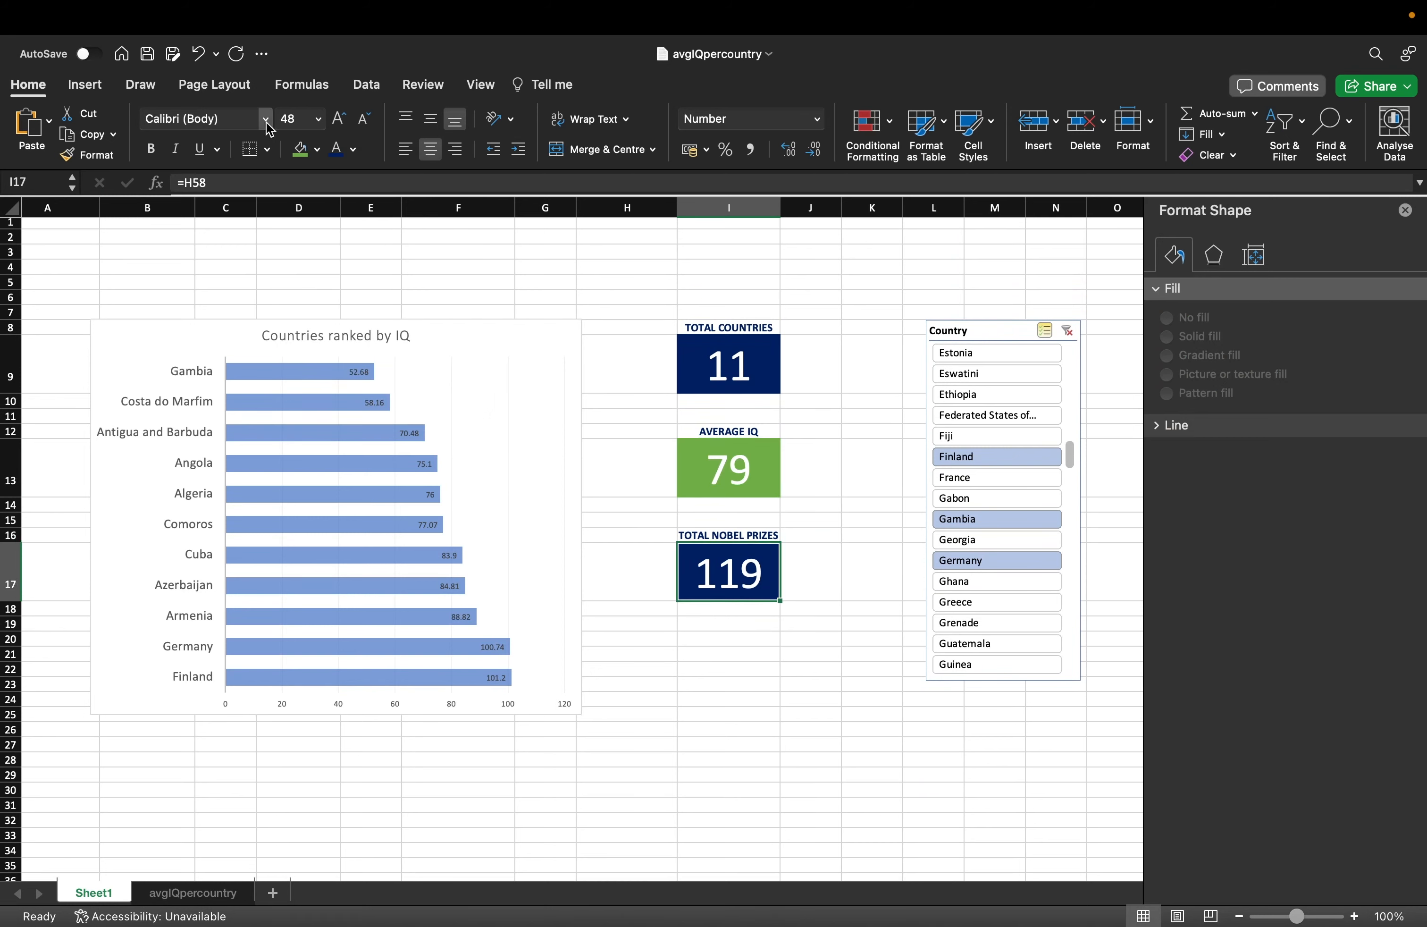
{"action": "left_click", "coordinate": [318, 151]}
{"action": "left_click", "coordinate": [399, 239]}
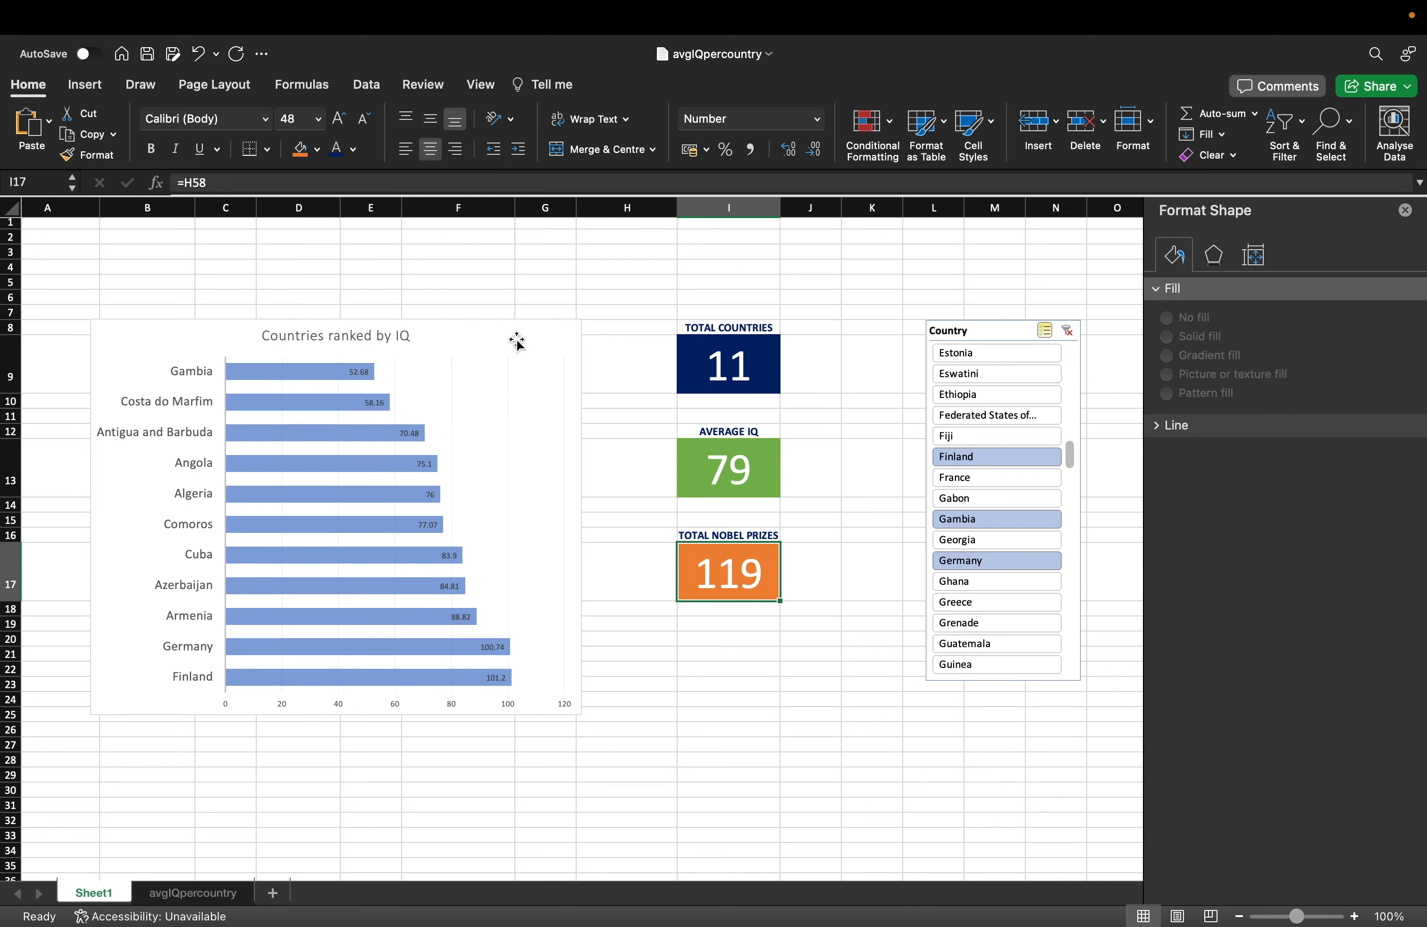
{"action": "left_click", "coordinate": [816, 431]}
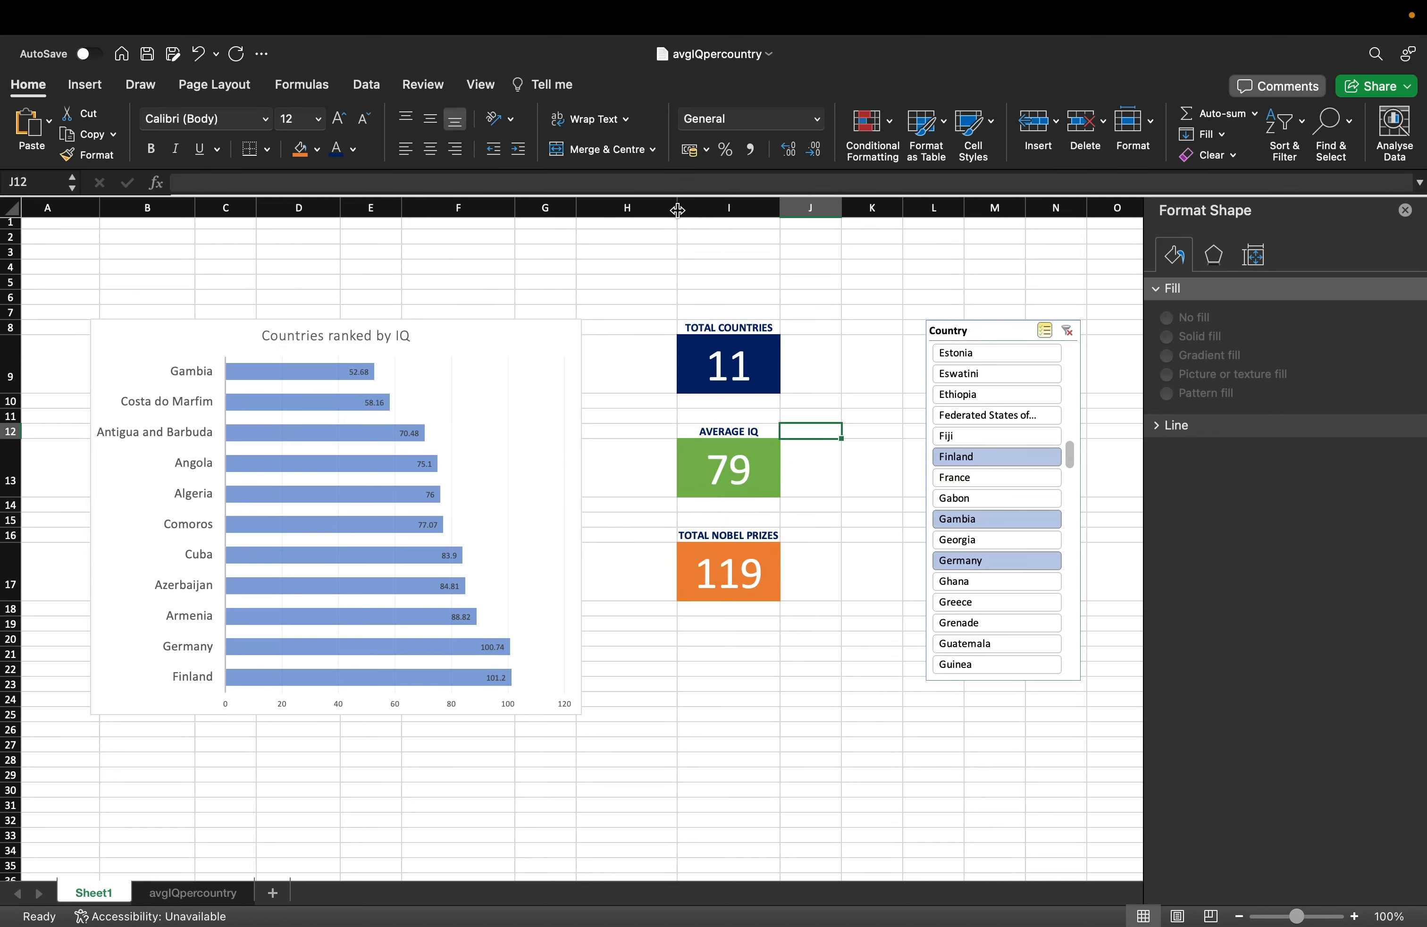
Narrow column H to bring the cards closer to the chart.
{"action": "left_click_drag", "start_coordinate": [678, 209], "coordinate": [622, 210]}
{"action": "left_click", "coordinate": [815, 437]}
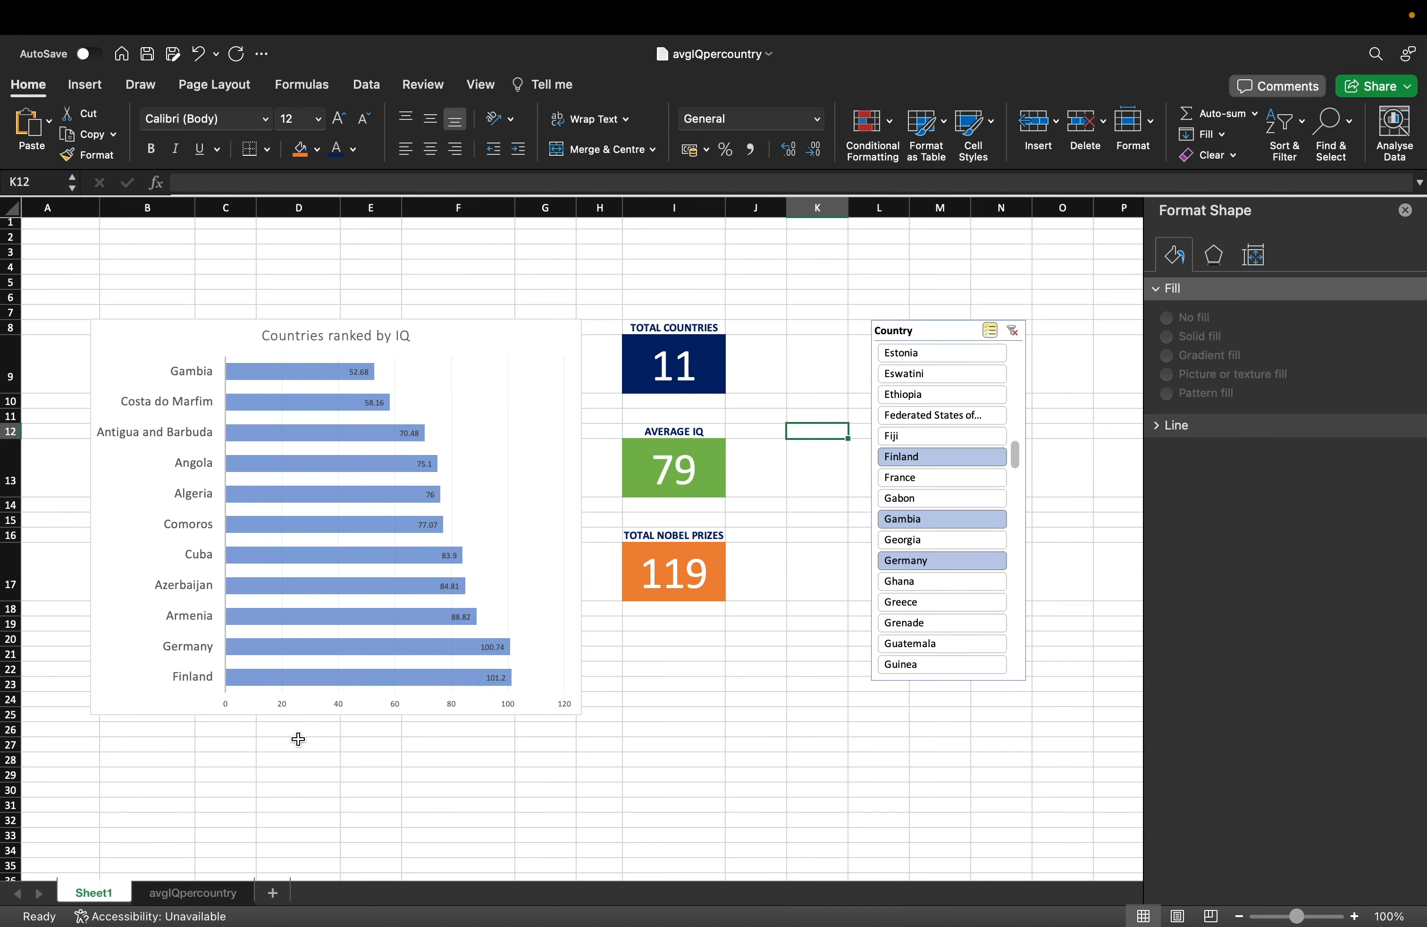
{"action": "scroll", "coordinate": [298, 739], "scroll_direction": "down", "scroll_amount": 12}
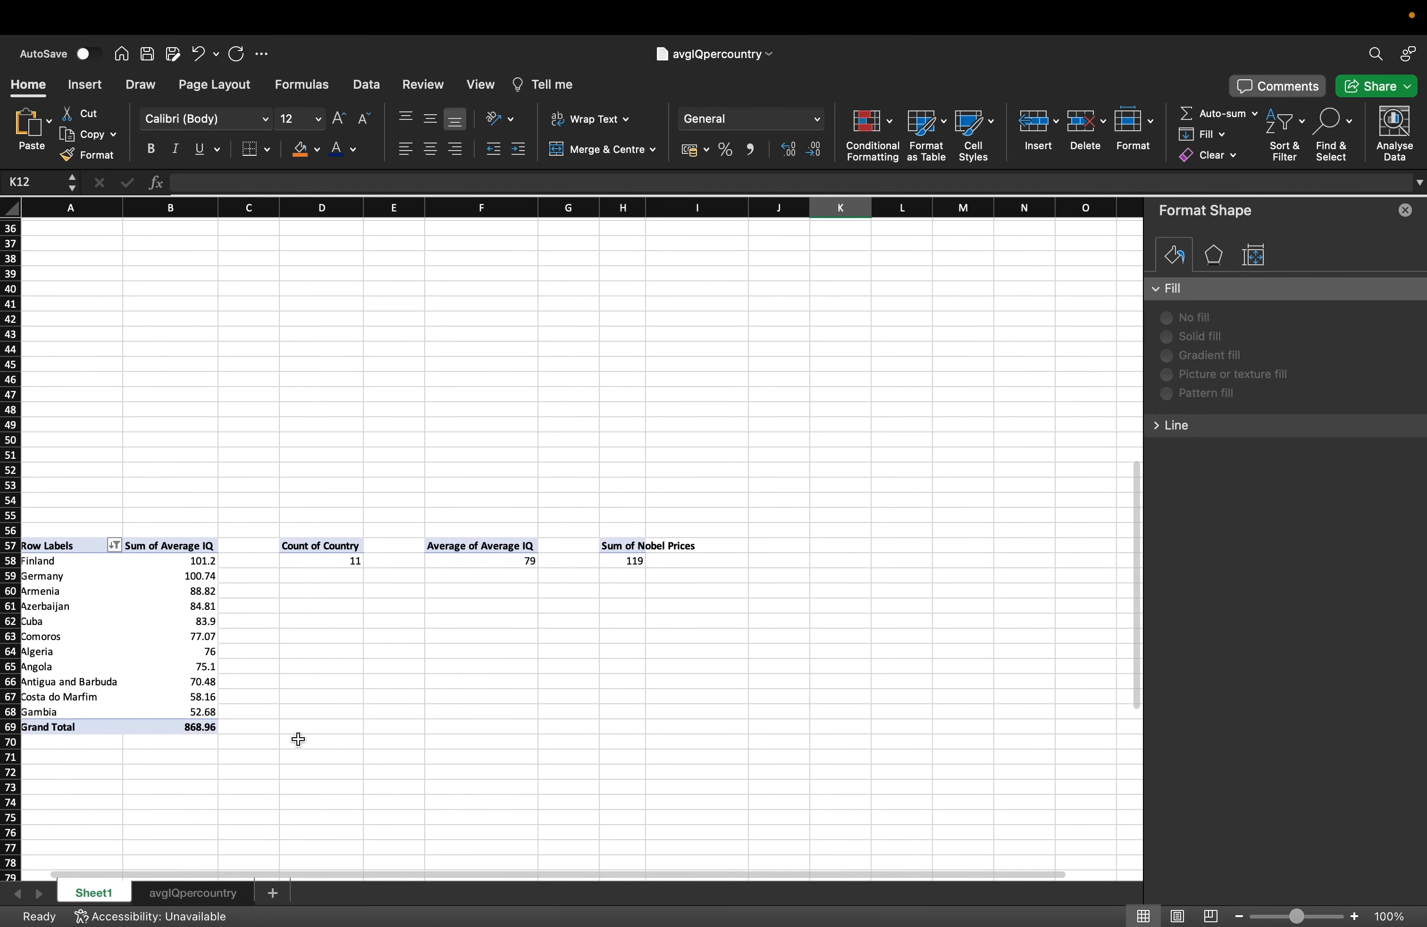
Copy the country pivot table A57:B69 and paste it at J57.
{"action": "left_click_drag", "start_coordinate": [64, 564], "coordinate": [190, 735]}
{"action": "key", "text": "super+c"}
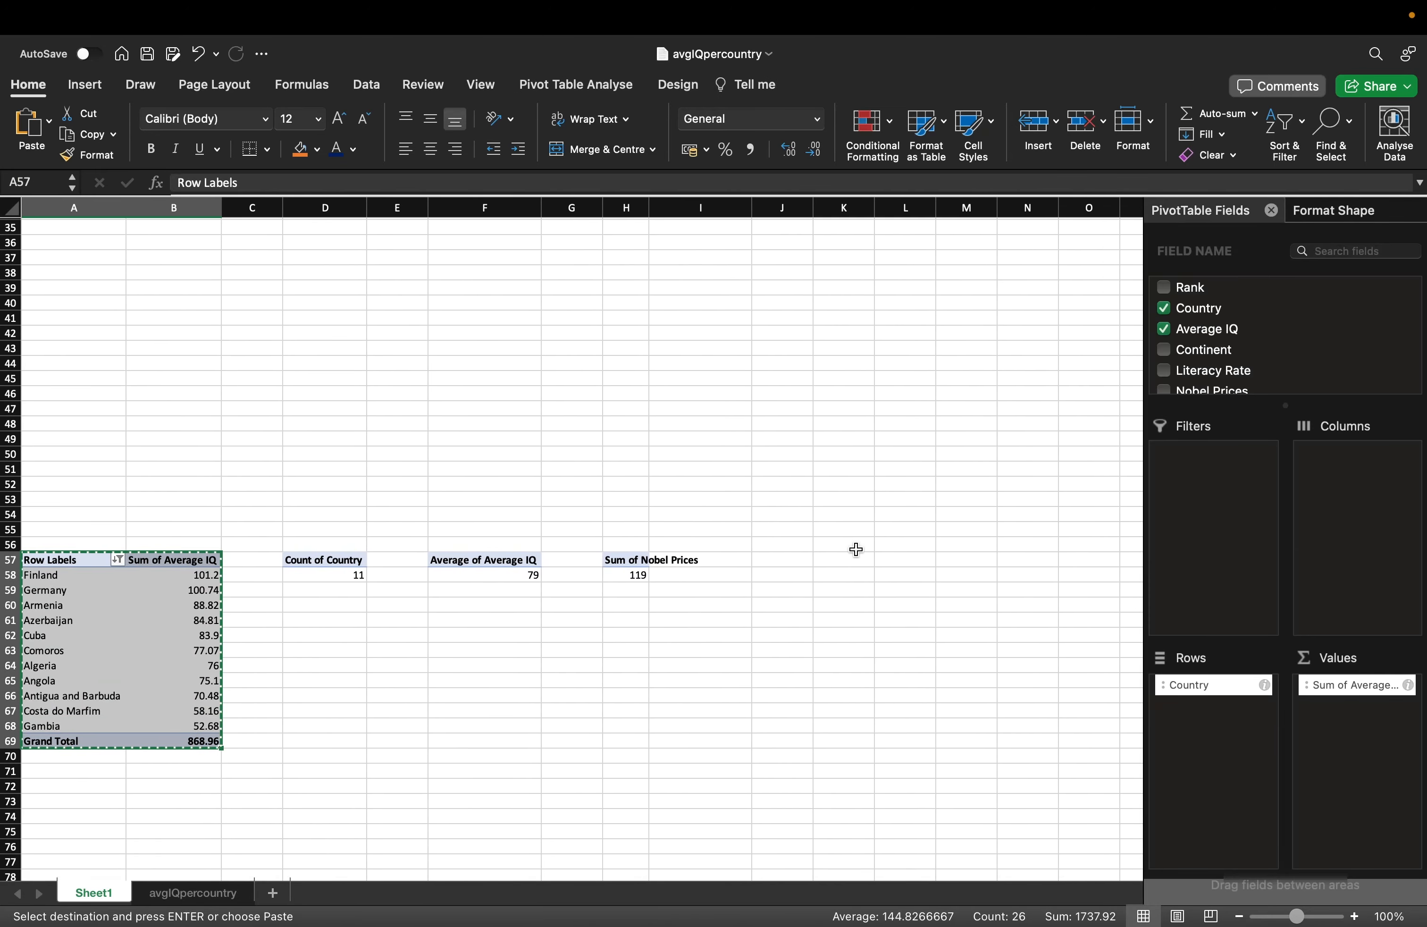
{"action": "left_click", "coordinate": [799, 564]}
{"action": "key", "text": "super+v"}
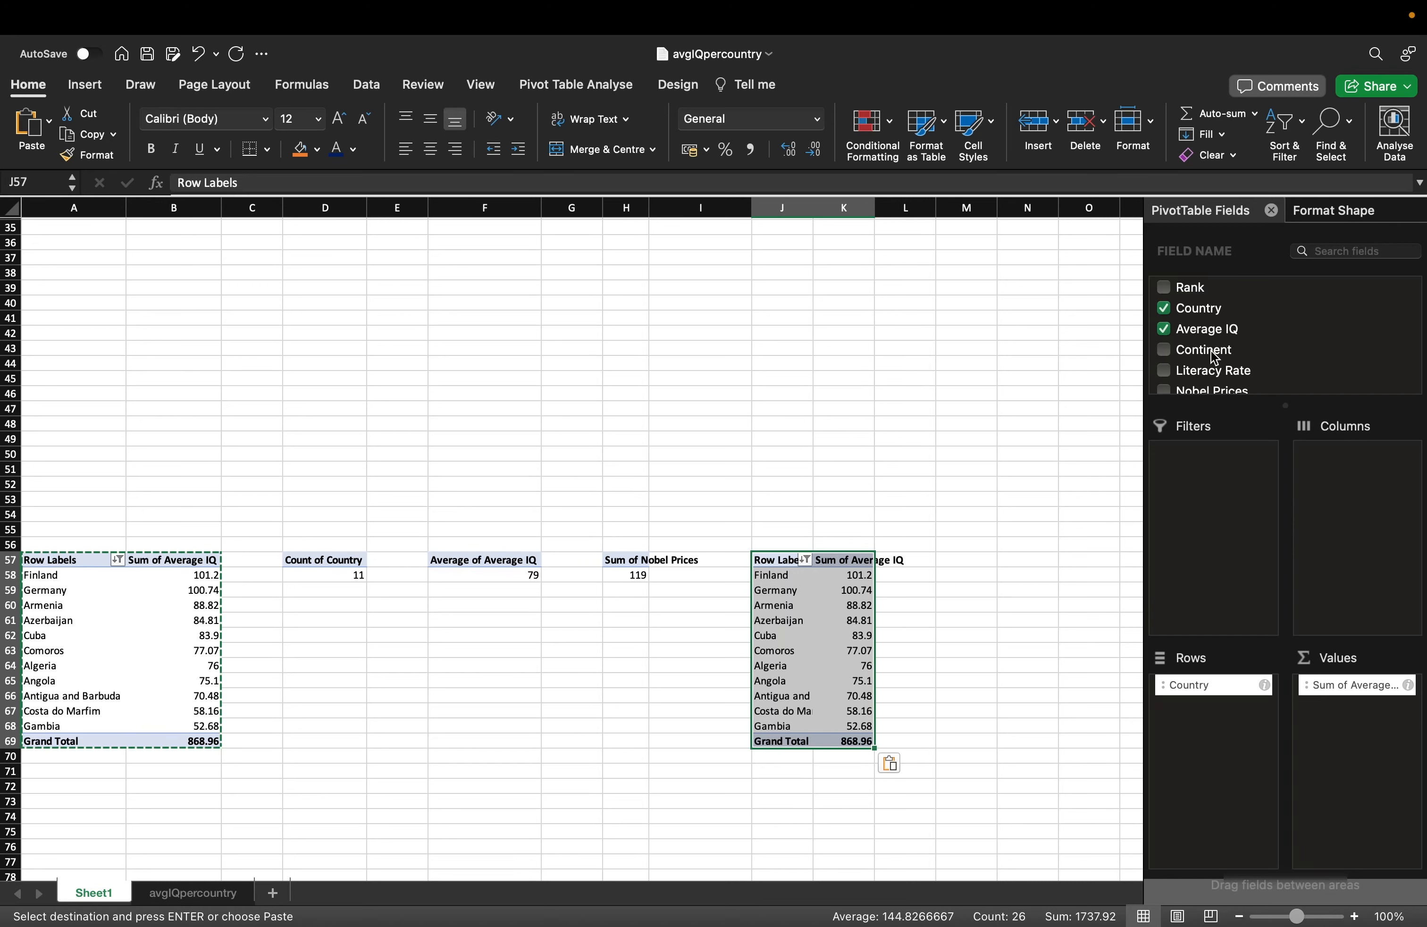
Add Literacy Rate, Nobel Prices and Mean years of schooling - 2021 sums to the copied pivot.
{"action": "left_click", "coordinate": [1188, 291]}
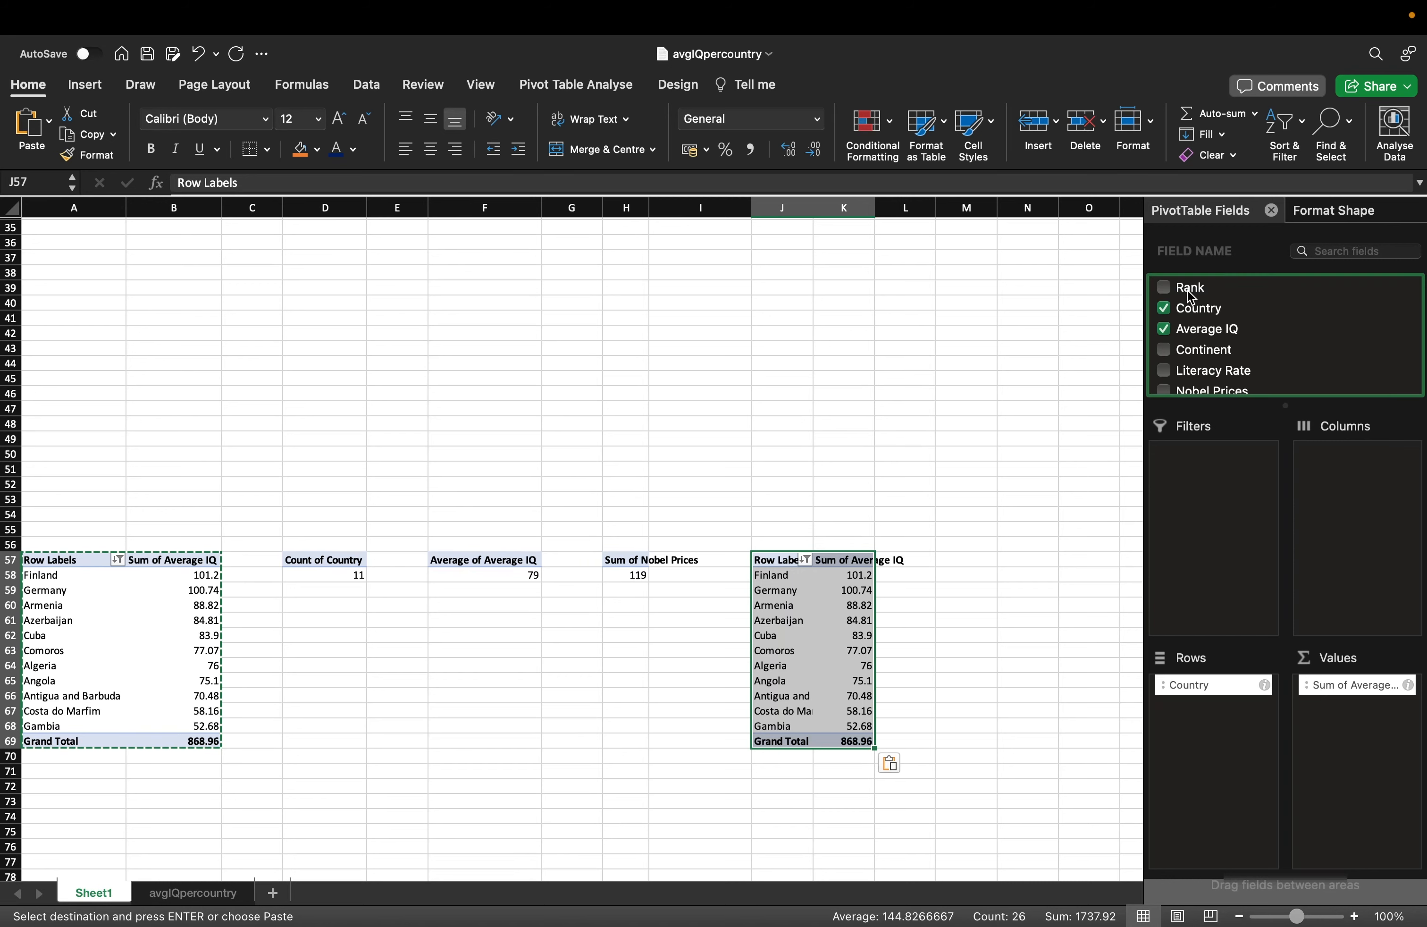
{"action": "left_click", "coordinate": [1221, 368]}
{"action": "left_click_drag", "start_coordinate": [1226, 374], "coordinate": [1354, 730]}
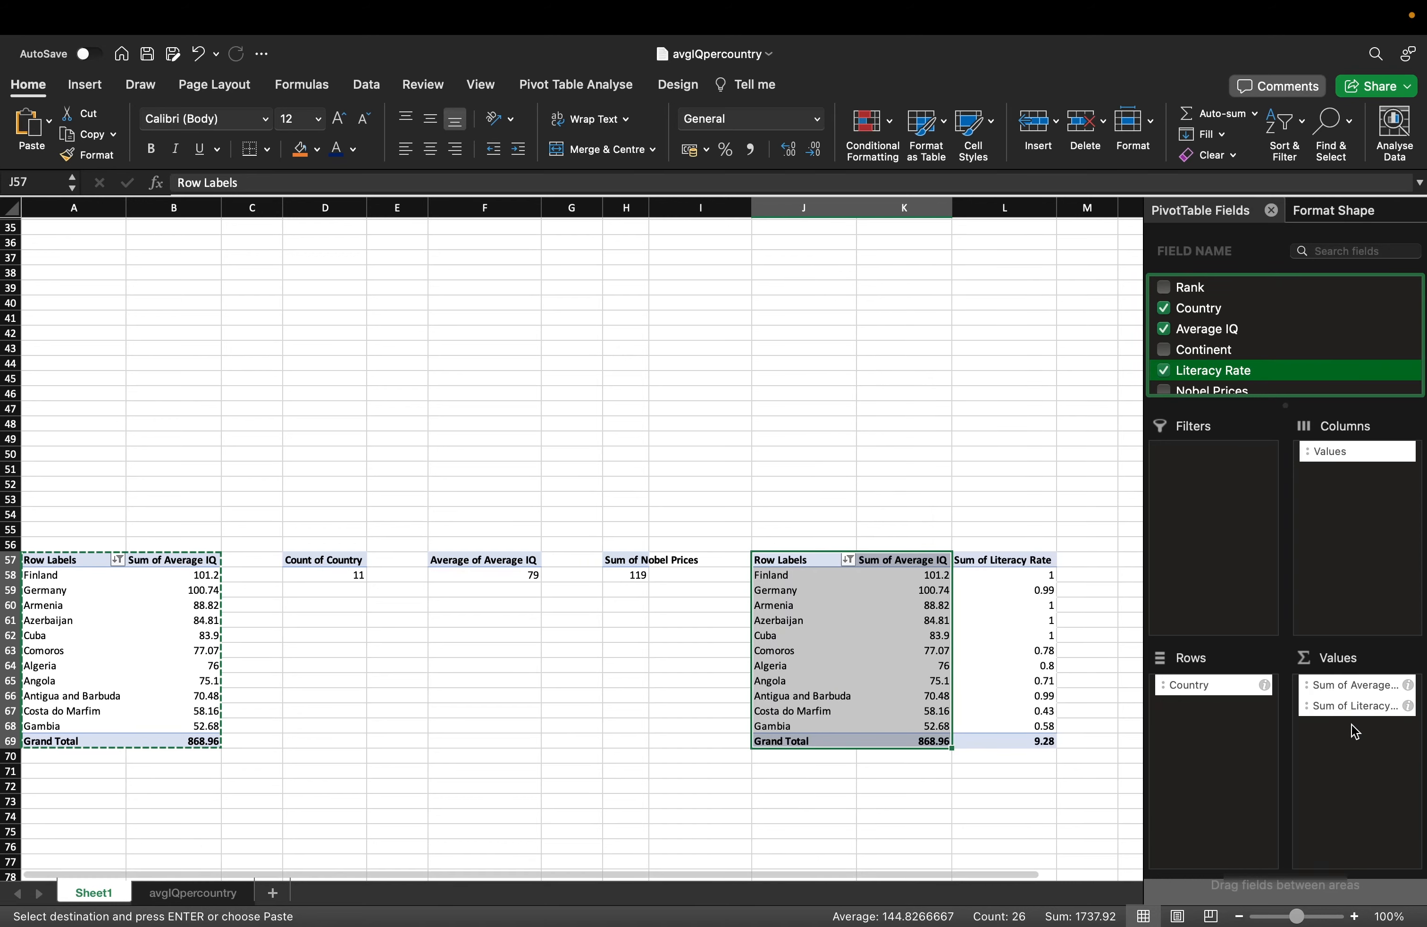
{"action": "scroll", "coordinate": [1233, 349], "scroll_direction": "down", "scroll_amount": 3}
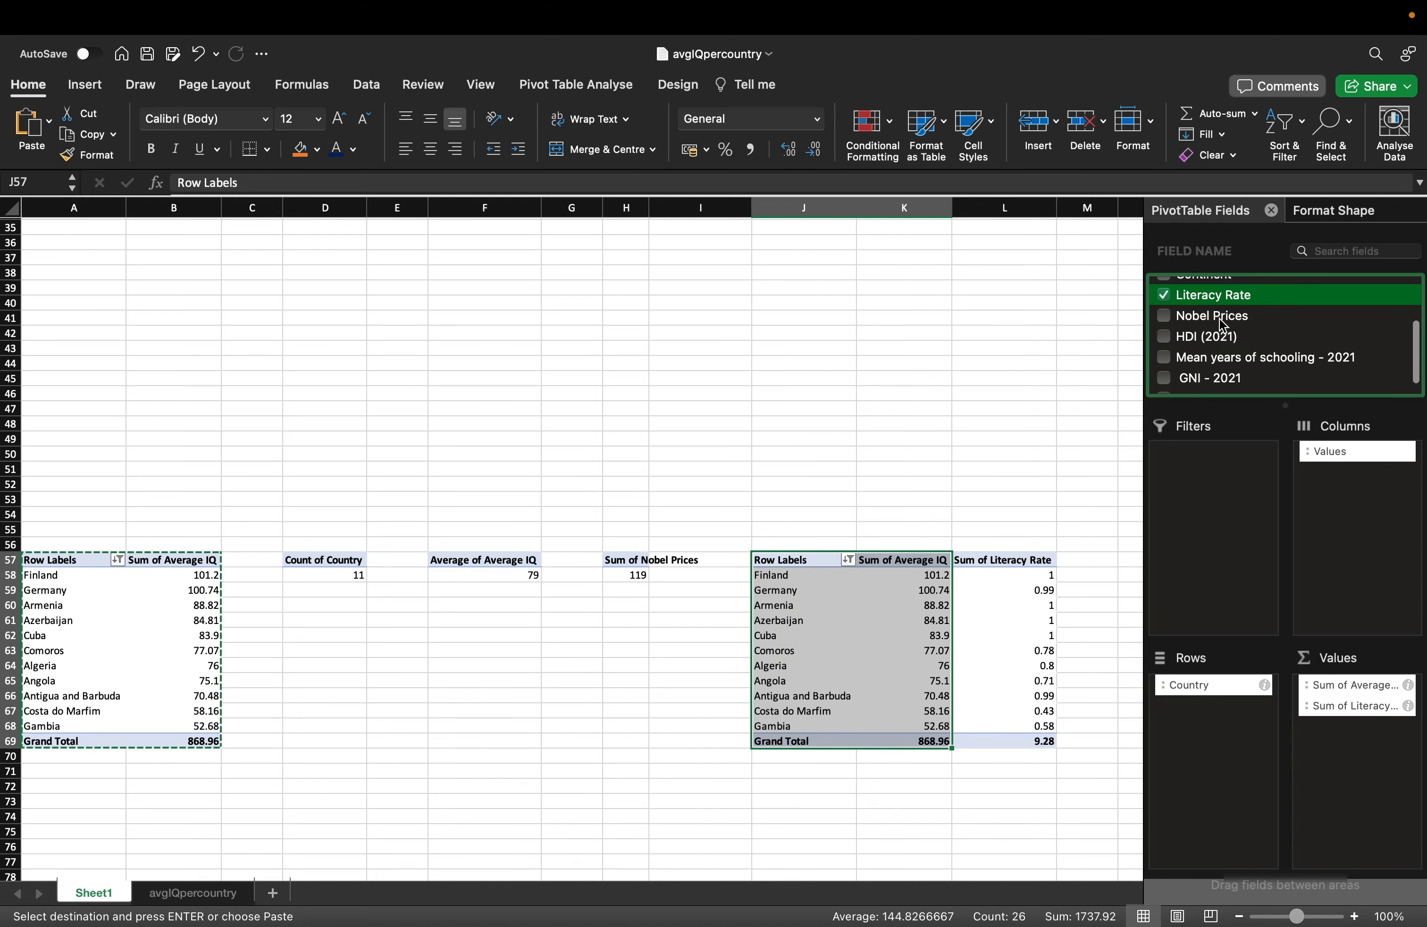
{"action": "left_click_drag", "start_coordinate": [1224, 325], "coordinate": [1344, 746]}
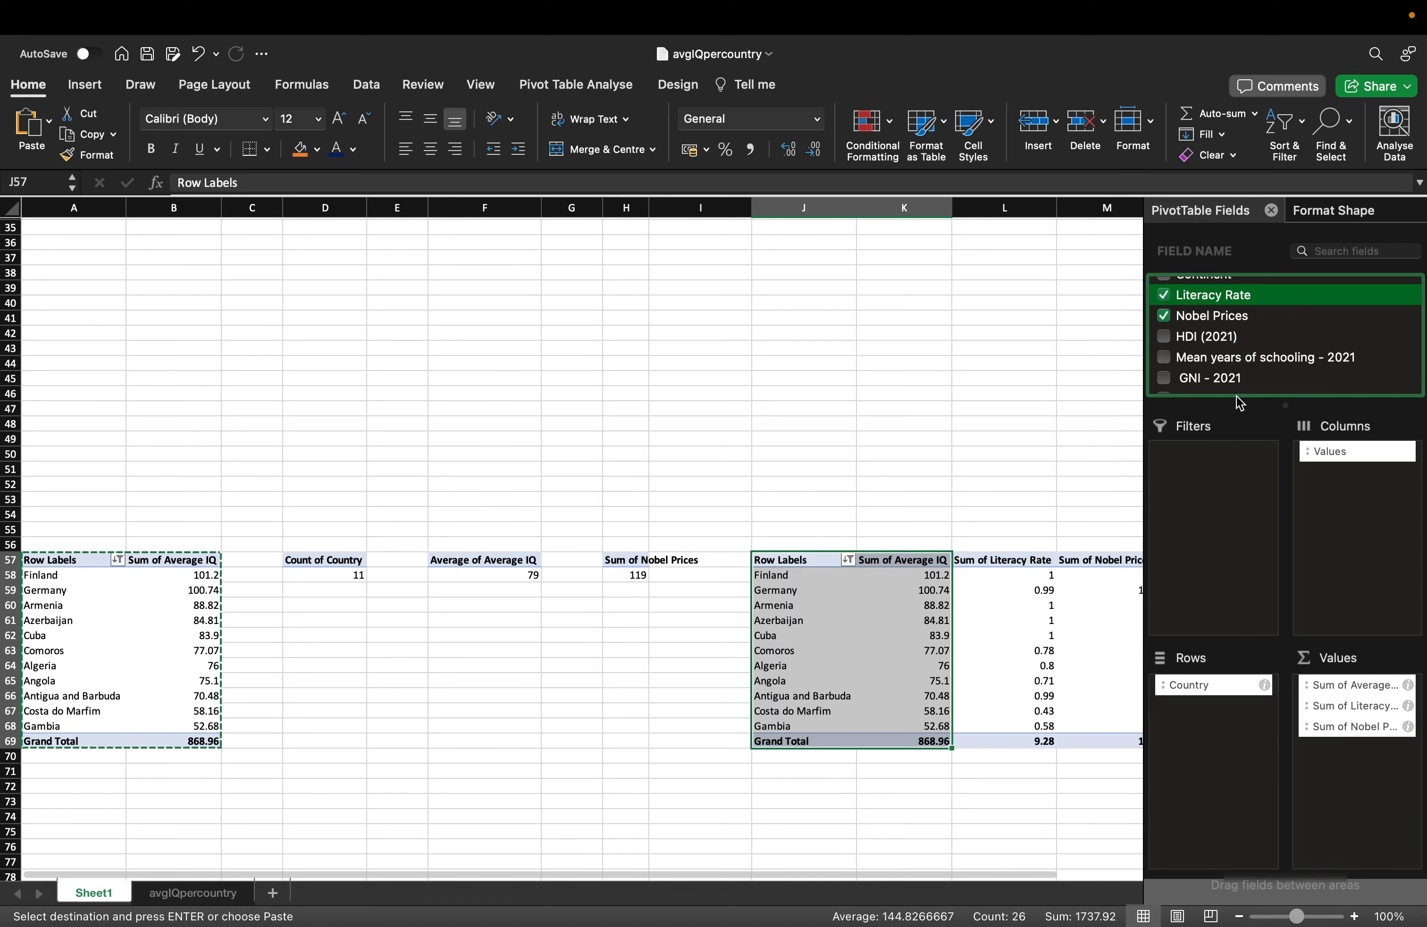
{"action": "scroll", "coordinate": [1257, 357], "scroll_direction": "down", "scroll_amount": 1}
{"action": "left_click_drag", "start_coordinate": [1259, 354], "coordinate": [1349, 786]}
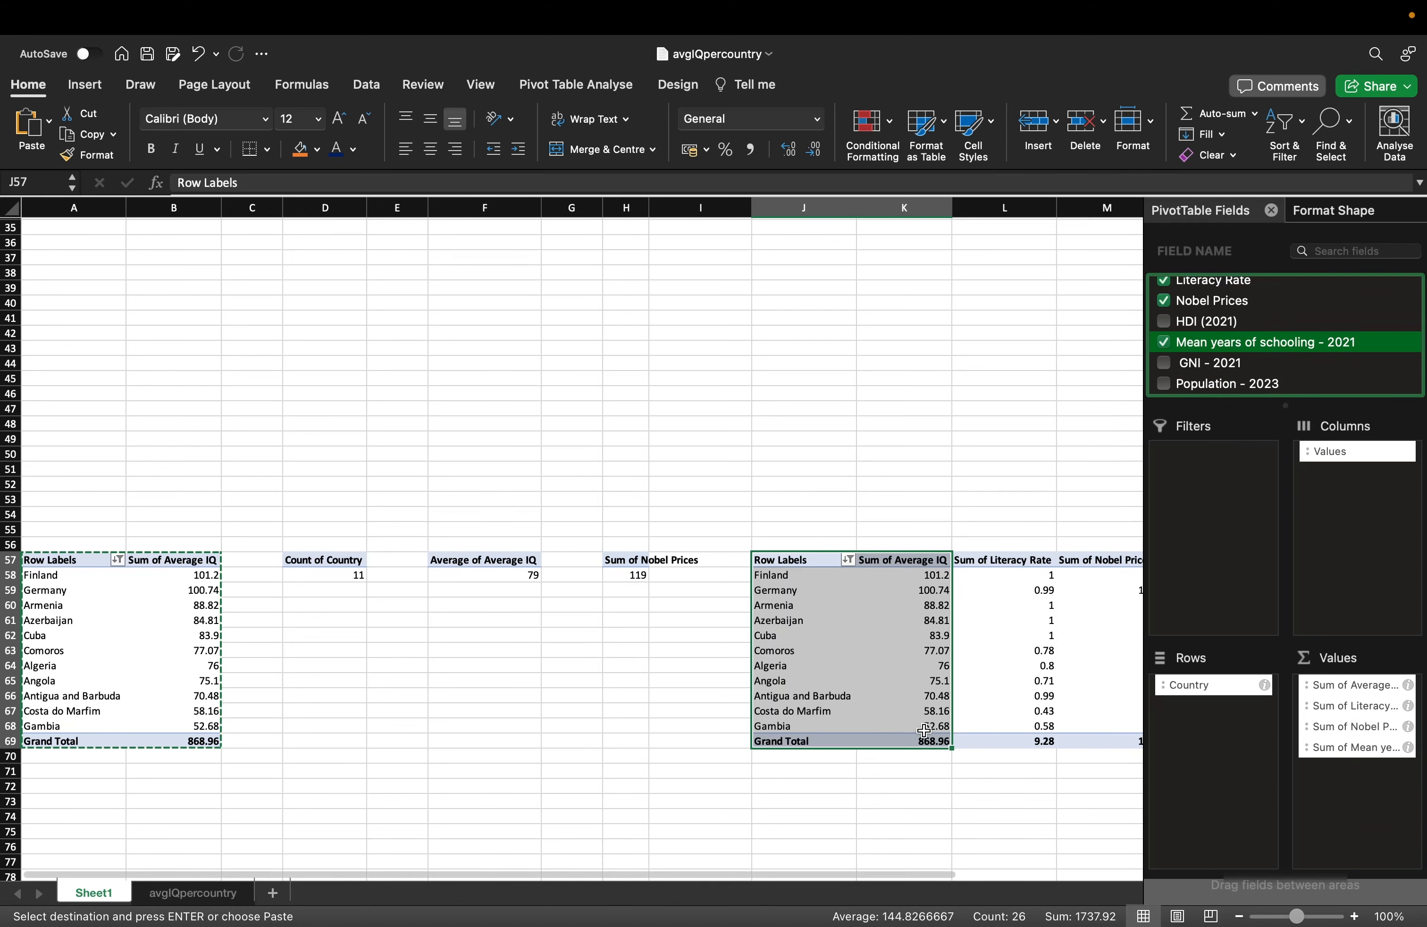
{"action": "scroll", "coordinate": [924, 730], "scroll_direction": "right", "scroll_amount": 10}
{"action": "left_click", "coordinate": [479, 605]}
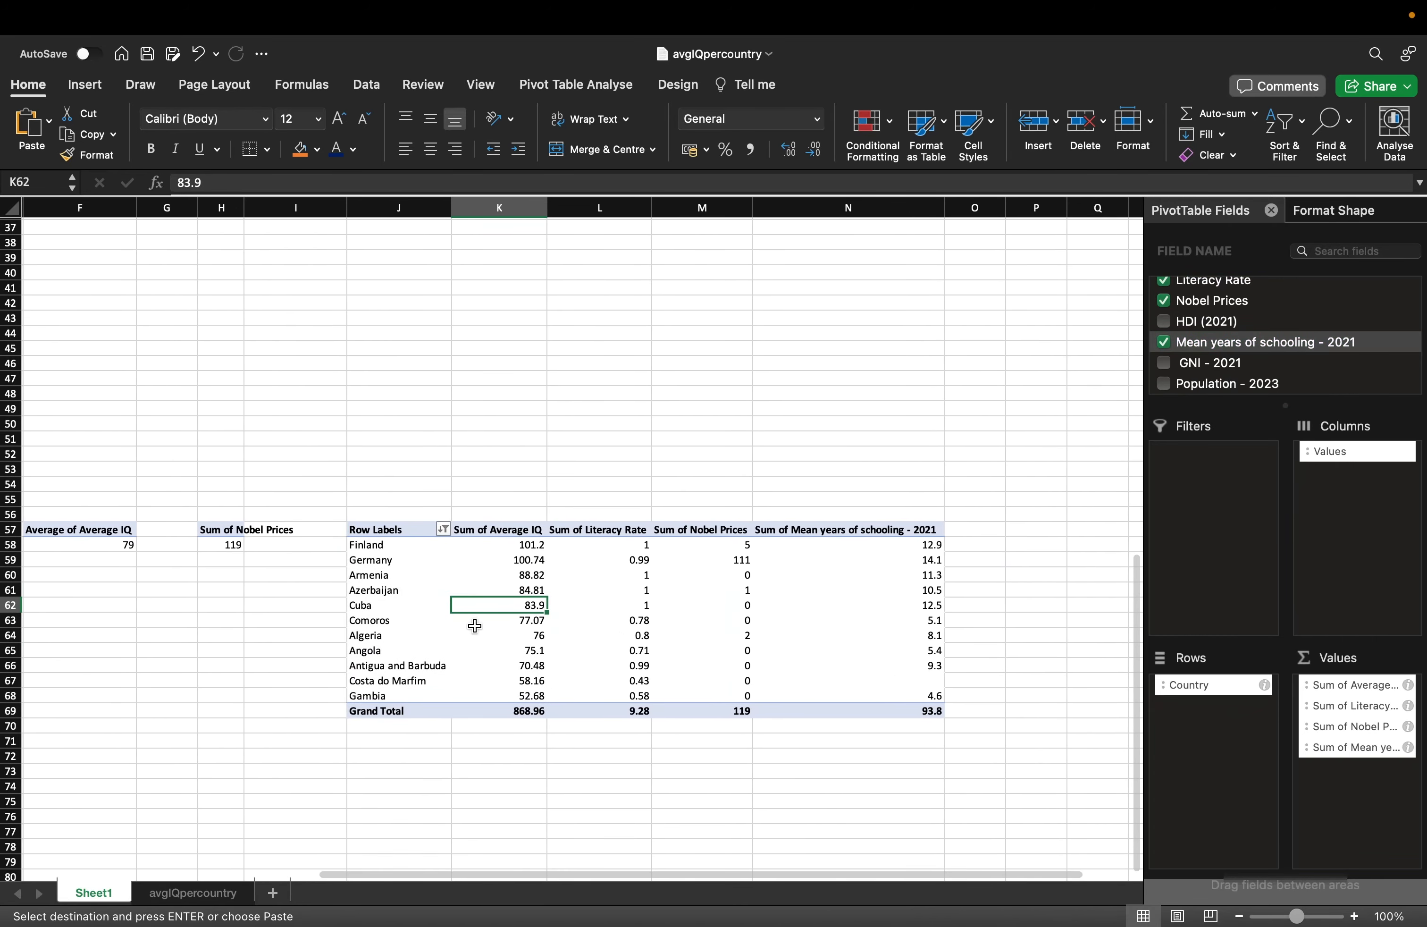
{"action": "left_click_drag", "start_coordinate": [403, 531], "coordinate": [807, 708]}
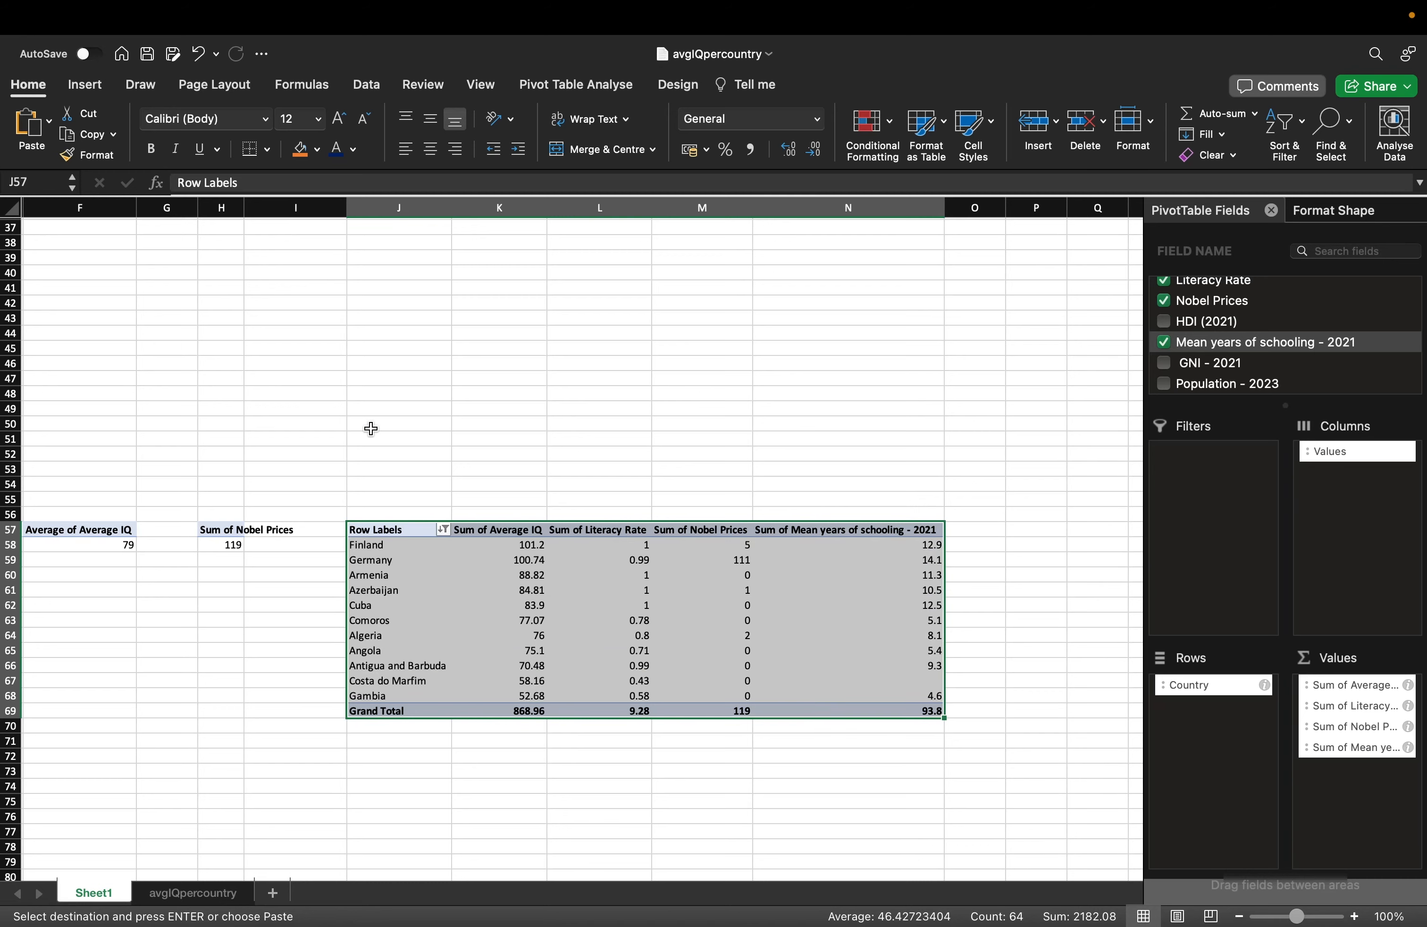
{"action": "scroll", "coordinate": [370, 428], "scroll_direction": "up", "scroll_amount": 6}
{"action": "scroll", "coordinate": [371, 428], "scroll_direction": "left", "scroll_amount": 3}
{"action": "scroll", "coordinate": [370, 428], "scroll_direction": "down", "scroll_amount": 2}
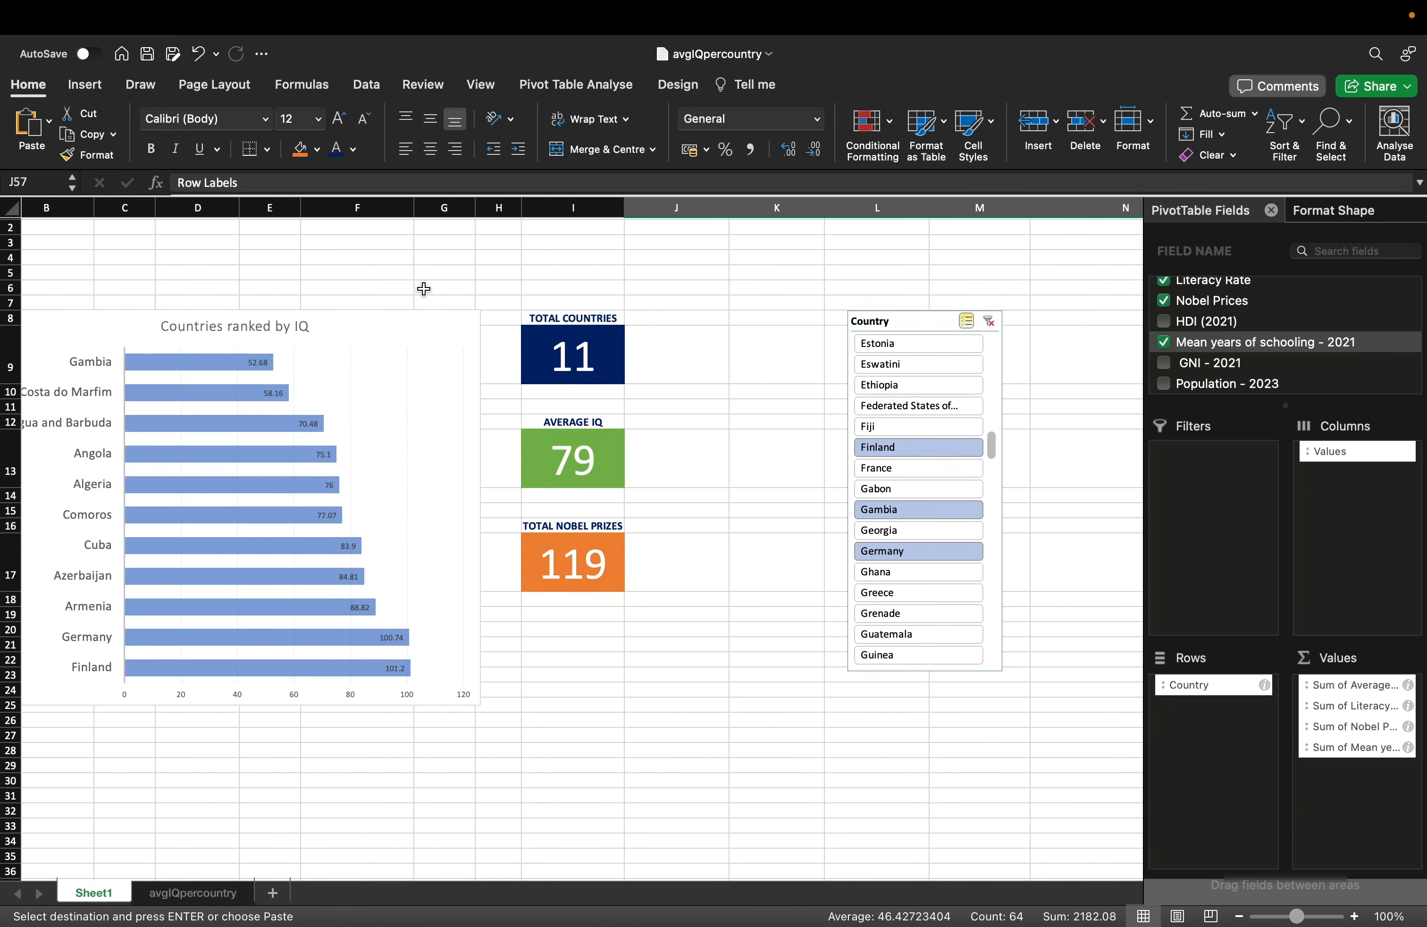
Locate the J57 pivot's Row Labels header and Grand Total row below the chart.
{"action": "right_click", "coordinate": [372, 575]}
{"action": "left_click", "coordinate": [101, 737]}
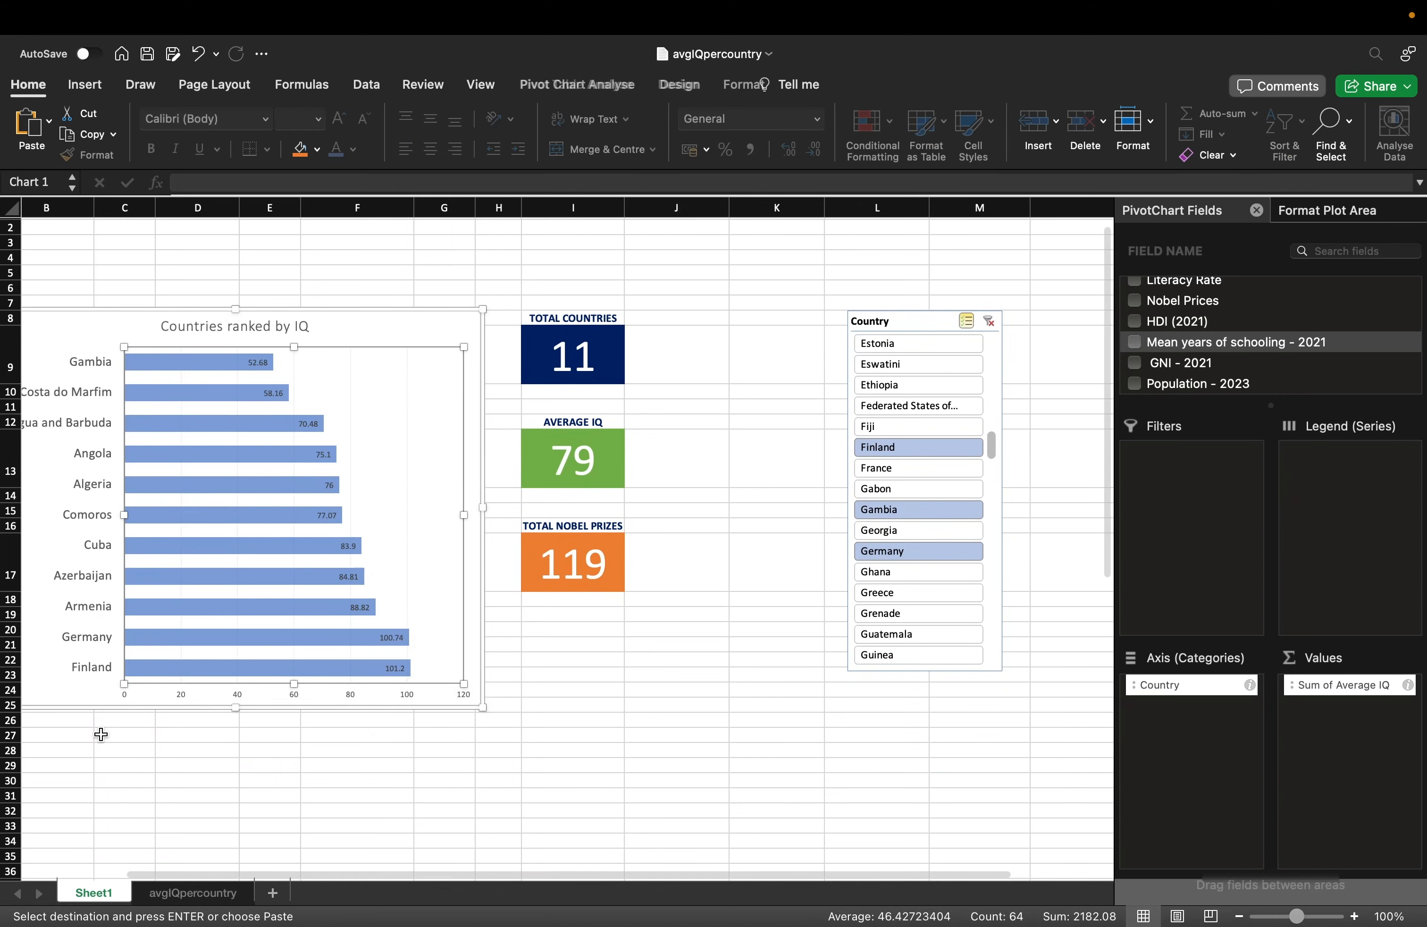
{"action": "left_click", "coordinate": [100, 734]}
{"action": "scroll", "coordinate": [805, 711], "scroll_direction": "down", "scroll_amount": 15}
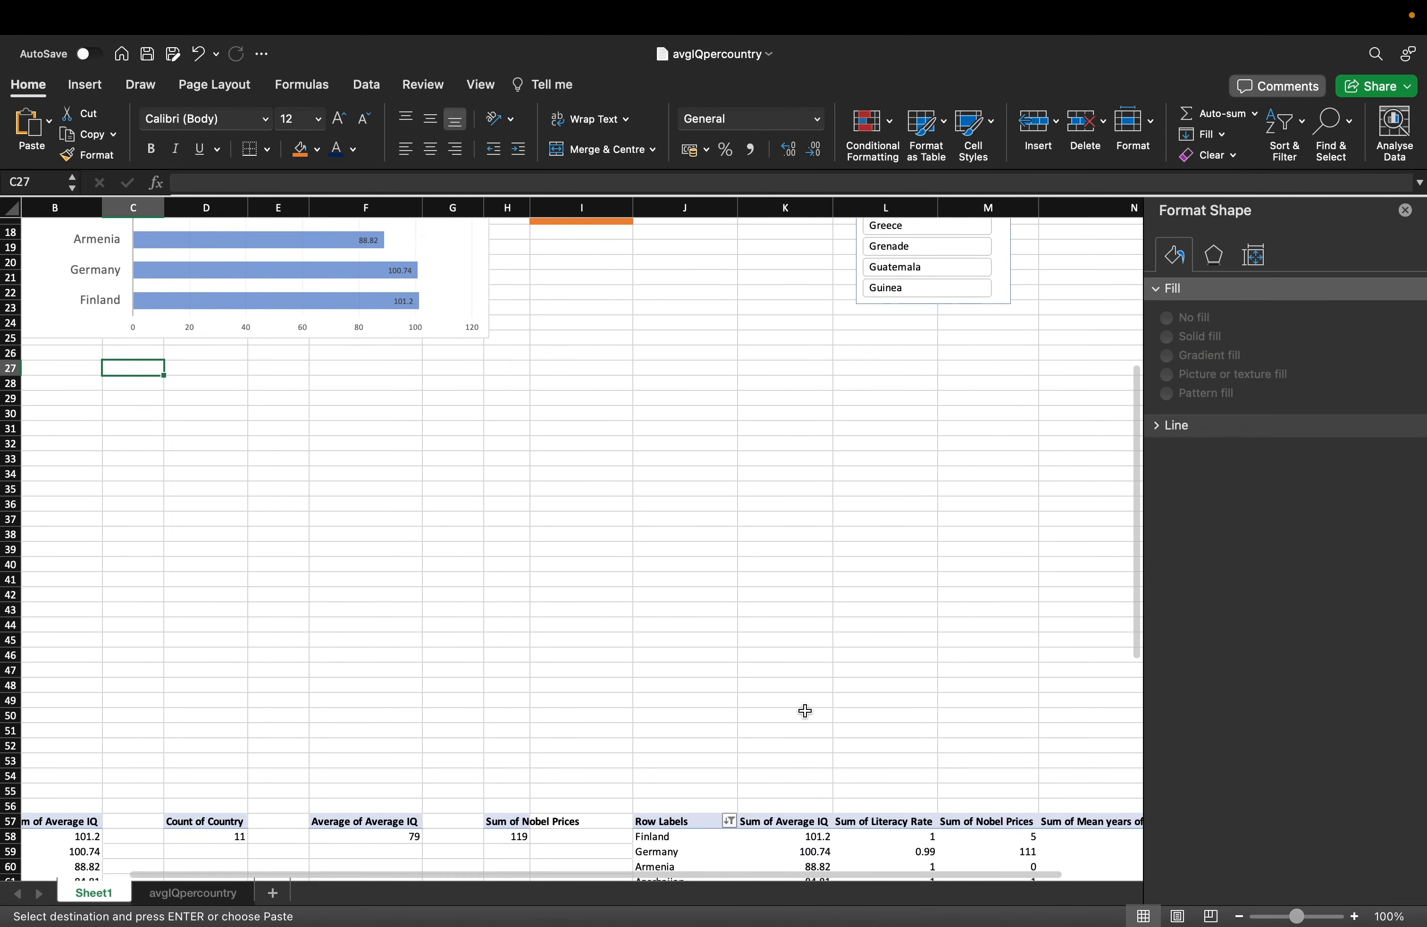
{"action": "left_click", "coordinate": [642, 625]}
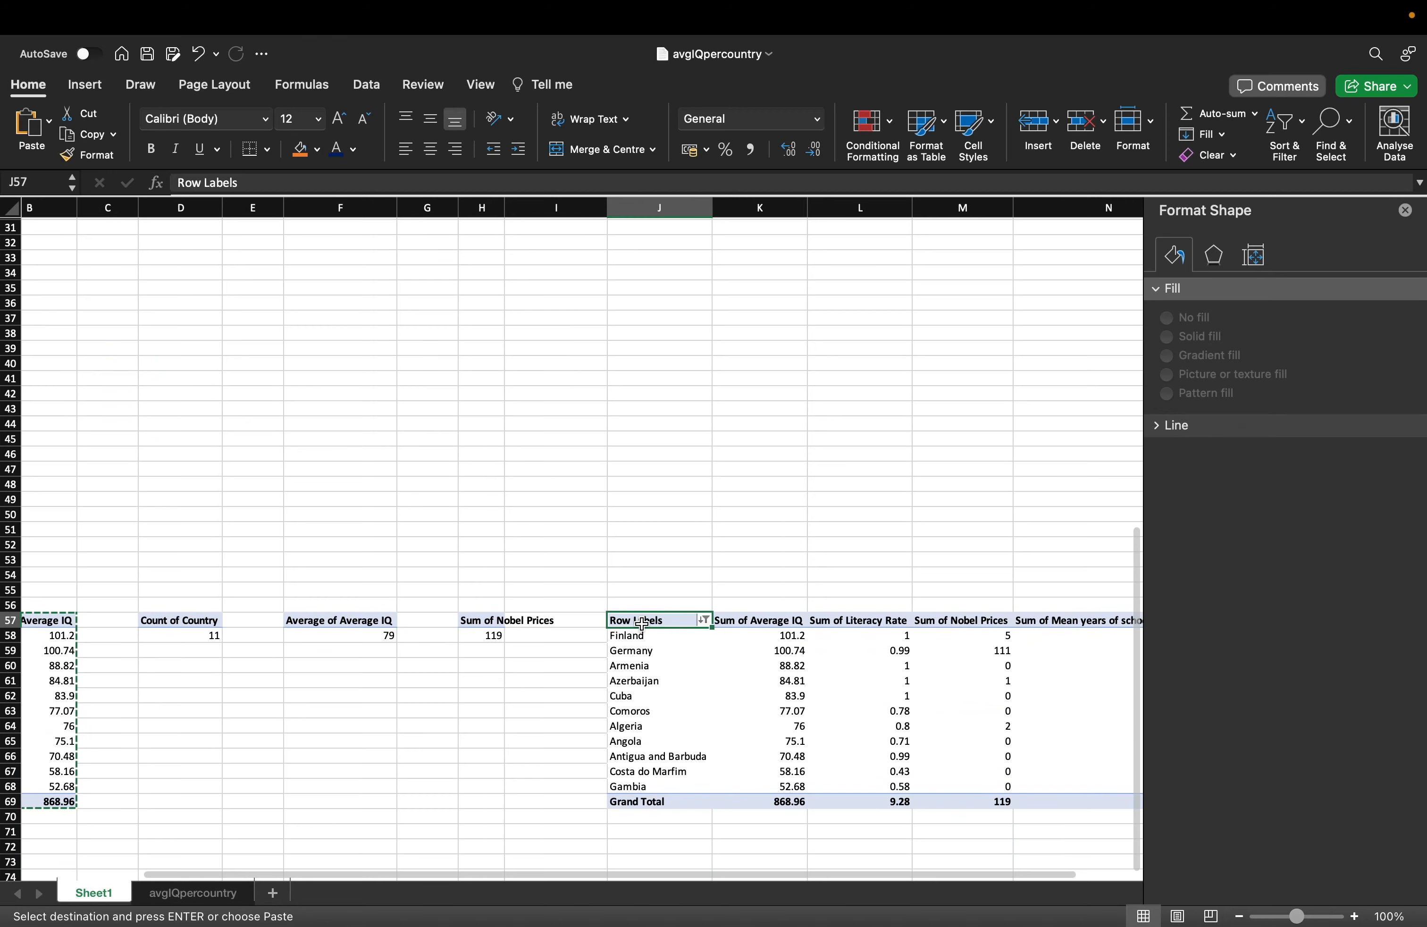
{"action": "left_click", "coordinate": [639, 817]}
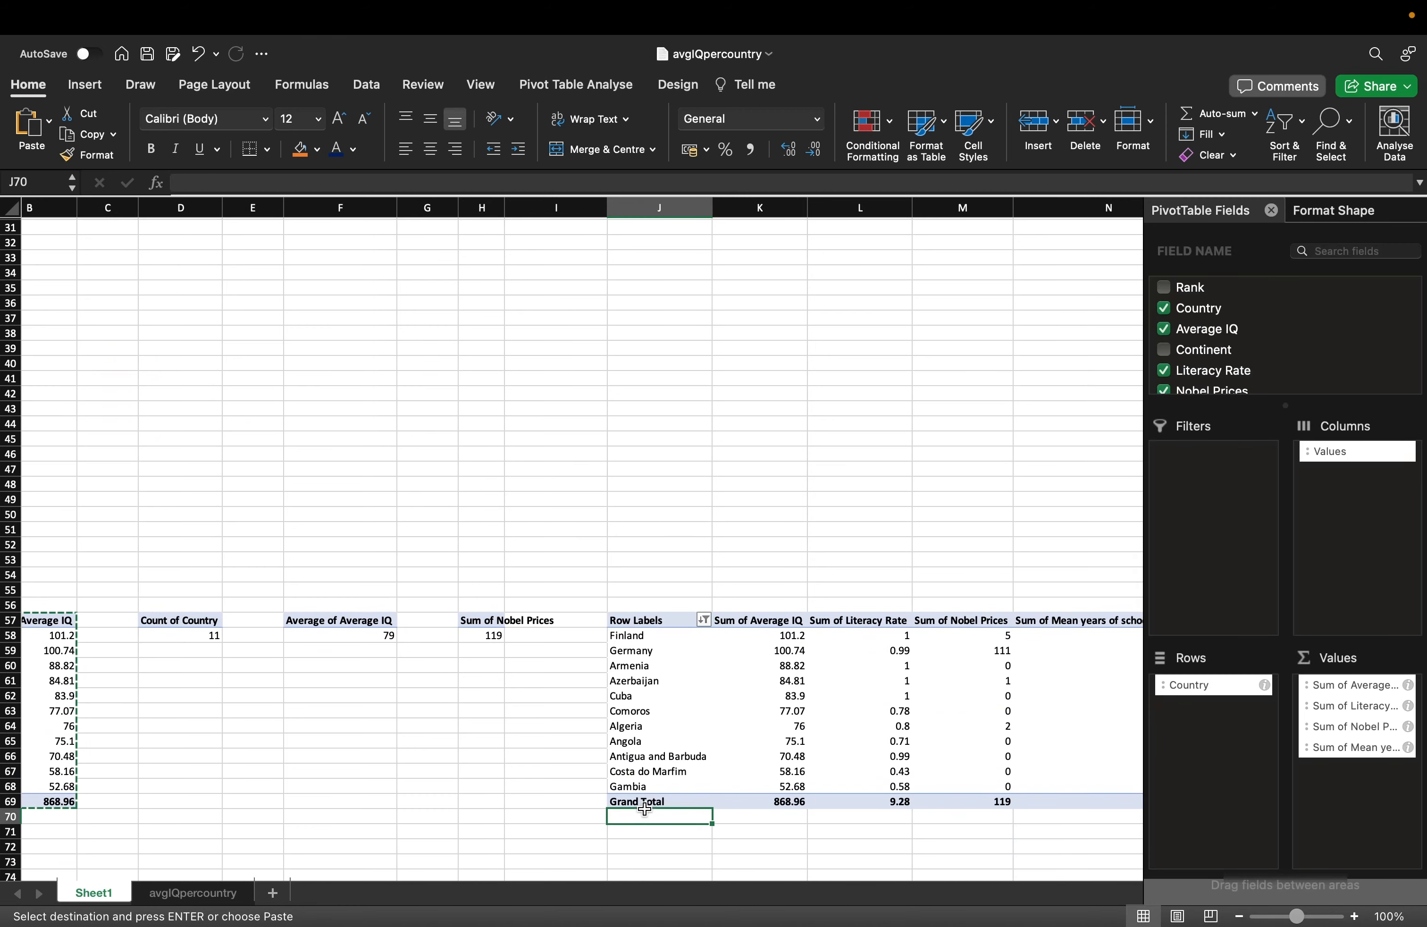
{"action": "left_click", "coordinate": [639, 802]}
{"action": "scroll", "coordinate": [223, 457], "scroll_direction": "up", "scroll_amount": 14}
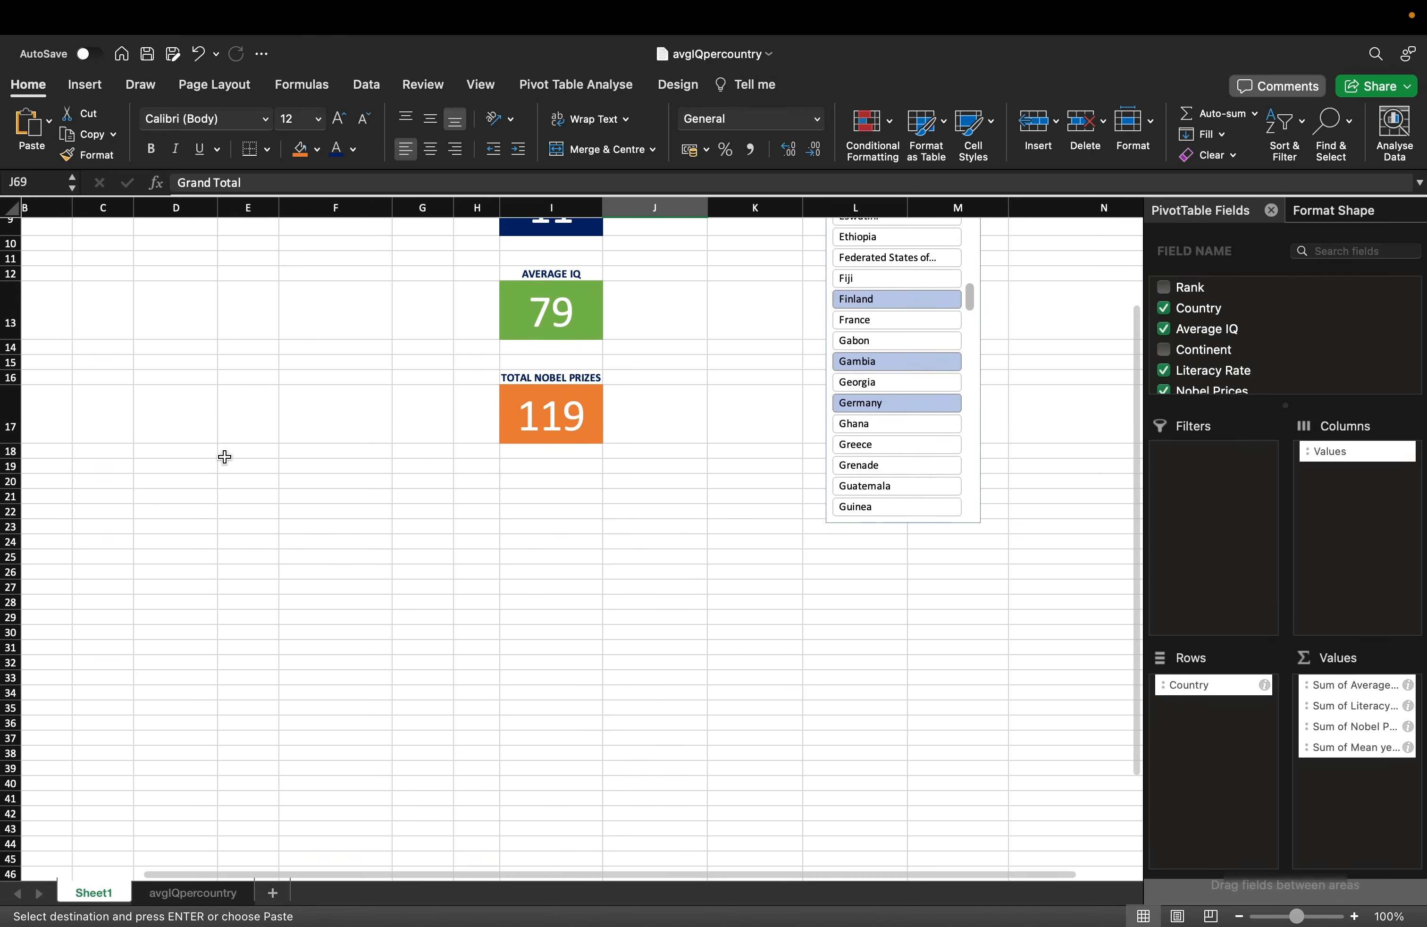
Link C28 to =J57 and fill it down to Grand Total, clearing the stray zero.
{"action": "left_click", "coordinate": [107, 720]}
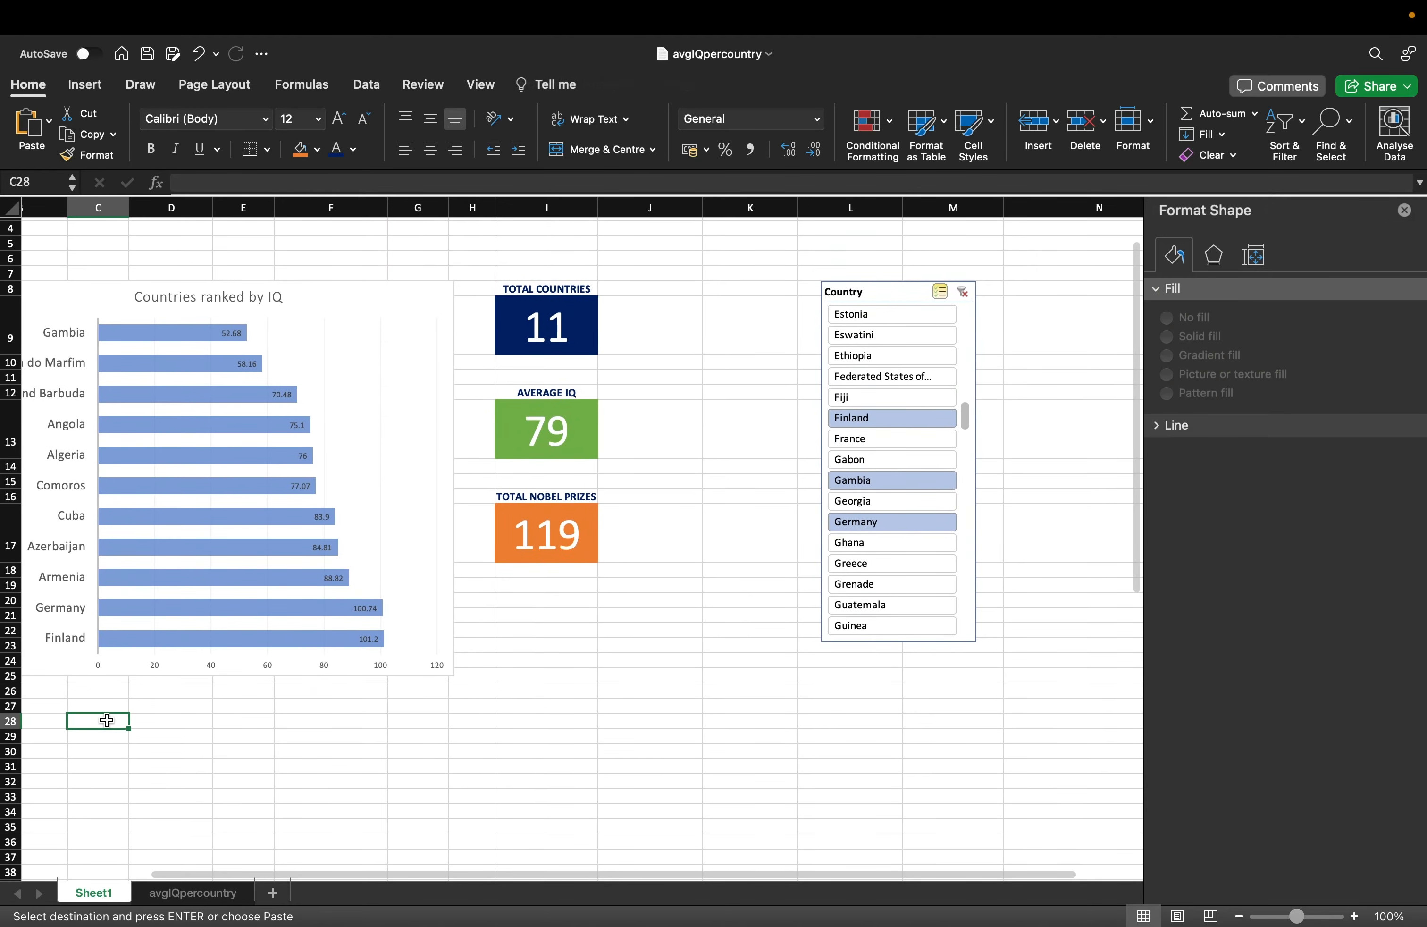
{"action": "type", "text": "=J57"}
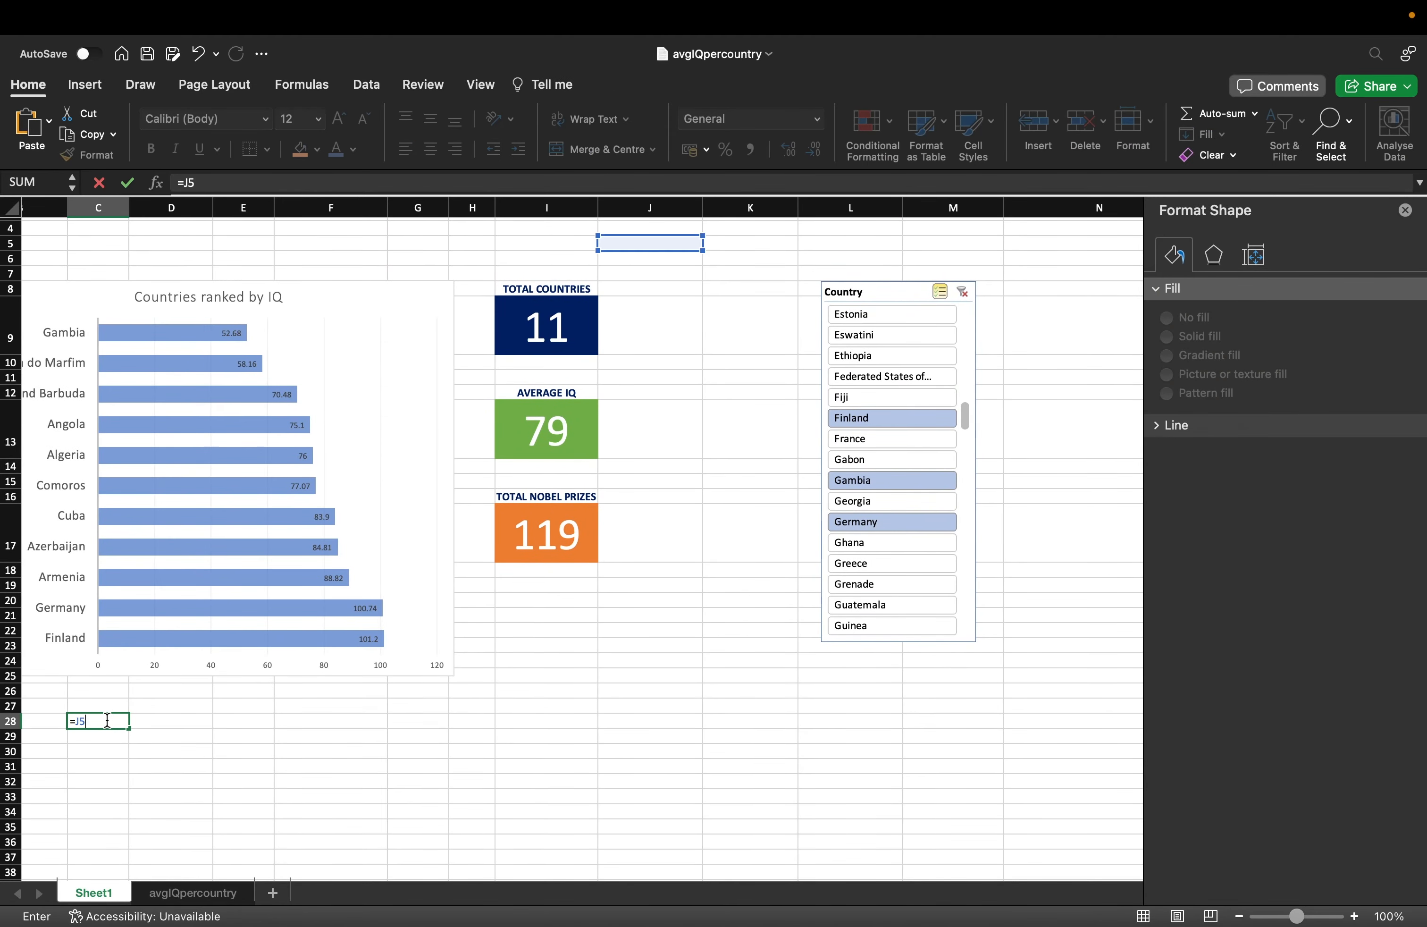
{"action": "key", "text": "Return"}
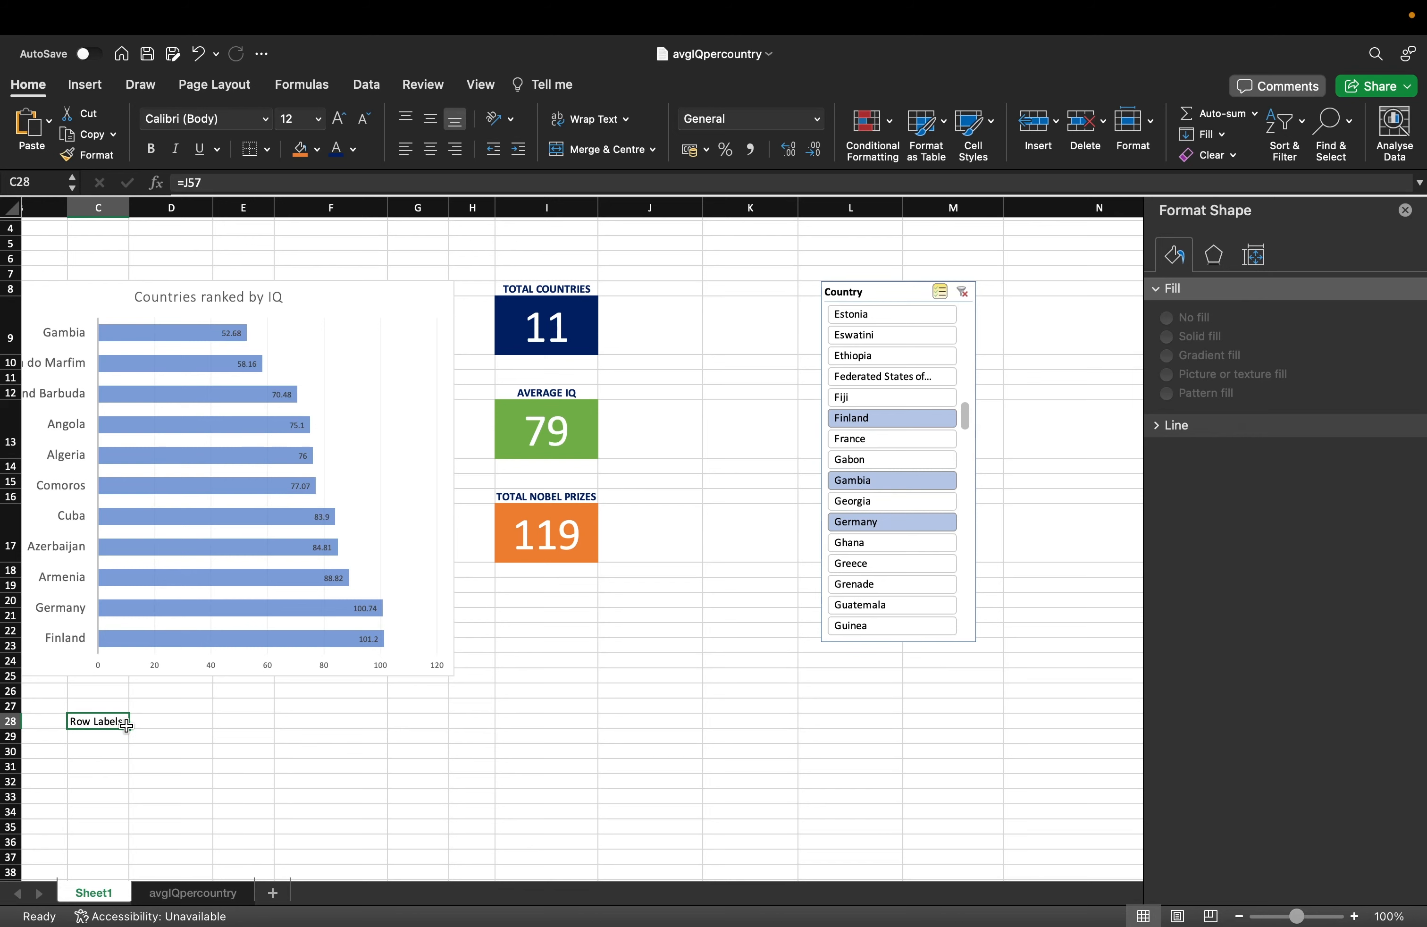
{"action": "left_click_drag", "start_coordinate": [128, 727], "coordinate": [128, 861]}
{"action": "scroll", "coordinate": [145, 761], "scroll_direction": "down", "scroll_amount": 5}
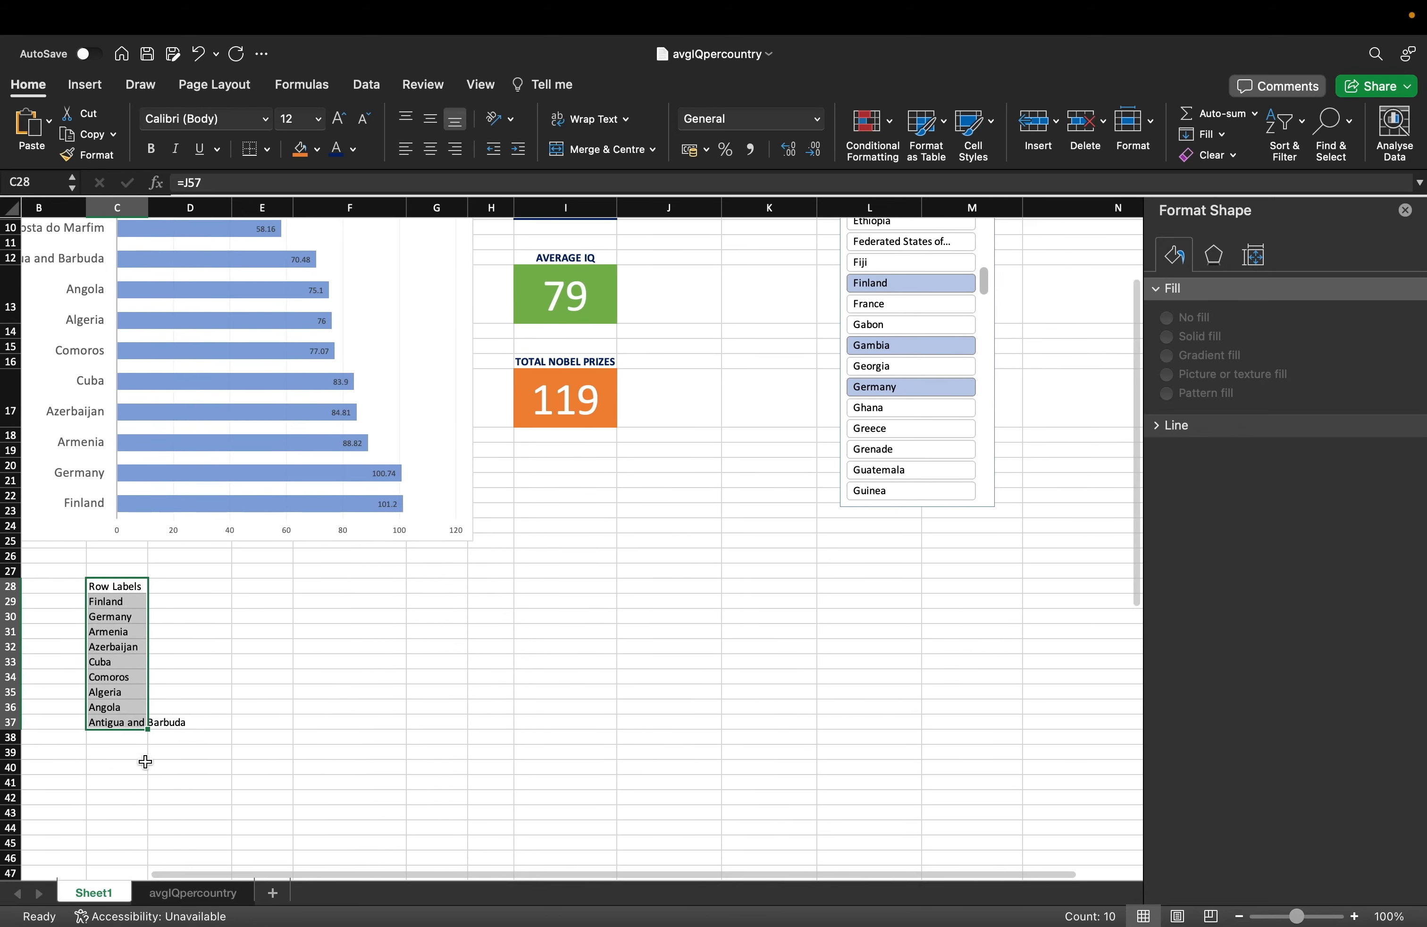
{"action": "left_click_drag", "start_coordinate": [142, 729], "coordinate": [144, 790]}
{"action": "left_click", "coordinate": [131, 782]}
{"action": "key", "text": "Delete"}
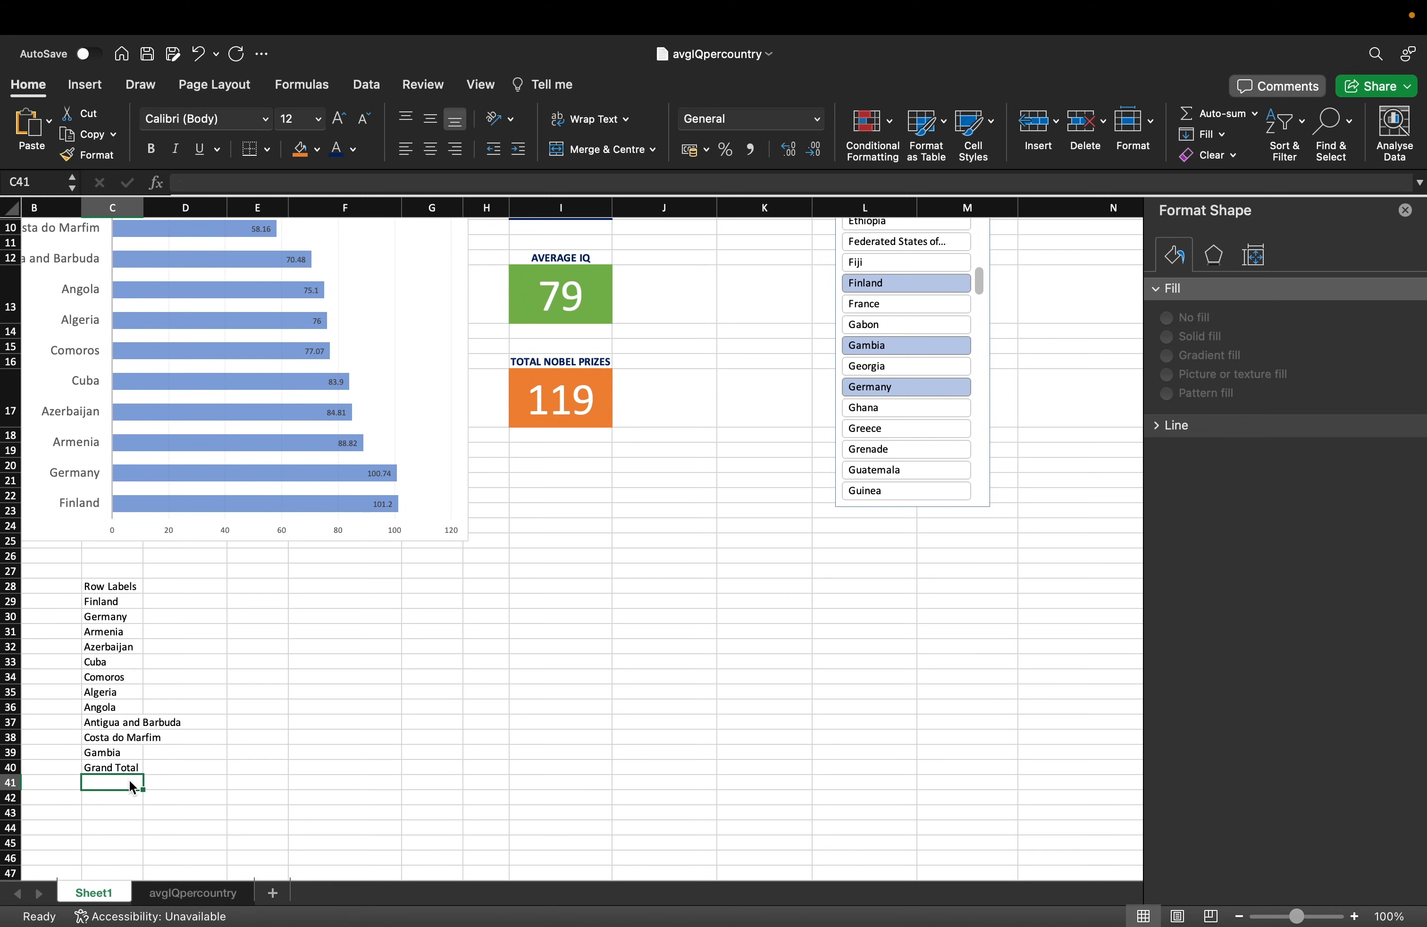
Extend the linked Row Labels heading across to column G.
{"action": "left_click", "coordinate": [190, 611]}
{"action": "left_click", "coordinate": [111, 585]}
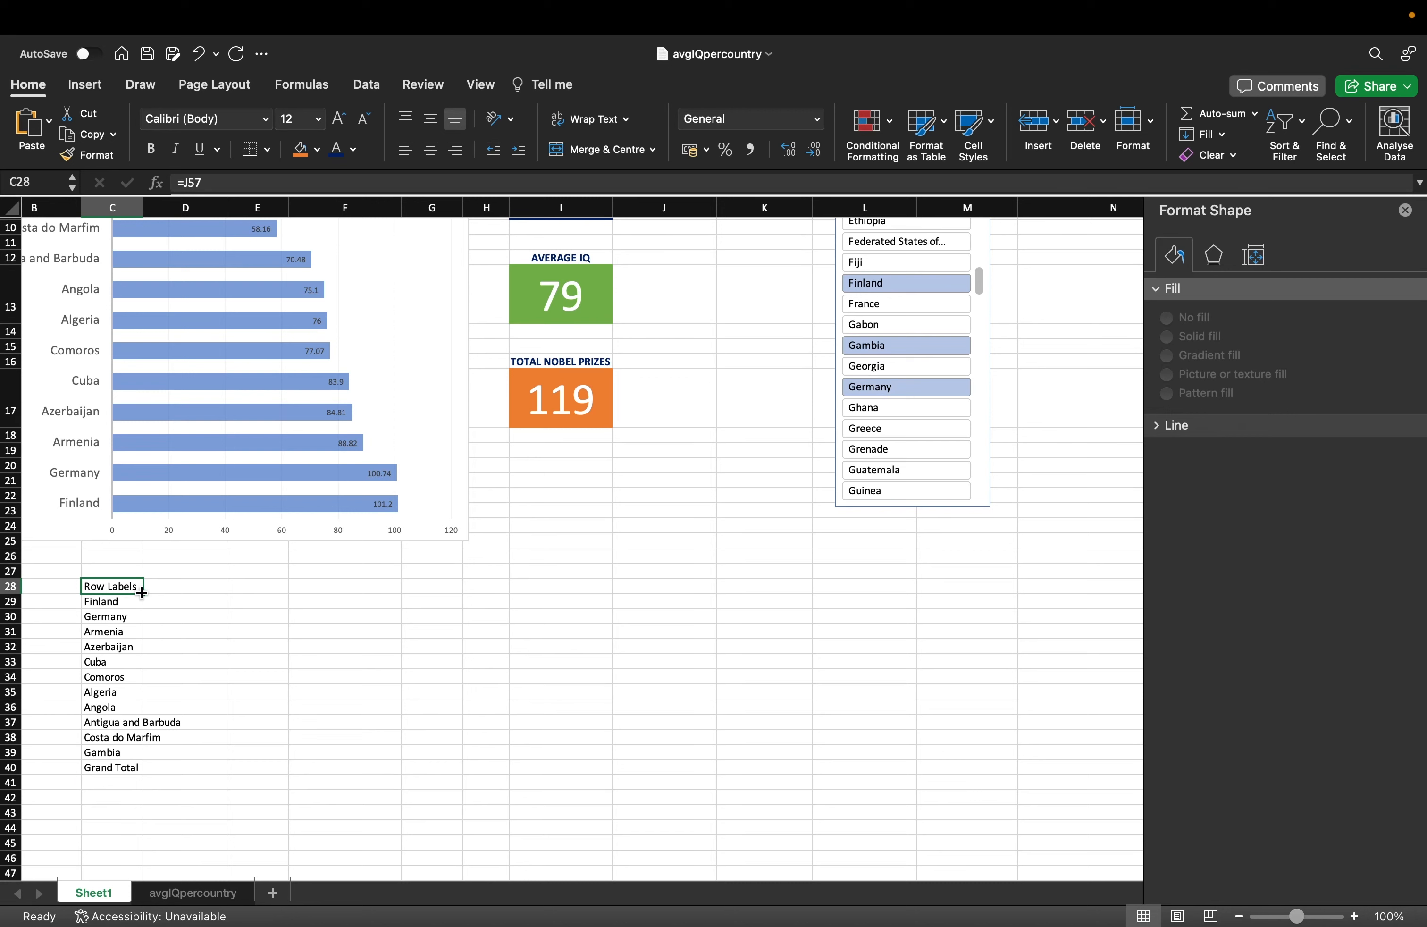
{"action": "left_click_drag", "start_coordinate": [140, 593], "coordinate": [505, 595]}
{"action": "left_click", "coordinate": [487, 645]}
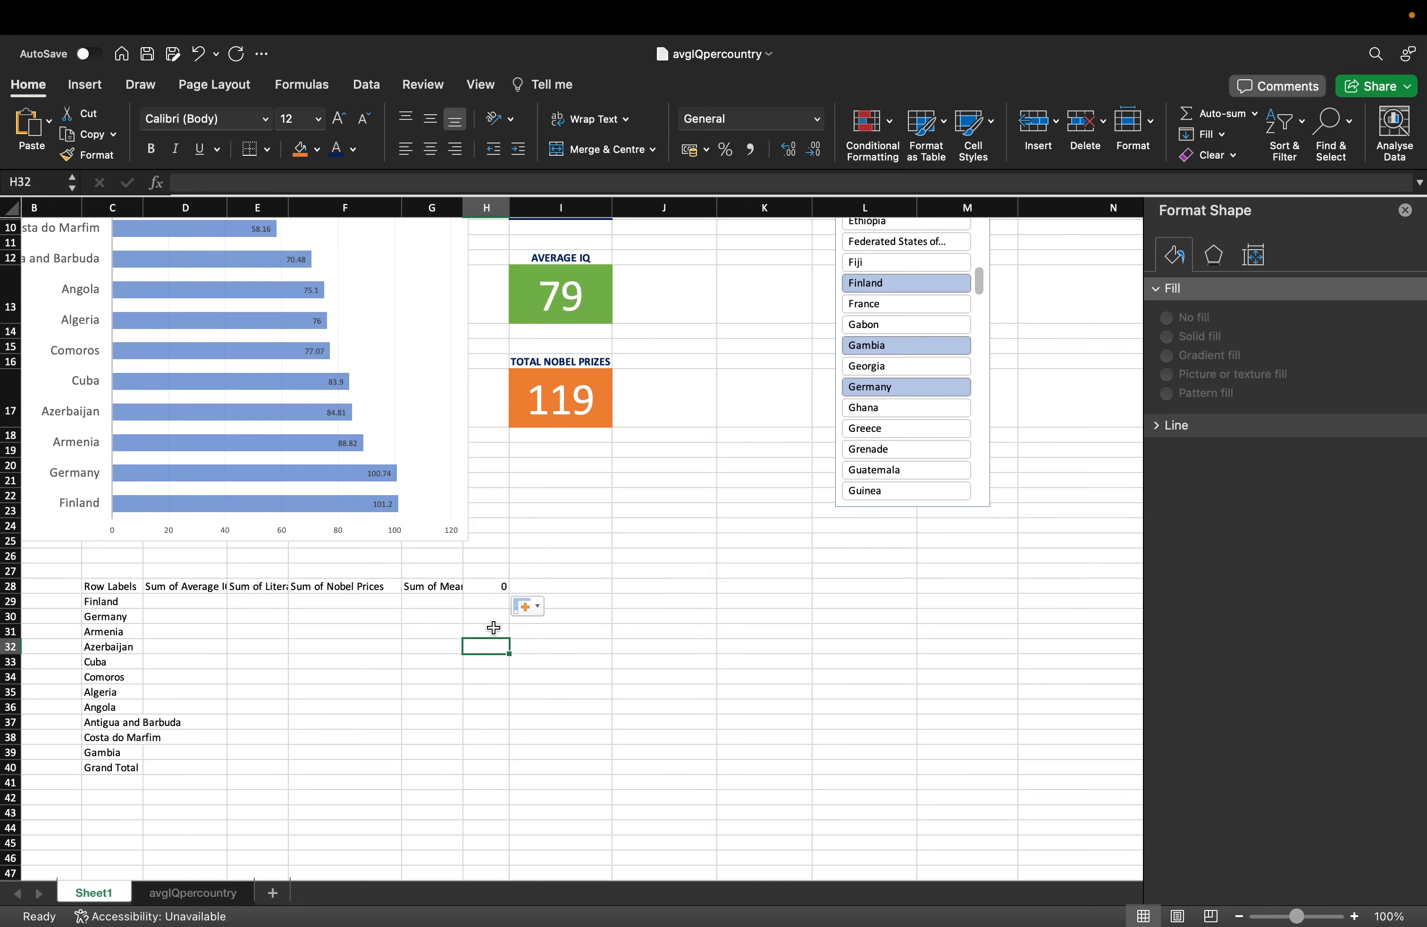
{"action": "left_click", "coordinate": [488, 587]}
Widen column D and enter headings Average IQ, Literacy Rate, Count Prize and Years of Schooling.
{"action": "key", "text": "Delete"}
{"action": "key", "text": "Left"}
{"action": "key", "text": "Left"}
{"action": "key", "text": "Left"}
{"action": "key", "text": "Left"}
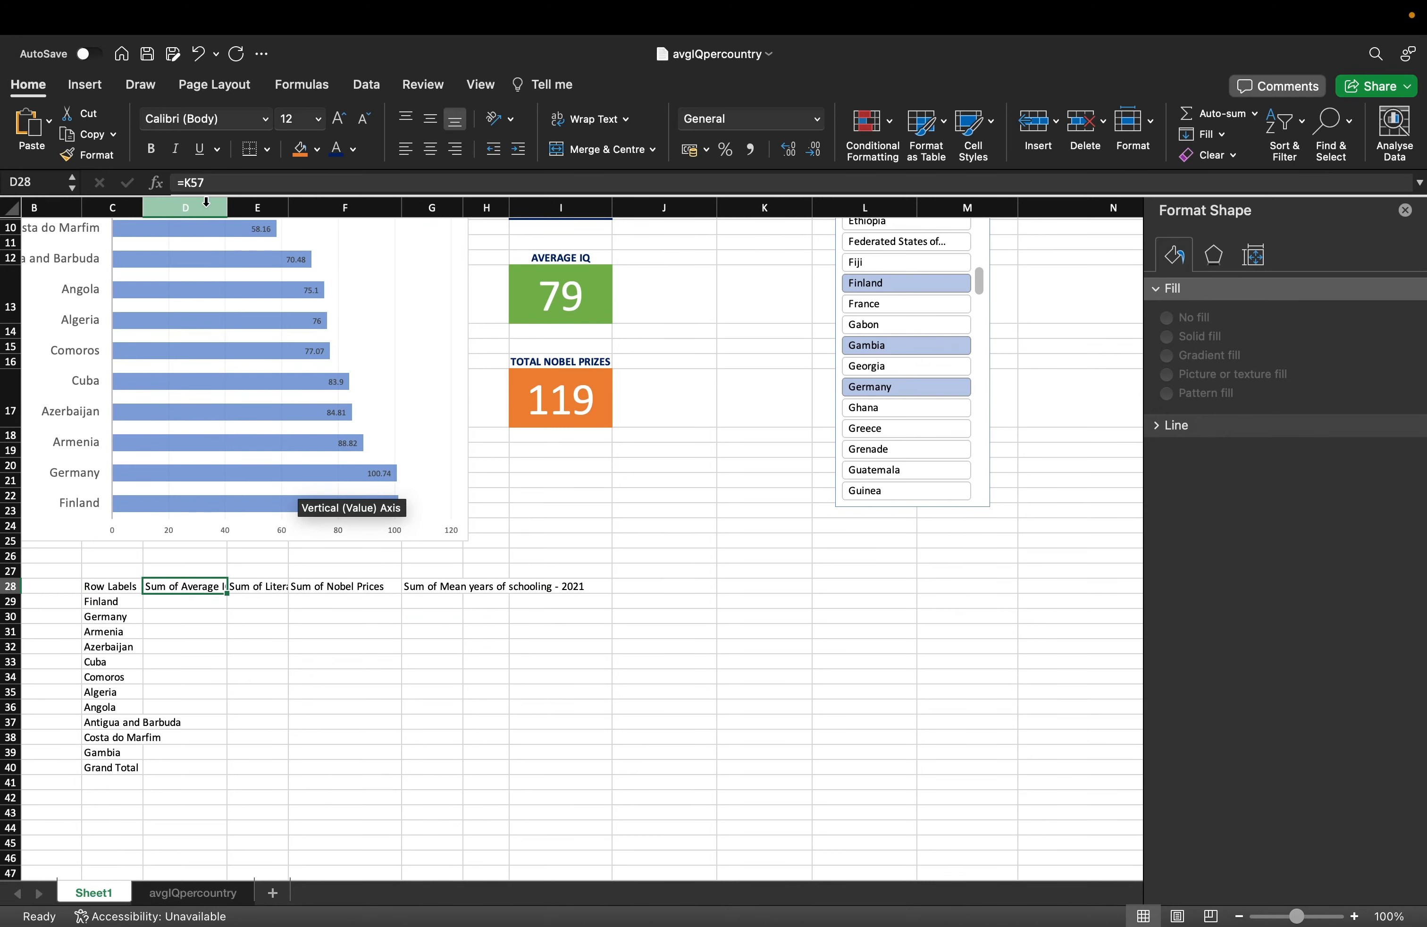
{"action": "mouse_move", "coordinate": [228, 207]}
{"action": "left_mouse_down"}
{"action": "mouse_move", "coordinate": [352, 208]}
{"action": "mouse_move", "coordinate": [215, 207]}
{"action": "left_mouse_up"}
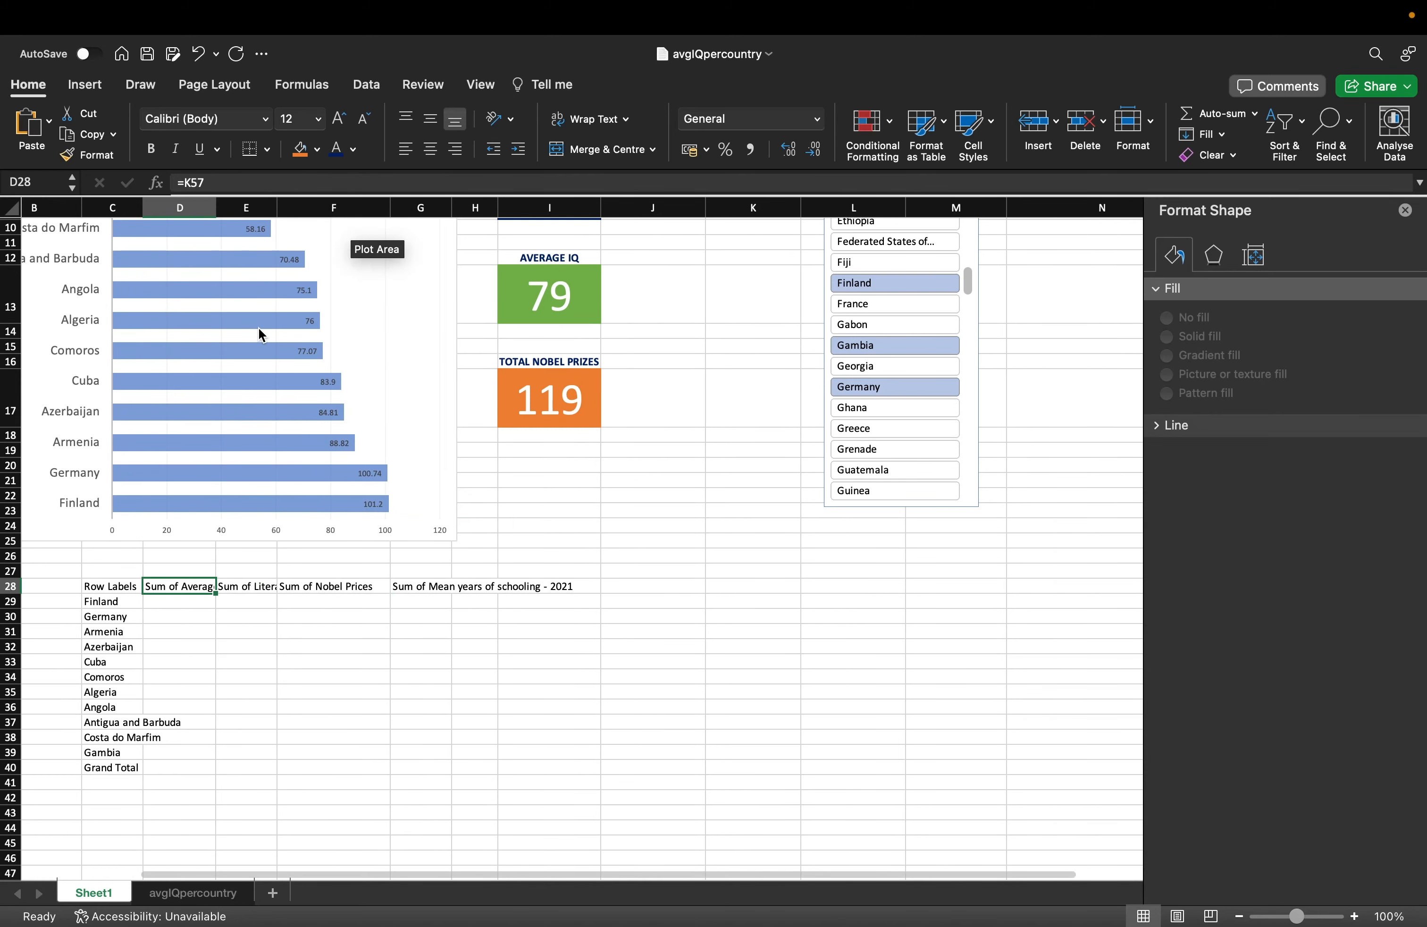
{"action": "type", "text": "Average IQ"}
{"action": "key", "text": "Tab"}
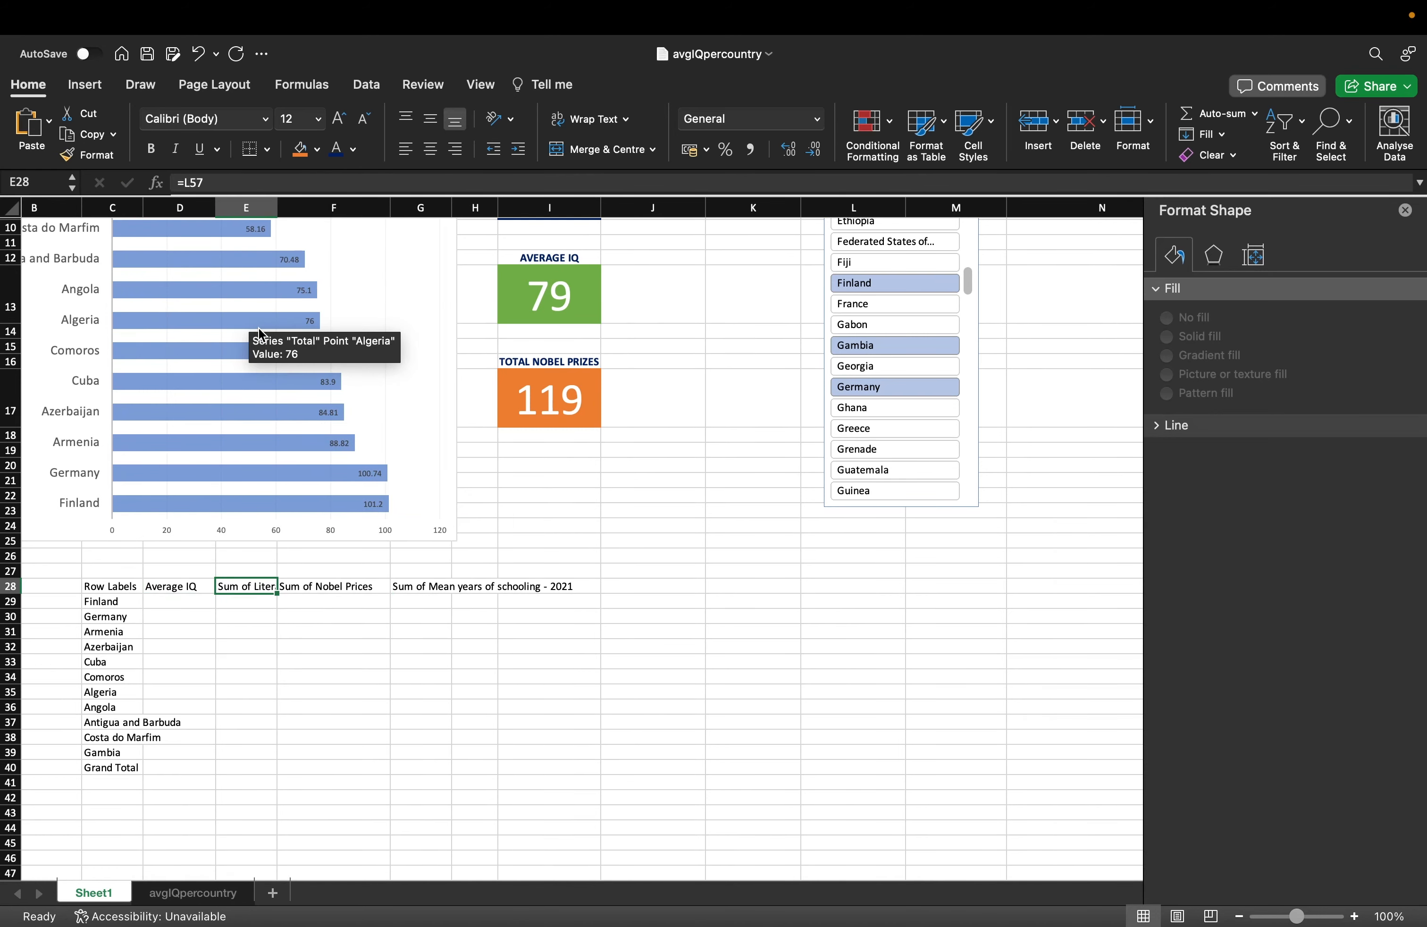
{"action": "type", "text": "Litera"}
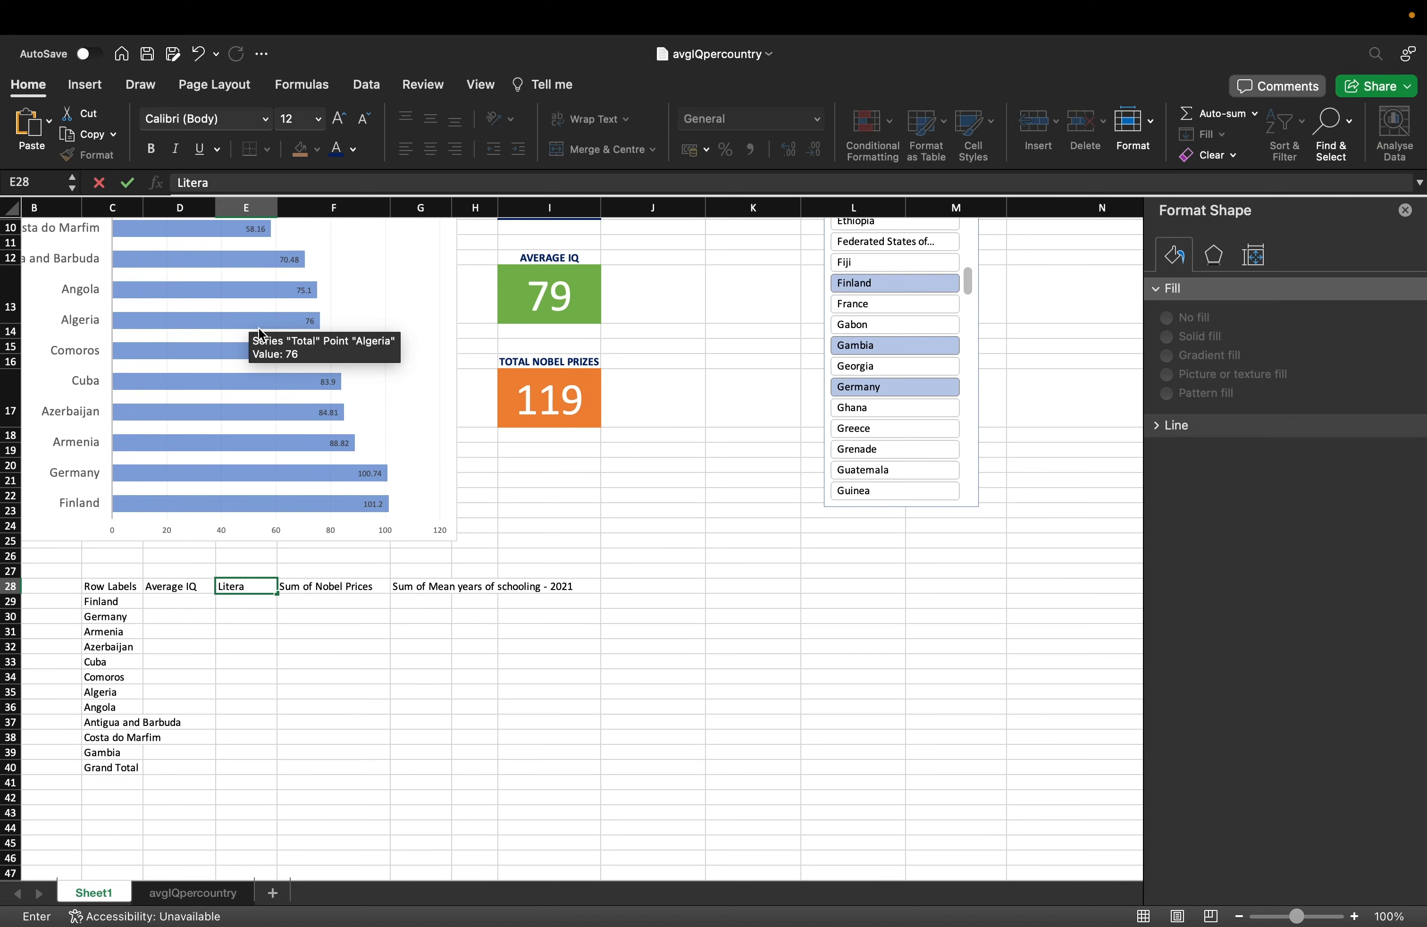
{"action": "type", "text": "cy Rate"}
{"action": "key", "text": "Tab"}
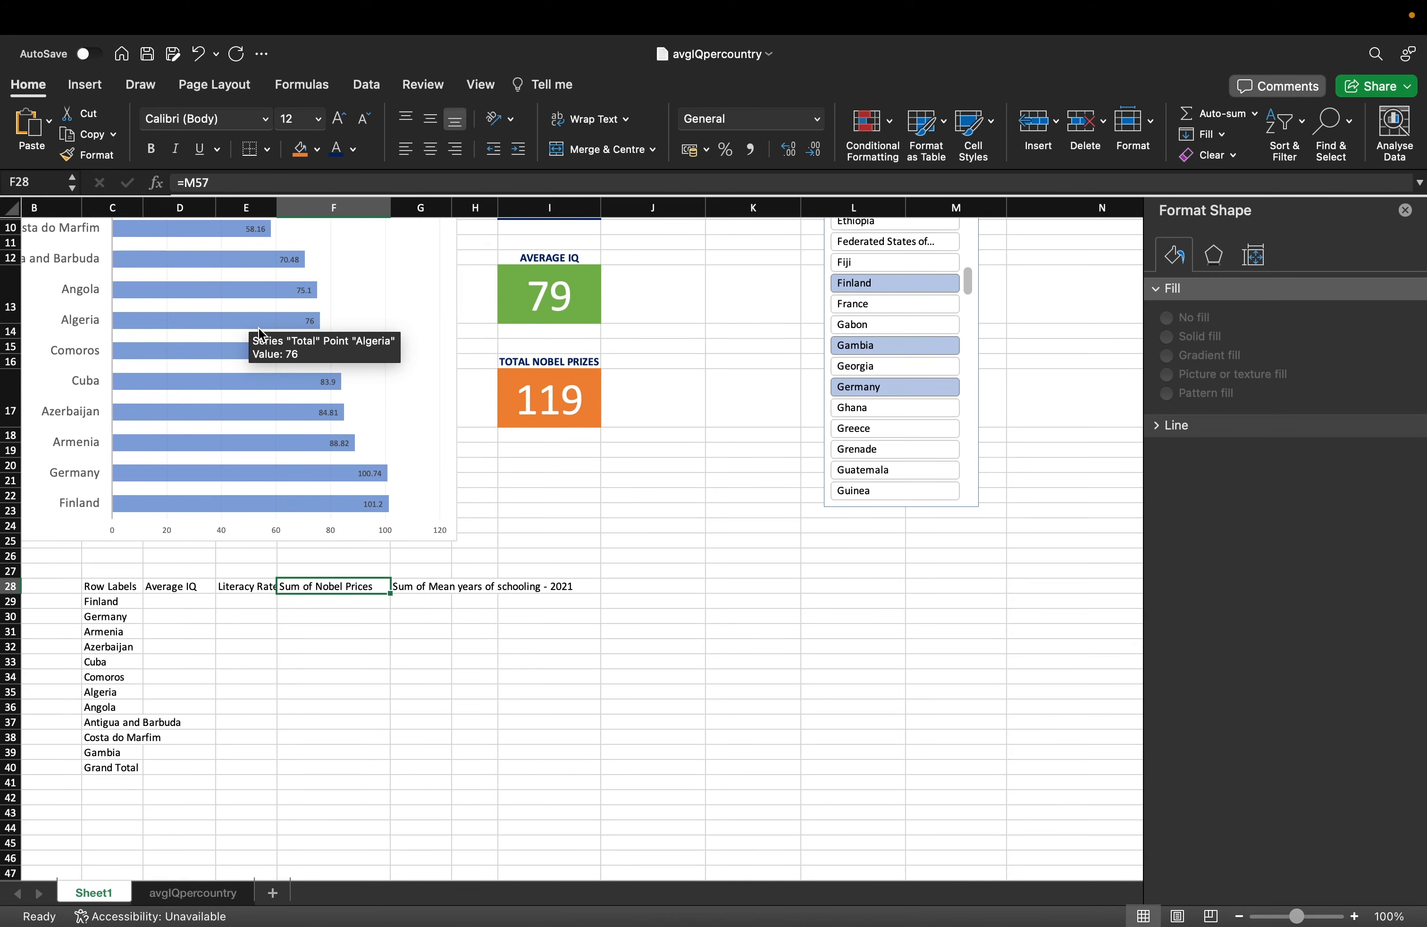
{"action": "type", "text": "Count Prize"}
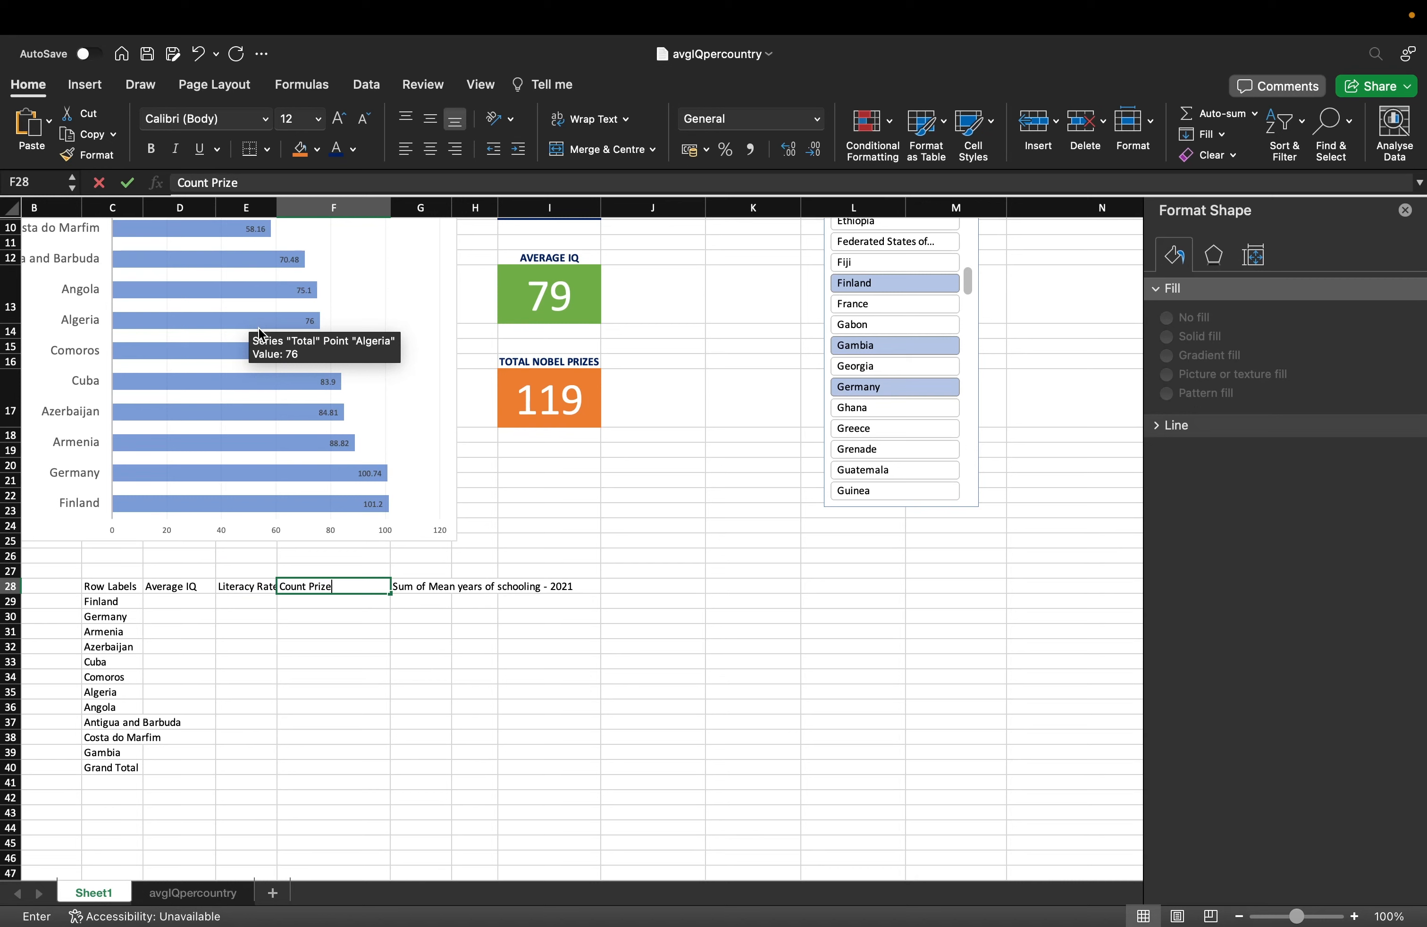
{"action": "key", "text": "Tab"}
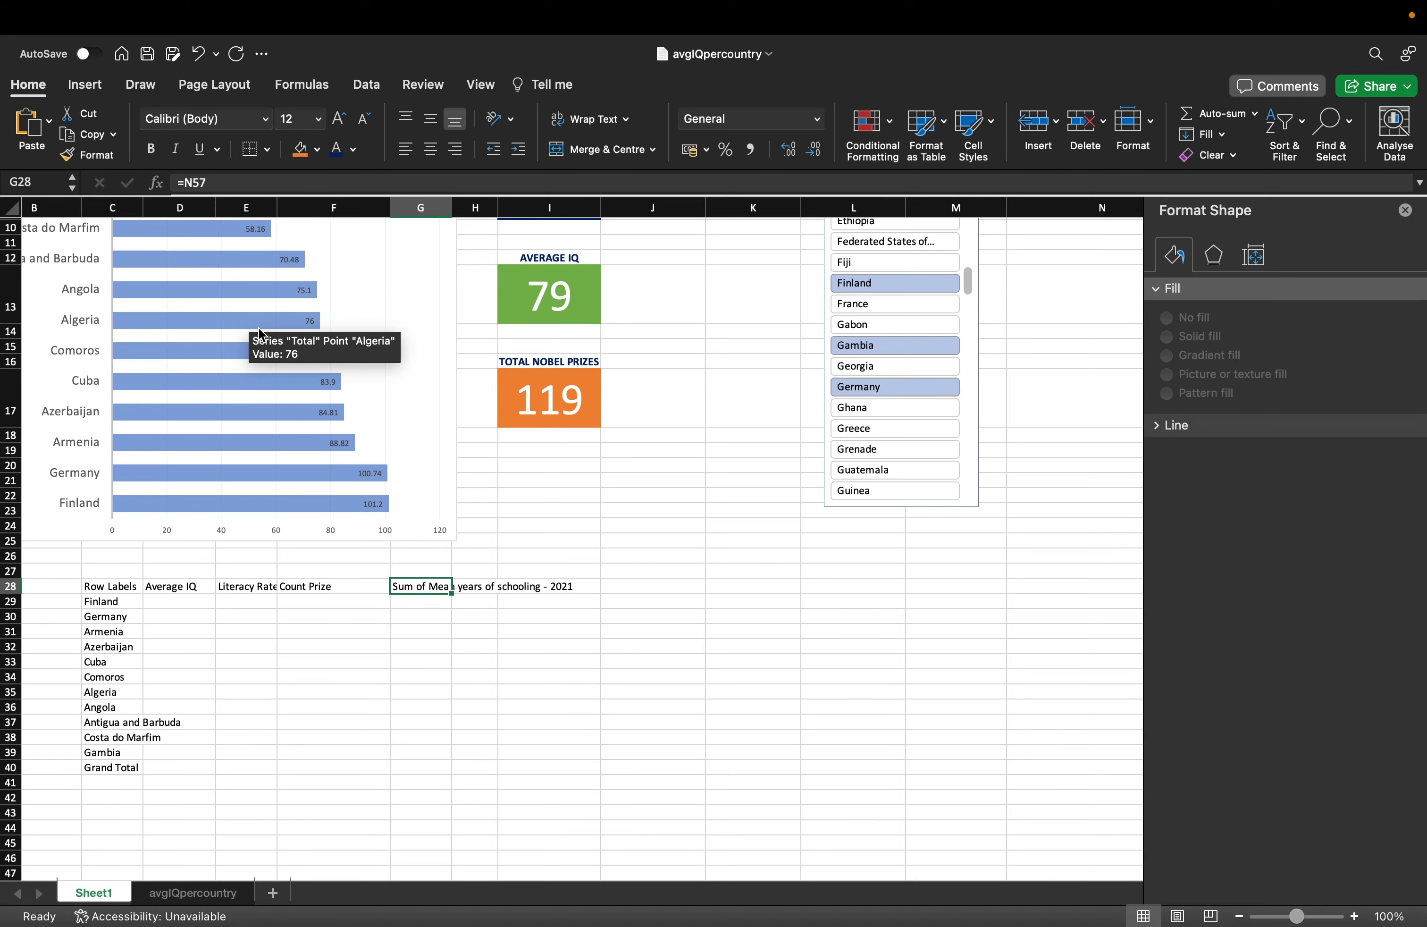
{"action": "type", "text": "Years of Sc"}
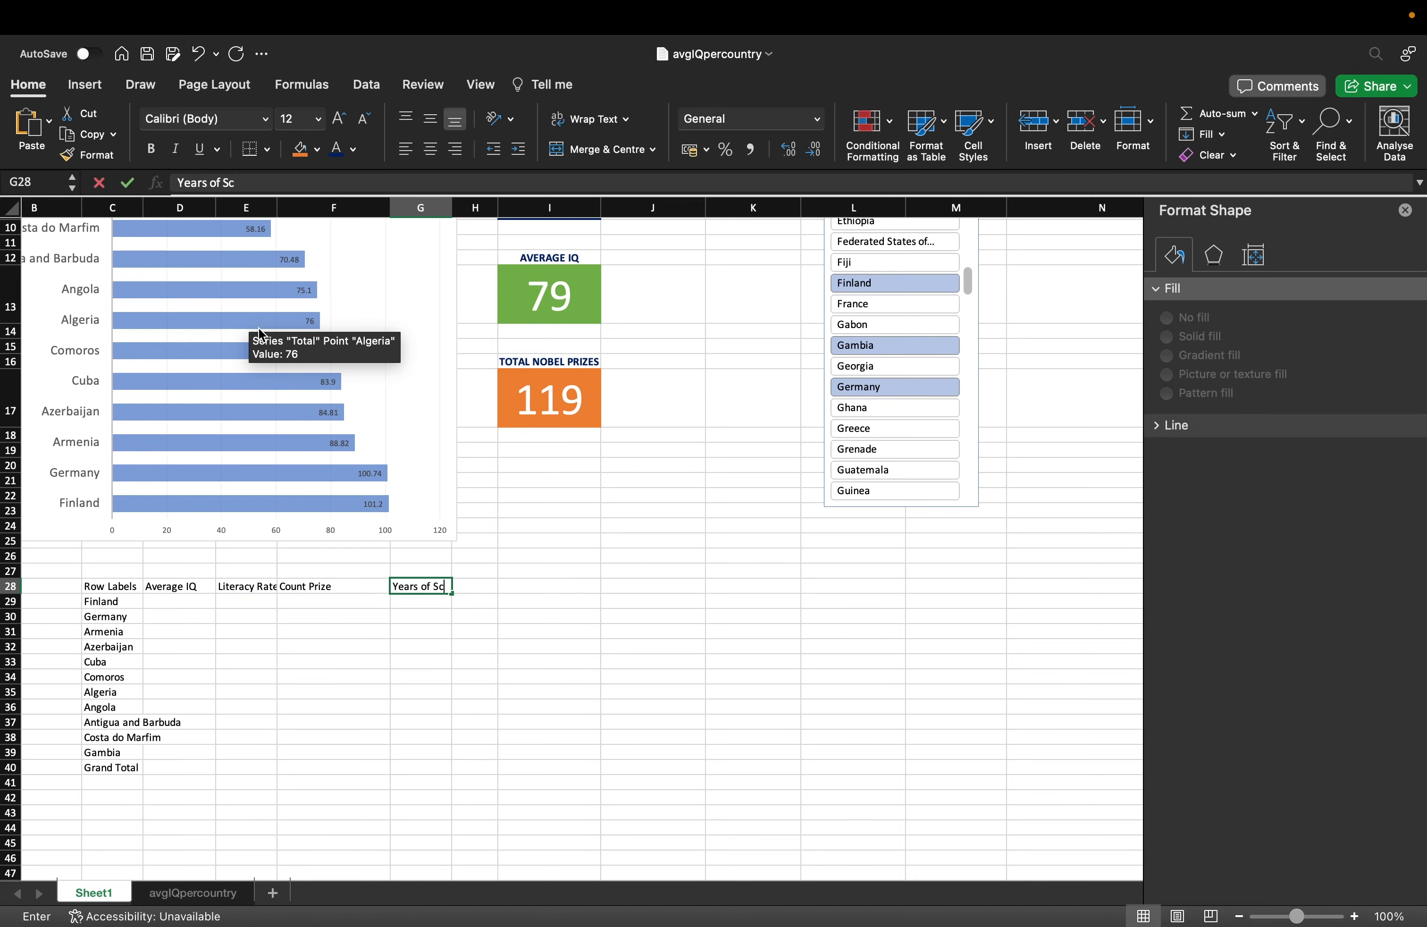
{"action": "type", "text": "hoolin"}
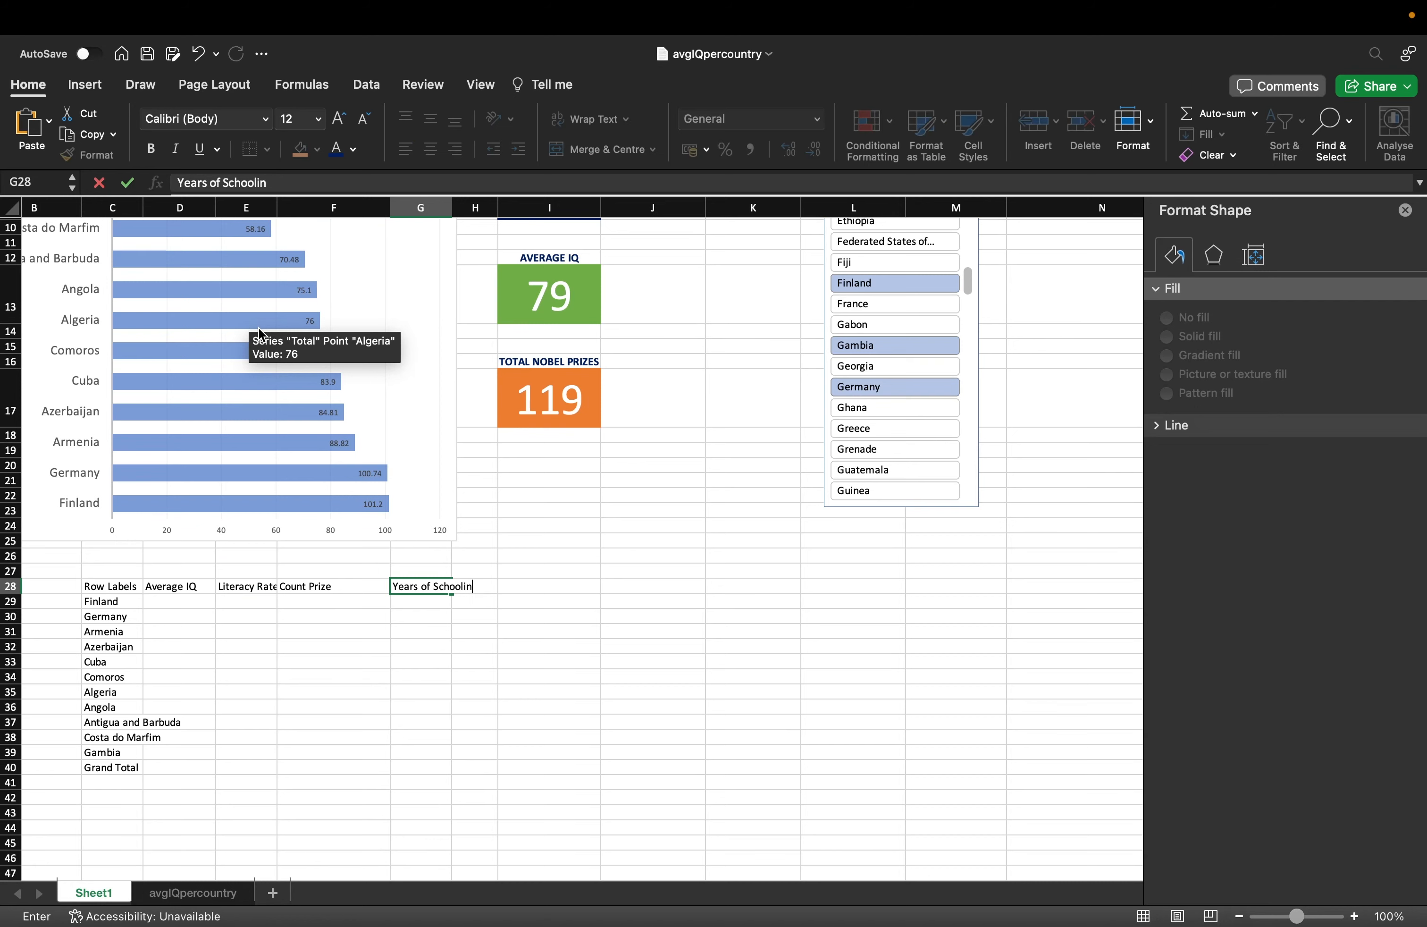
{"action": "type", "text": "g"}
{"action": "key", "text": "Return"}
Fill the Average IQ heading in D28 down to the Grand Total row.
{"action": "left_click", "coordinate": [201, 586]}
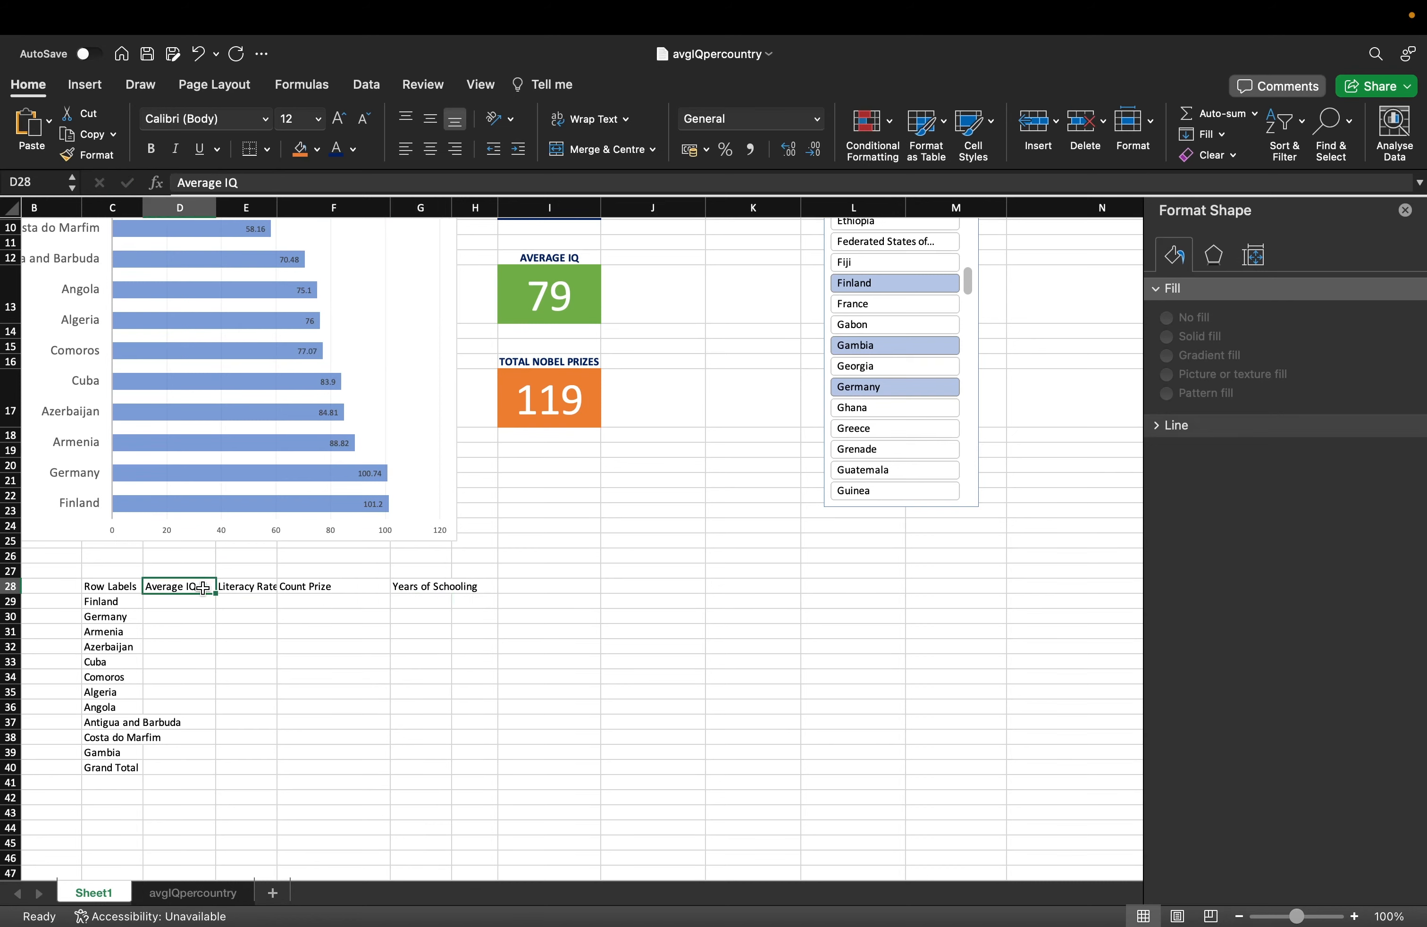
{"action": "left_click_drag", "start_coordinate": [218, 595], "coordinate": [221, 776]}
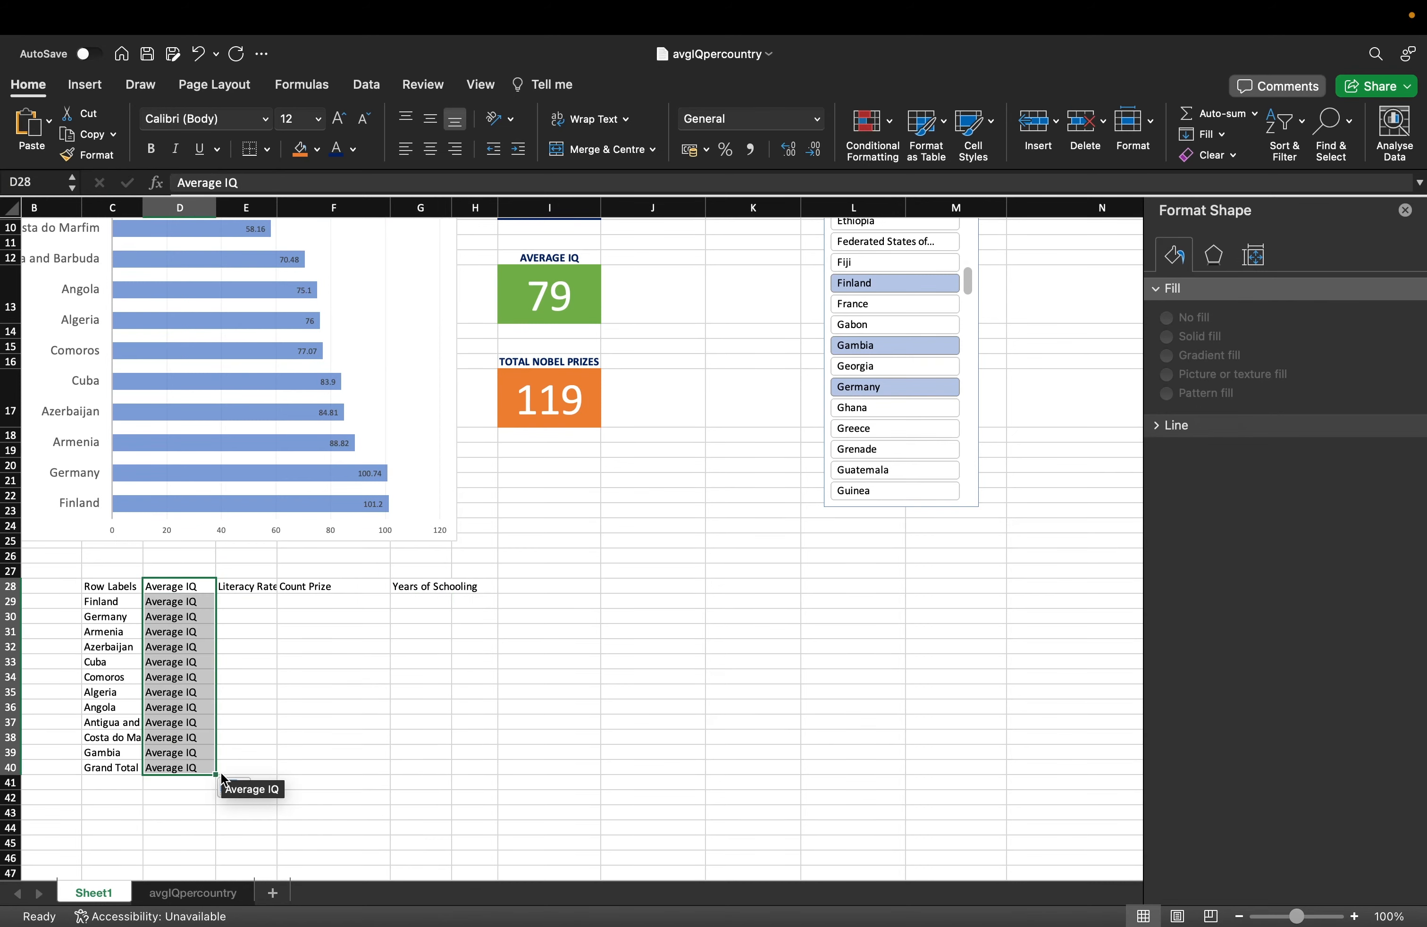
{"action": "left_click", "coordinate": [195, 599]}
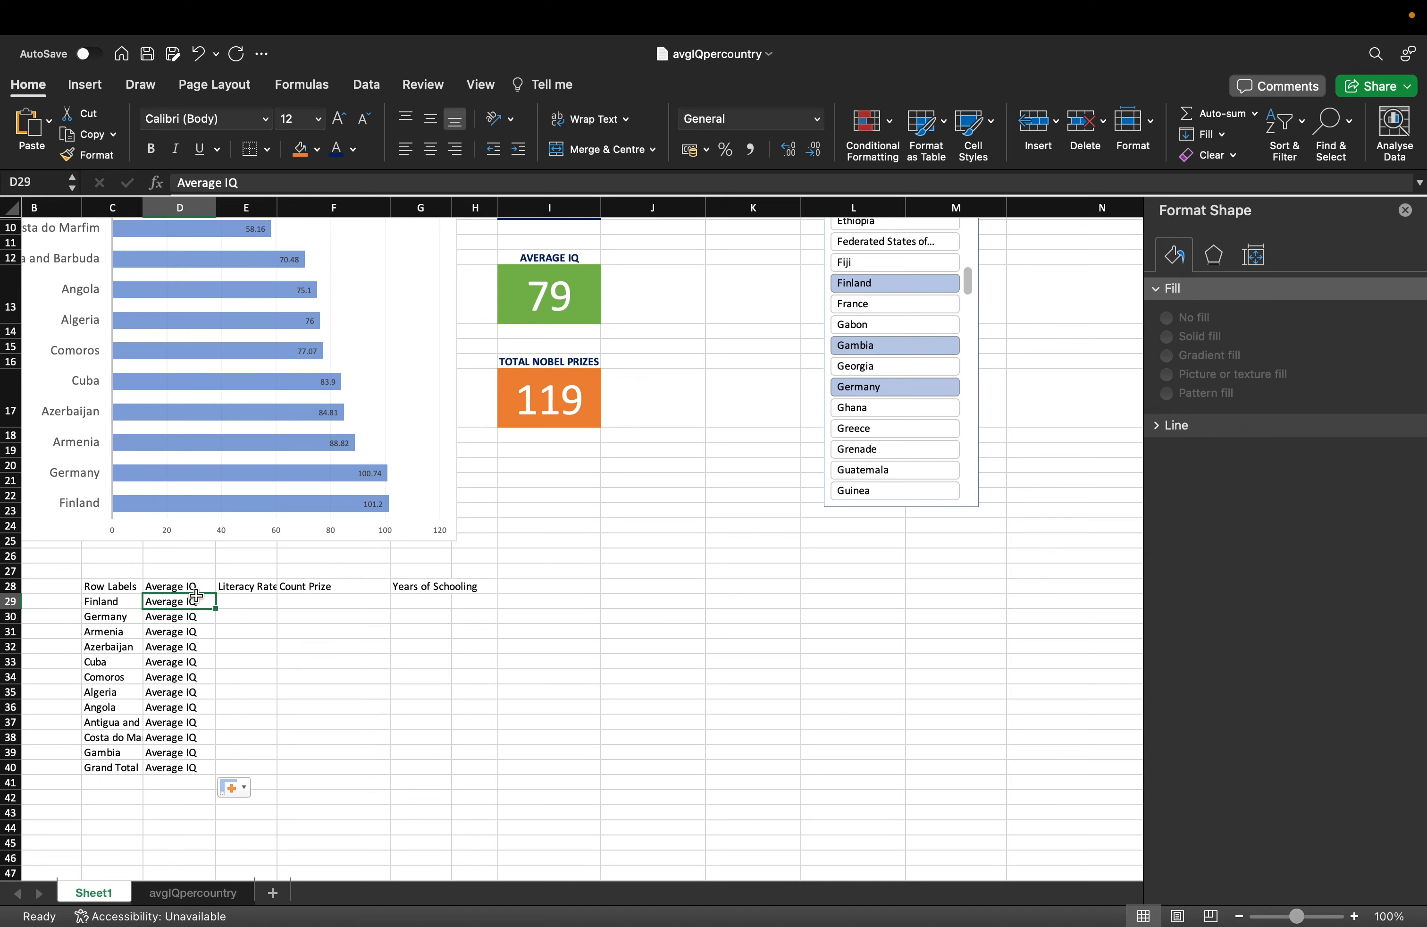
Undo the heading fill and fill Finland's linked row across to G and down through Grand Total.
{"action": "key", "text": "super+z"}
{"action": "scroll", "coordinate": [195, 596], "scroll_direction": "down", "scroll_amount": 5}
{"action": "left_click", "coordinate": [131, 450]}
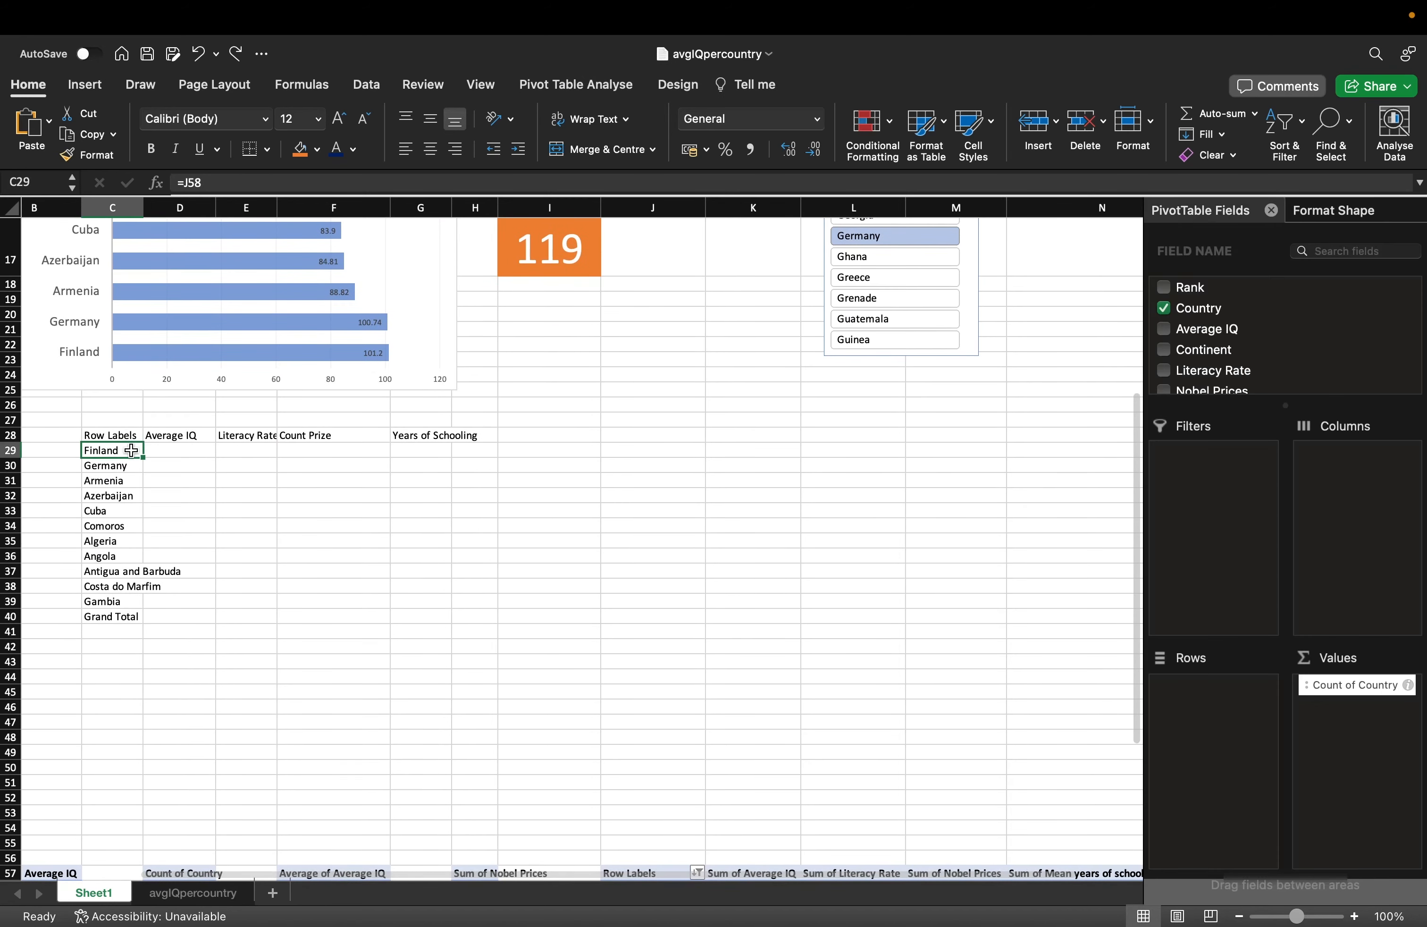
{"action": "left_click_drag", "start_coordinate": [143, 457], "coordinate": [434, 461]}
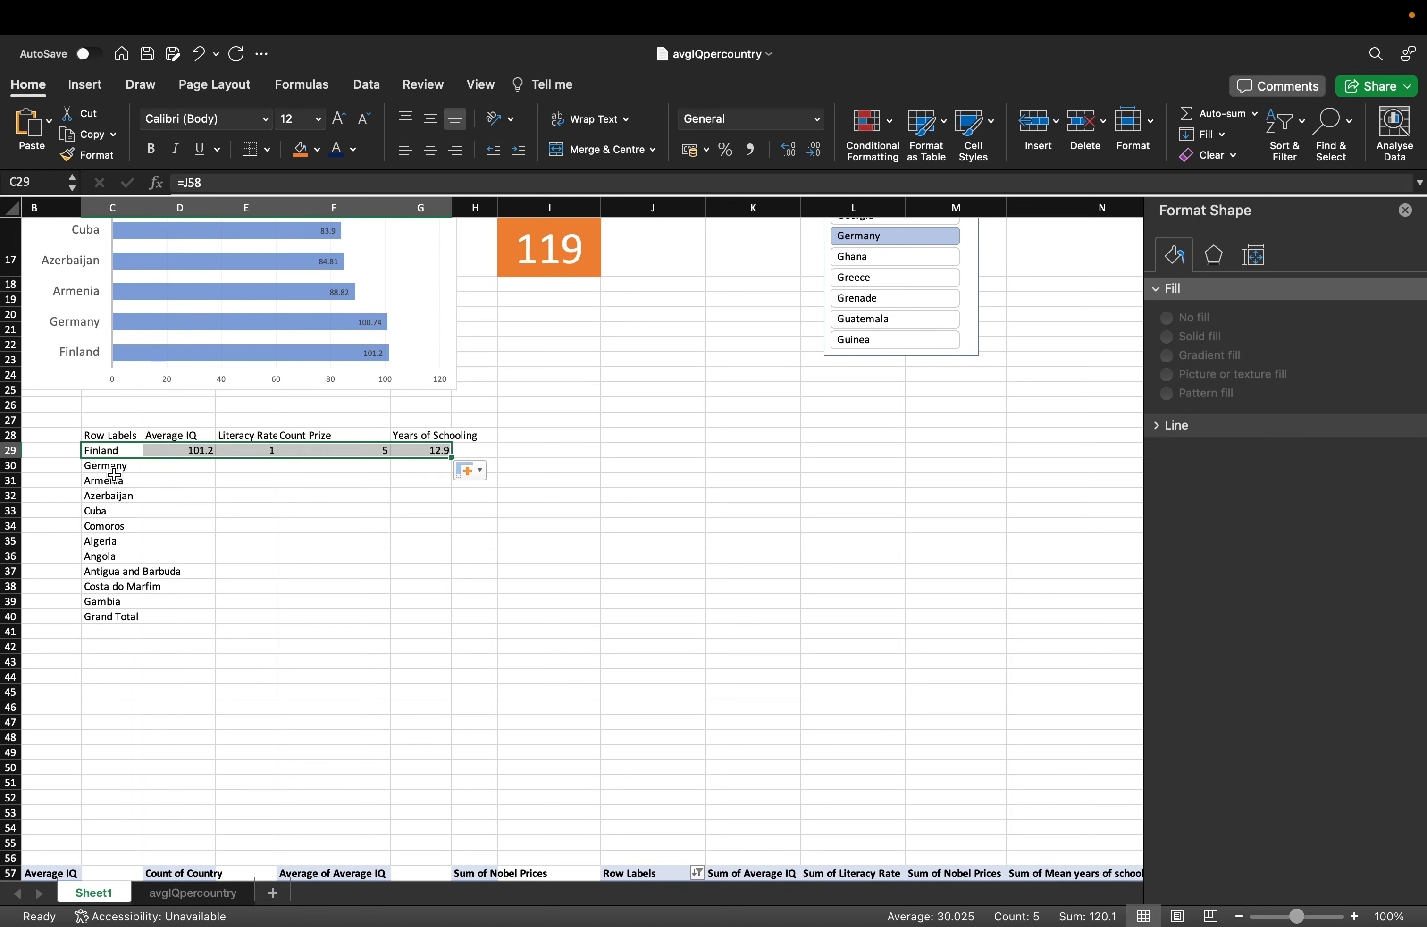
{"action": "left_click", "coordinate": [110, 469]}
{"action": "left_click", "coordinate": [168, 448]}
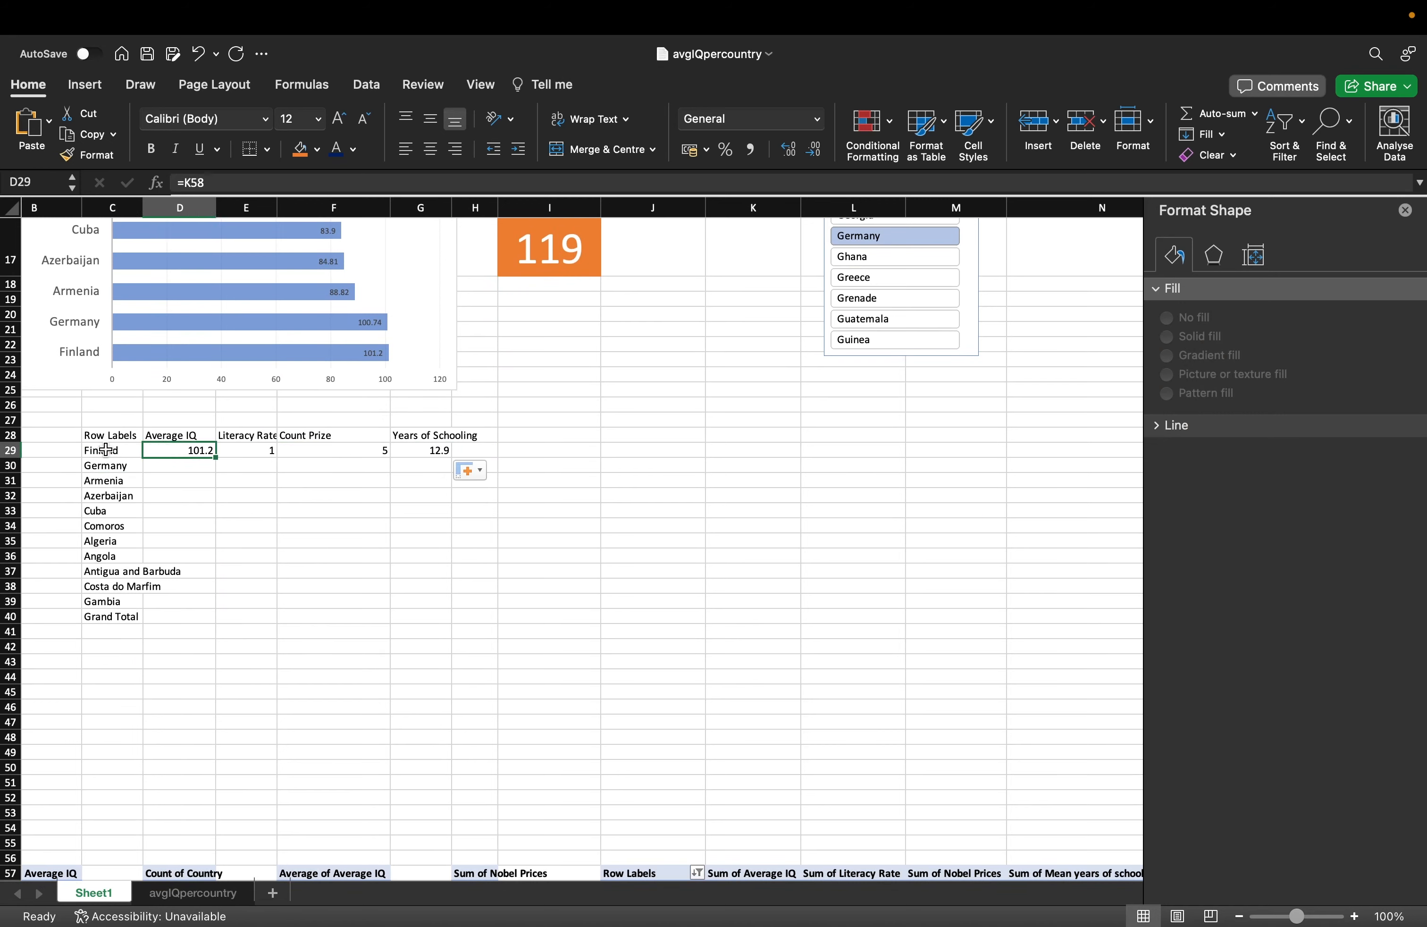
{"action": "left_click_drag", "start_coordinate": [106, 450], "coordinate": [439, 617]}
{"action": "left_click", "coordinate": [413, 531]}
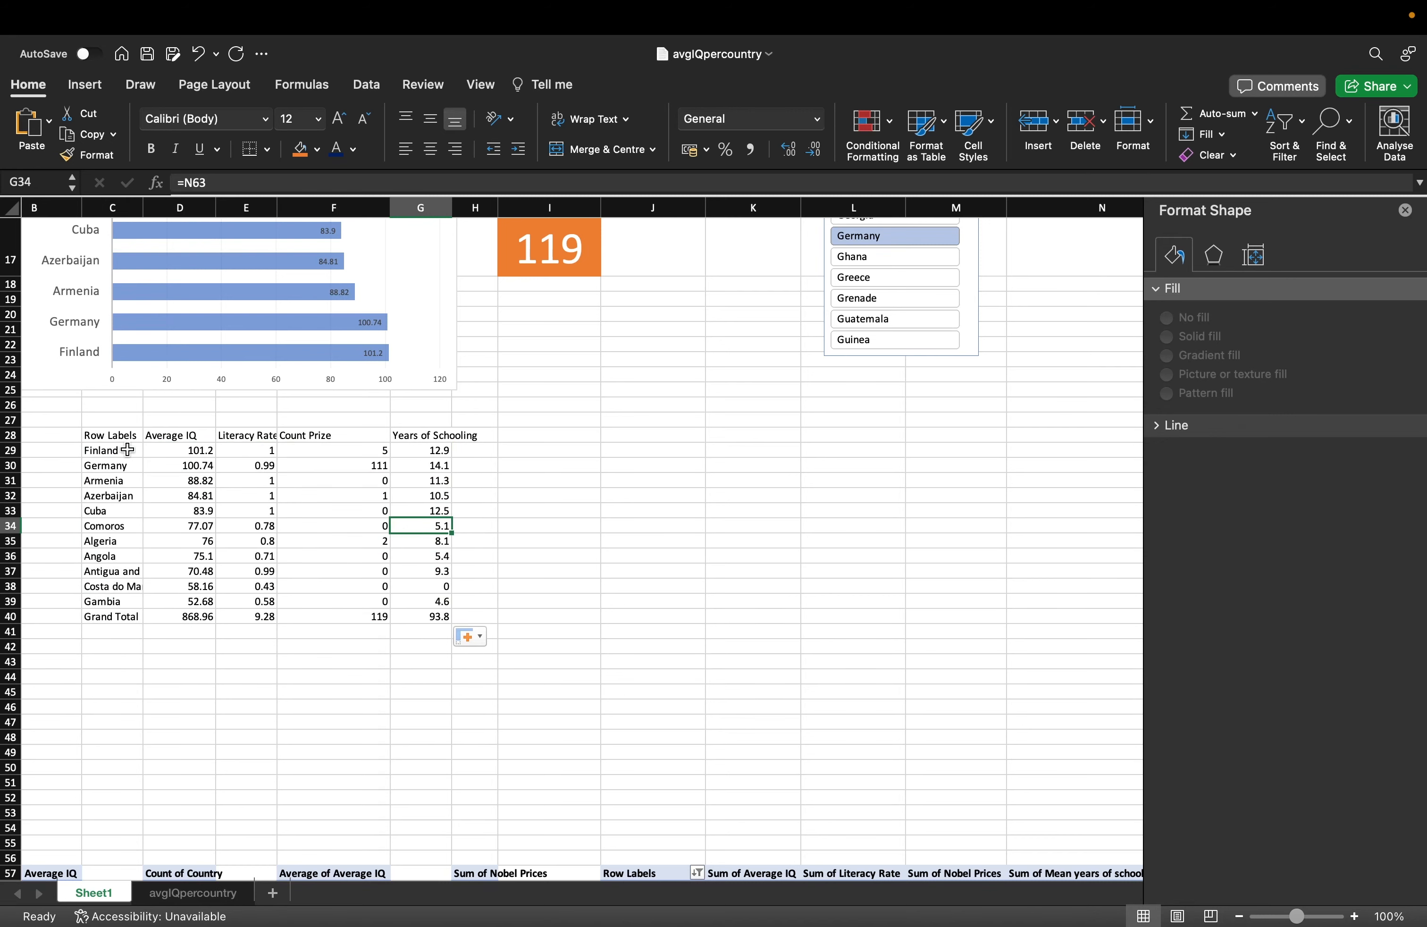
{"action": "left_click_drag", "start_coordinate": [116, 436], "coordinate": [439, 612]}
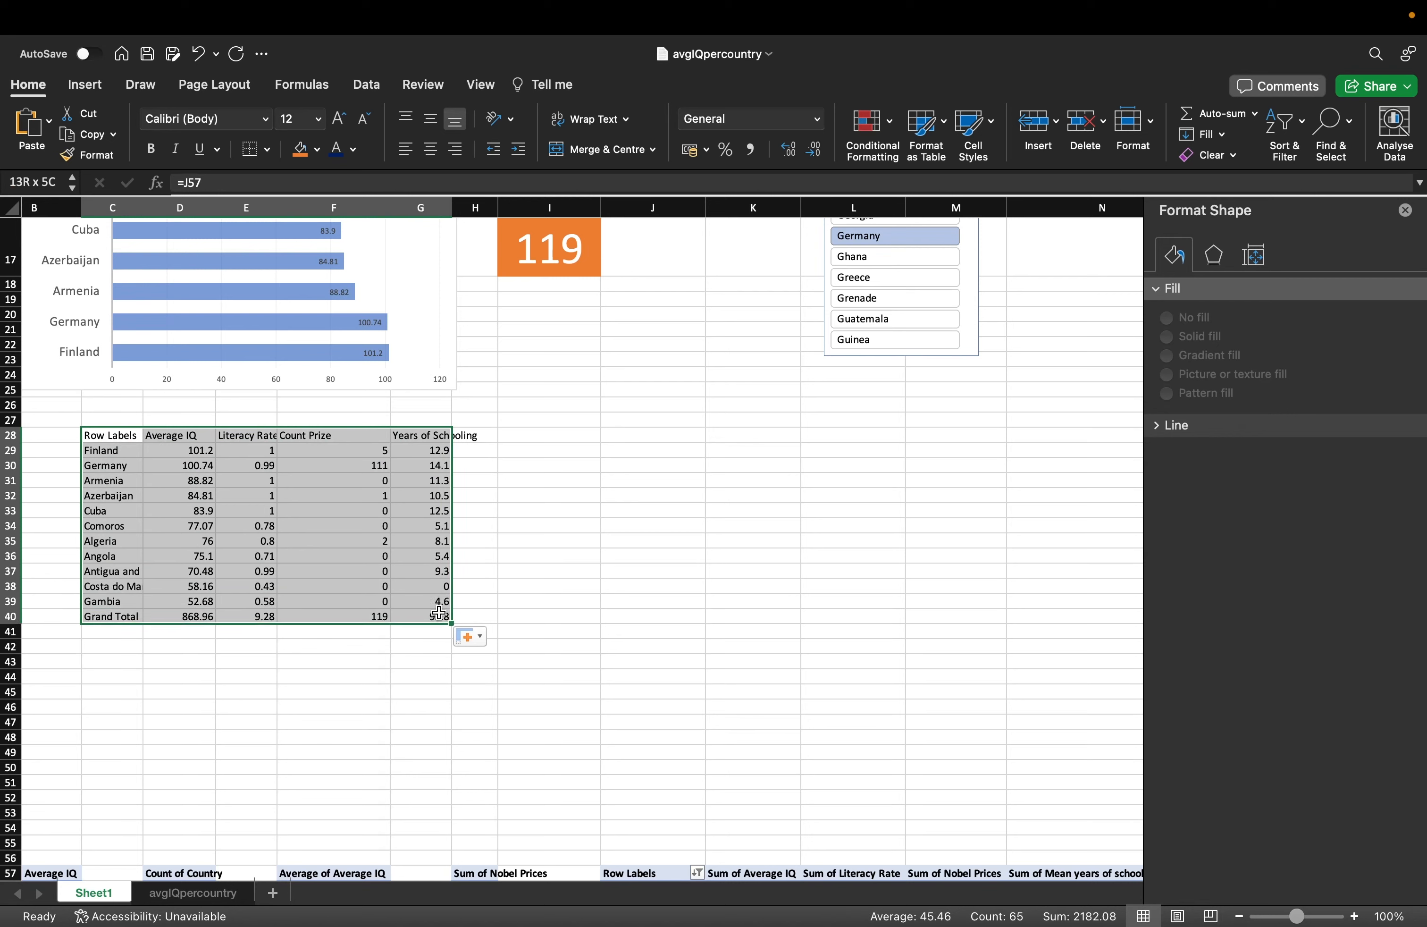
Centre C28:G40 and convert it into a table with headers and a blue-header banded style.
{"action": "left_click", "coordinate": [430, 148]}
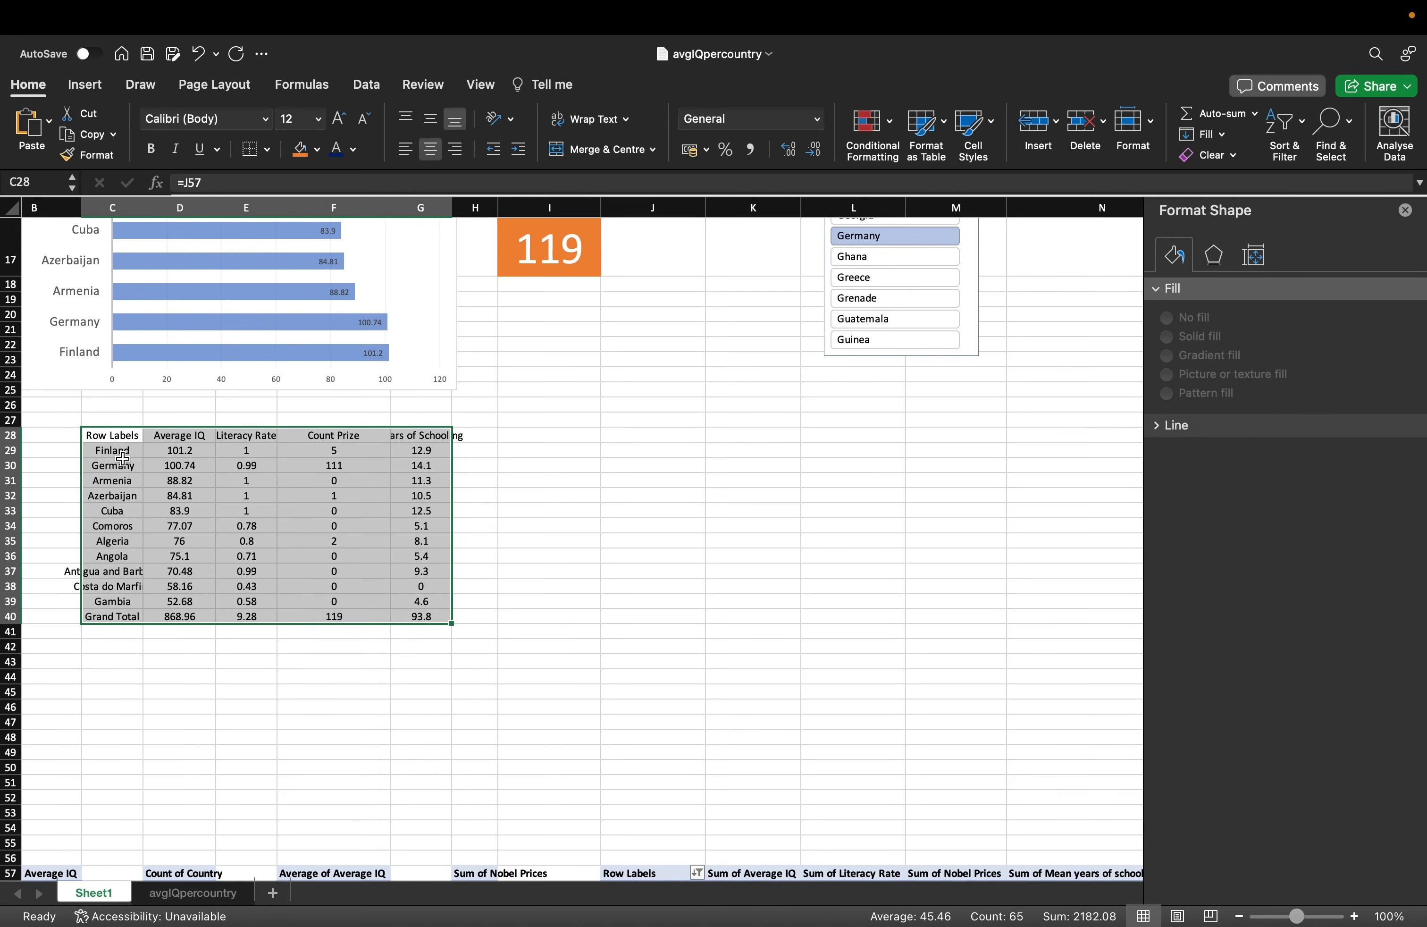
{"action": "left_click", "coordinate": [85, 84]}
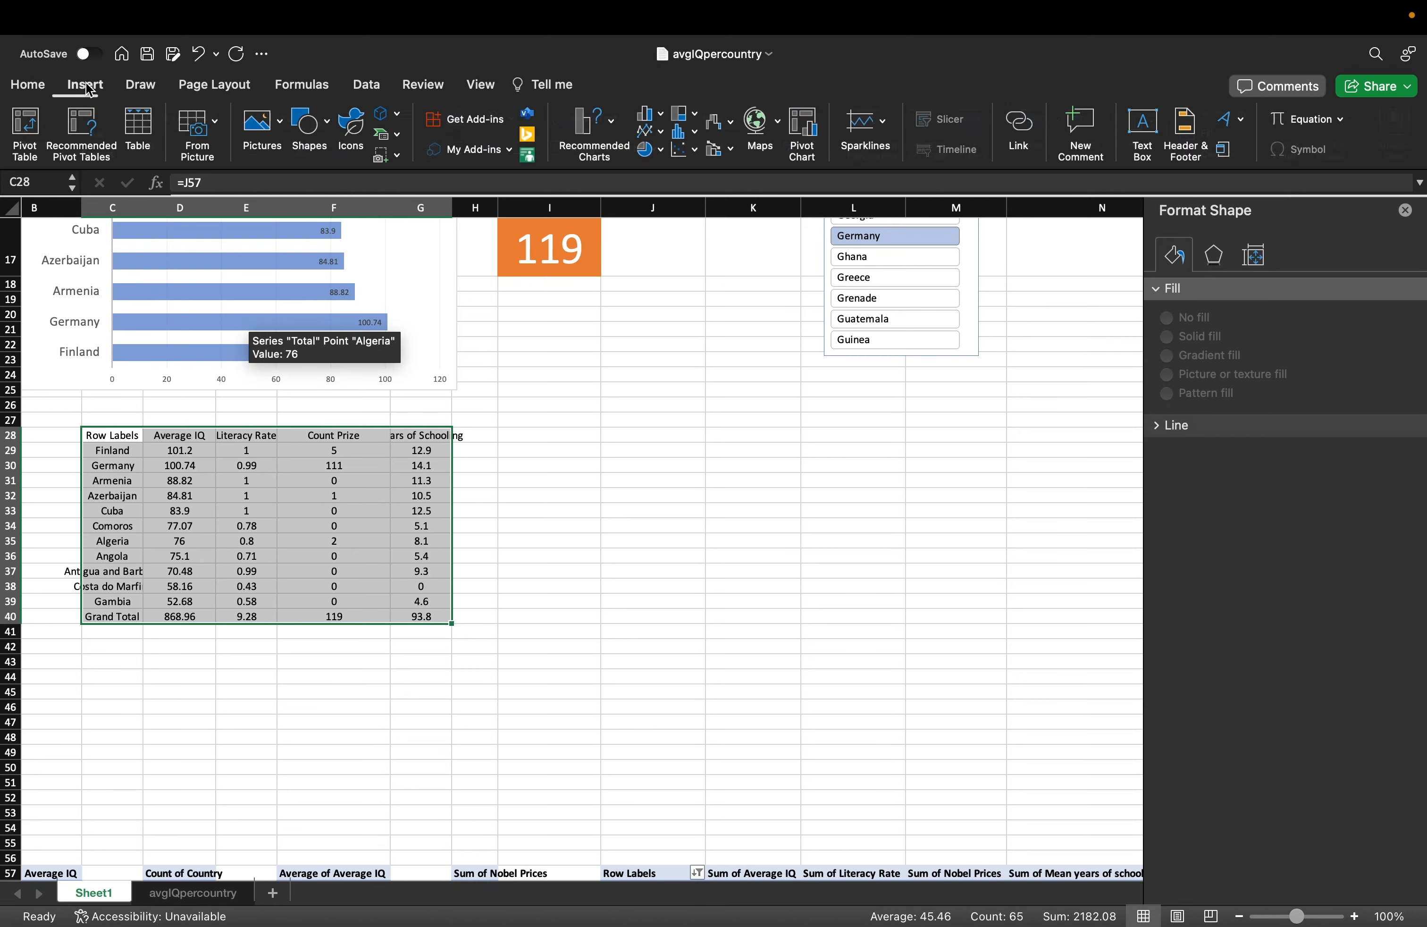
{"action": "left_click", "coordinate": [150, 152]}
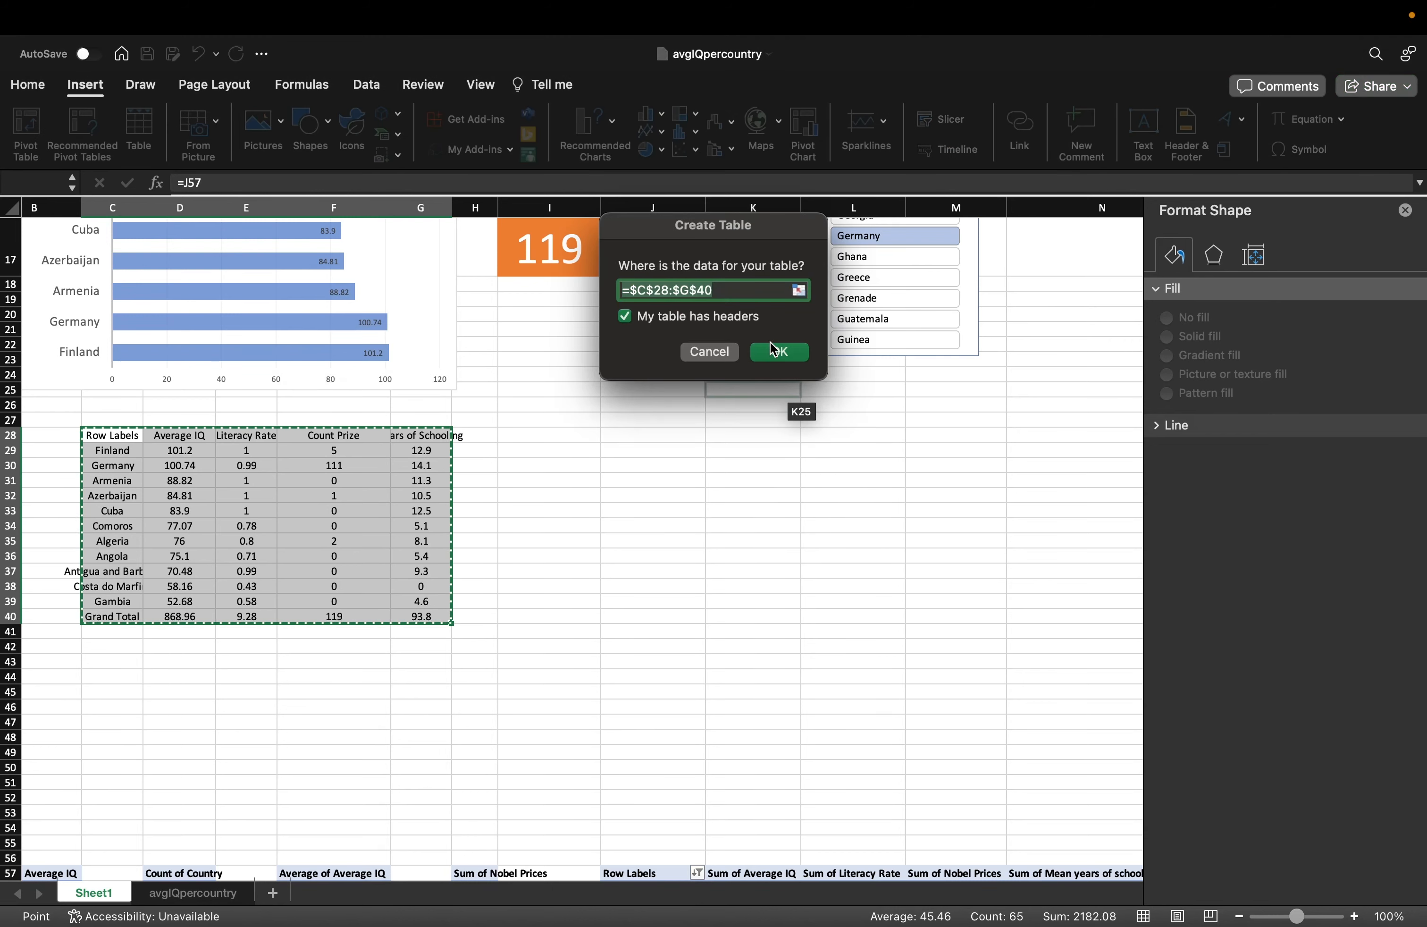
{"action": "left_click", "coordinate": [775, 349]}
{"action": "left_click", "coordinate": [661, 382]}
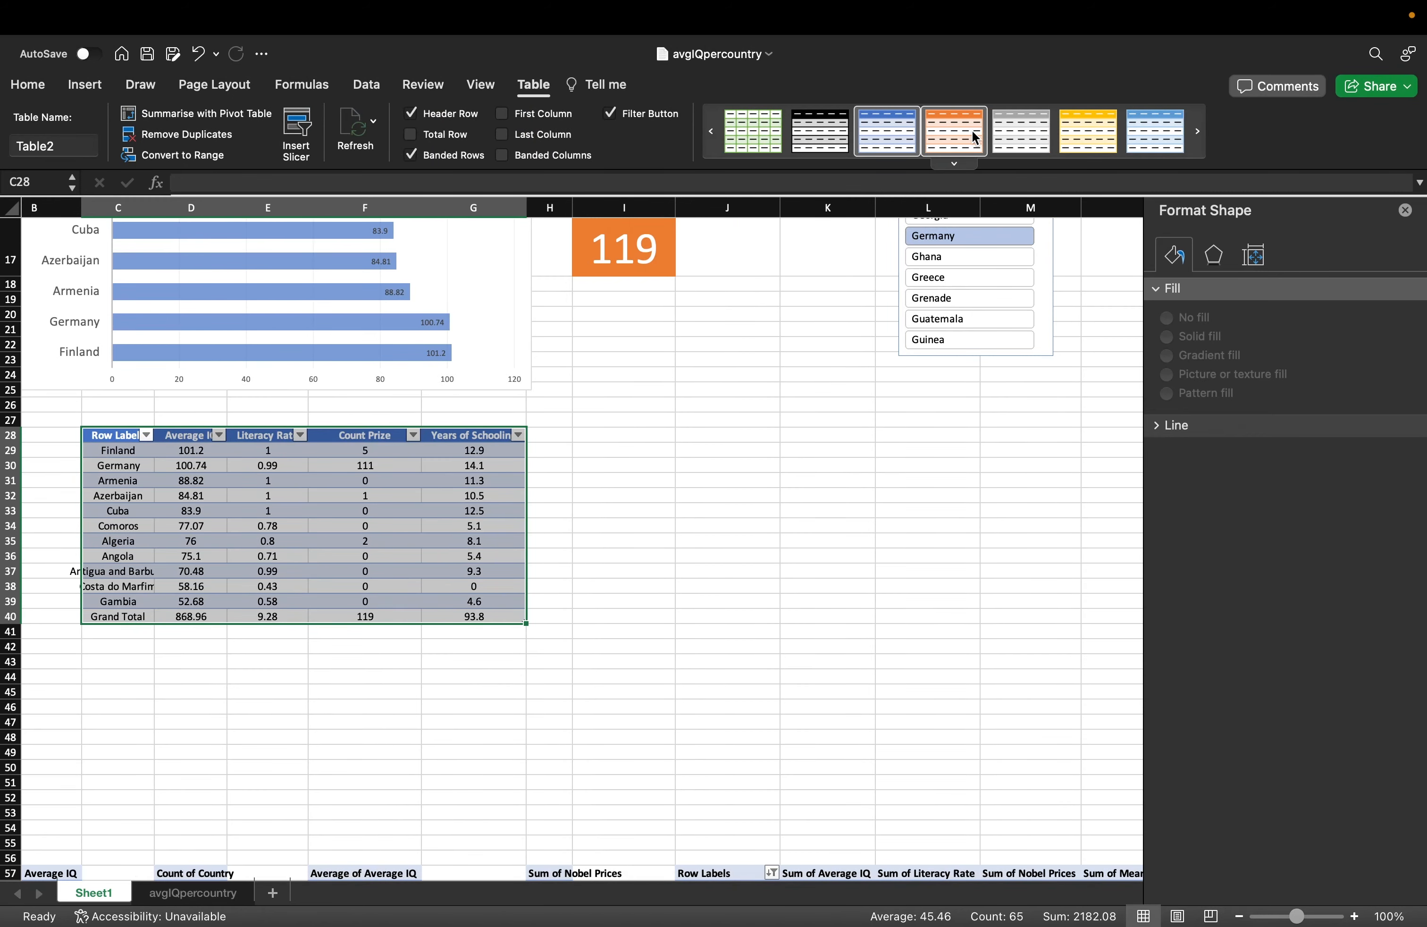
{"action": "left_click", "coordinate": [1023, 138]}
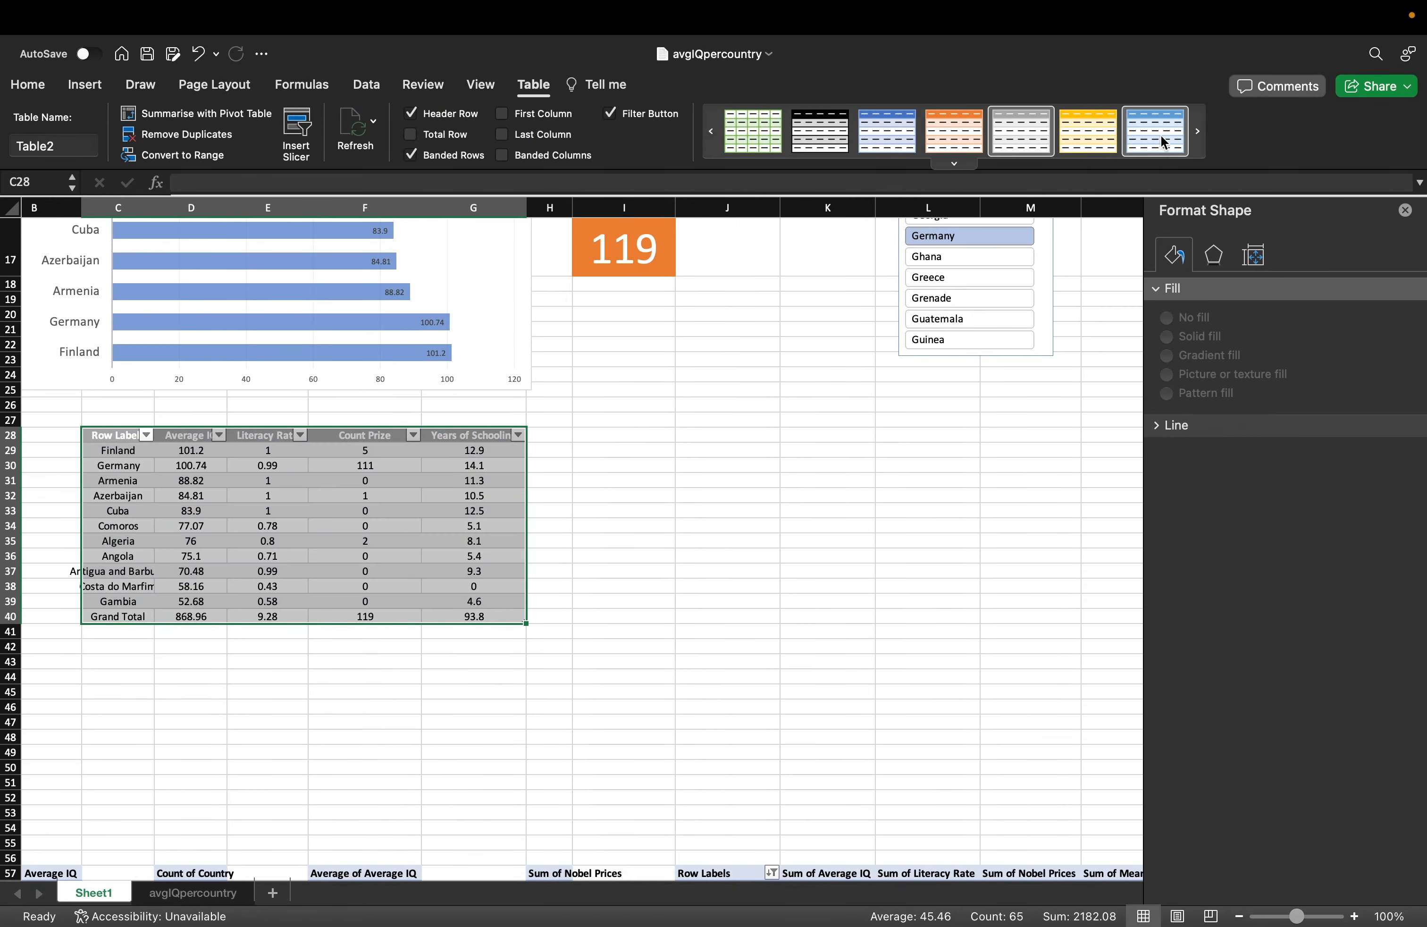
{"action": "left_click", "coordinate": [1198, 131]}
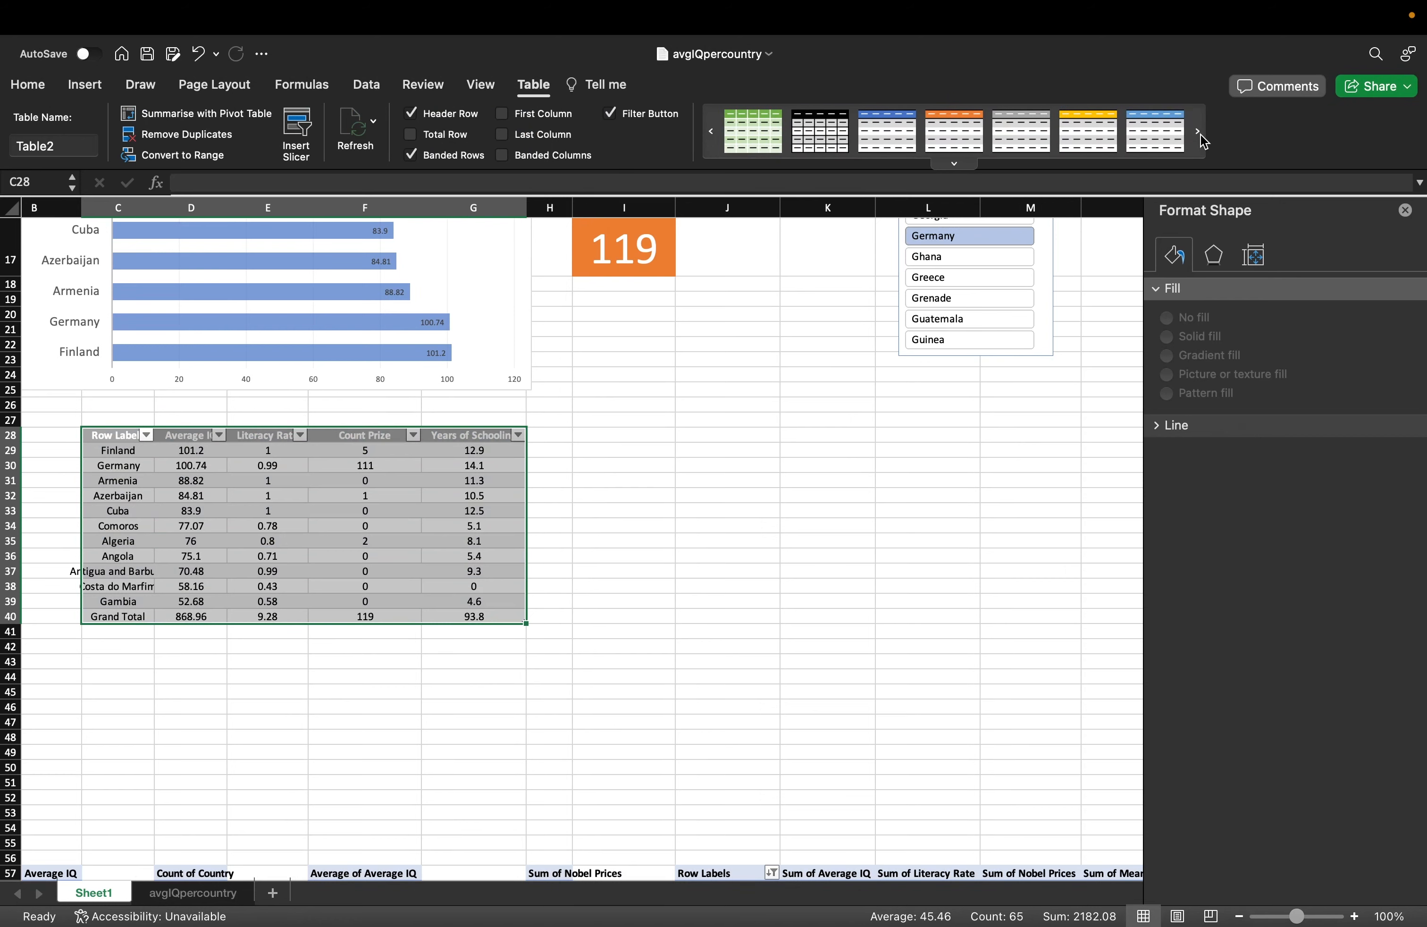
{"action": "left_click", "coordinate": [865, 133]}
{"action": "left_click", "coordinate": [549, 539]}
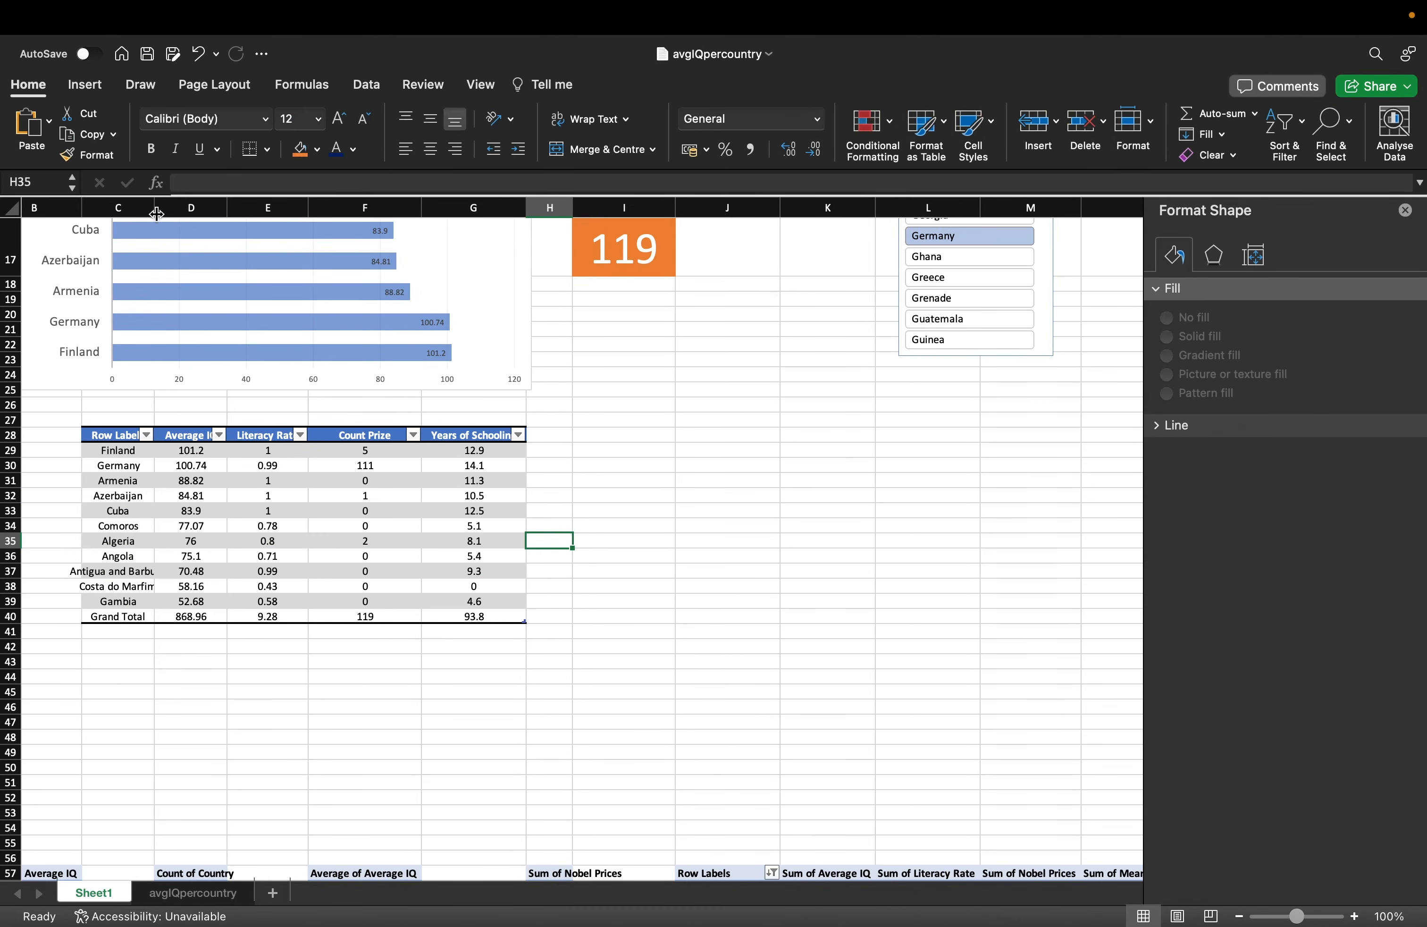
Widen columns C and D and apply a Red-Yellow-Green colour scale to D29:D40.
{"action": "left_click_drag", "start_coordinate": [156, 213], "coordinate": [178, 379]}
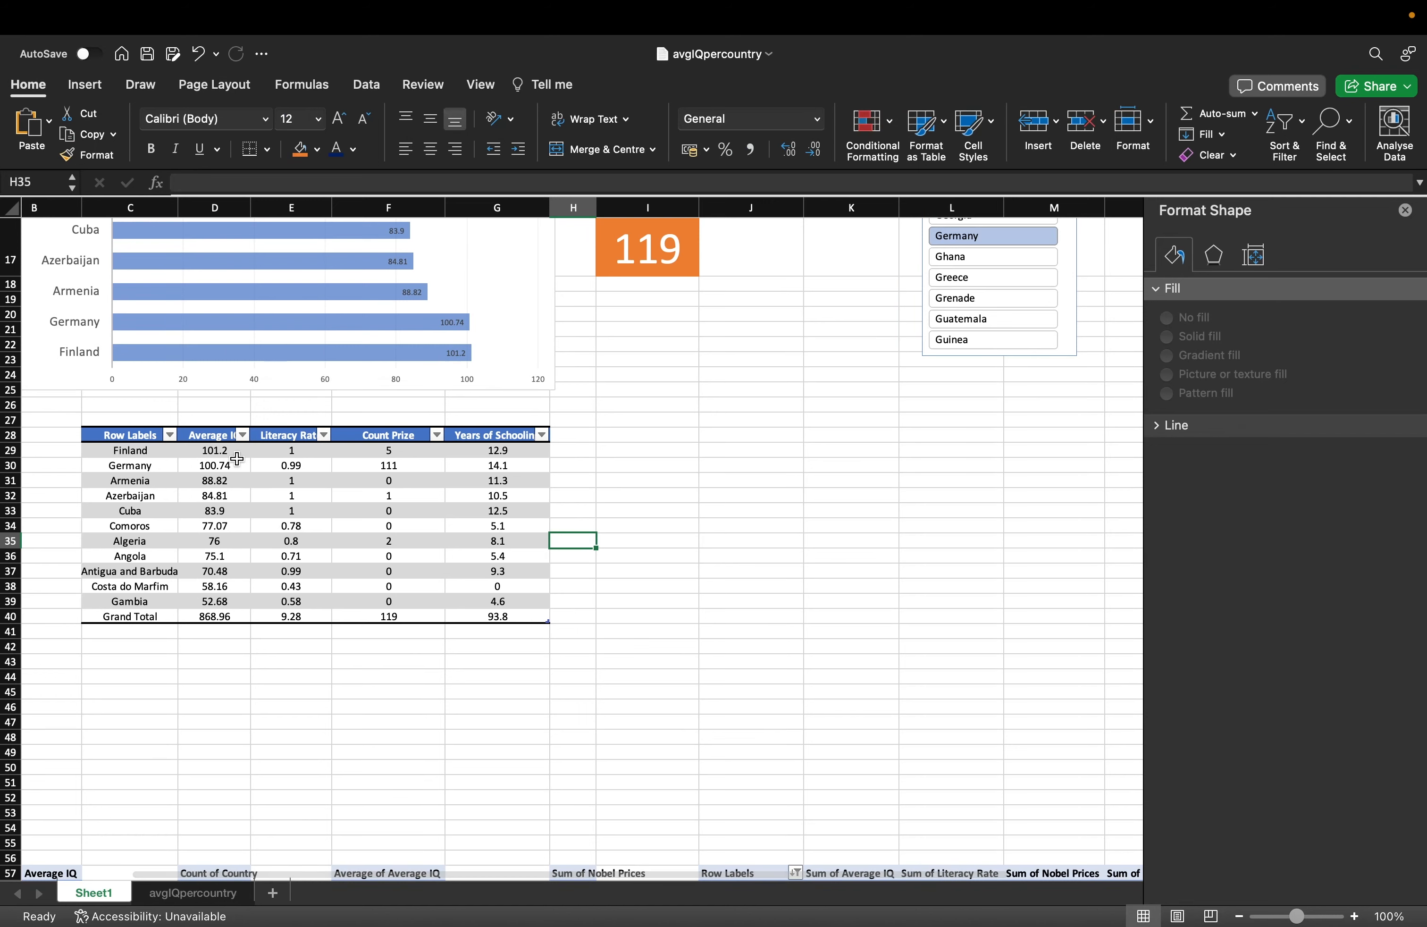
{"action": "left_click_drag", "start_coordinate": [250, 207], "coordinate": [268, 207]}
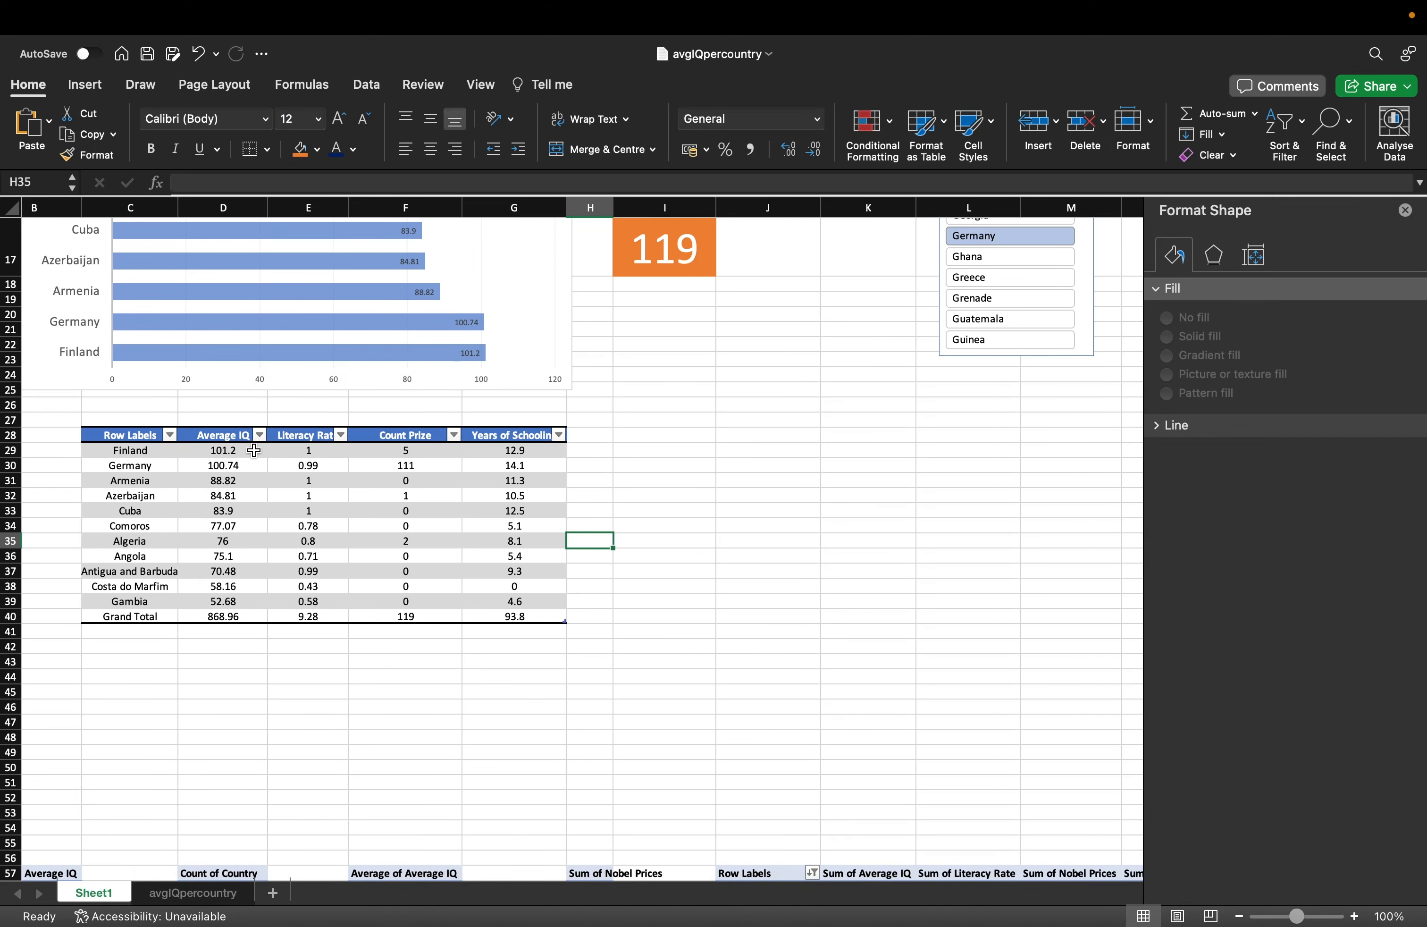
{"action": "left_click_drag", "start_coordinate": [254, 450], "coordinate": [241, 616]}
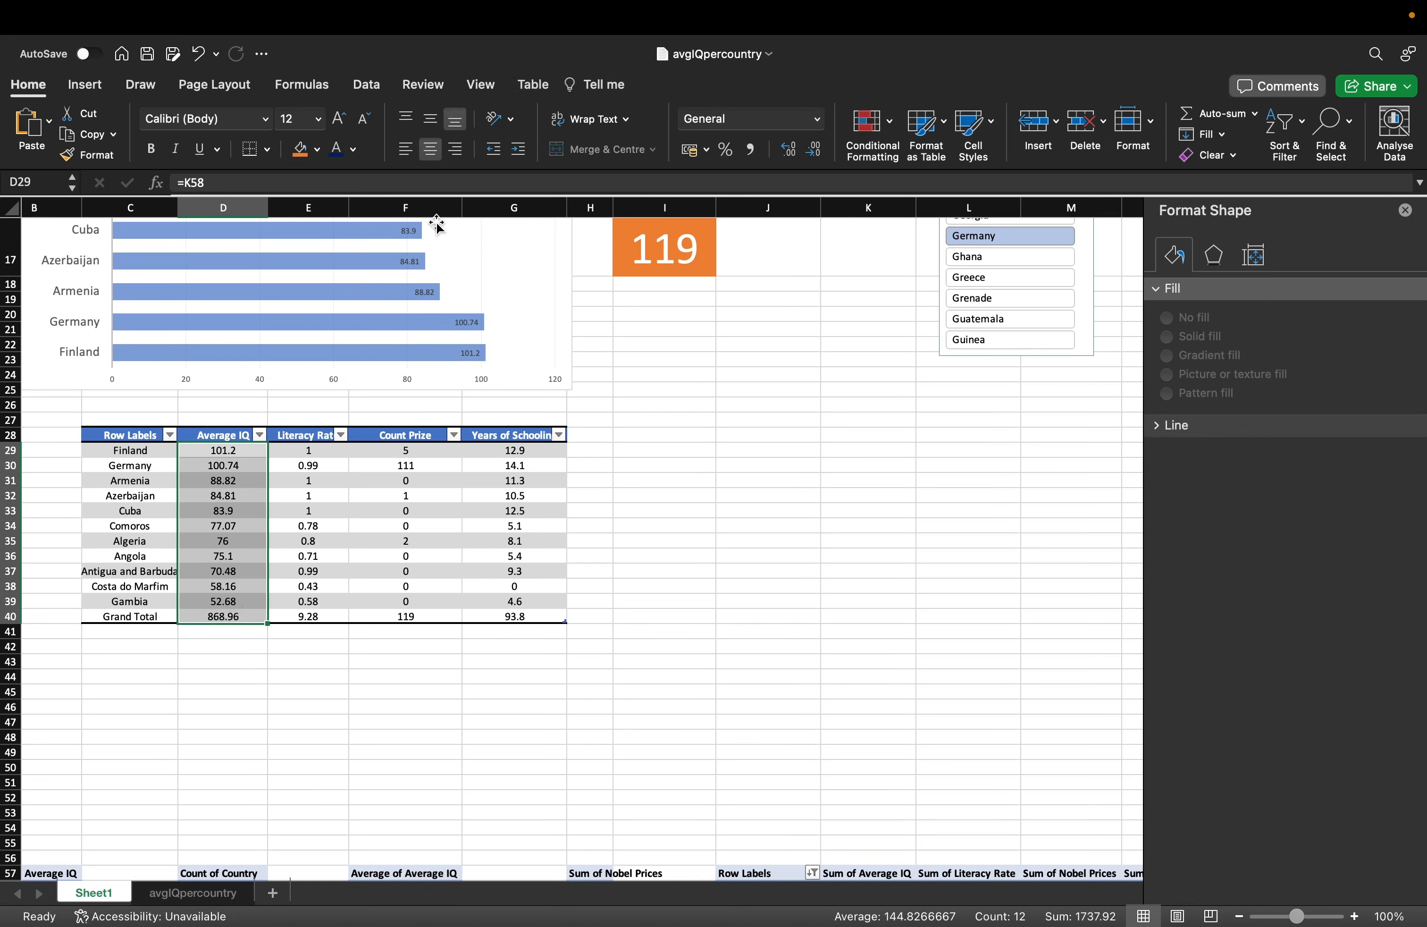
{"action": "left_click", "coordinate": [871, 123]}
{"action": "mouse_move", "coordinate": [941, 223]}
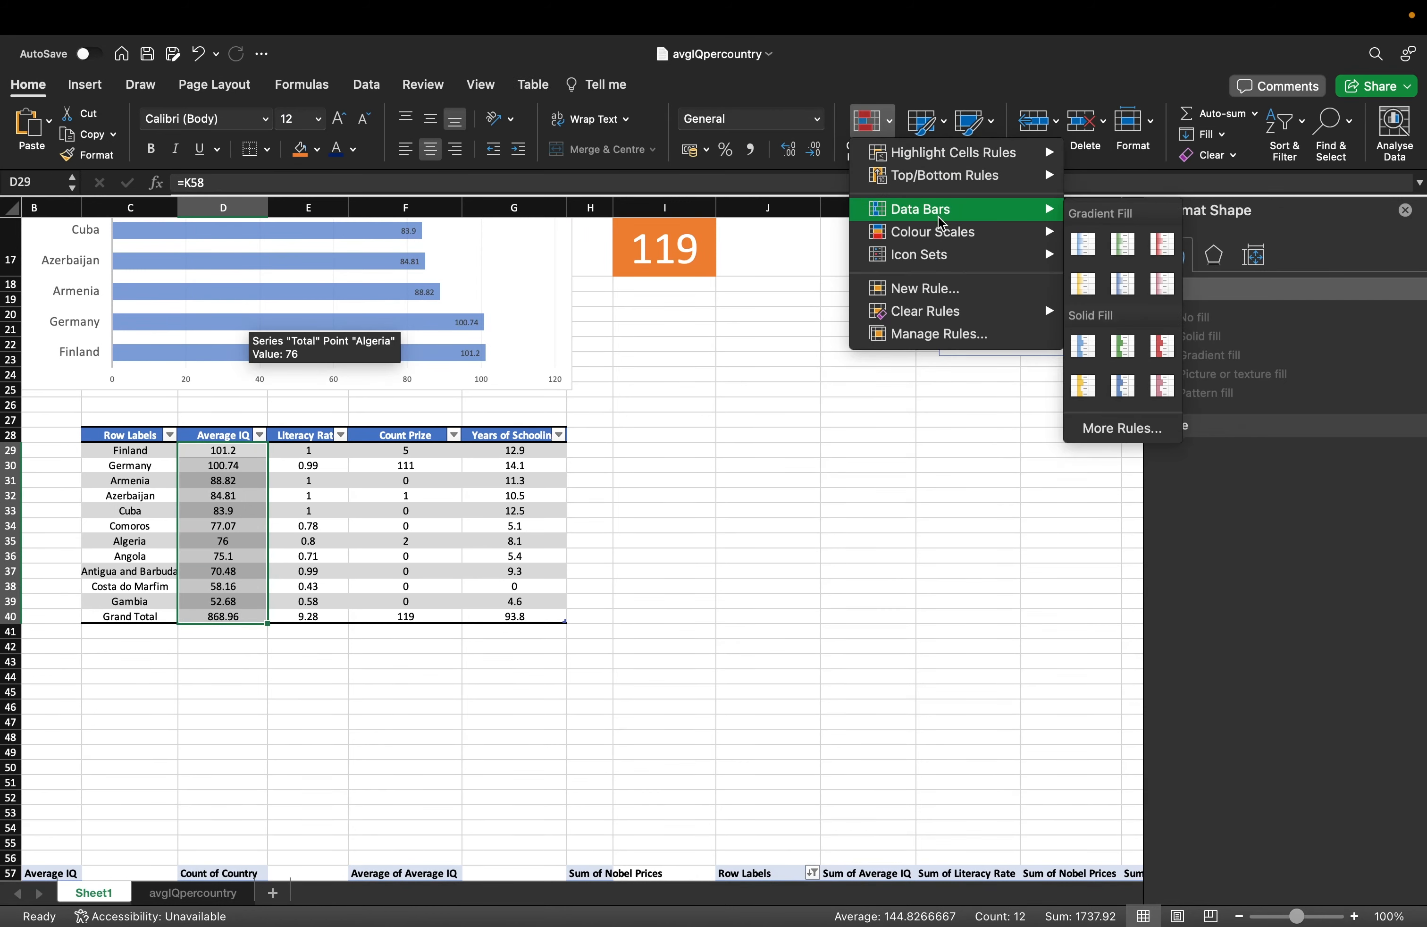
{"action": "left_click", "coordinate": [1124, 244]}
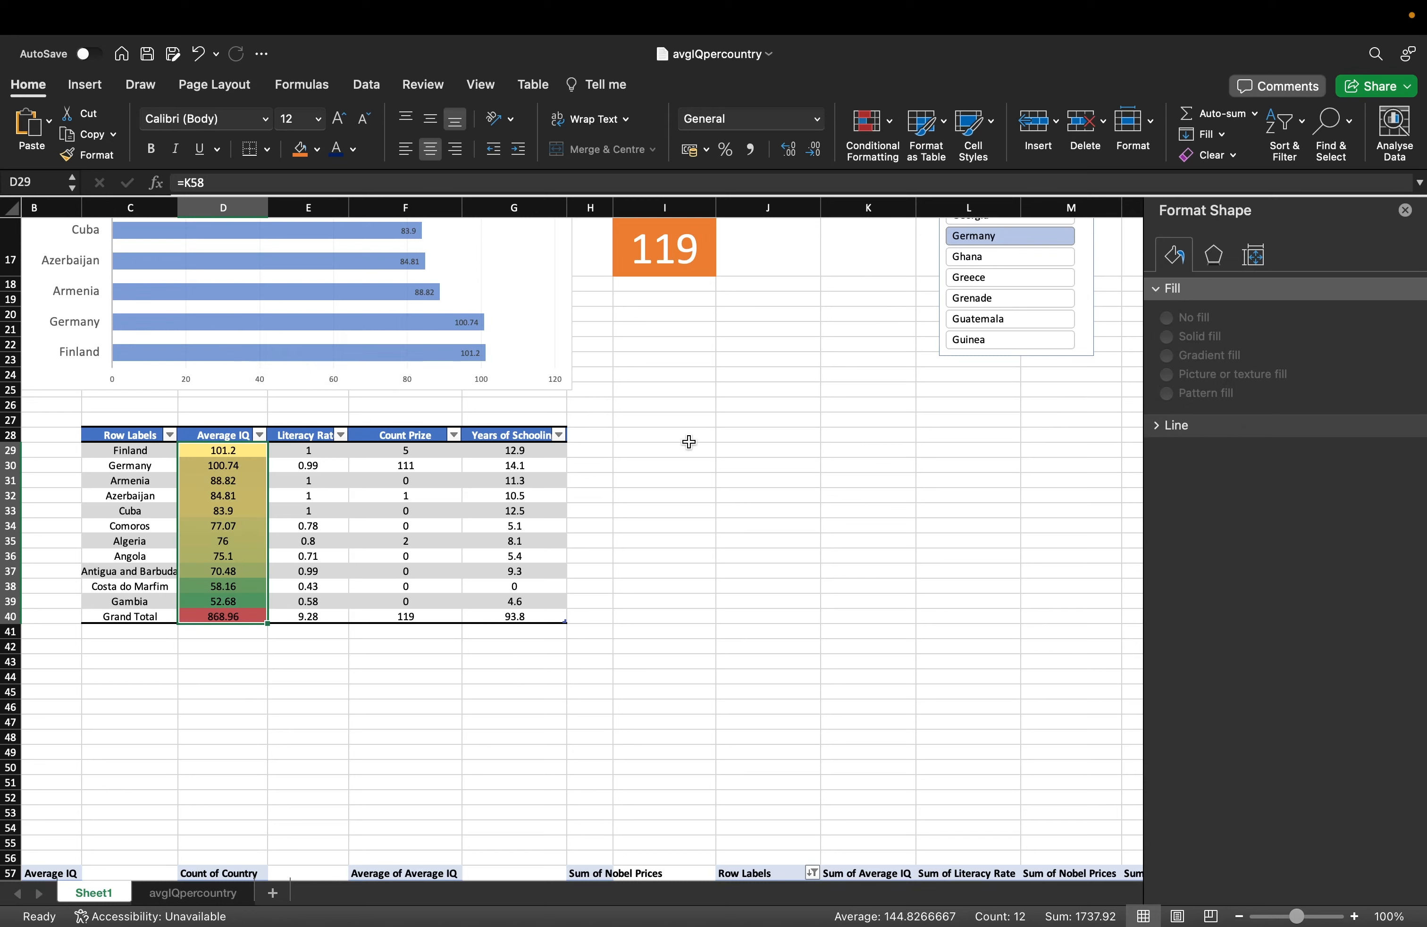
{"action": "left_click", "coordinate": [663, 479]}
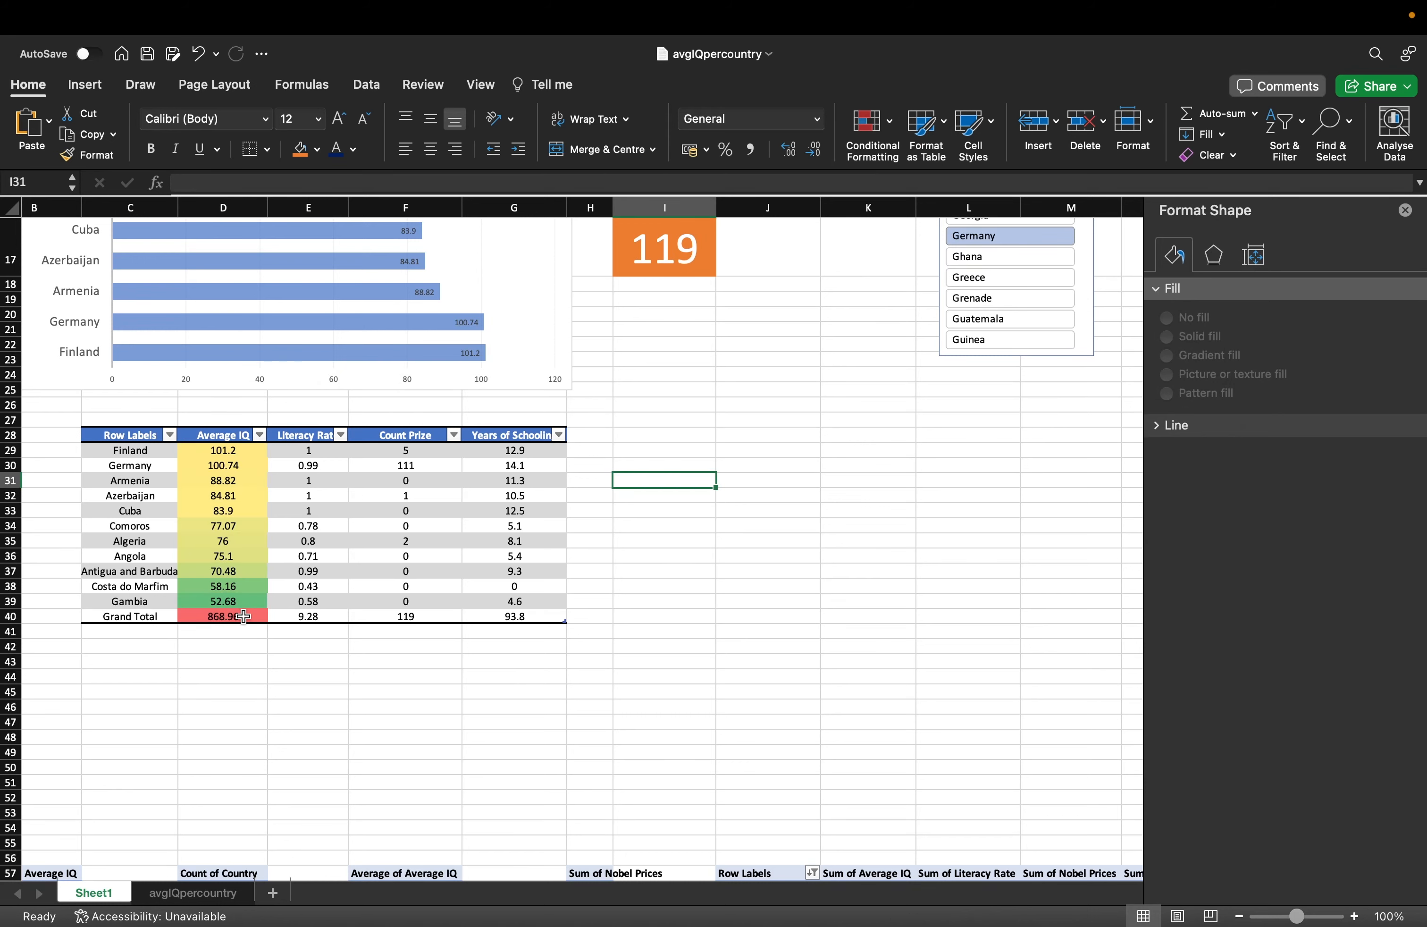
Reapply the Red-Yellow-Green colour scale to only the country values D29:D39.
{"action": "mouse_move", "coordinate": [243, 615]}
{"action": "left_mouse_down"}
{"action": "mouse_move", "coordinate": [238, 451]}
{"action": "mouse_move", "coordinate": [237, 602]}
{"action": "left_mouse_up"}
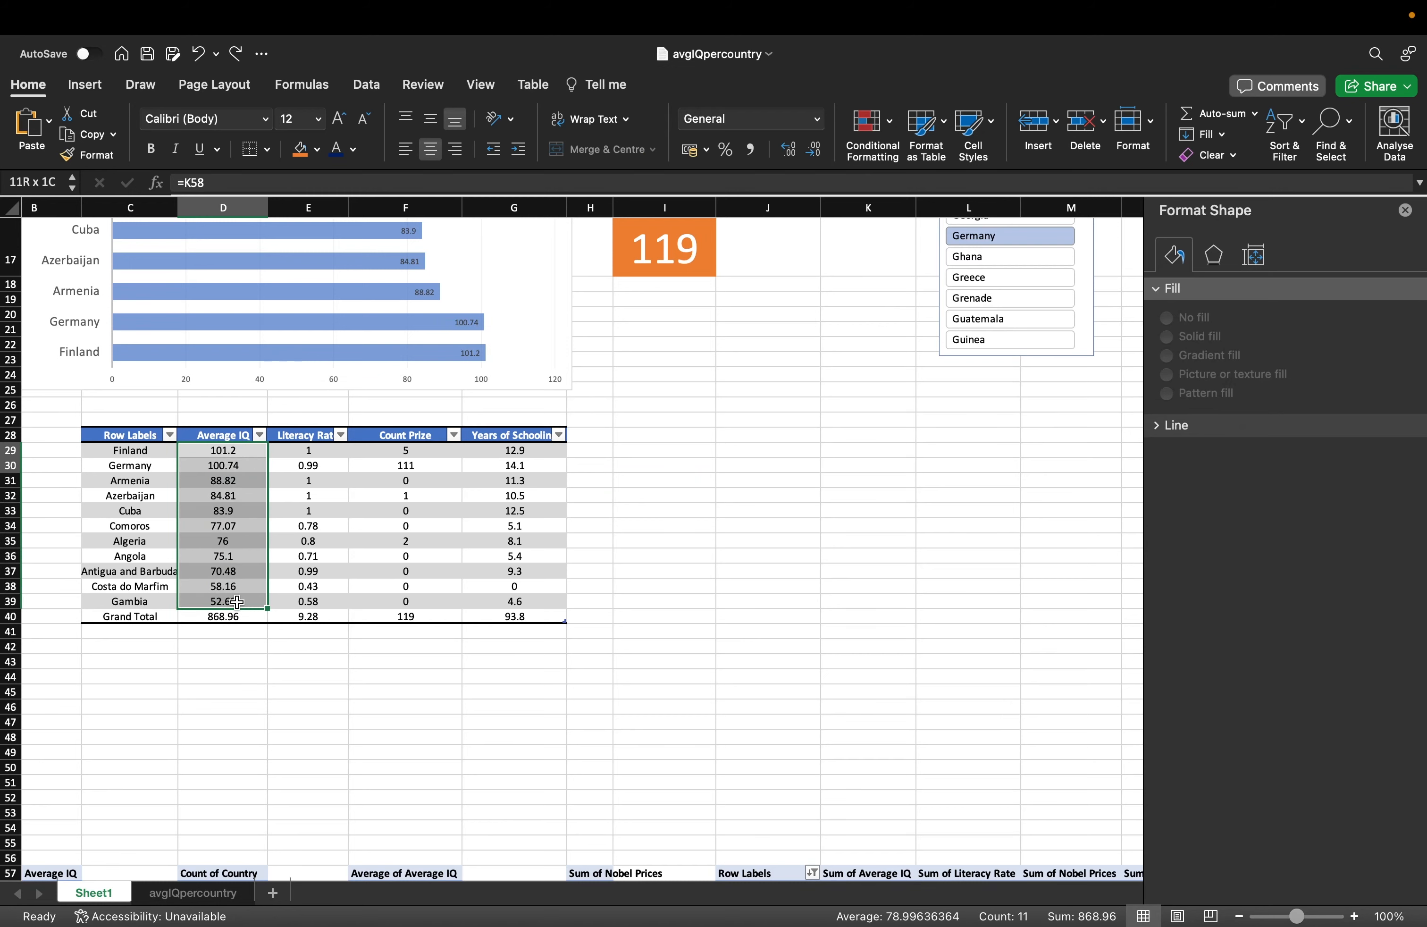
{"action": "left_click", "coordinate": [873, 149]}
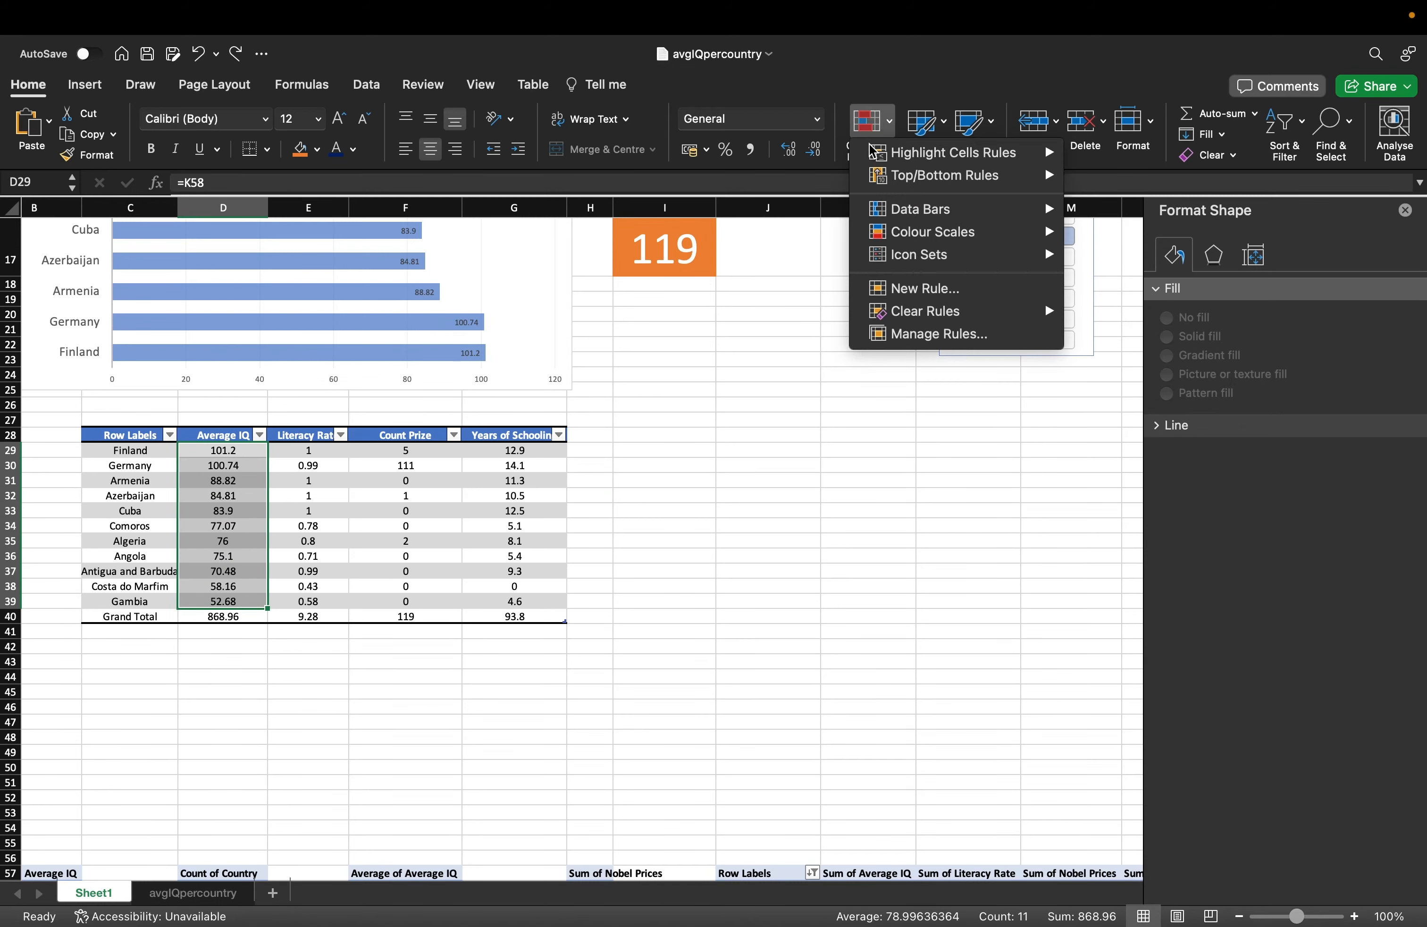
{"action": "mouse_move", "coordinate": [933, 232]}
{"action": "left_click", "coordinate": [1123, 244]}
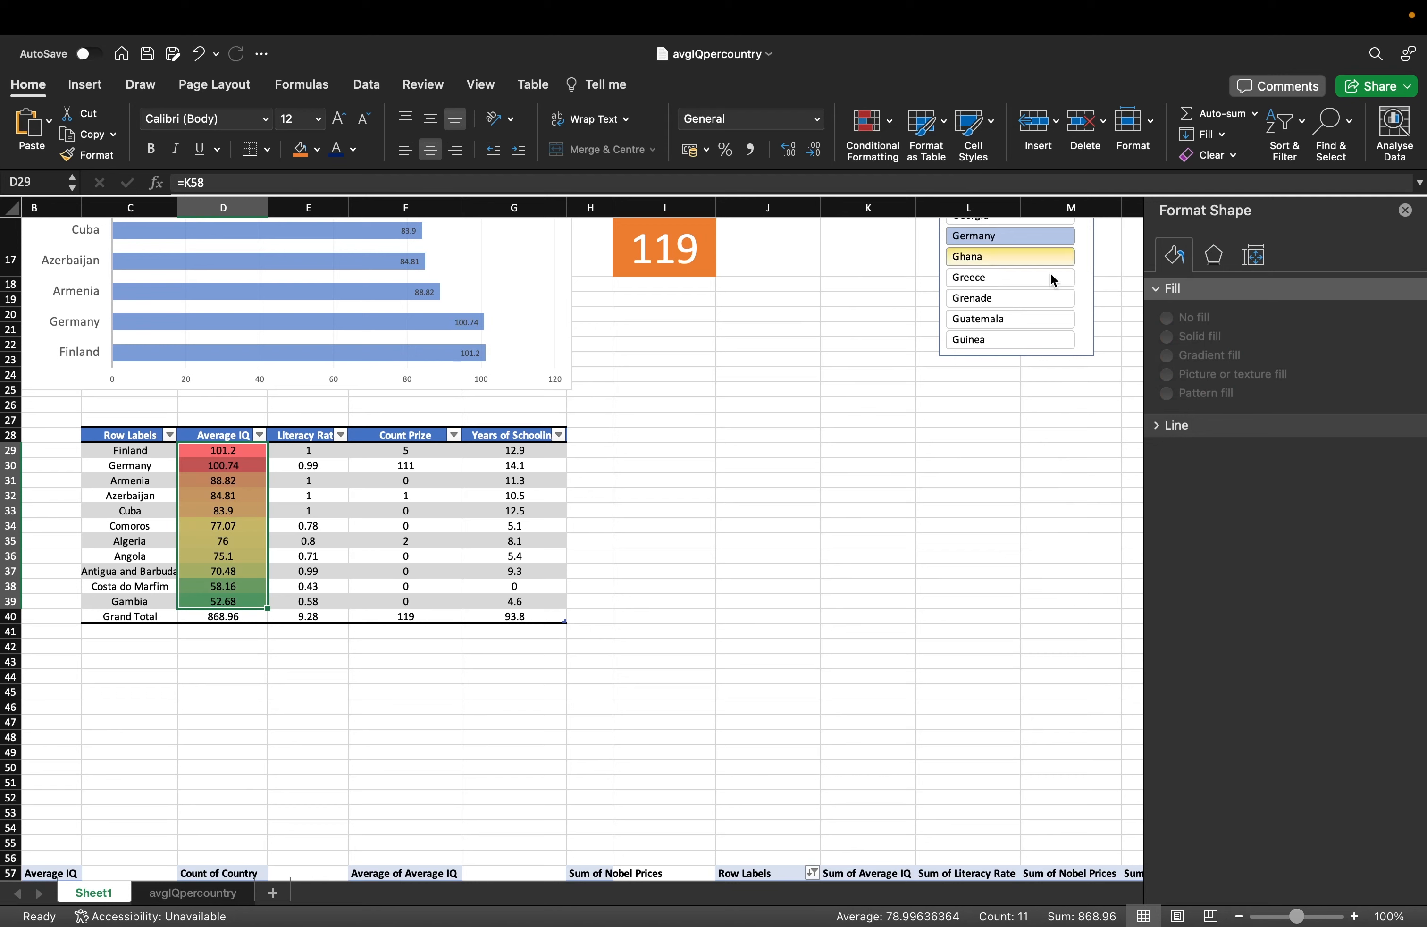
{"action": "left_click", "coordinate": [692, 540]}
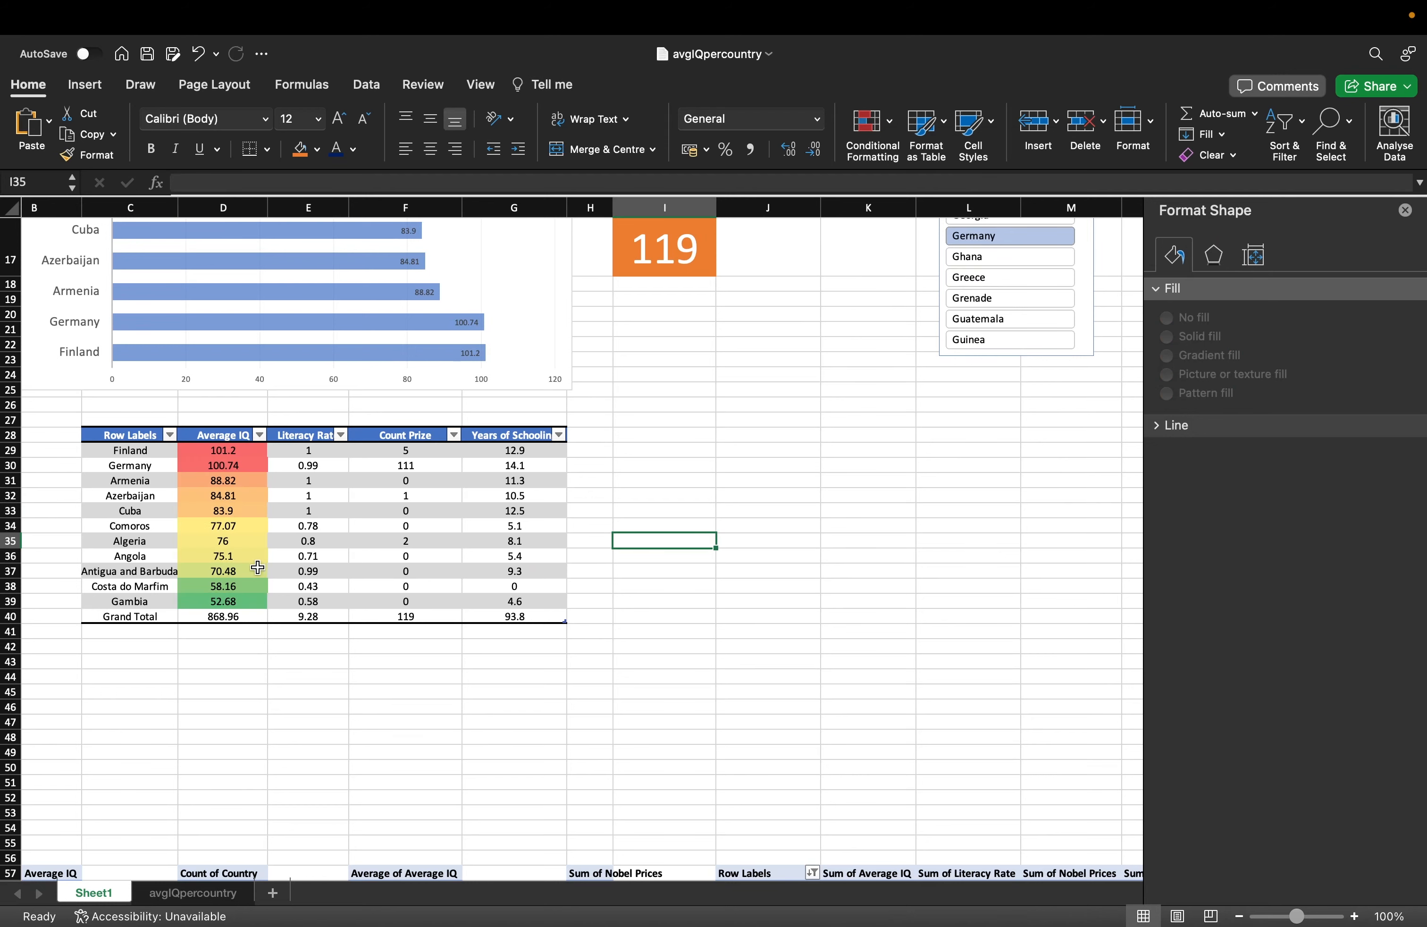
{"action": "scroll", "coordinate": [257, 567], "scroll_direction": "up", "scroll_amount": 8}
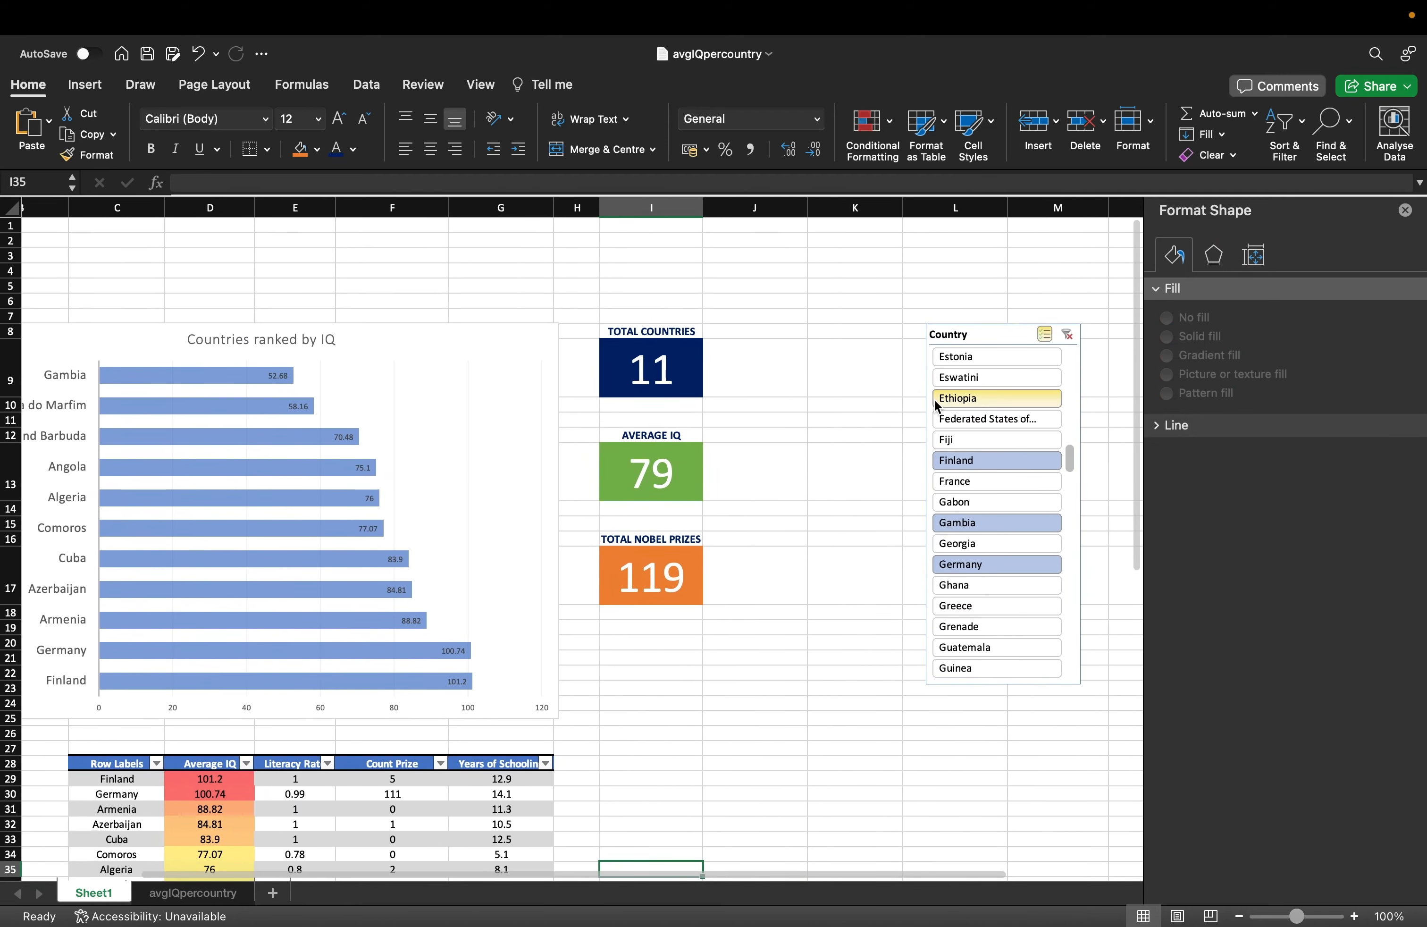
Drag the Country slicer left beside the KPI cards and turn off gridlines for the whole sheet.
{"action": "left_click_drag", "start_coordinate": [991, 332], "coordinate": [799, 327]}
{"action": "left_click", "coordinate": [397, 267]}
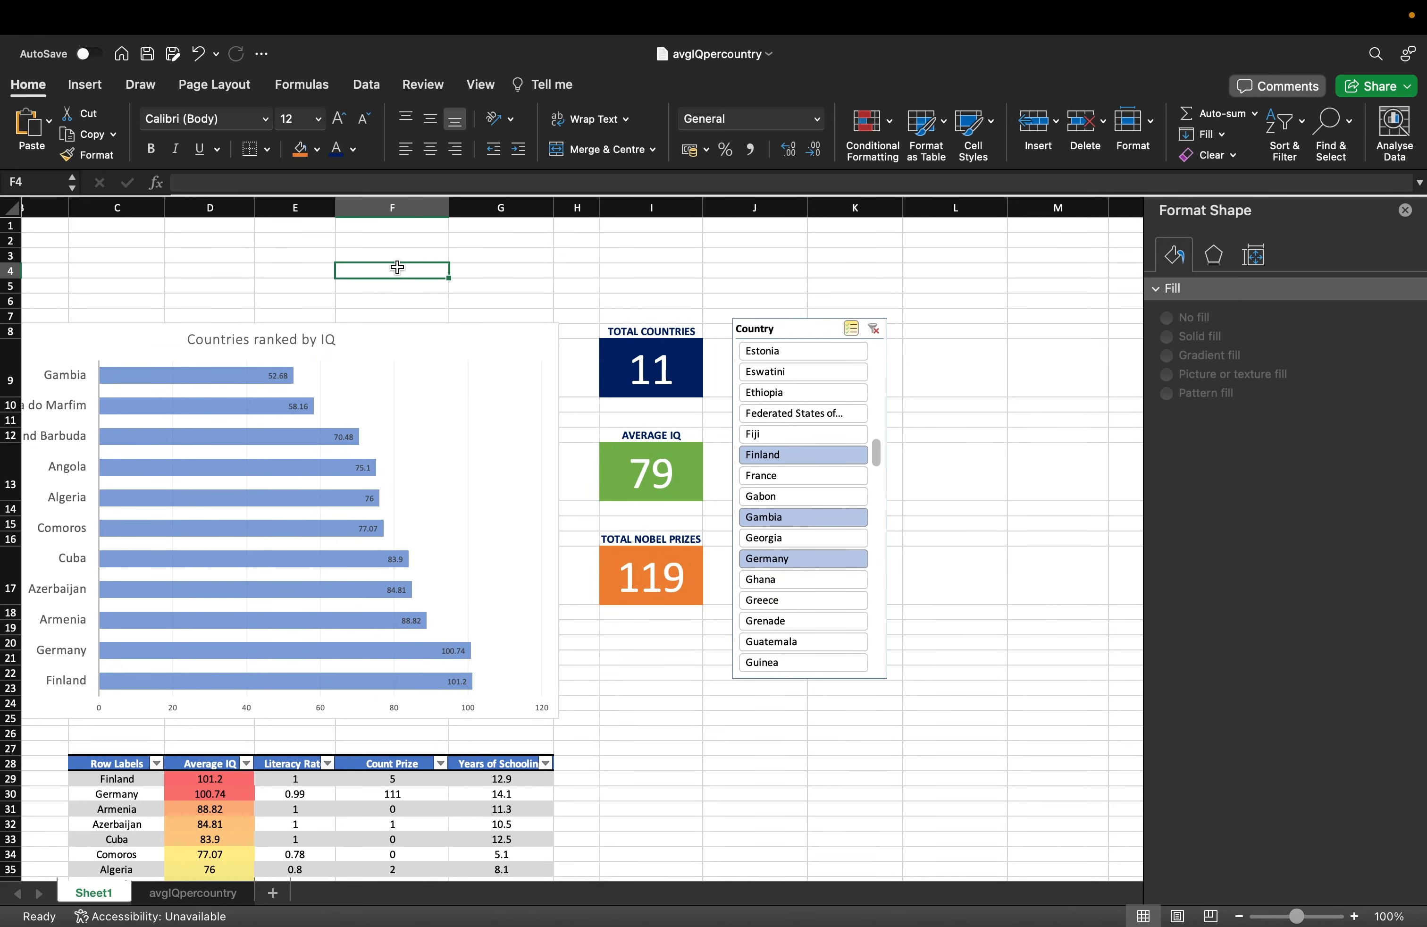
{"action": "left_click", "coordinate": [6, 211]}
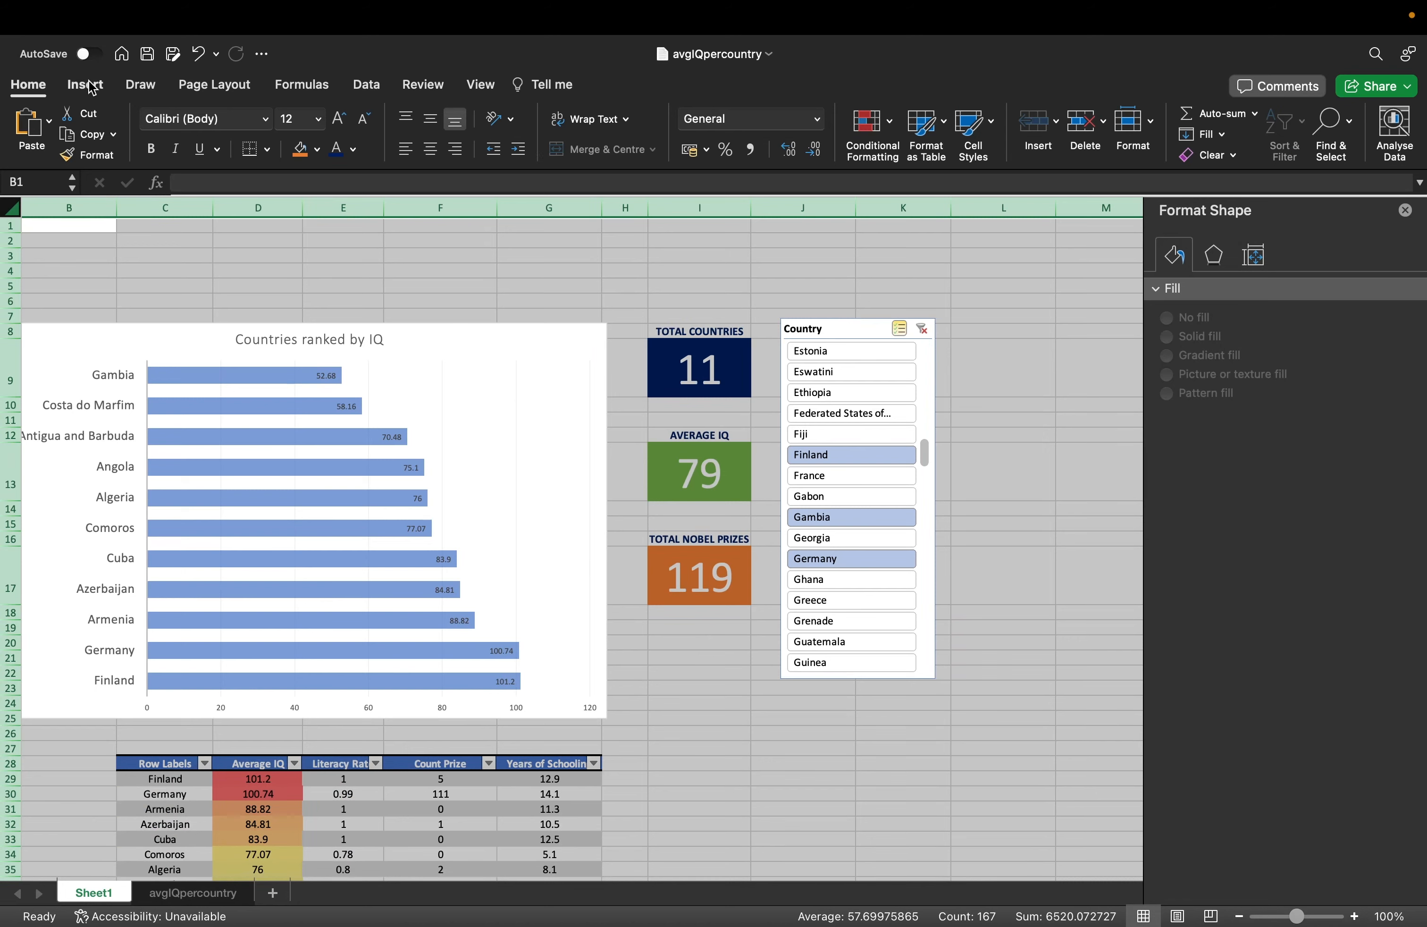
{"action": "left_click", "coordinate": [493, 86]}
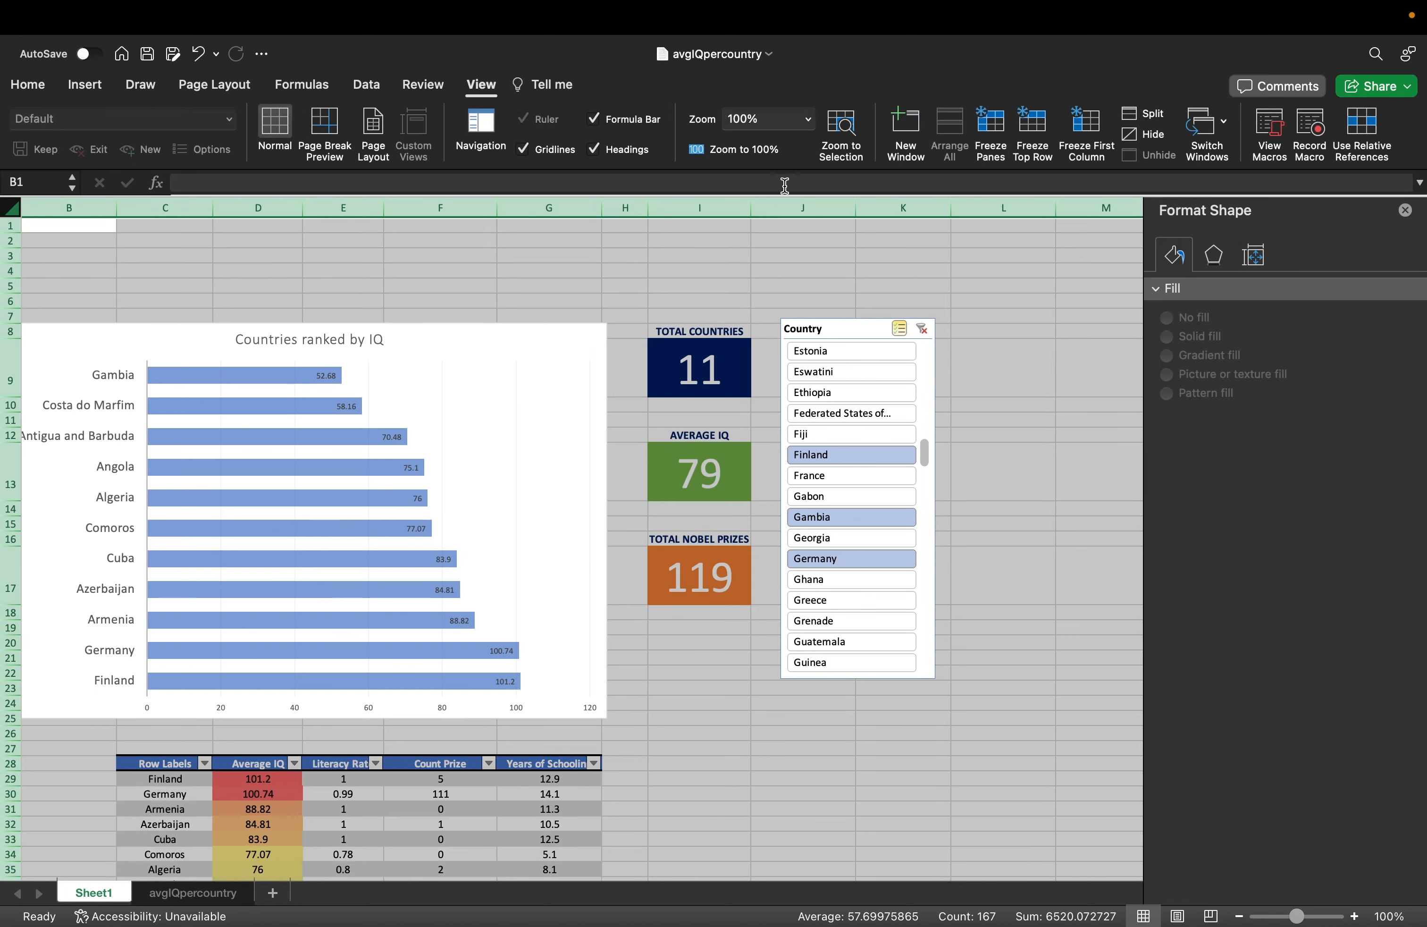
{"action": "left_click", "coordinate": [532, 151]}
Select cell C4 to hold the dashboard title.
{"action": "left_click", "coordinate": [468, 248]}
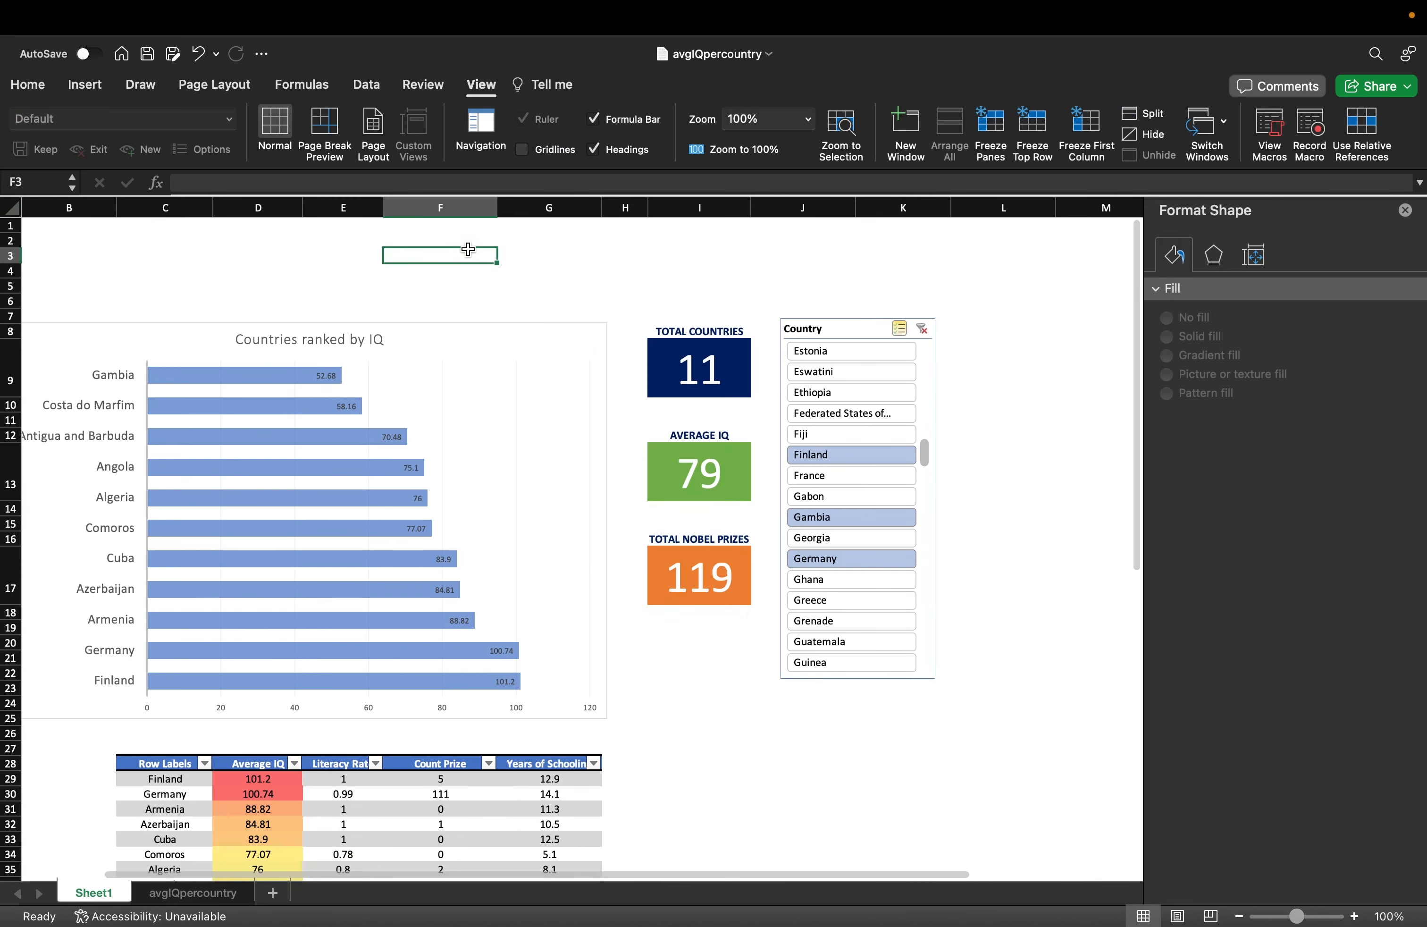
{"action": "left_click", "coordinate": [44, 273]}
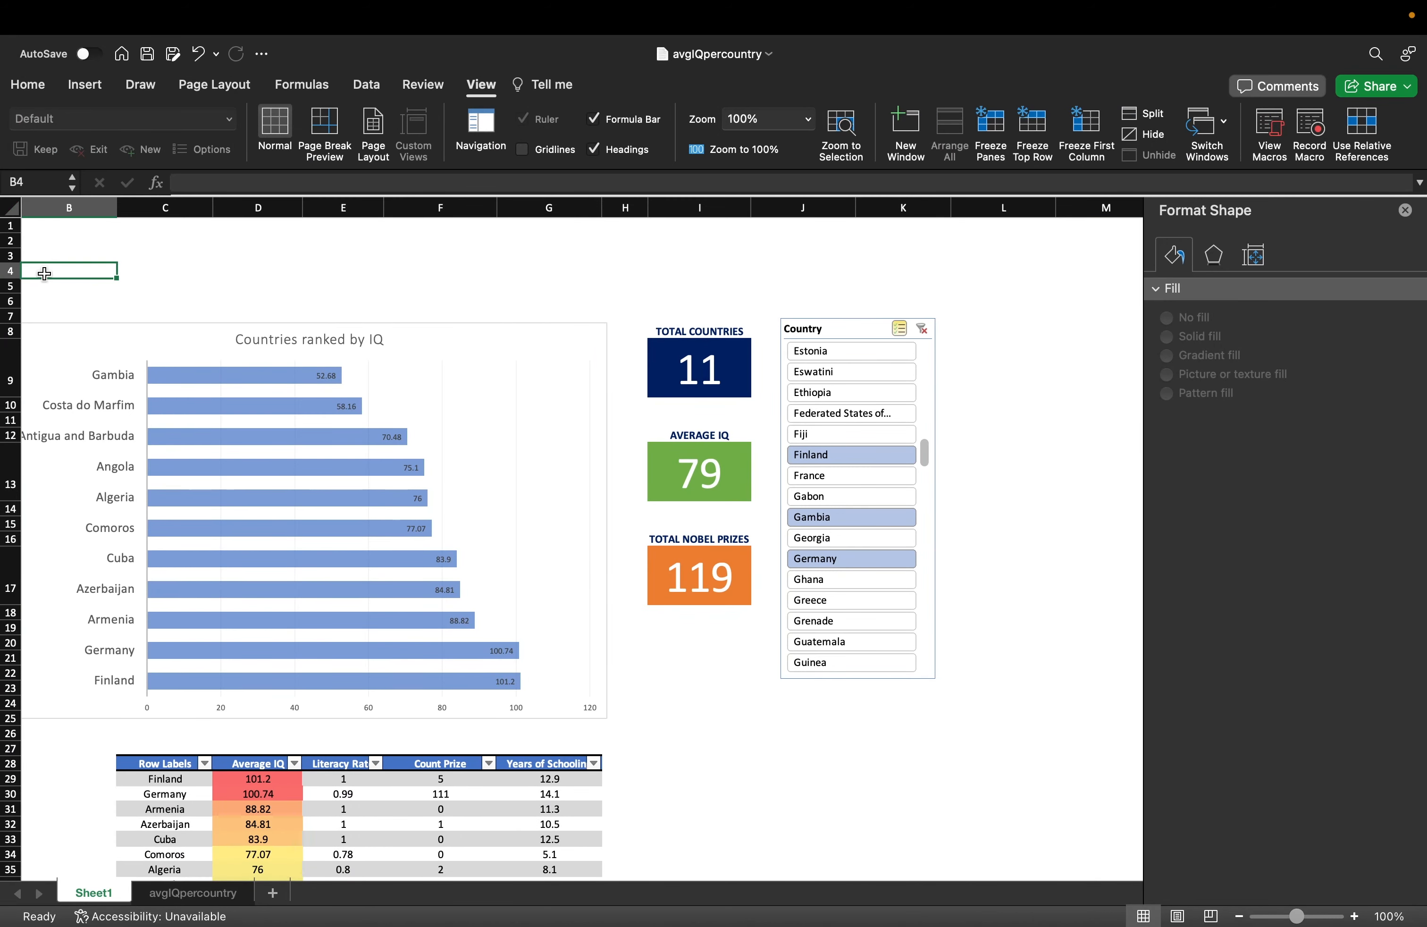
{"action": "left_click", "coordinate": [153, 273]}
Enter the title 'GLOBAL IQ DASHBOARD' in cell C4.
{"action": "type", "text": "GL"}
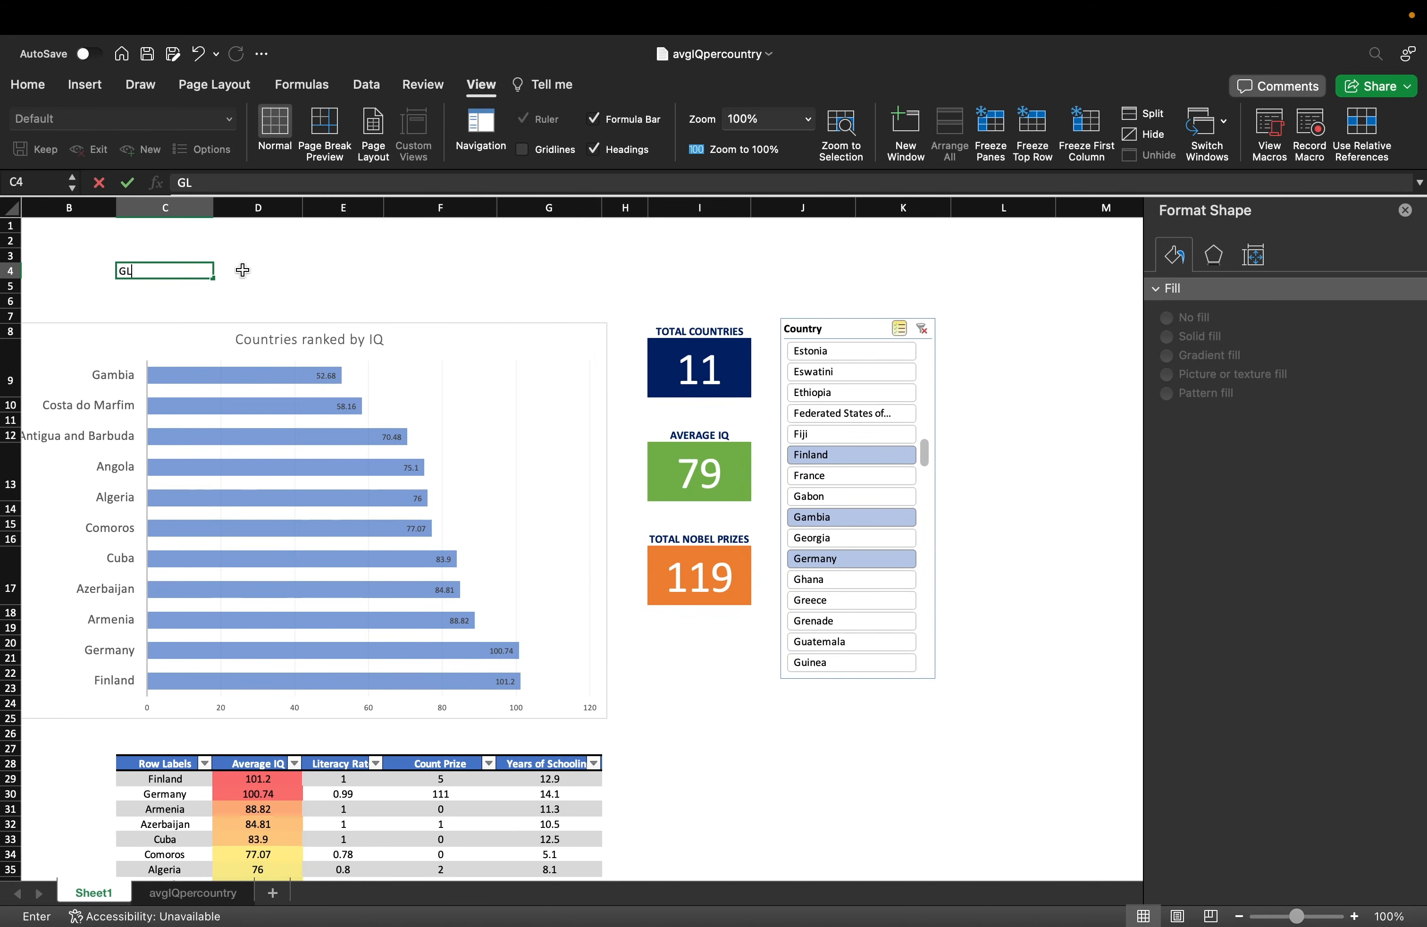
{"action": "type", "text": "OBAL IQ DASHVB"}
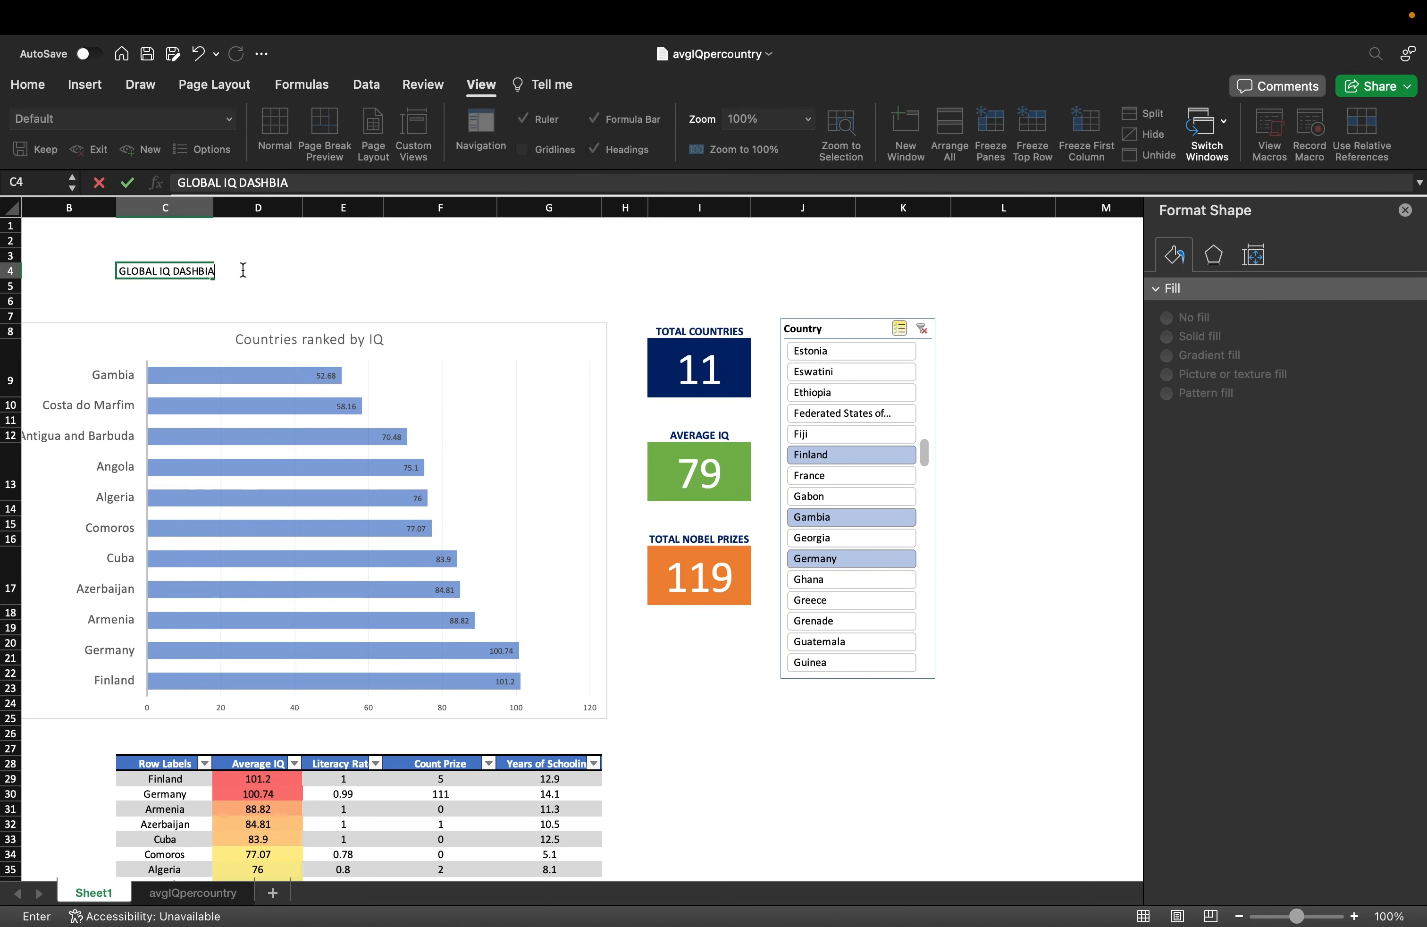
{"action": "type", "text": "OARD"}
{"action": "key", "text": "Up"}
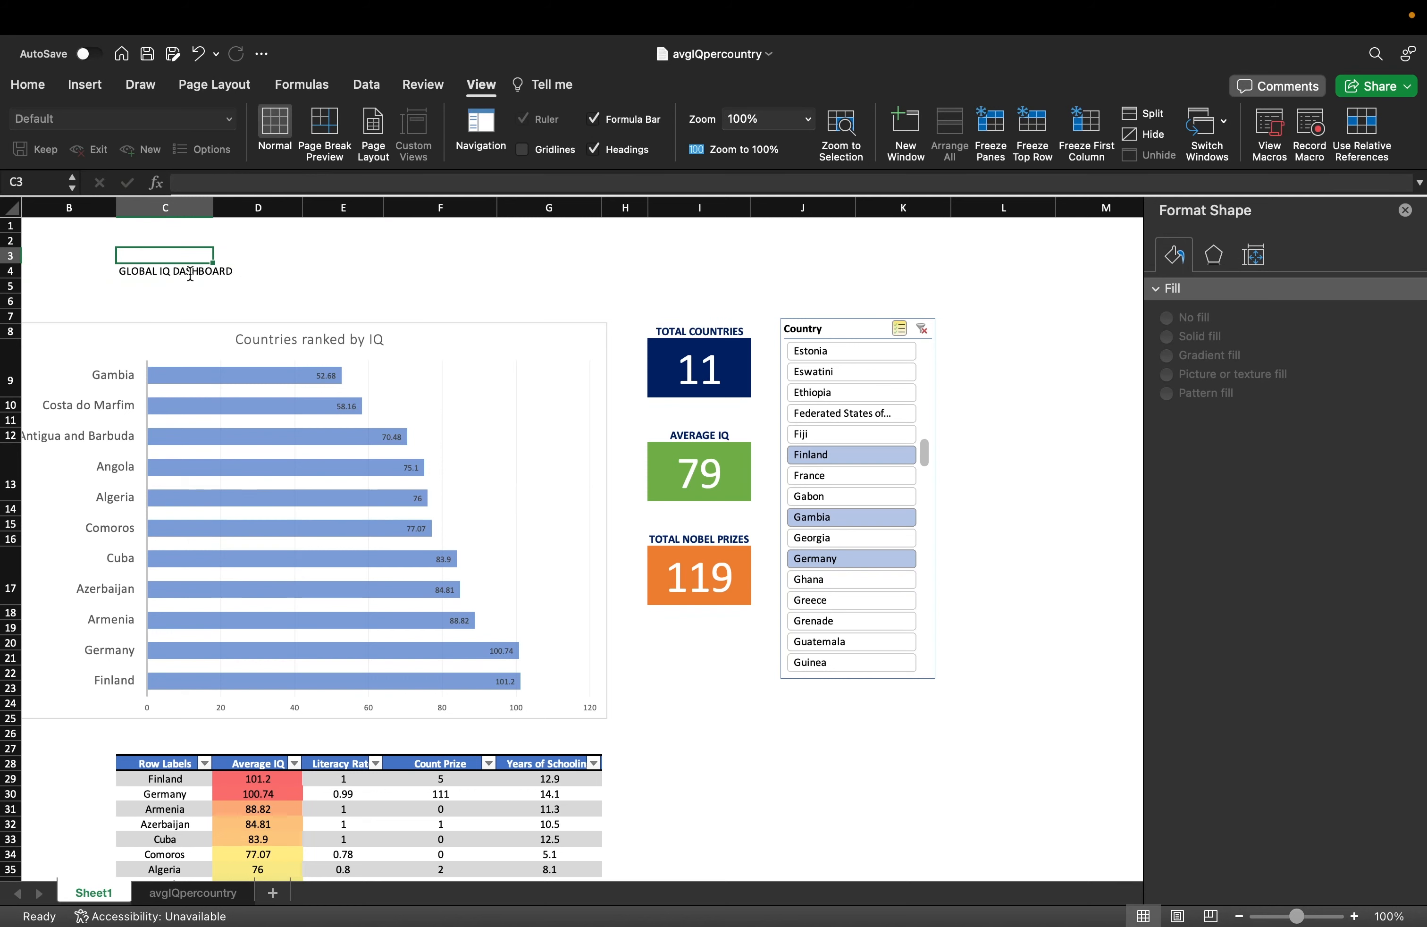
{"action": "left_click", "coordinate": [144, 276]}
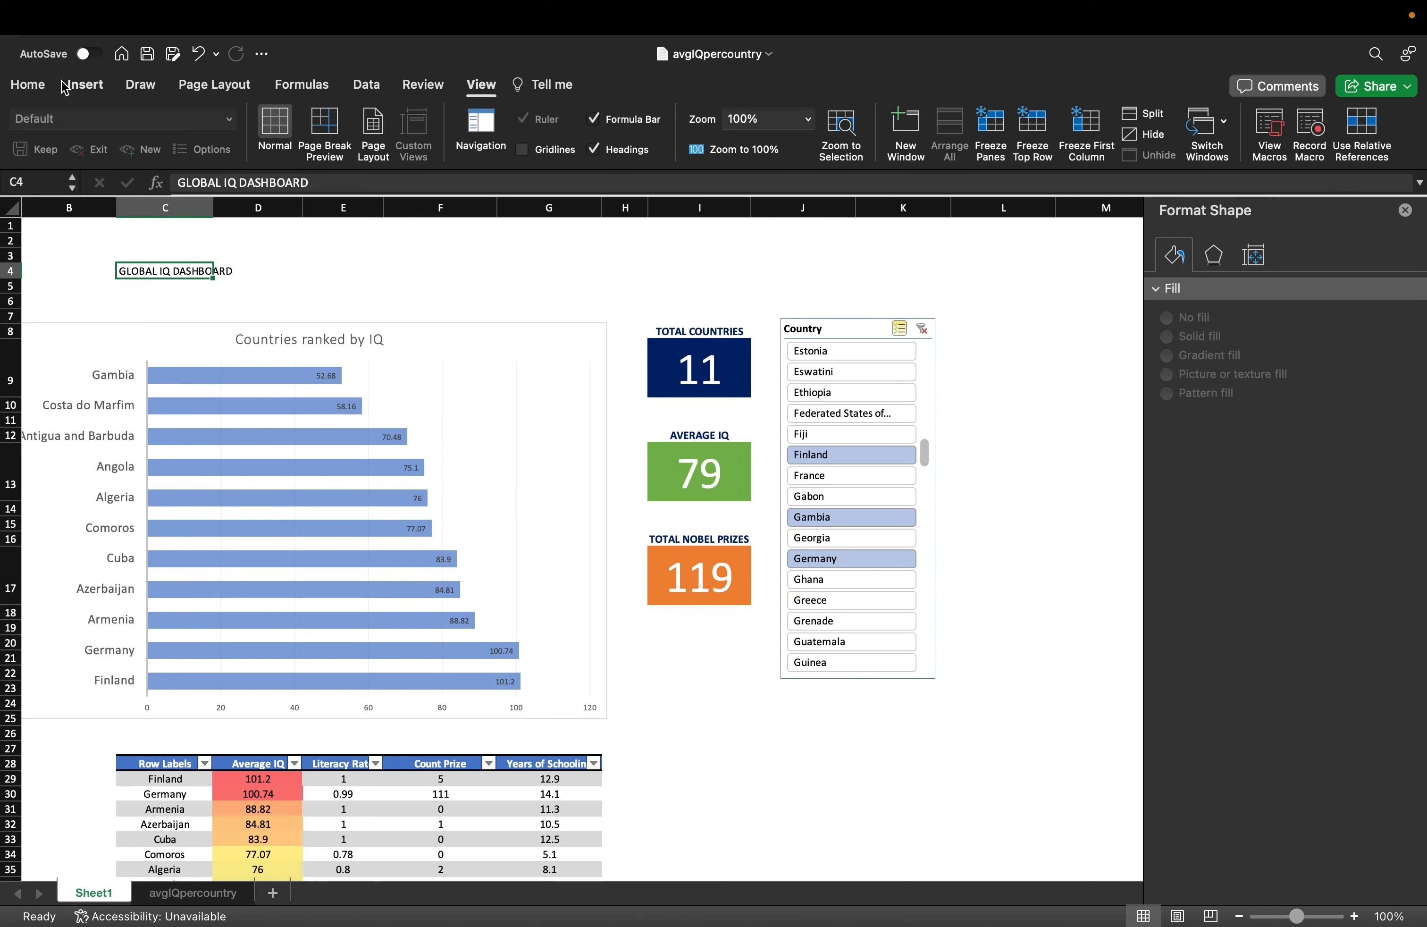
Enlarge the C4 title to 28 pt and select the blank rows 5–6 beneath it.
{"action": "left_click", "coordinate": [29, 85]}
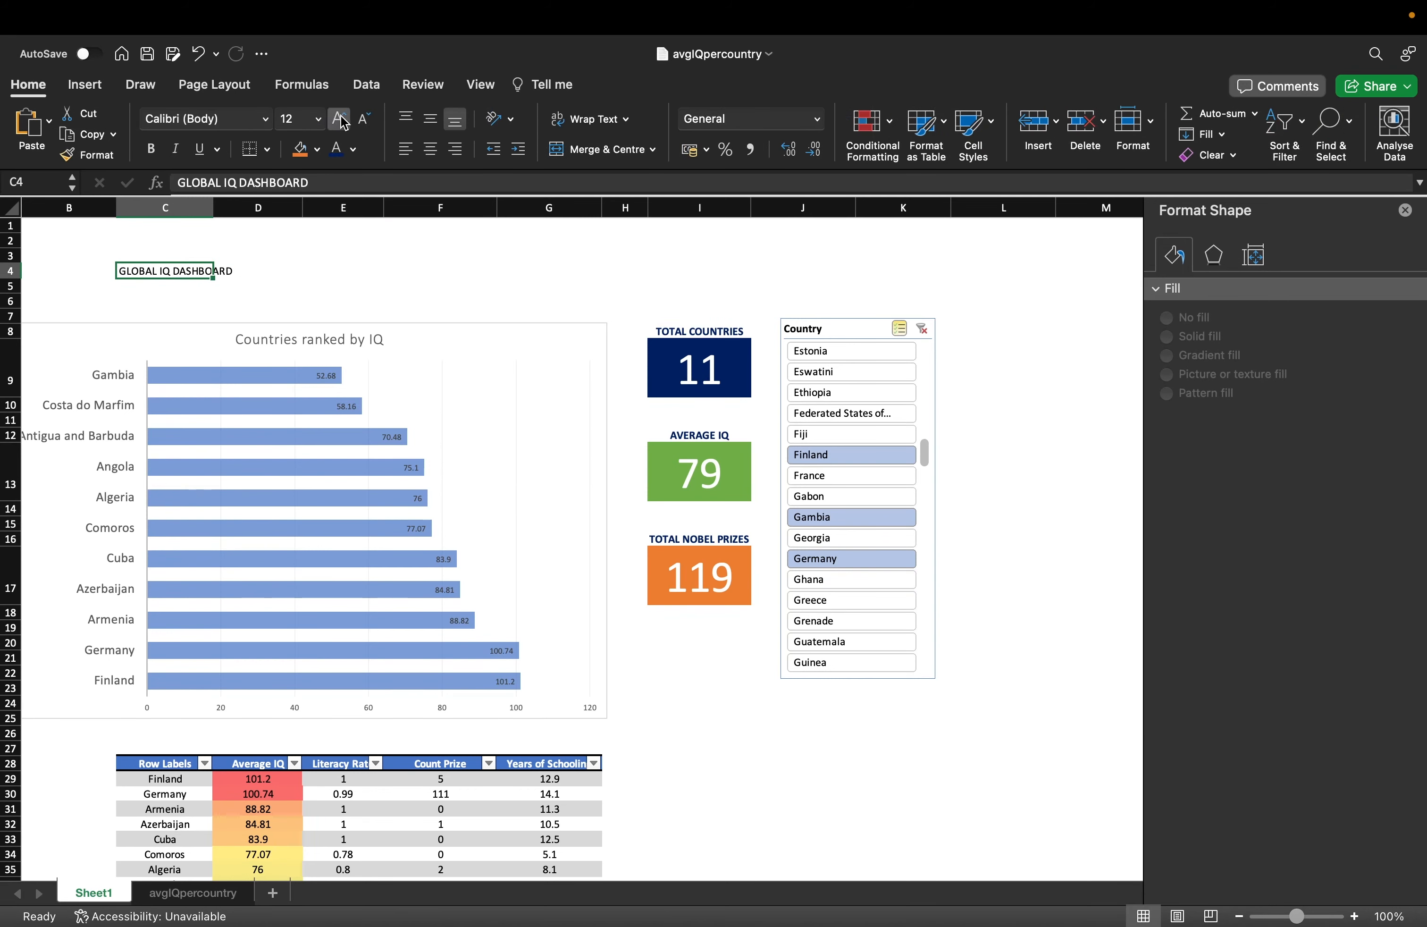
{"action": "left_click", "coordinate": [341, 118]}
{"action": "left_click", "coordinate": [341, 118]}
{"action": "left_click", "coordinate": [341, 118]}
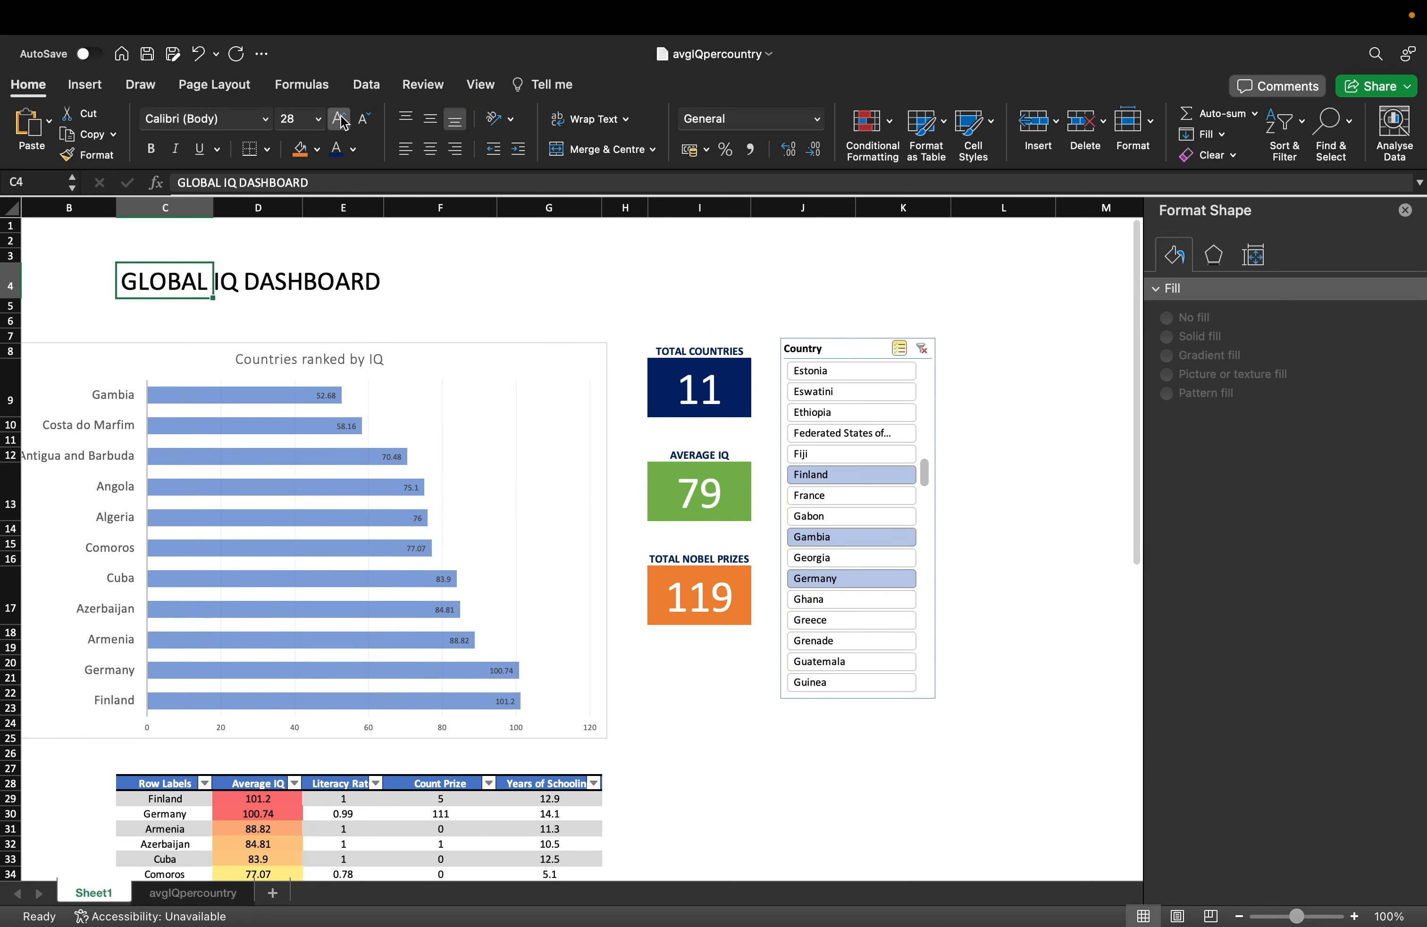
{"action": "left_click", "coordinate": [341, 119]}
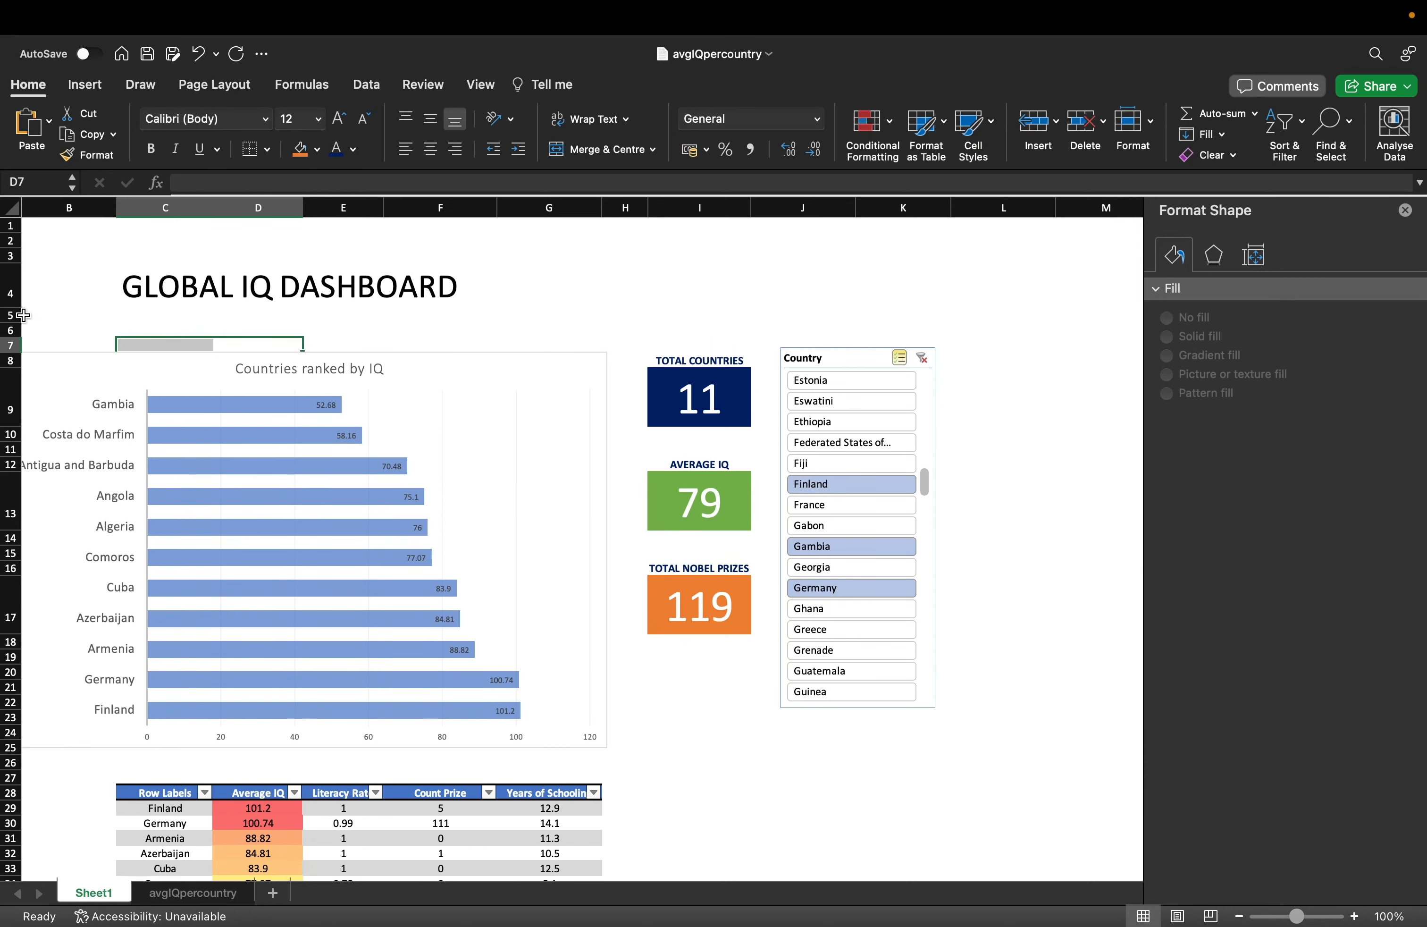
{"action": "left_click_drag", "start_coordinate": [11, 315], "coordinate": [10, 330]}
{"action": "left_click", "coordinate": [143, 328]}
Delete the empty rows 5 and 6 below the title.
{"action": "right_click", "coordinate": [77, 329]}
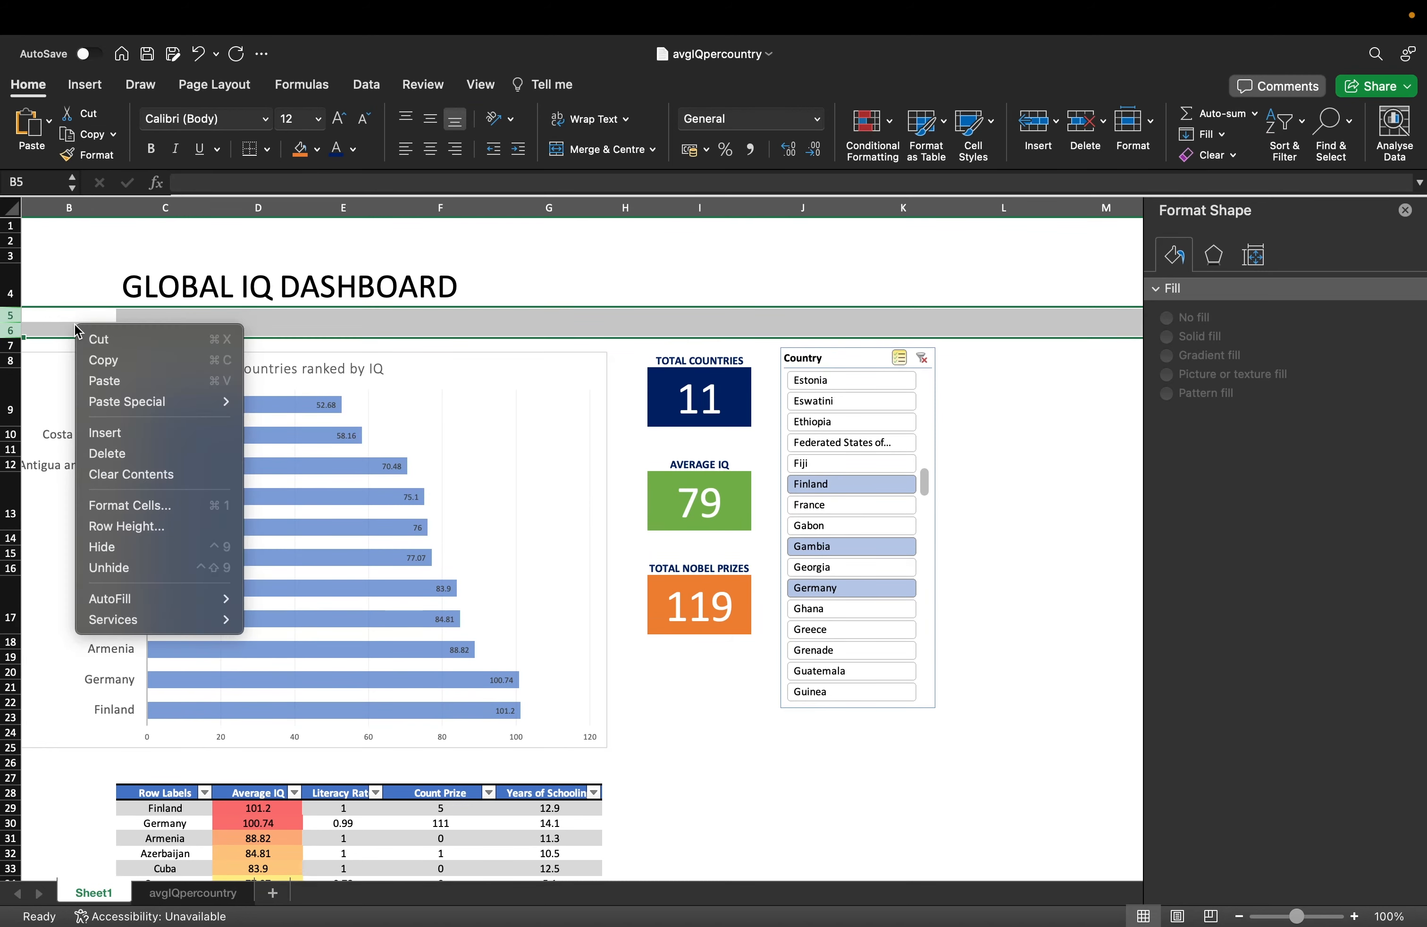
{"action": "left_click", "coordinate": [158, 453]}
{"action": "left_click", "coordinate": [394, 313]}
Fill the whole title row 4 with green.
{"action": "left_click", "coordinate": [11, 293]}
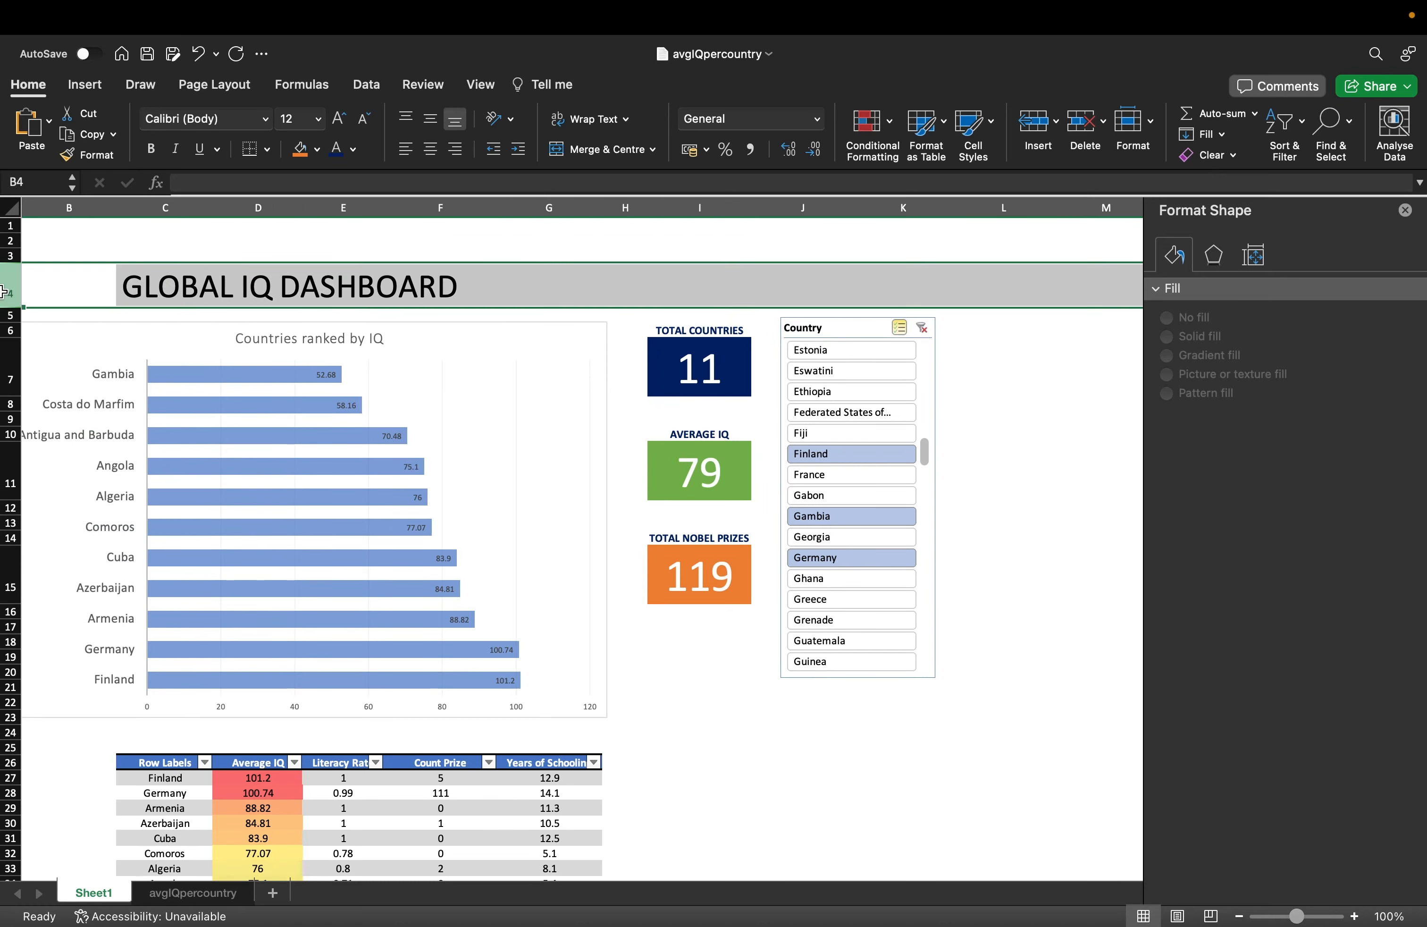
{"action": "left_click", "coordinate": [317, 150]}
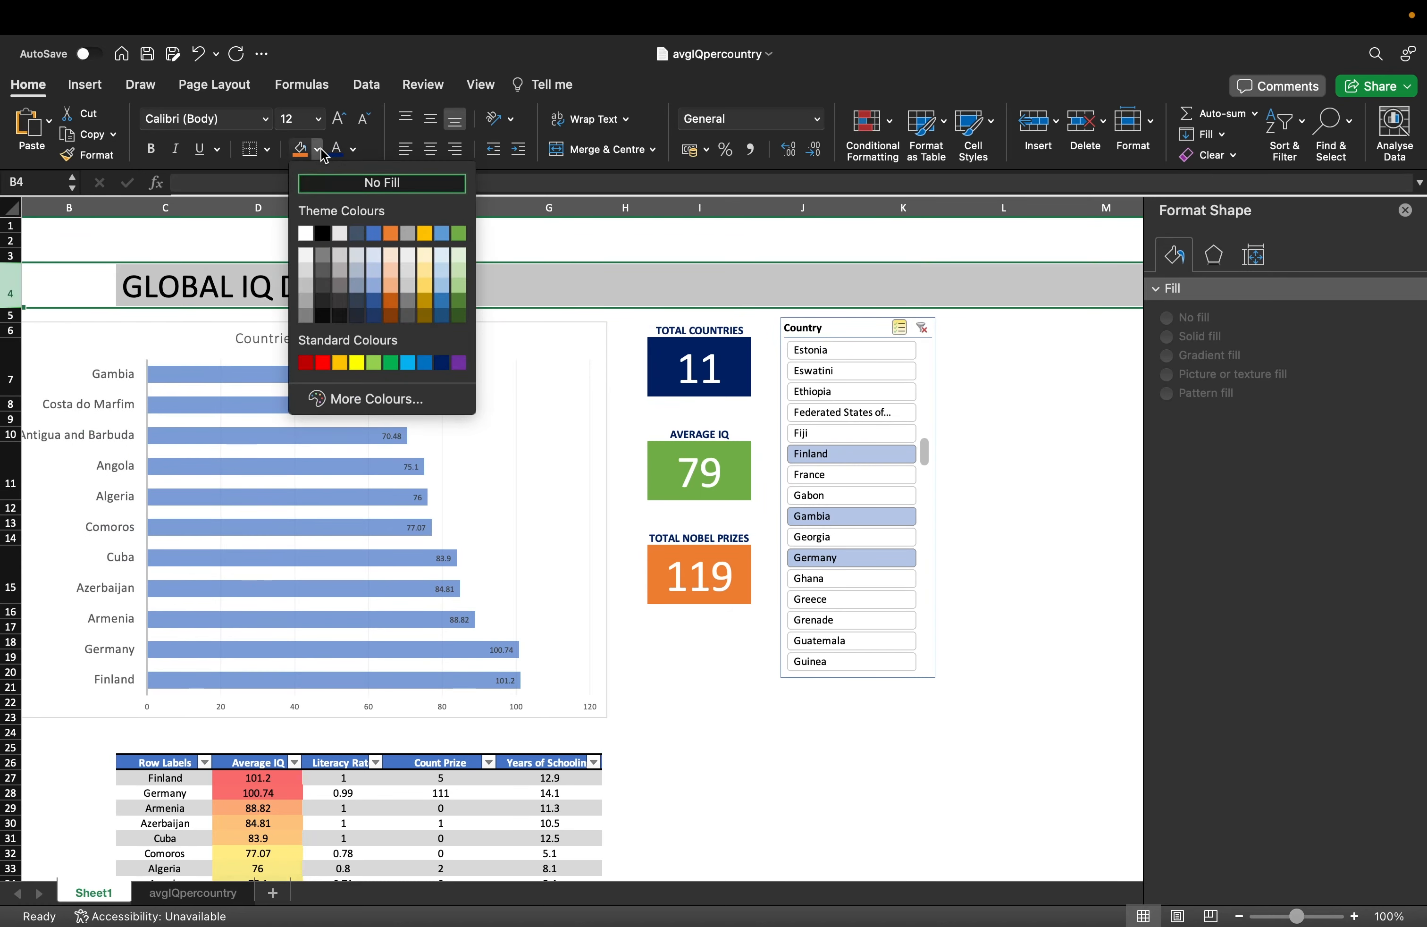
{"action": "left_click", "coordinate": [457, 234]}
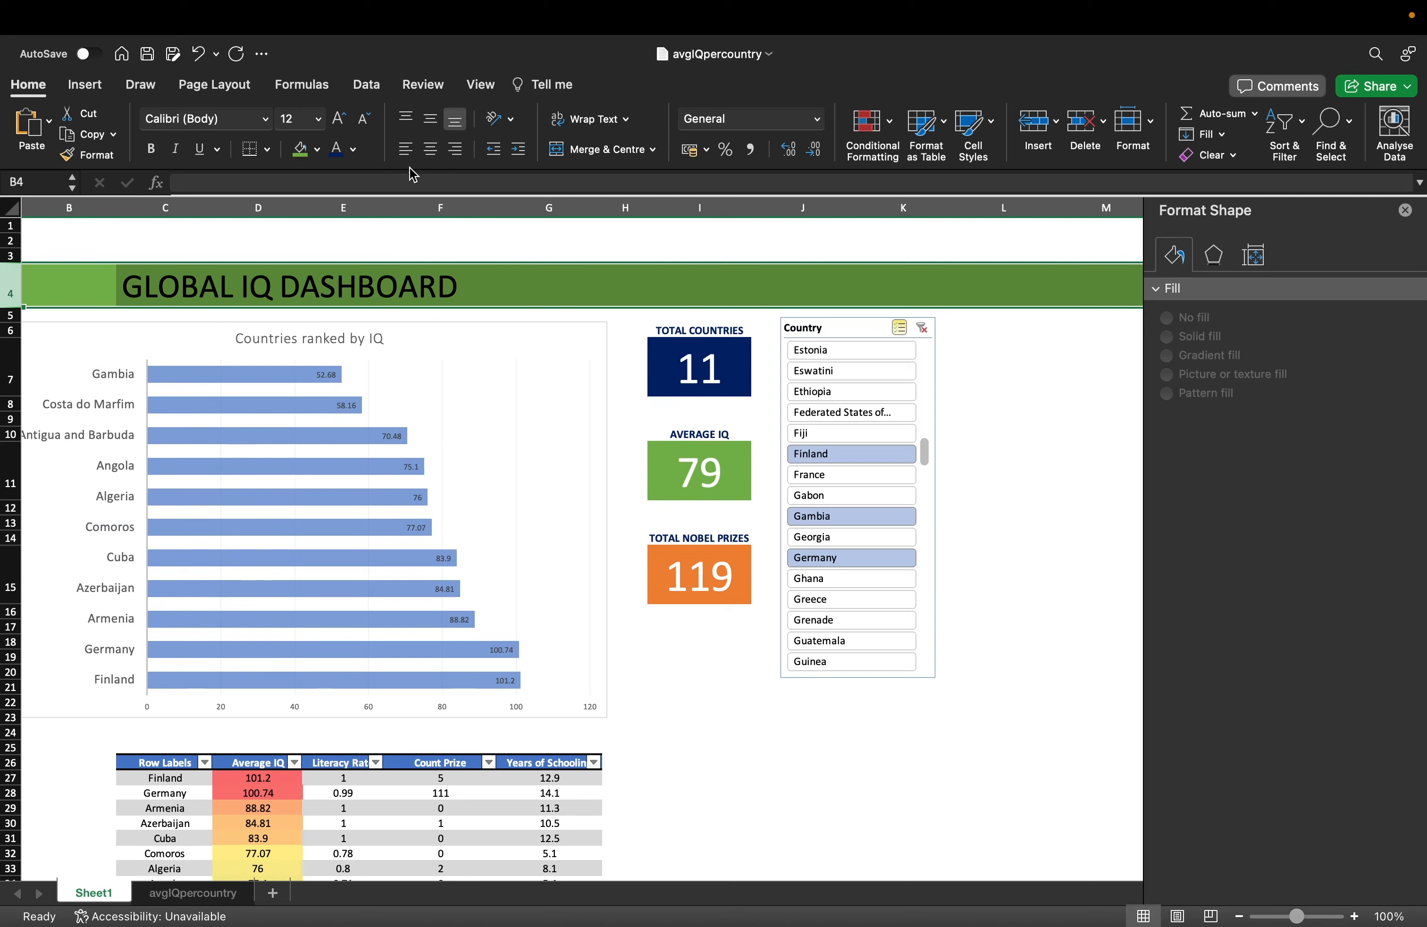
{"action": "left_click", "coordinate": [621, 267]}
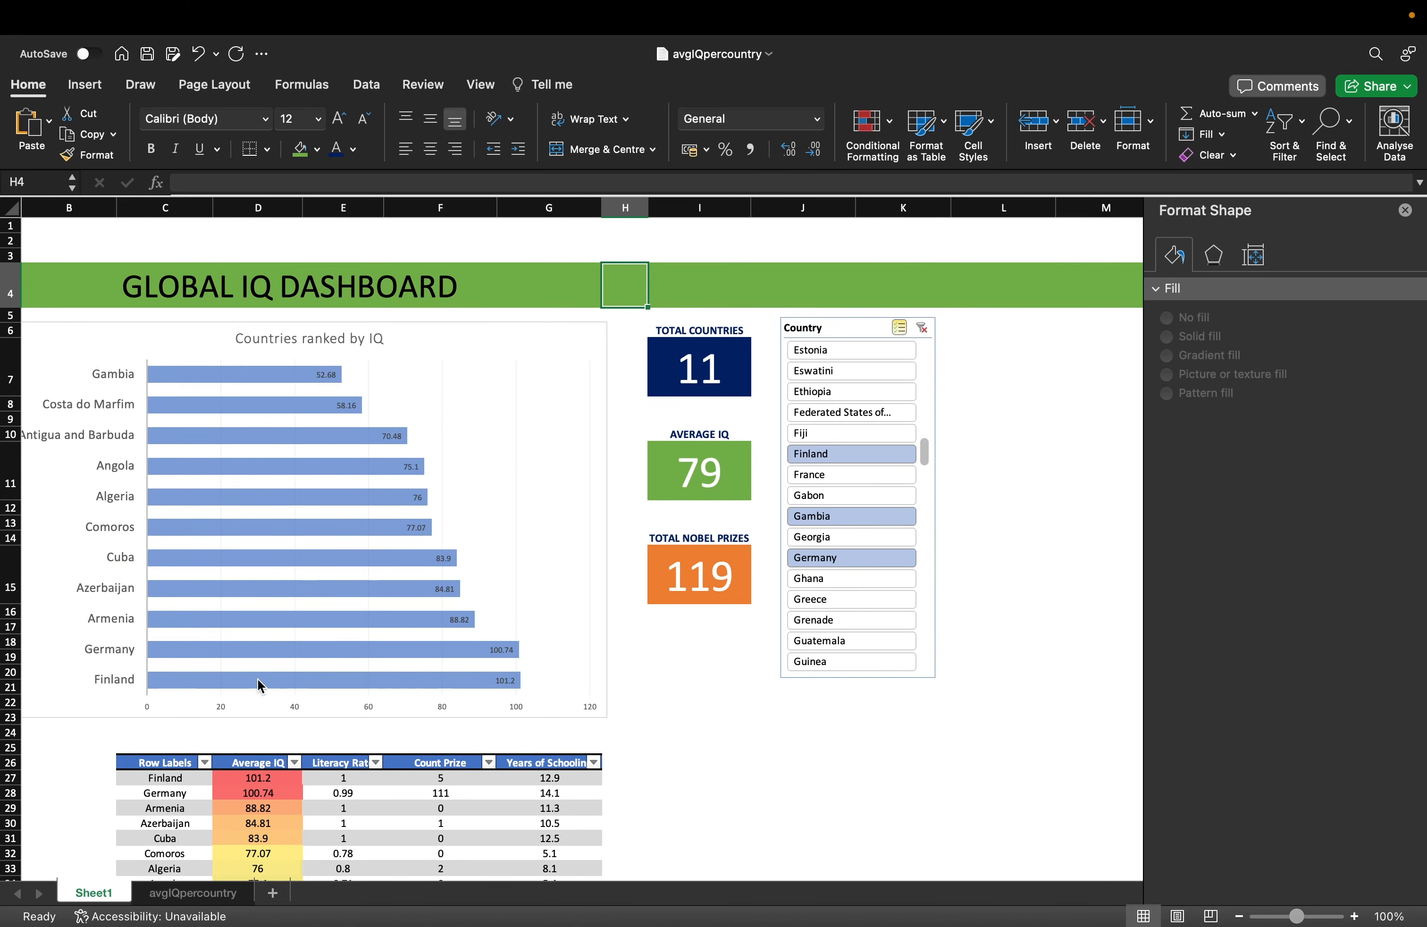
Delete the blank row between the chart and the summary table.
{"action": "left_click", "coordinate": [10, 730]}
{"action": "right_click", "coordinate": [10, 729]}
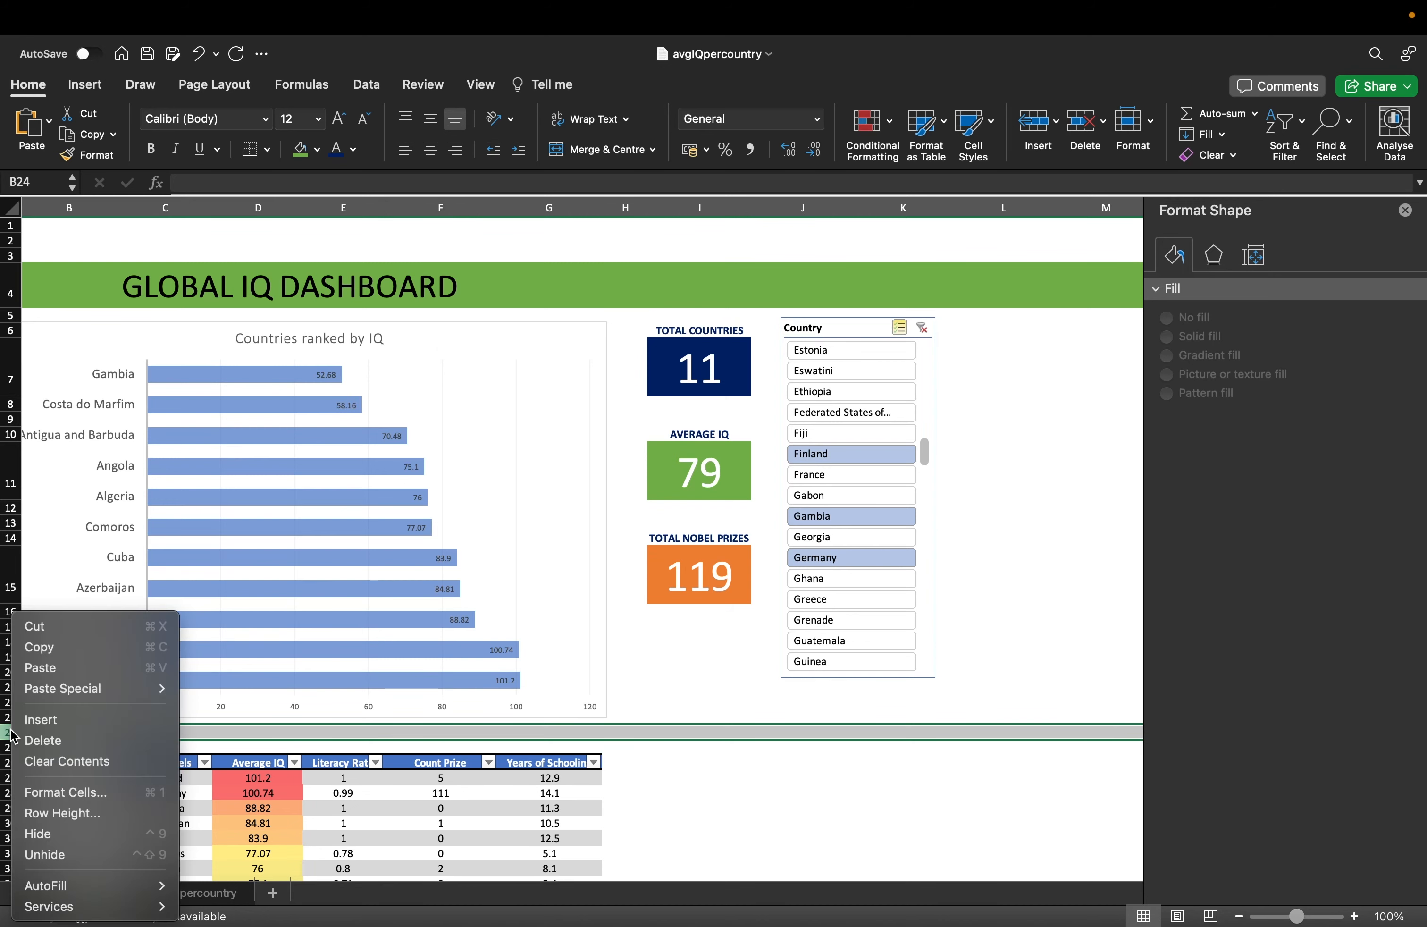
{"action": "left_click", "coordinate": [38, 736]}
{"action": "scroll", "coordinate": [589, 658], "scroll_direction": "down", "scroll_amount": 1}
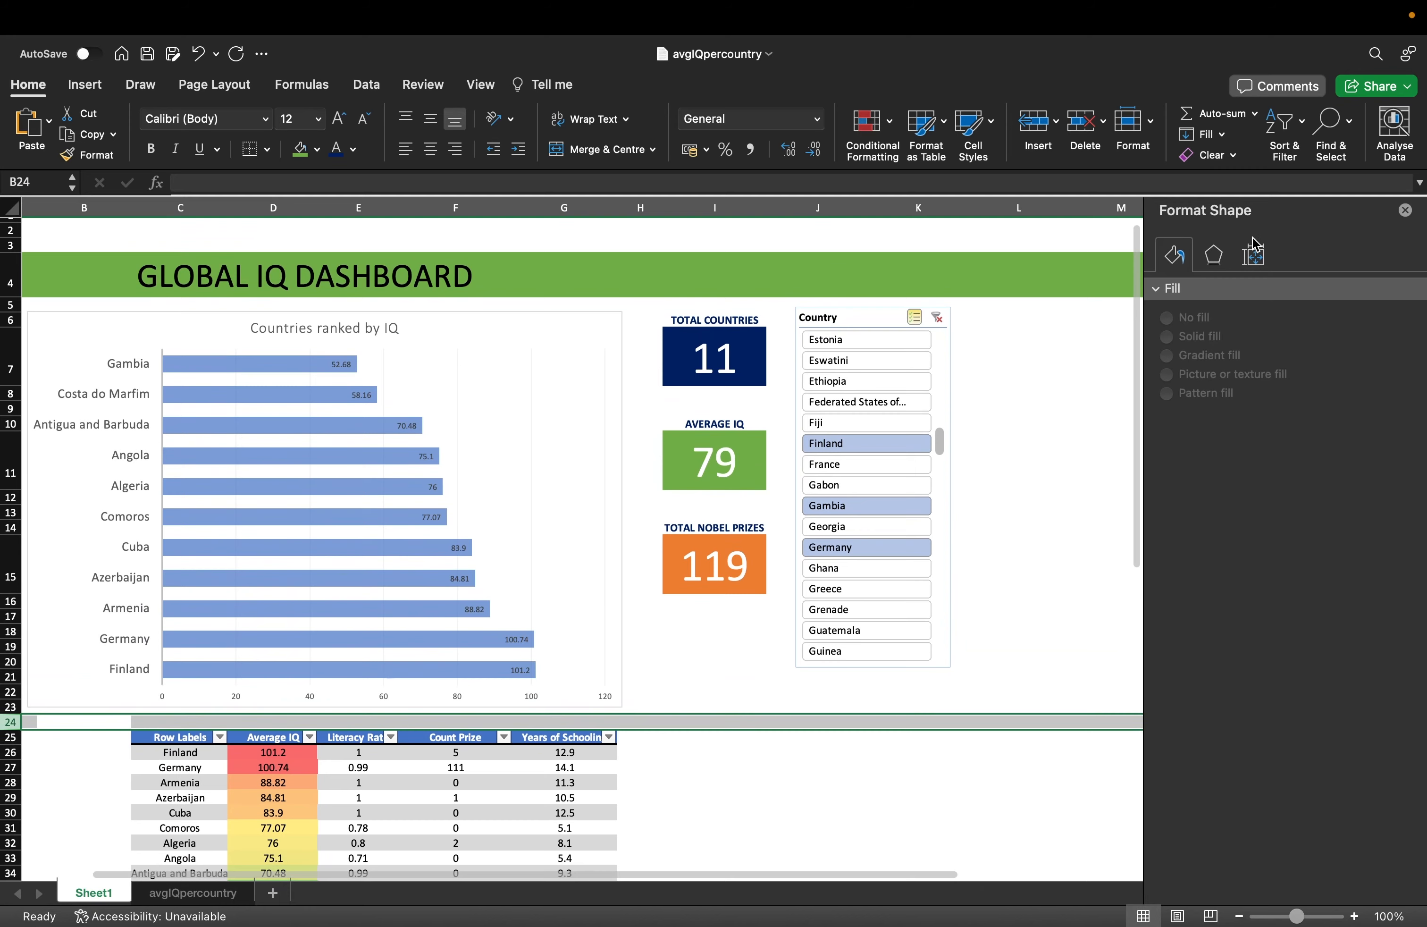
Close the Format Shape pane and zoom out to 90% to fit the dashboard.
{"action": "left_click", "coordinate": [1405, 210]}
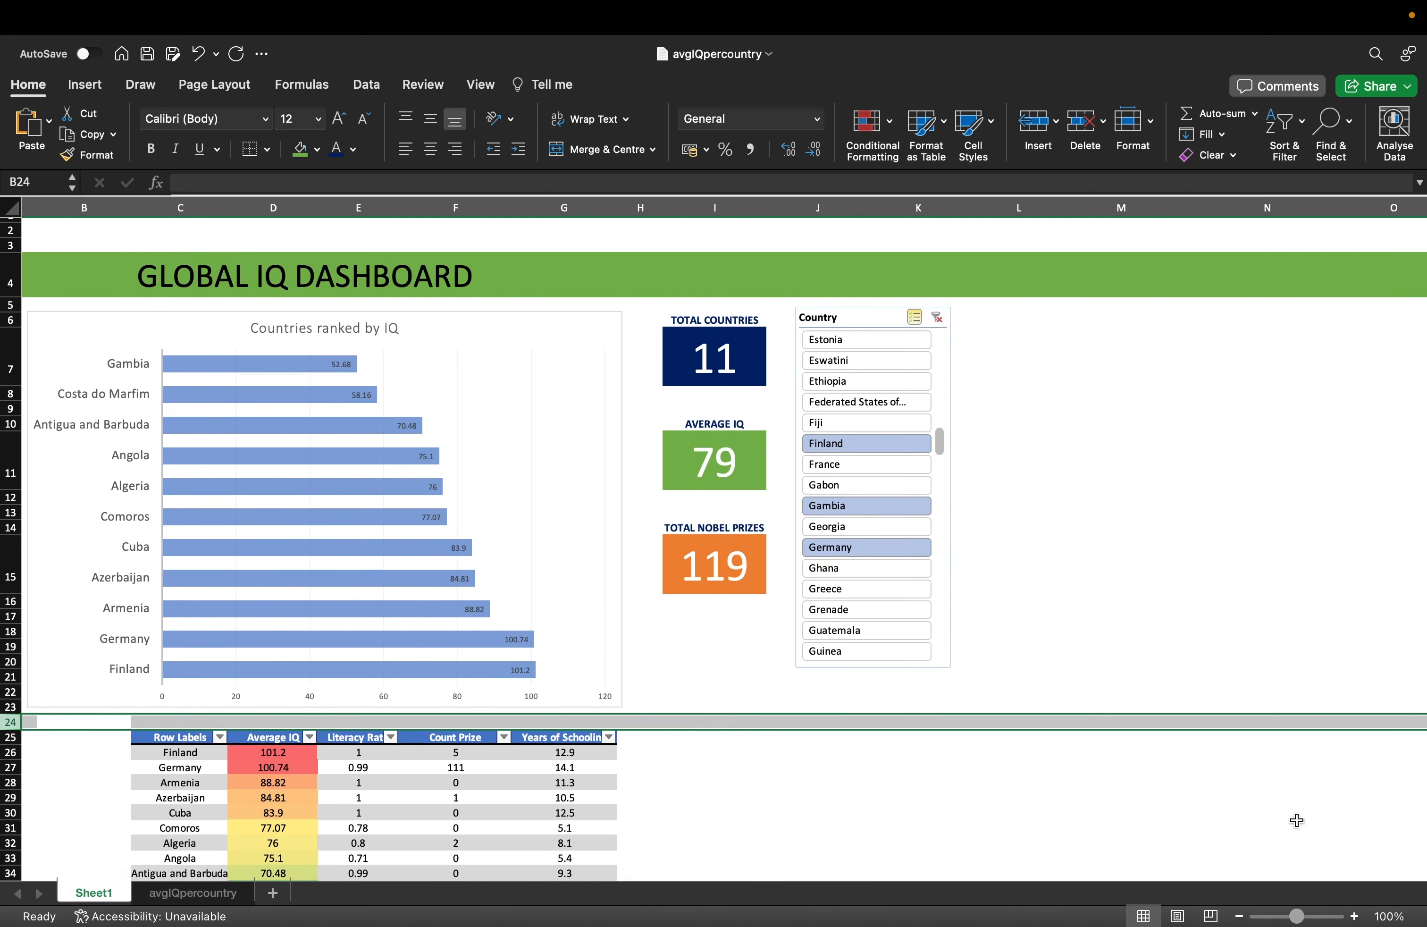
{"action": "left_click", "coordinate": [1273, 793]}
{"action": "left_click", "coordinate": [1239, 916]}
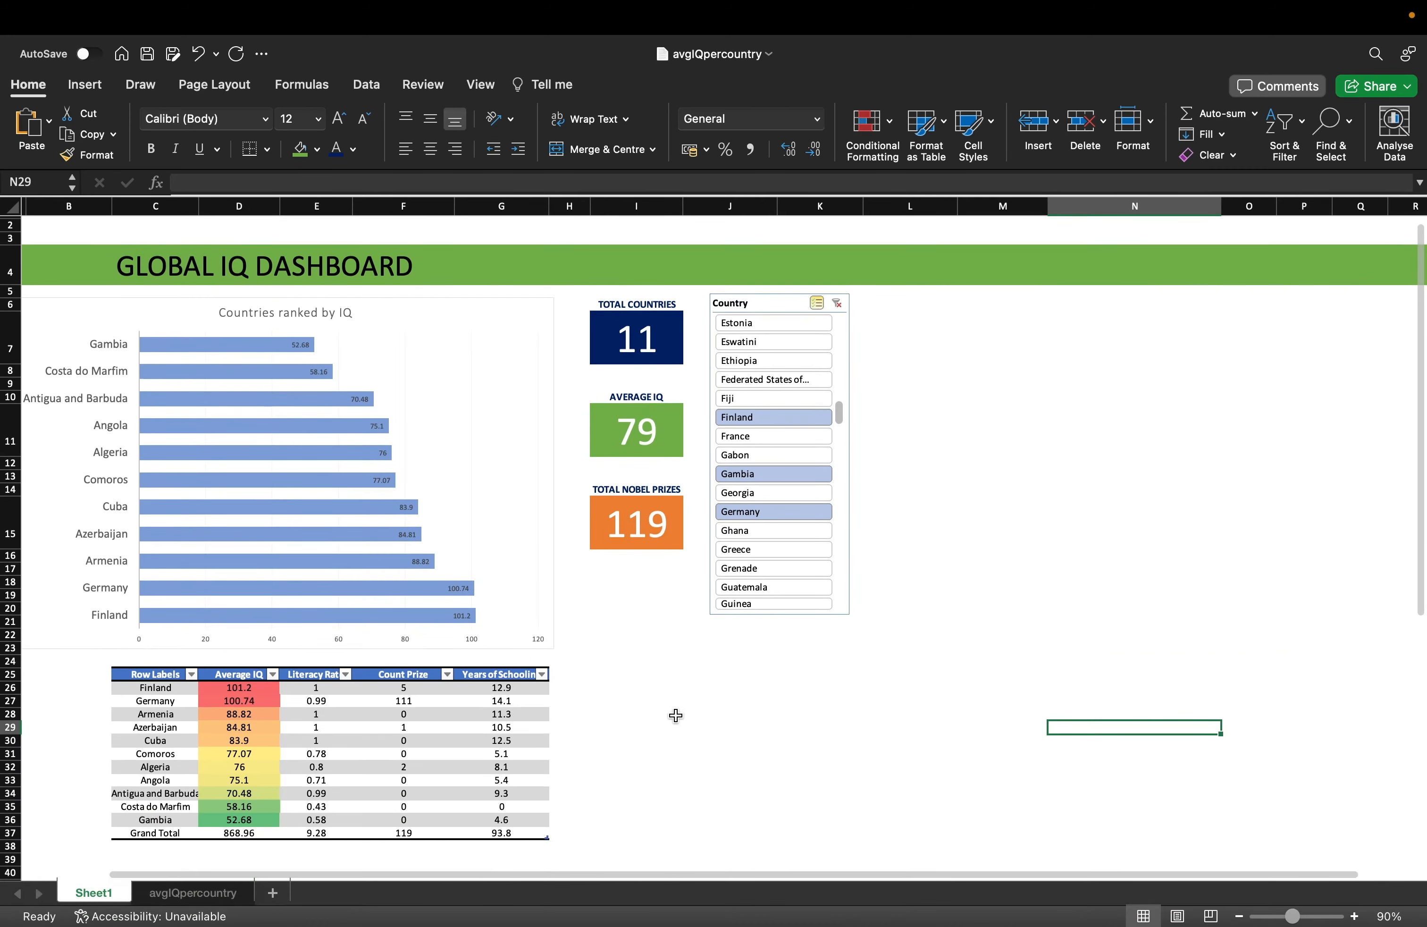
{"action": "scroll", "coordinate": [472, 506], "scroll_direction": "left", "scroll_amount": 3}
{"action": "scroll", "coordinate": [472, 506], "scroll_direction": "up", "scroll_amount": 1}
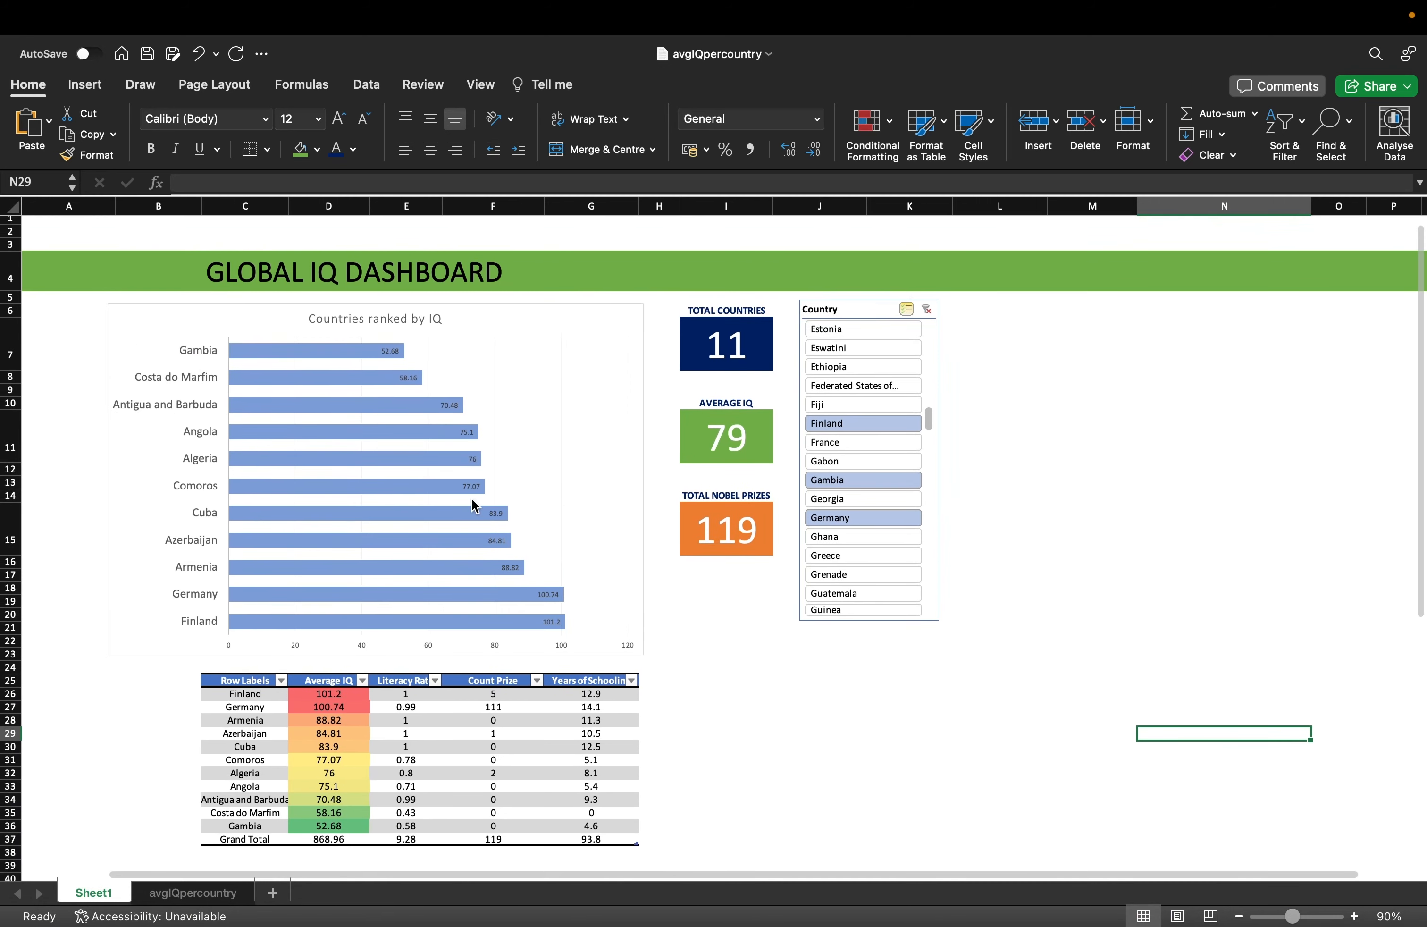
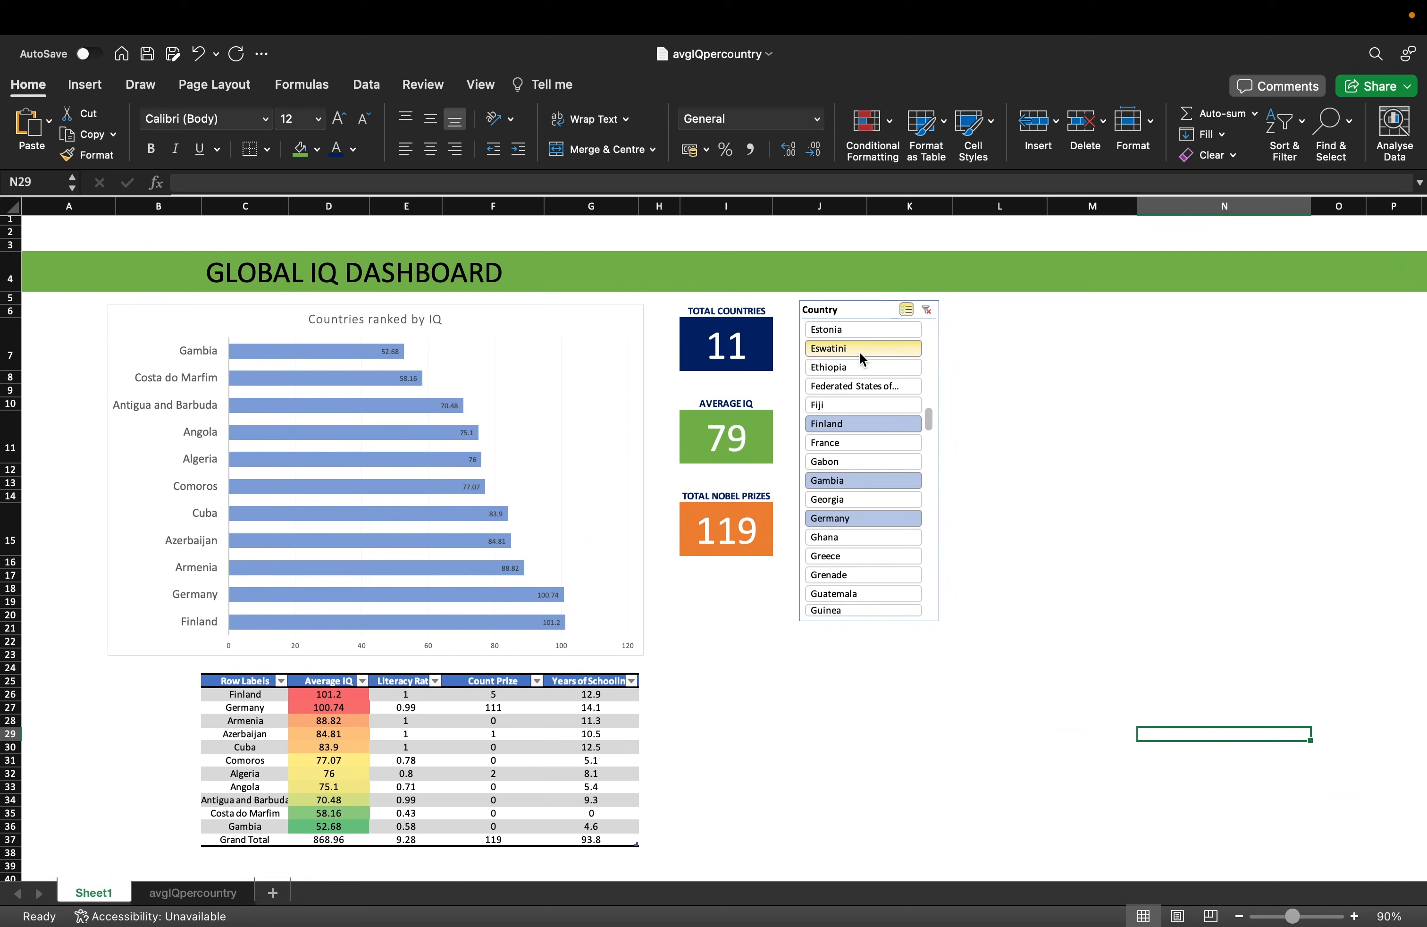
Link the Country slicer to all four pivot tables, PivotTable6 through PivotTable9.
{"action": "right_click", "coordinate": [866, 312]}
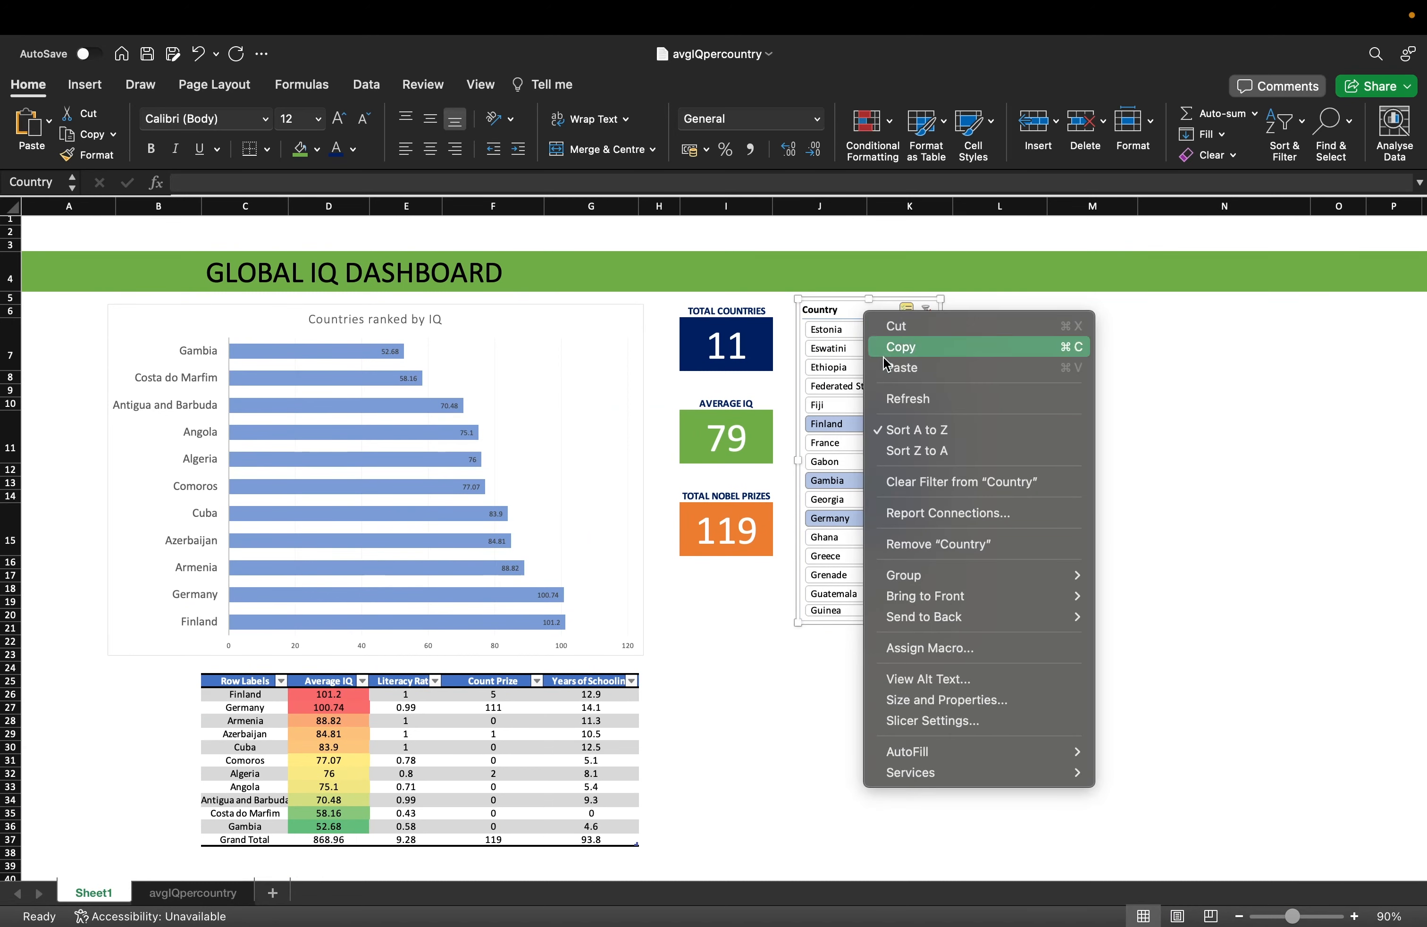
{"action": "left_click", "coordinate": [946, 514]}
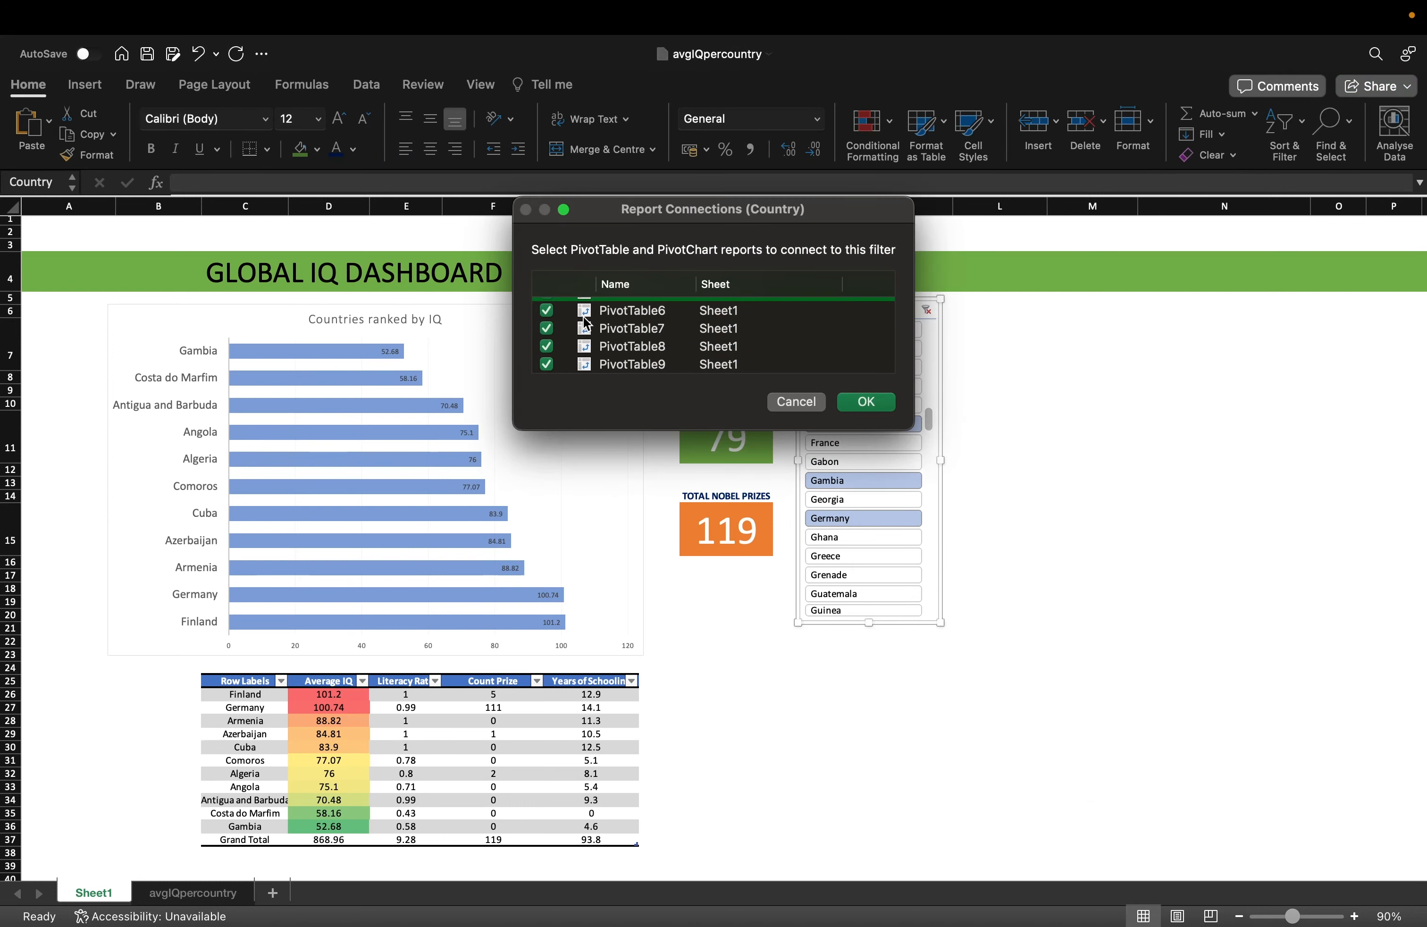
{"action": "scroll", "coordinate": [585, 322], "scroll_direction": "up", "scroll_amount": 1}
{"action": "left_click", "coordinate": [864, 402]}
Filter the slicer to ten countries, adding France and Ethiopia, then narrow column H.
{"action": "left_click", "coordinate": [866, 405]}
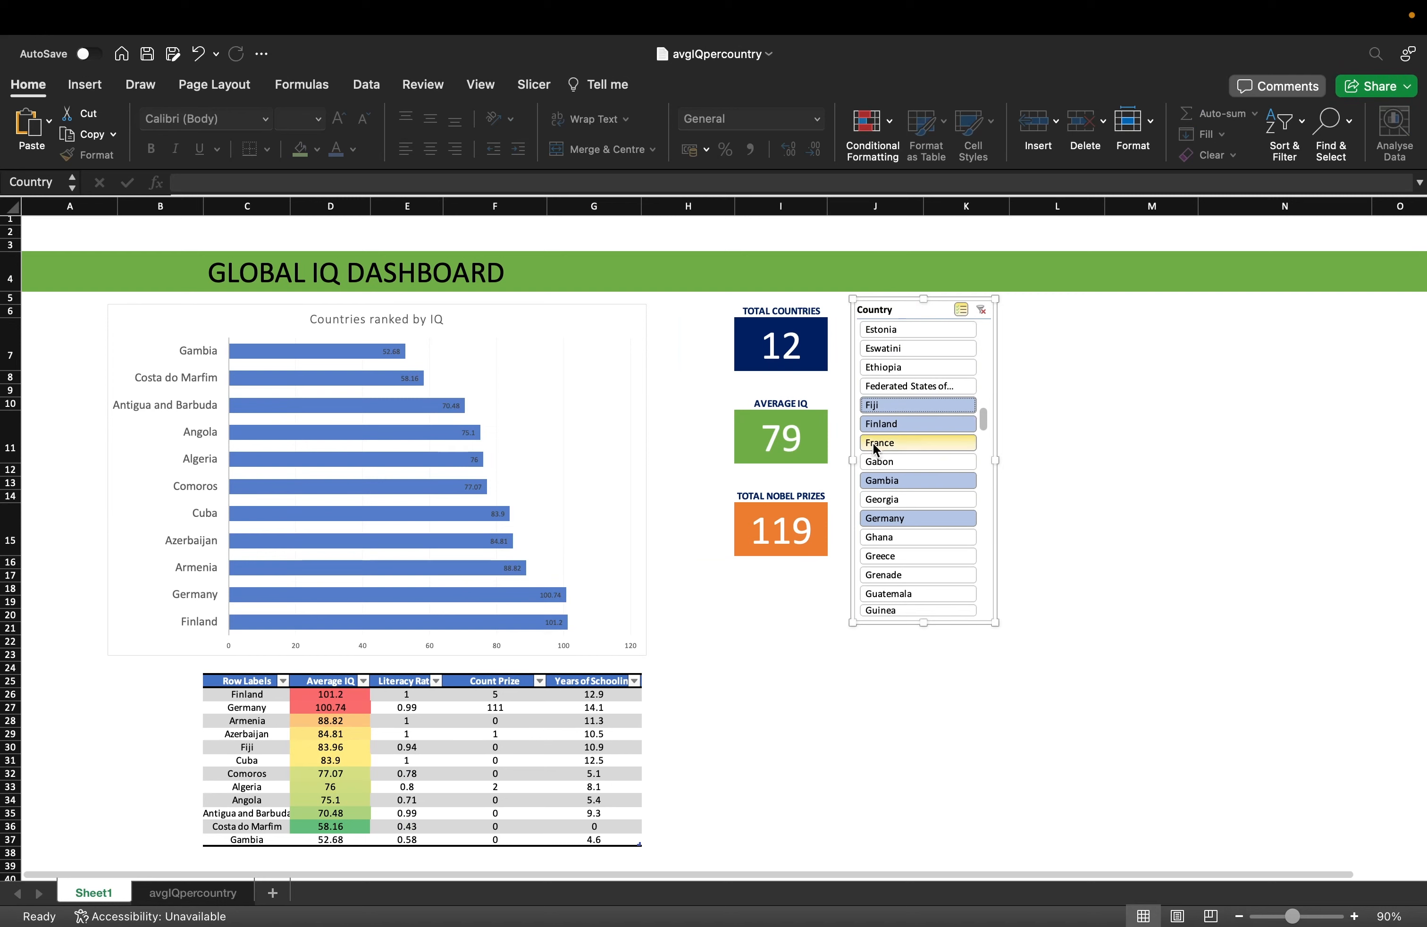
{"action": "left_click", "coordinate": [905, 502]}
{"action": "left_click", "coordinate": [910, 517]}
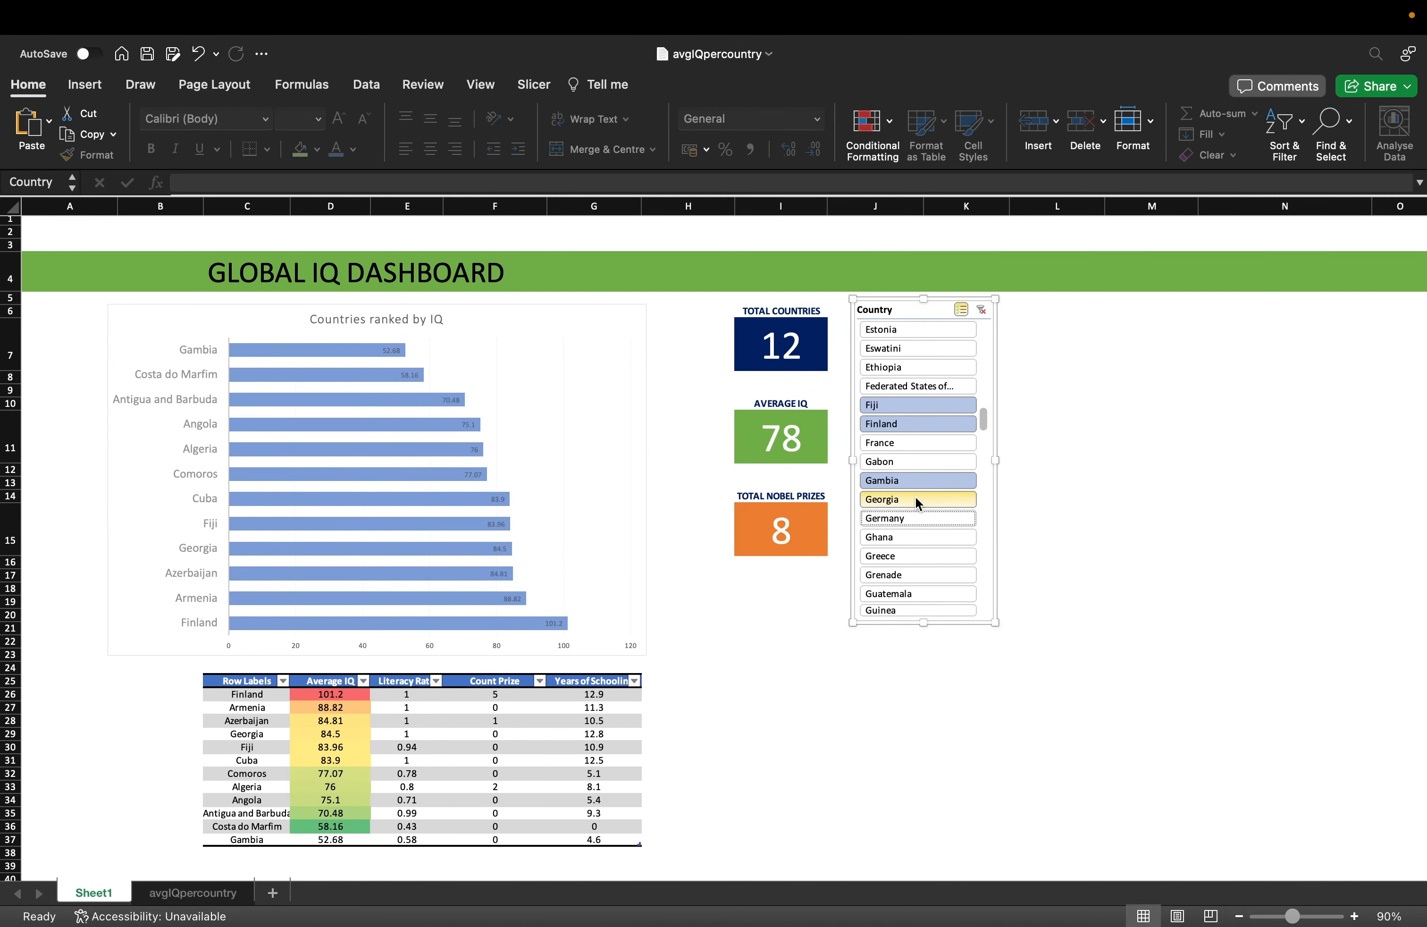
{"action": "left_click", "coordinate": [915, 497]}
{"action": "left_click", "coordinate": [923, 480]}
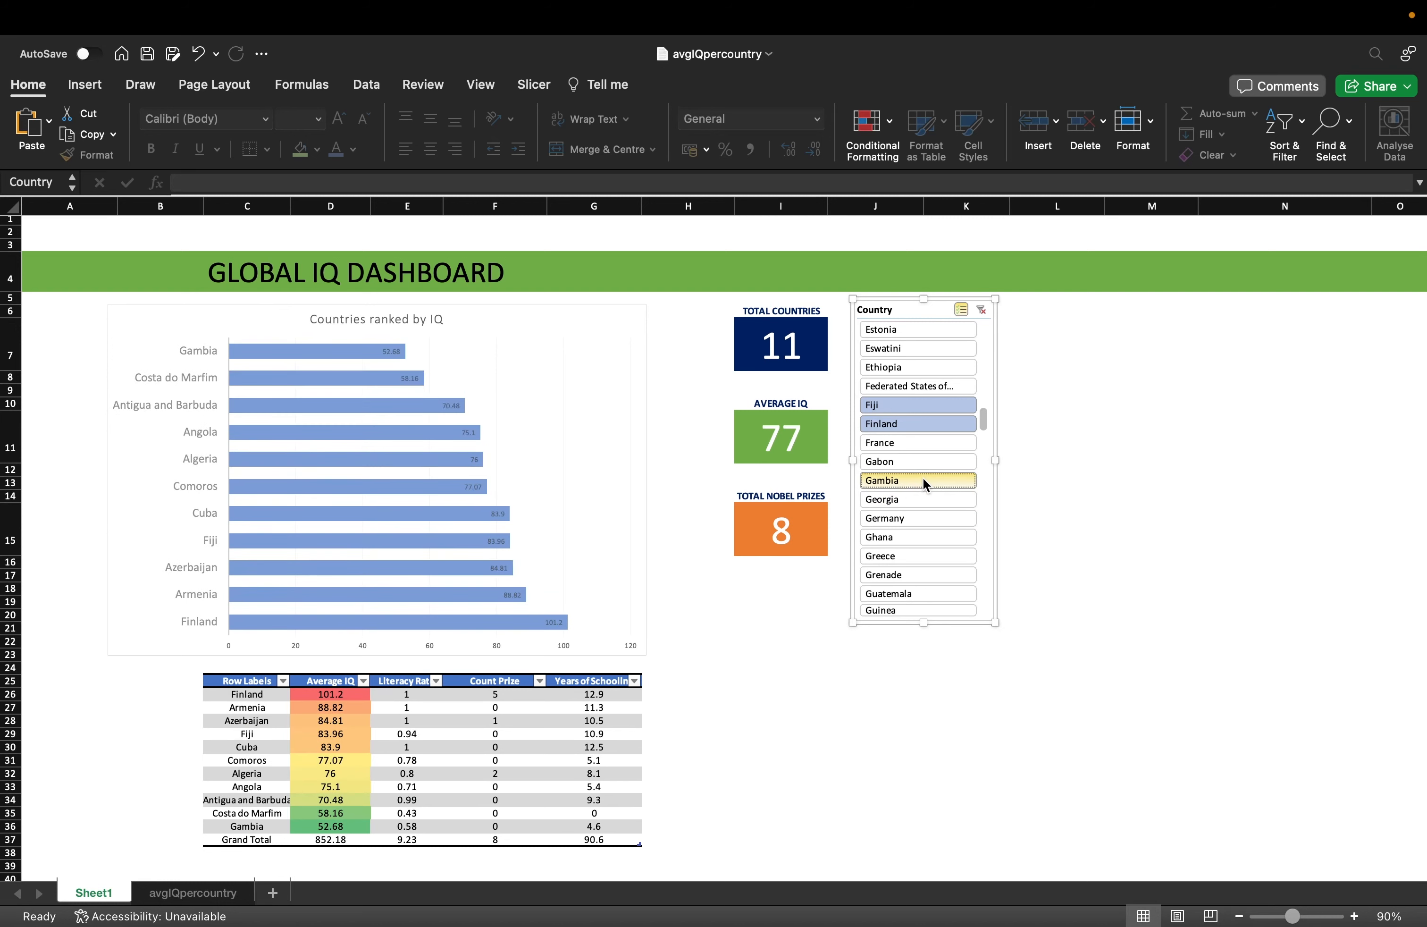
{"action": "left_click", "coordinate": [920, 443]}
{"action": "left_click", "coordinate": [914, 365]}
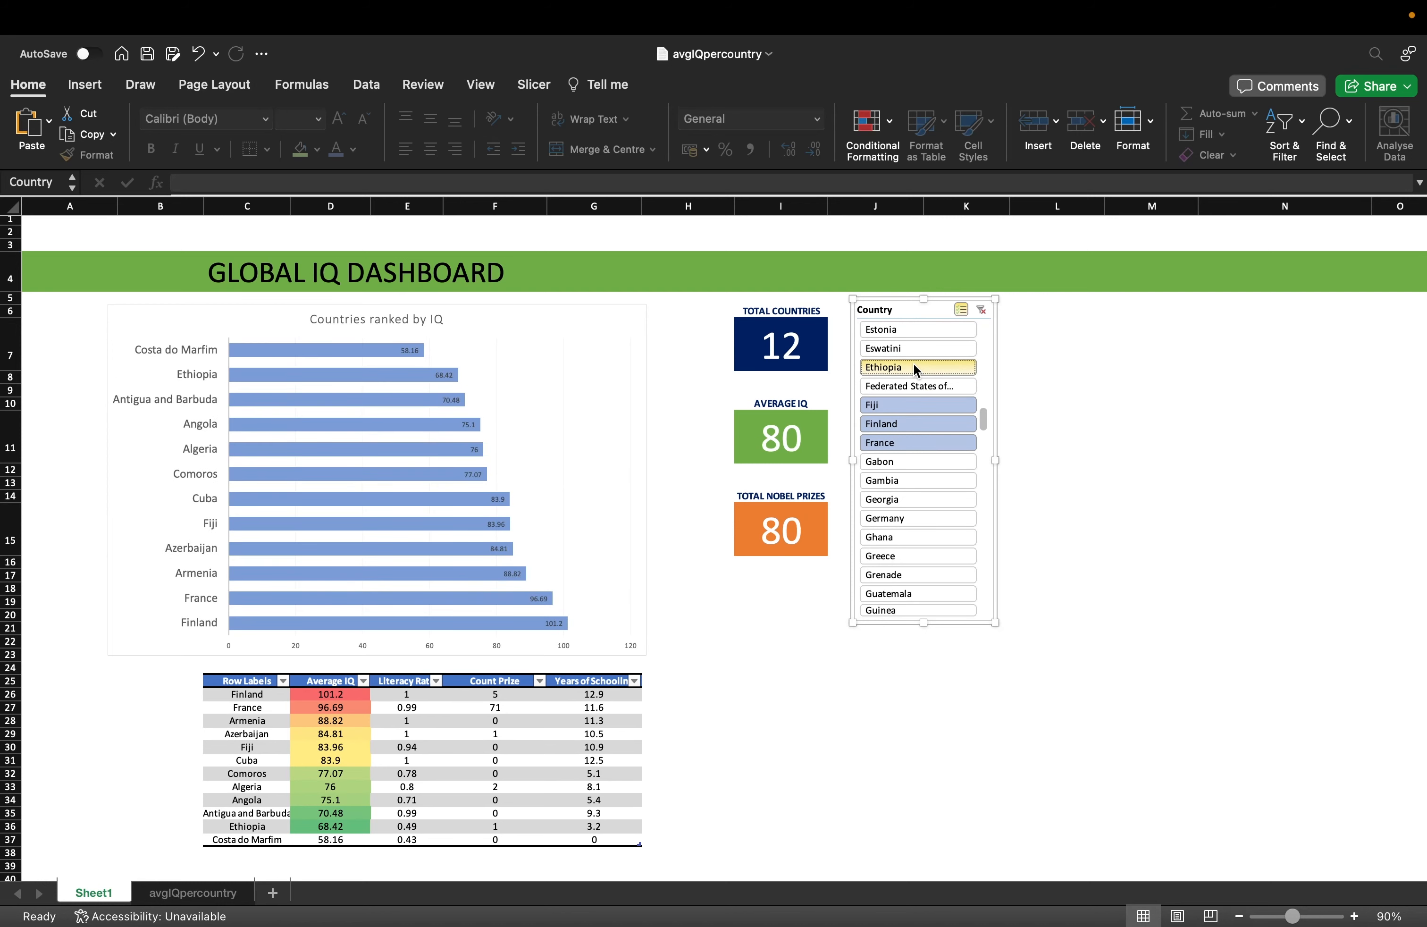
{"action": "left_click", "coordinate": [907, 406]}
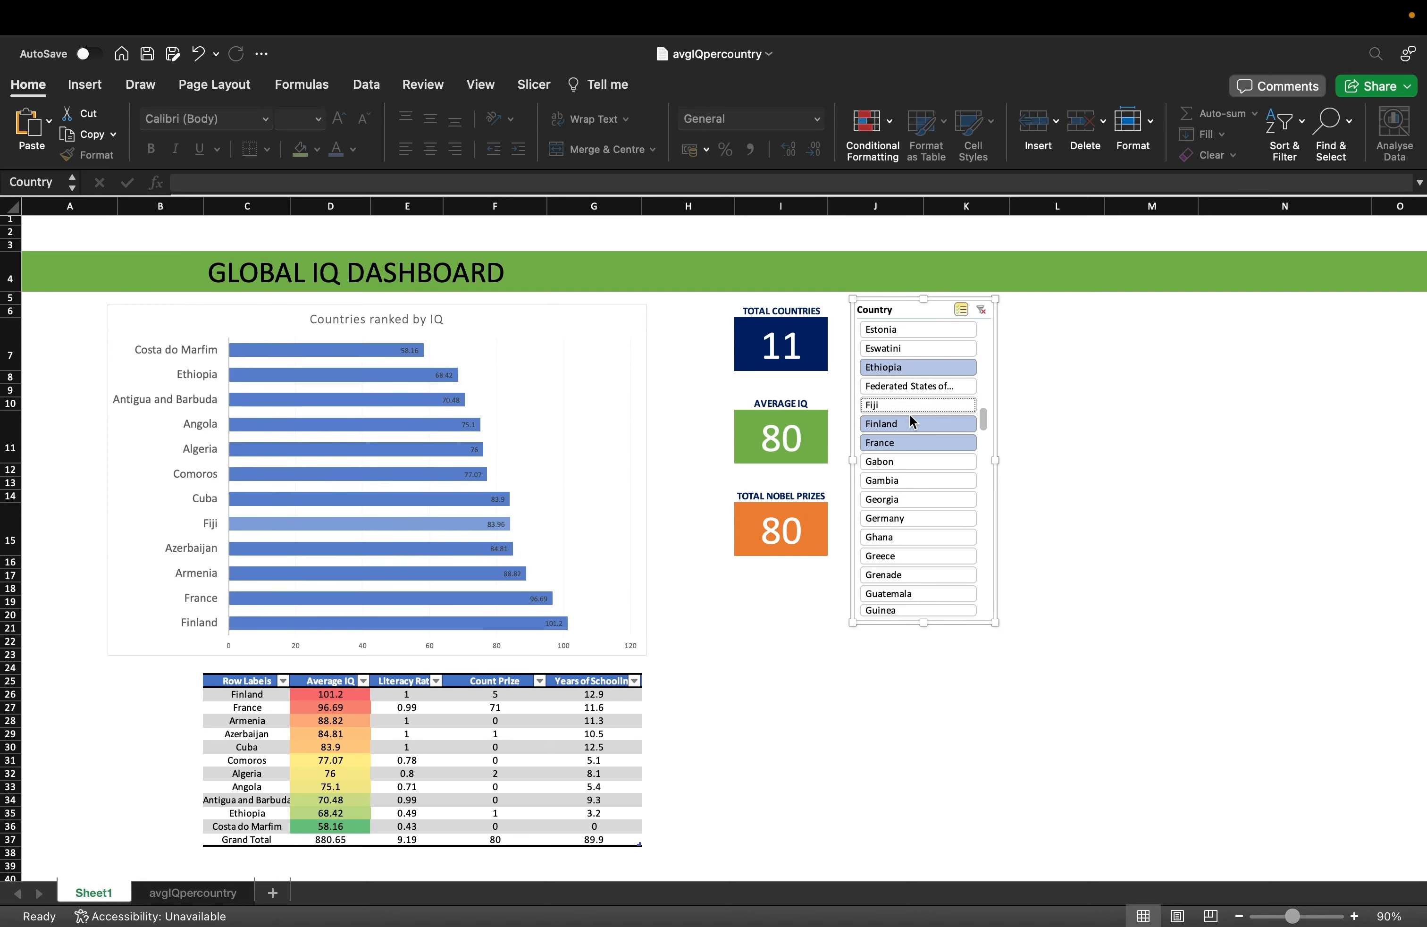
{"action": "left_click", "coordinate": [909, 421]}
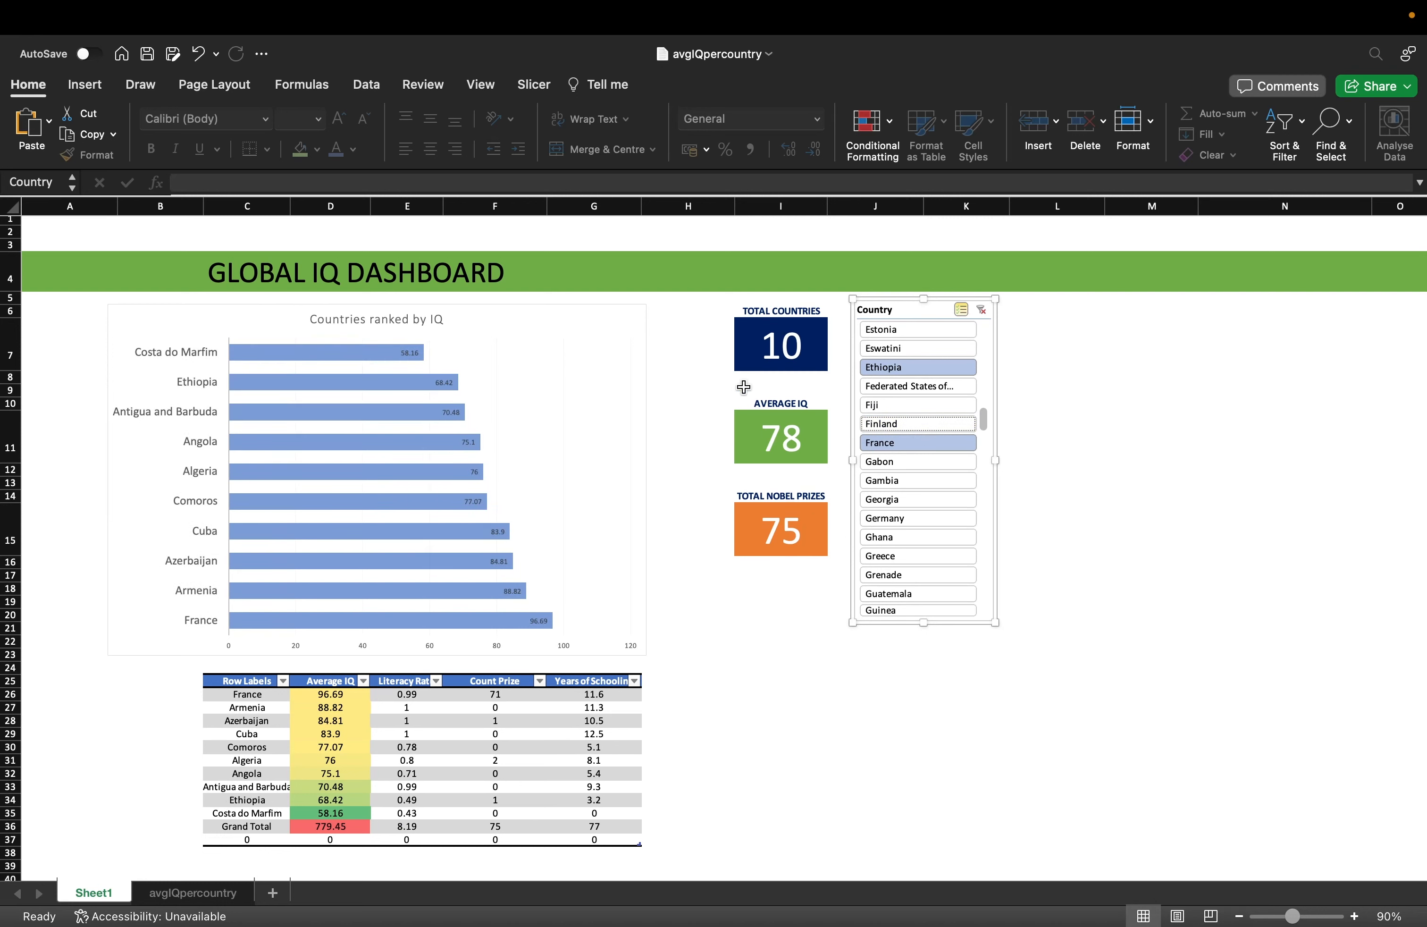
{"action": "left_click_drag", "start_coordinate": [734, 210], "coordinate": [680, 217]}
{"action": "left_click", "coordinate": [557, 367]}
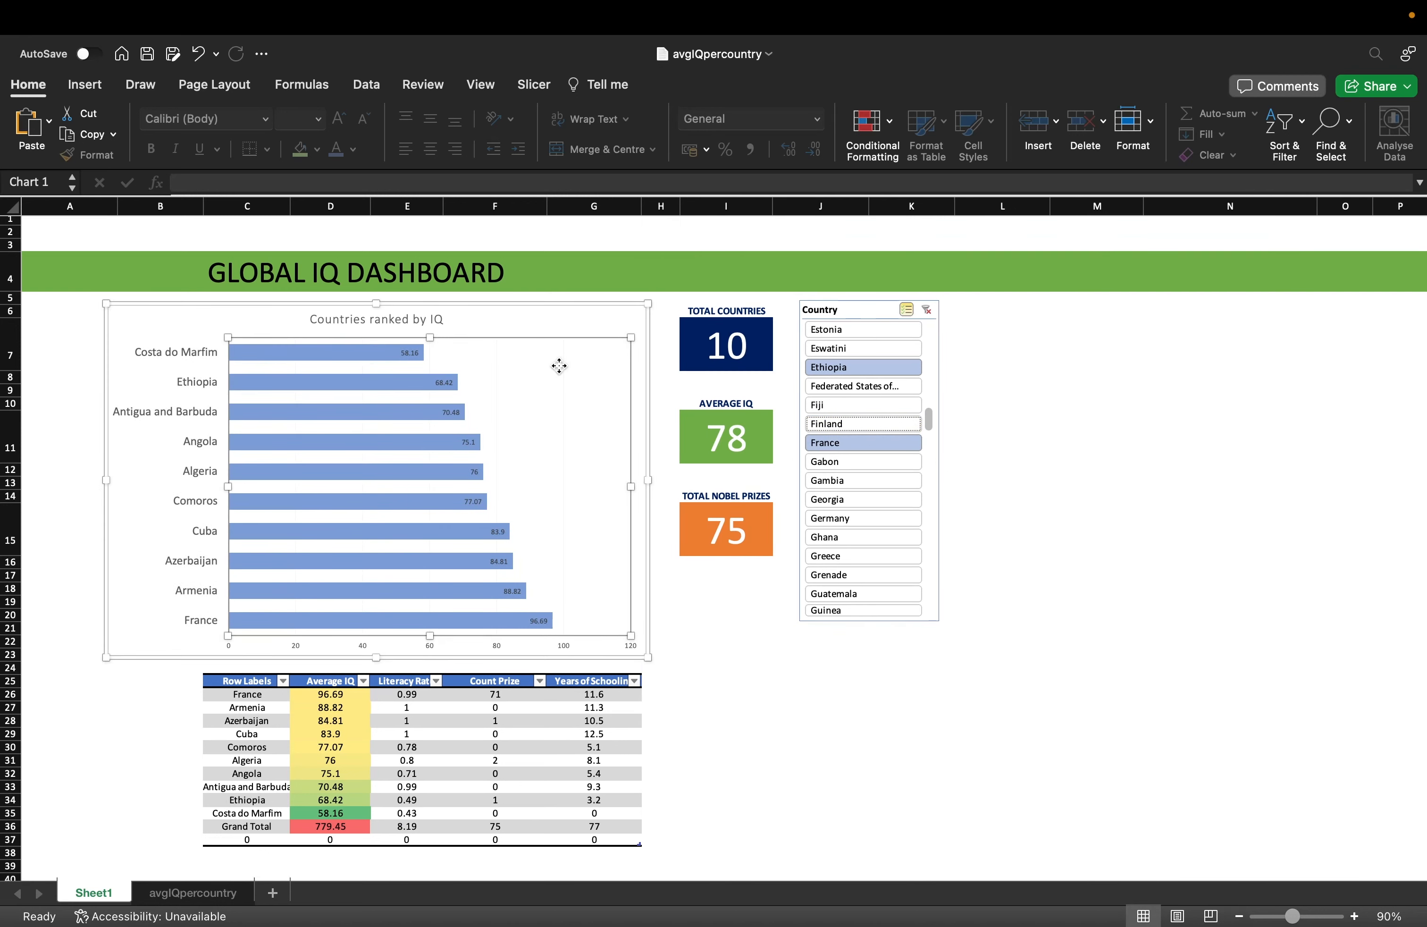
{"action": "left_click", "coordinate": [494, 746]}
{"action": "left_click", "coordinate": [735, 325]}
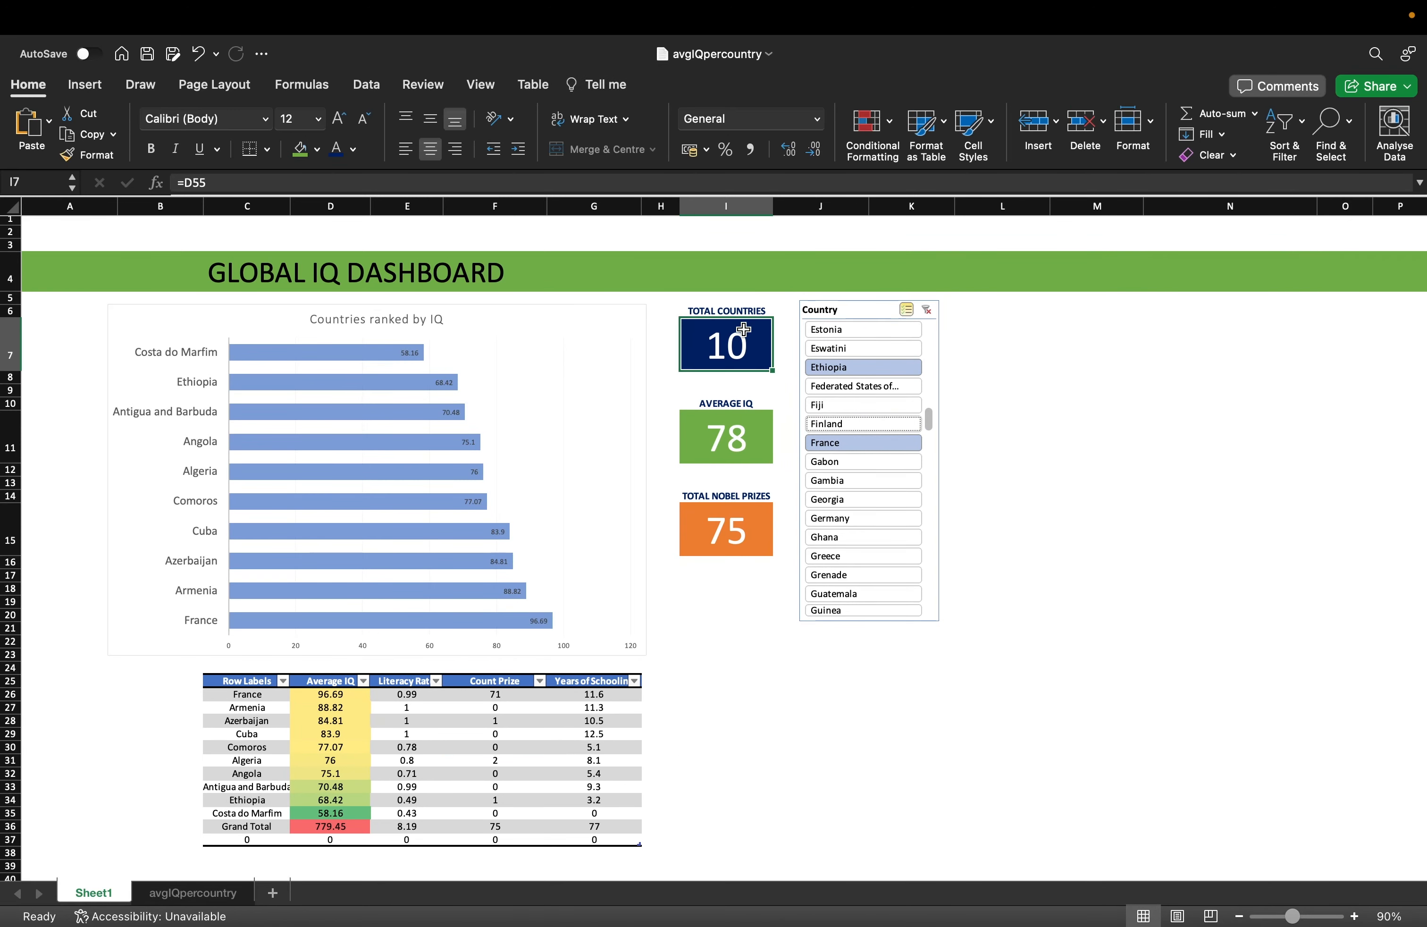
{"action": "left_click", "coordinate": [729, 415]}
{"action": "left_click", "coordinate": [739, 522]}
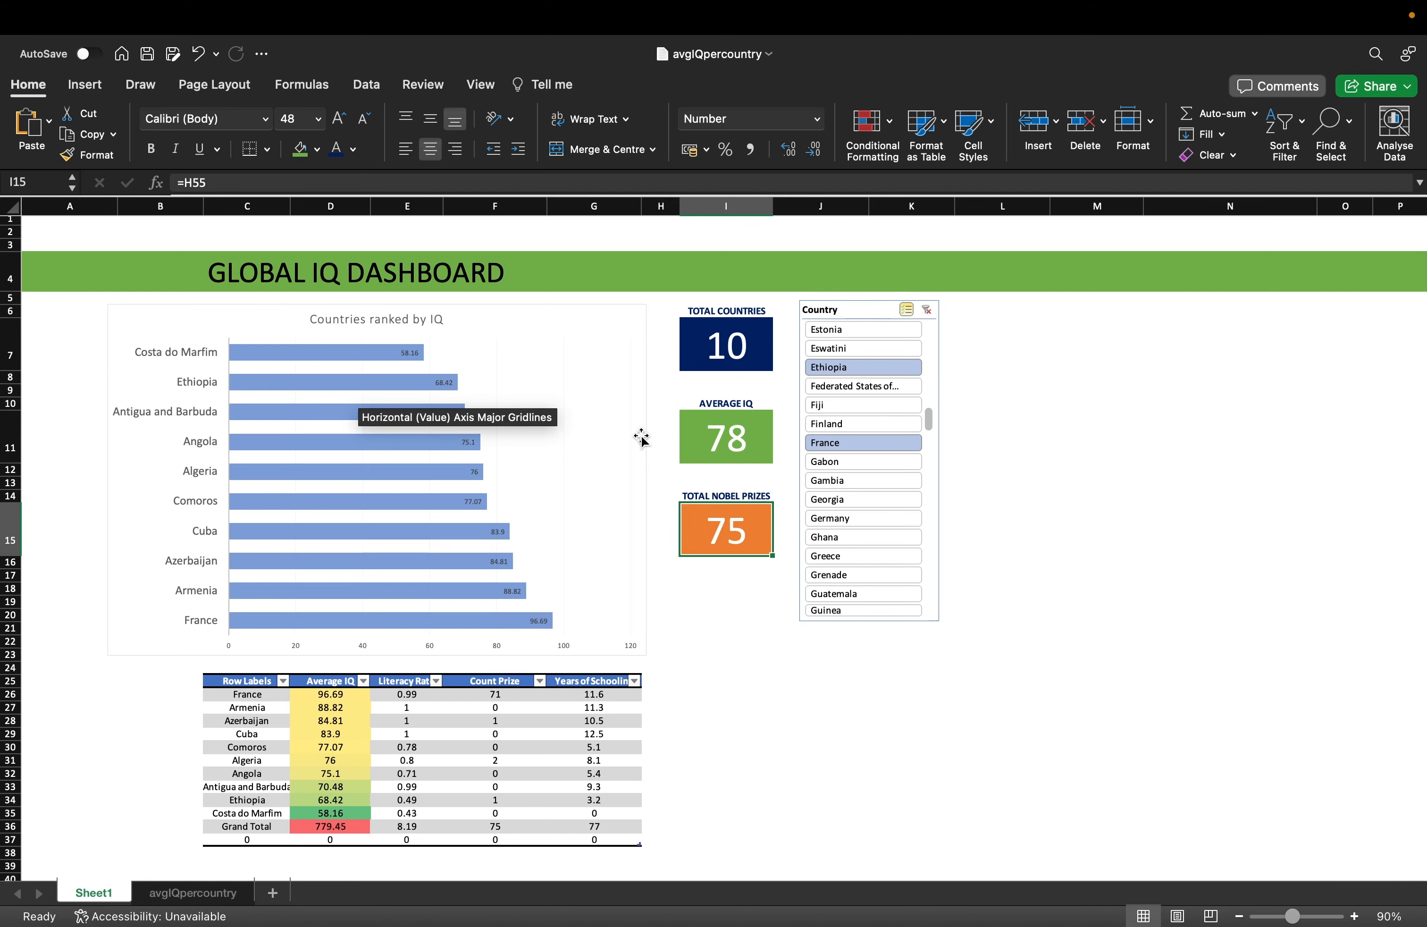
{"action": "scroll", "coordinate": [641, 438], "scroll_direction": "down", "scroll_amount": 10}
{"action": "scroll", "coordinate": [642, 438], "scroll_direction": "right", "scroll_amount": 1}
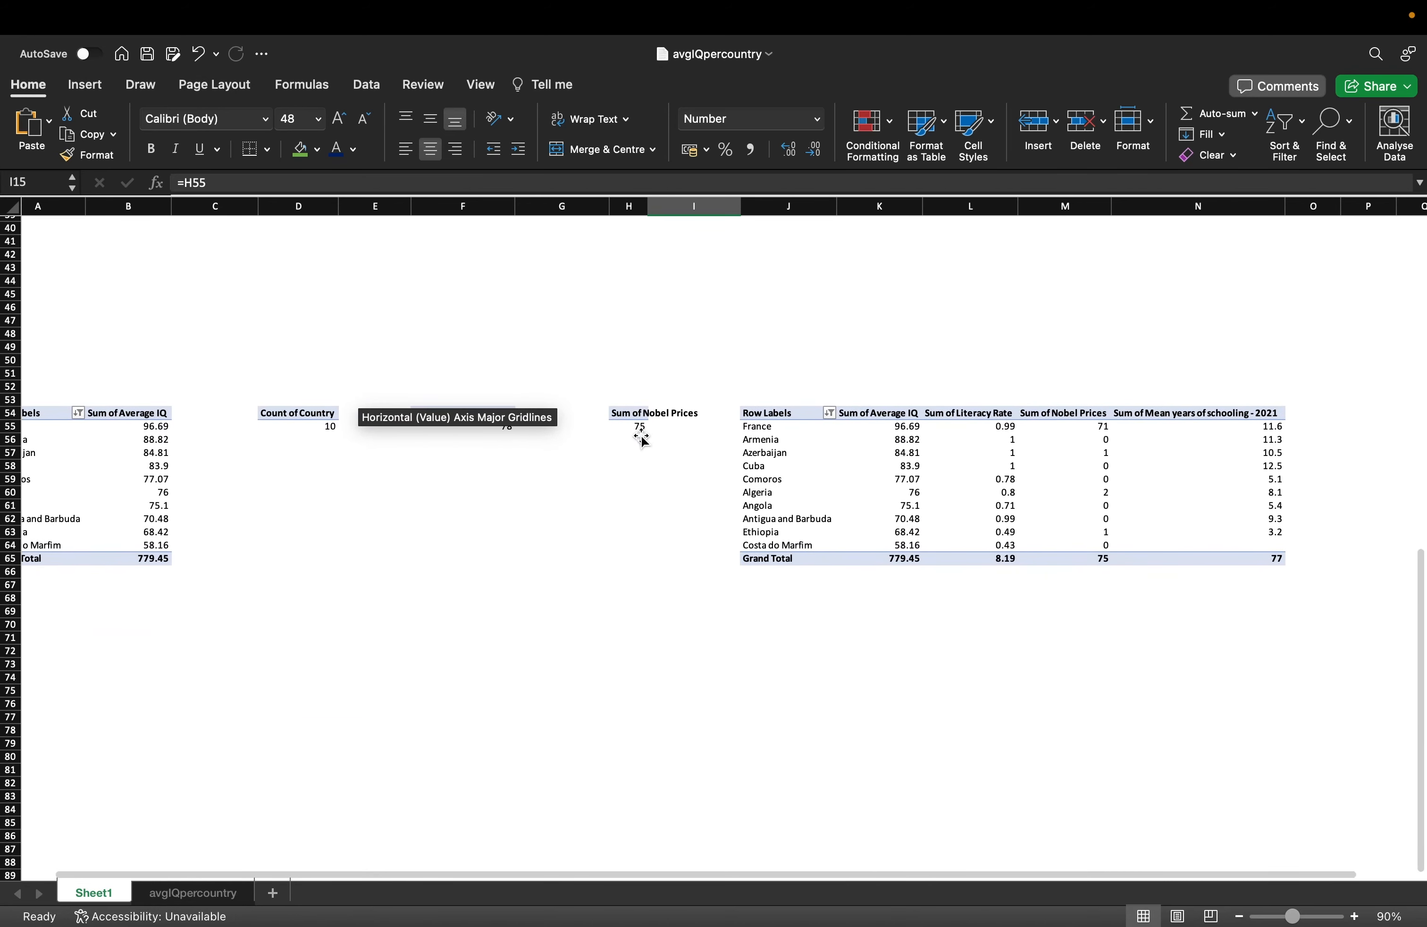
{"action": "scroll", "coordinate": [641, 438], "scroll_direction": "left", "scroll_amount": 2}
{"action": "left_click", "coordinate": [138, 428]}
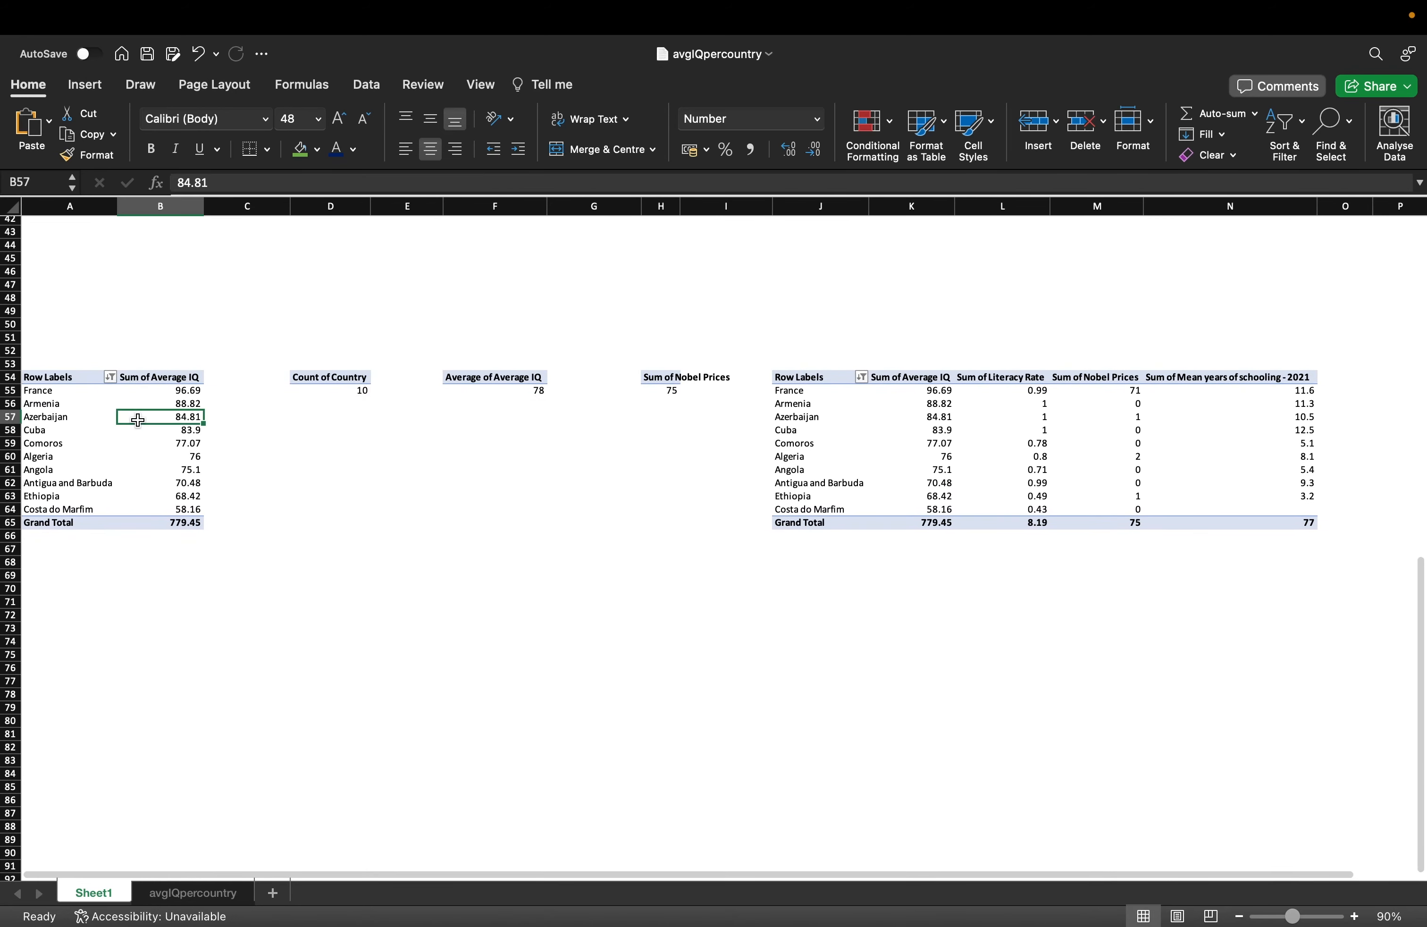
{"action": "scroll", "coordinate": [138, 420], "scroll_direction": "up", "scroll_amount": 10}
{"action": "left_click", "coordinate": [1056, 420]}
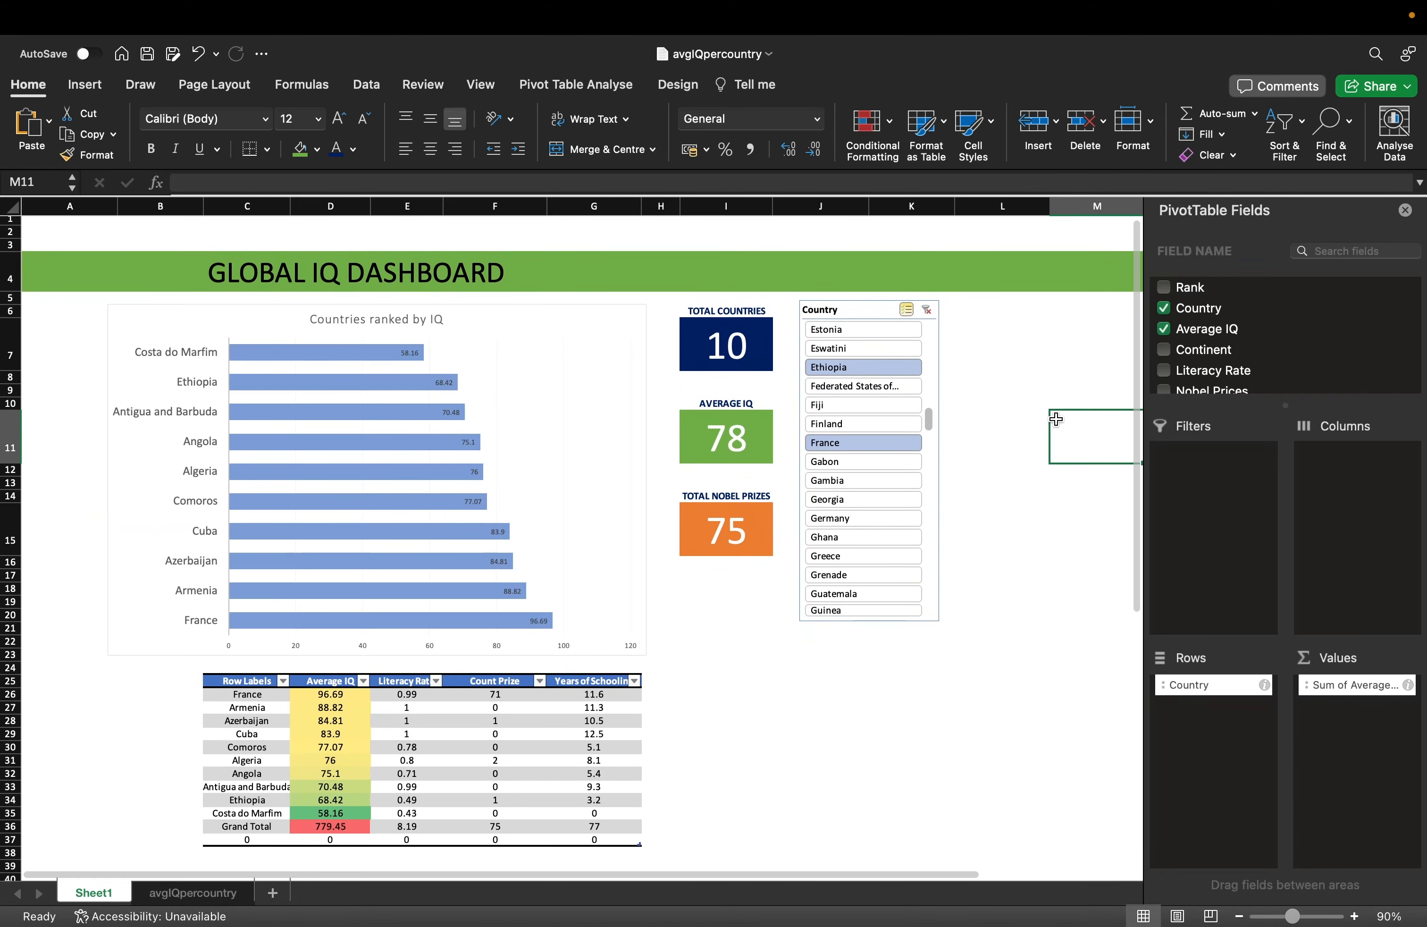